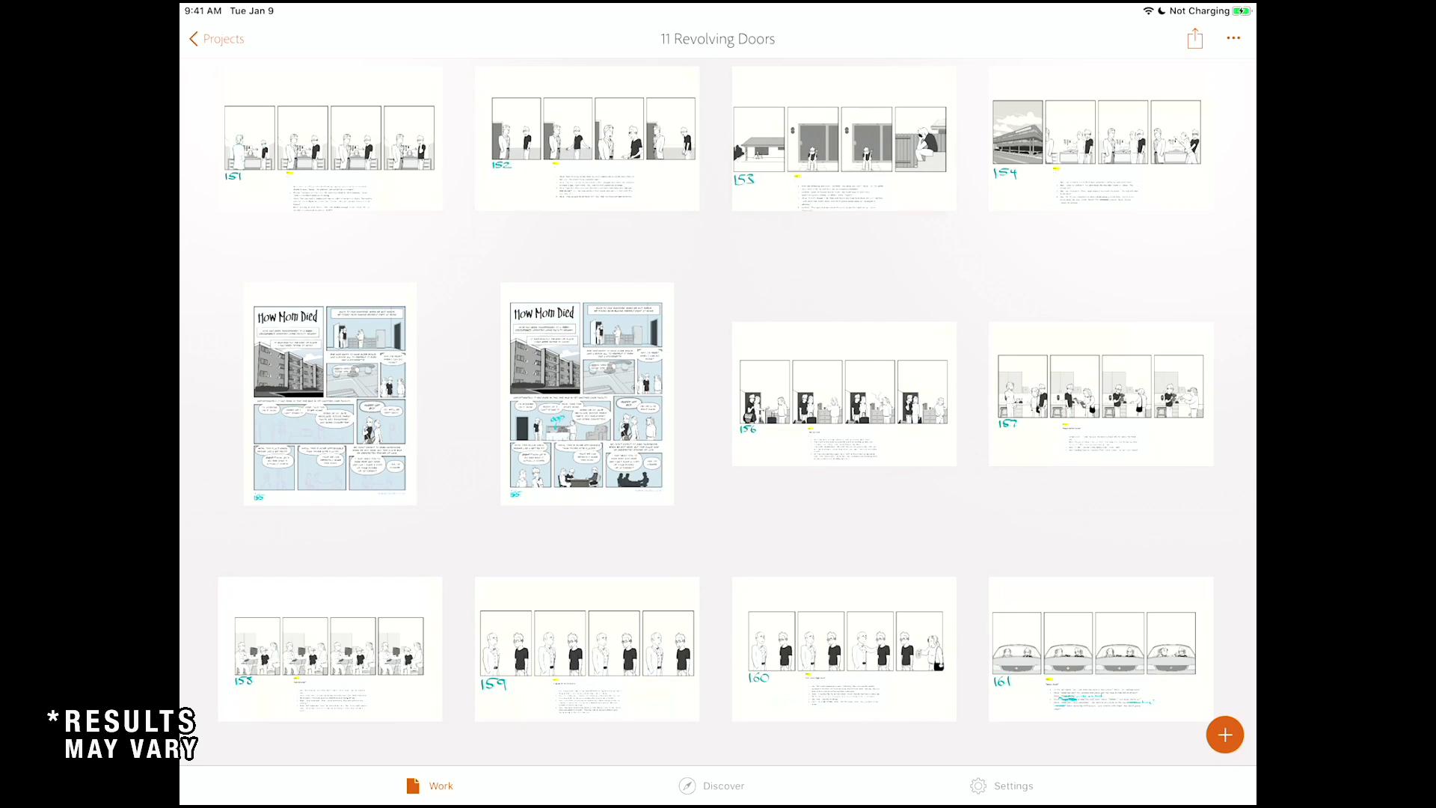
Step: Browse the comic strip drawings in the 11 Revolving Doors project
scroll(717, 411, down, 3)
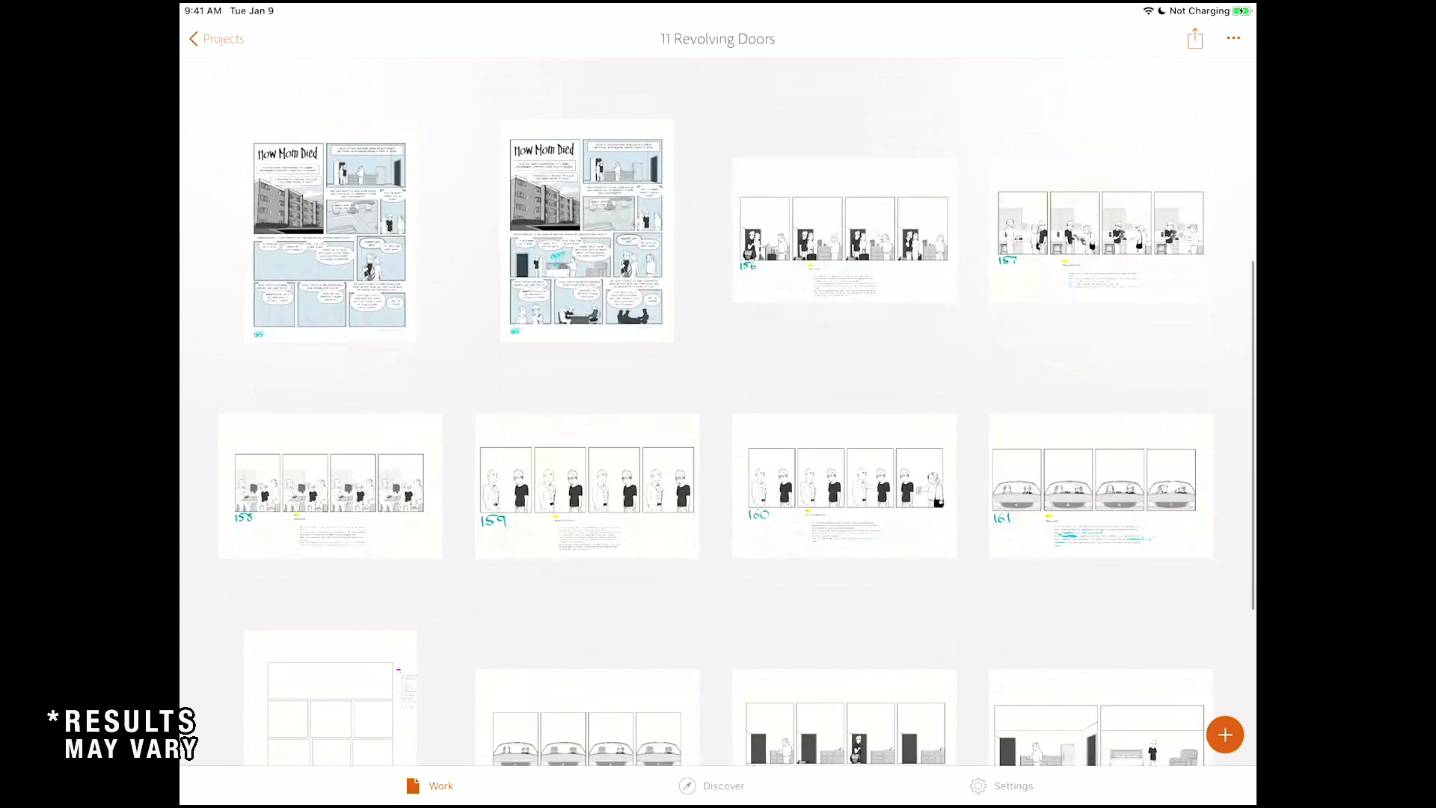
scroll(717, 412, up, 2)
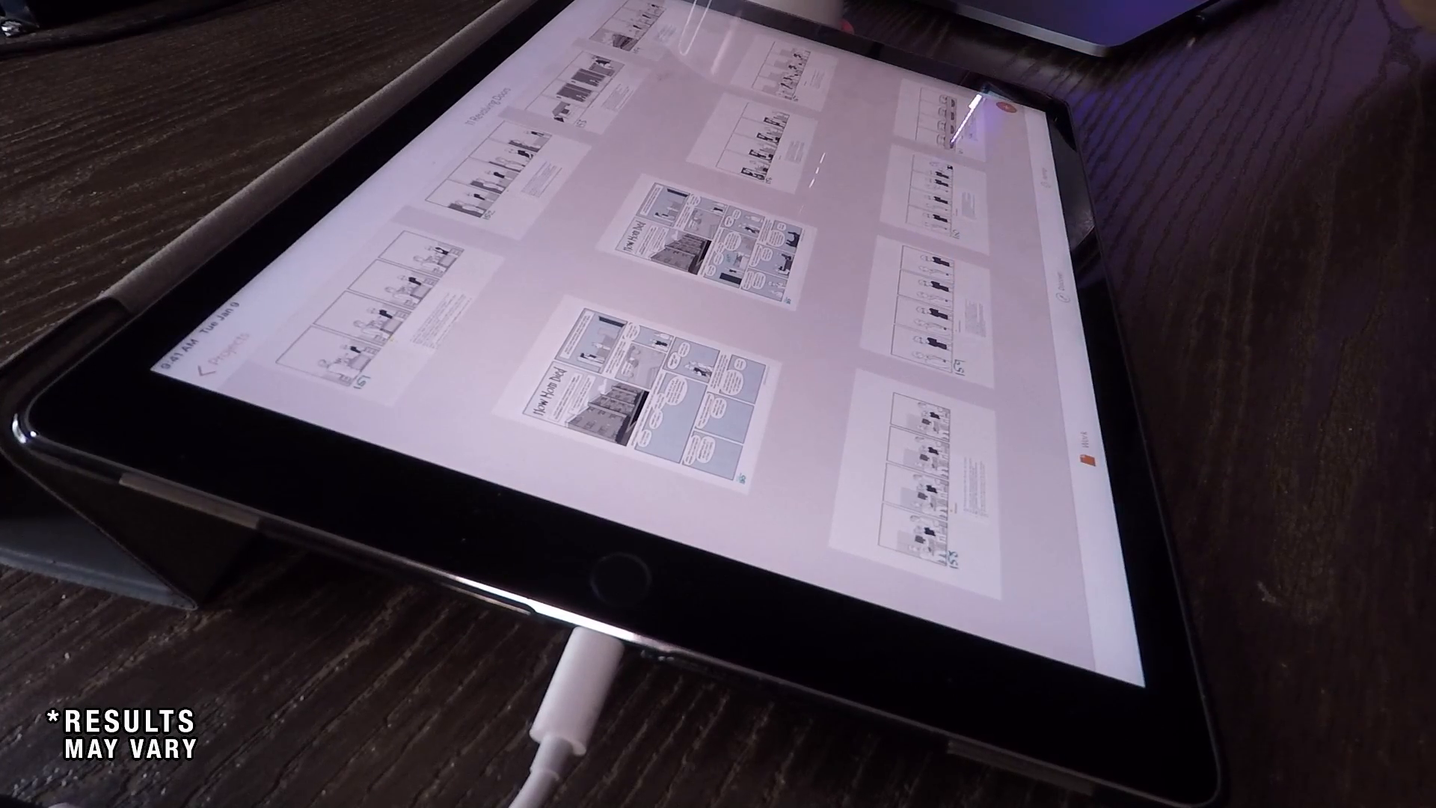
mouse_move(977, 102)
mouse_down()
mouse_move(872, 71)
mouse_move(987, 105)
mouse_up()
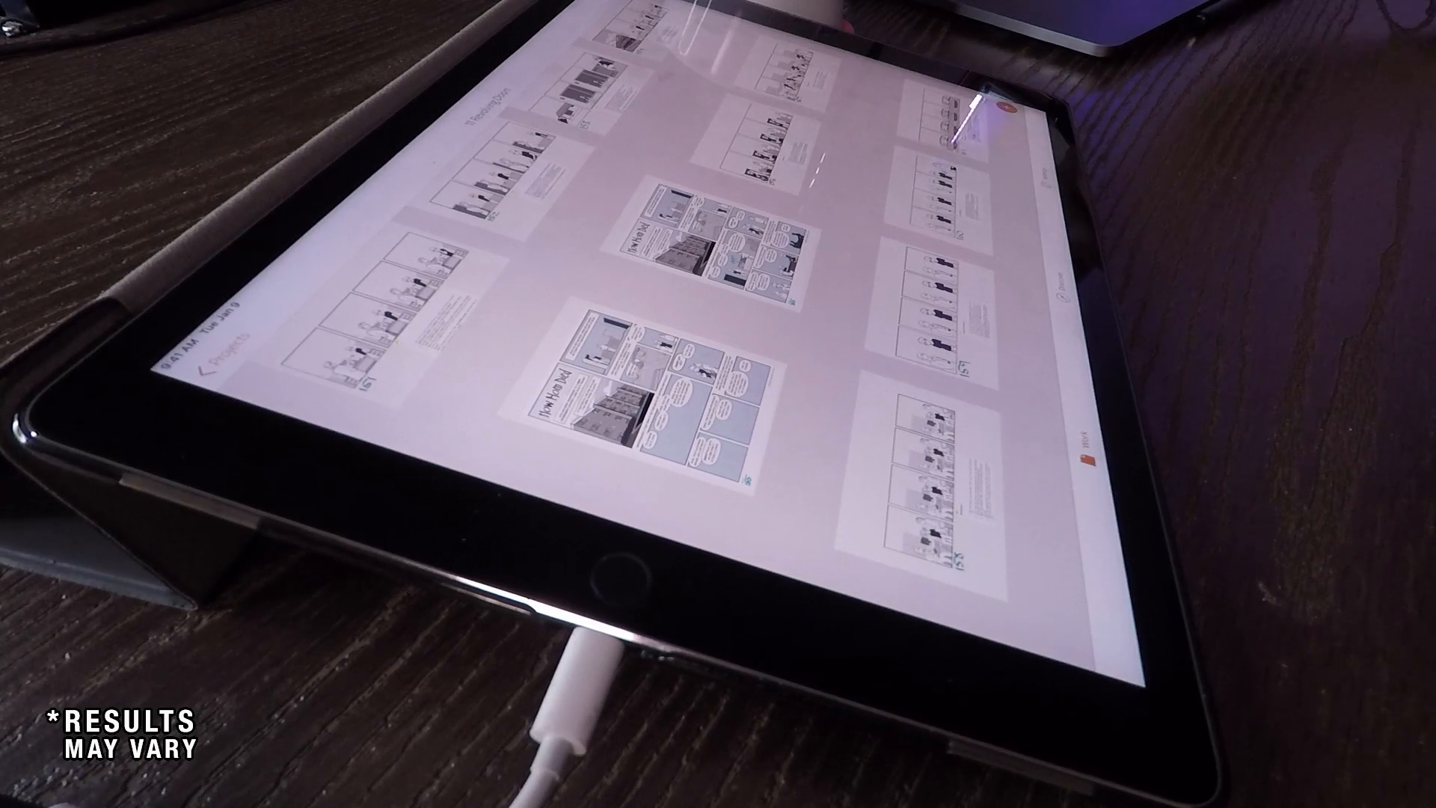
scroll(852, 75, down, 3)
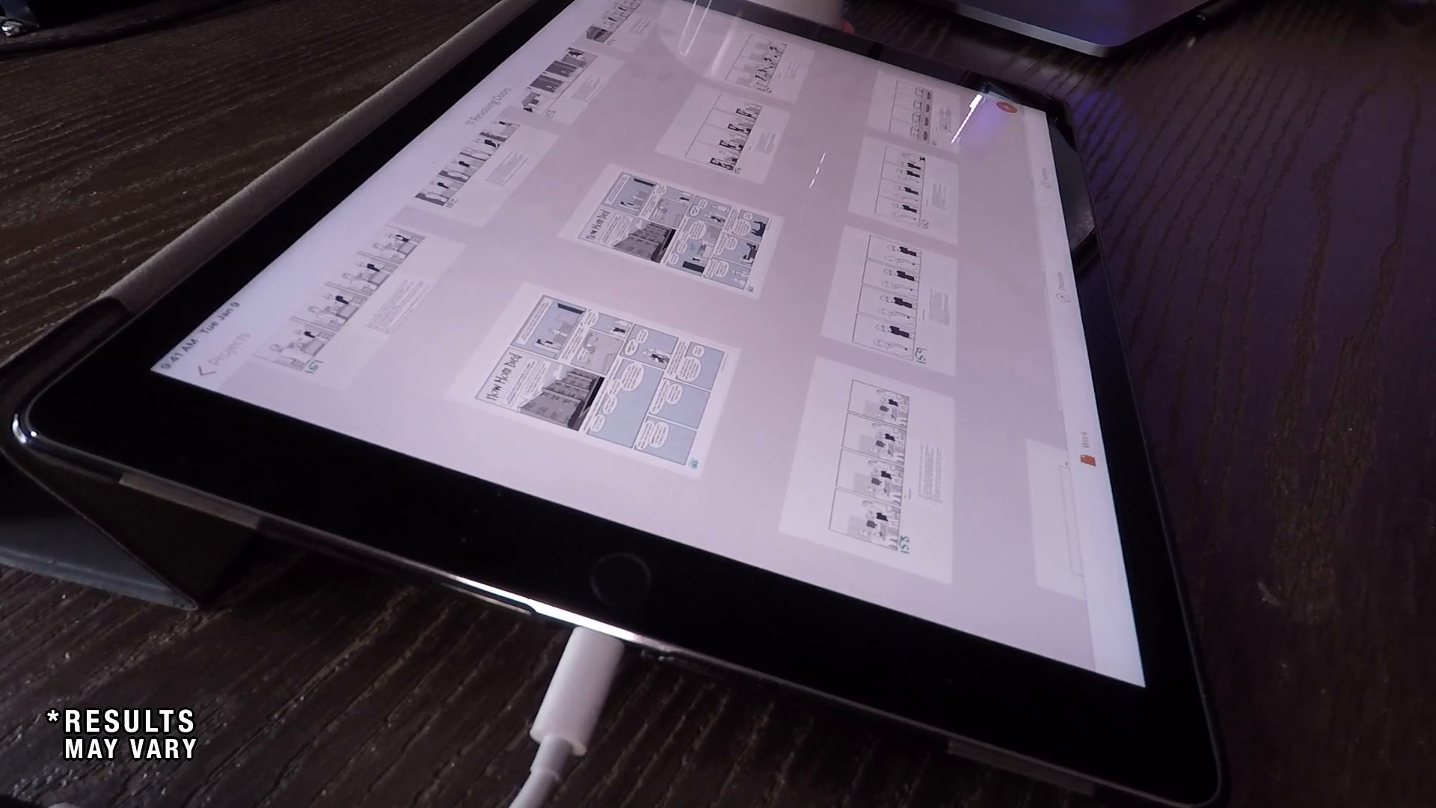
Step: Open comic strip 156, examine its panels up close and return to the project overview
click(752, 68)
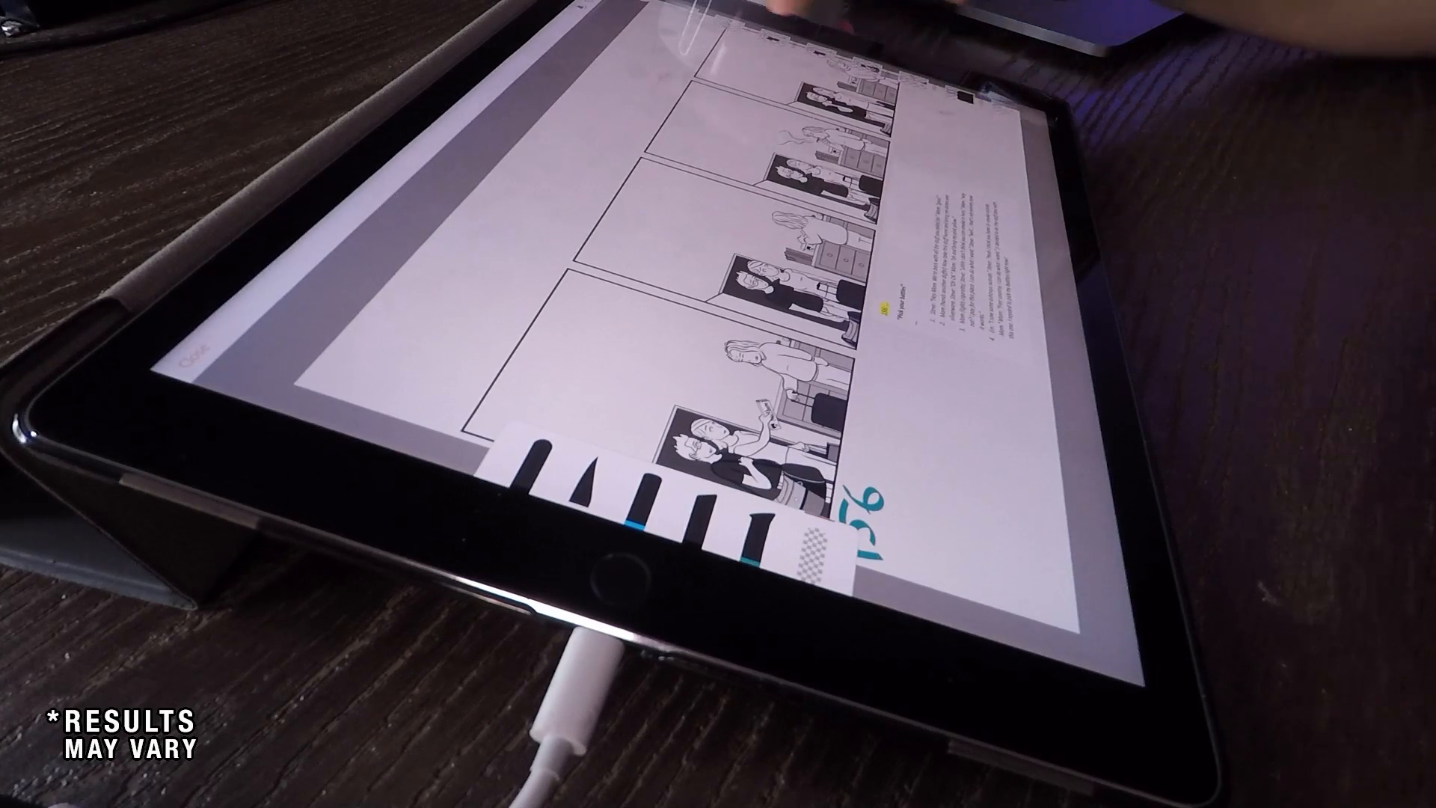
click(969, 98)
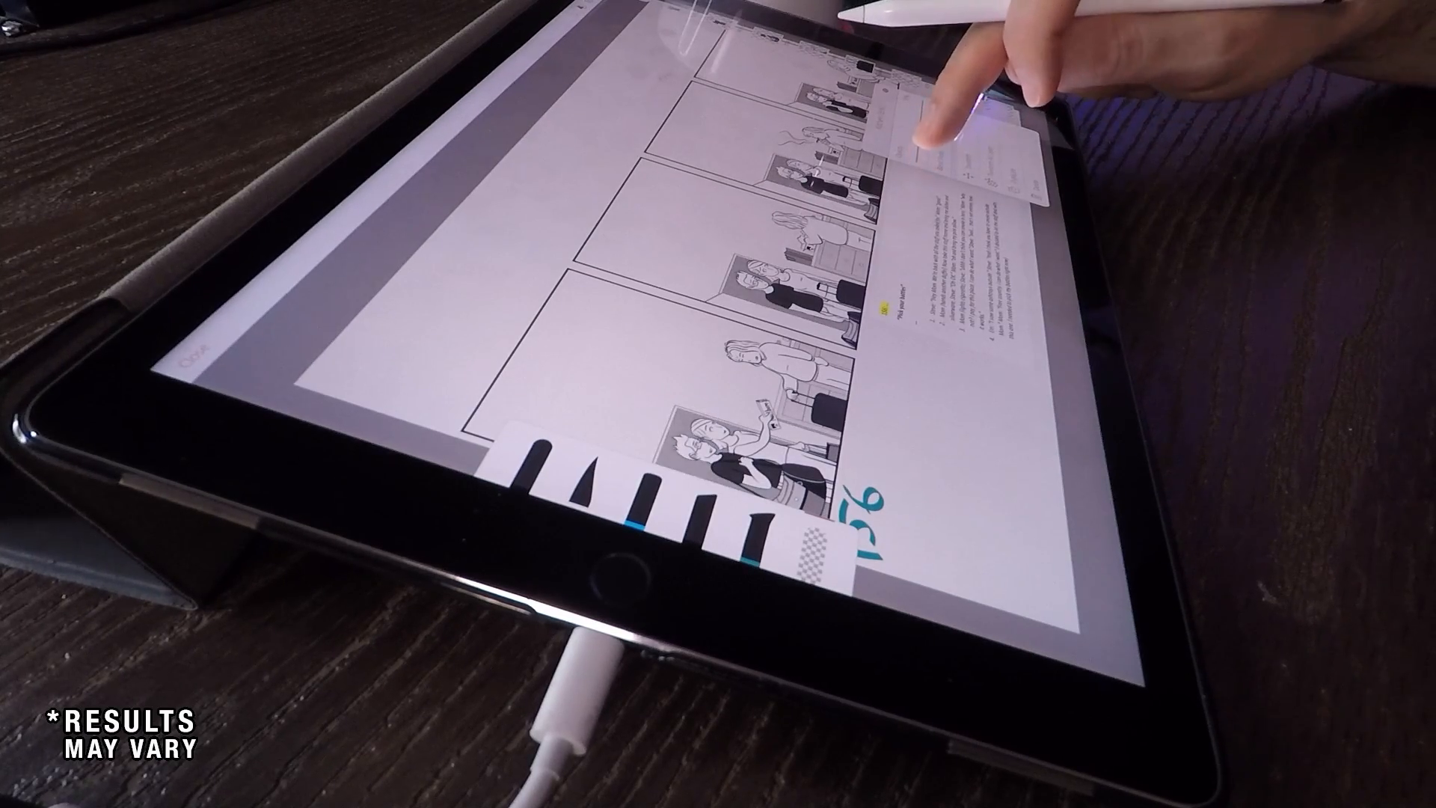
click(927, 142)
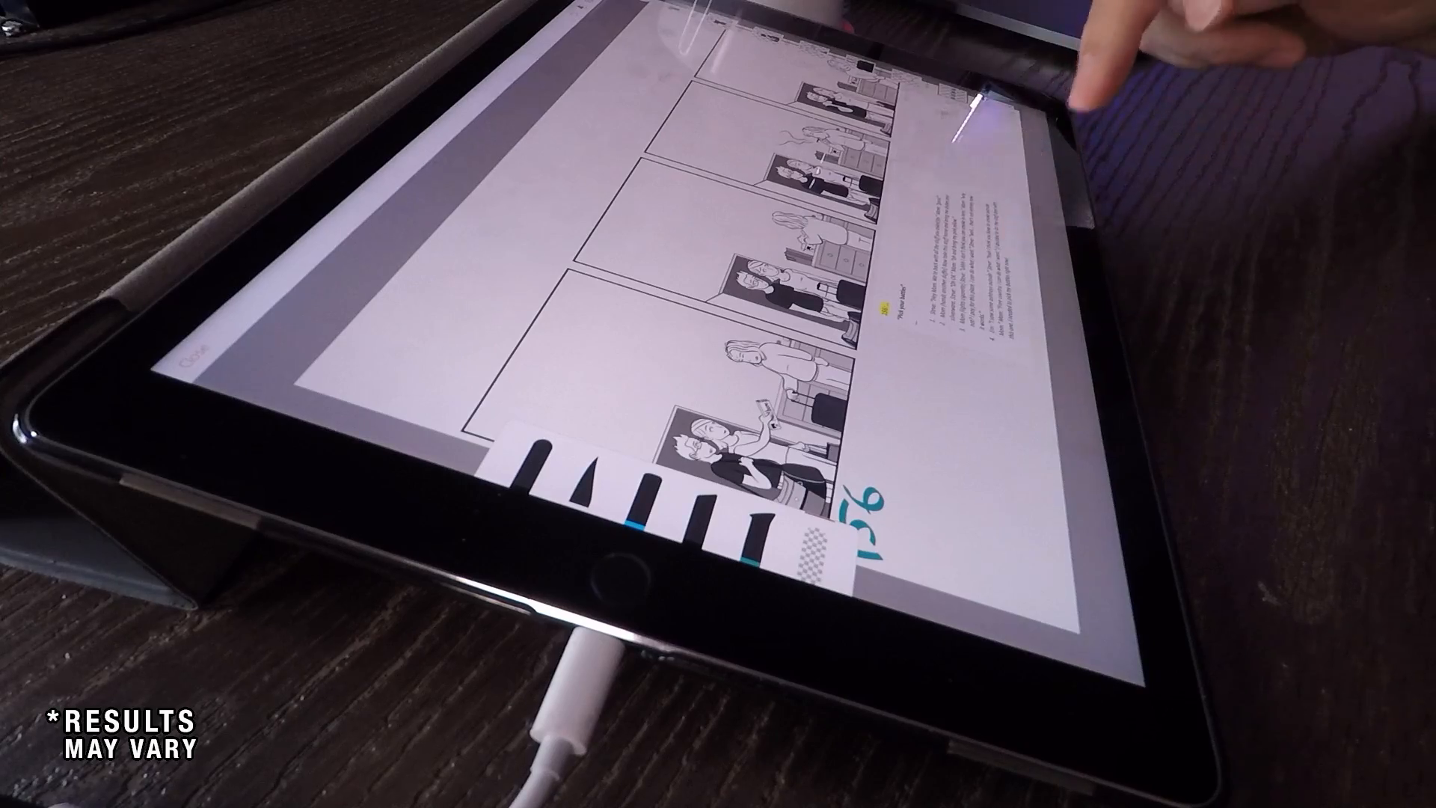
scroll(913, 112, up, 5)
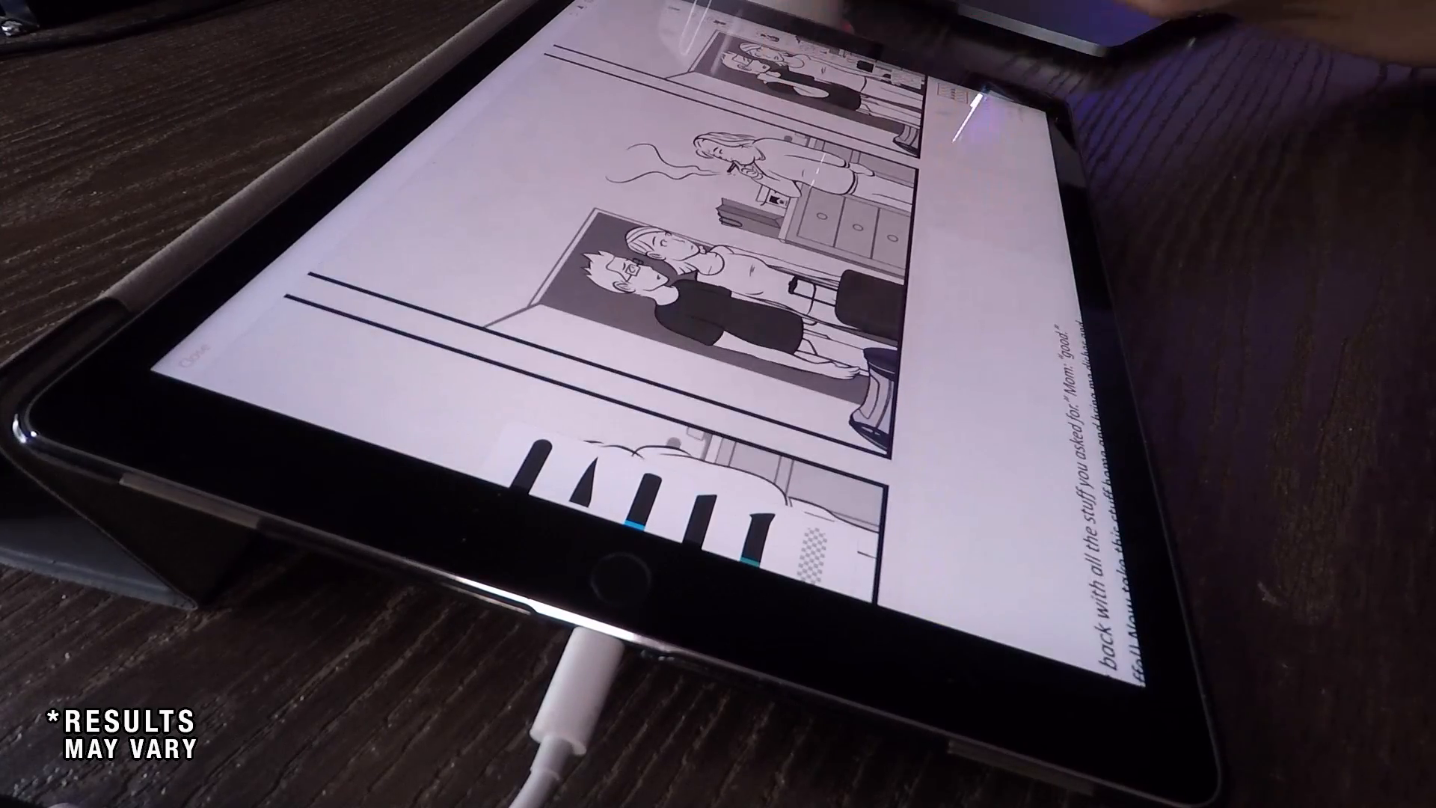
scroll(882, 119, down, 5)
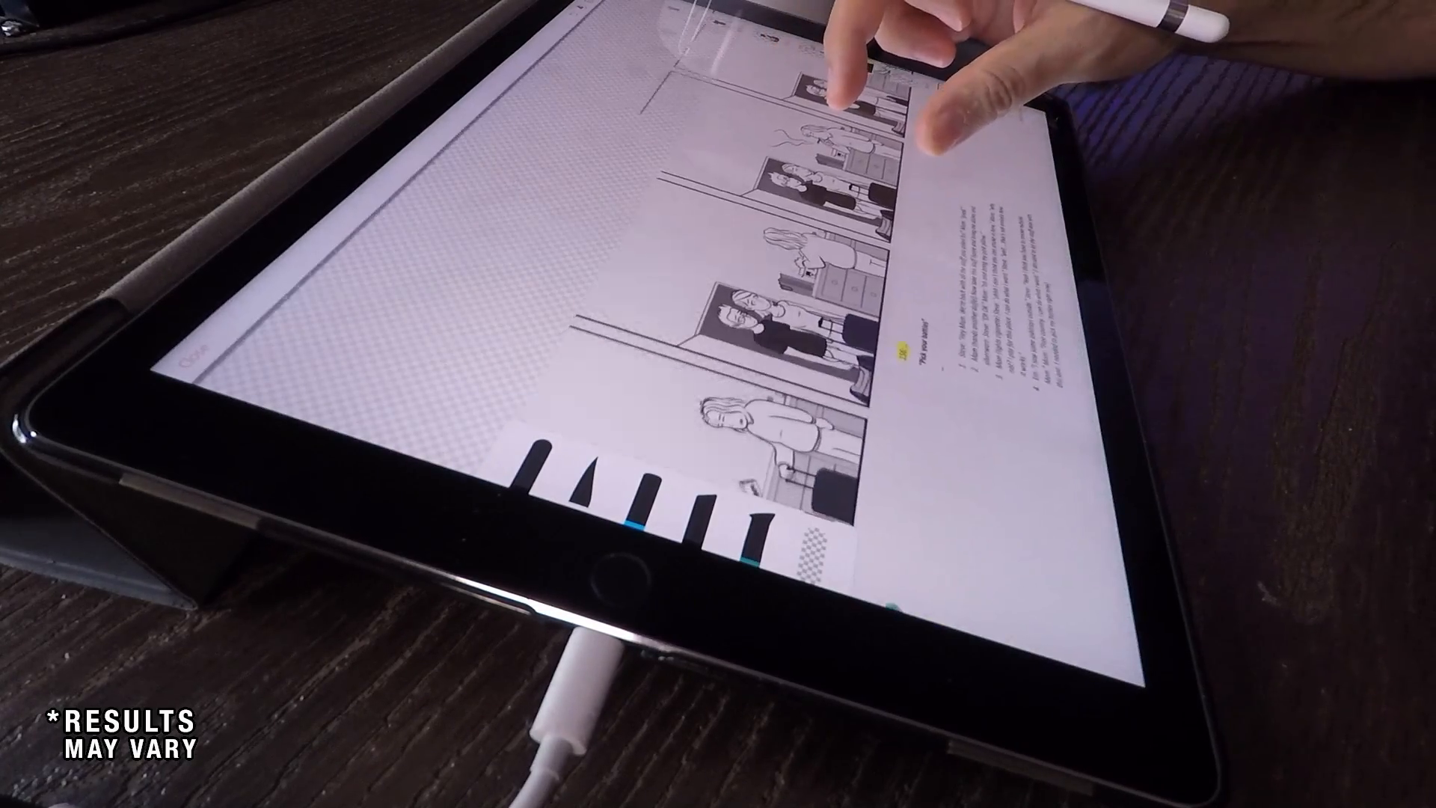
scroll(897, 105, down, 2)
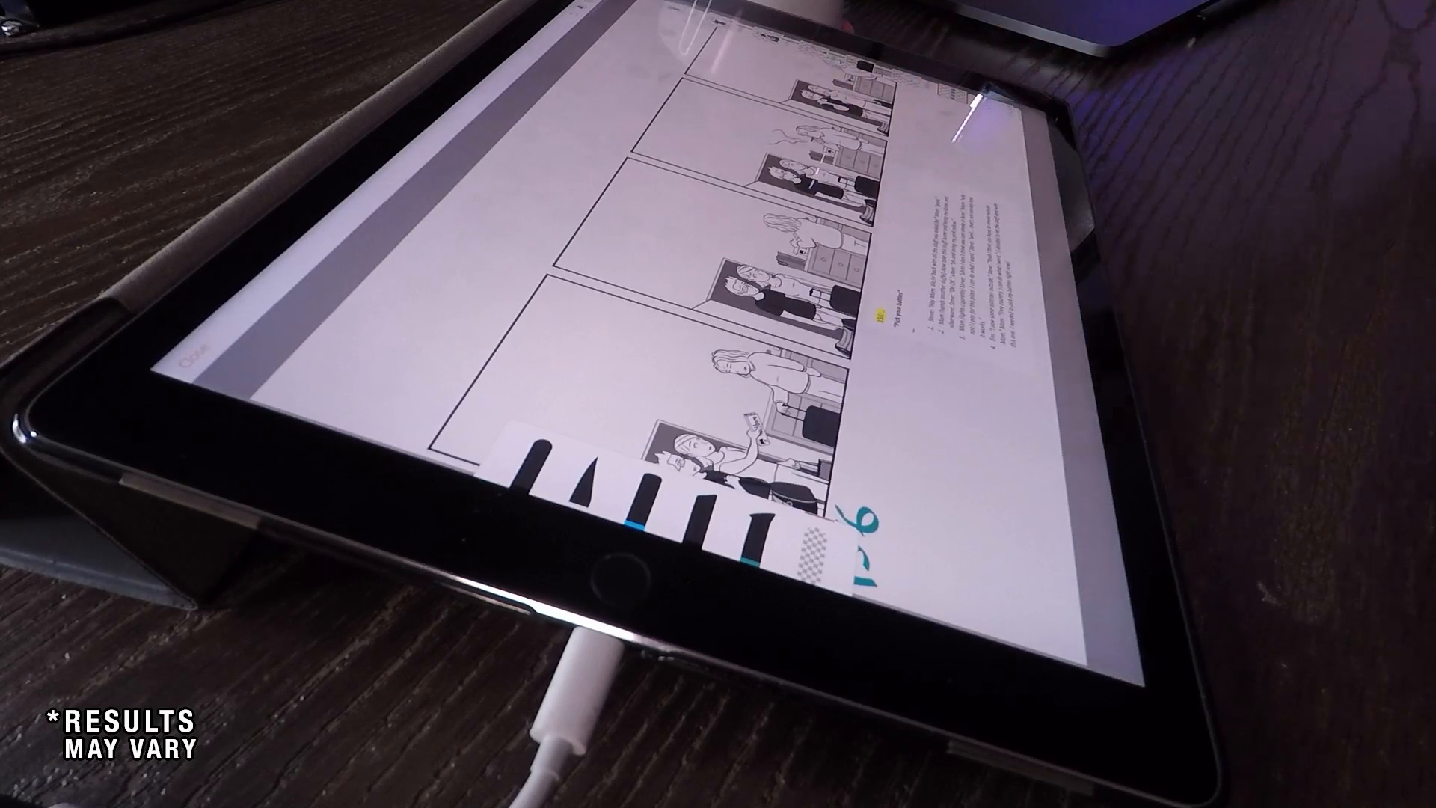
click(196, 356)
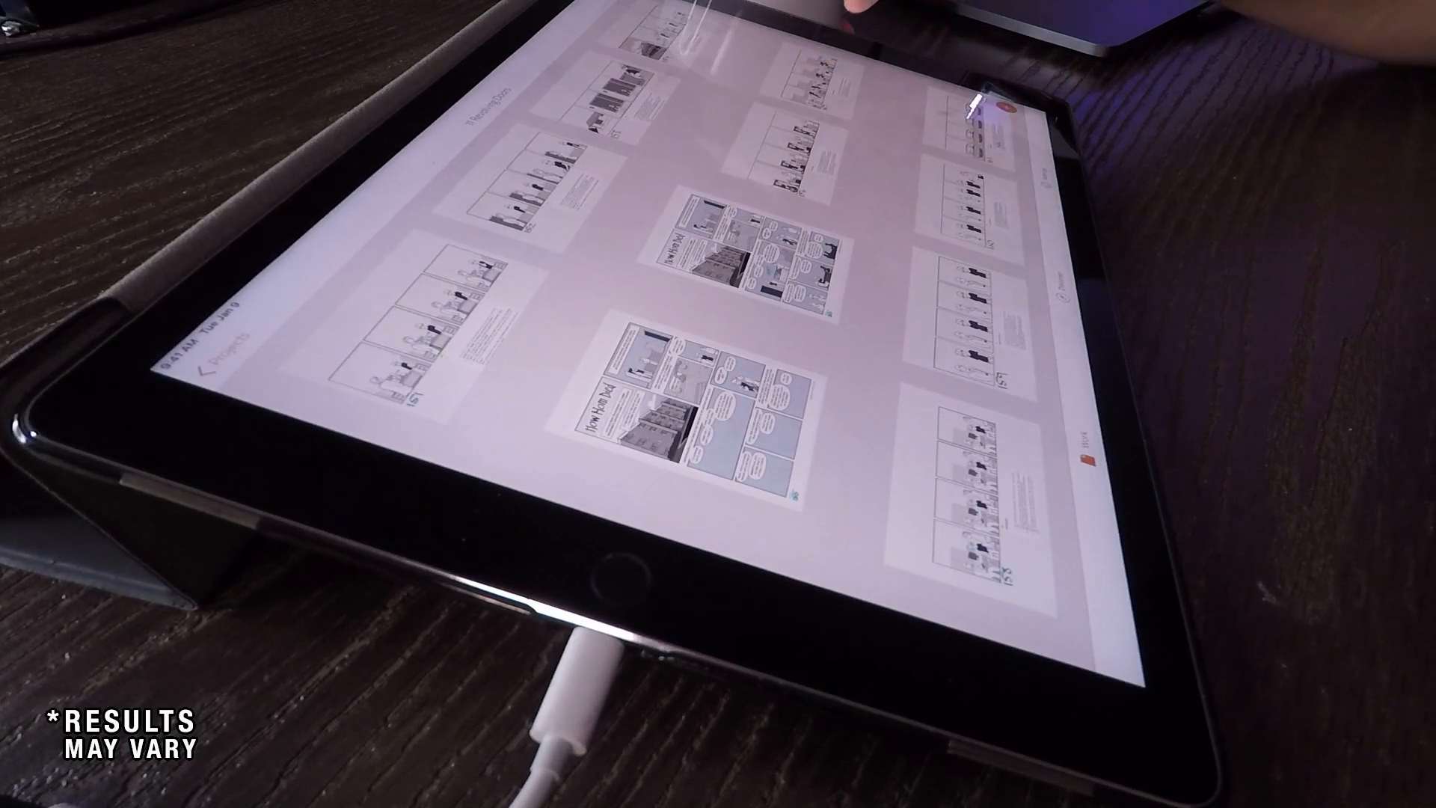
Step: View strips 157, 158 and 160 one after another, inspecting the panels of 158 up close, and return to the project overview
click(823, 60)
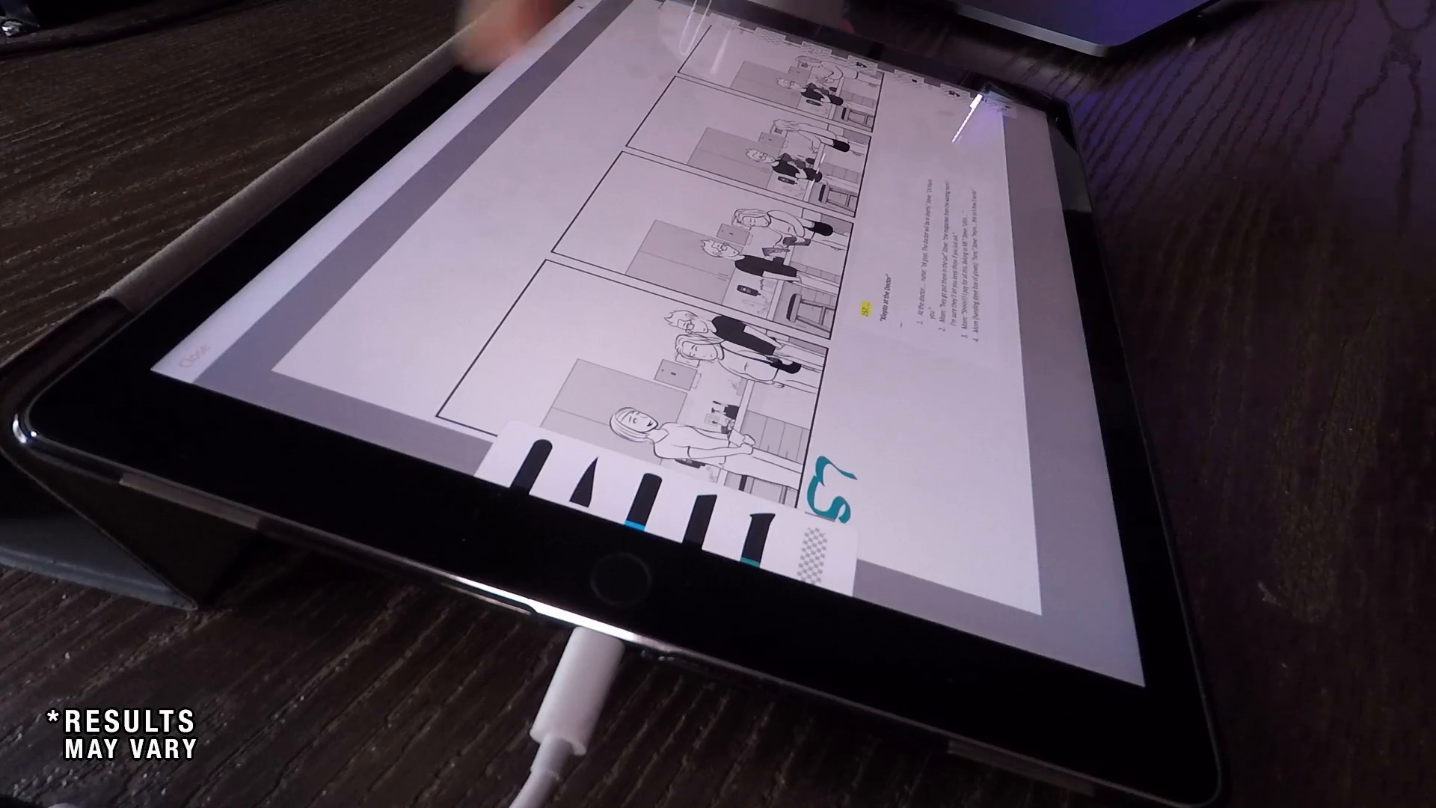
click(188, 355)
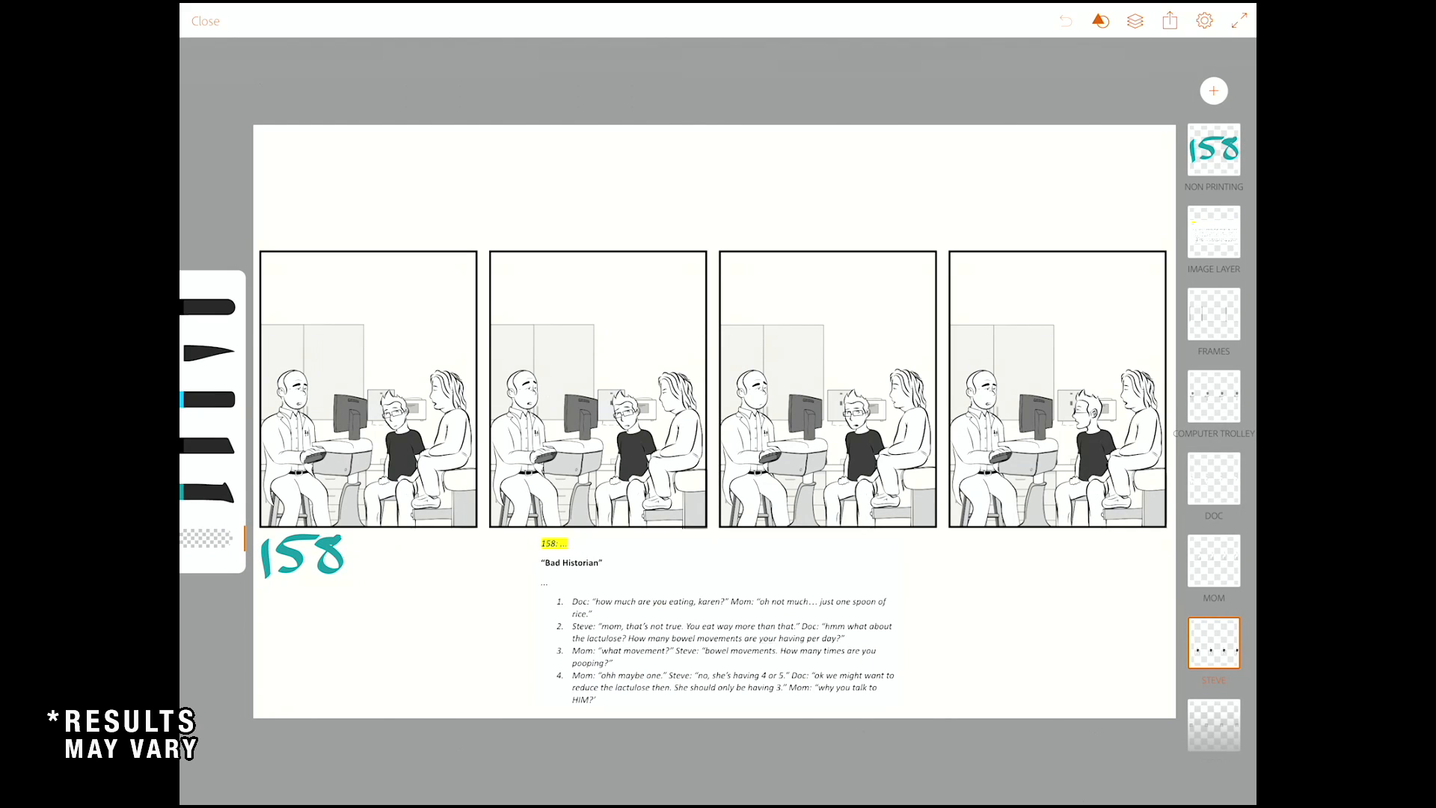
scroll(588, 457, up, 5)
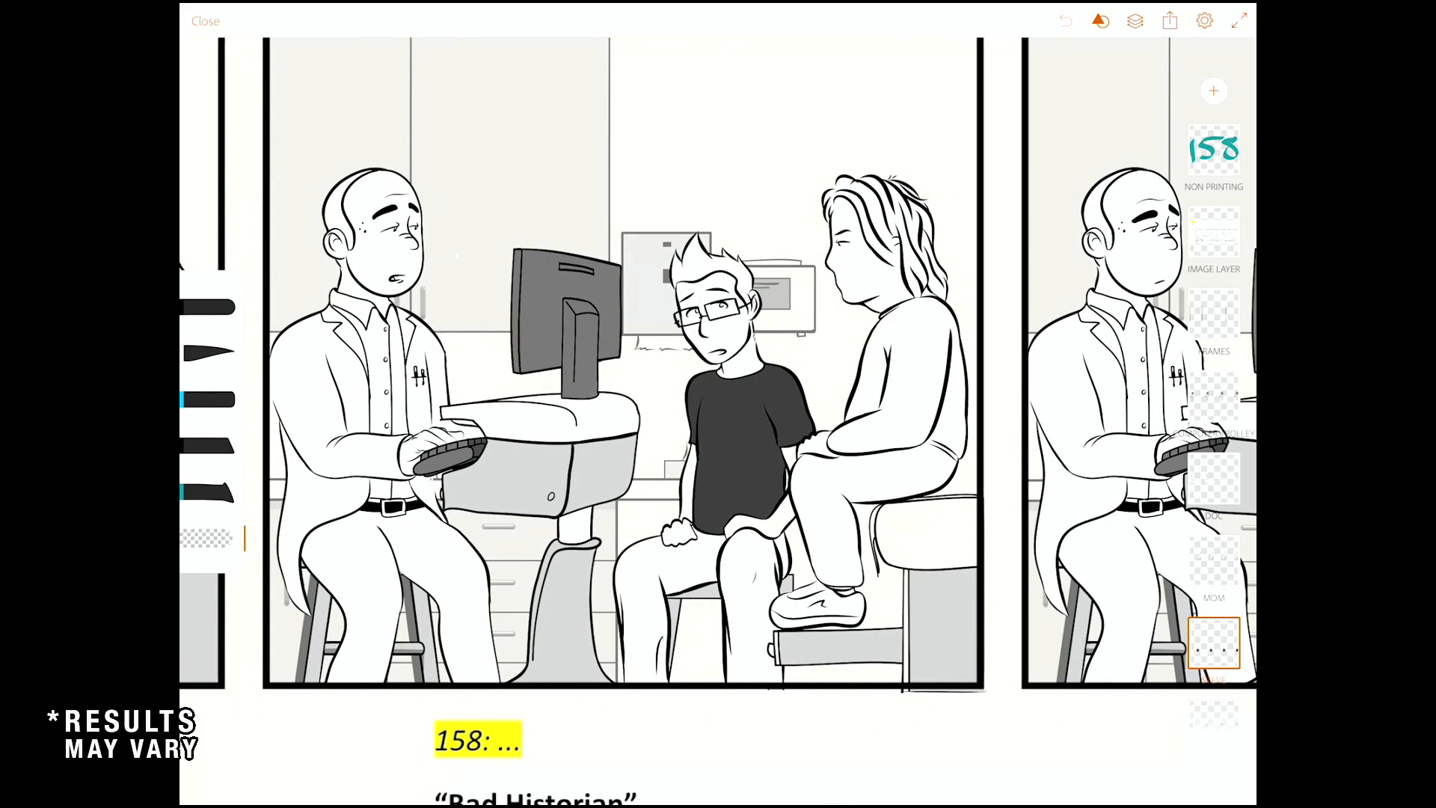
scroll(621, 359, down, 3)
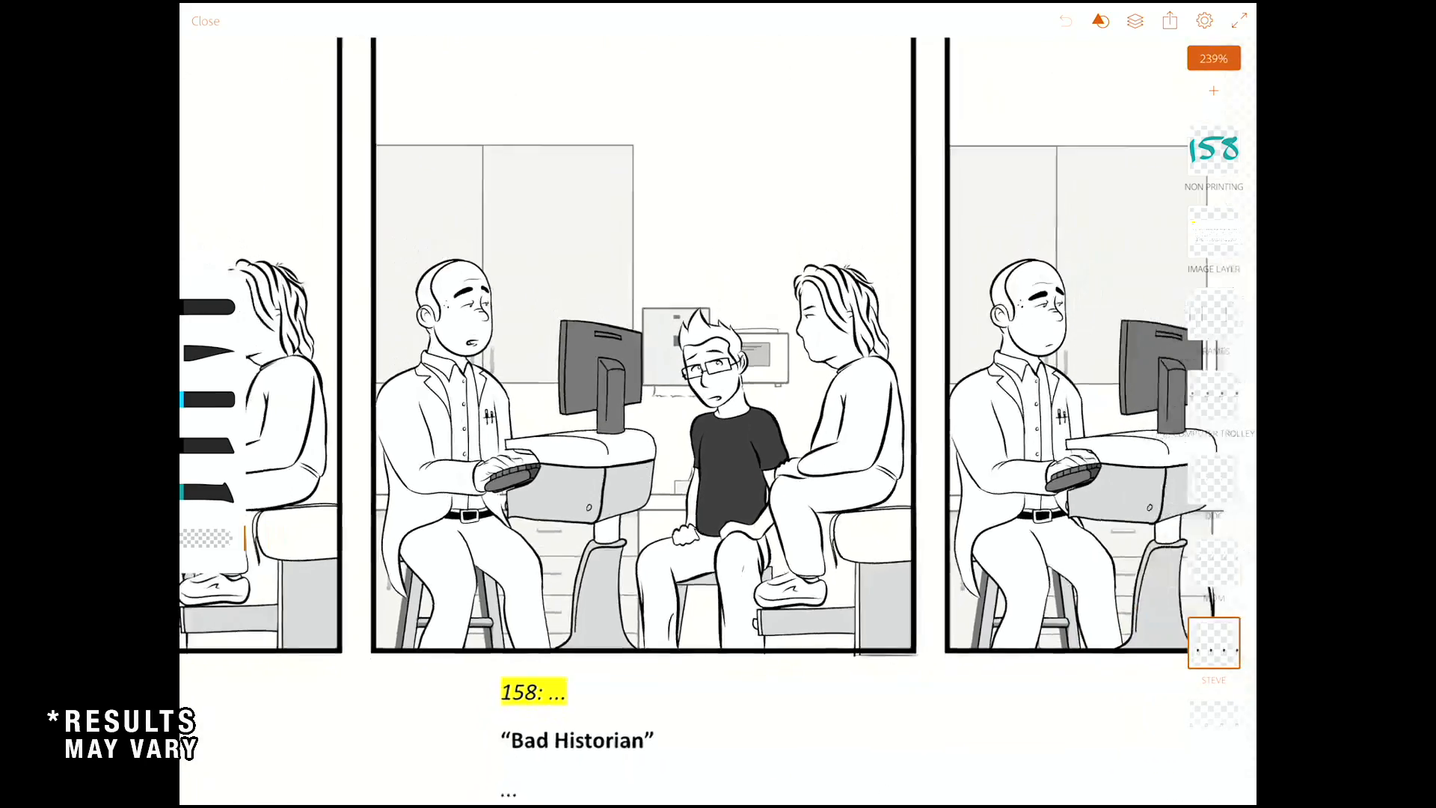
scroll(718, 419, down, 3)
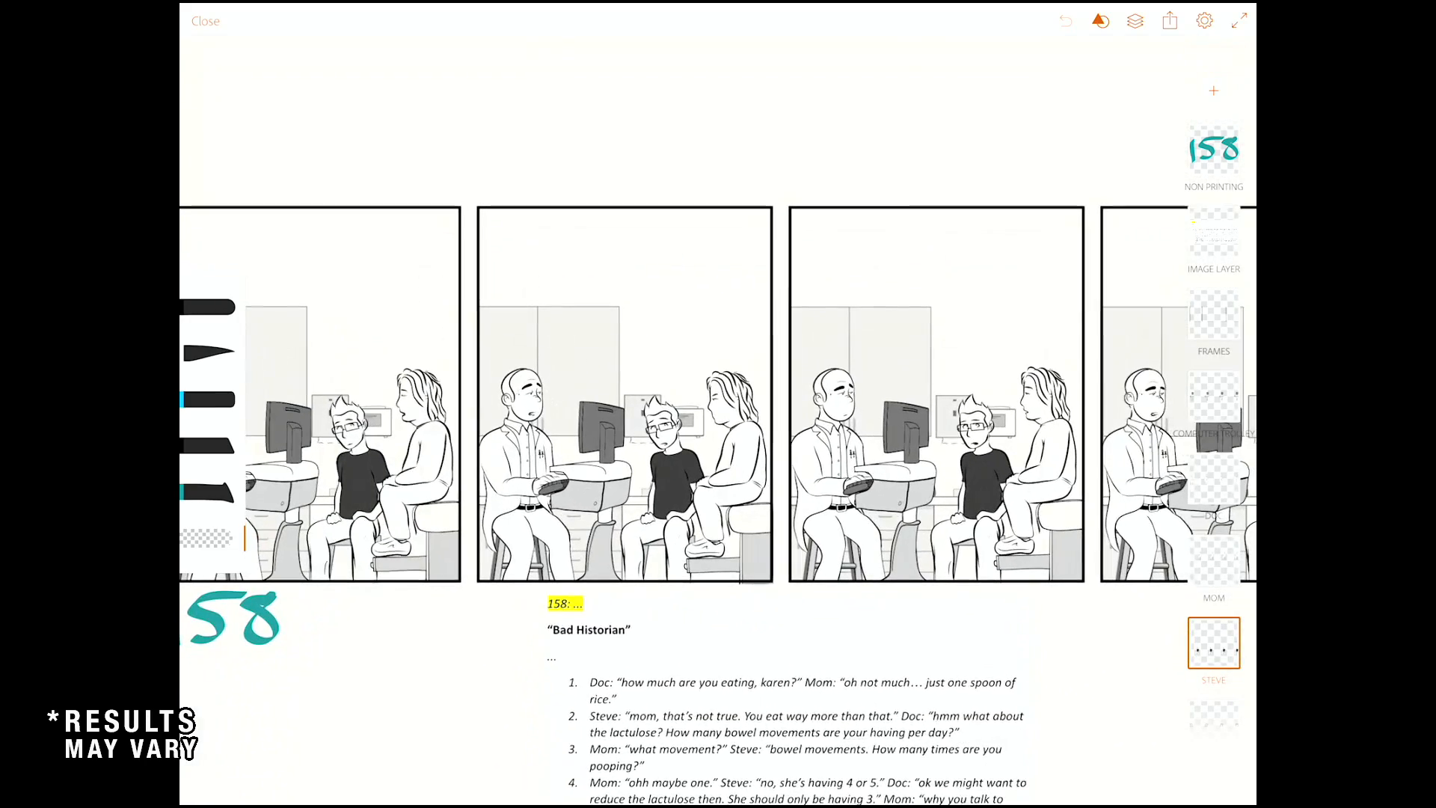
click(205, 21)
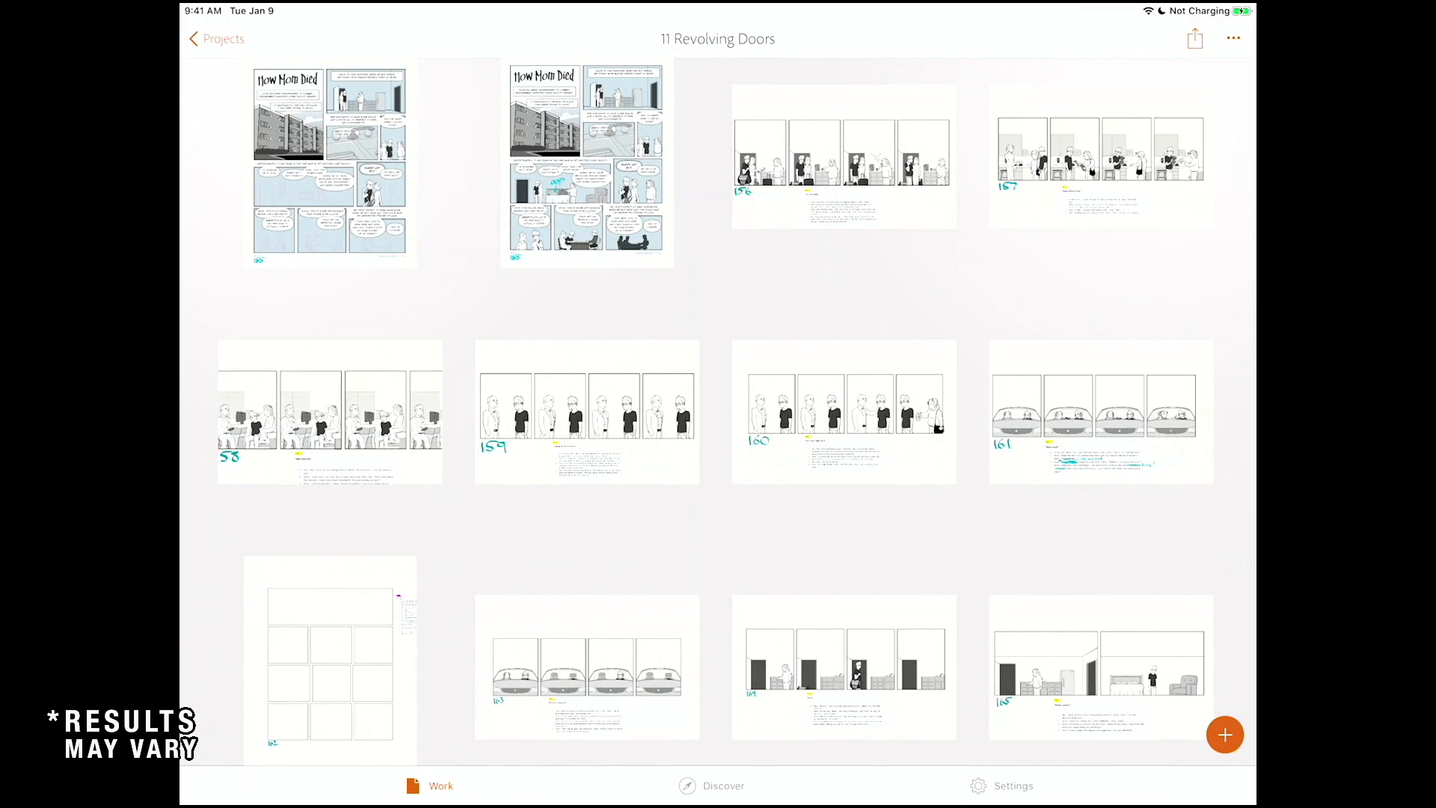
click(844, 411)
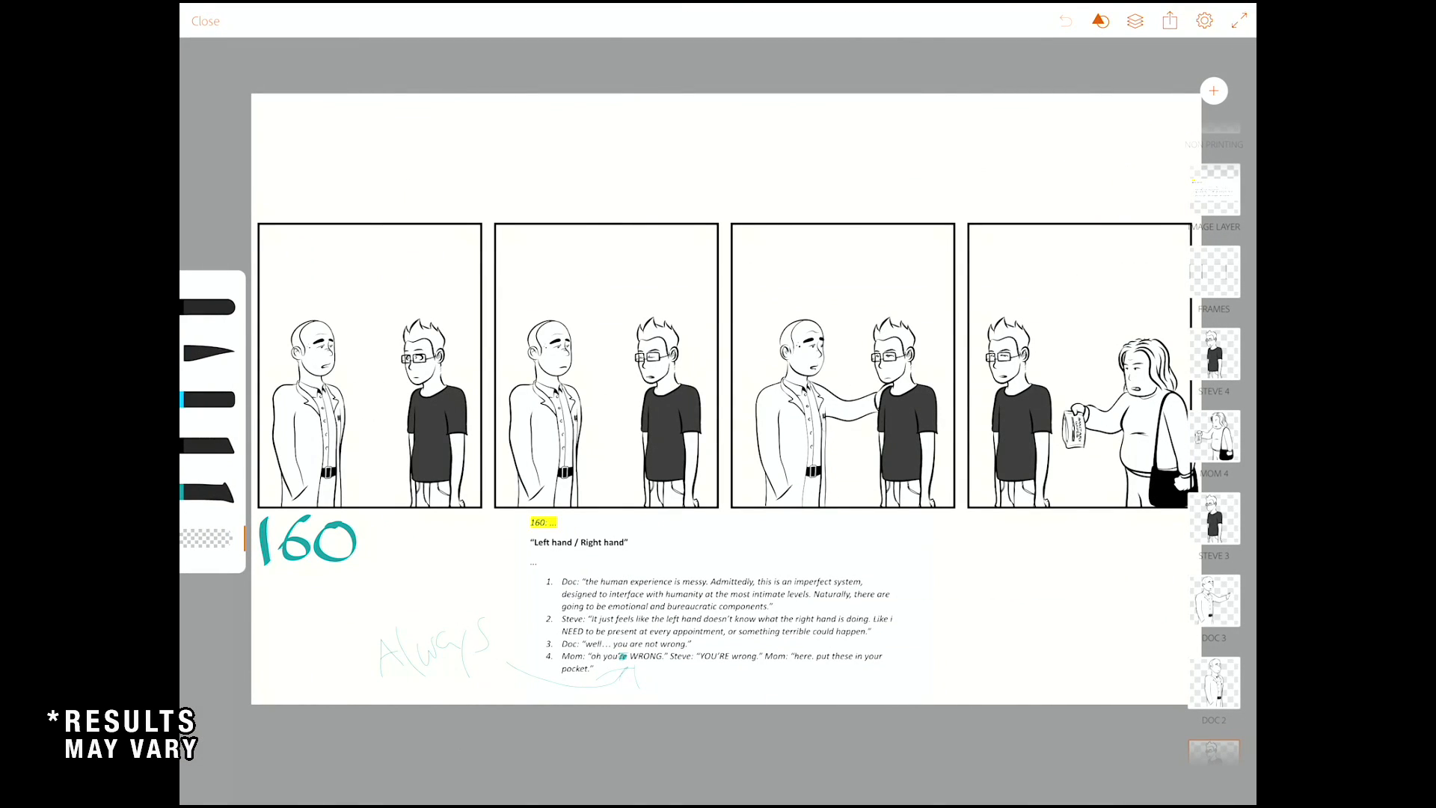
click(205, 21)
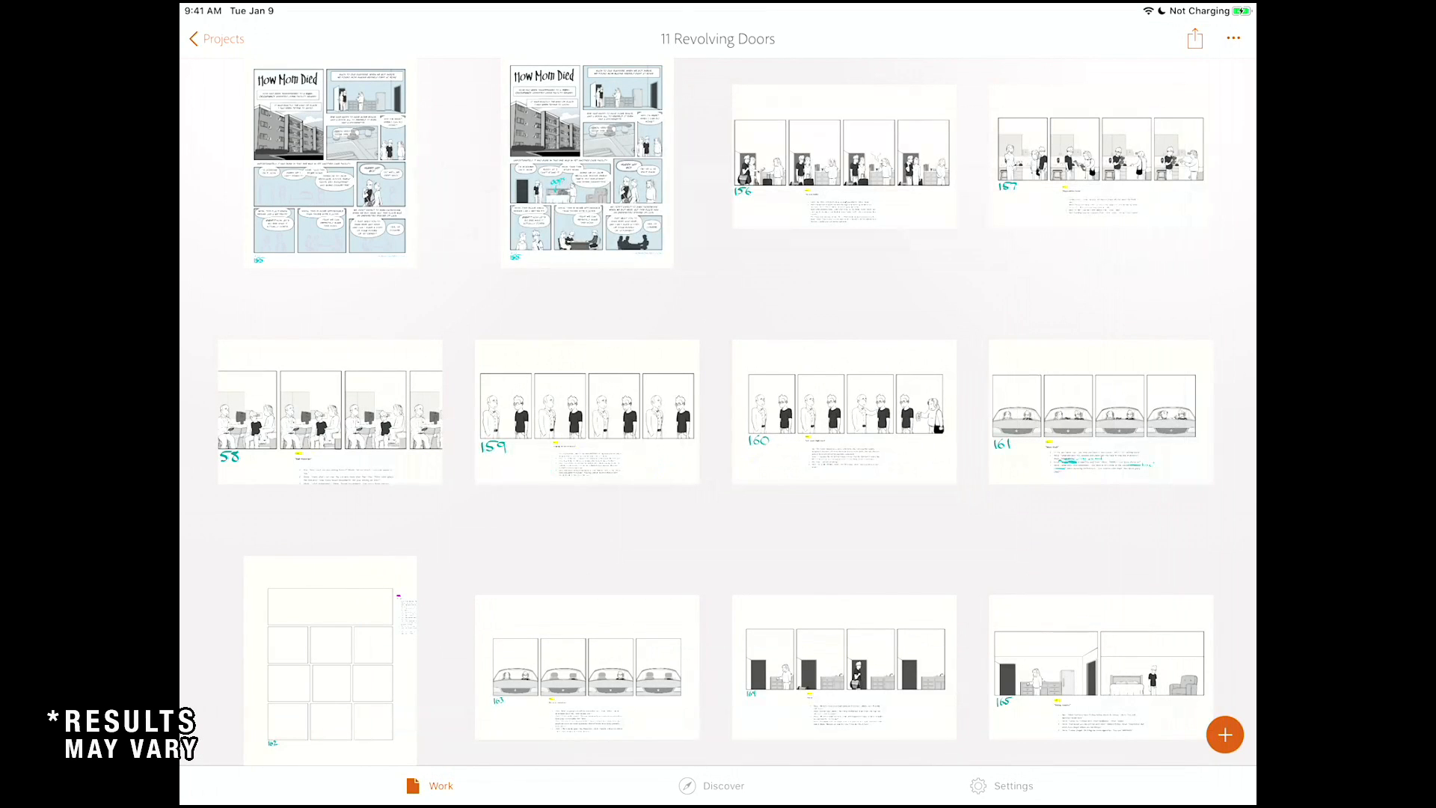
Step: Open strip 161, look through its layers and toggle the visibility of the Car 1 layer
click(1100, 411)
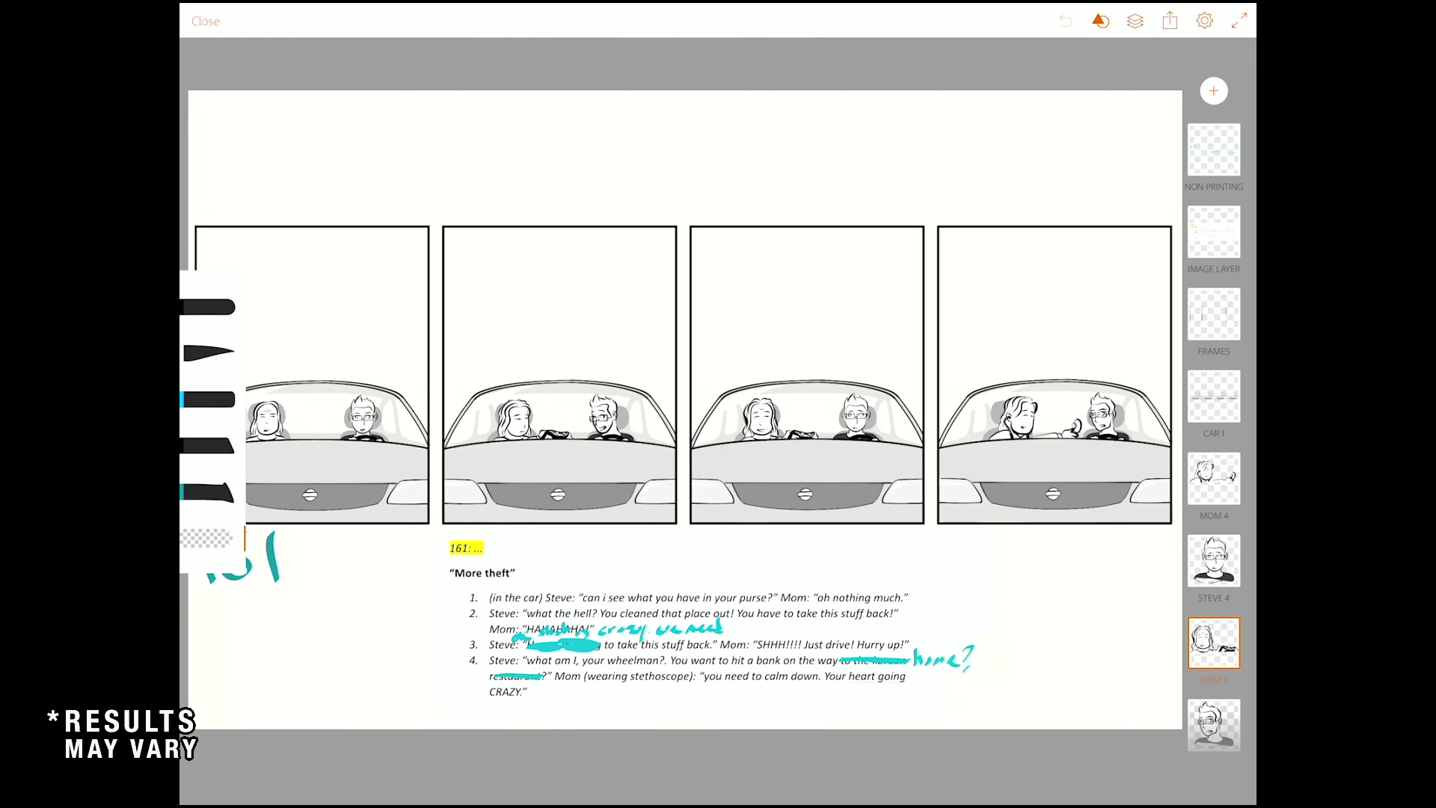
scroll(684, 409, up, 2)
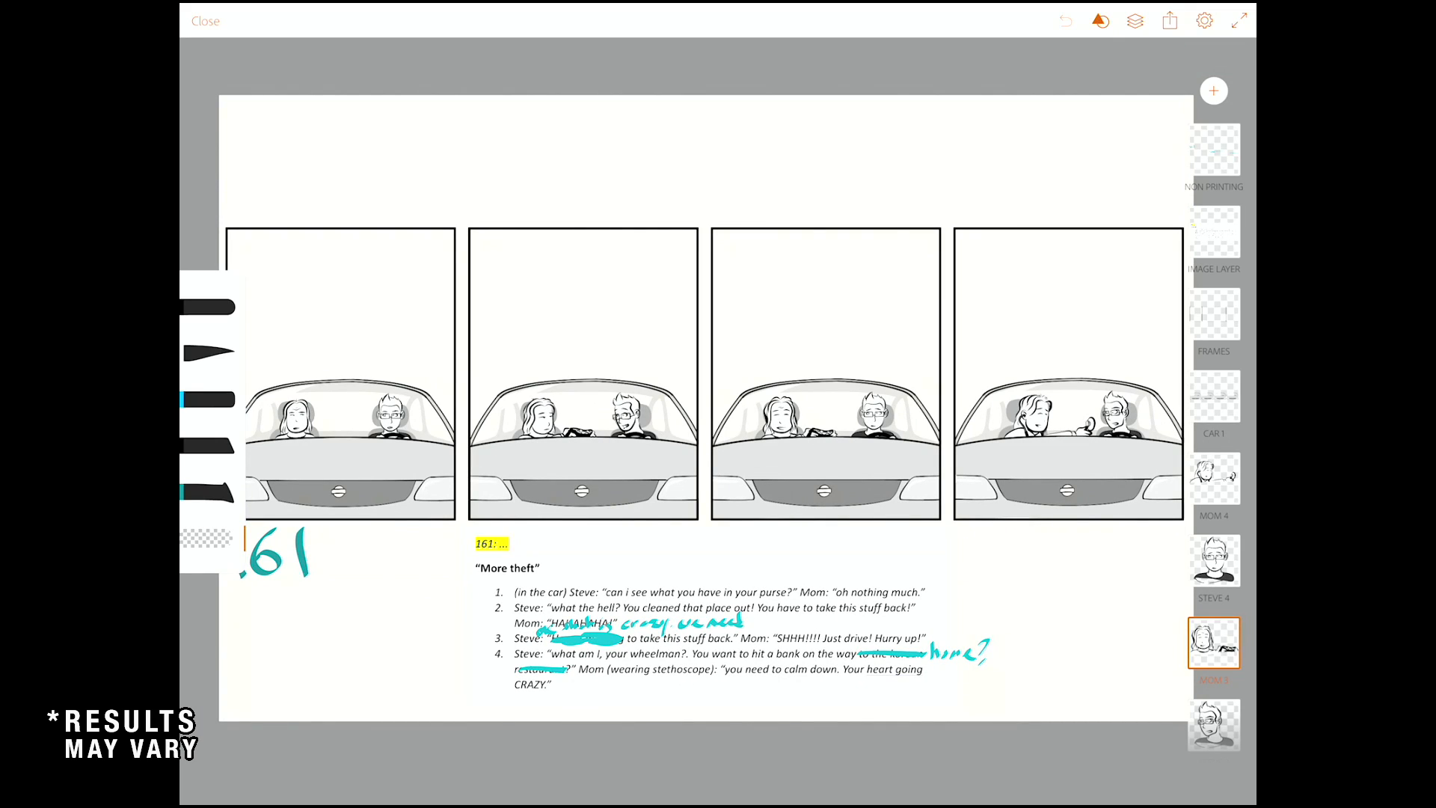
scroll(1214, 433, down, 6)
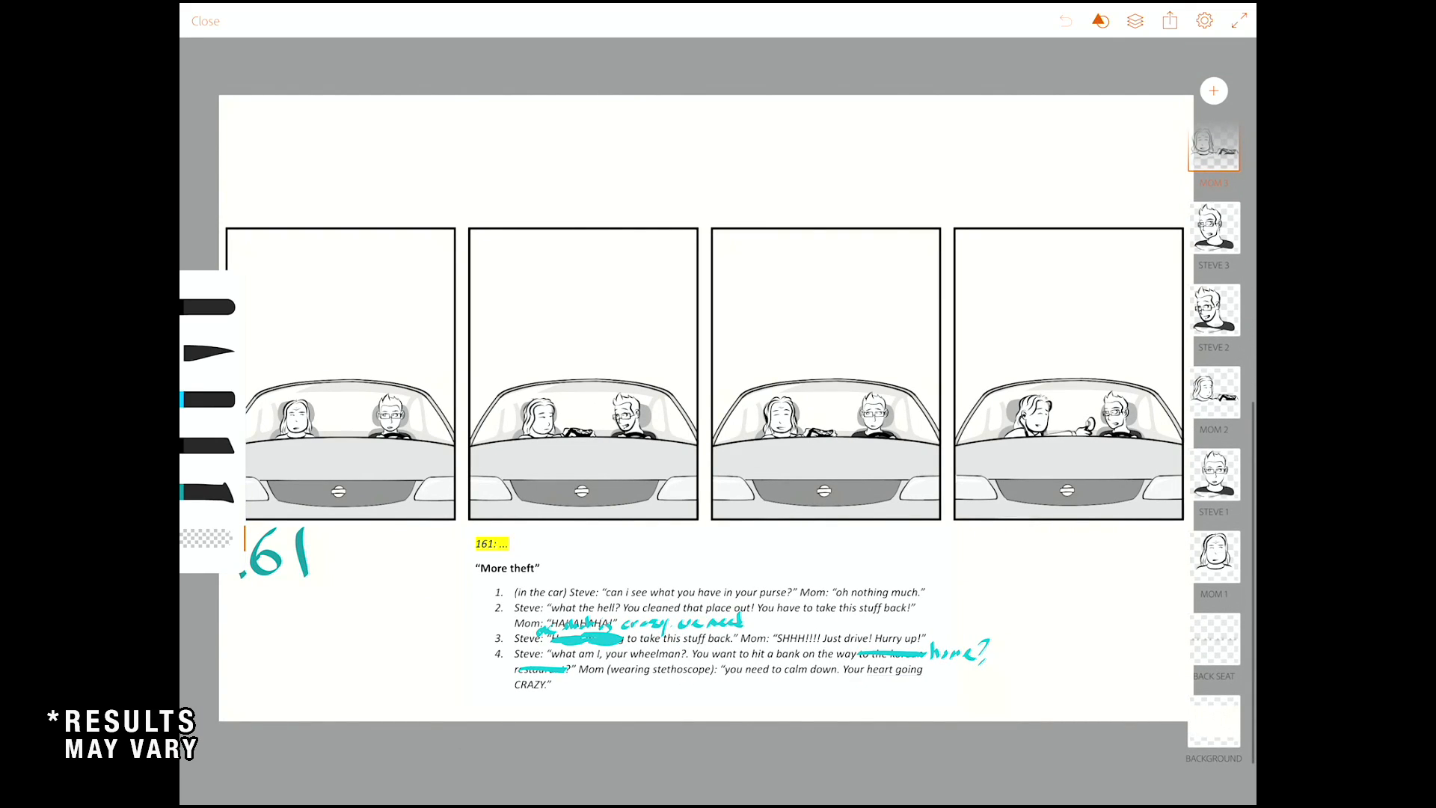
click(1214, 639)
scroll(1214, 434, up, 6)
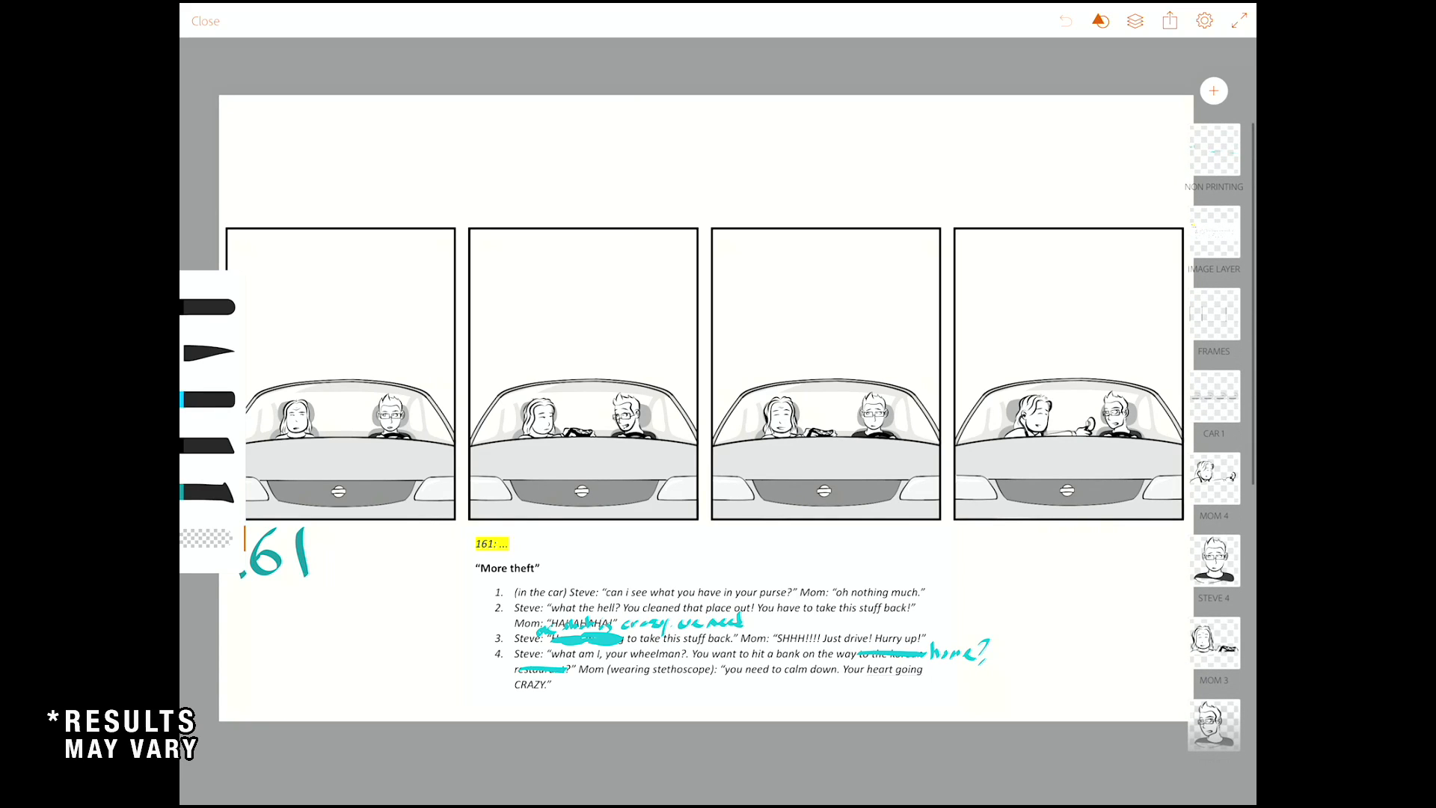
click(1214, 397)
click(1214, 397)
Step: Hide the Back Seat layer of strip 161, and turn the Car 1 layer off and on again
scroll(1214, 441, down, 6)
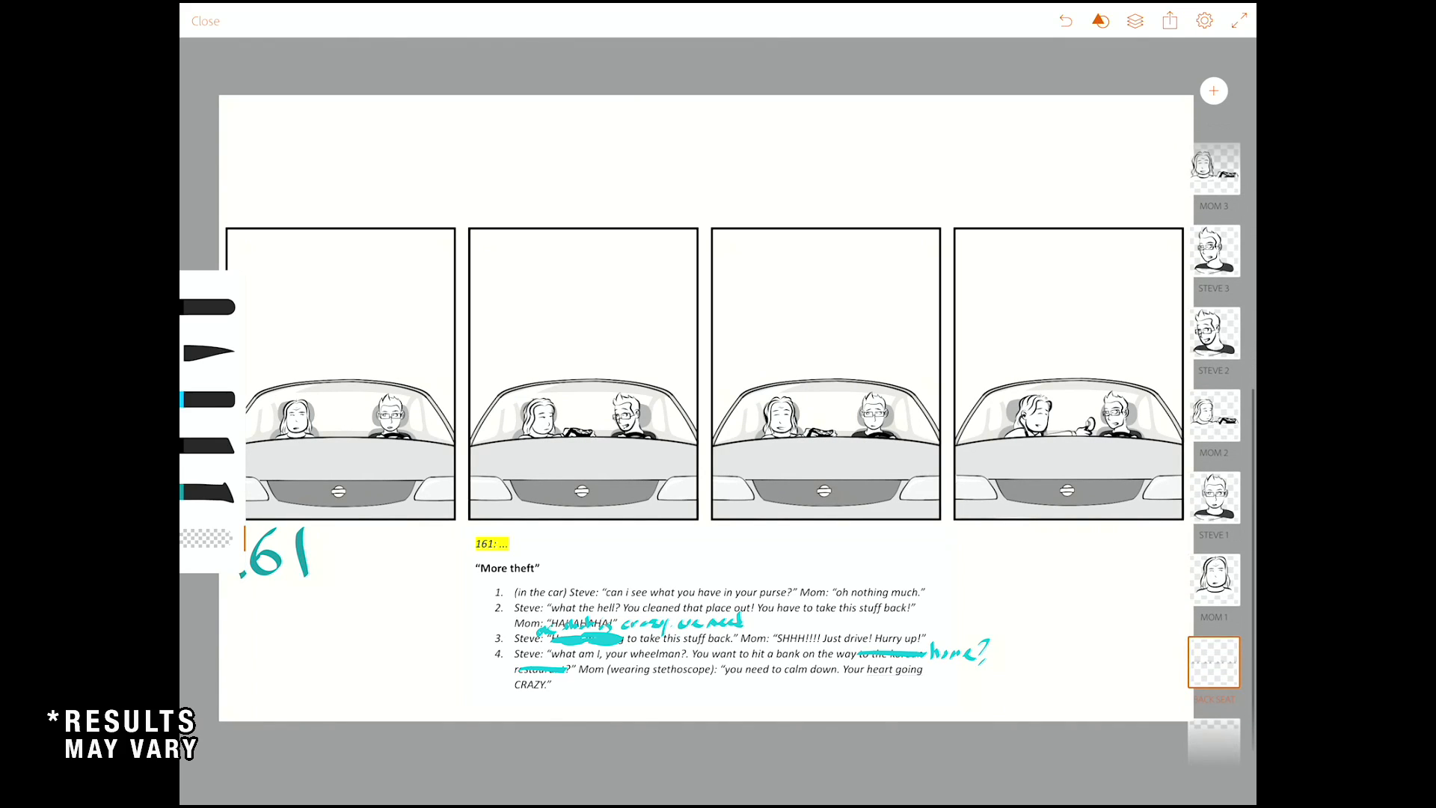
click(1214, 662)
scroll(1214, 441, up, 6)
click(1214, 359)
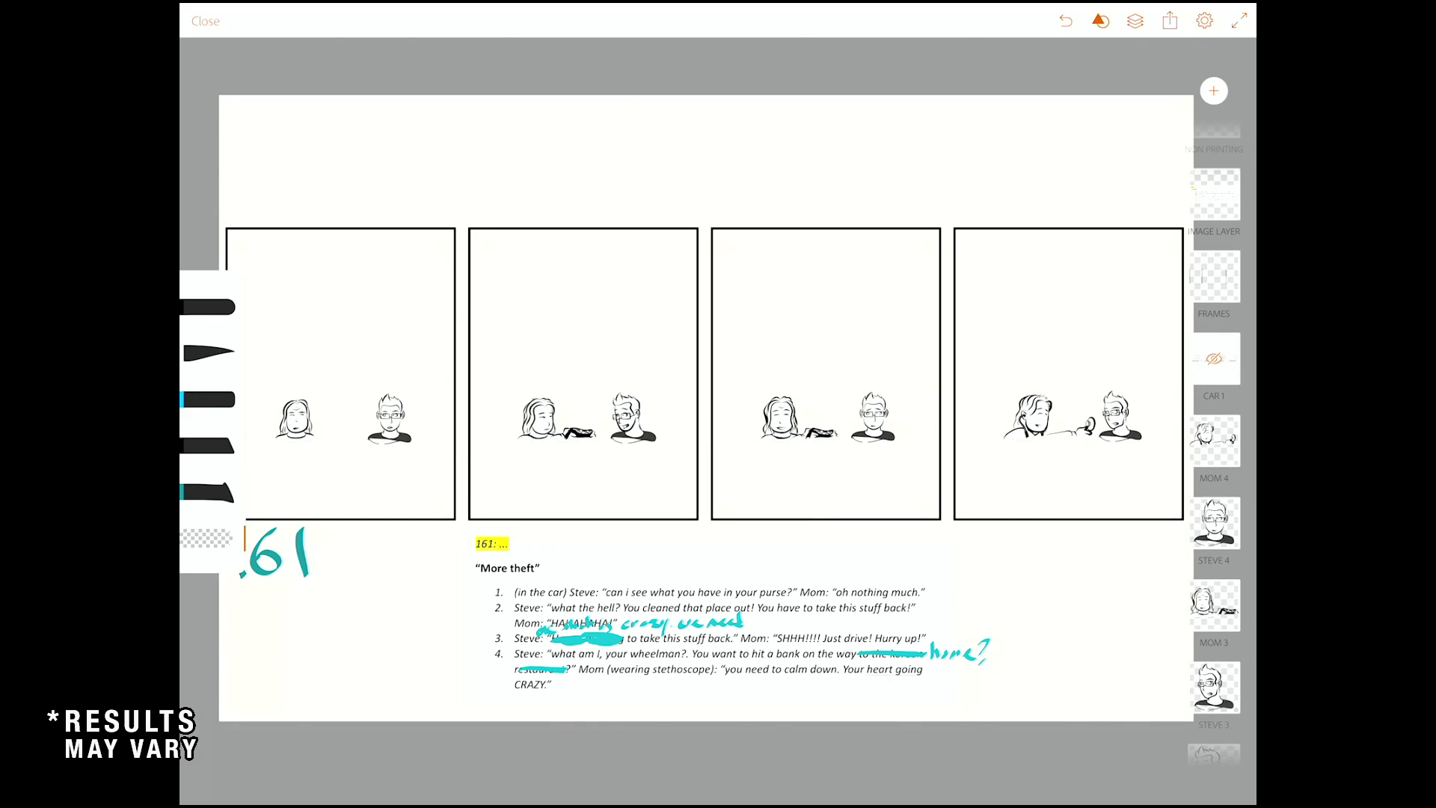
click(1214, 359)
click(1214, 359)
scroll(1214, 449, down, 3)
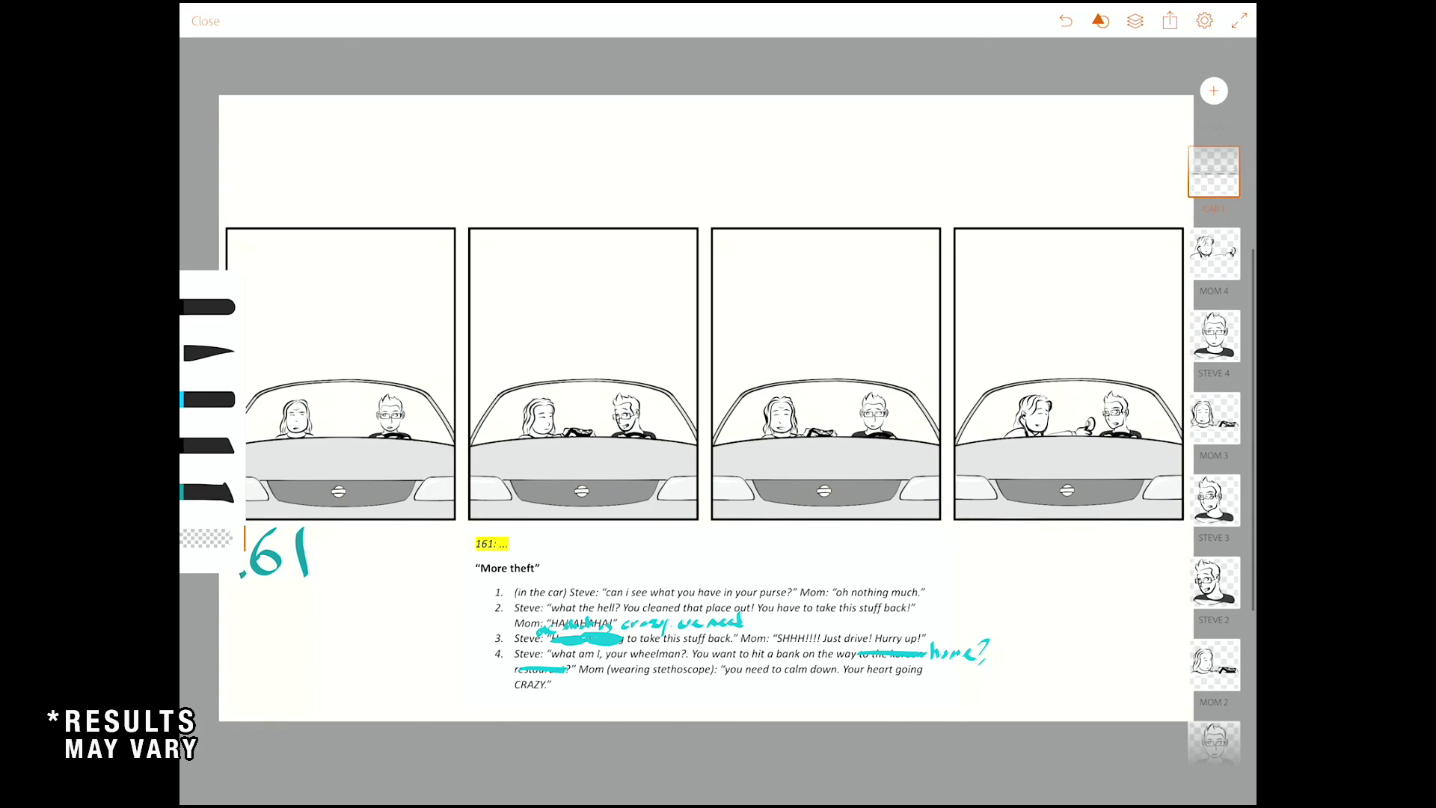
Step: Show the Back Seat layer alone without Car 1, make Car 1 visible again and close strip 161
click(1214, 172)
scroll(1214, 449, down, 4)
click(1214, 639)
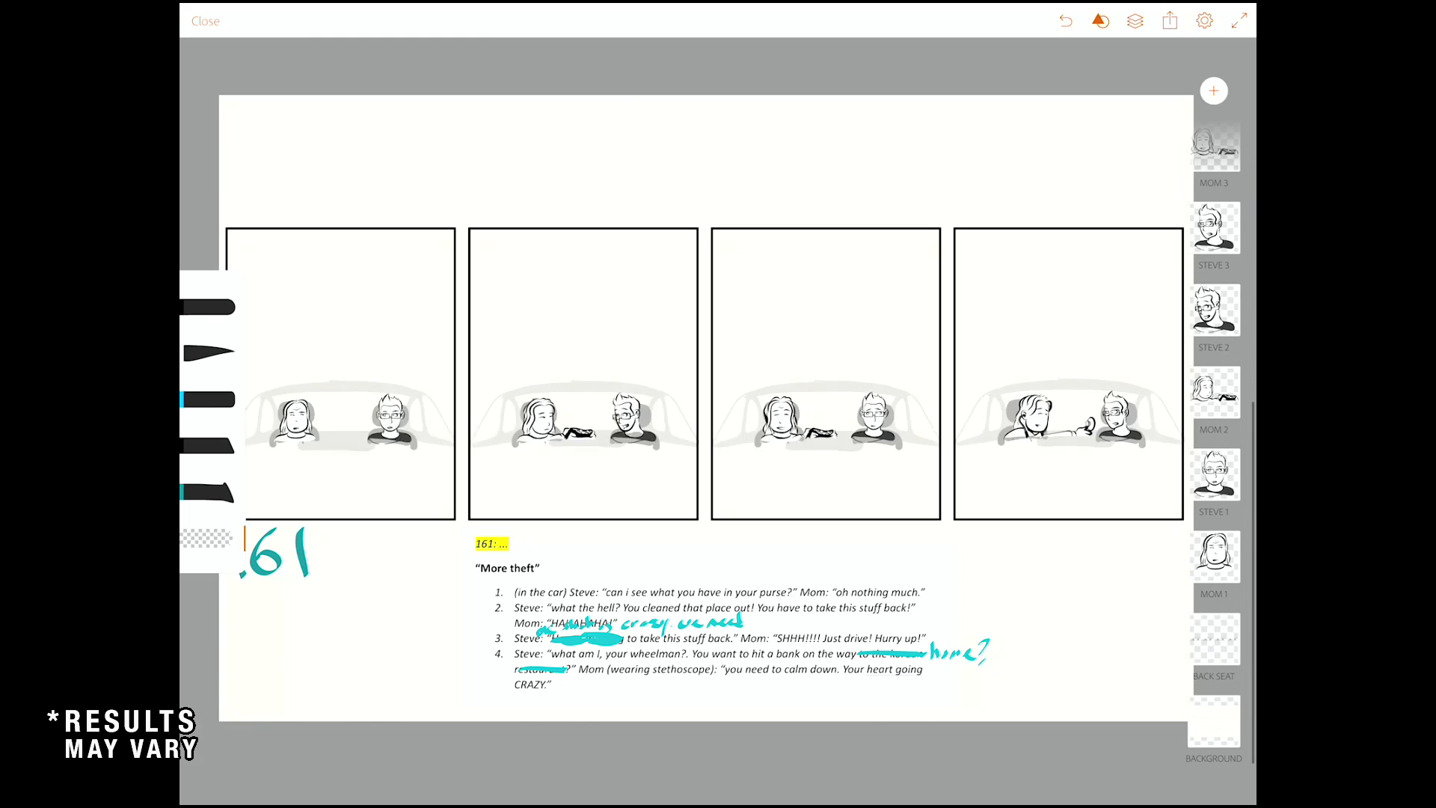
scroll(1214, 448, up, 5)
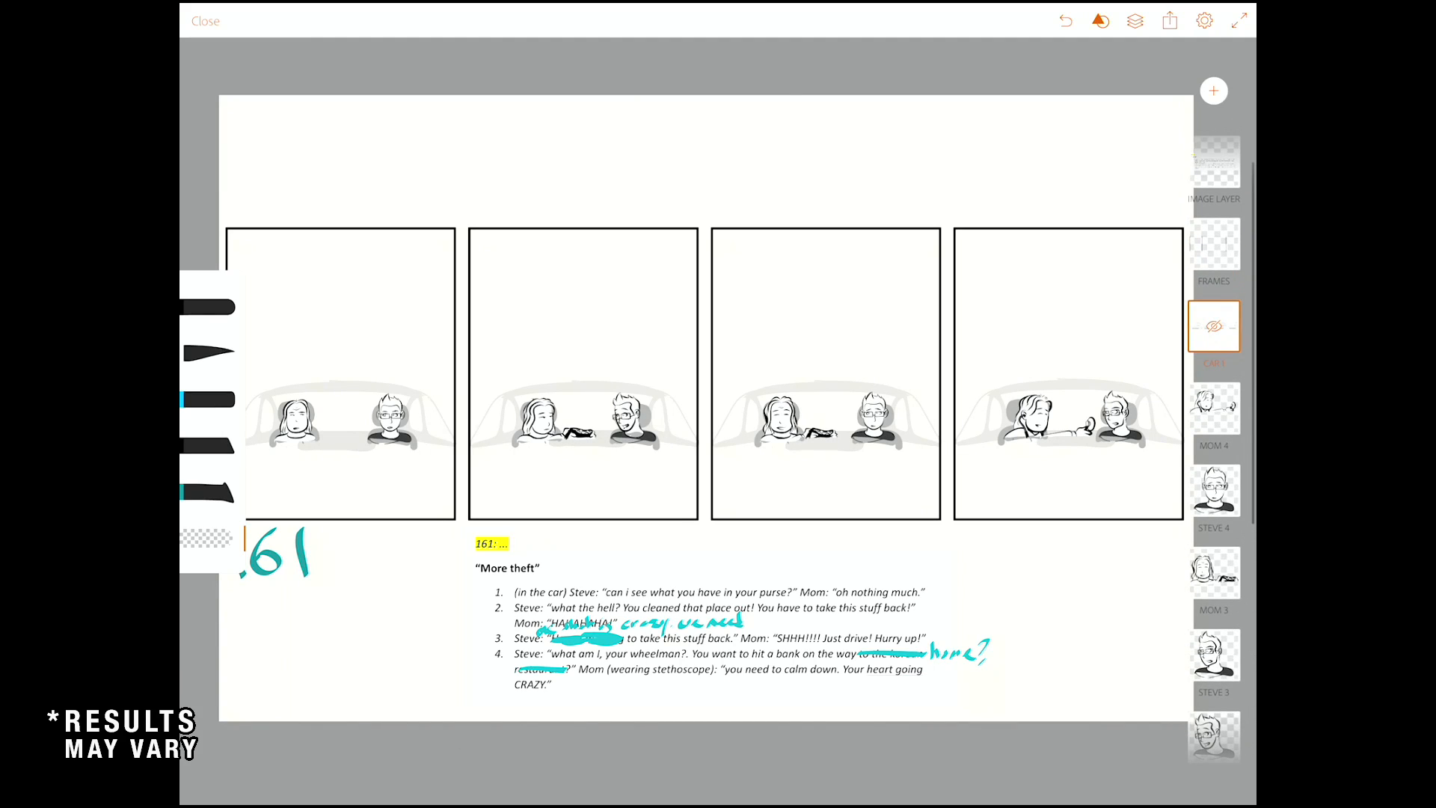
click(1214, 326)
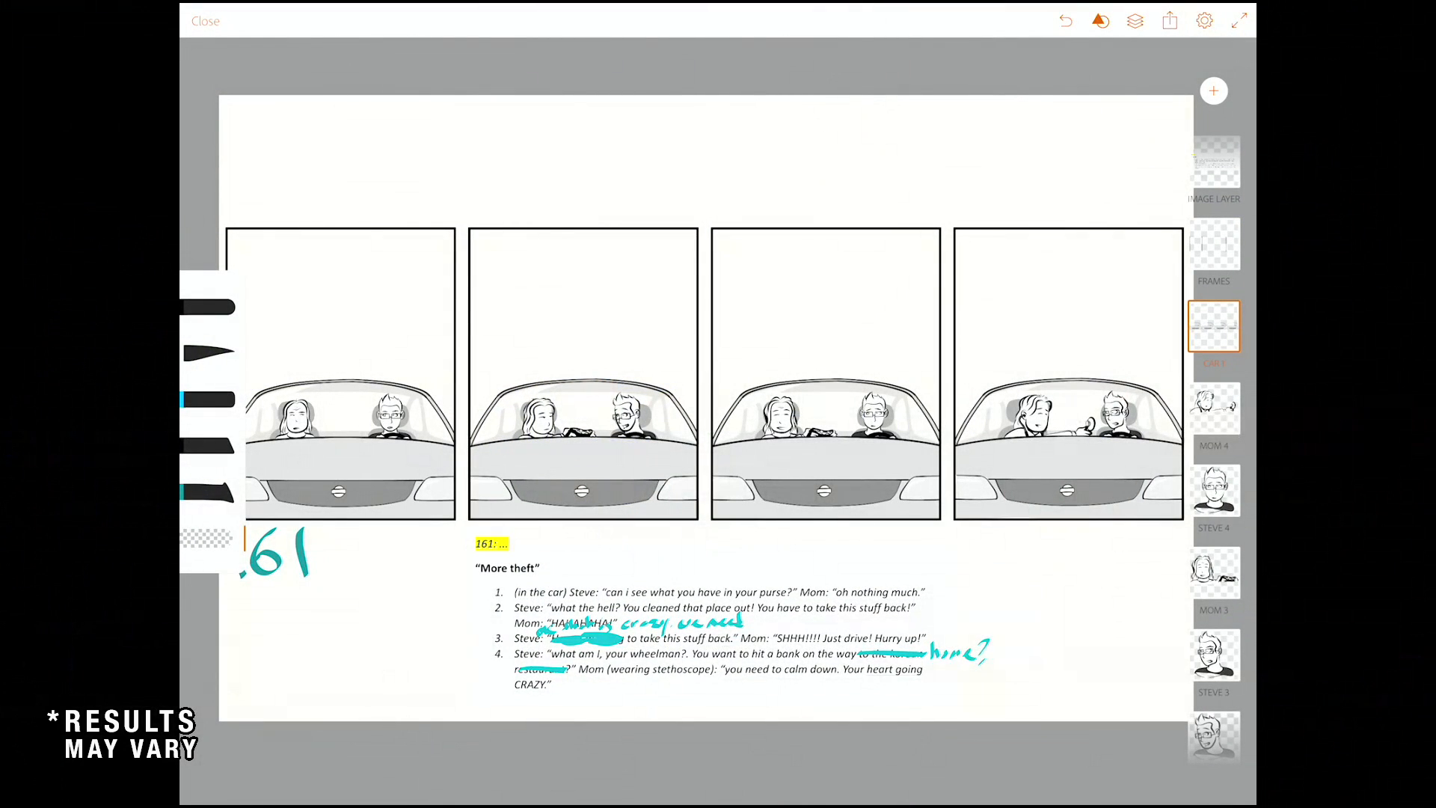
click(205, 21)
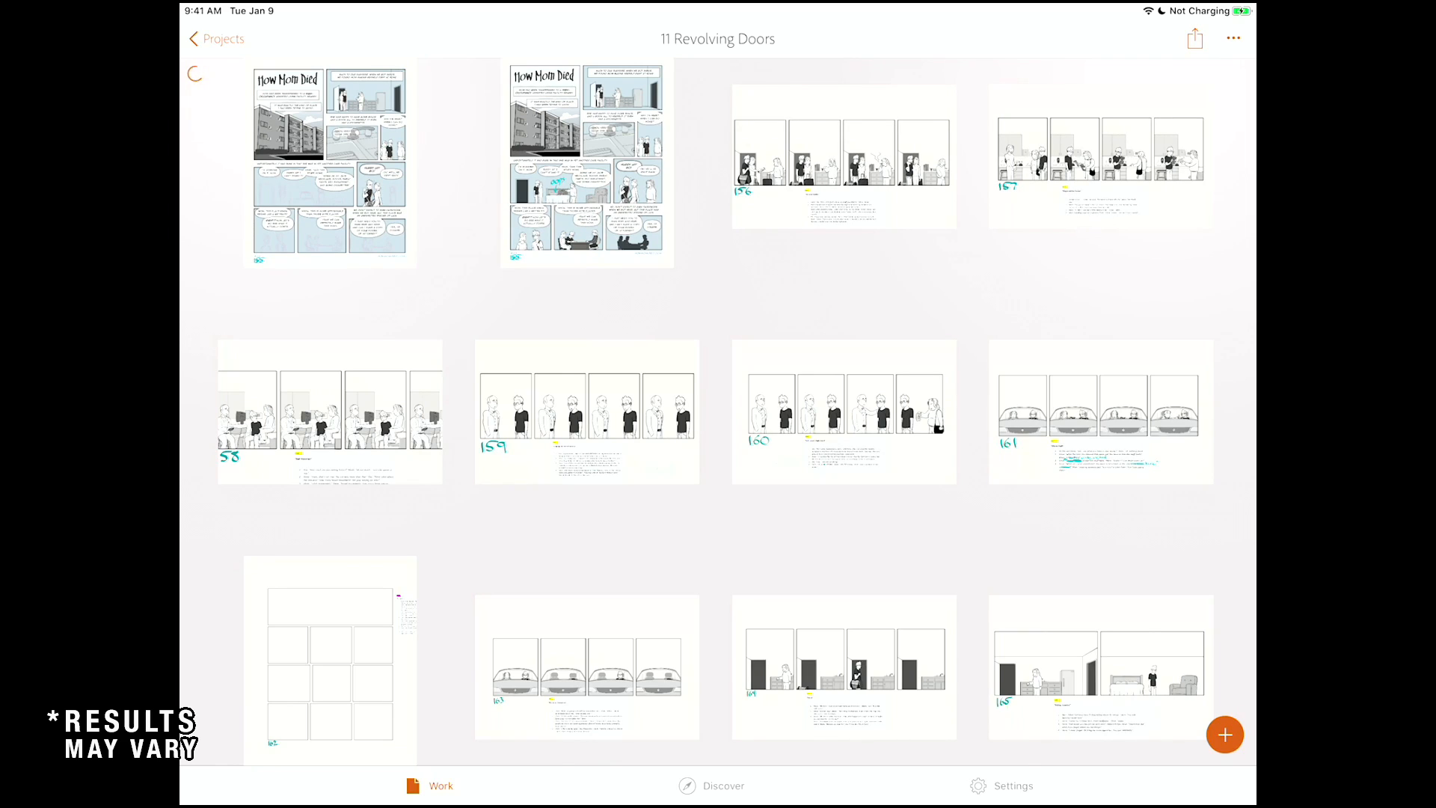
Step: Open strip 156 from the project overview and look over its four panels and the script text underneath
scroll(718, 374, up, 3)
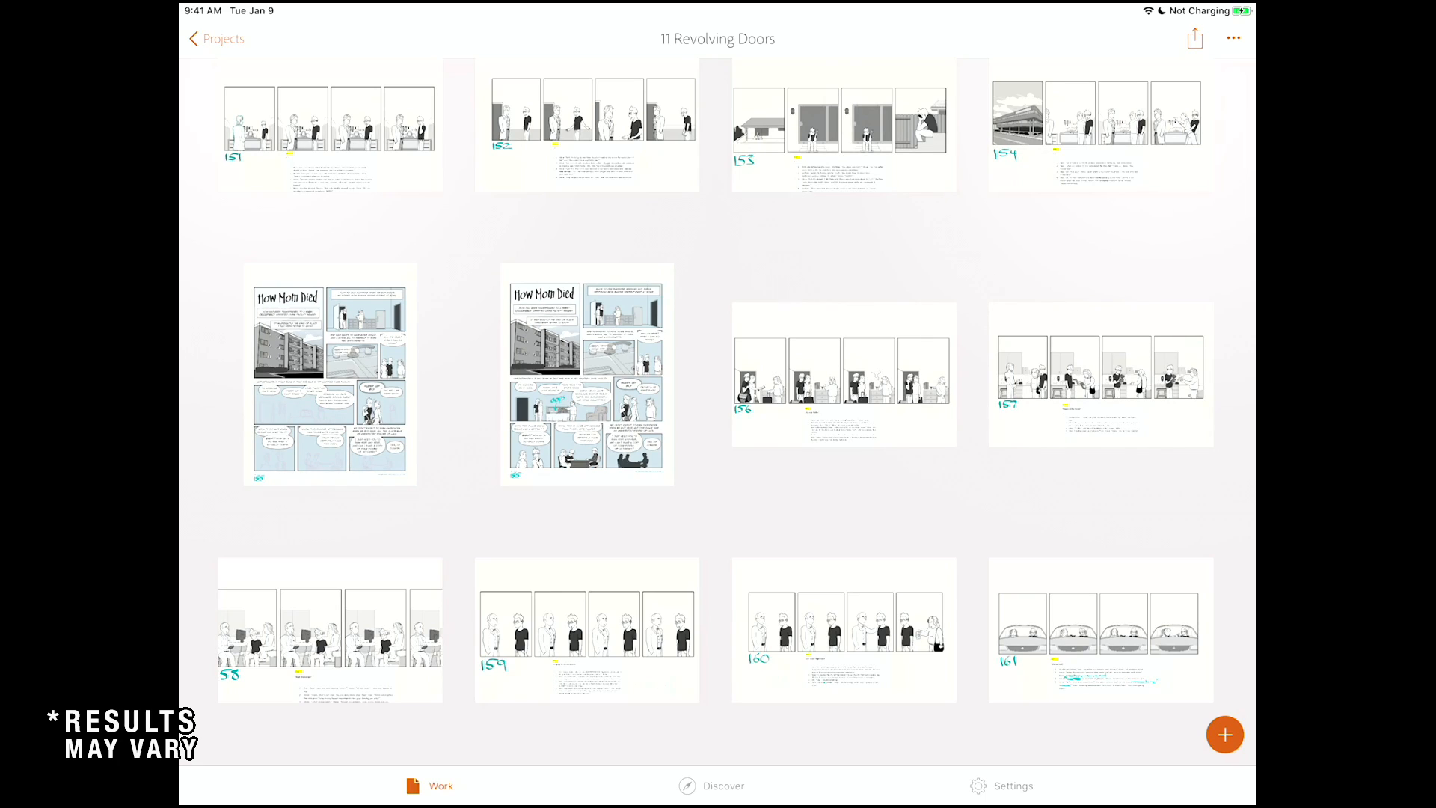
click(844, 374)
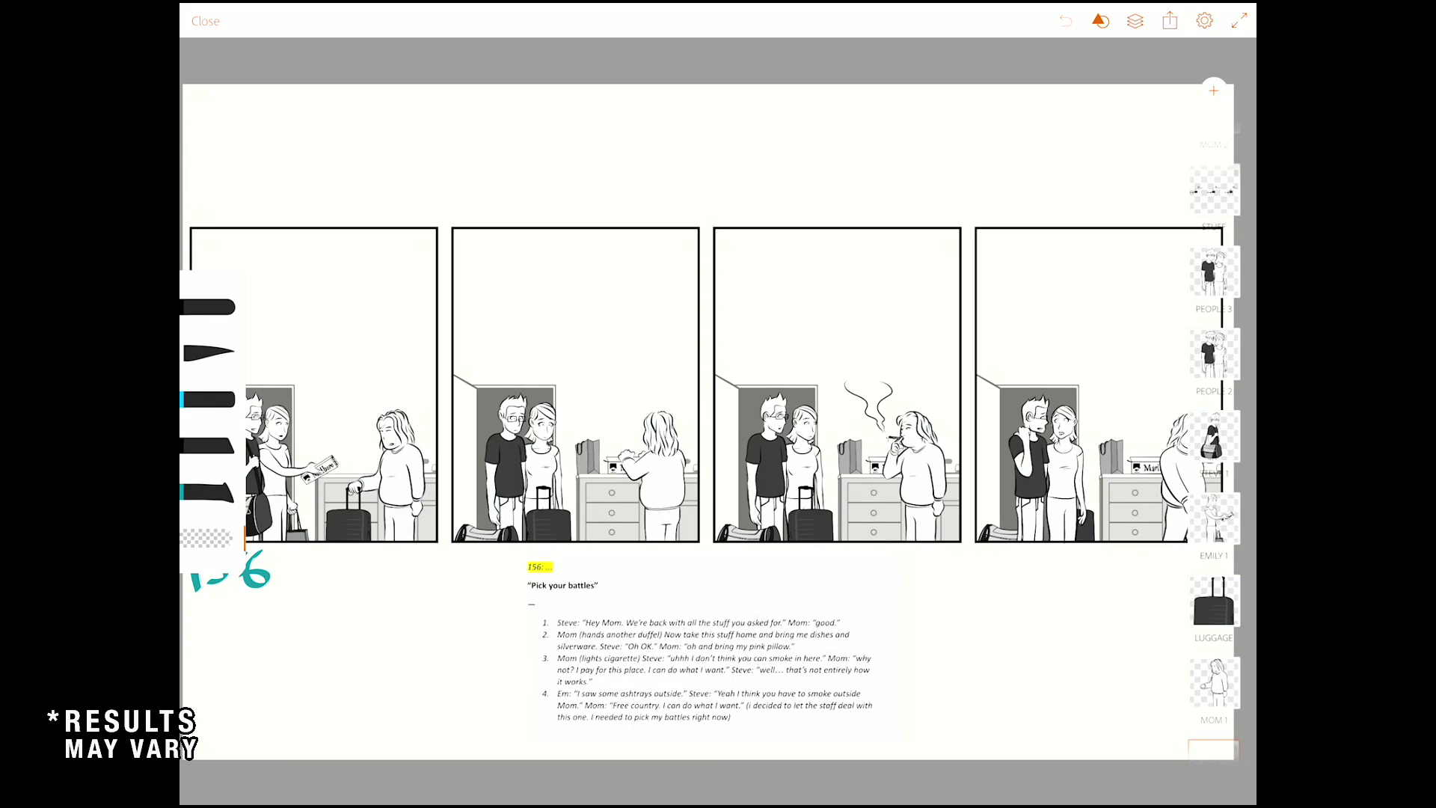
scroll(837, 404, up, 1)
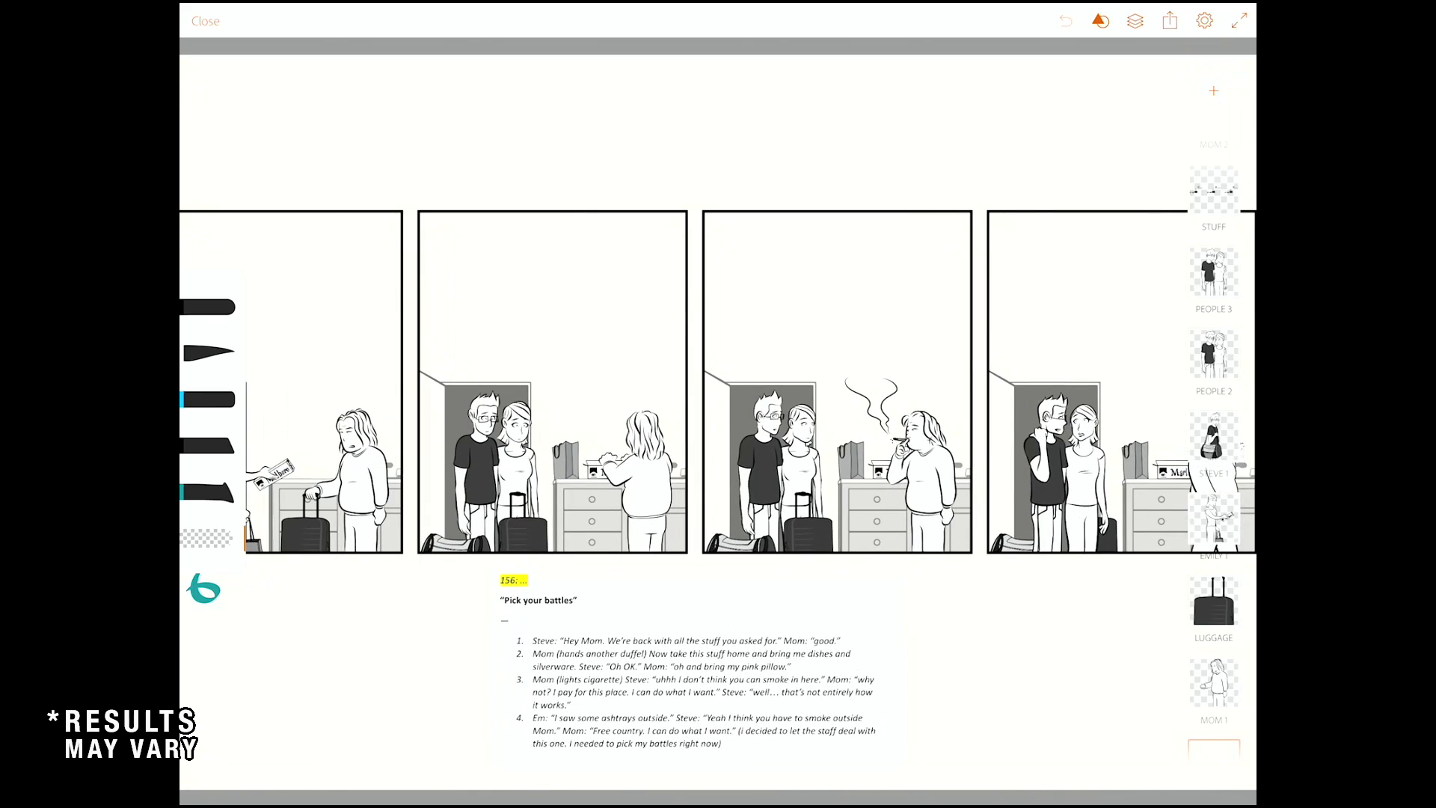
scroll(838, 404, down, 3)
scroll(792, 449, up, 2)
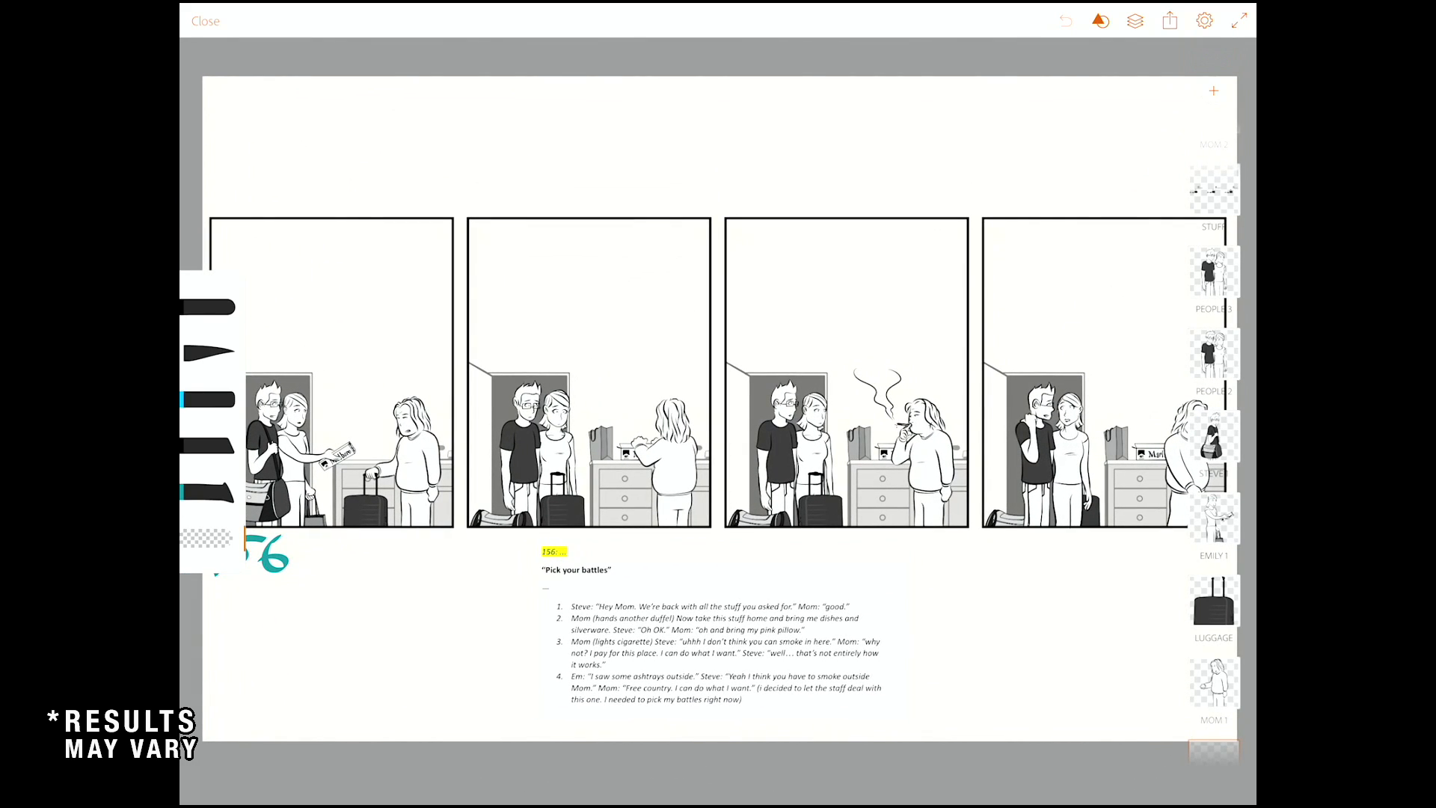
Step: Send strip 156 to Illustrator CC as a desktop document
click(1169, 21)
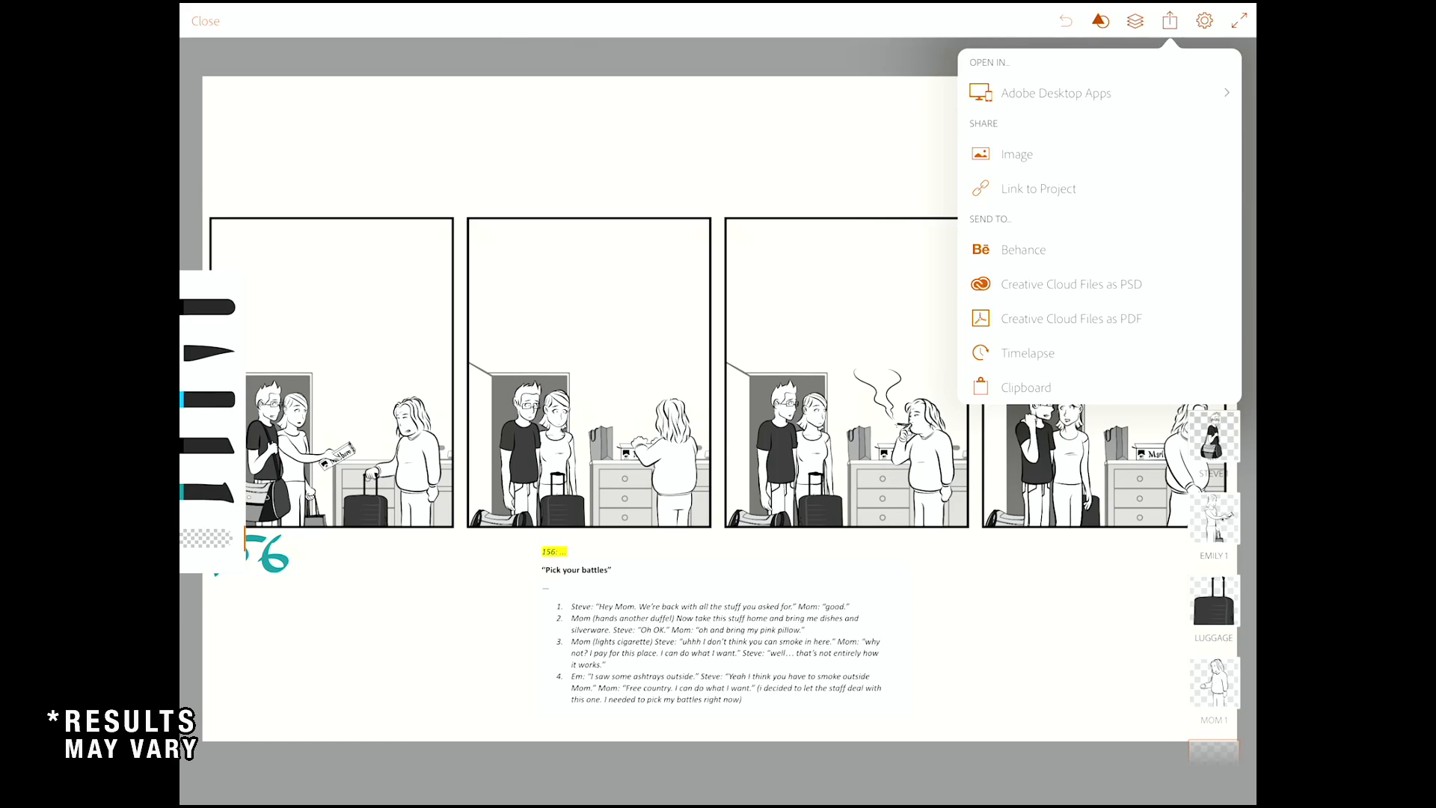
click(1056, 93)
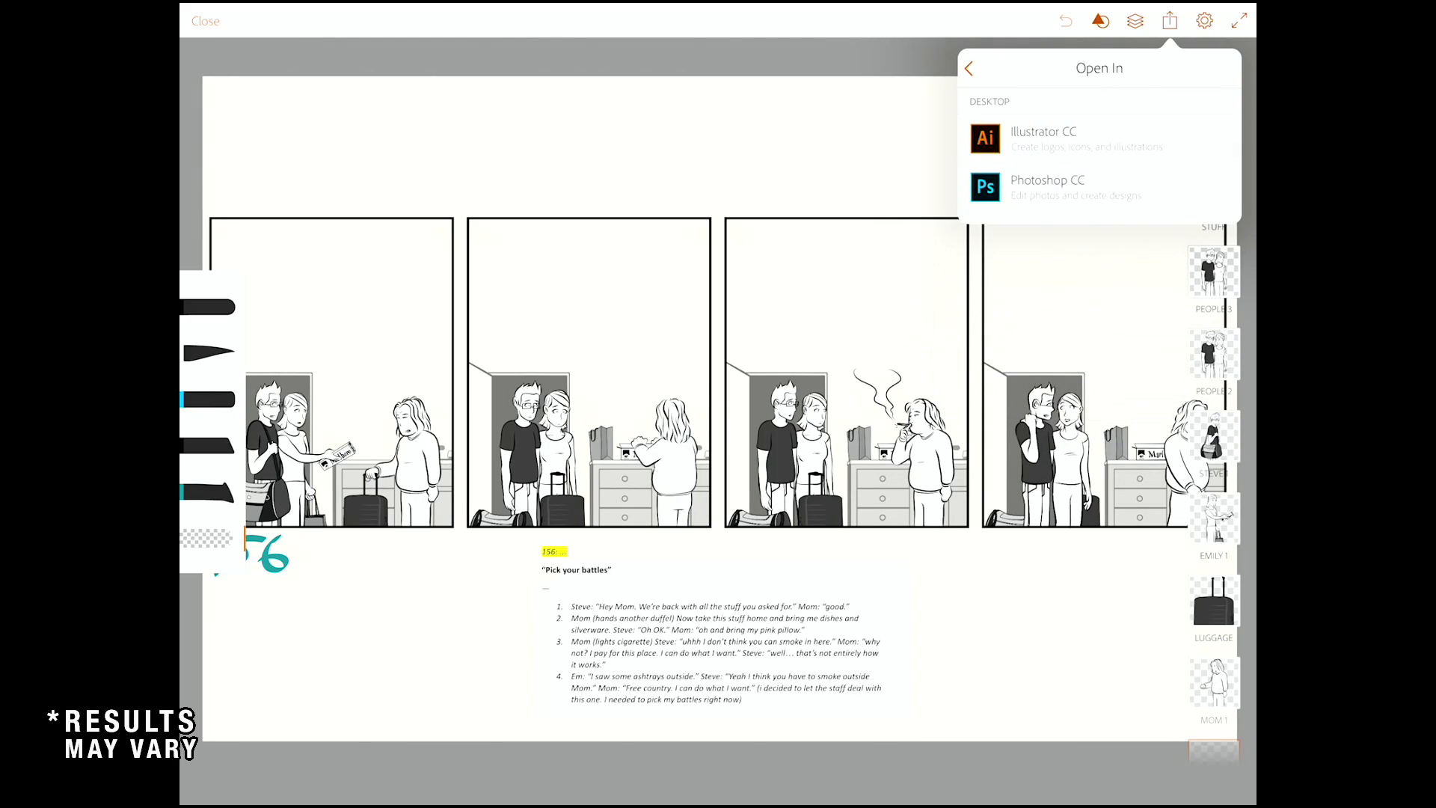
click(1062, 137)
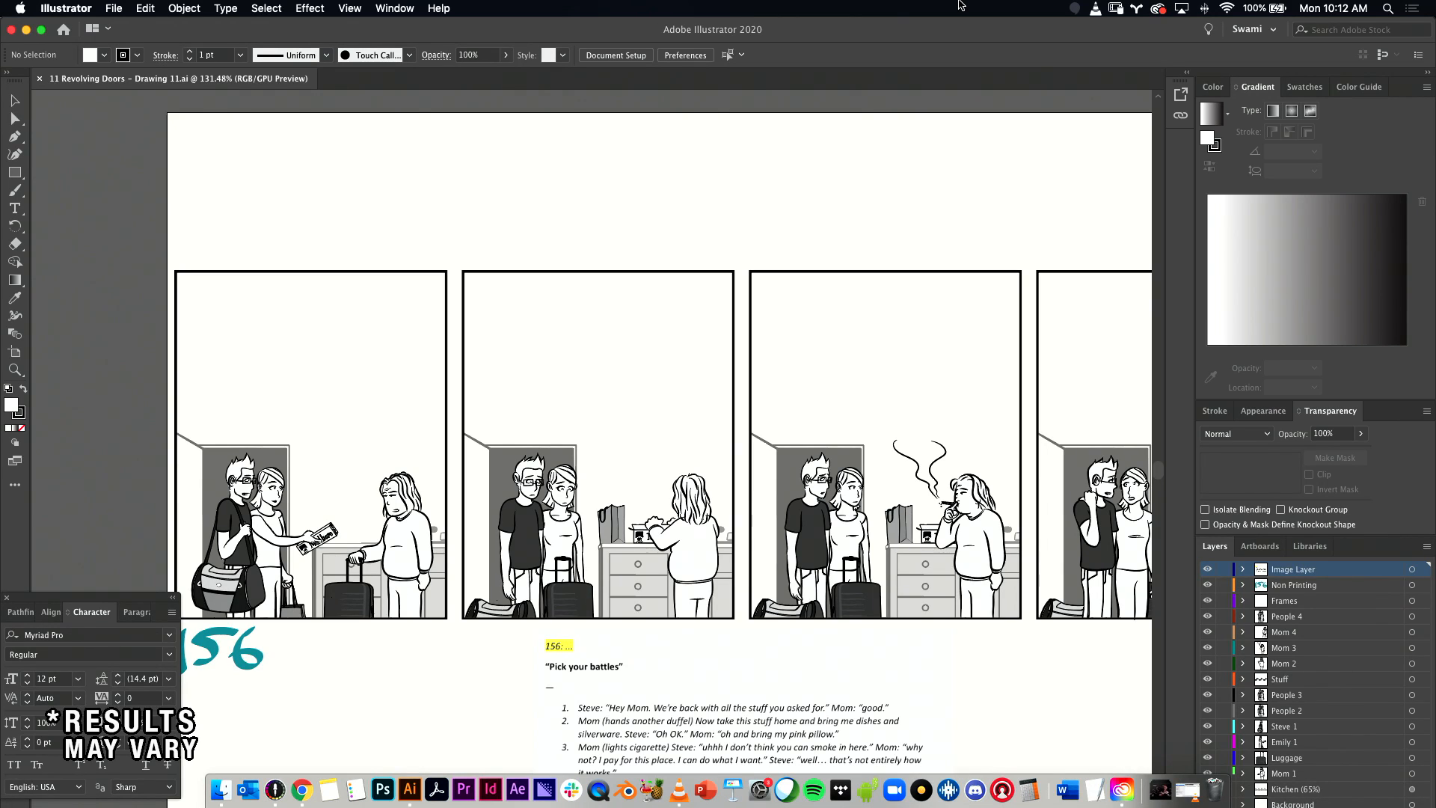
Step: View the transferred strip 156 in Illustrator, from its four panels down to the script text
key(super+0)
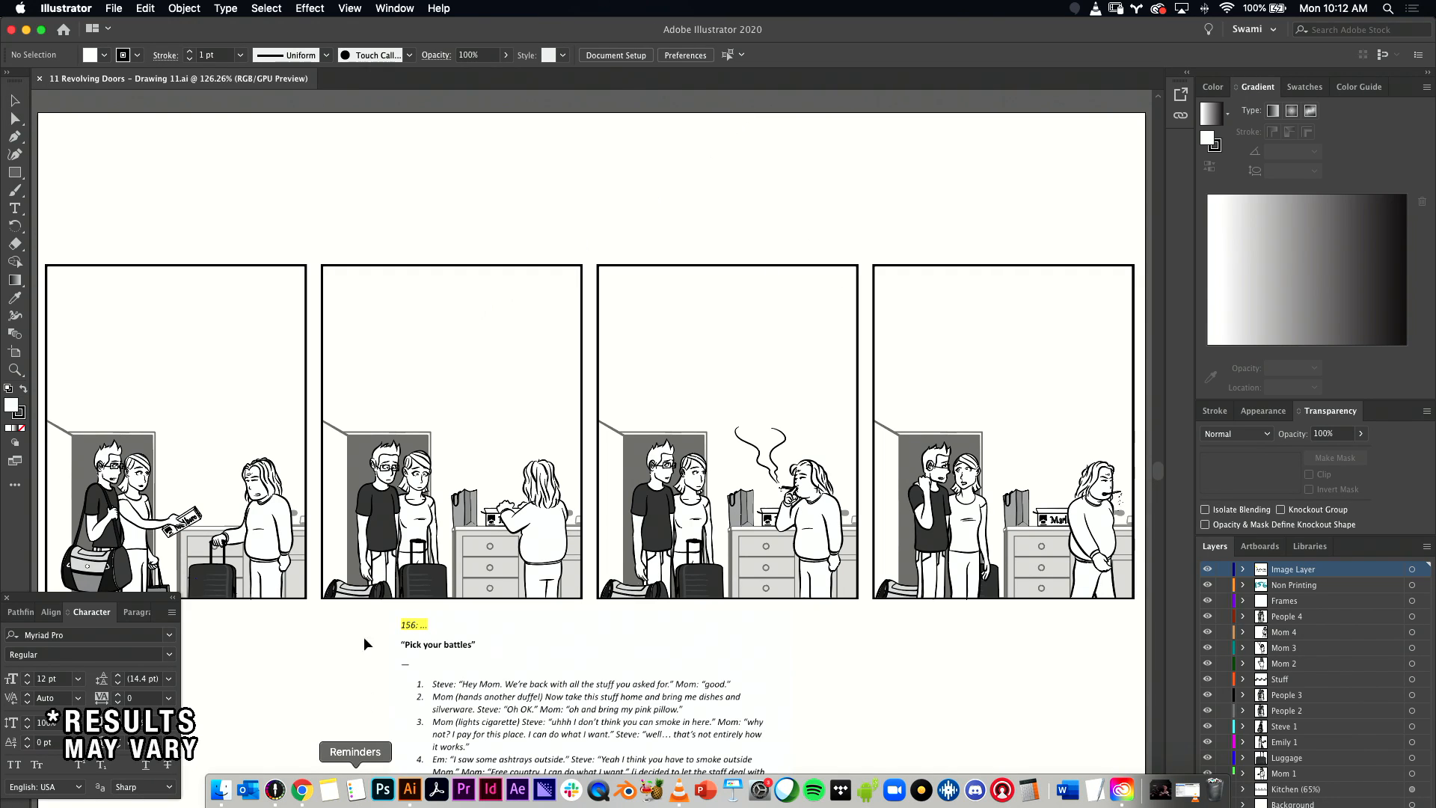
key(super+Tab)
key(super+Tab)
scroll(423, 743, down, 5)
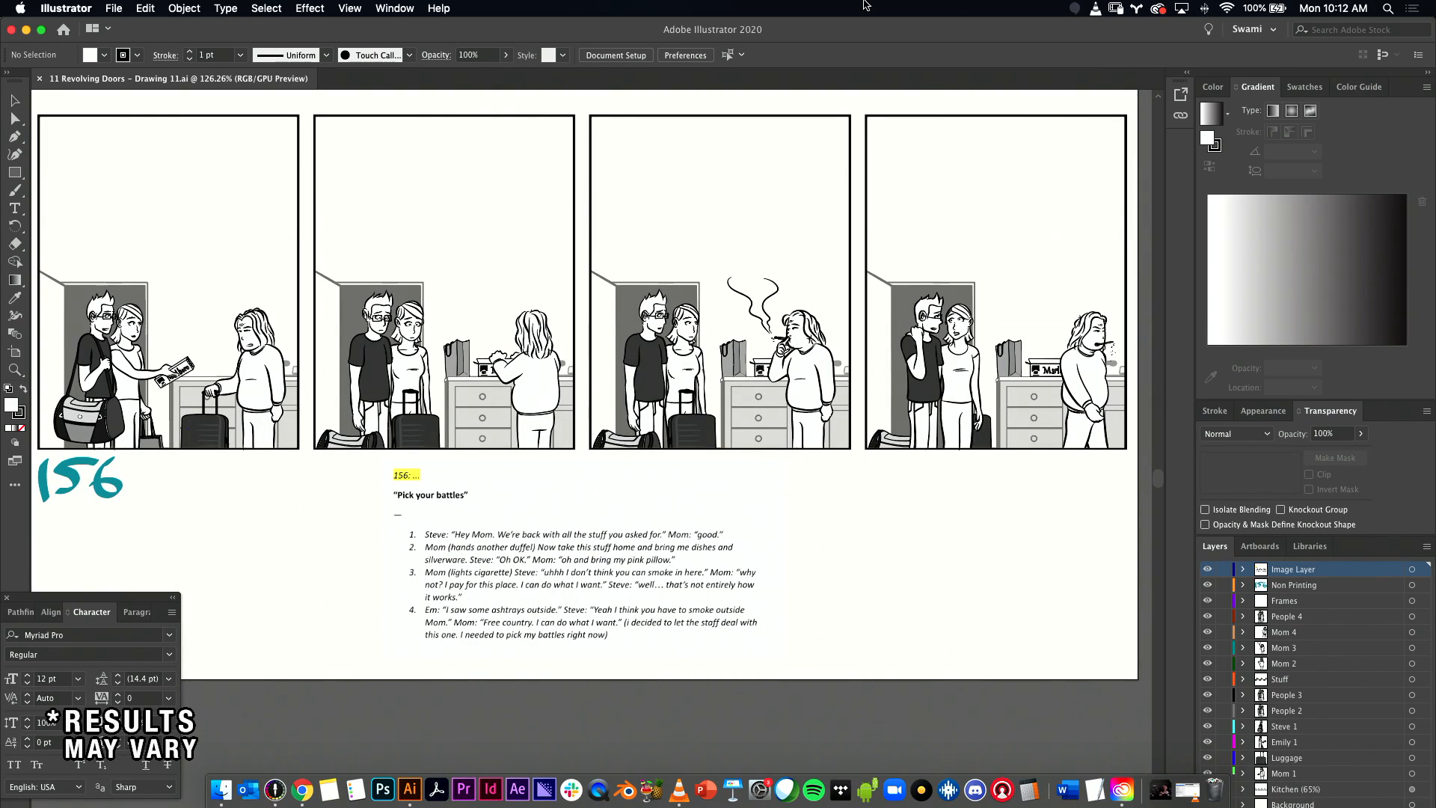
double_click(149, 27)
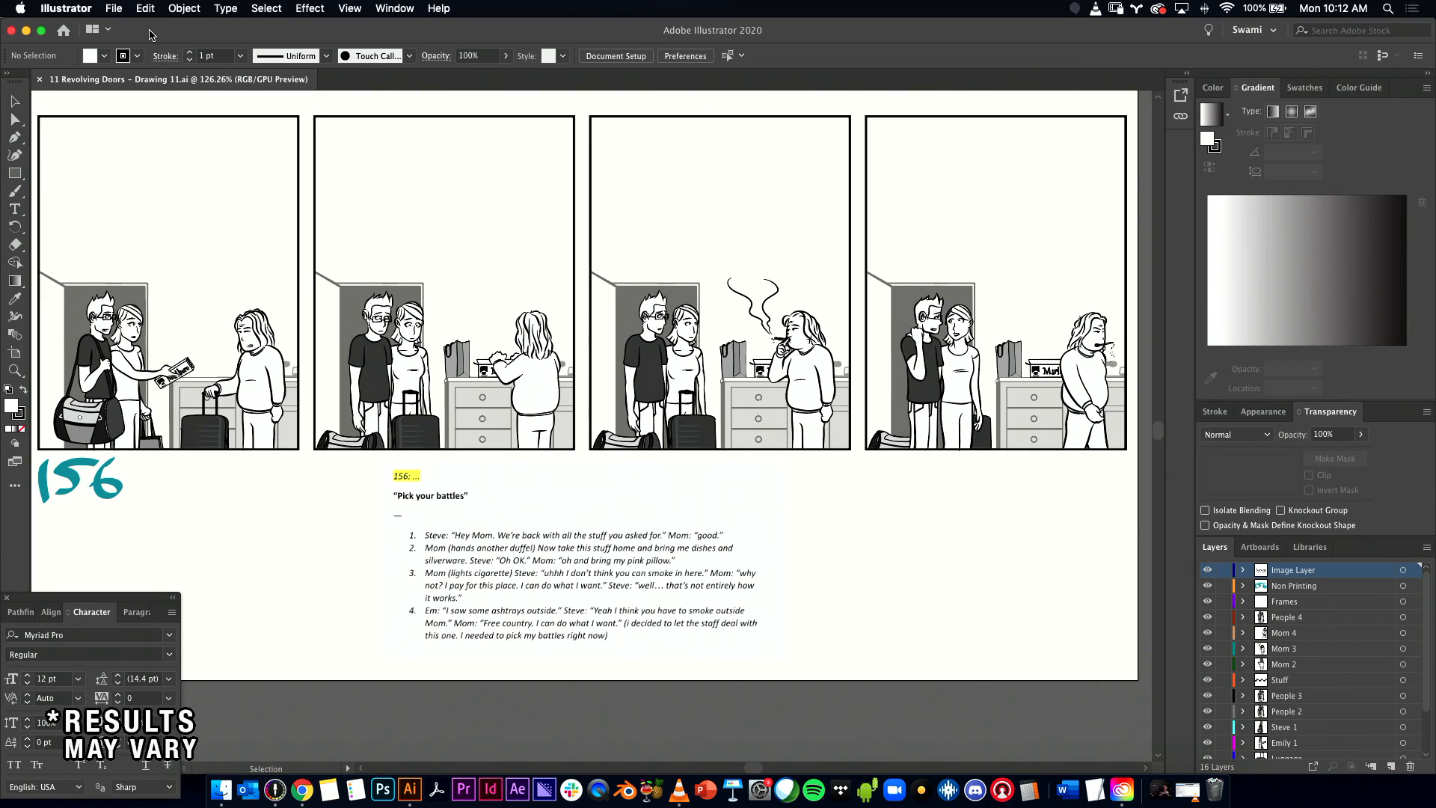
click(42, 31)
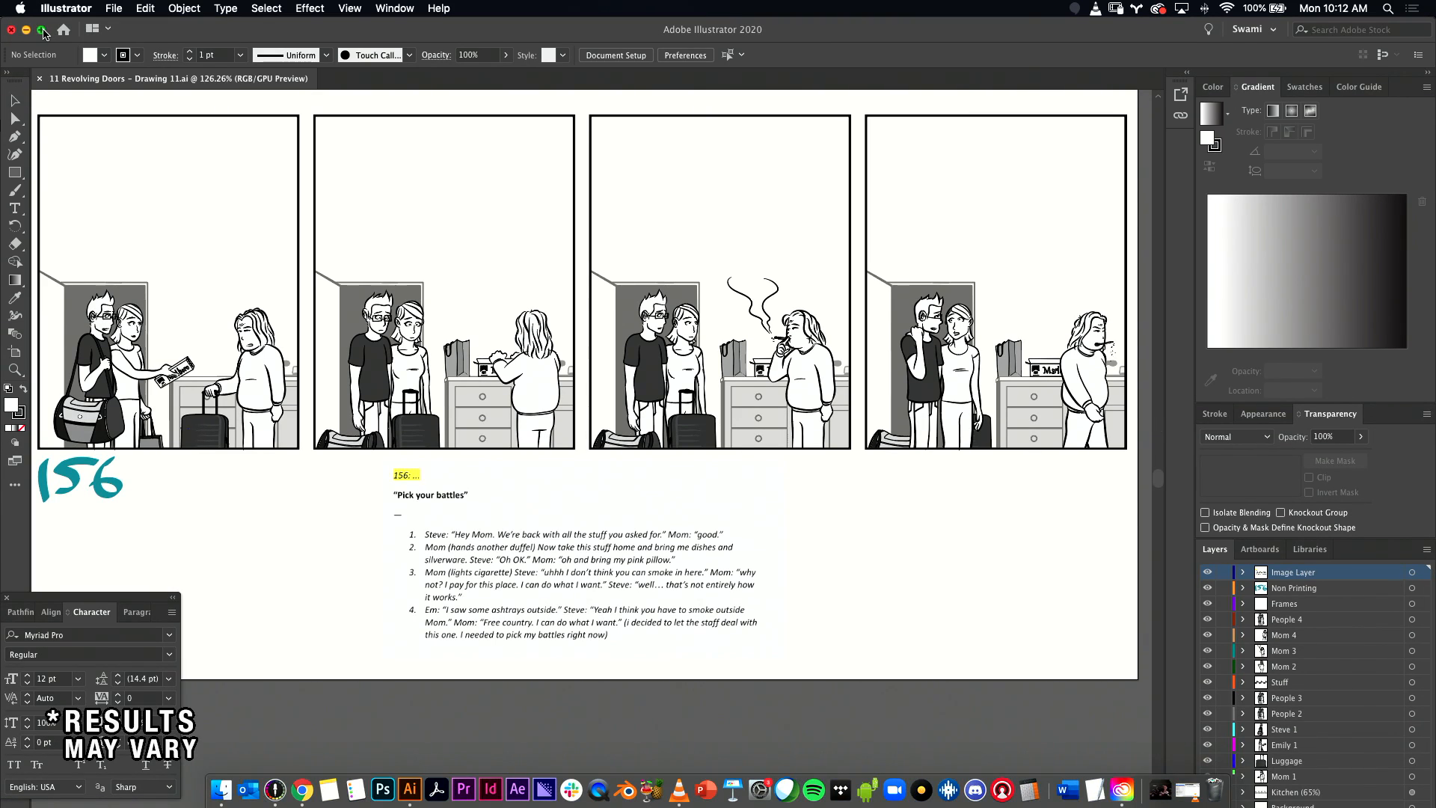
click(42, 31)
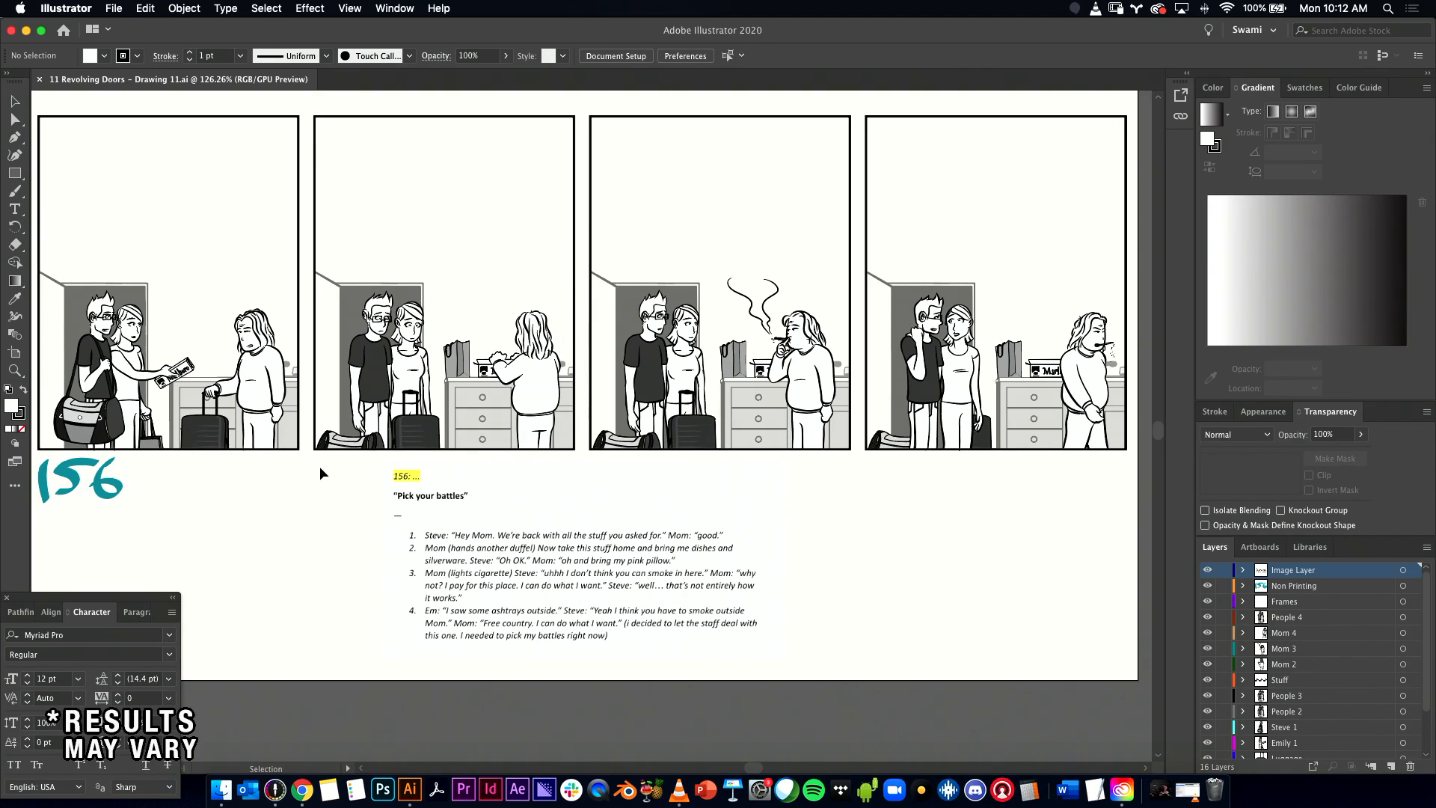
scroll(312, 468, up, 2)
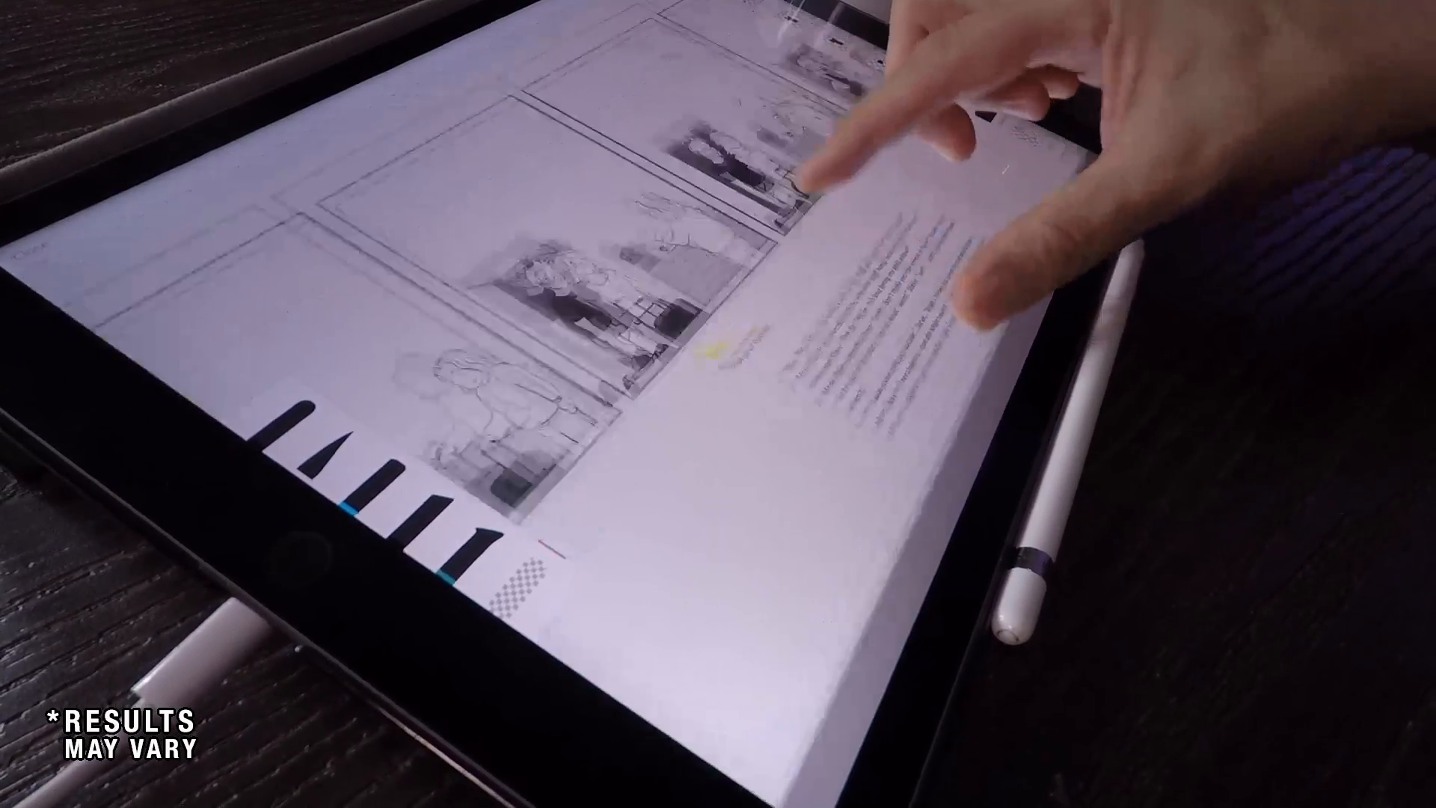
scroll(860, 225, up, 5)
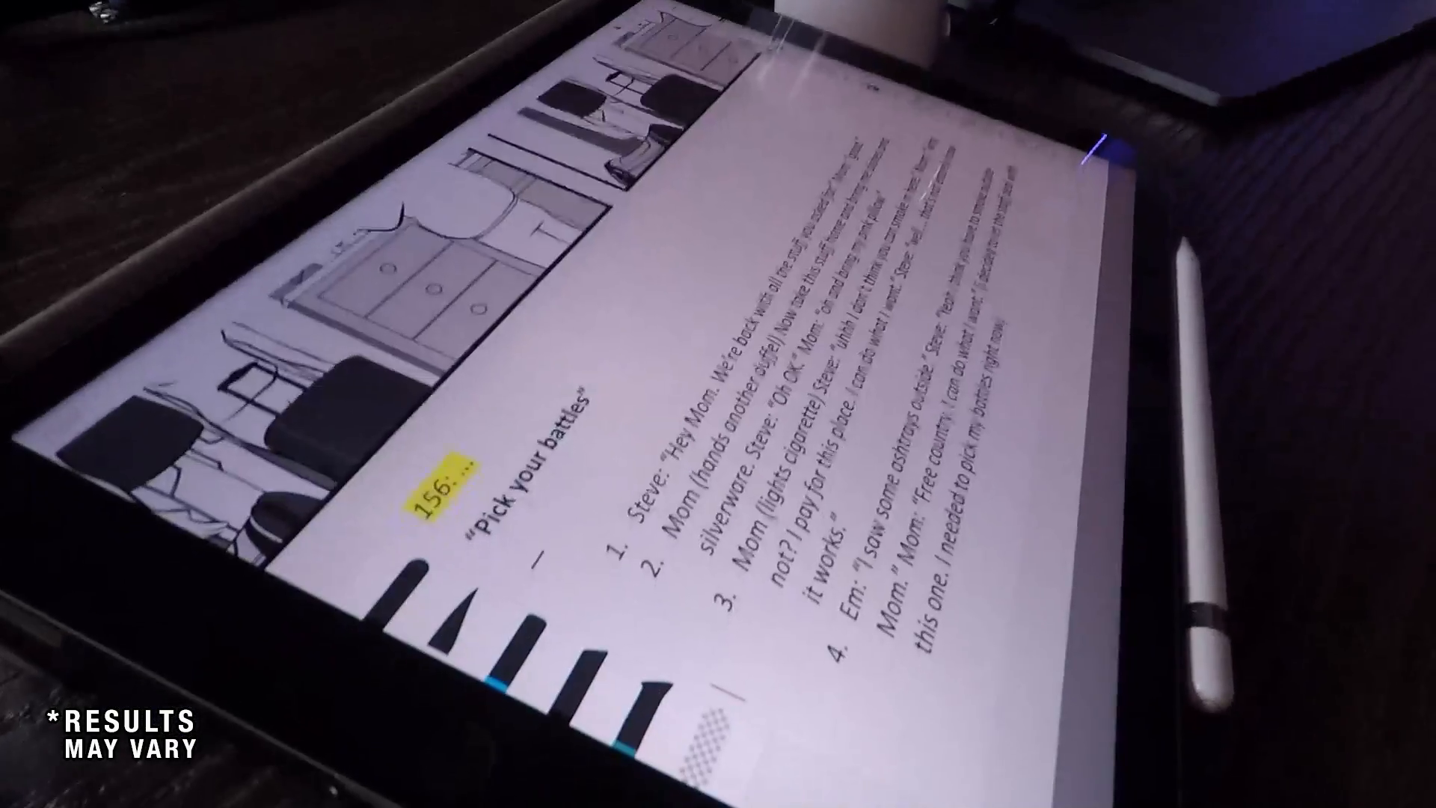
scroll(748, 336, down, 5)
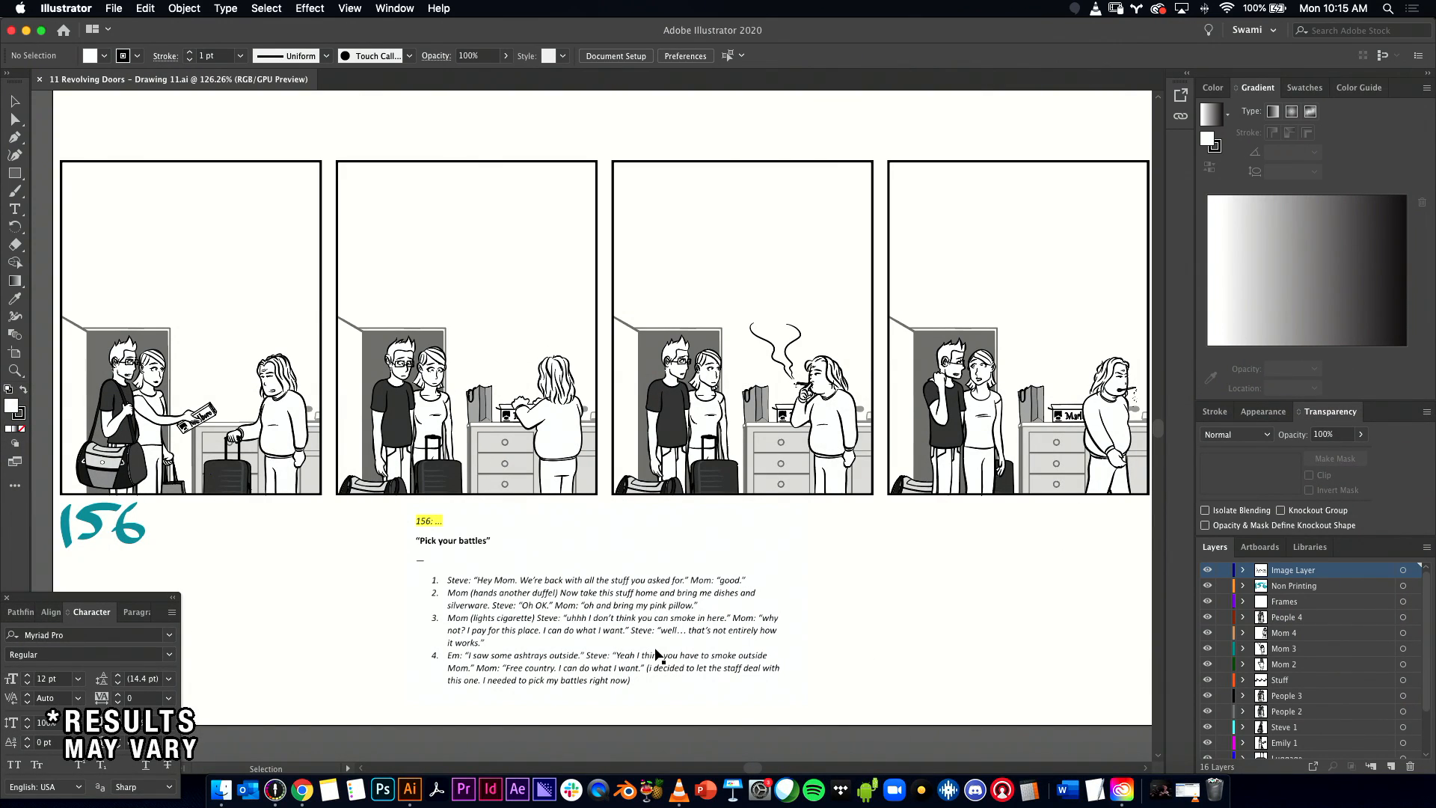
Step: Float the Character panel group over the canvas and reorder its tabs as Character, Paragraph, Pathfinder, Align
drag(41, 601, 38, 150)
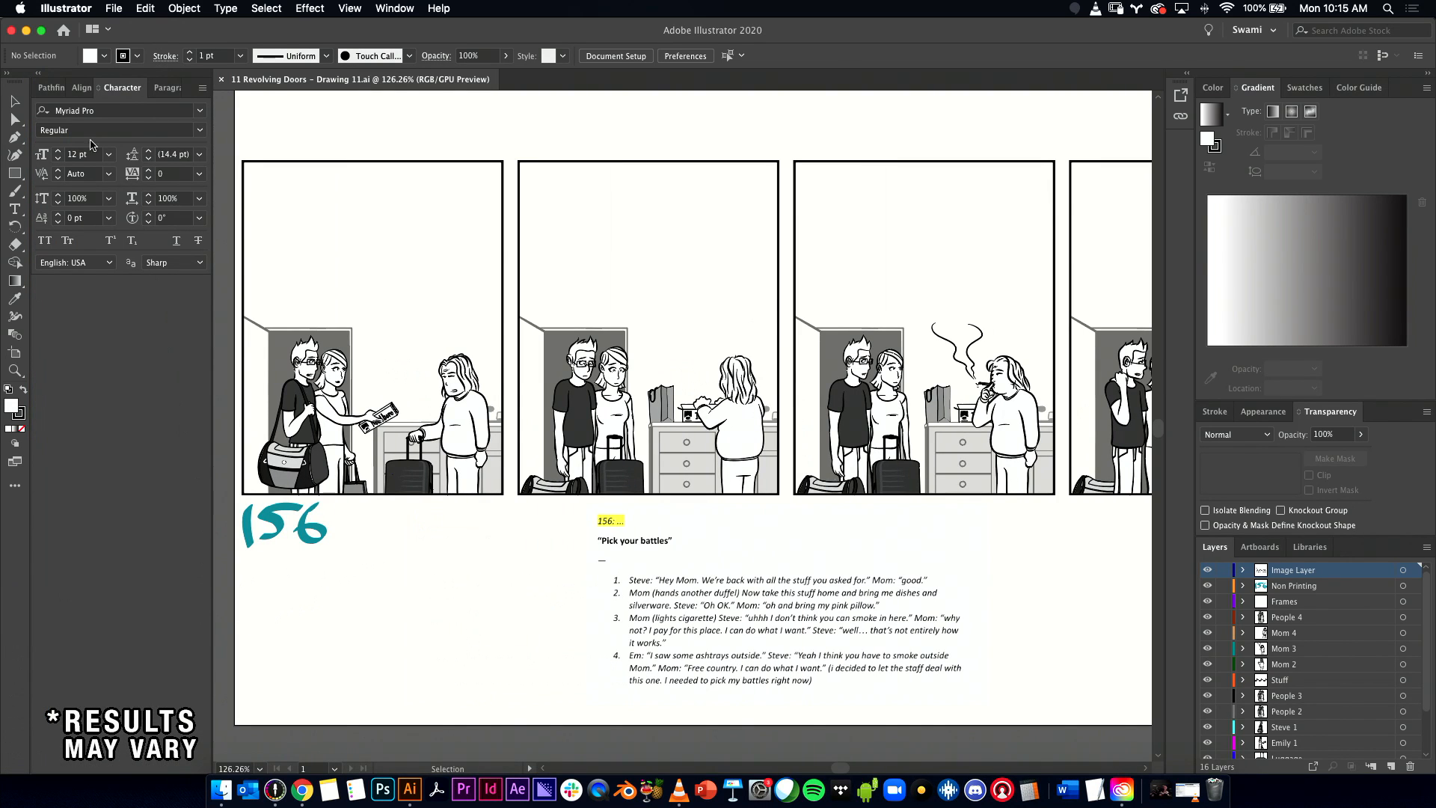
drag(54, 75, 196, 164)
drag(290, 172, 645, 160)
drag(230, 174, 553, 207)
drag(228, 172, 596, 216)
drag(682, 146, 591, 213)
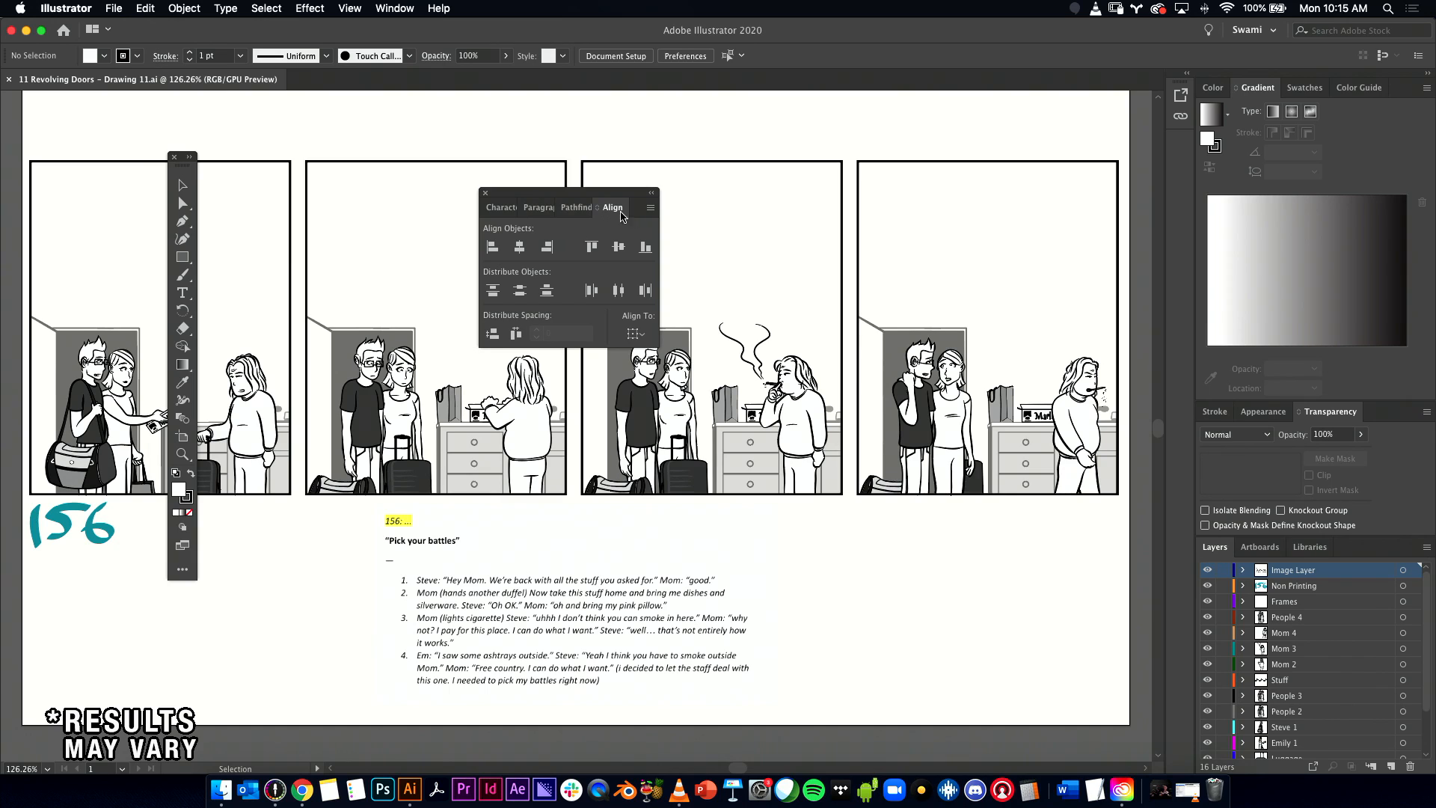
Step: Dock the toolbar at the window edge again and park the floating panel group below the strip's number with Character in front
drag(171, 163, 7, 104)
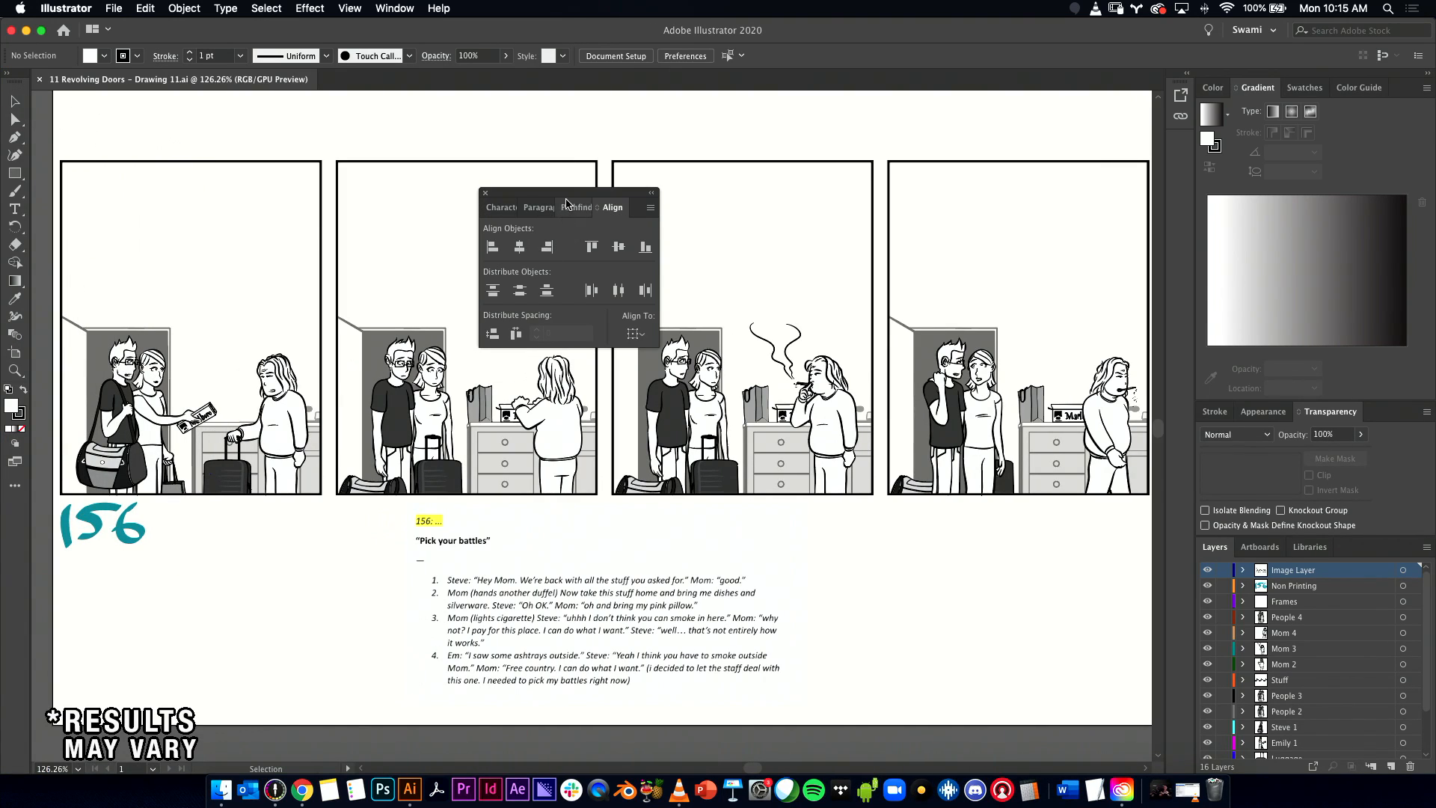
drag(563, 196, 95, 614)
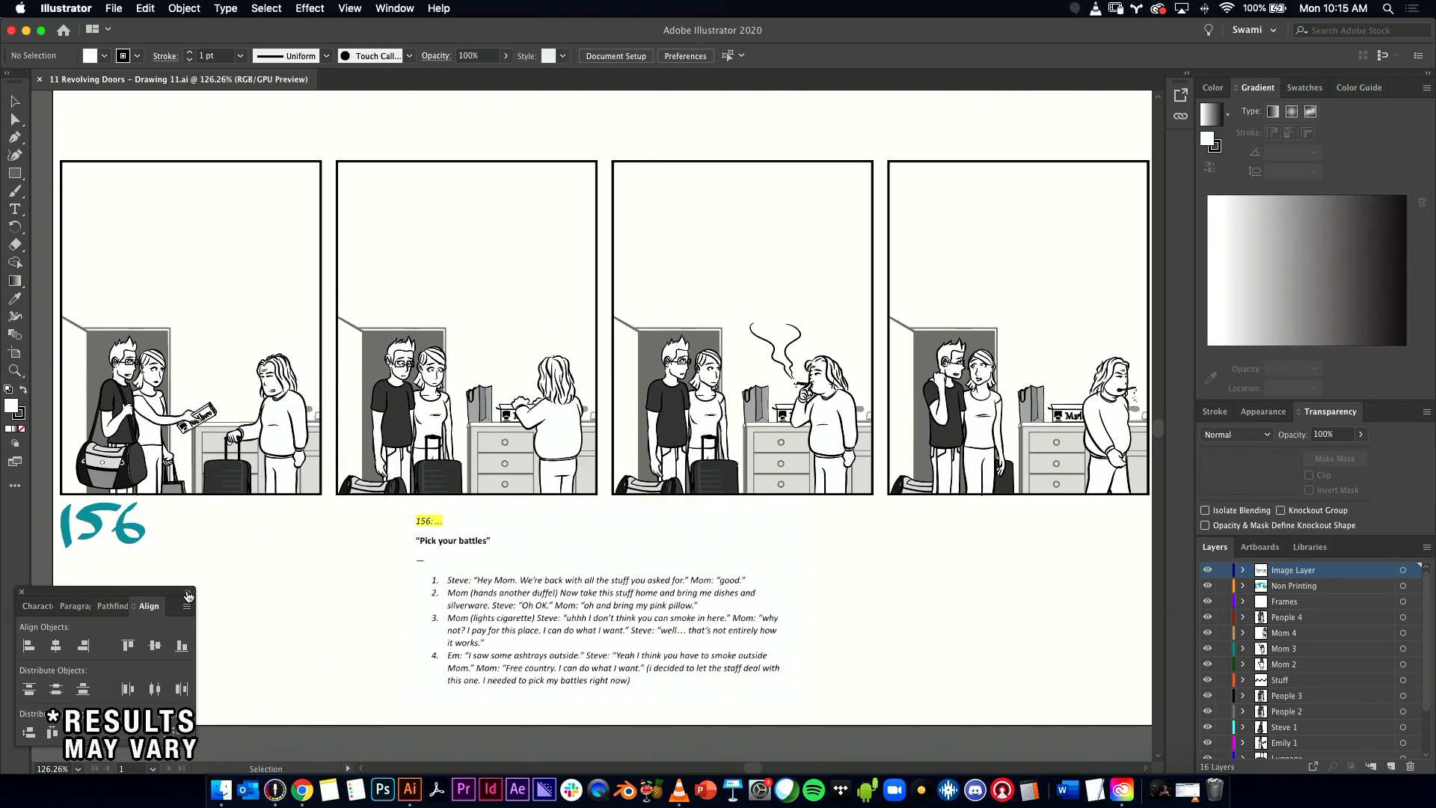
click(37, 607)
drag(75, 598, 70, 558)
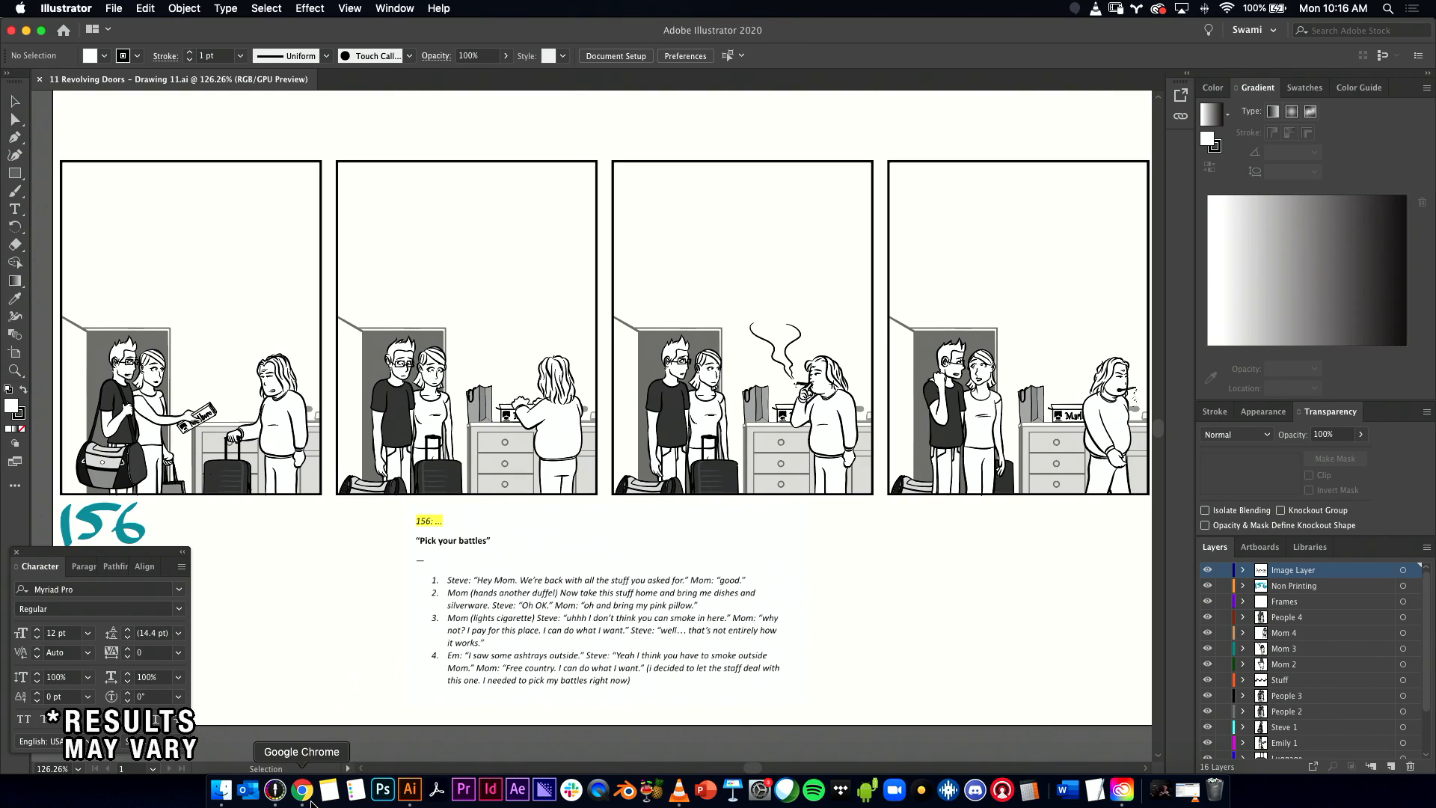
Step: Narrow the docked panel column beside the canvas to give the strip's four panels more room
drag(303, 653, 389, 622)
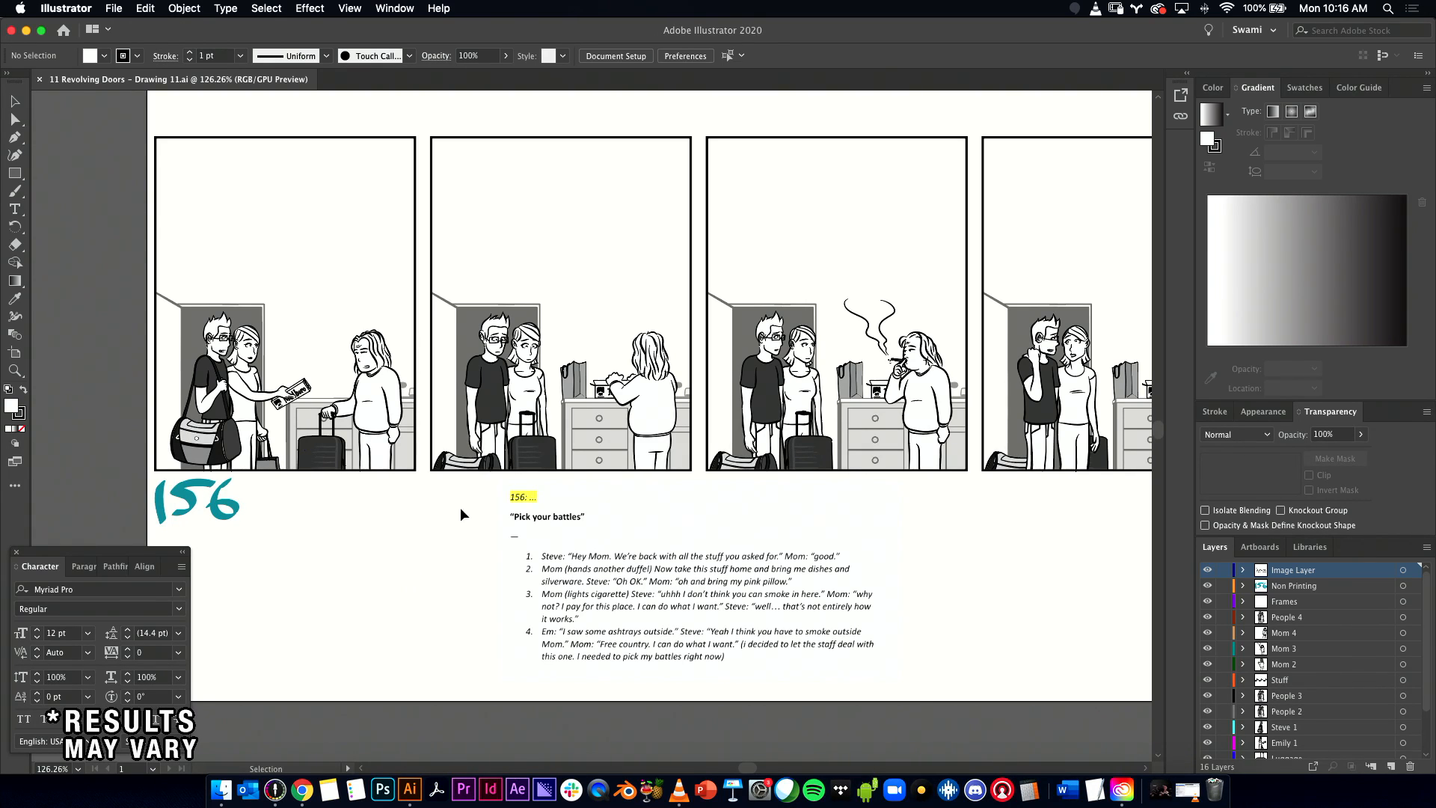
drag(53, 557, 51, 555)
key(space)
drag(416, 563, 357, 575)
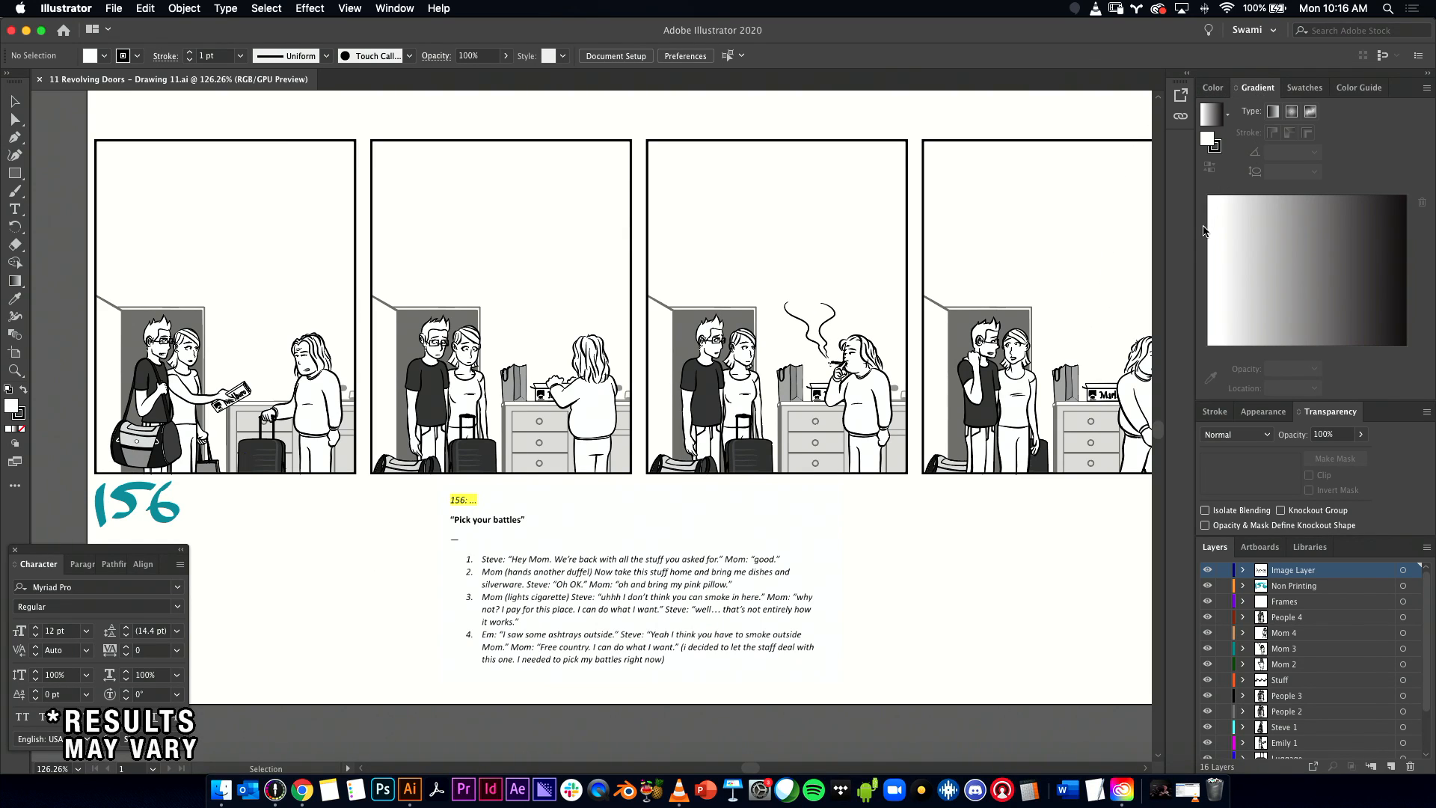
drag(1194, 246, 1253, 247)
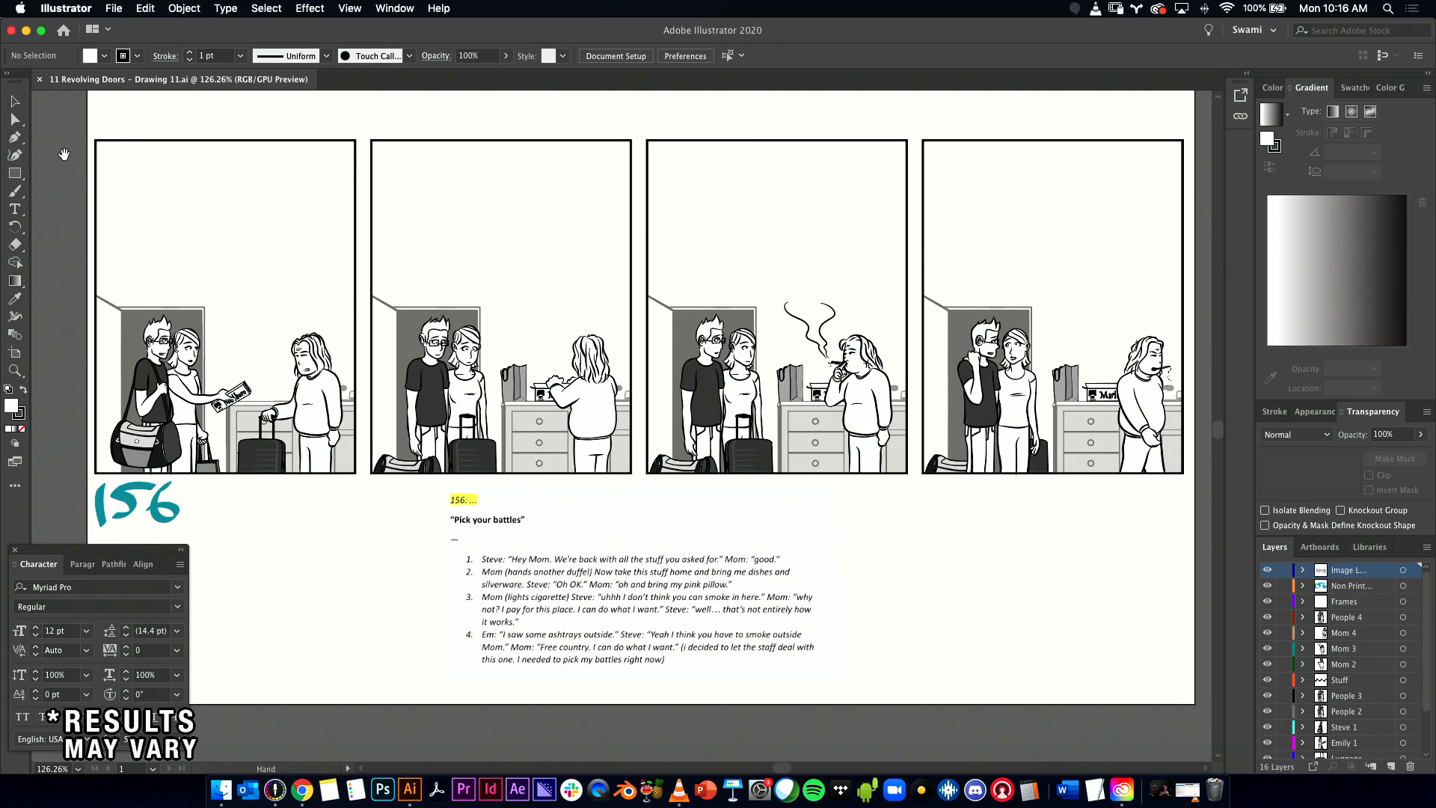
drag(64, 155, 52, 194)
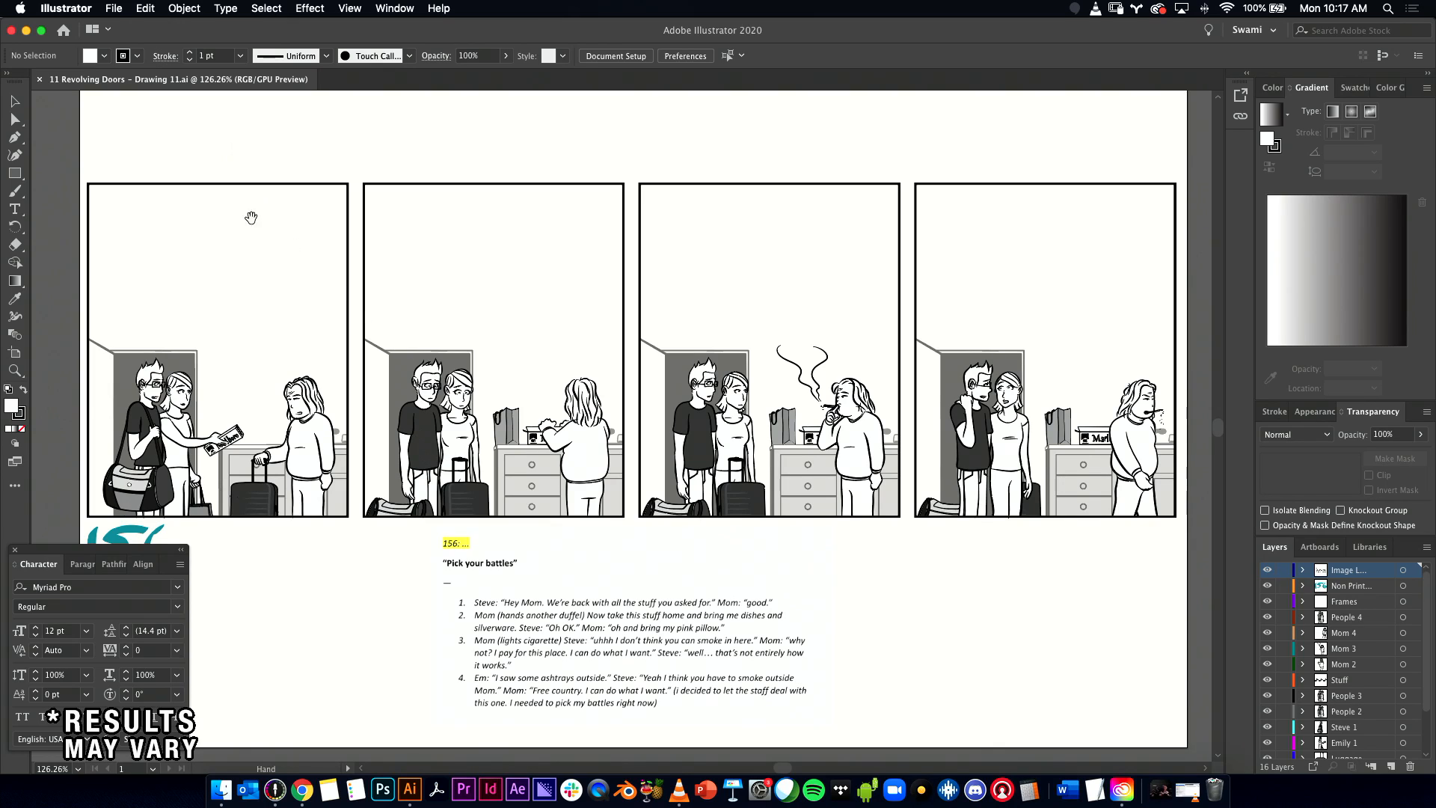
drag(311, 353, 618, 388)
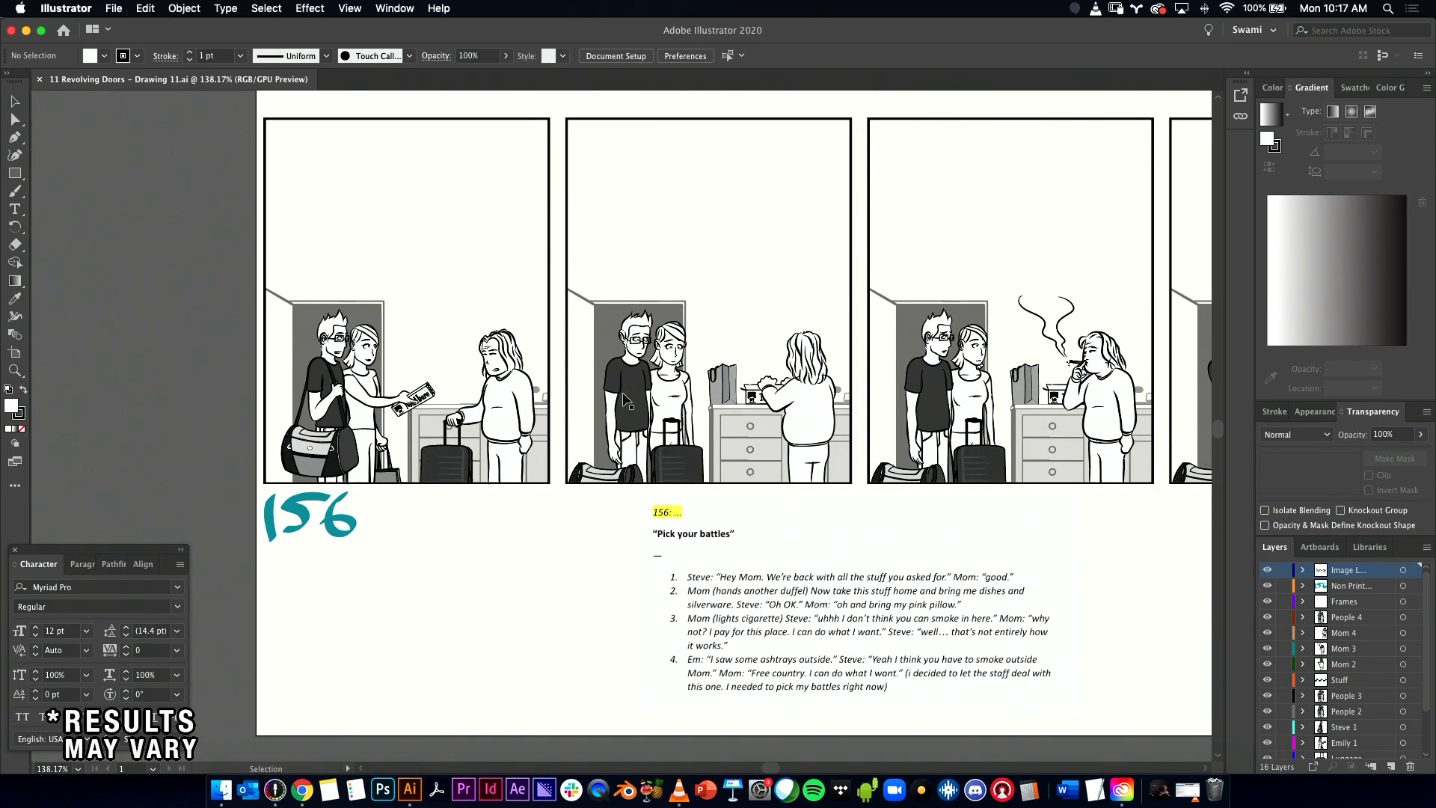
Step: Open a new Google Chrome window and load Google Drive at drive.google.com
right_click(303, 790)
click(321, 660)
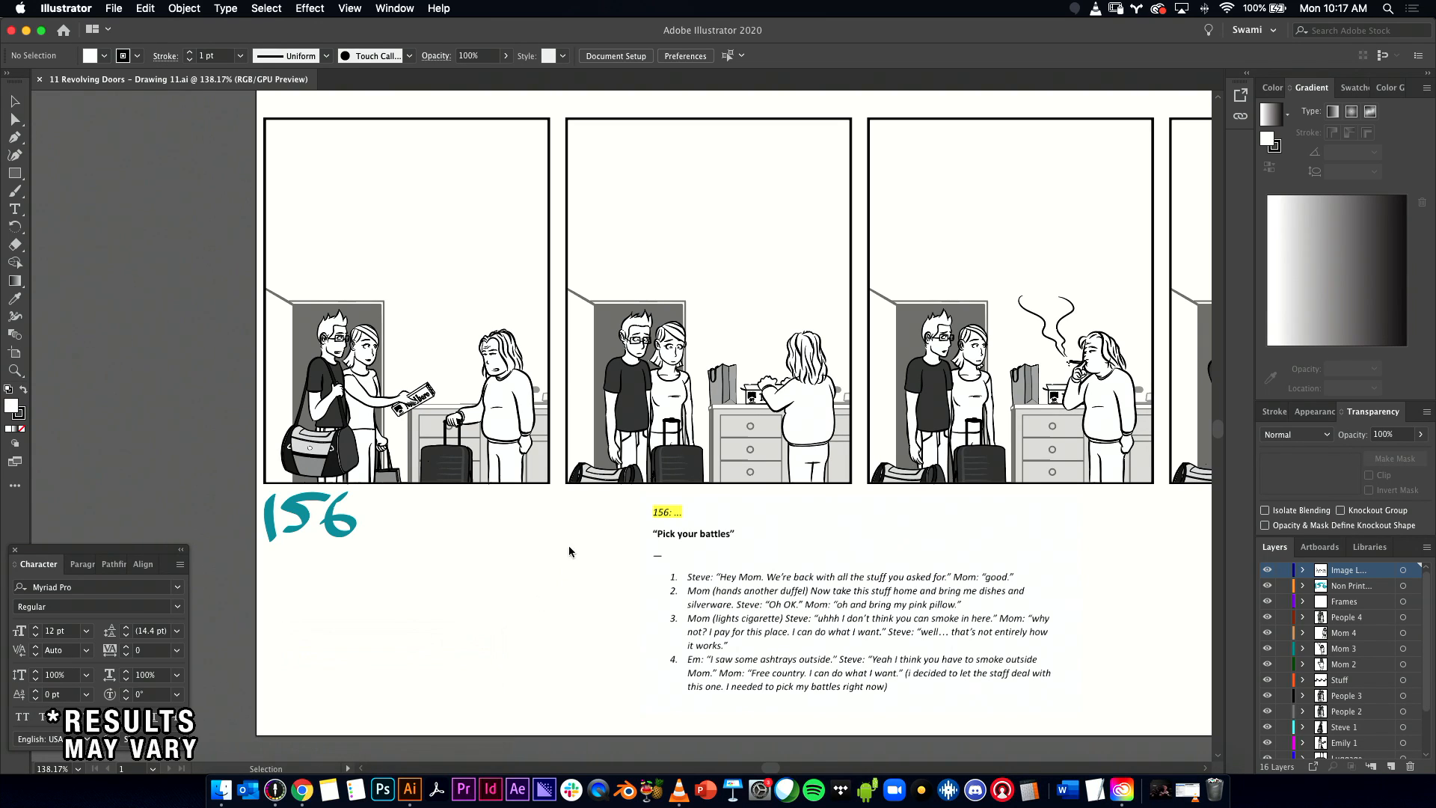
text(dr)
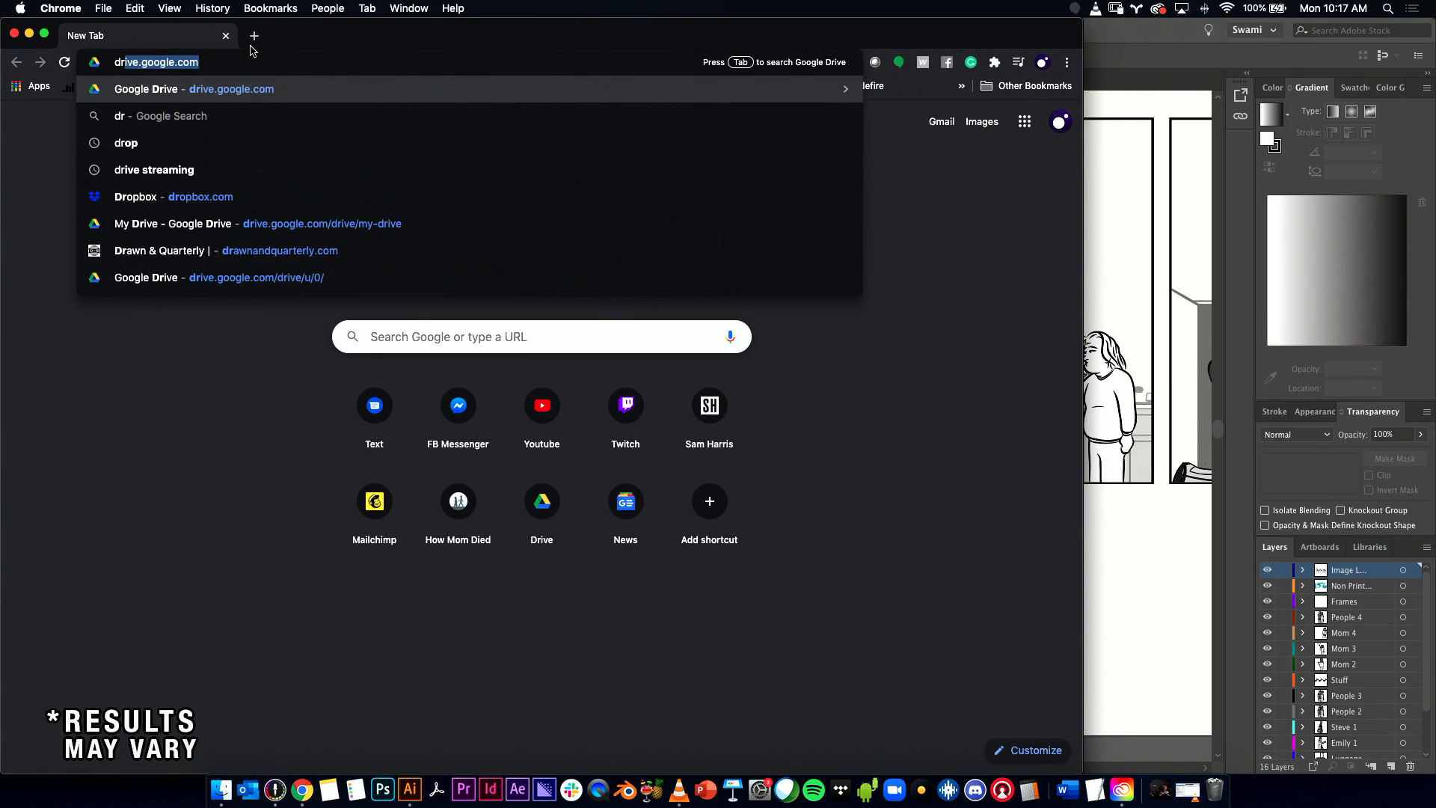
key(Return)
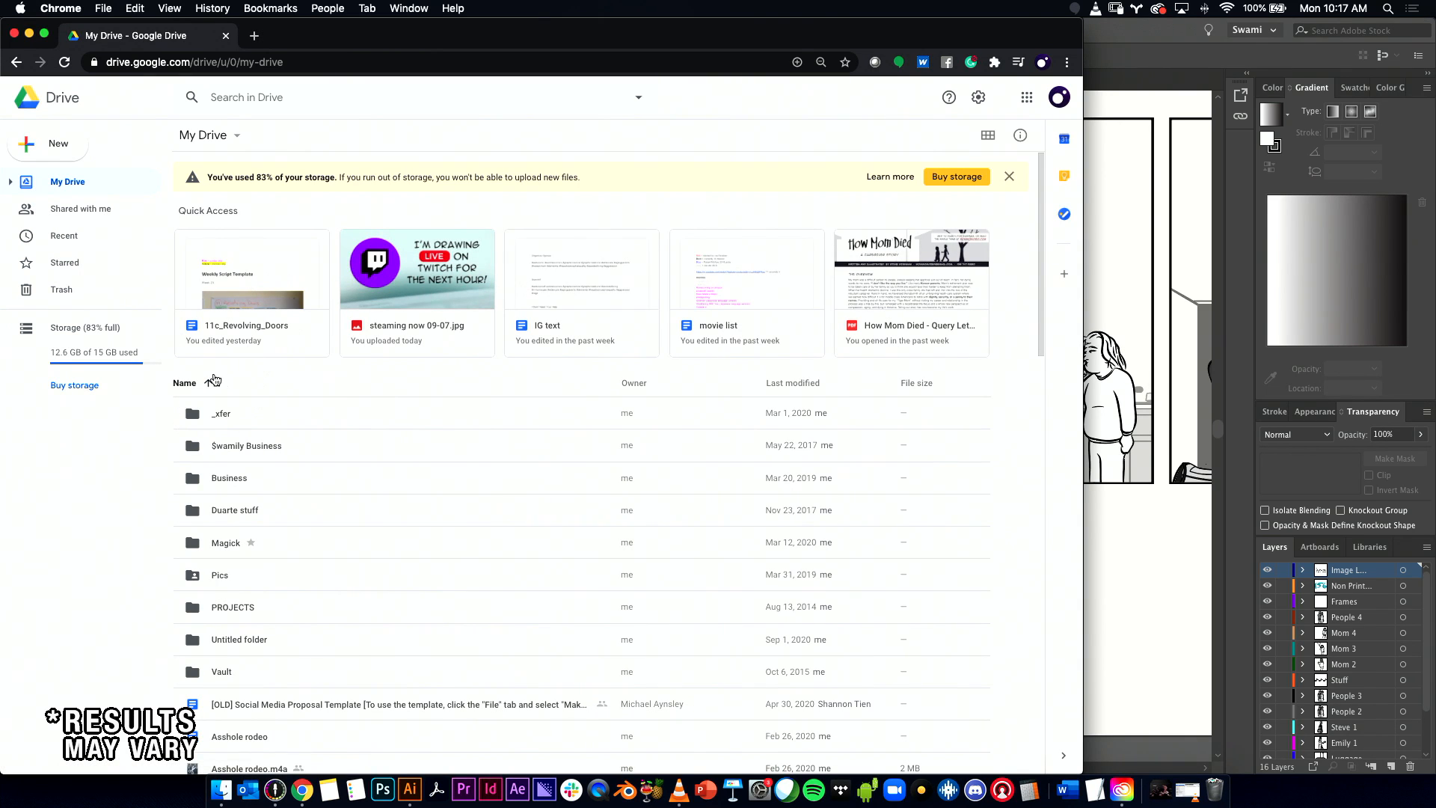
Step: Go through the PROJECTS, How Mom Died and working folders to open the 11_Revolving_Doors folder
click(230, 609)
double_click(231, 610)
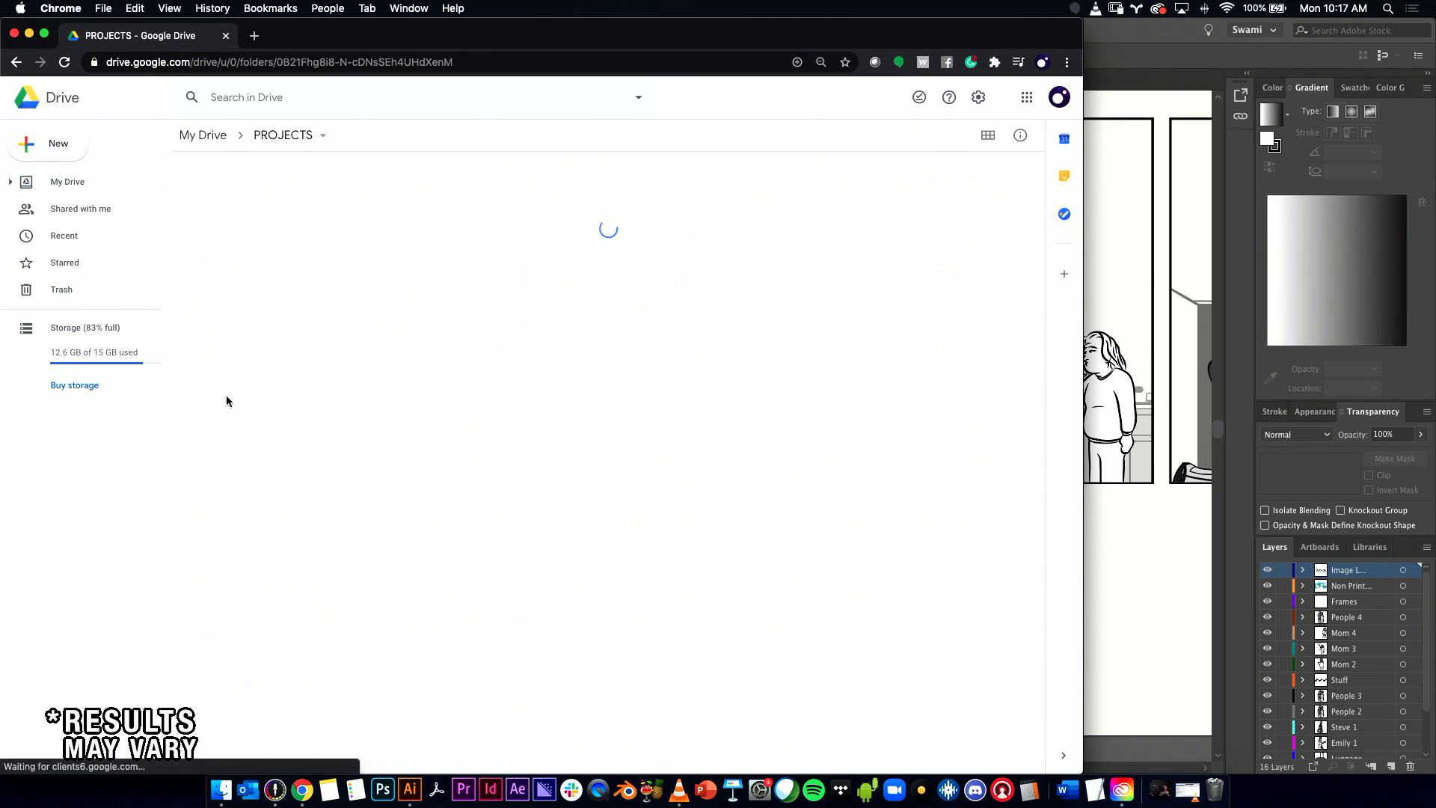
double_click(256, 424)
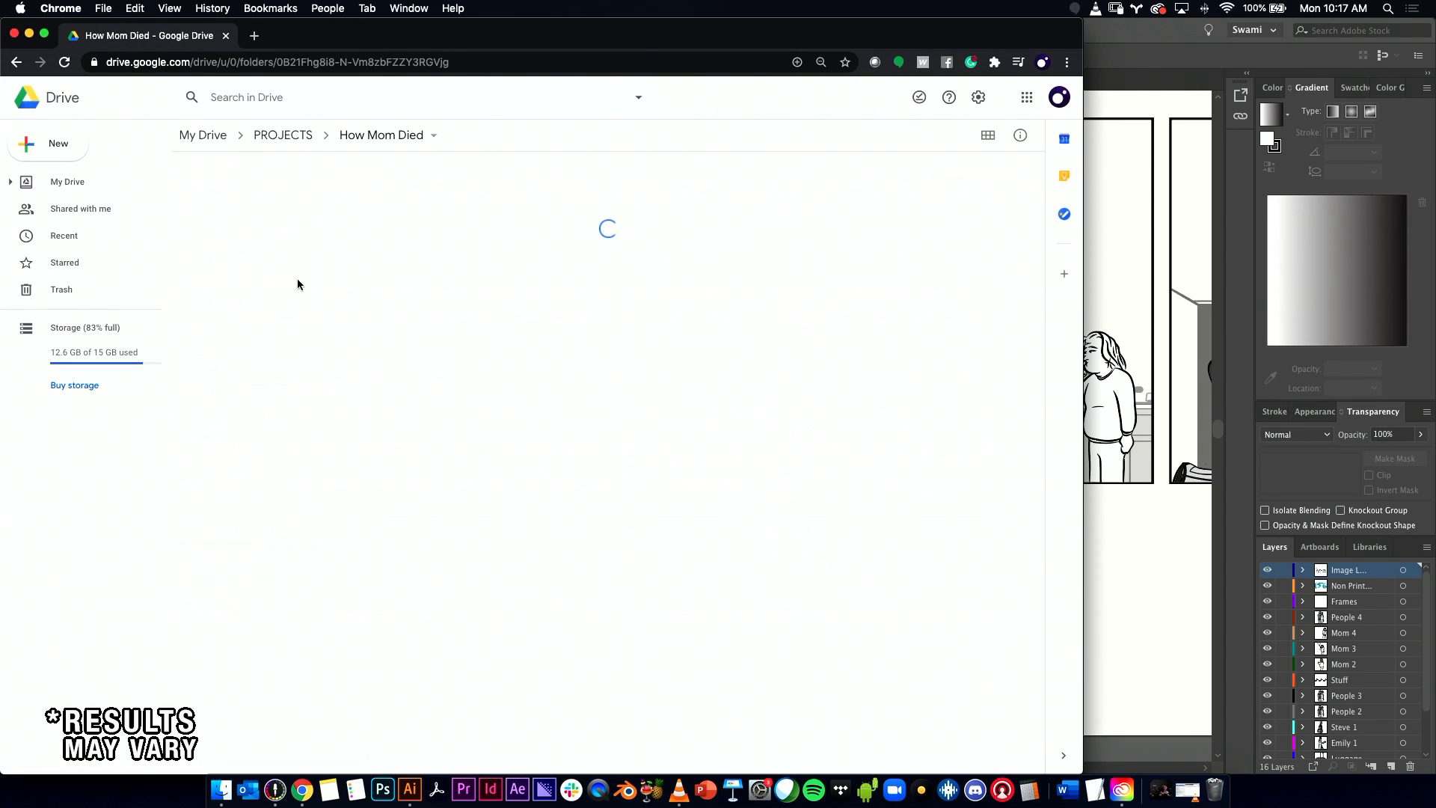
double_click(234, 460)
double_click(271, 564)
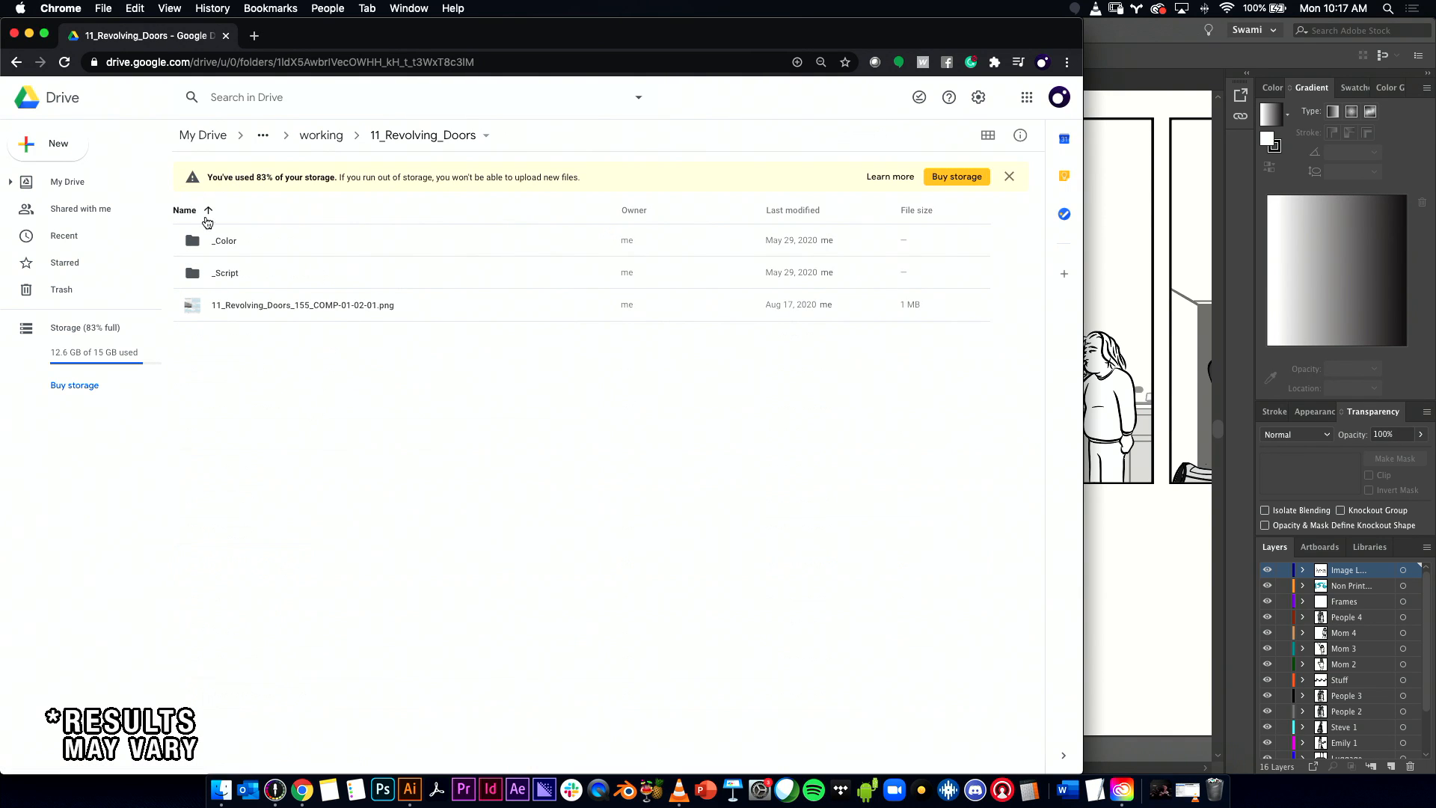
Step: Open the 11b_Revolving_Doors document from the _Script folder and go to its sticky-note story plan
double_click(225, 277)
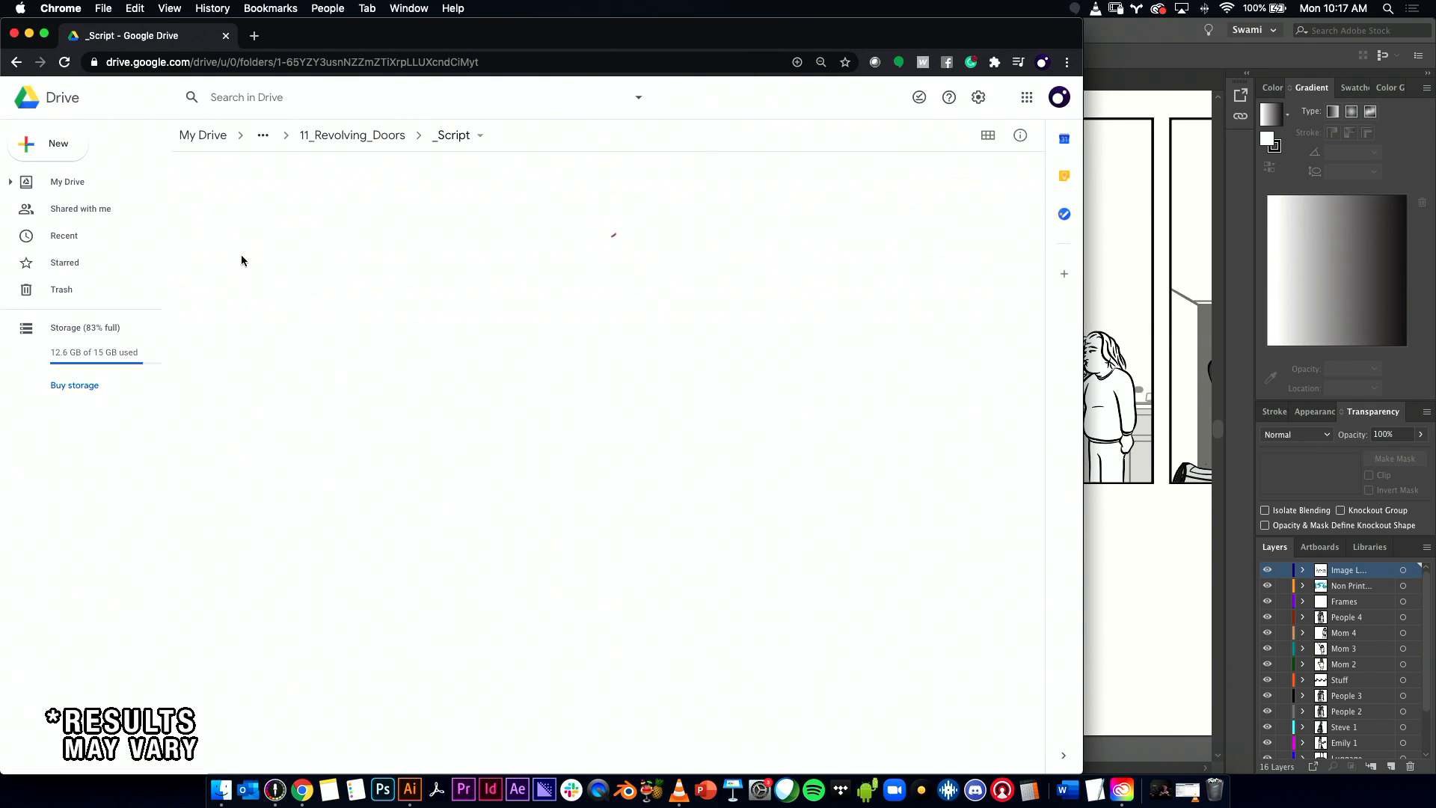
click(271, 278)
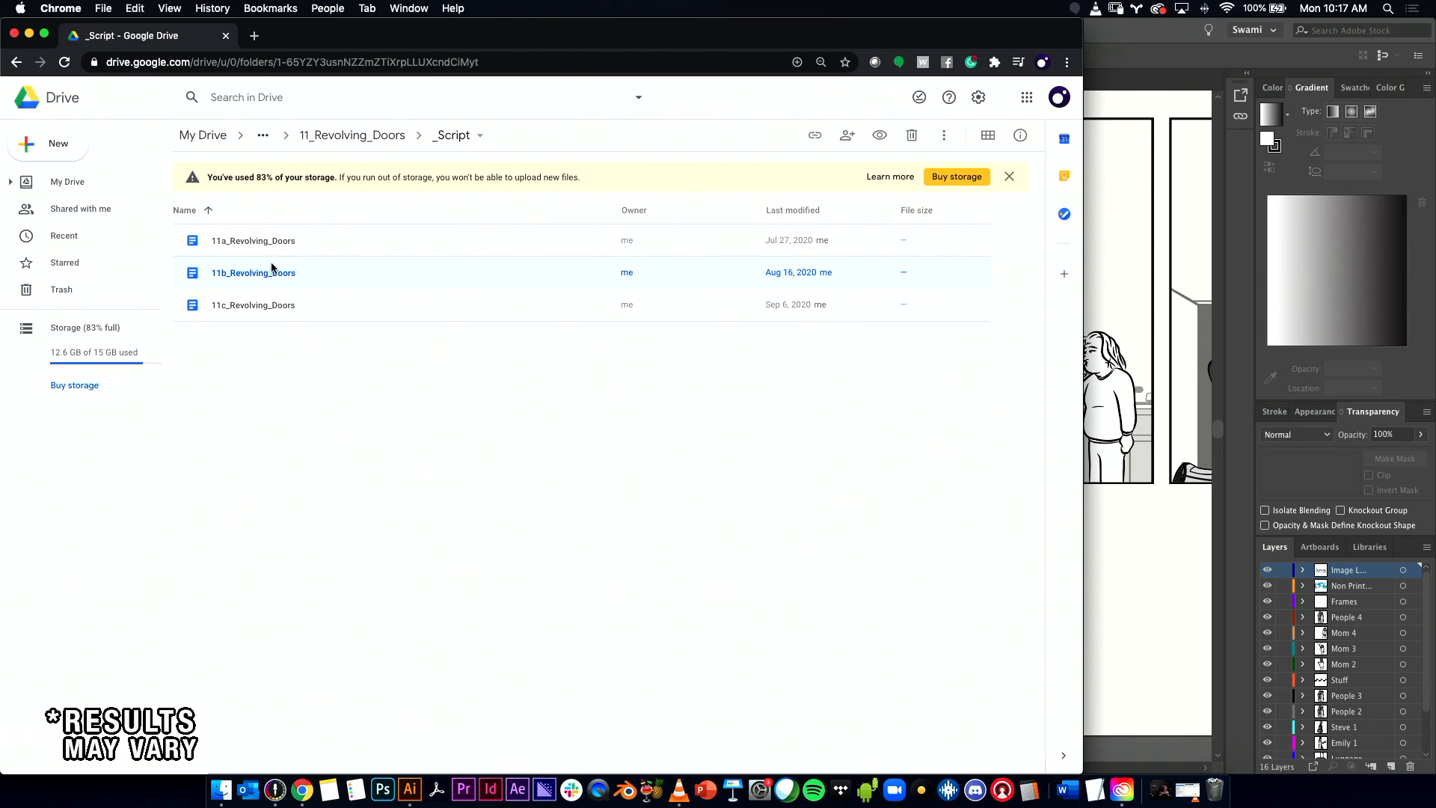
double_click(275, 271)
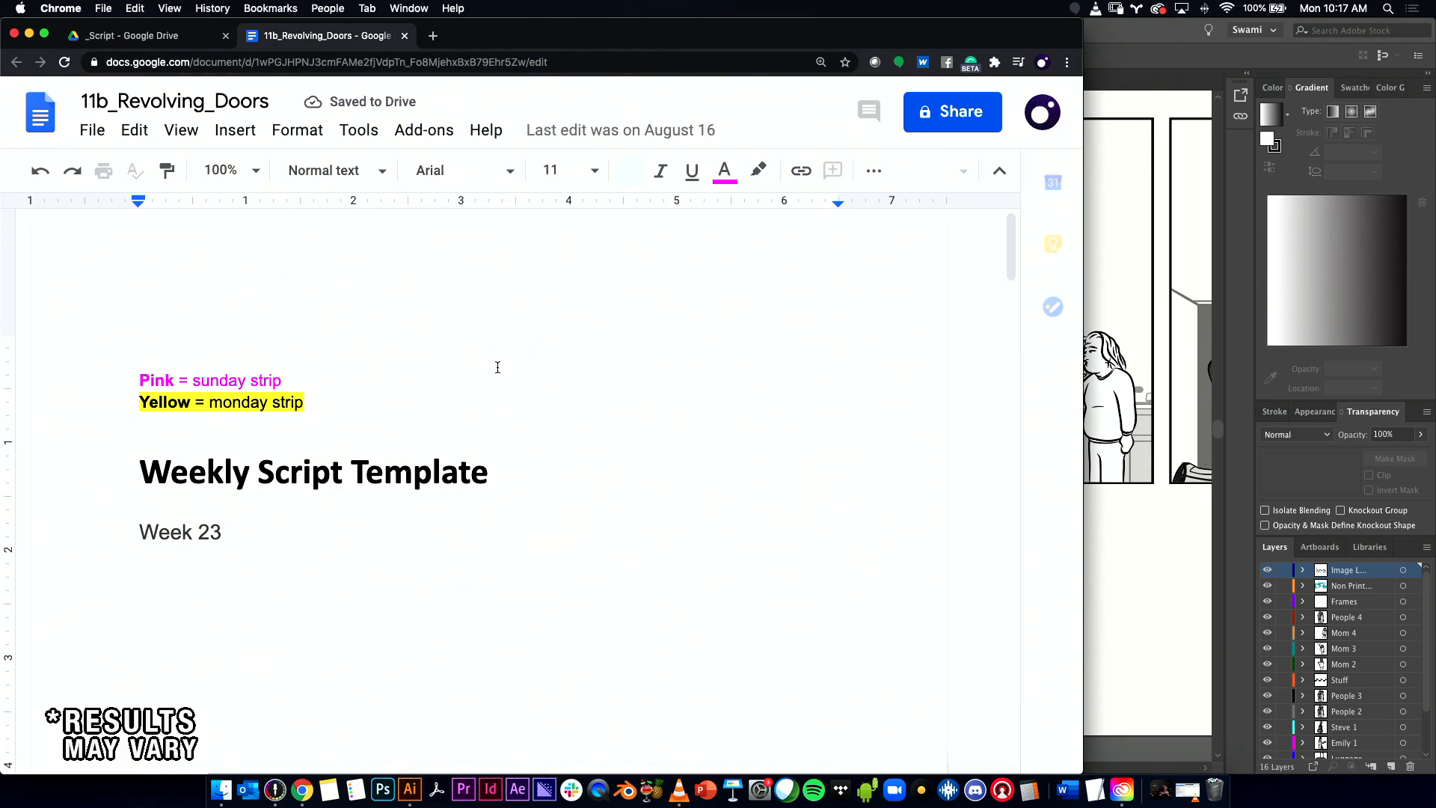
scroll(498, 363, down, 2)
scroll(497, 352, down, 3)
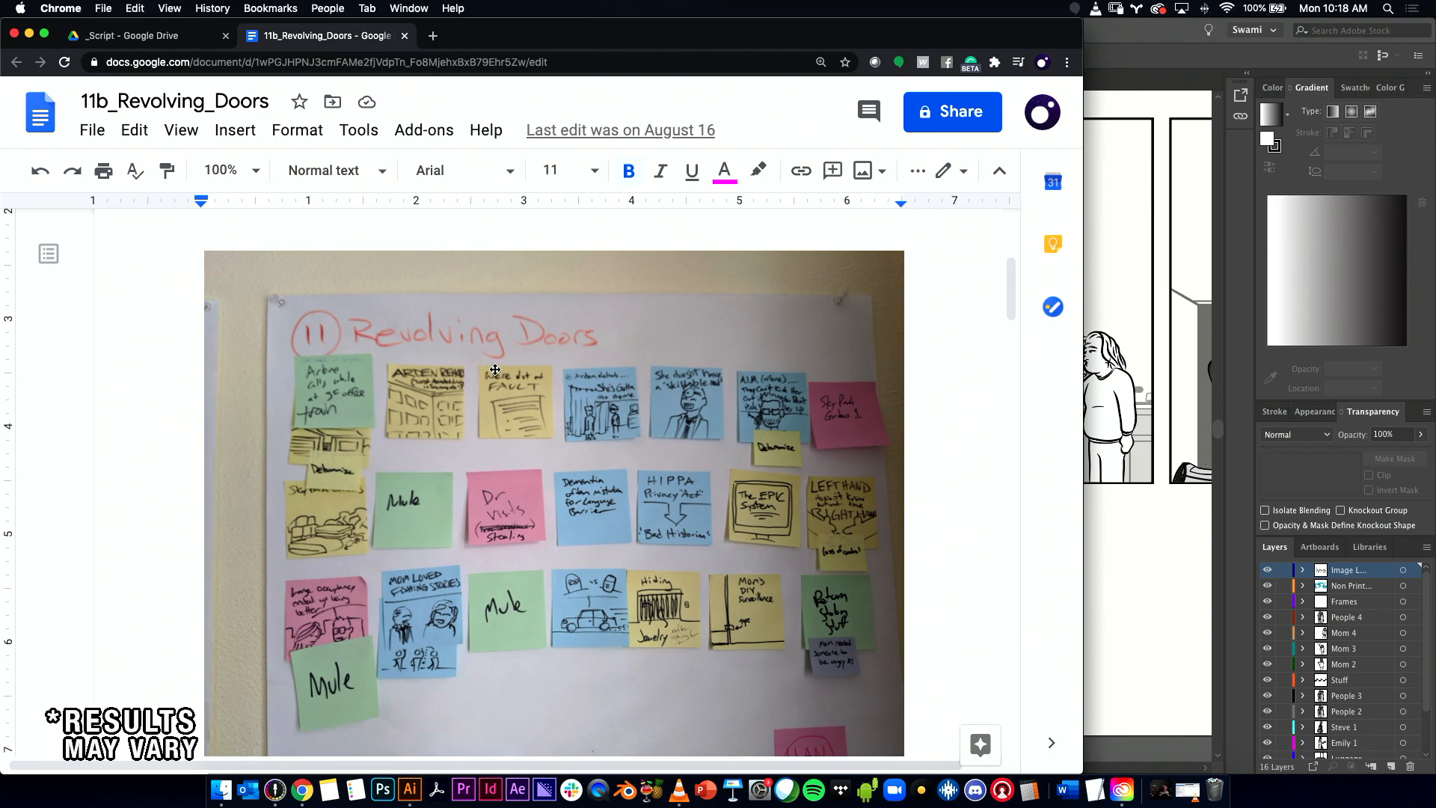
Step: Widen the browser window to fill the screen and examine the Revolving Doors sticky-note story plan up close
scroll(495, 373, down, 1)
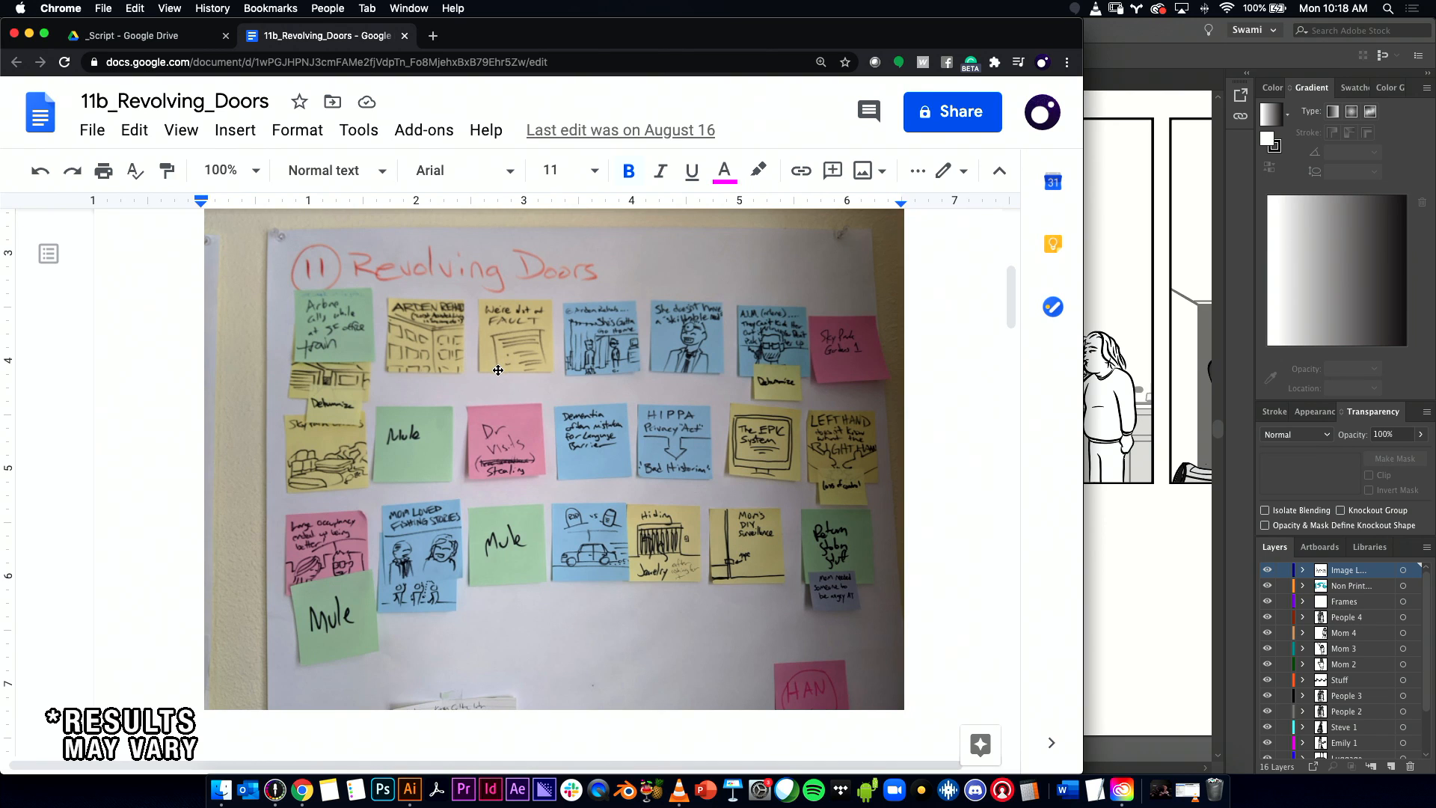
scroll(498, 372, up, 1)
scroll(498, 372, right, 1)
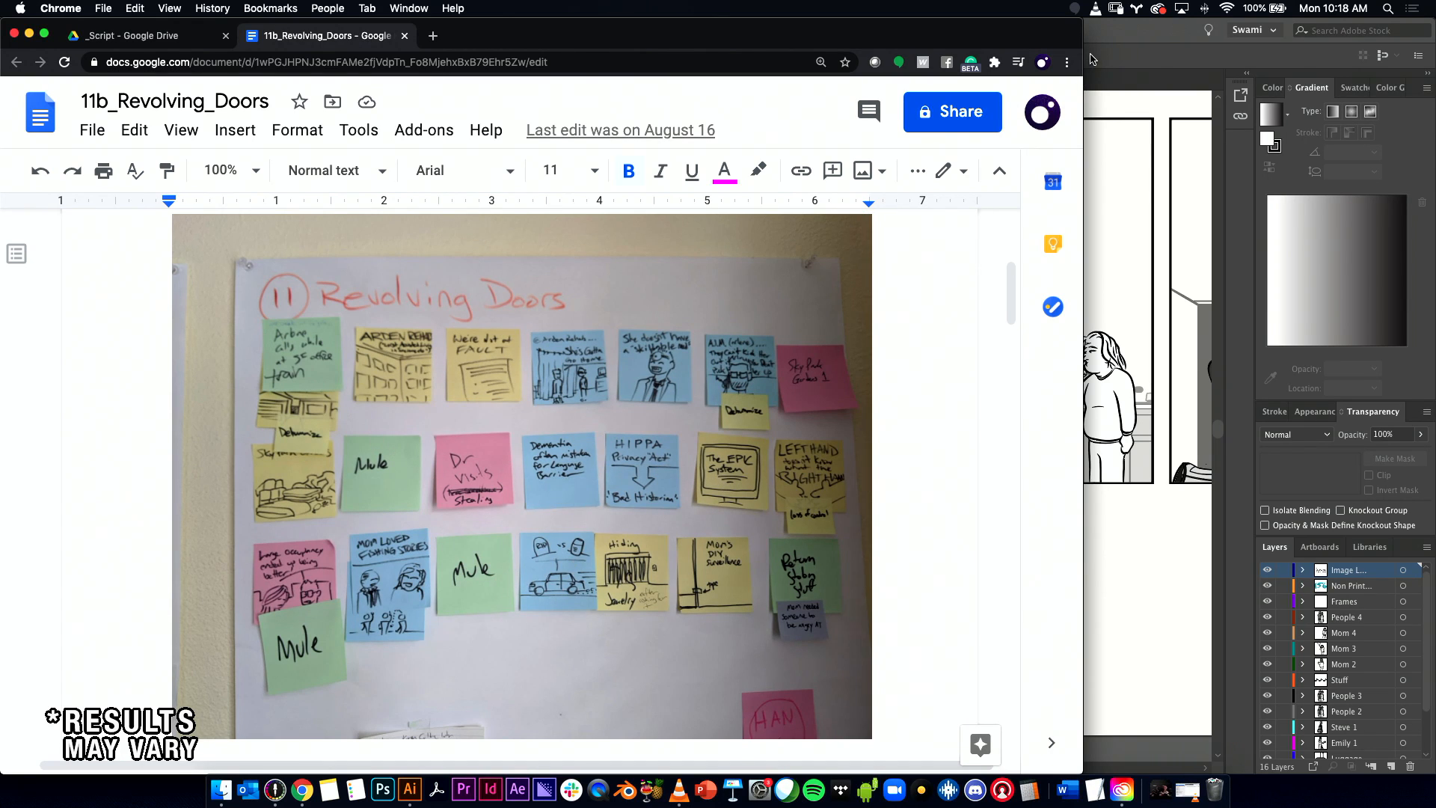
drag(1084, 56, 1435, 55)
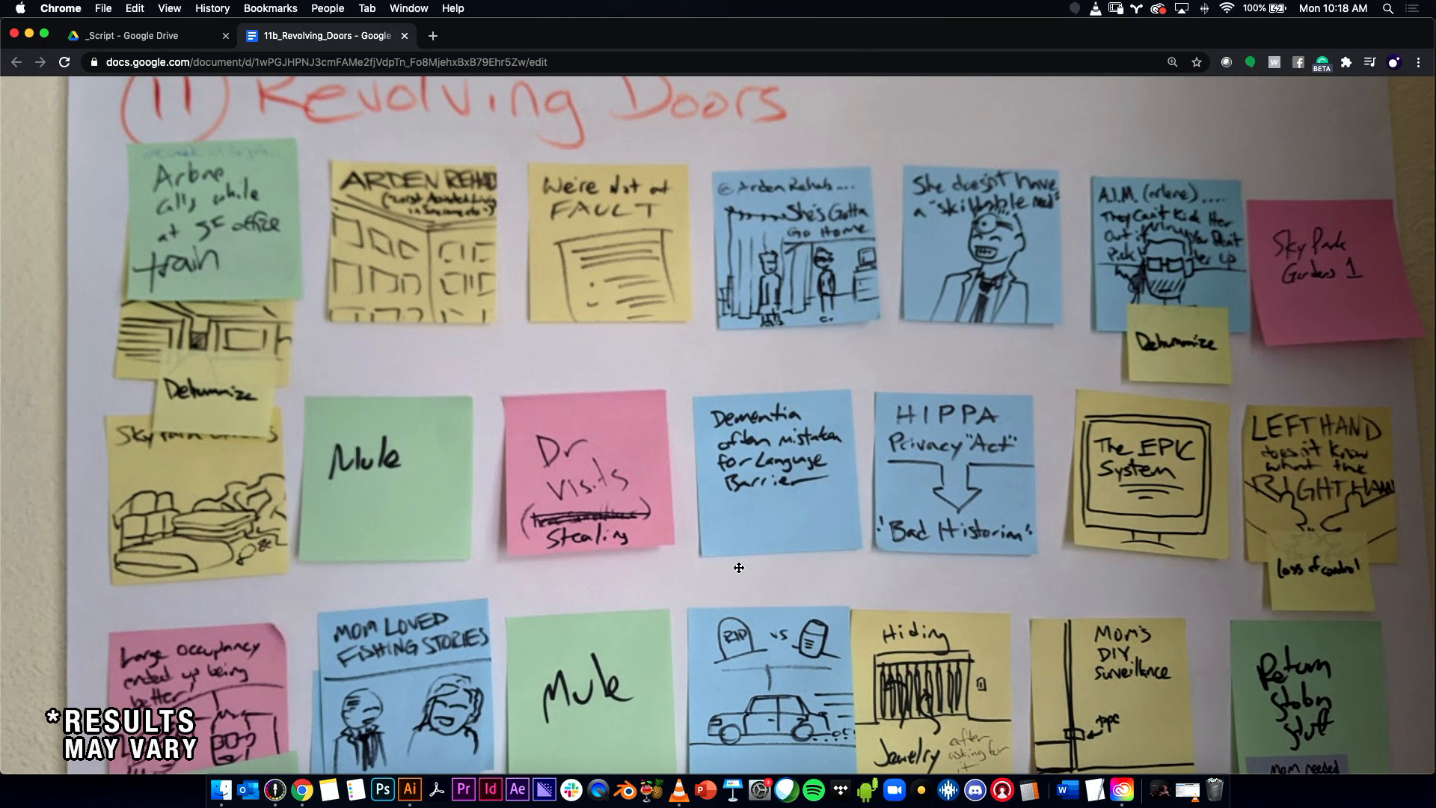
key(super+minus)
key(super+minus)
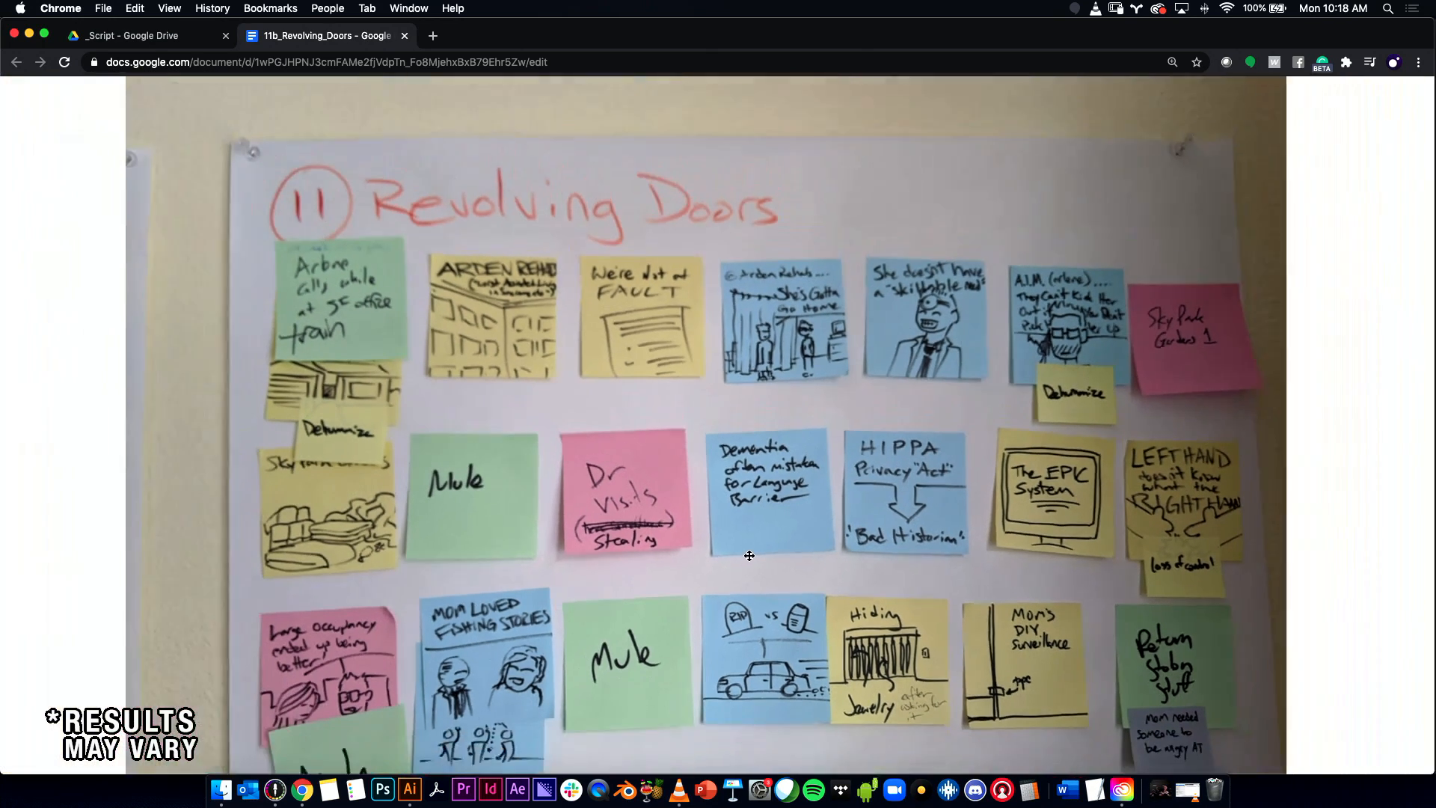
scroll(749, 555, down, 2)
key(super+minus)
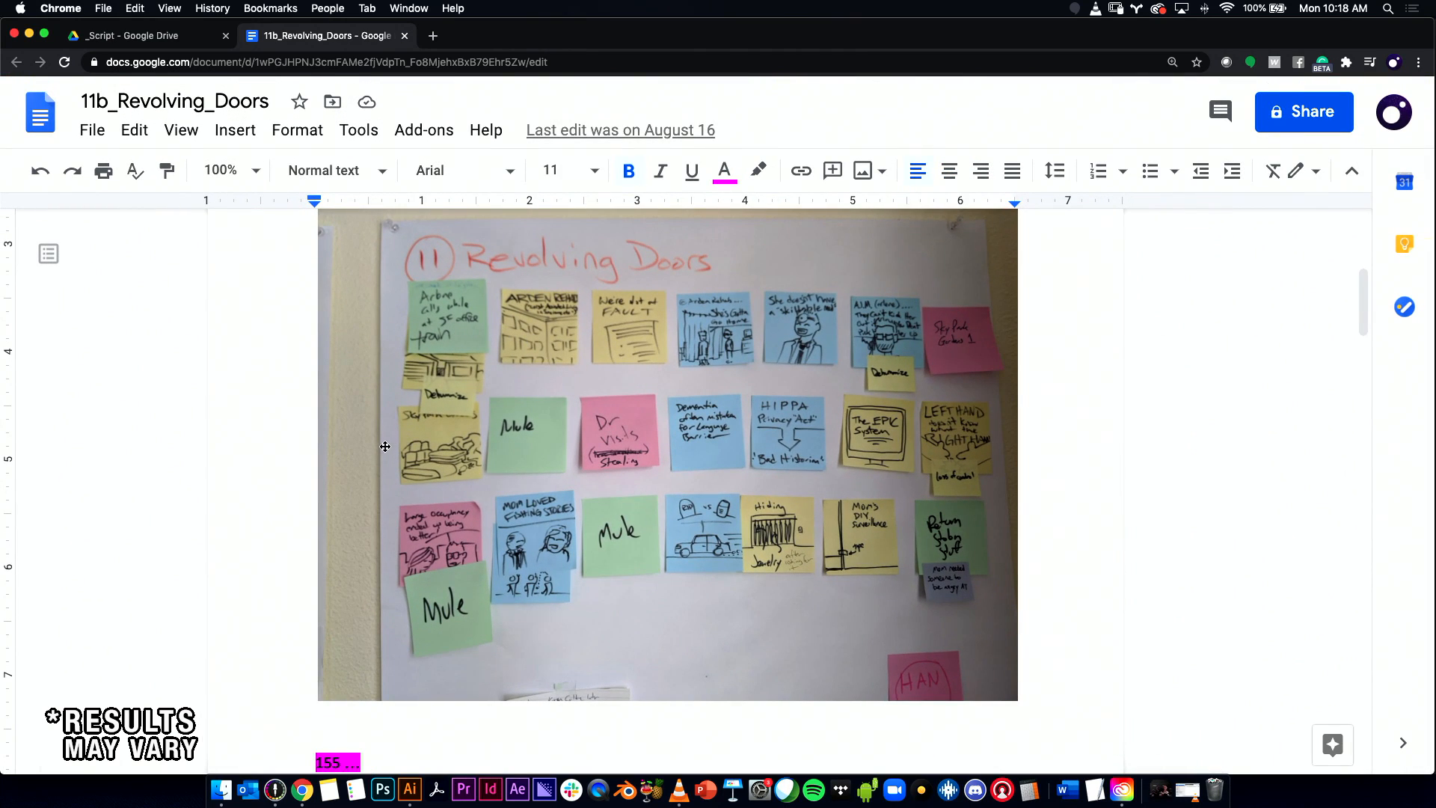
Step: Read through the script from strip 155, "Sky Park Gardens", to strip 156, "Pick your battles", with the page zoom reduced to 110%
scroll(475, 591, down, 5)
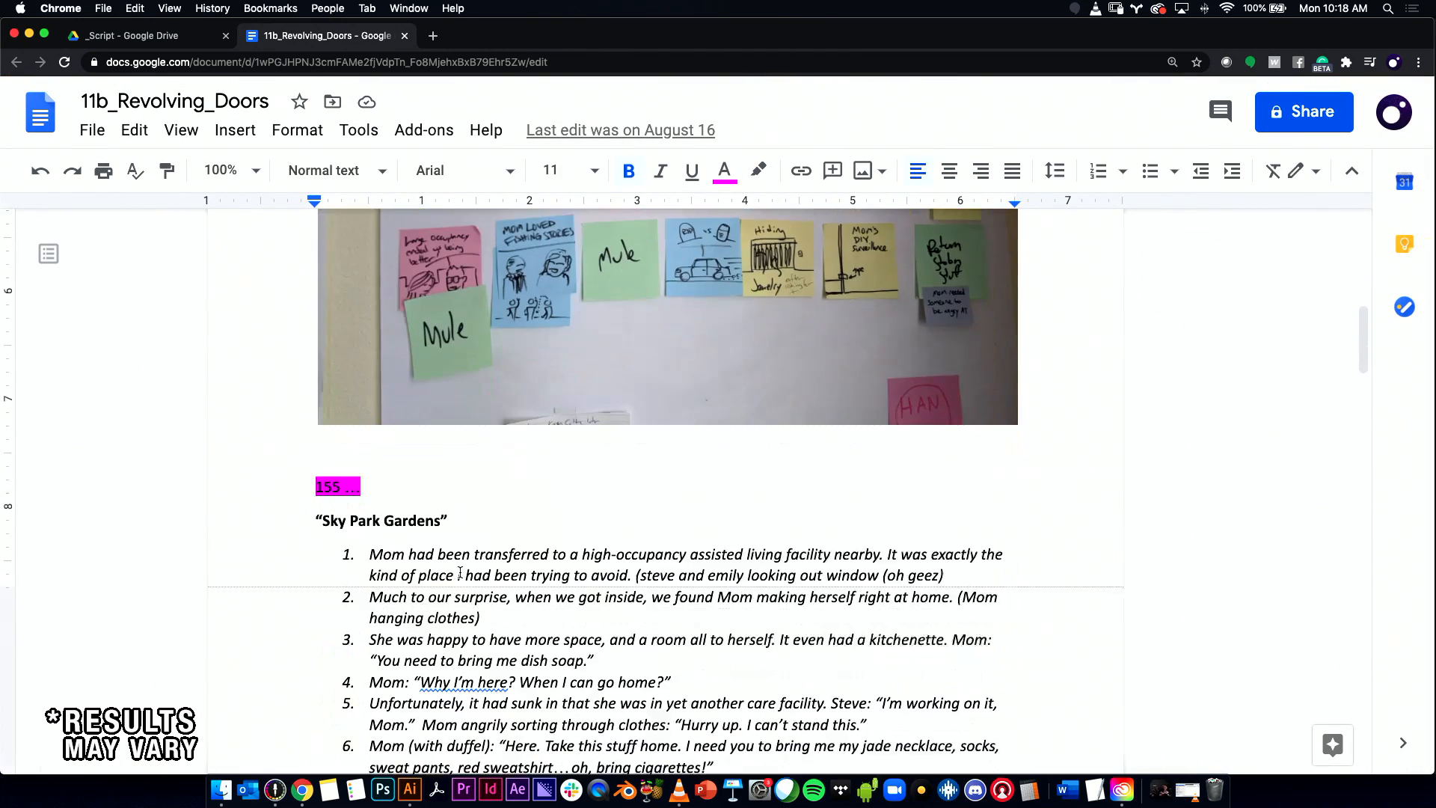
scroll(471, 564, down, 2)
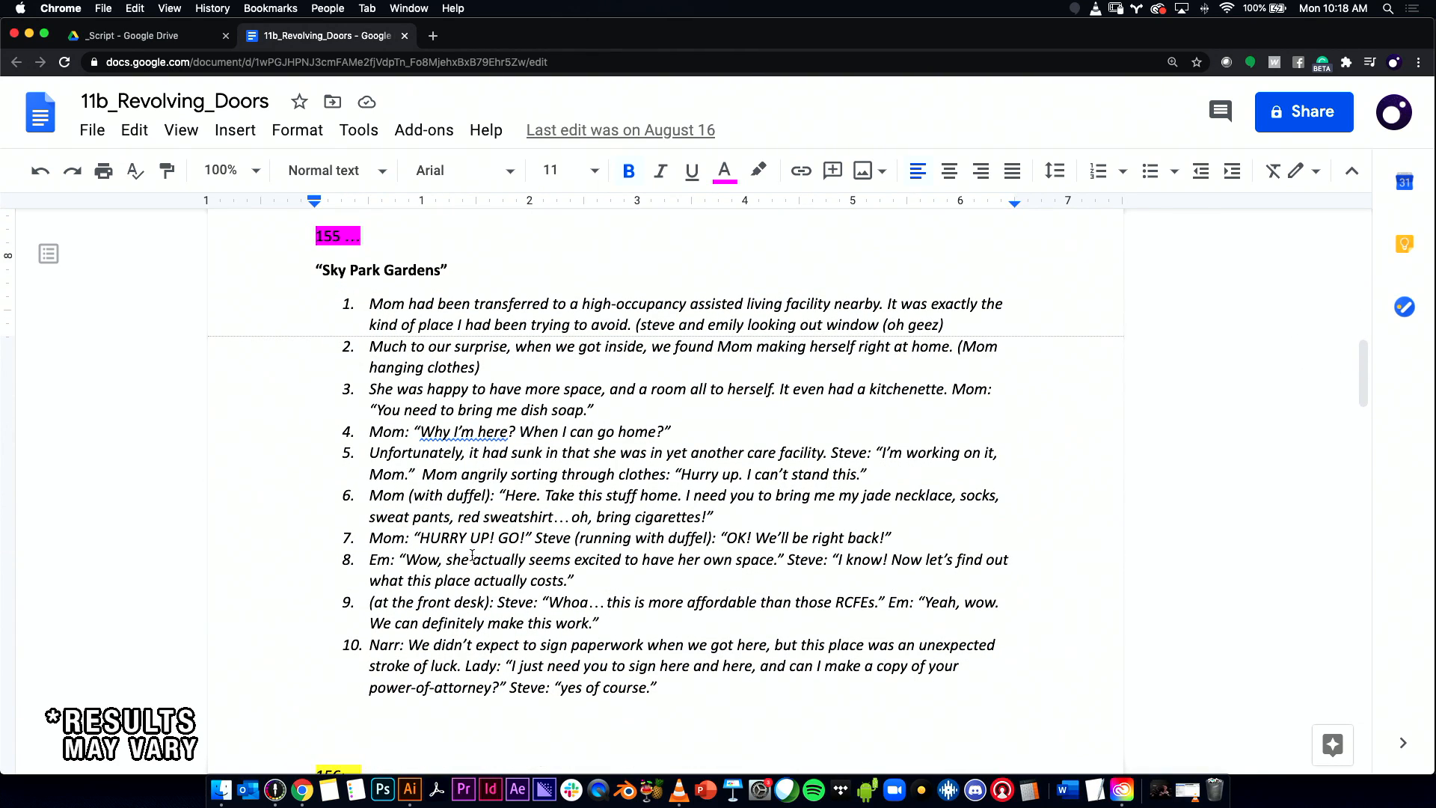
key(super+minus)
scroll(658, 524, up, 2)
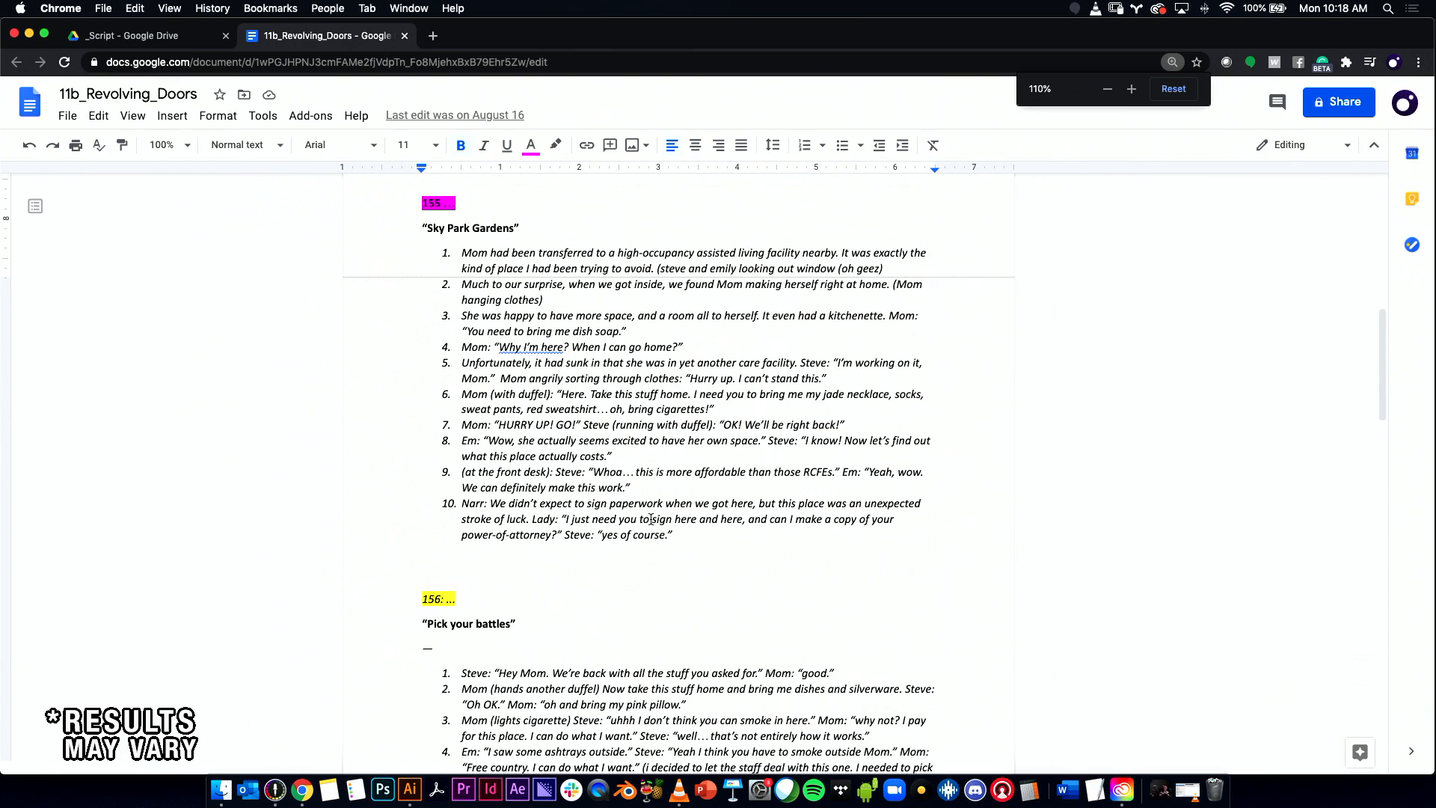
scroll(661, 522, down, 7)
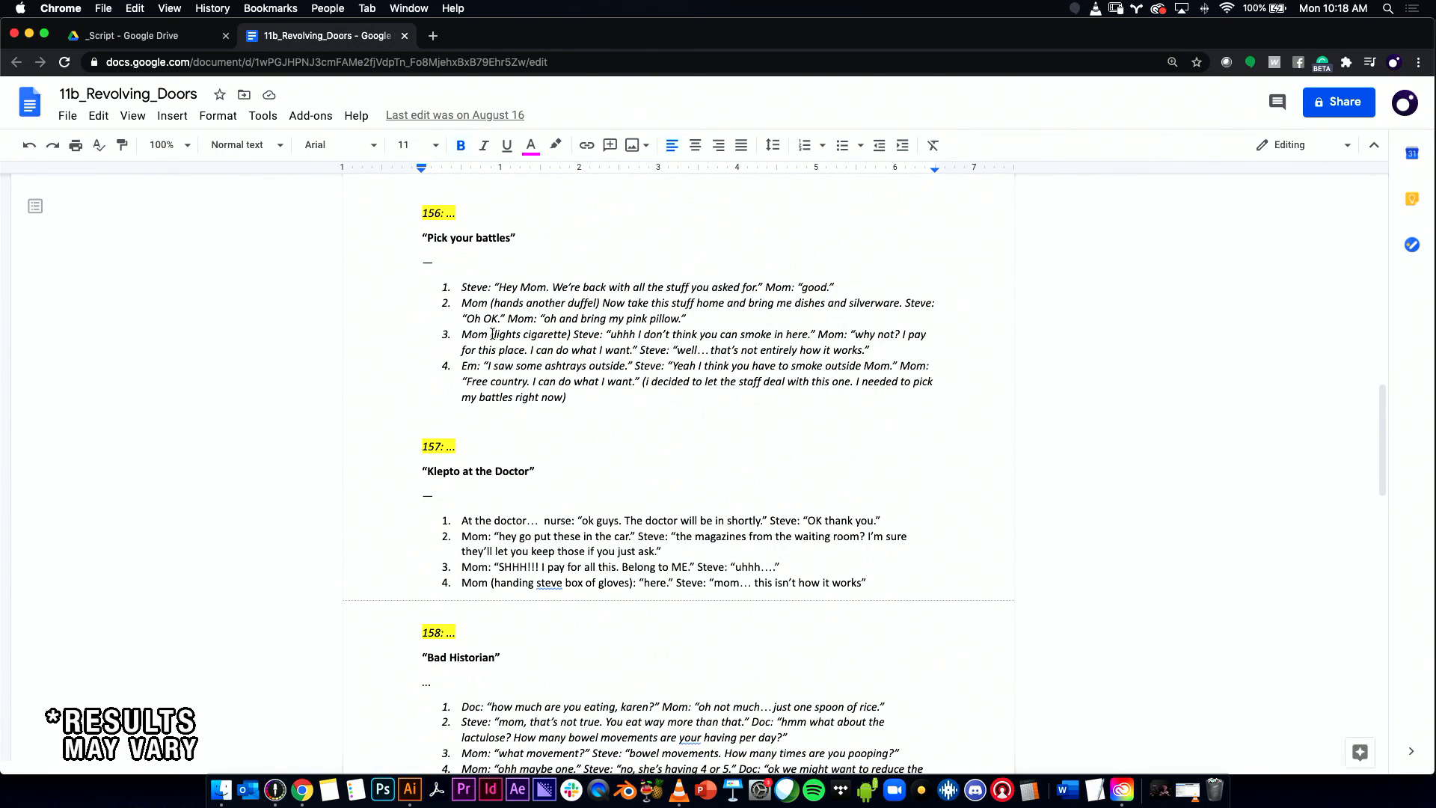
Step: Compare the strip 156 script with the Illustrator drawing, copy the first panel's opening dialogue line from the document, and return to Illustrator
key(super+Tab)
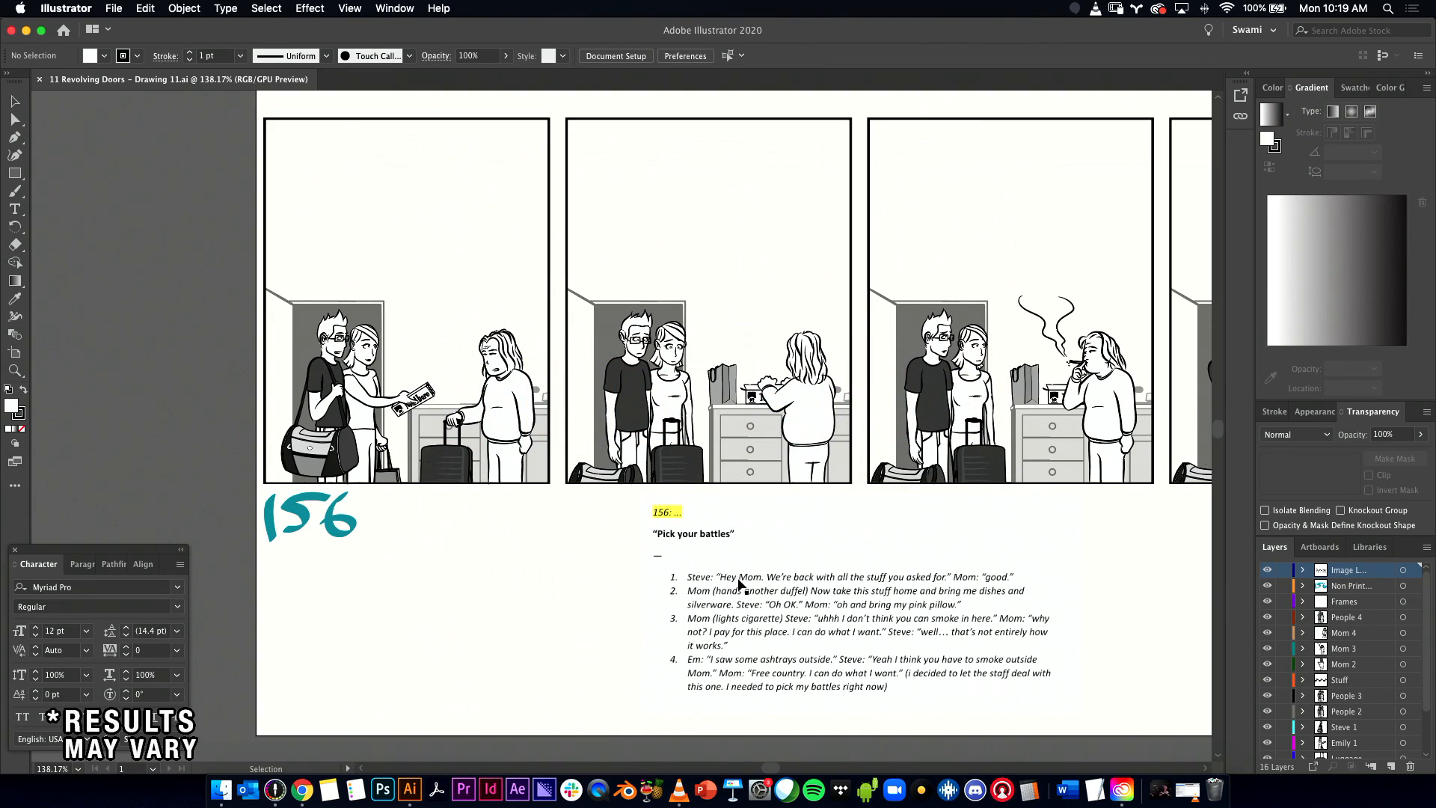
key(super+Tab)
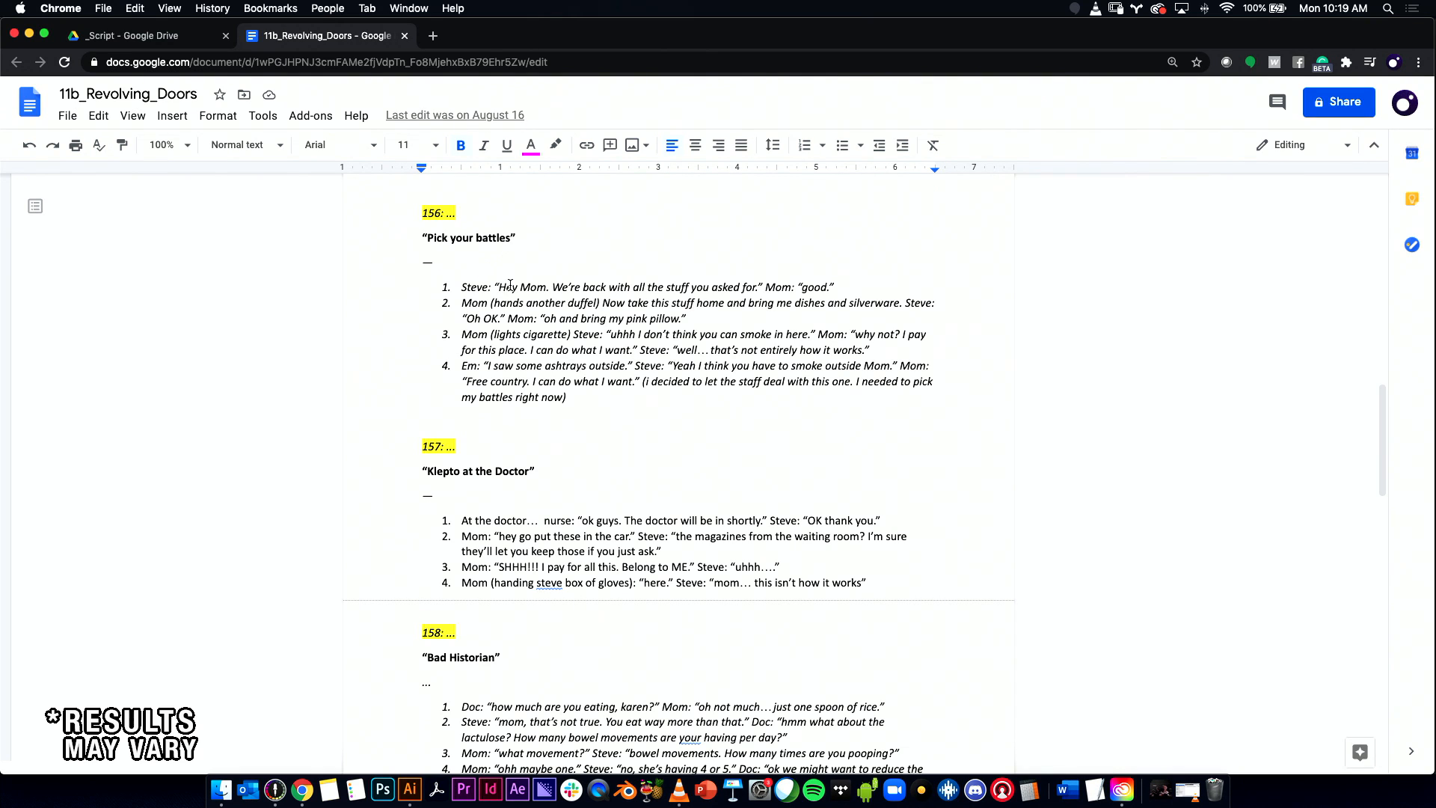
drag(500, 286, 757, 287)
key(super+c)
key(super+Tab)
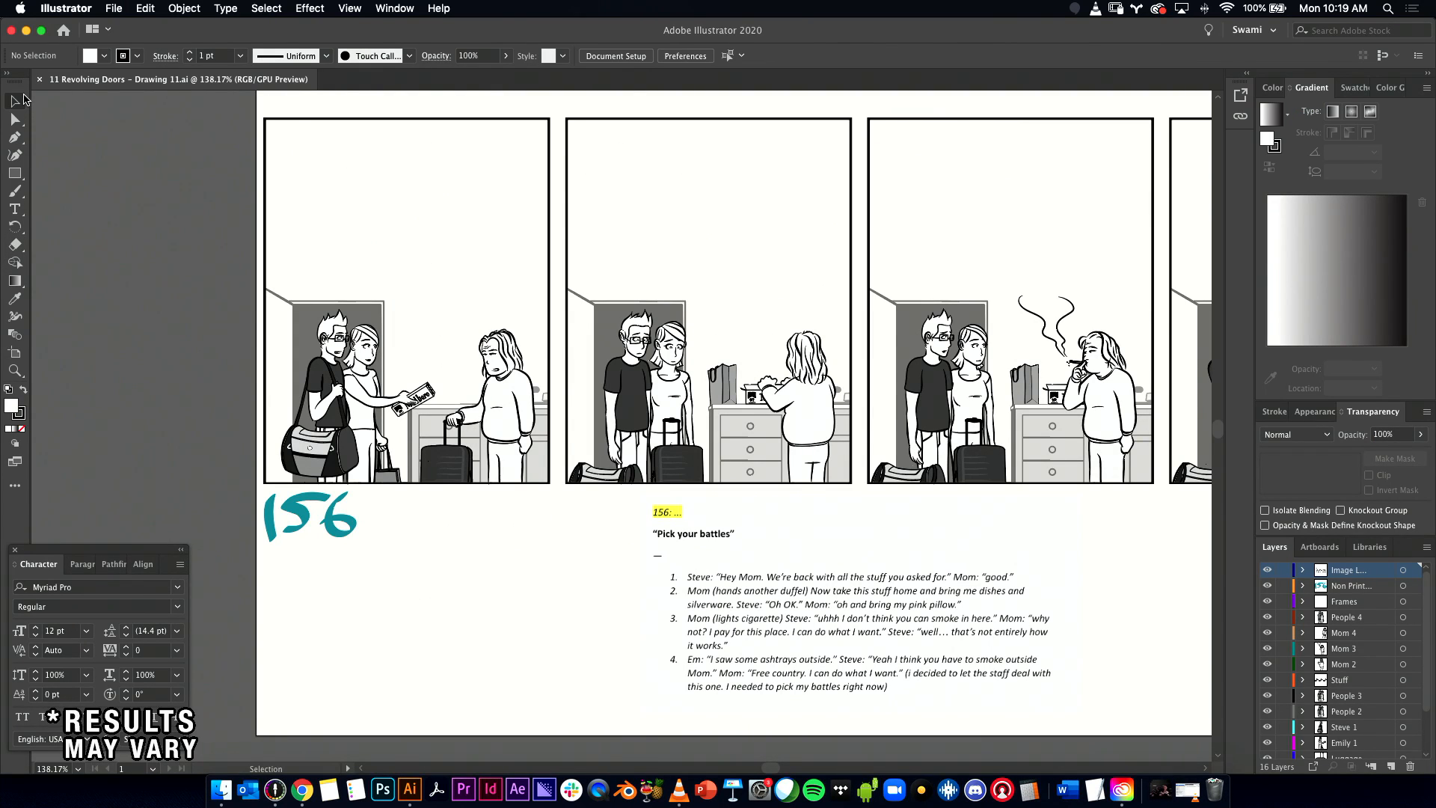
Step: Examine all four panels of strip 156 together and look through the drawing's full layer list
drag(196, 247, 455, 391)
scroll(1321, 688, down, 3)
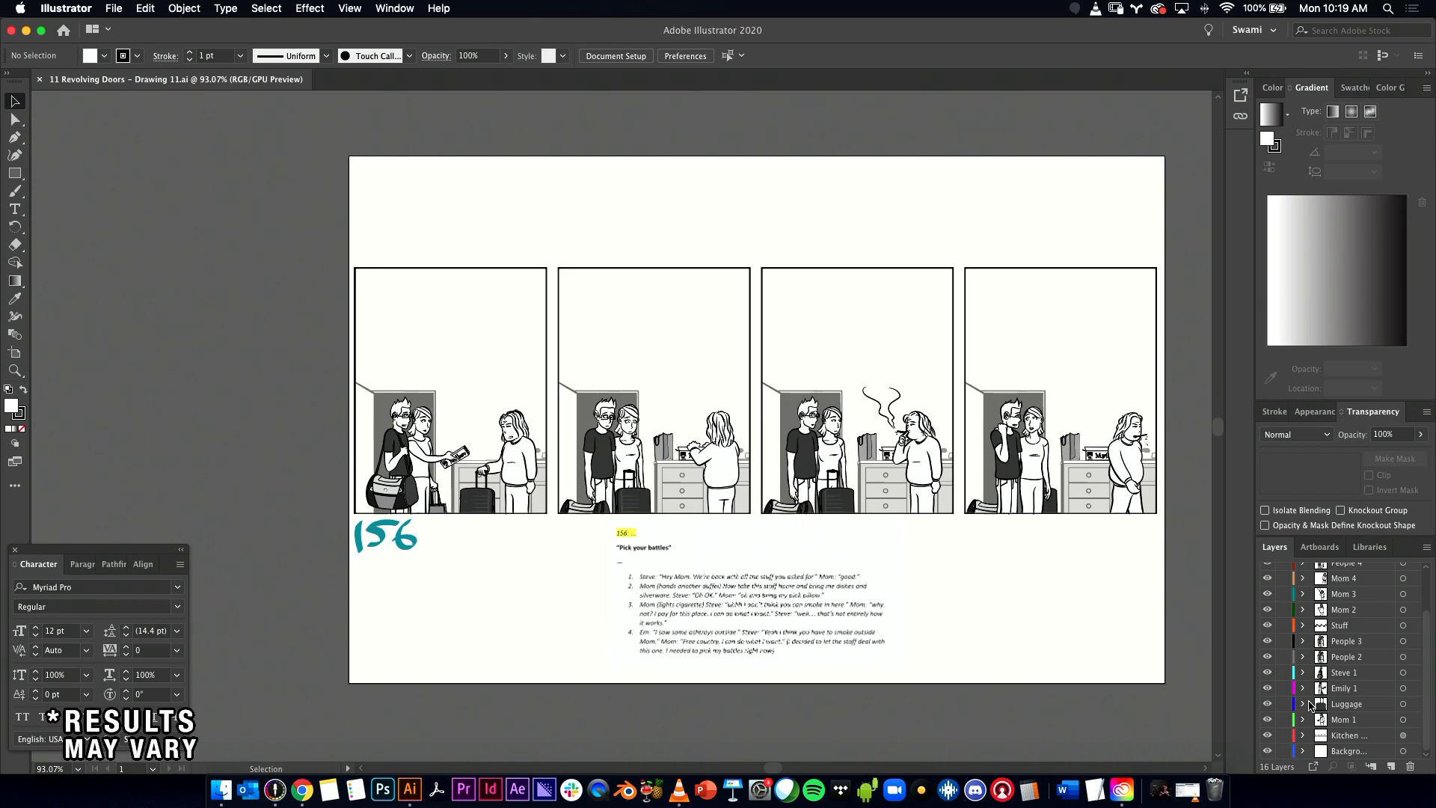
scroll(1303, 715, up, 3)
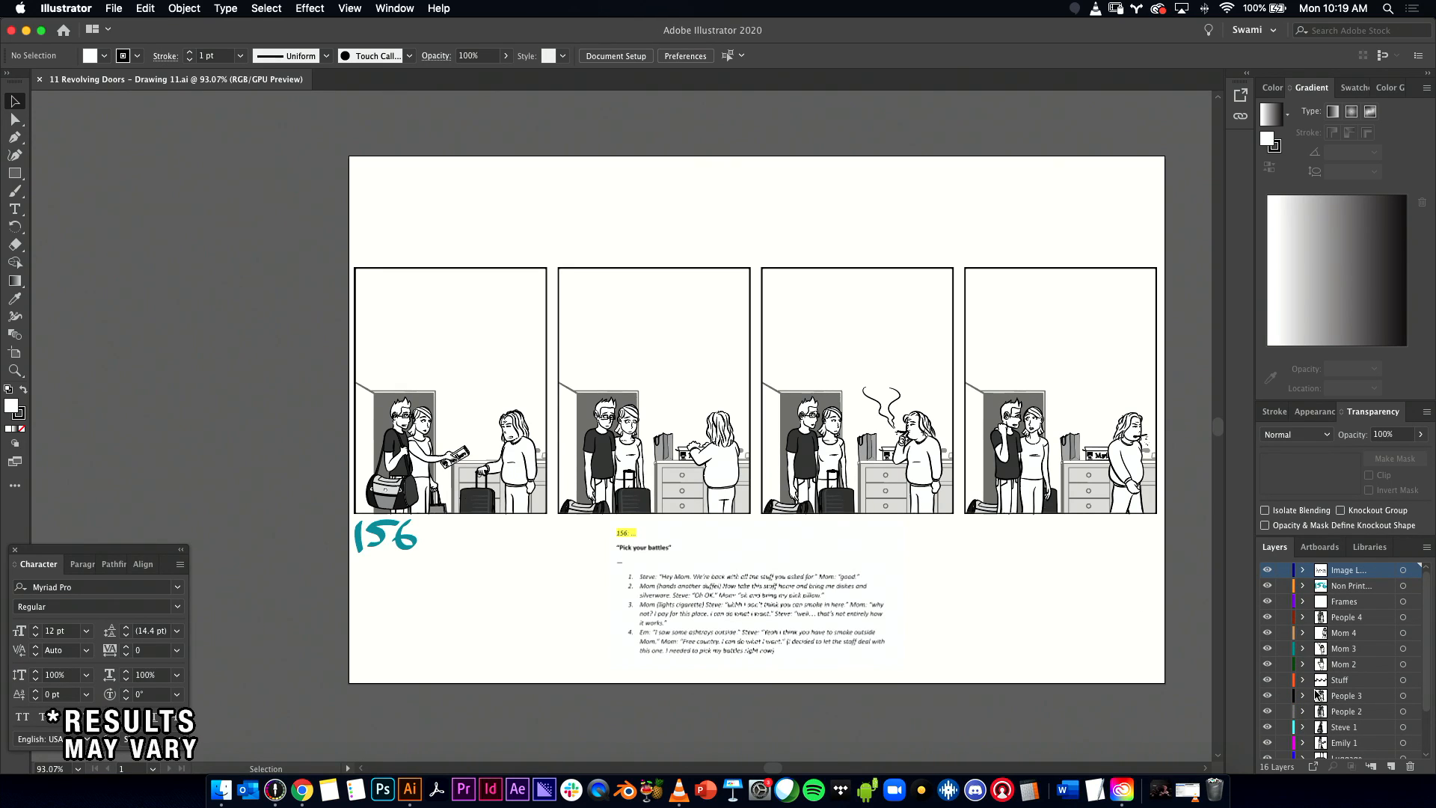
scroll(1319, 695, down, 3)
scroll(1312, 697, up, 3)
scroll(1310, 699, down, 3)
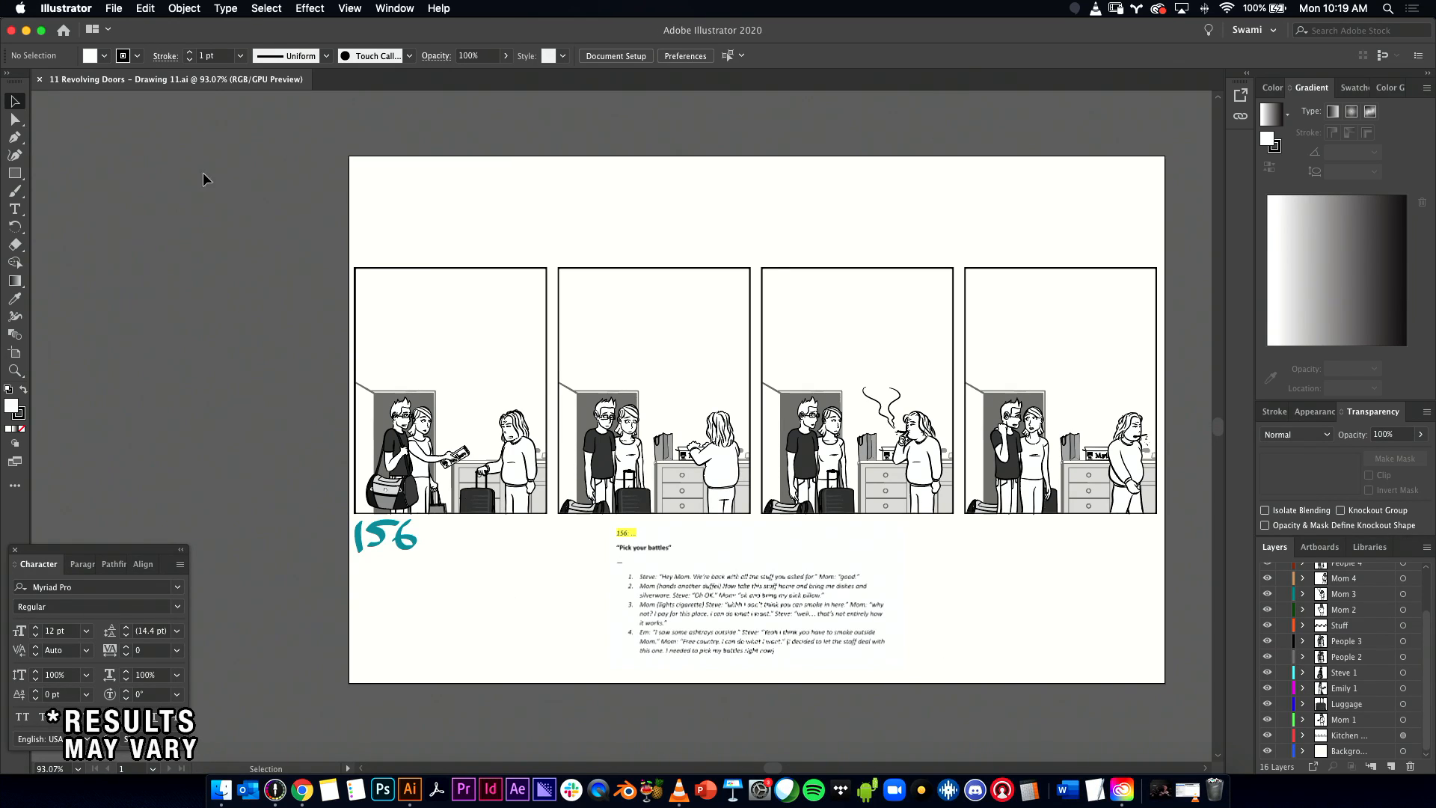
Step: Open the template 4 panel strip_2020.ai from the _resources folder of the How Mom Died project in Finder
click(222, 790)
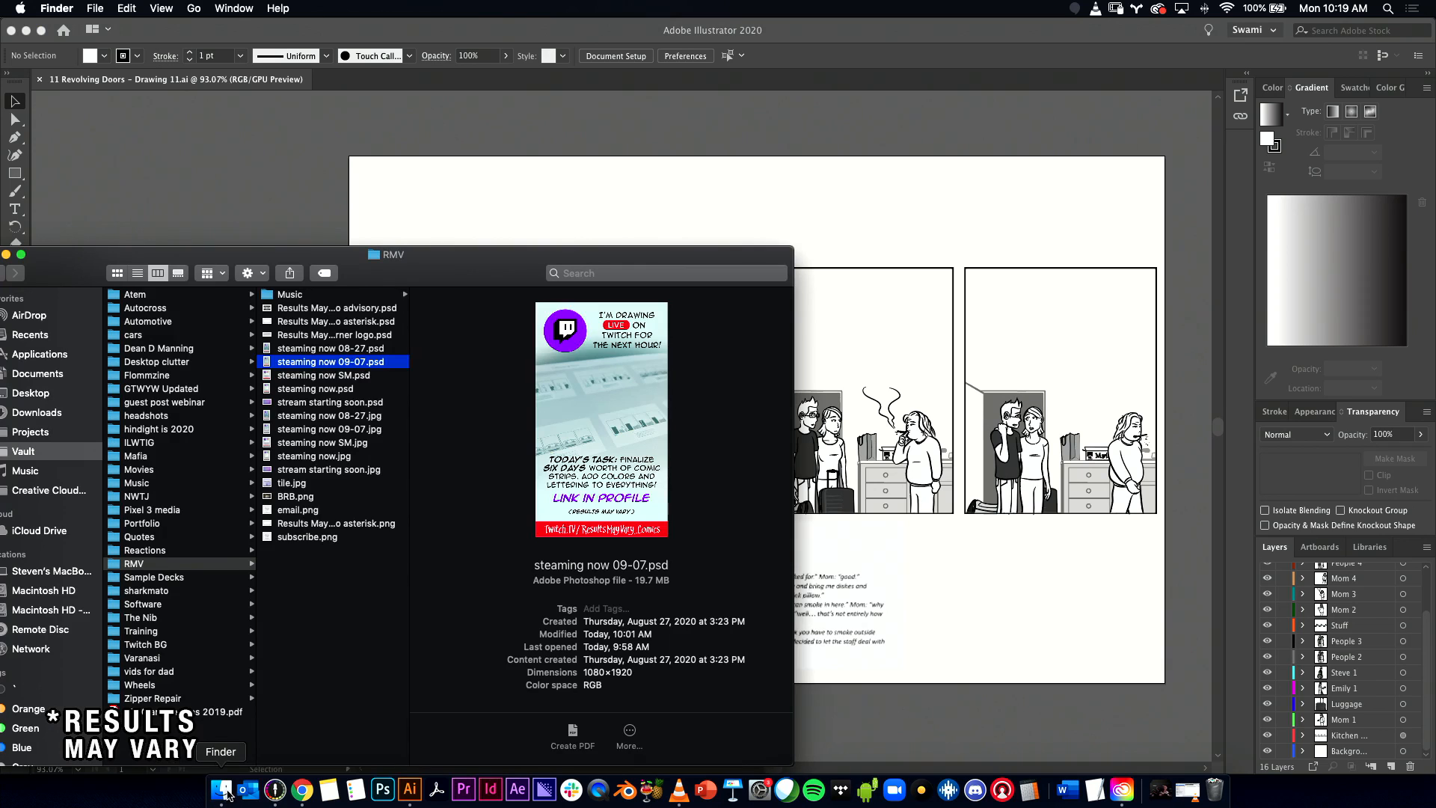
click(30, 432)
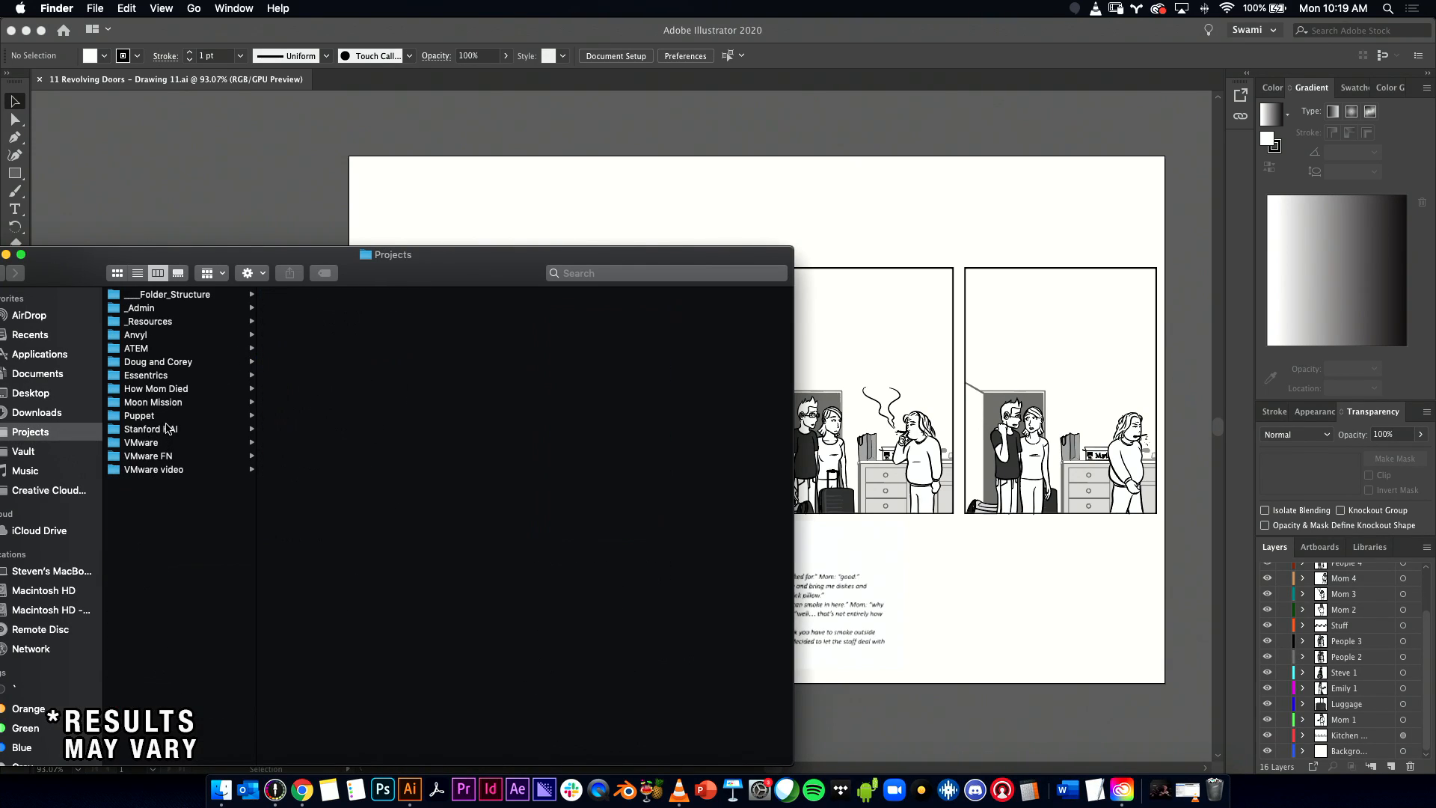
click(157, 389)
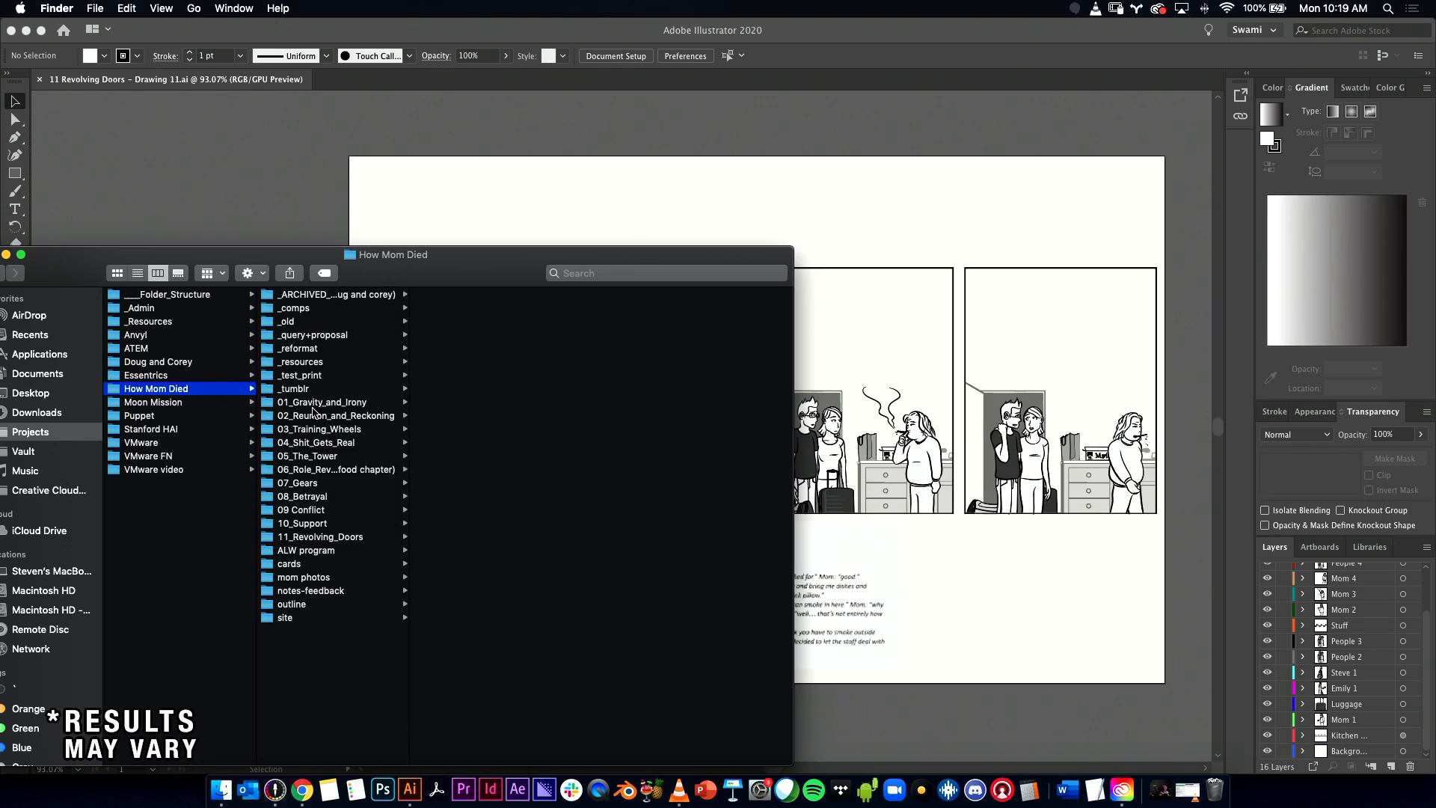
click(316, 362)
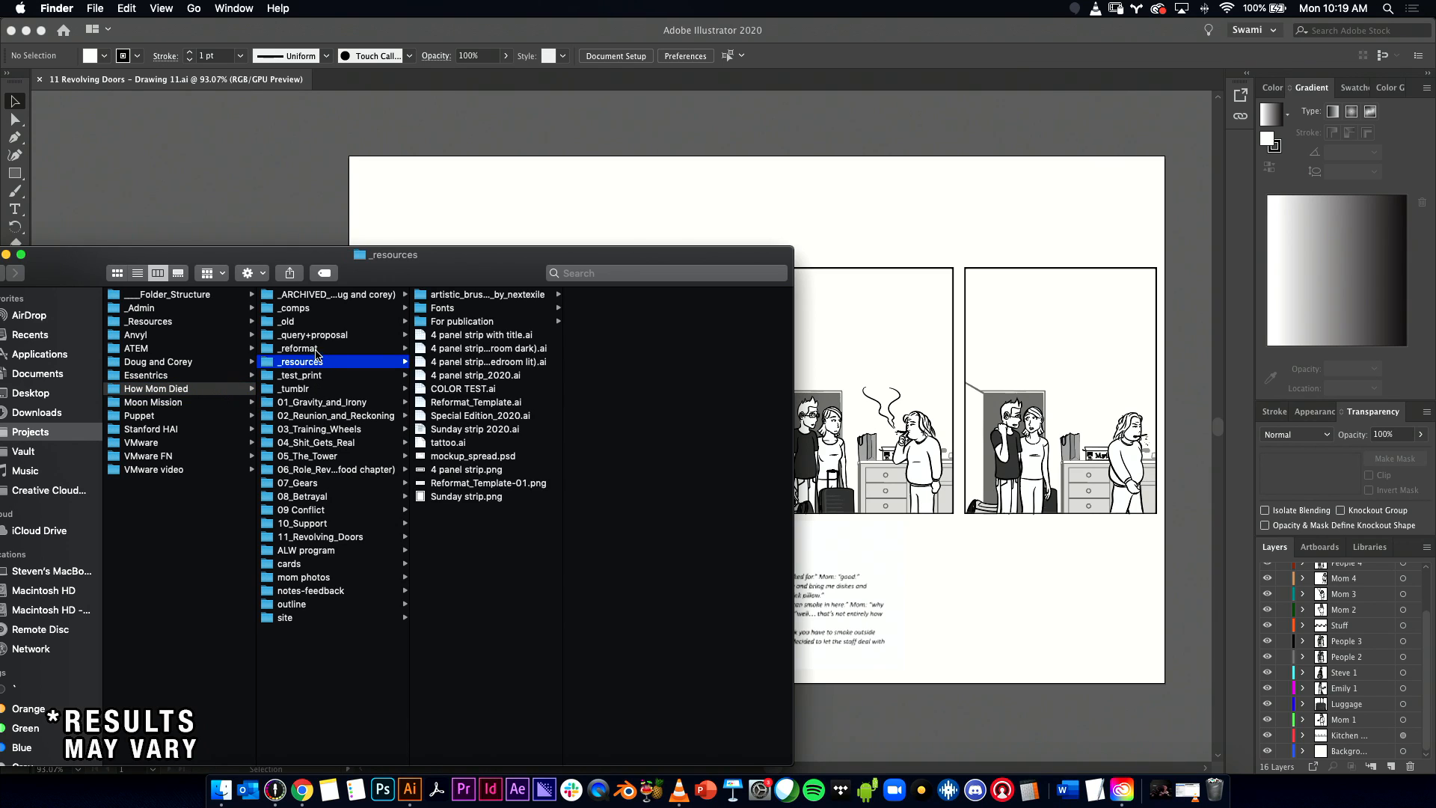
click(475, 376)
double_click(490, 376)
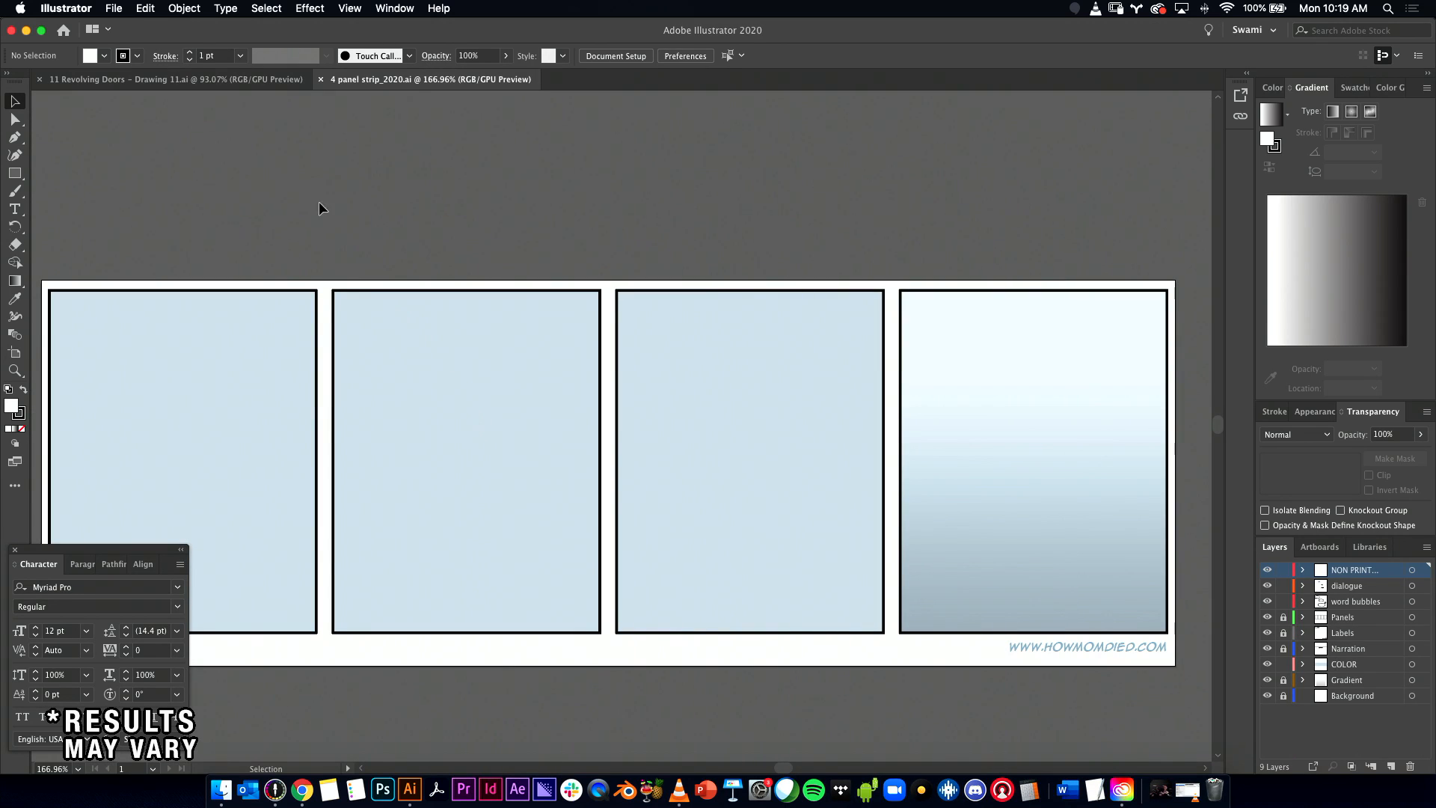
Step: Review the strip 156 artwork and script in the Revolving Doors drawing, and return to the blank four-panel template
click(176, 80)
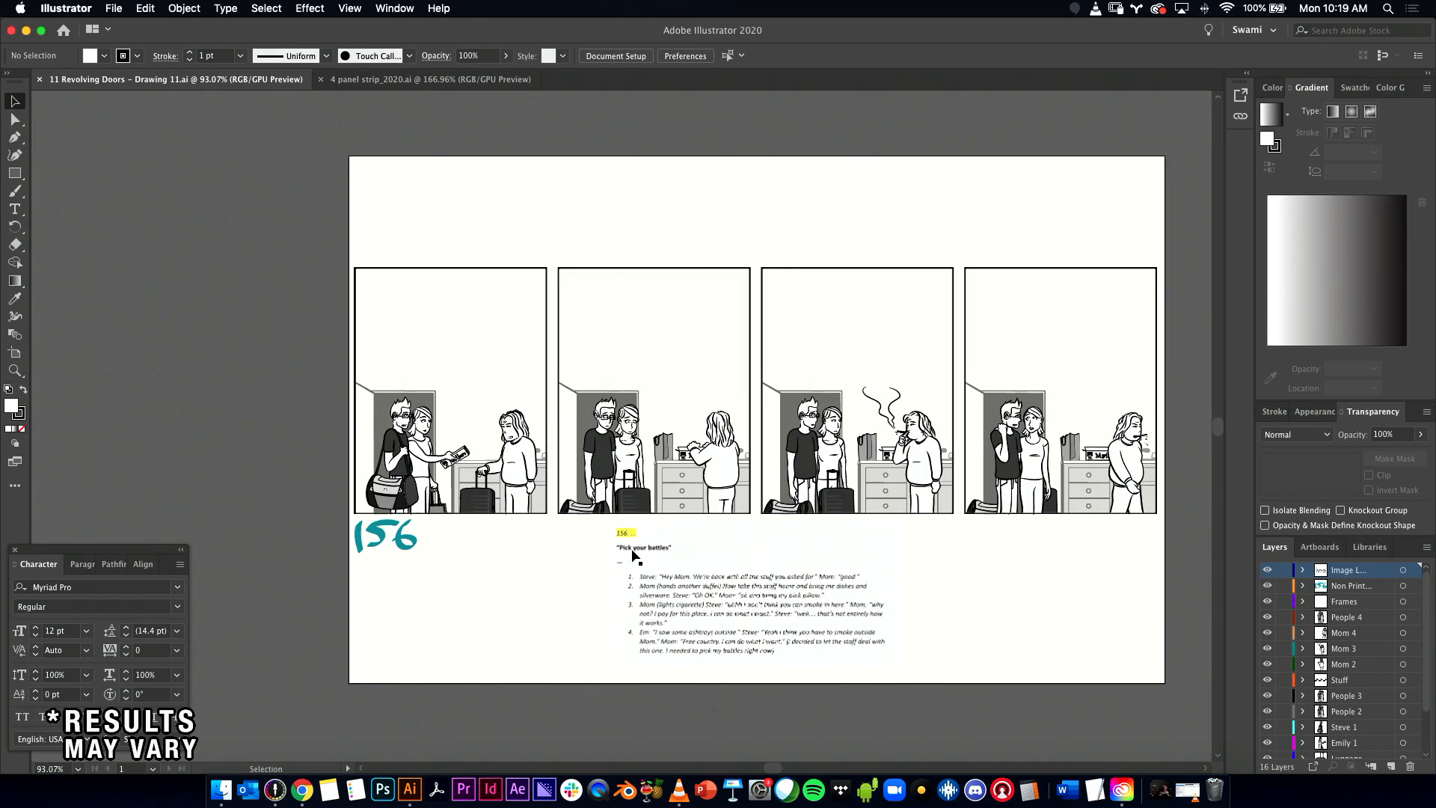
drag(542, 425, 659, 477)
key(super+0)
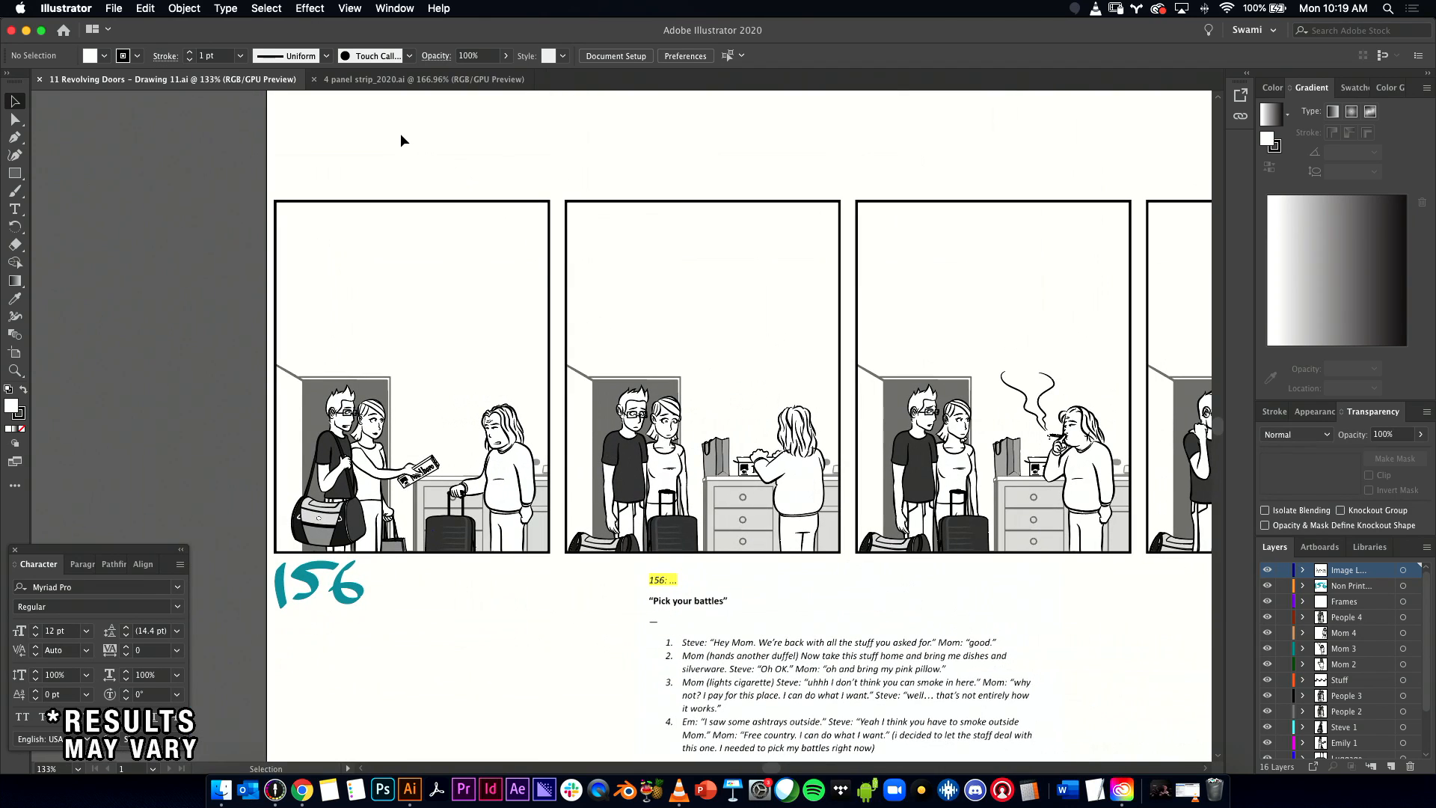
click(329, 80)
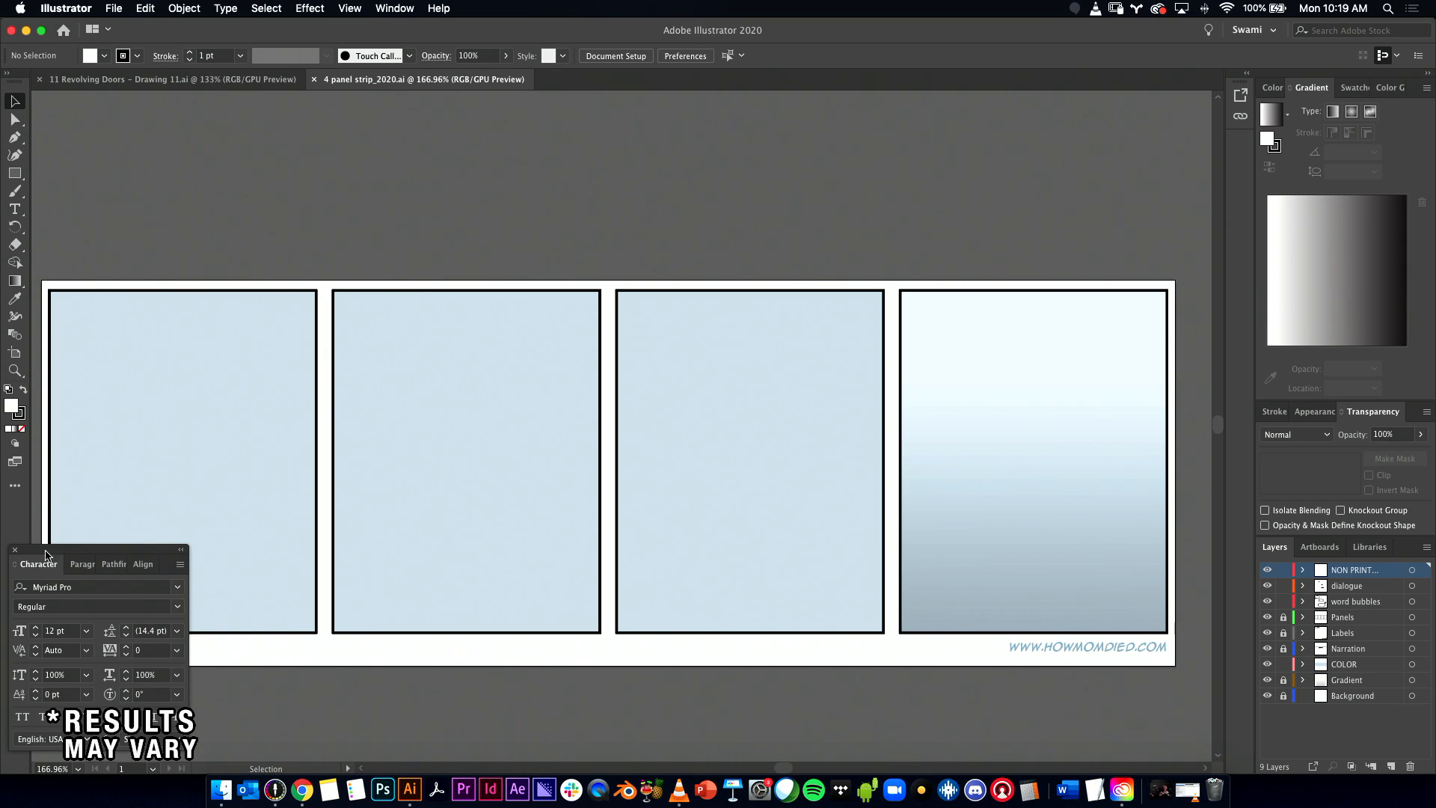
Step: Shift the Character panel aside slightly and examine the label, word bubble, narration and footnote samples beside the template's panels
drag(39, 551, 31, 555)
key(space)
drag(404, 428, 848, 306)
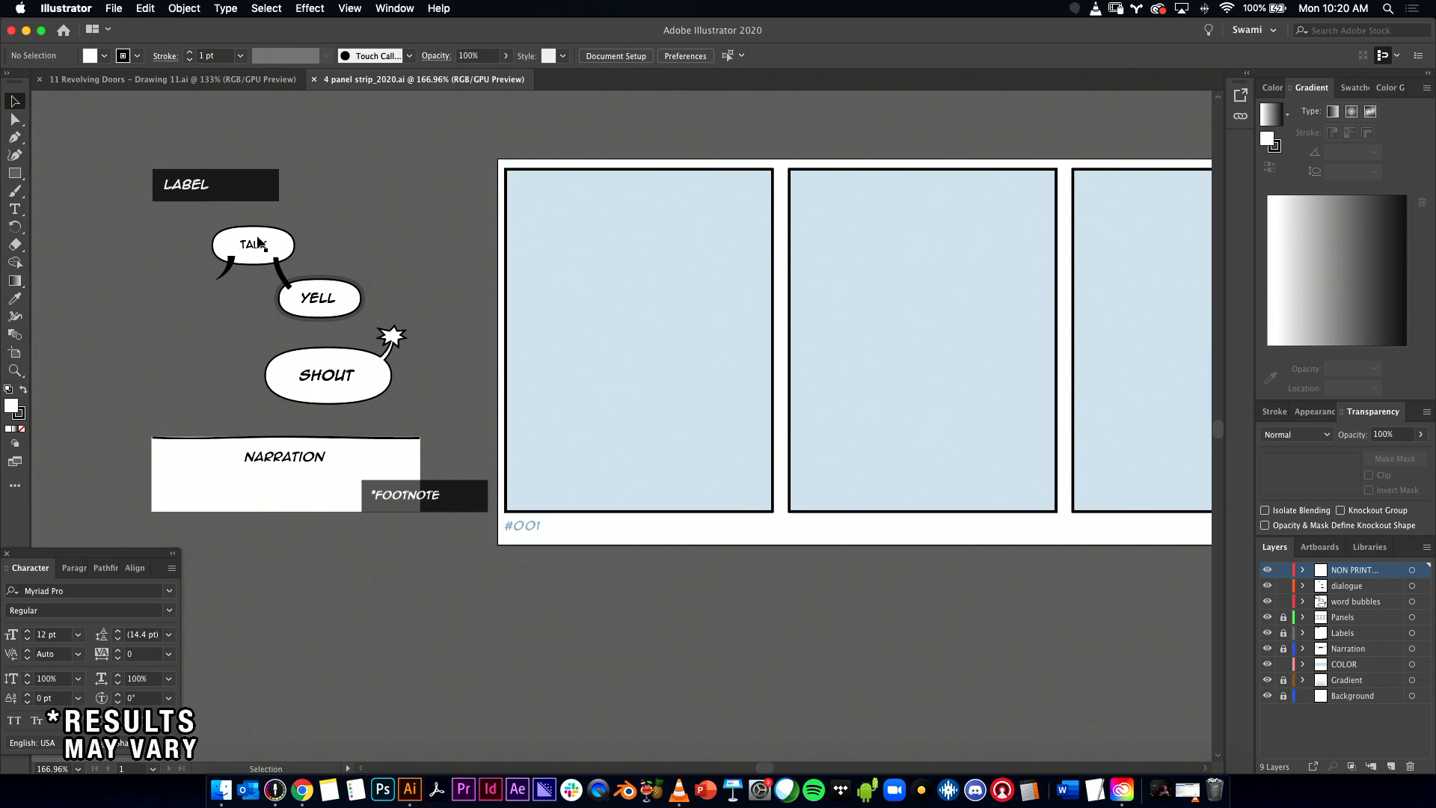
key(super+a)
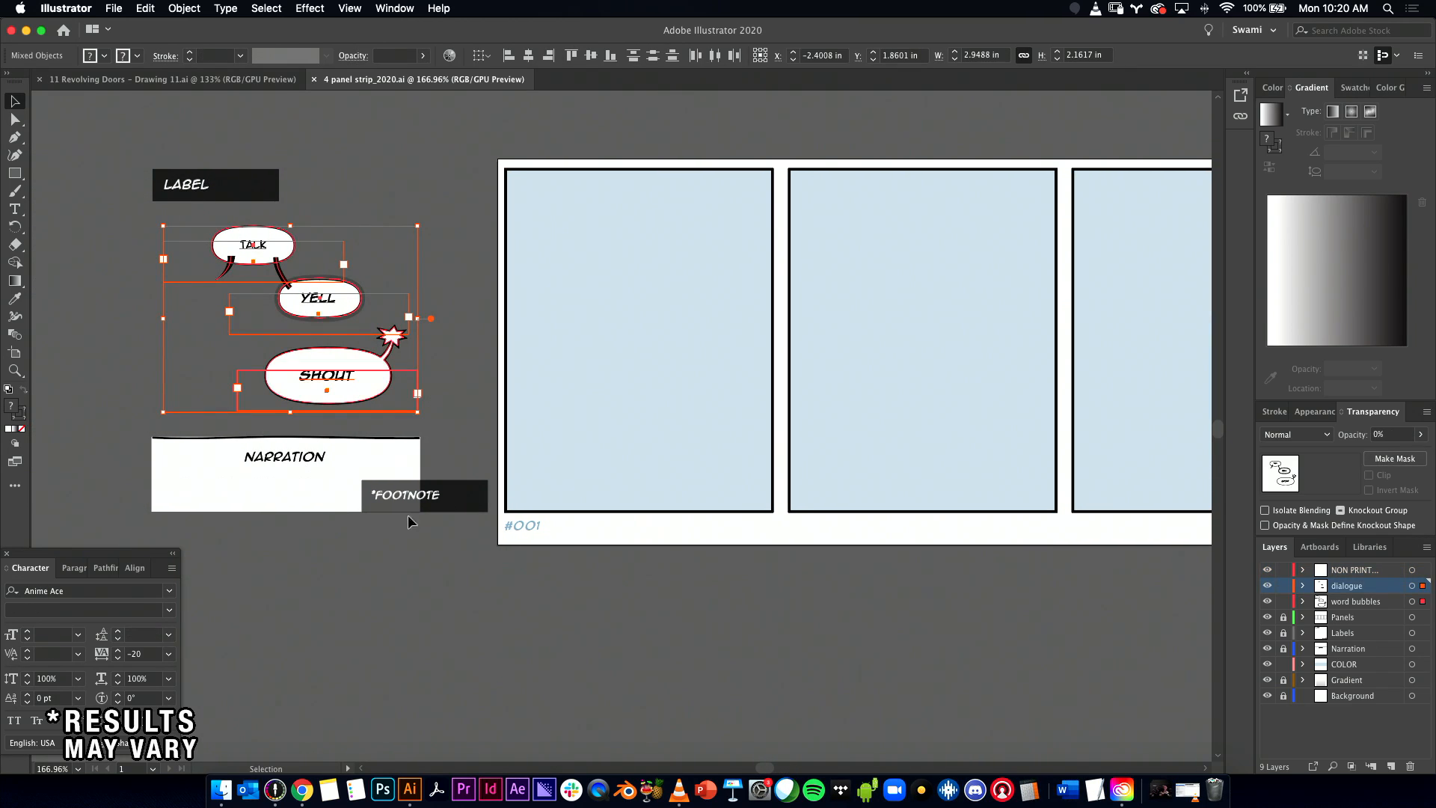
click(455, 233)
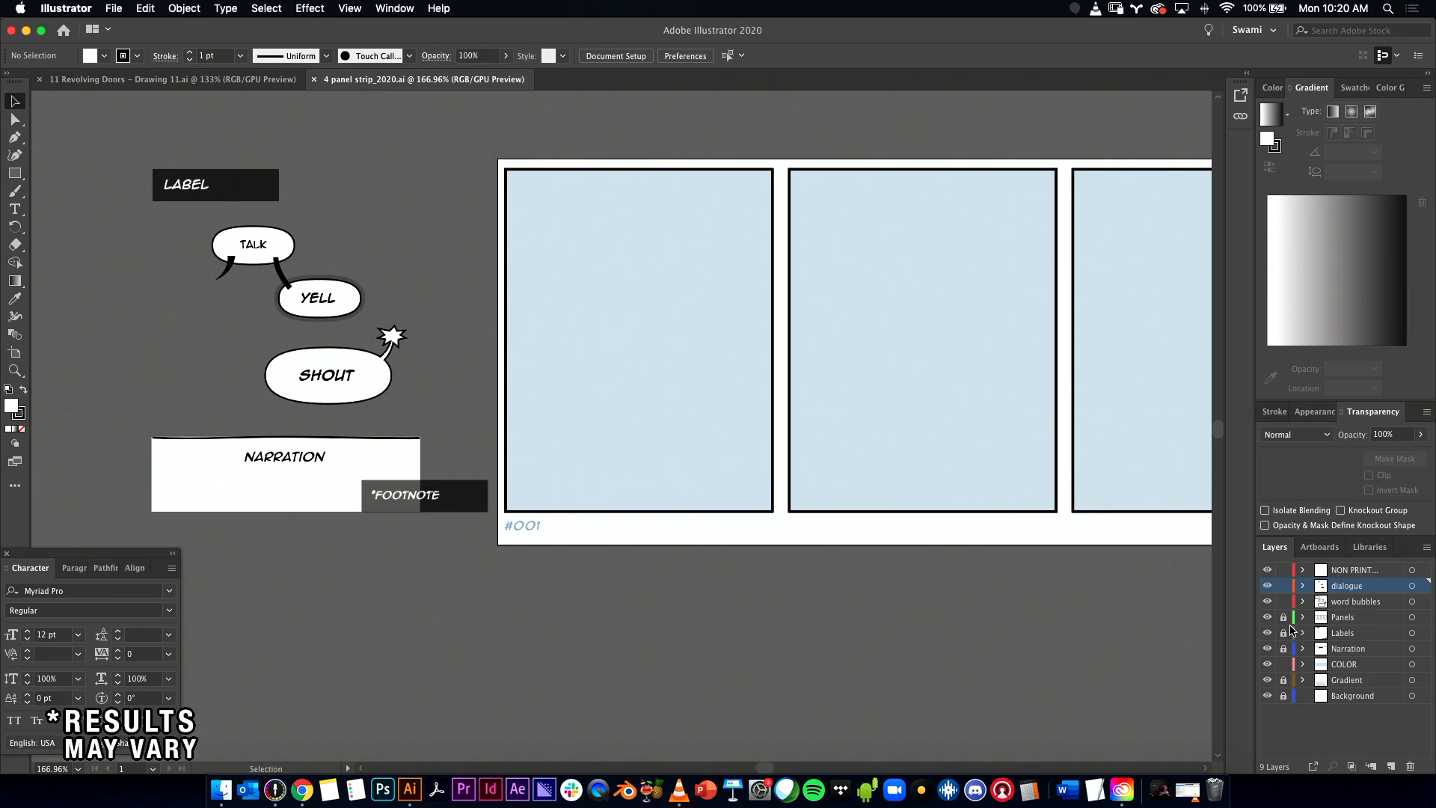
drag(262, 254, 465, 361)
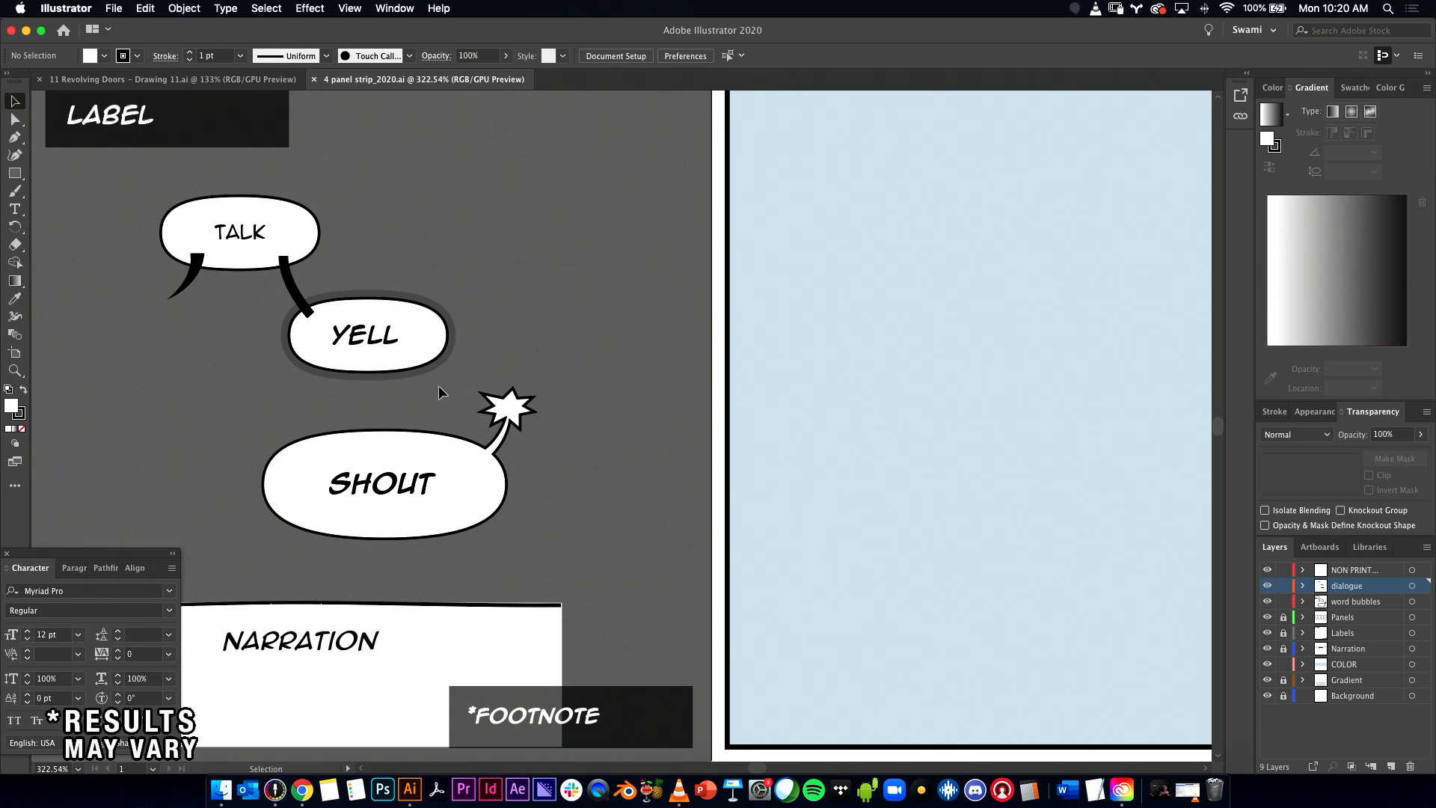
drag(545, 491, 423, 477)
drag(783, 574, 615, 532)
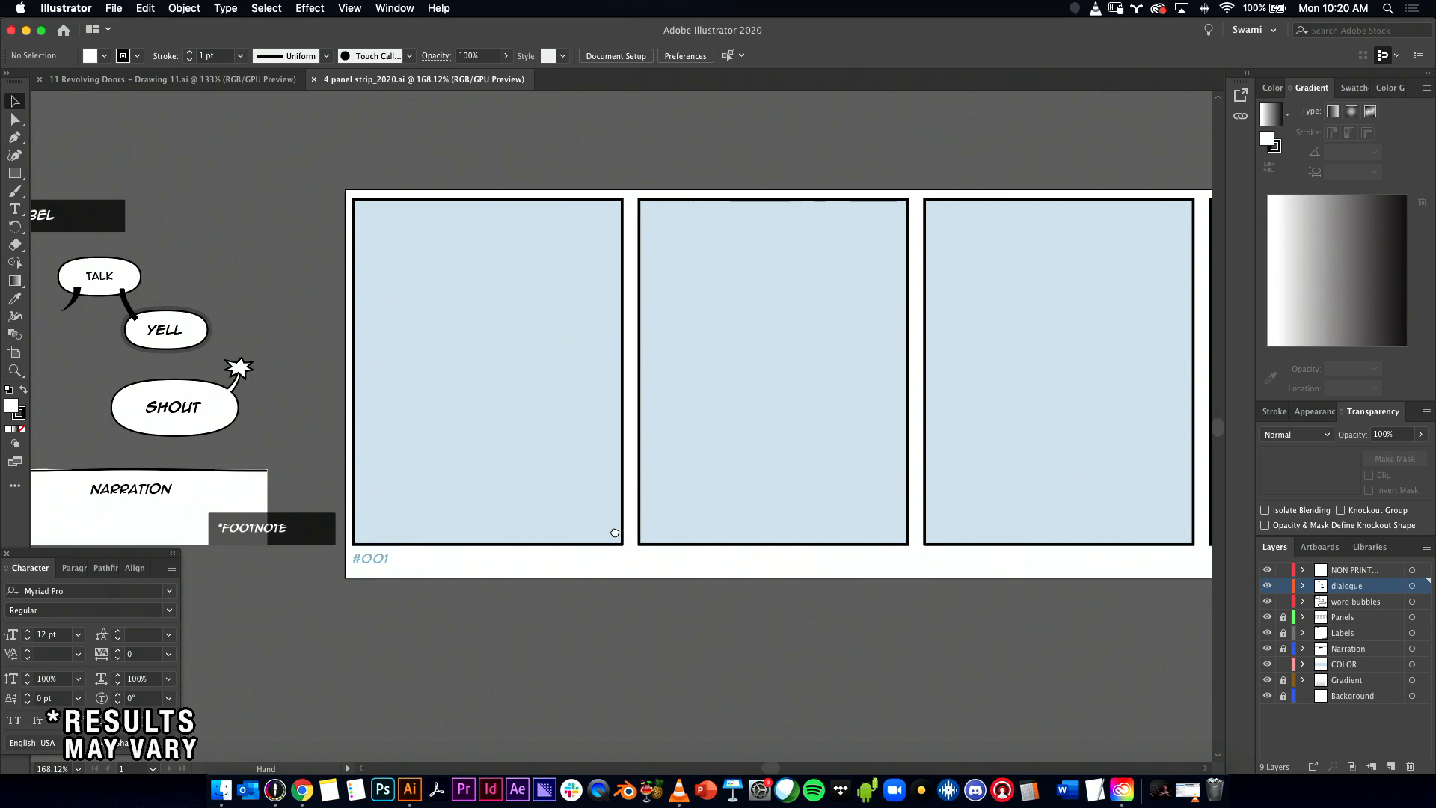
Step: Change the strip number below the template's first panel to #156
scroll(615, 533, right, 2)
scroll(324, 551, down, 1)
scroll(323, 532, up, 5)
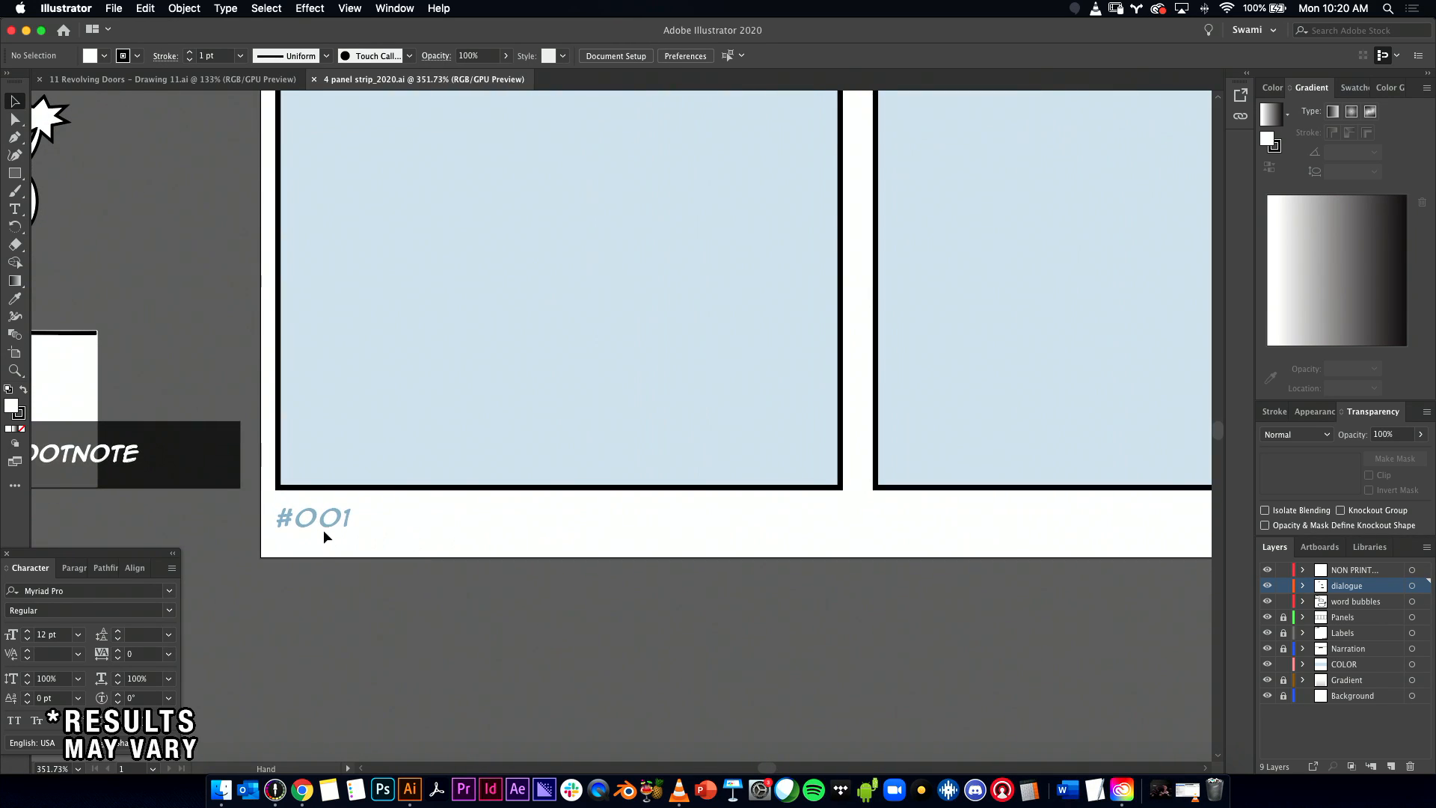
click(320, 519)
double_click(297, 515)
double_click(297, 515)
text(156)
Step: Set the tracking of the digit 1 in the strip number to 100 and deselect the text
drag(289, 516, 307, 516)
click(142, 655)
text(100)
key(Return)
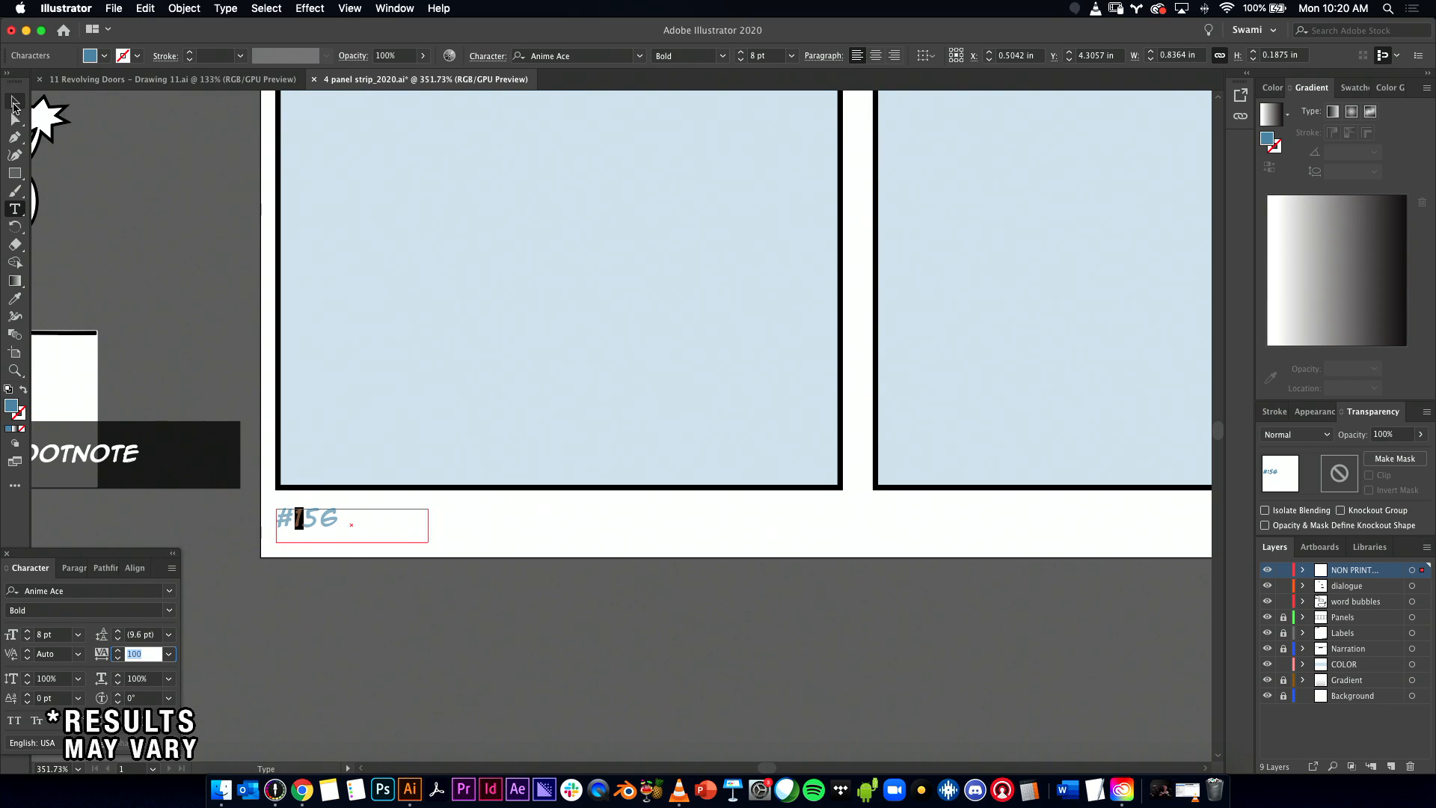
key(Escape)
click(205, 205)
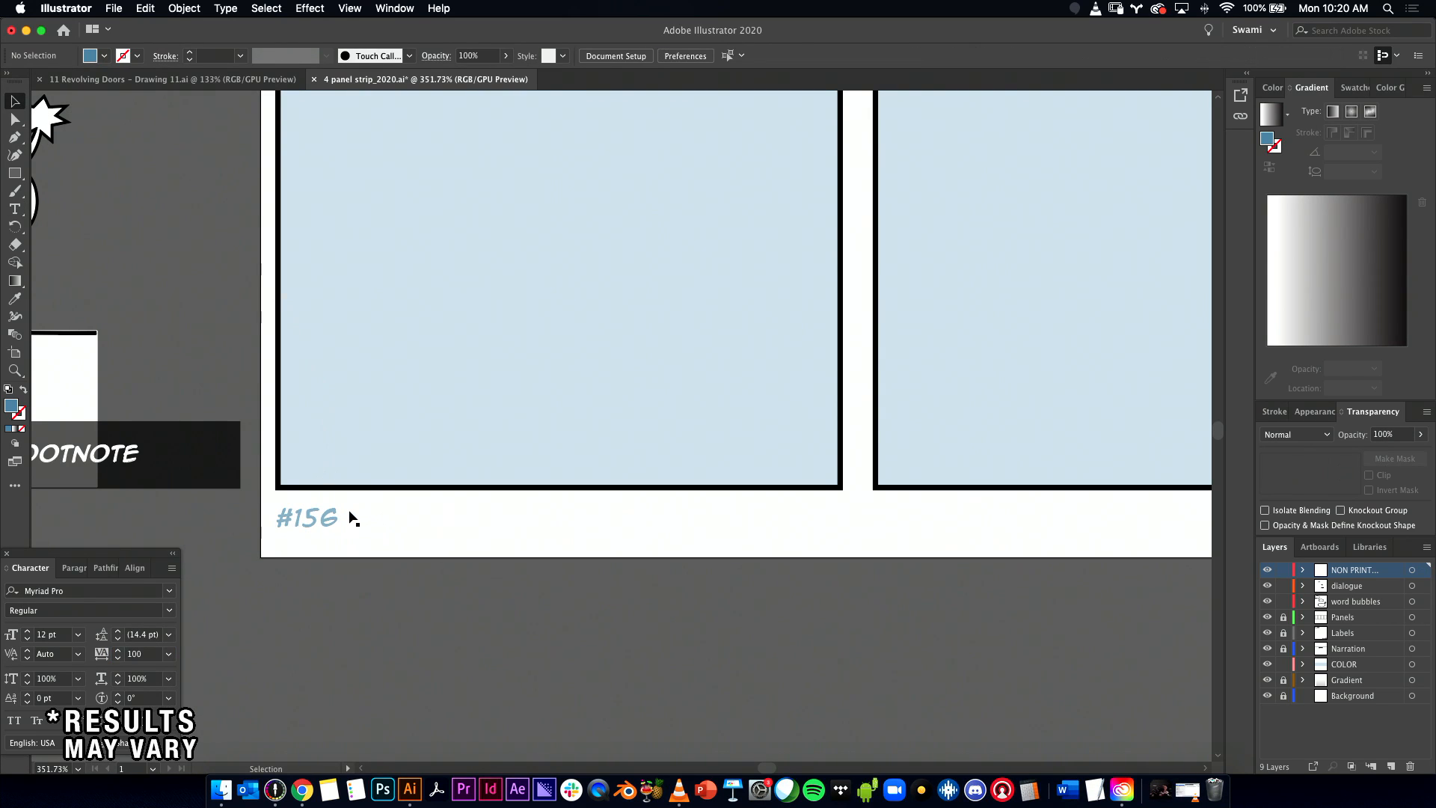
Step: Examine the #156 strip number's font and available styles alongside the word bubble, narration and footnote samples
scroll(596, 462, down, 5)
drag(611, 454, 552, 546)
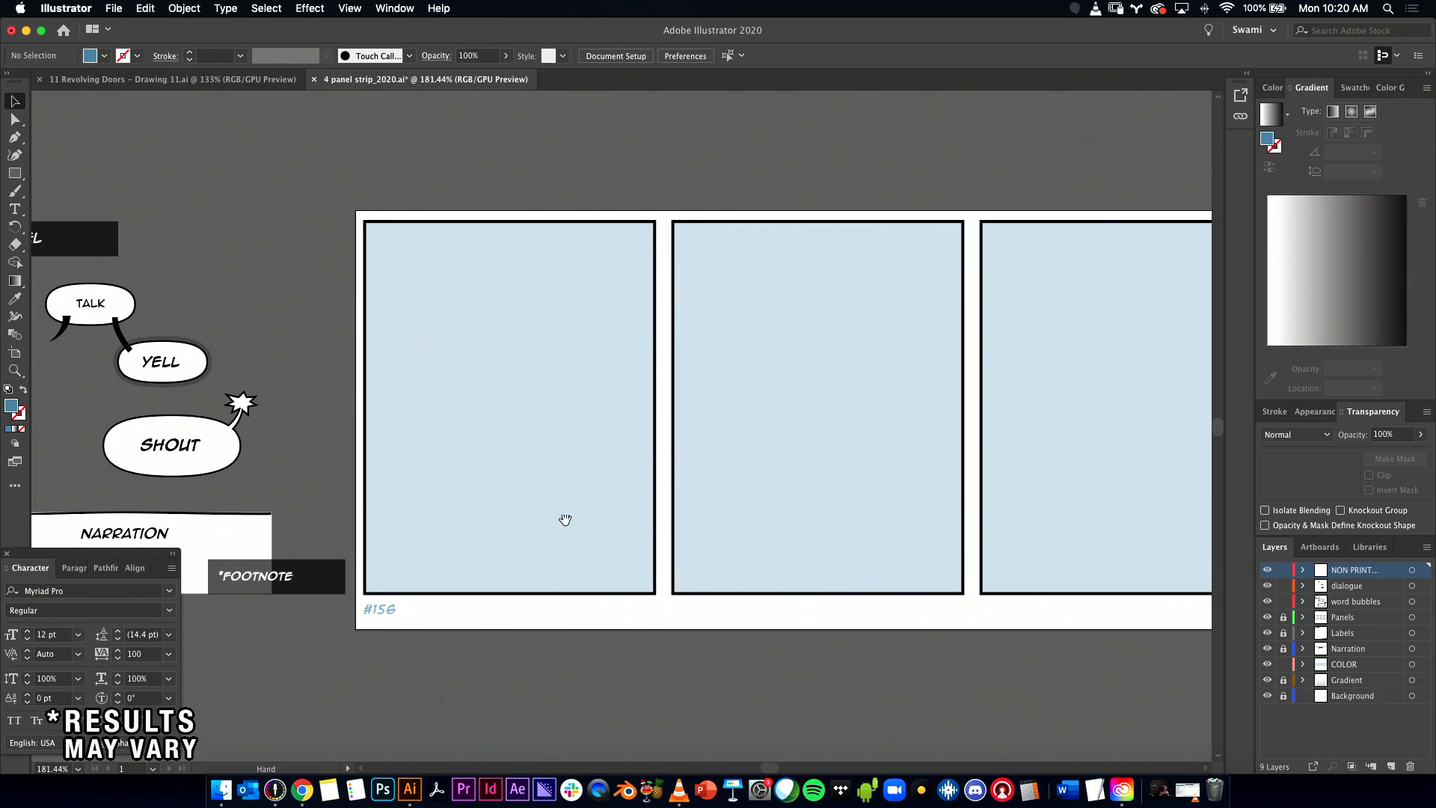
click(385, 611)
scroll(383, 620, up, 5)
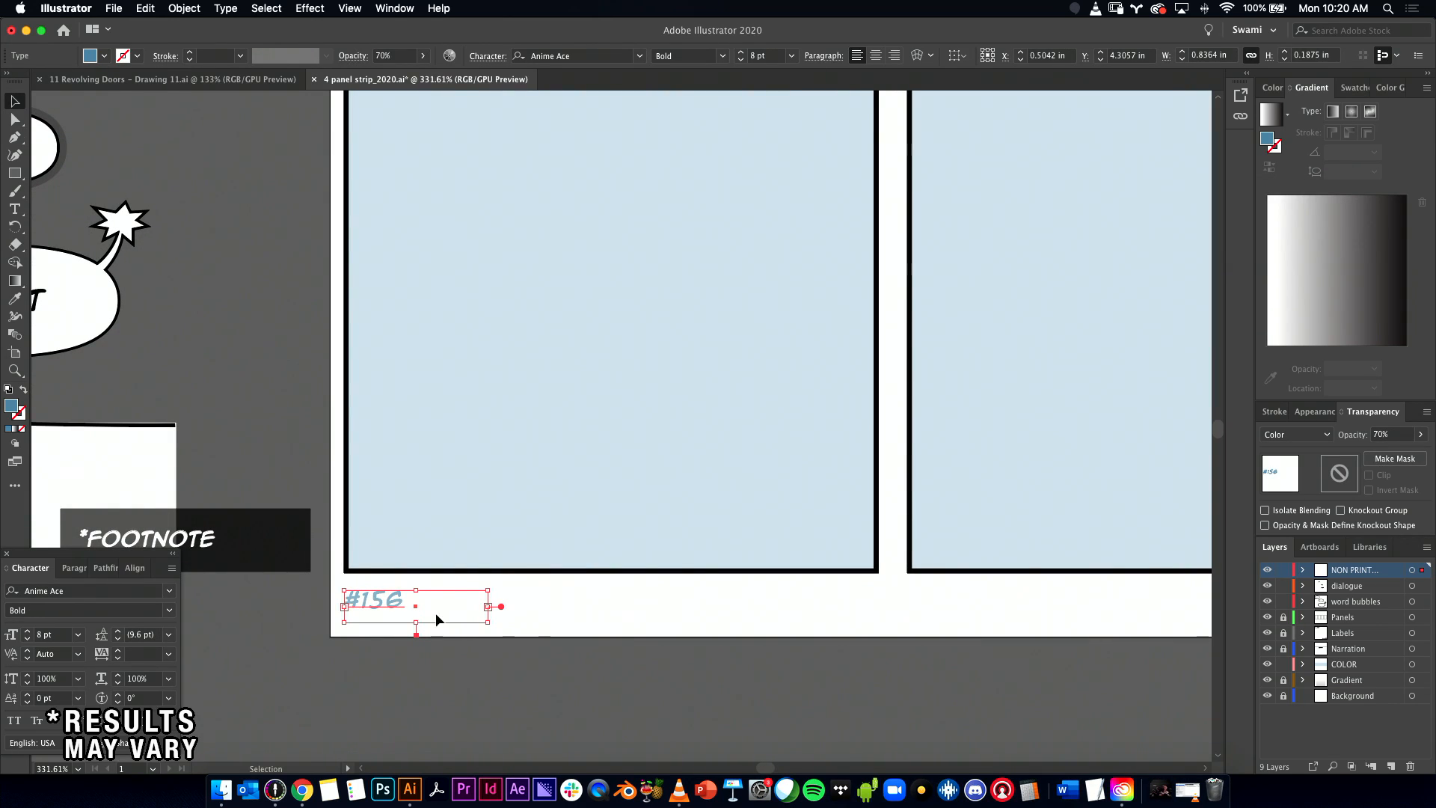
drag(191, 422, 546, 486)
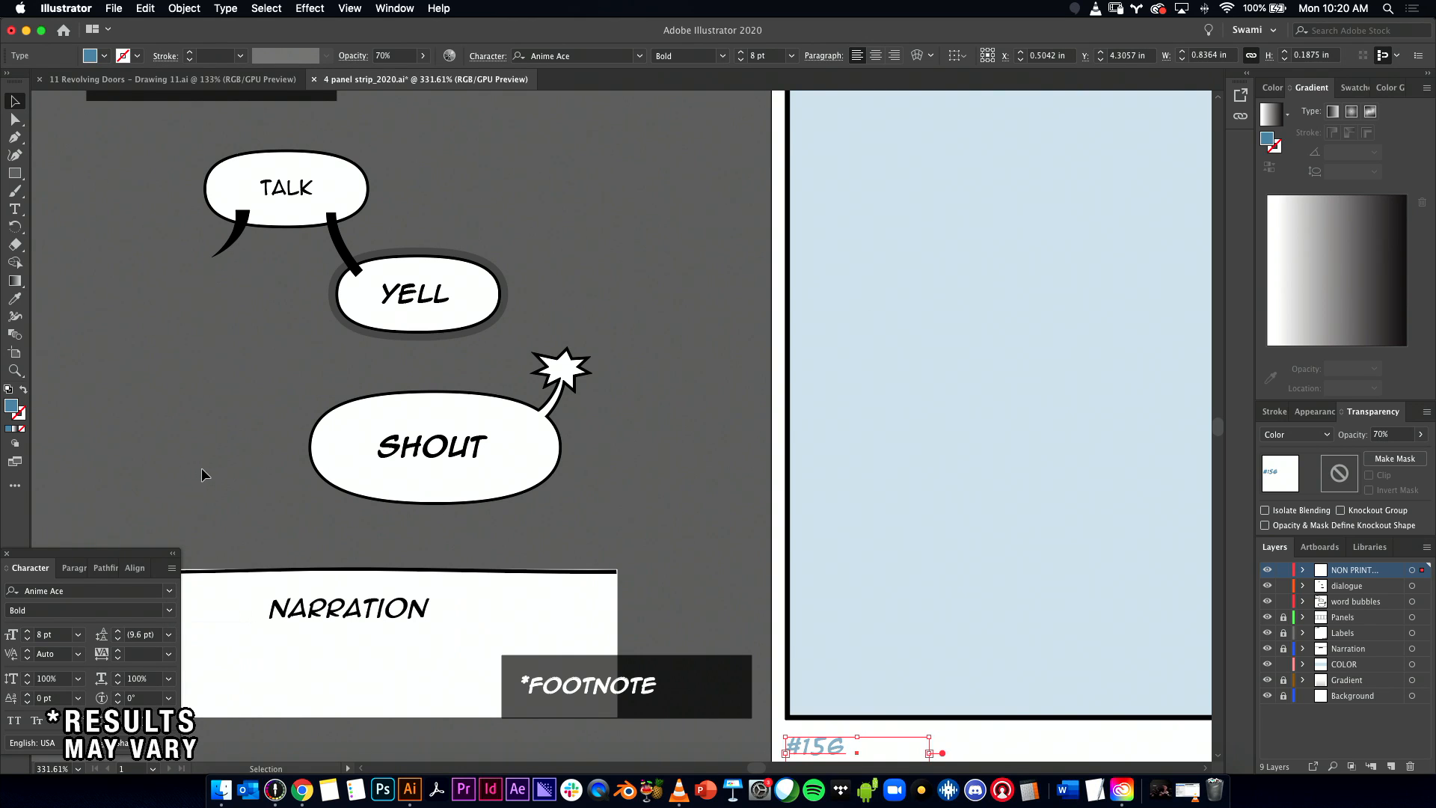
click(170, 611)
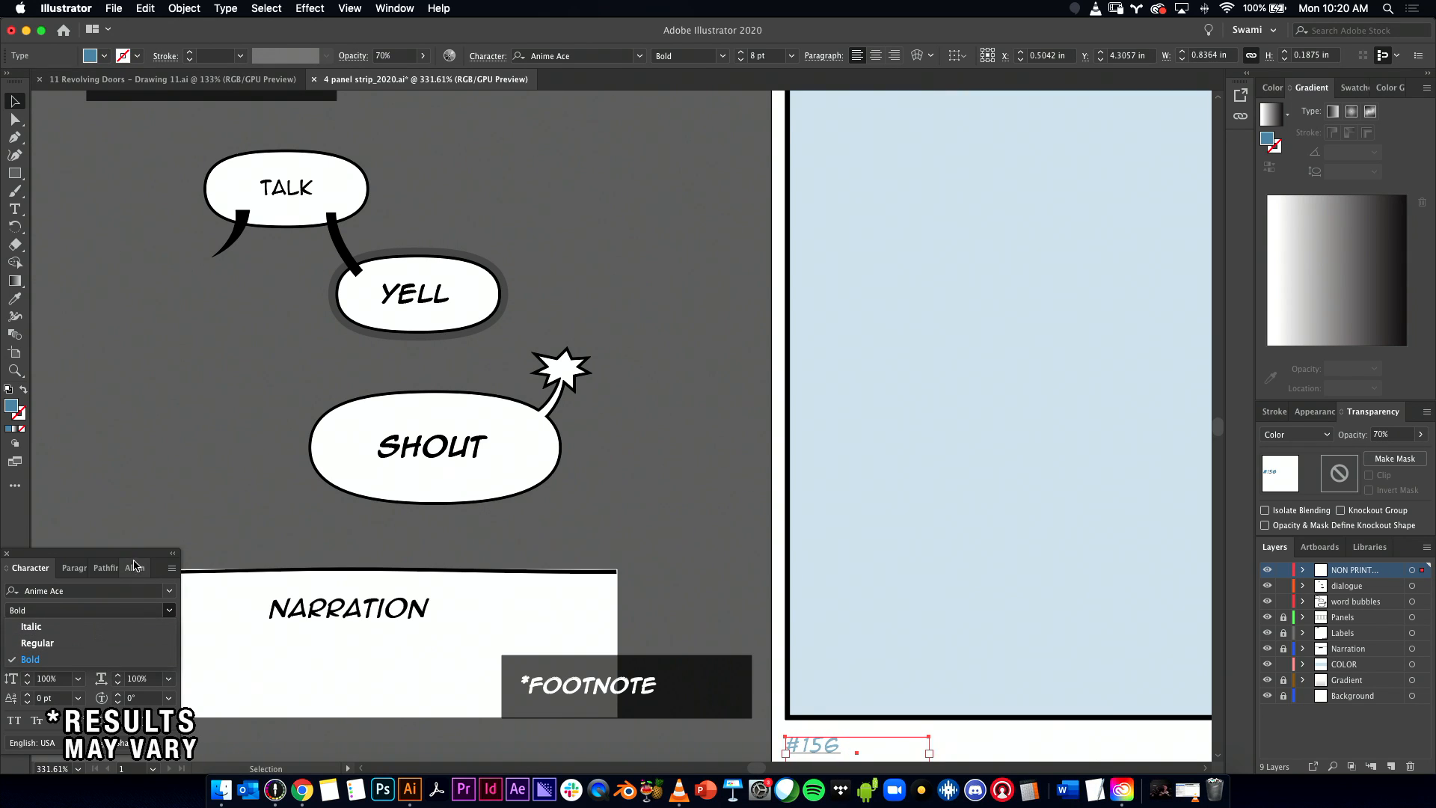
key(Escape)
click(232, 514)
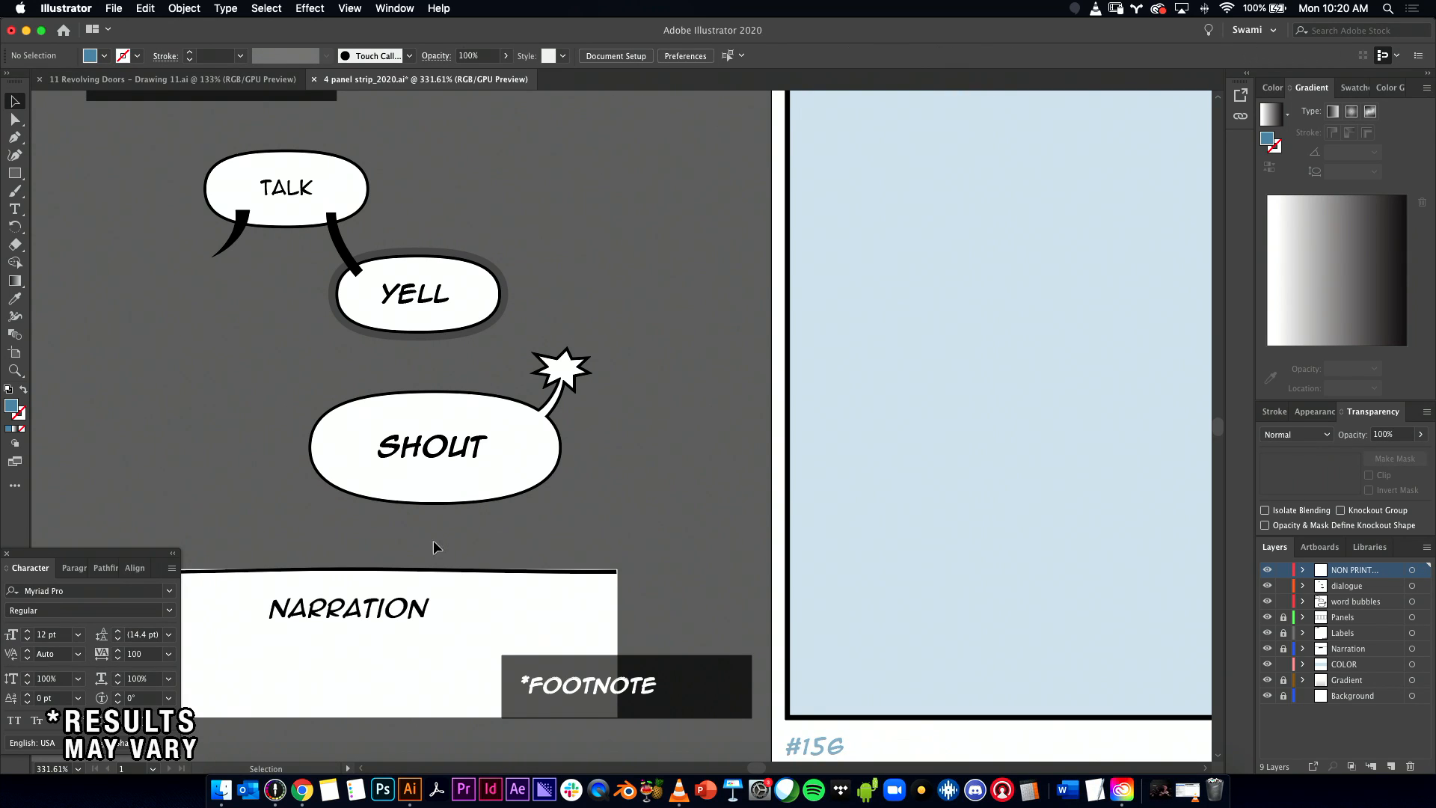
Step: Lock the COLOR layer, unlock the Gradient layer and hide it to remove the fourth panel's gradient
drag(659, 550, 449, 445)
drag(594, 415, 525, 577)
drag(591, 481, 337, 464)
scroll(449, 429, down, 3)
drag(412, 422, 378, 424)
scroll(411, 424, down, 3)
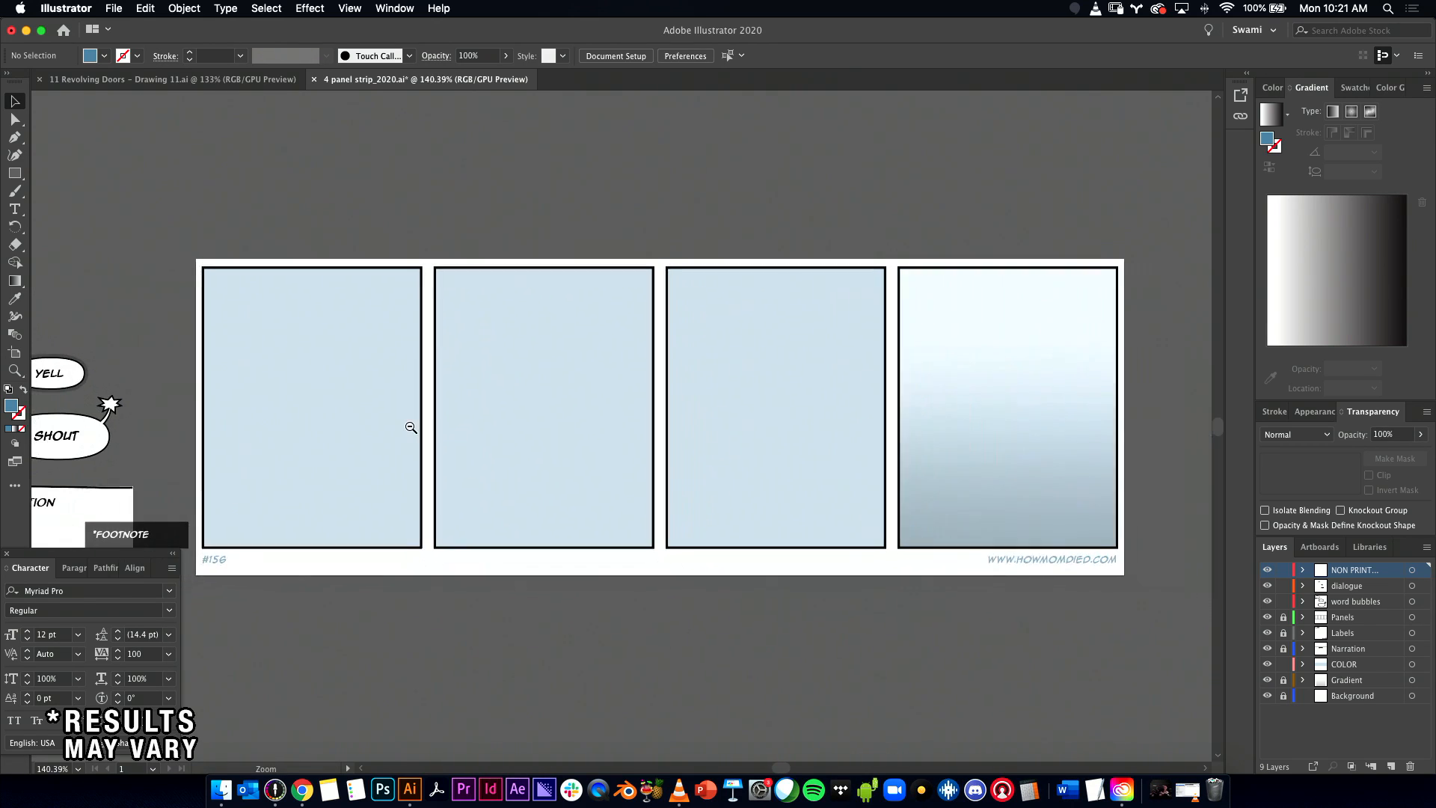
click(1292, 679)
click(969, 426)
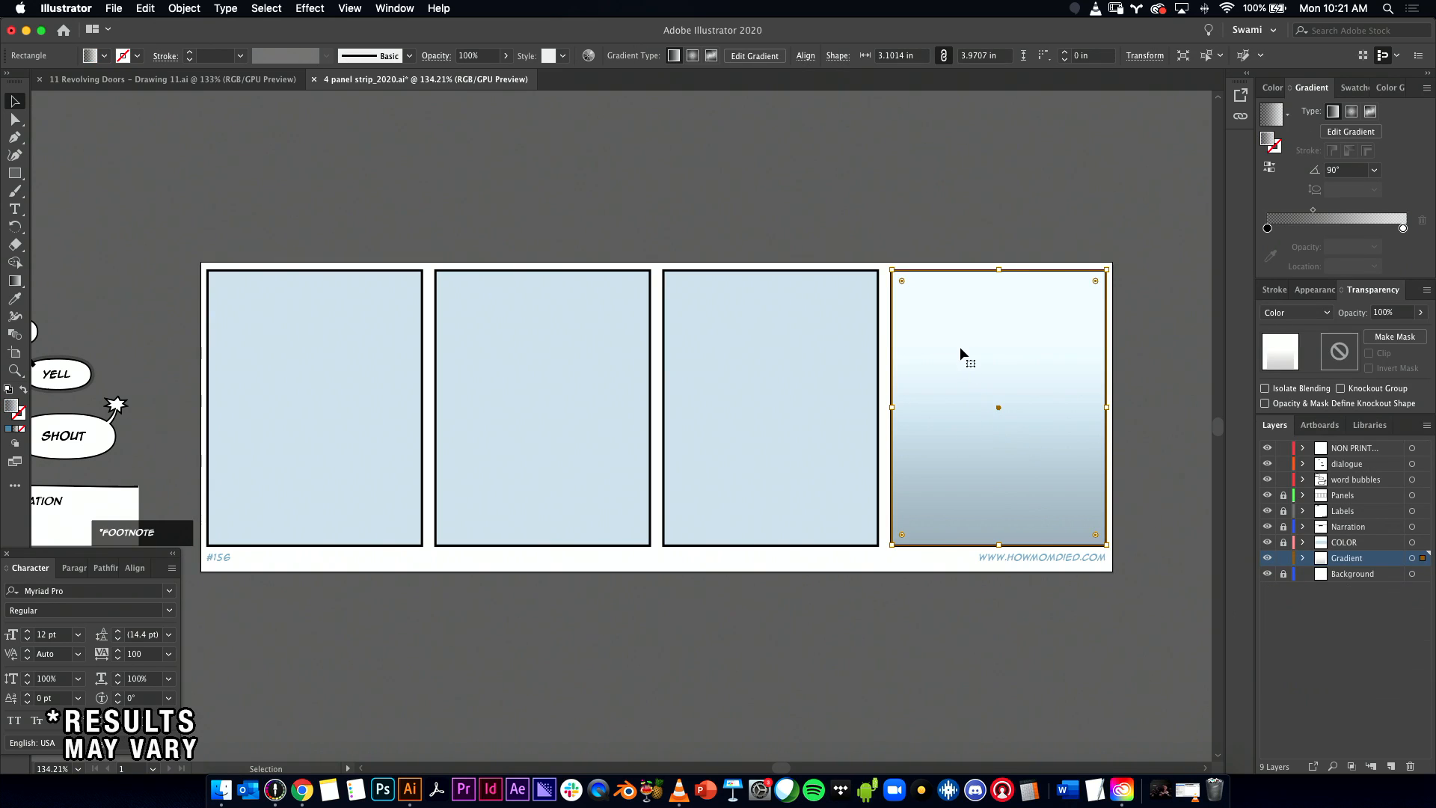
click(1268, 559)
mouse_move(733, 607)
mouse_down()
mouse_move(743, 590)
mouse_move(741, 611)
mouse_up()
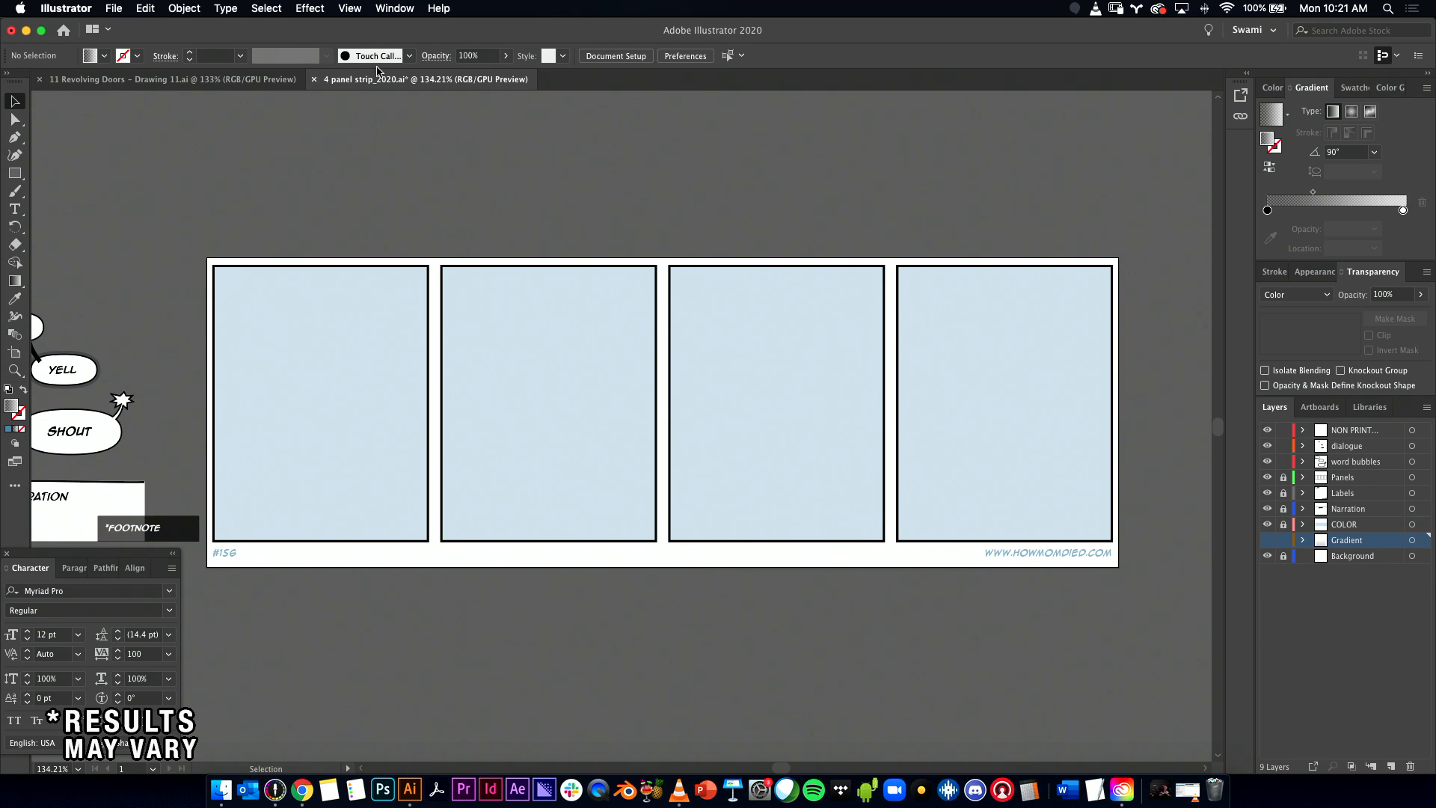
key(super)
key(super+shift+s)
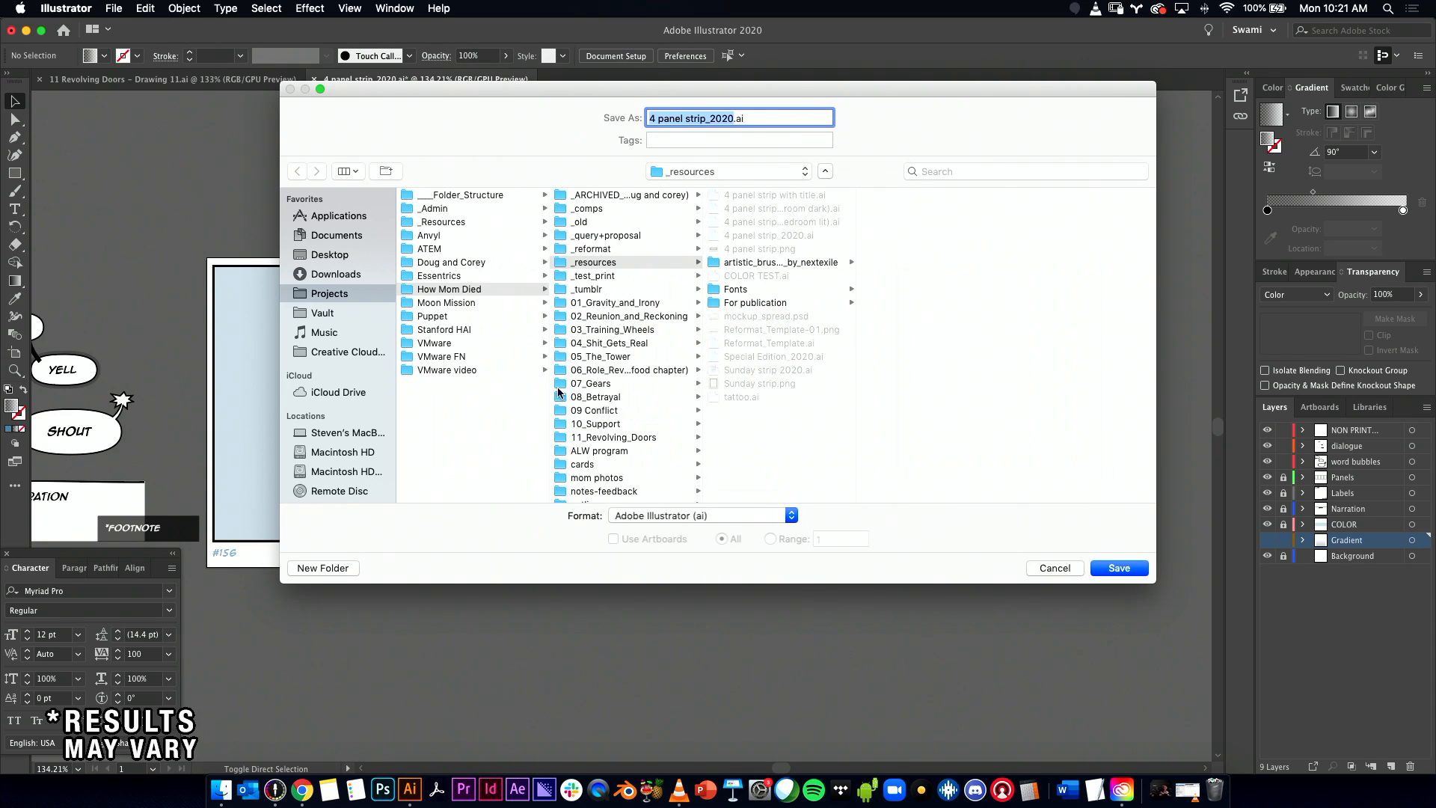
click(609, 439)
click(748, 210)
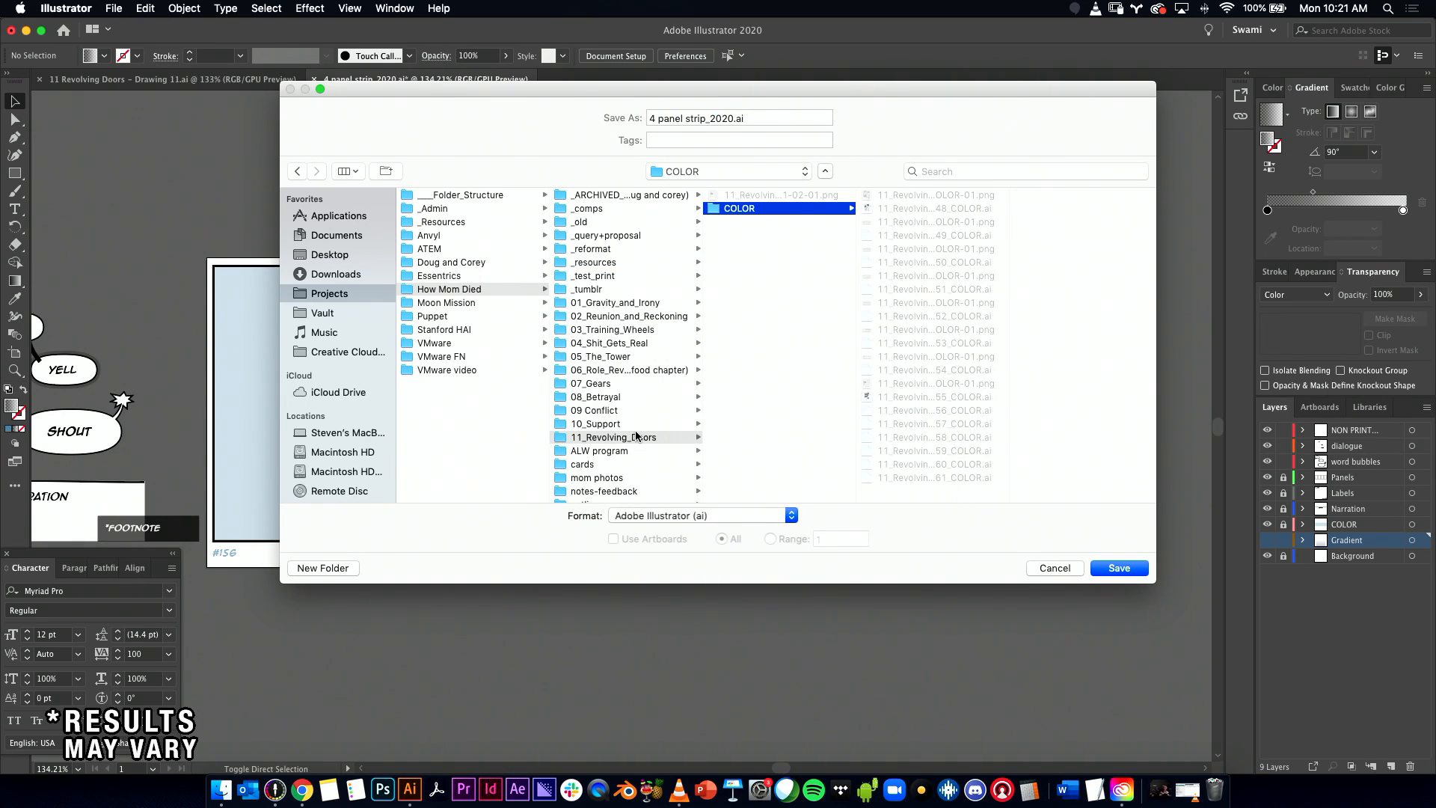
double_click(1015, 499)
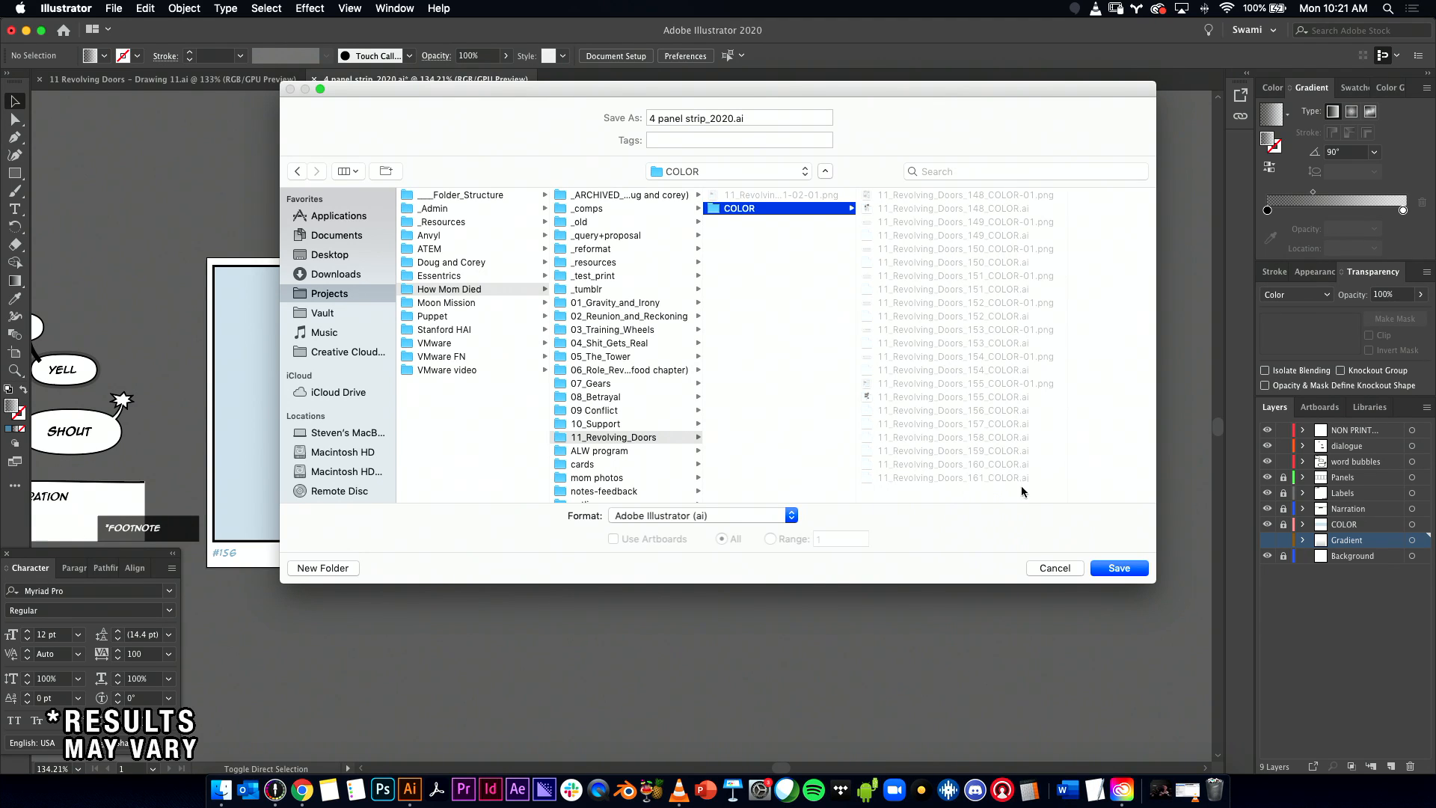
click(983, 412)
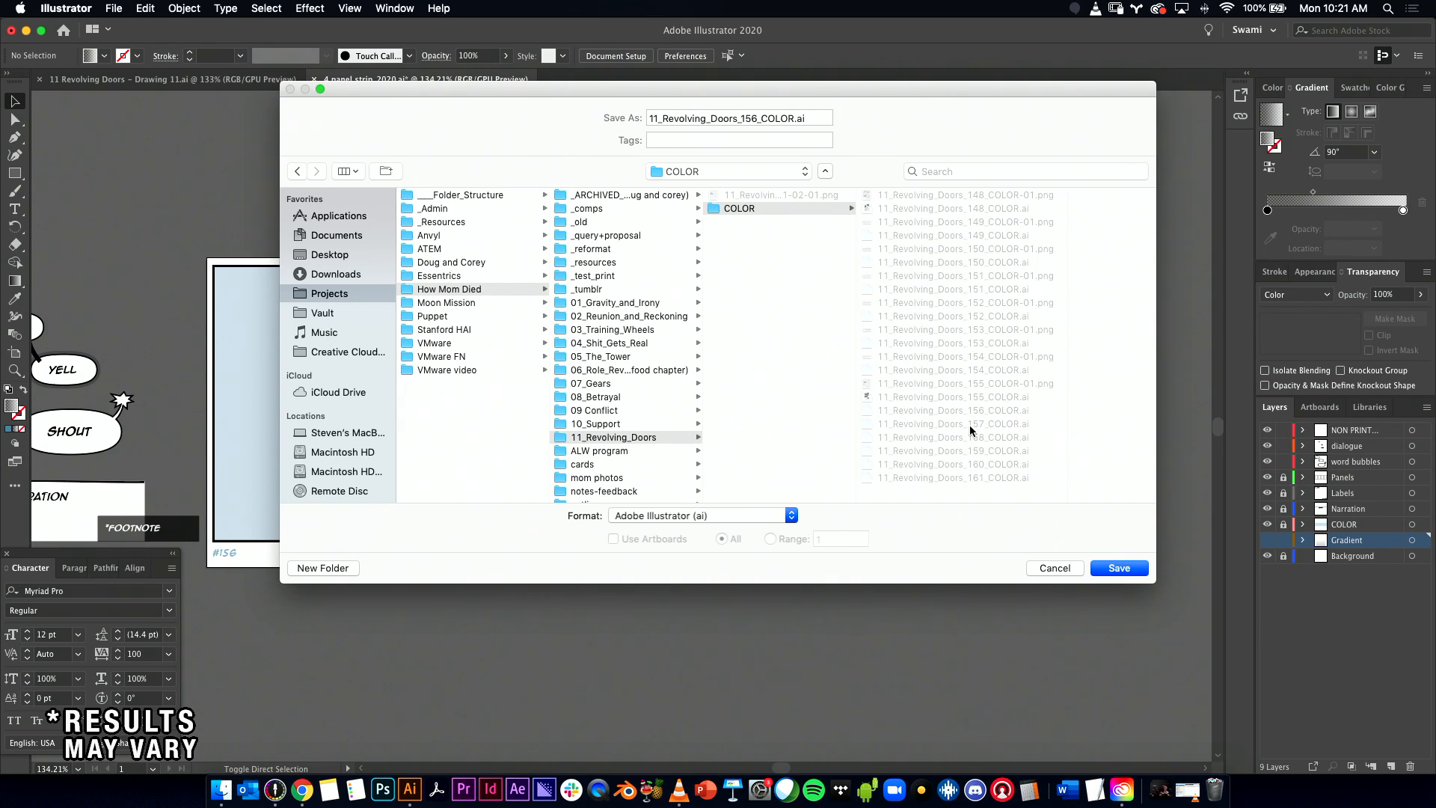
click(1058, 568)
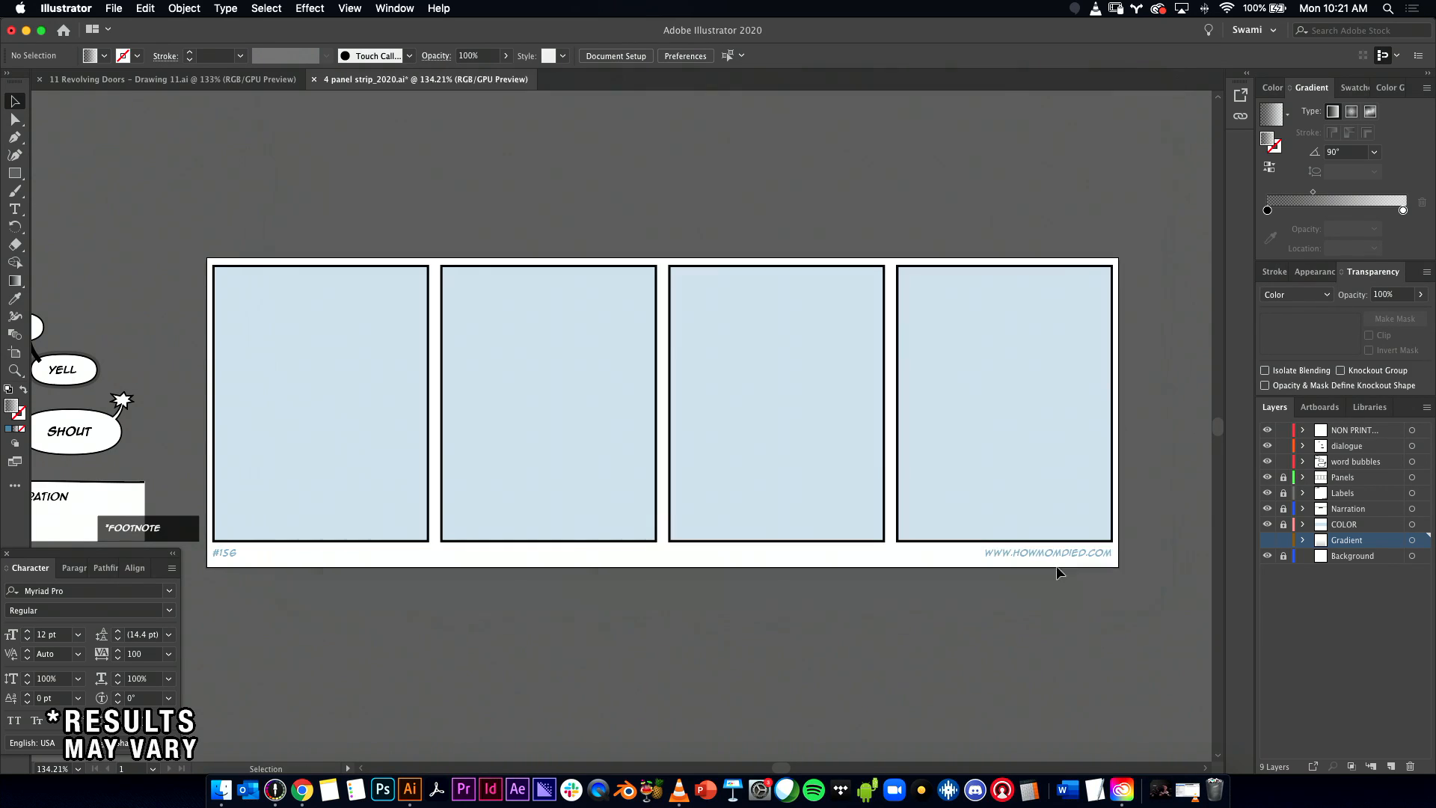
Step: Switch to Finder, preview the 155 and 156 COLOR.ai files in 11_Revolving_Doors' COLOR folder, and return to Illustrator
click(222, 790)
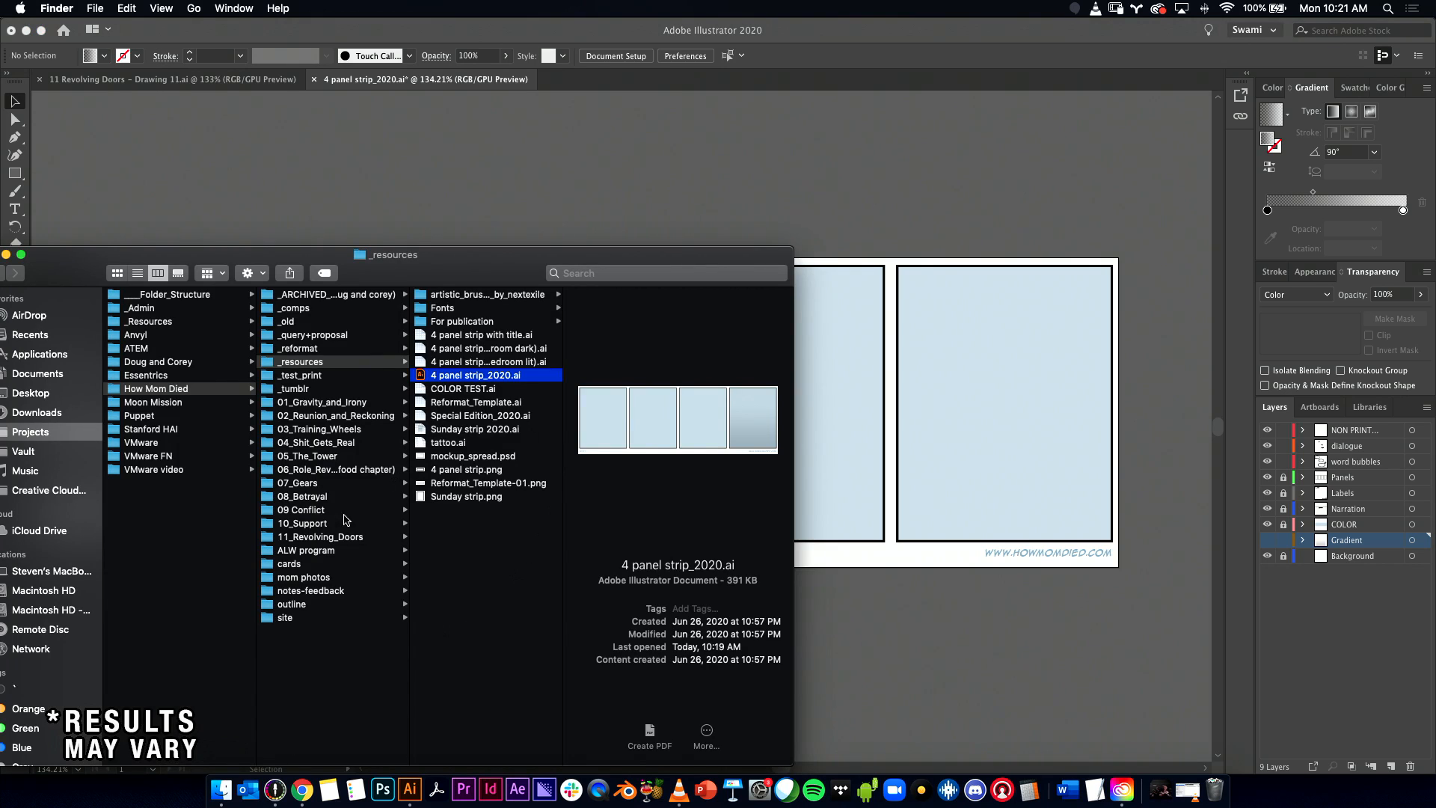
click(328, 537)
click(486, 296)
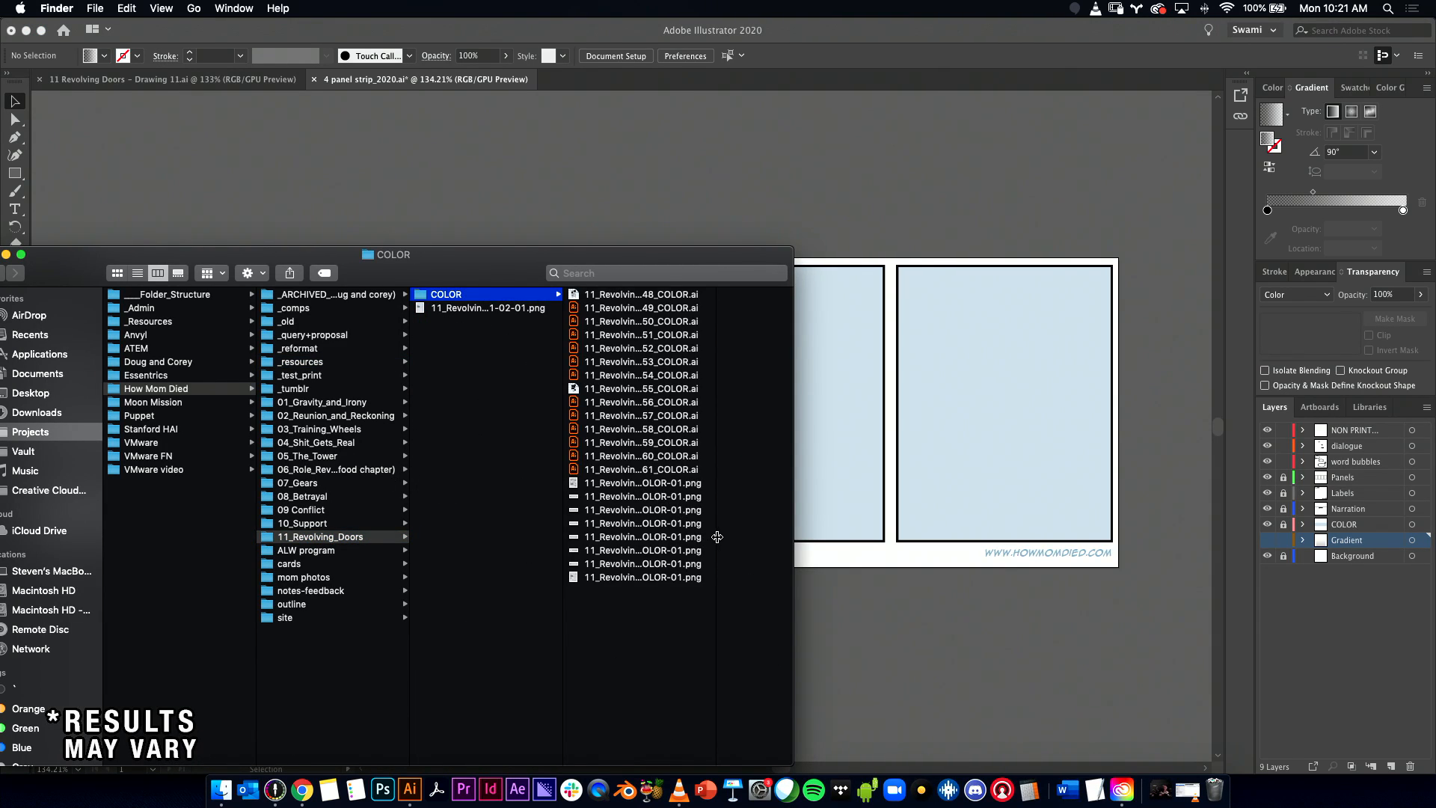
drag(793, 544, 844, 540)
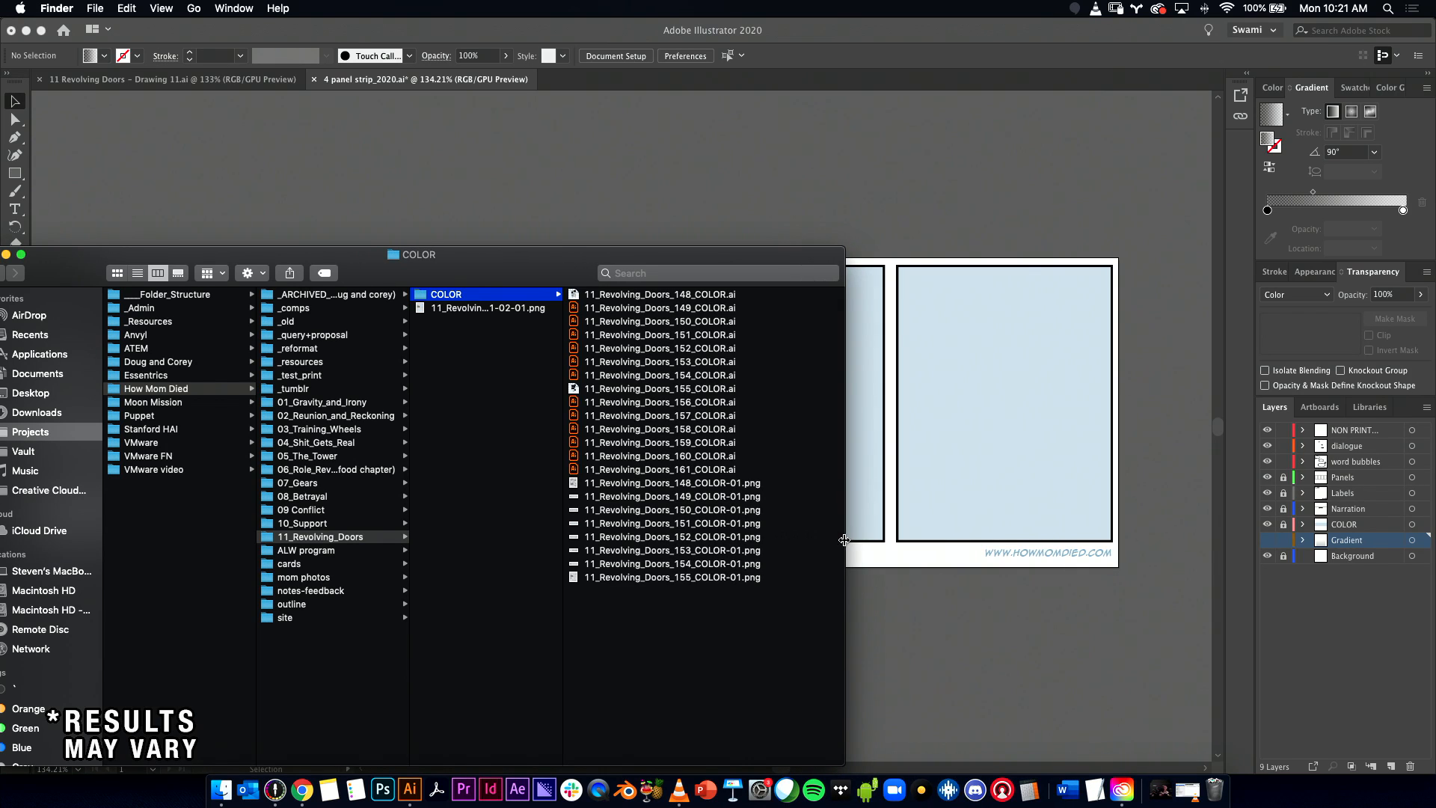
click(696, 387)
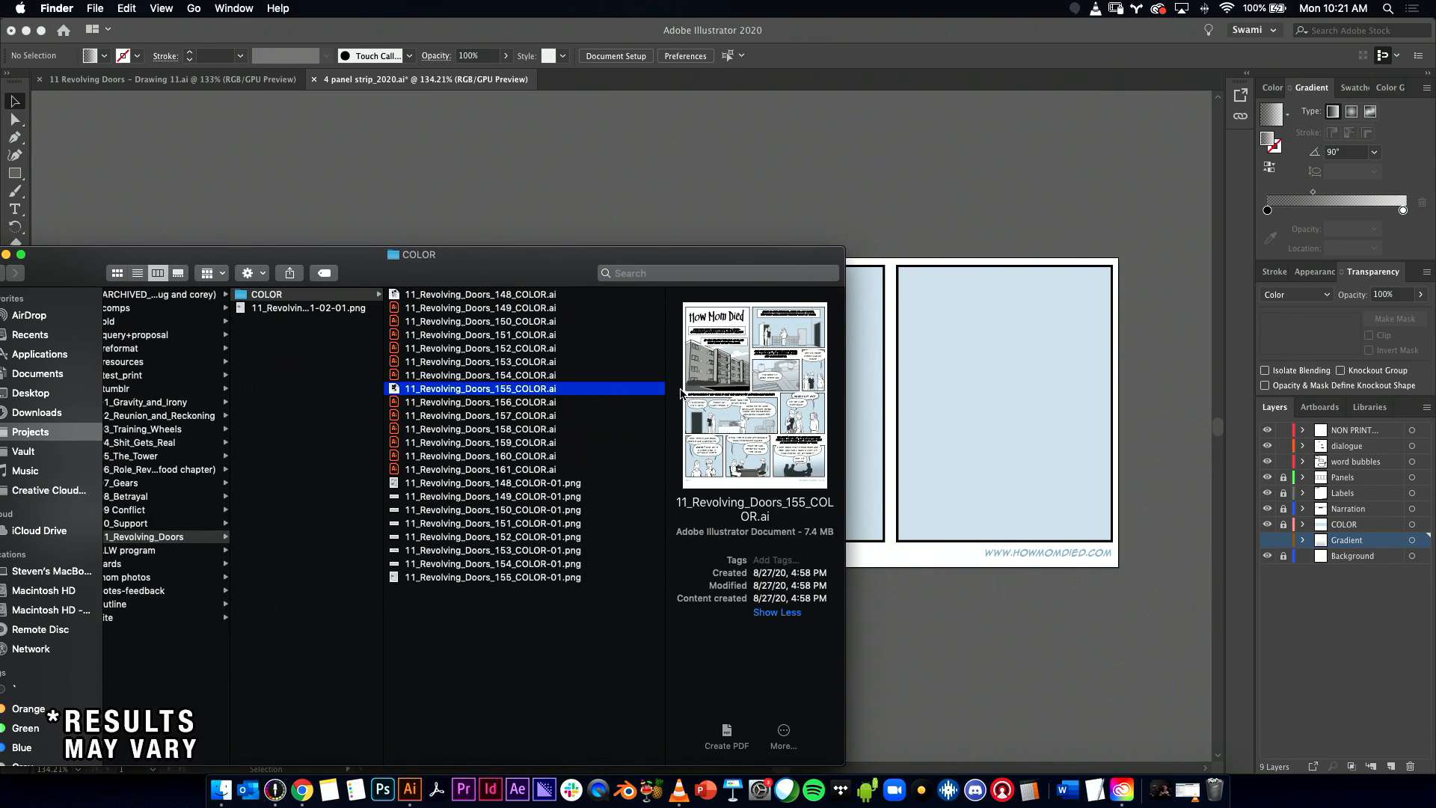
click(524, 405)
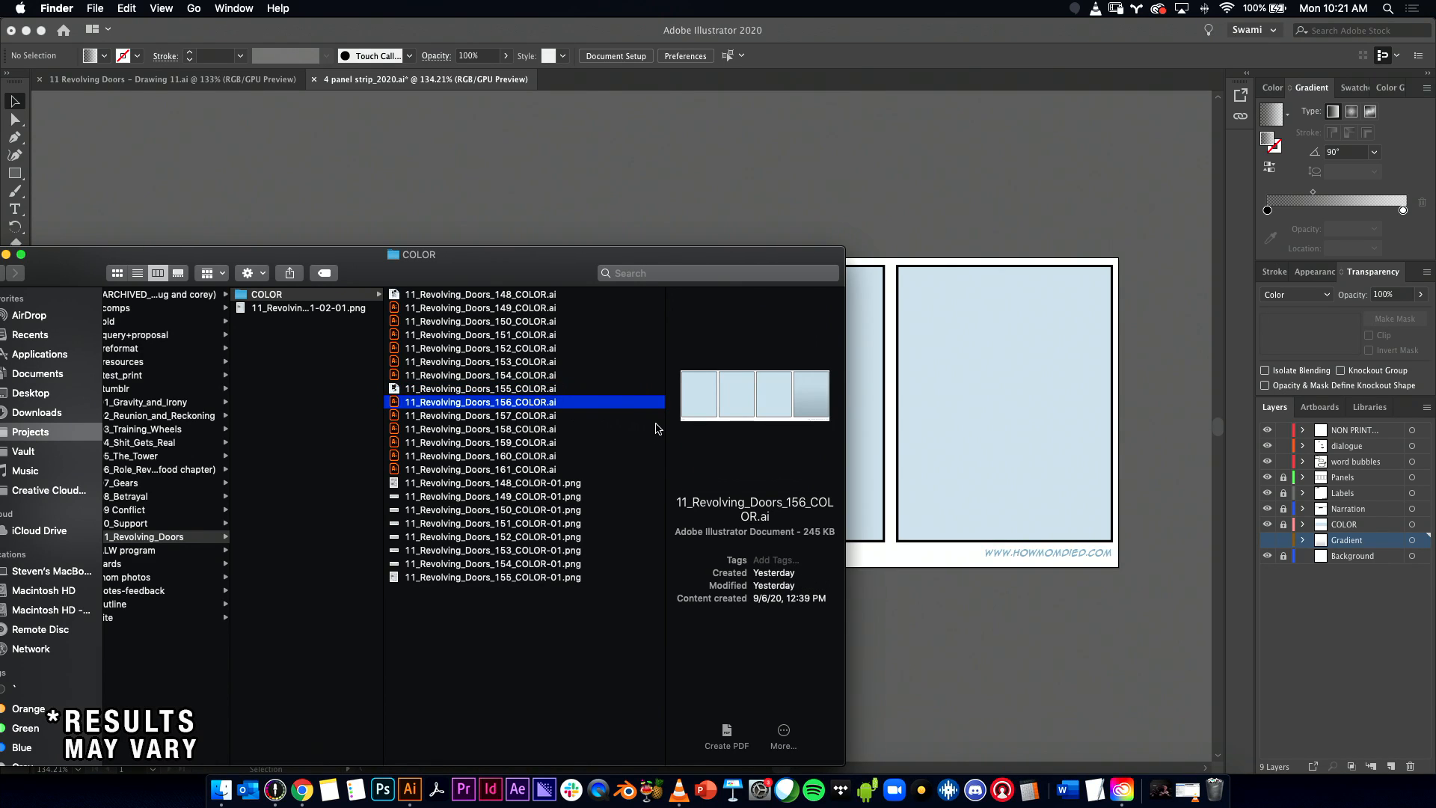
click(641, 153)
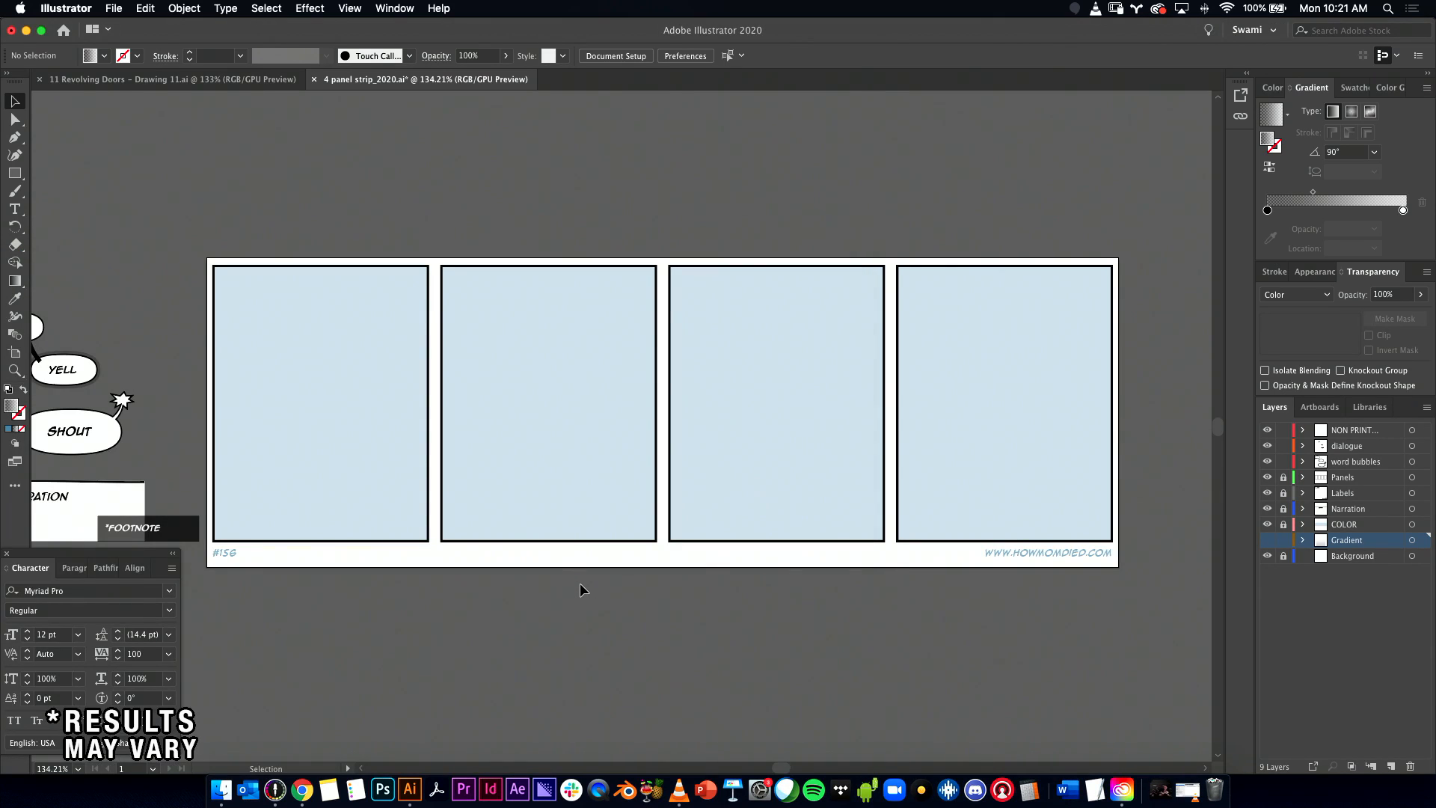
Step: Save the template as 11_Revolving_Doors_156_COLOR.ai in 11_Revolving_Doors' COLOR folder, replacing the existing file
key(super+shift+s)
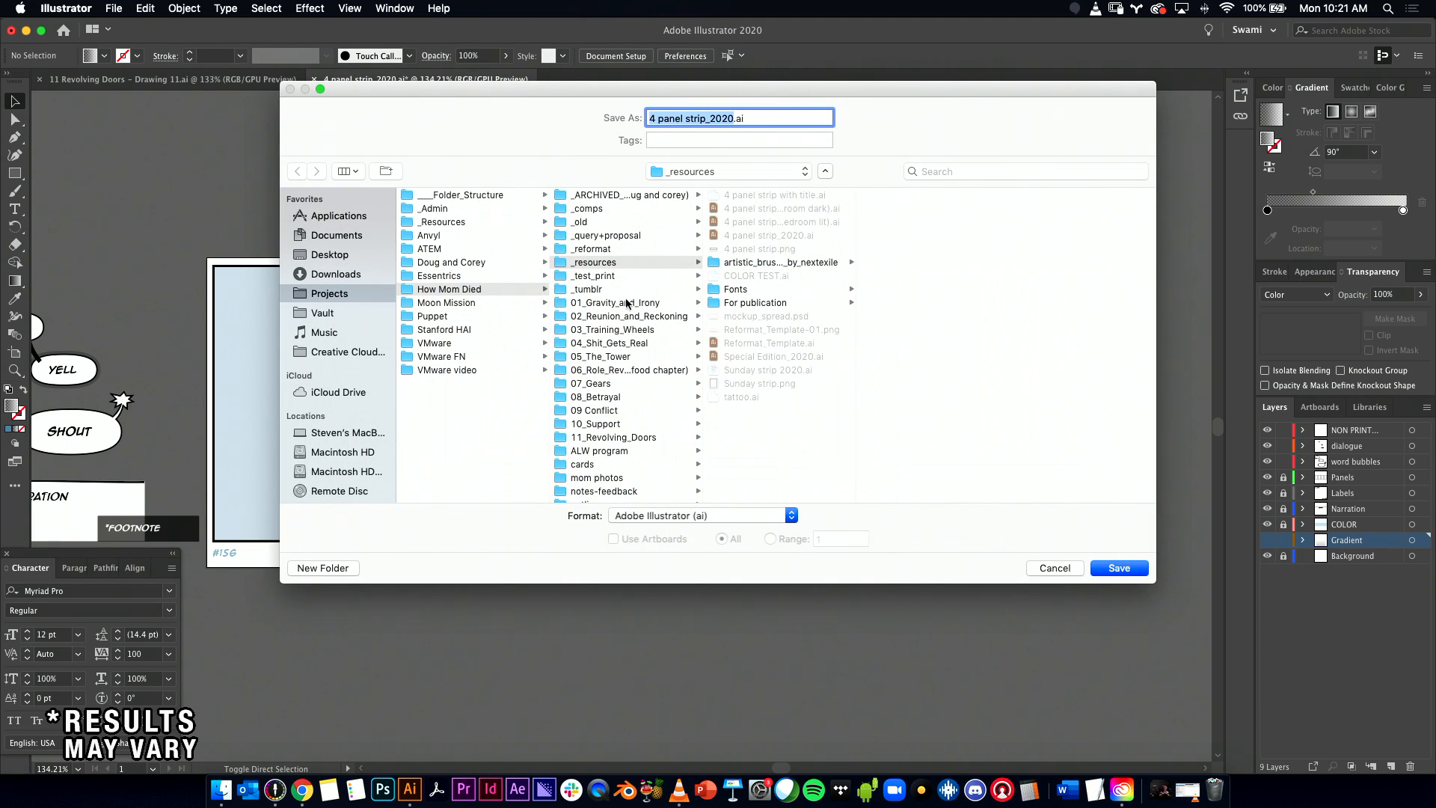
click(605, 435)
click(780, 210)
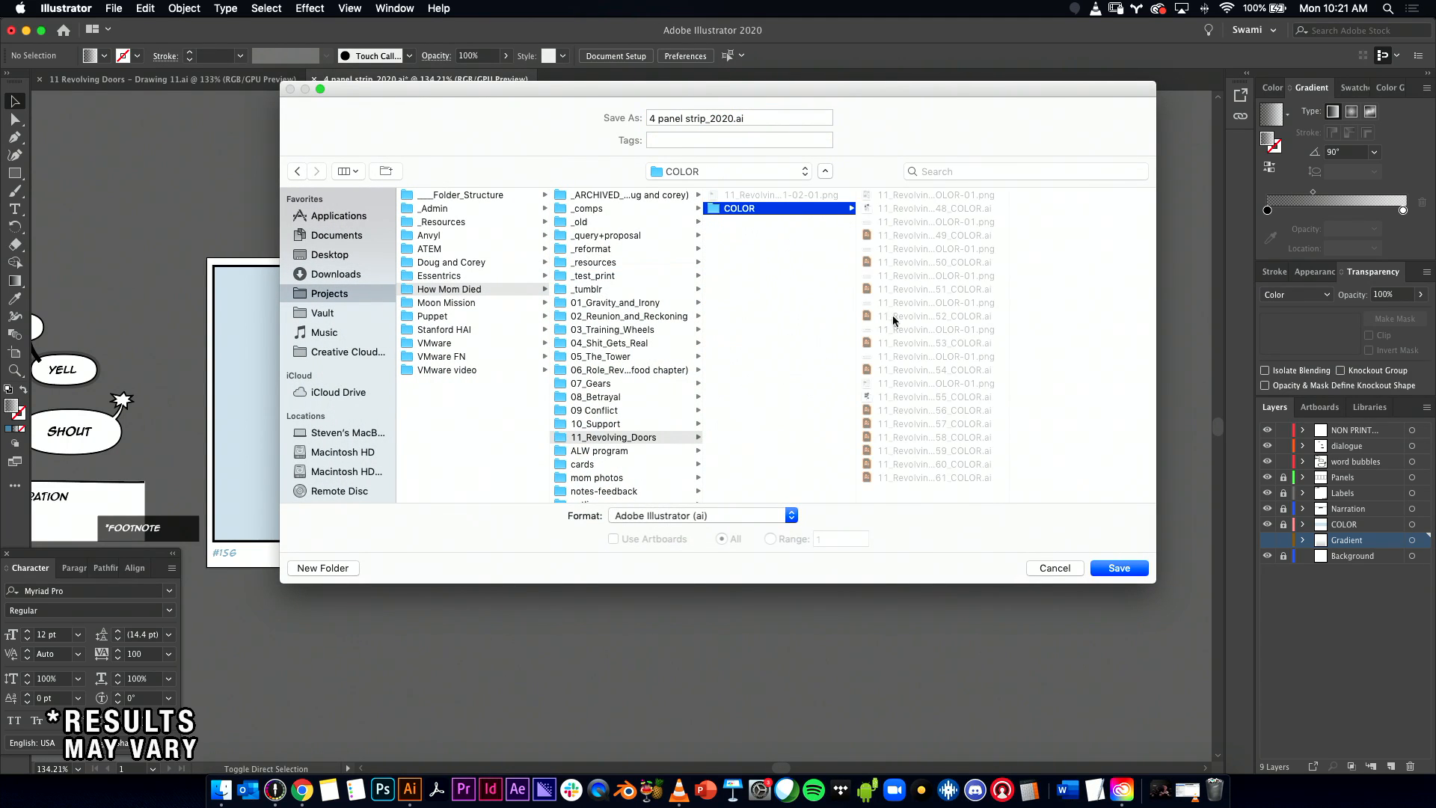
double_click(1009, 456)
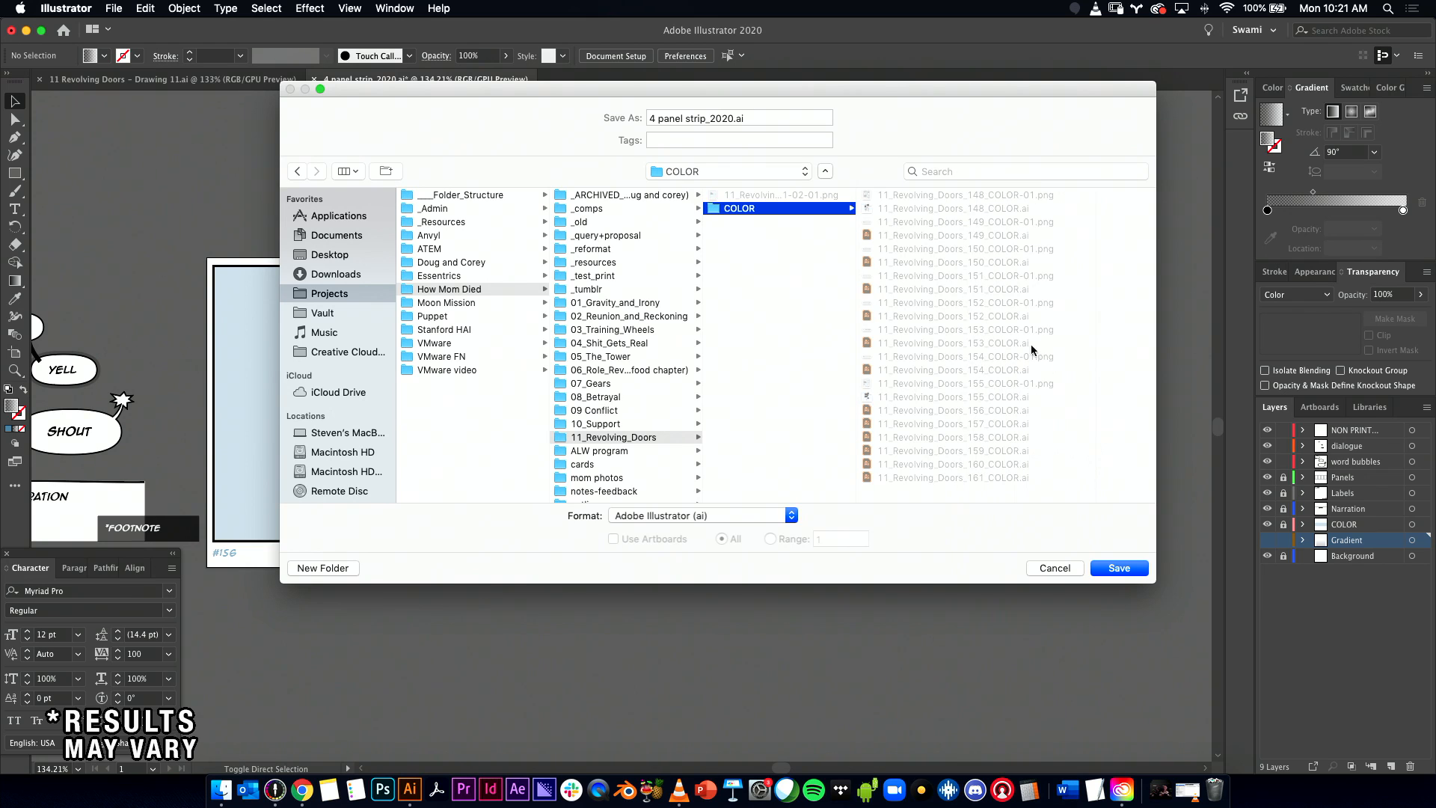
click(988, 411)
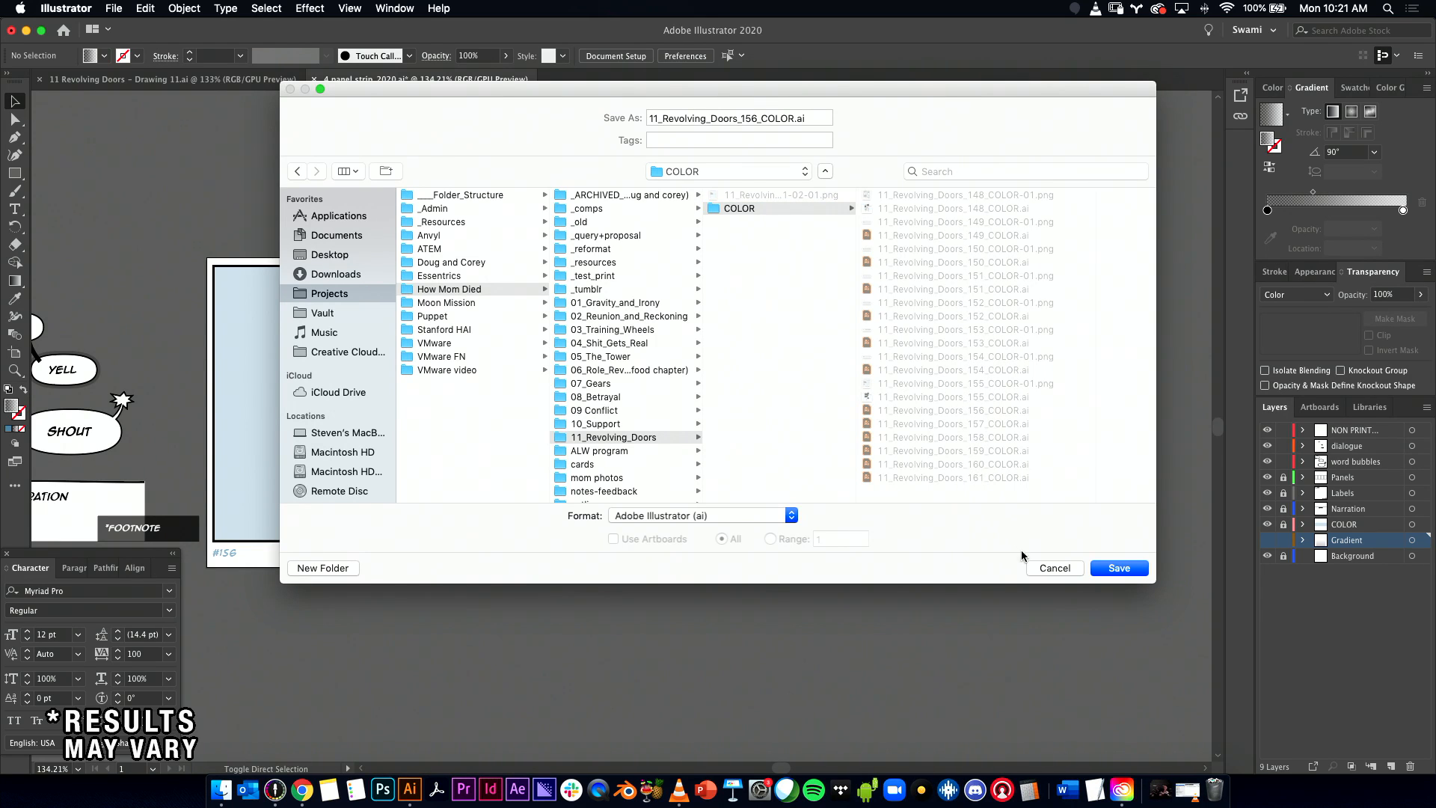
click(1122, 570)
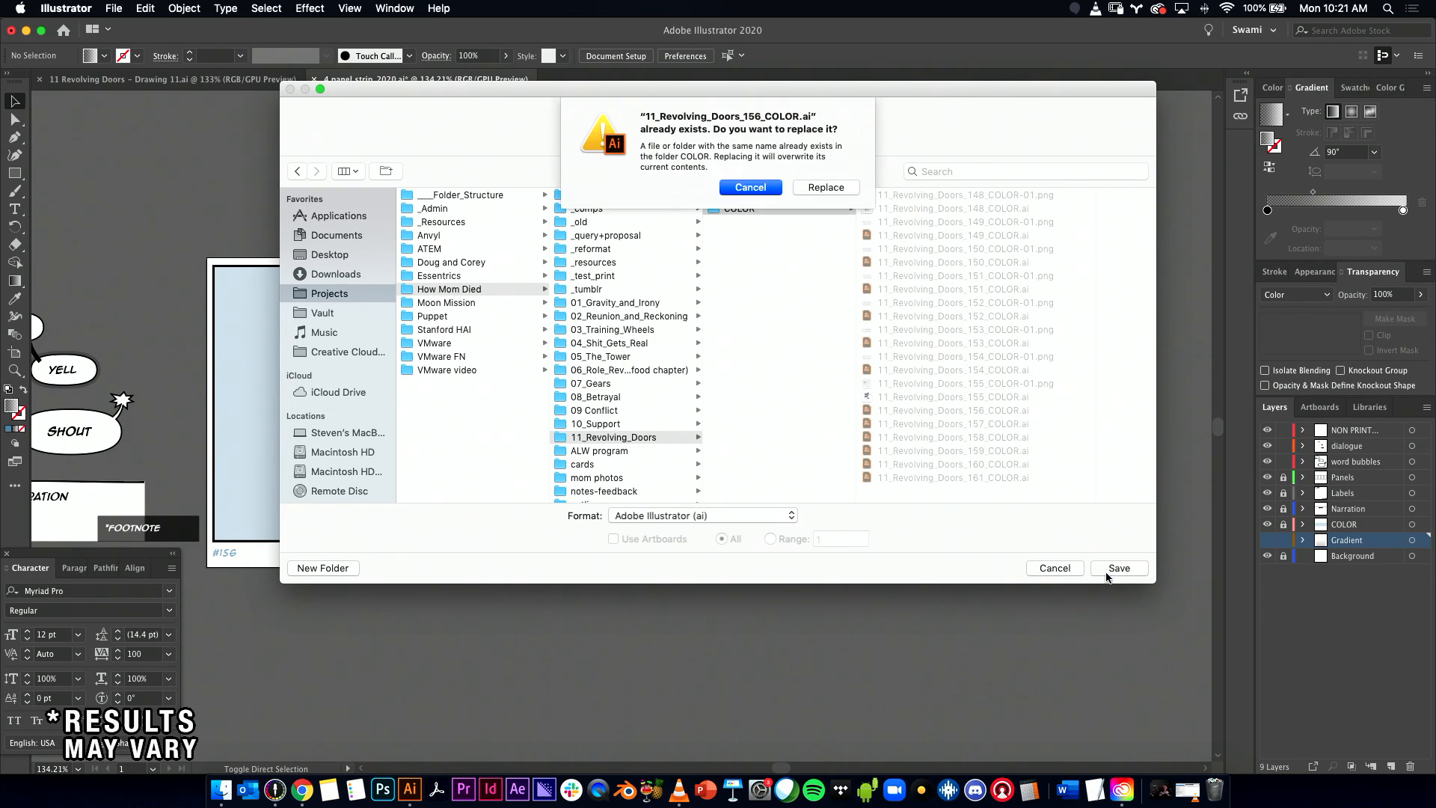
click(826, 188)
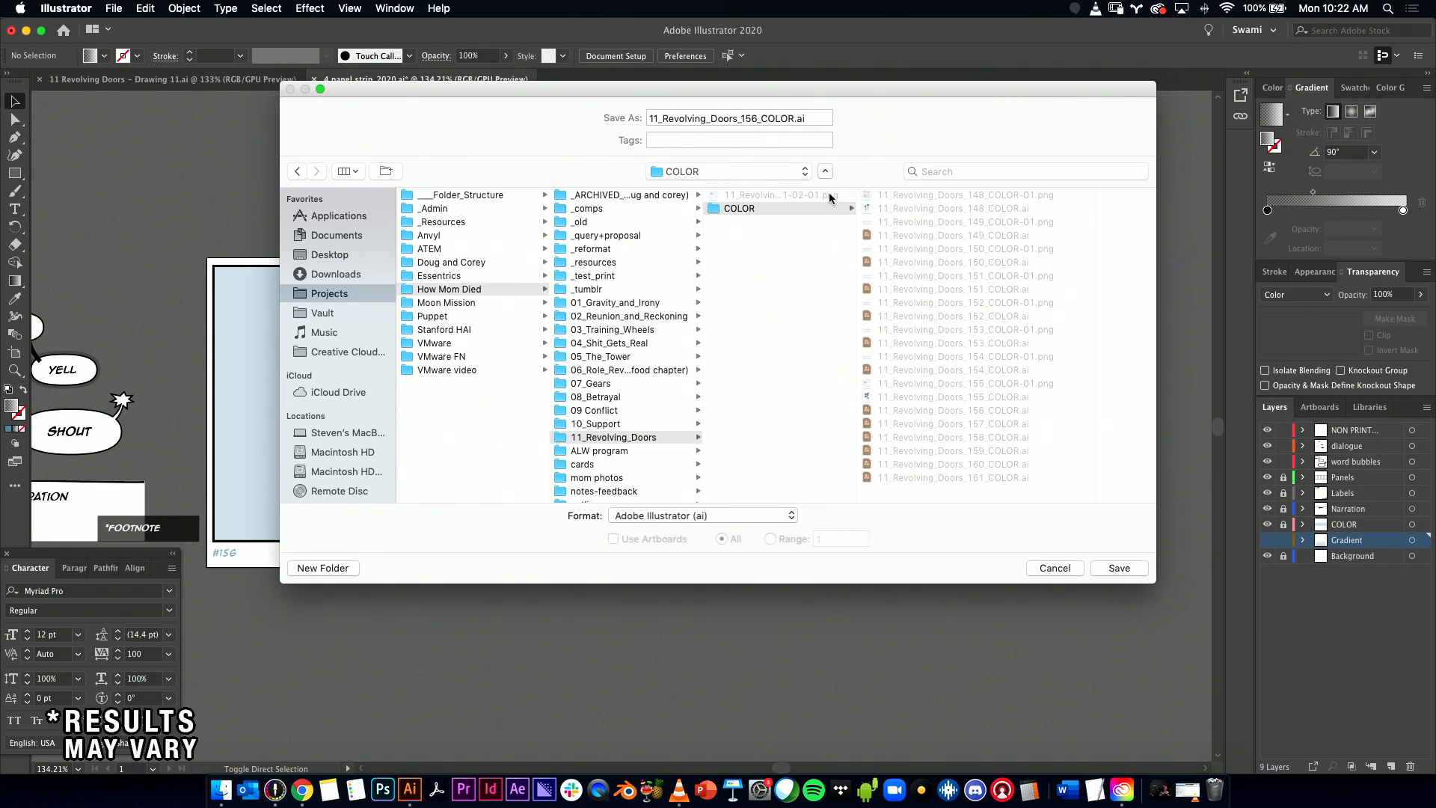
click(333, 547)
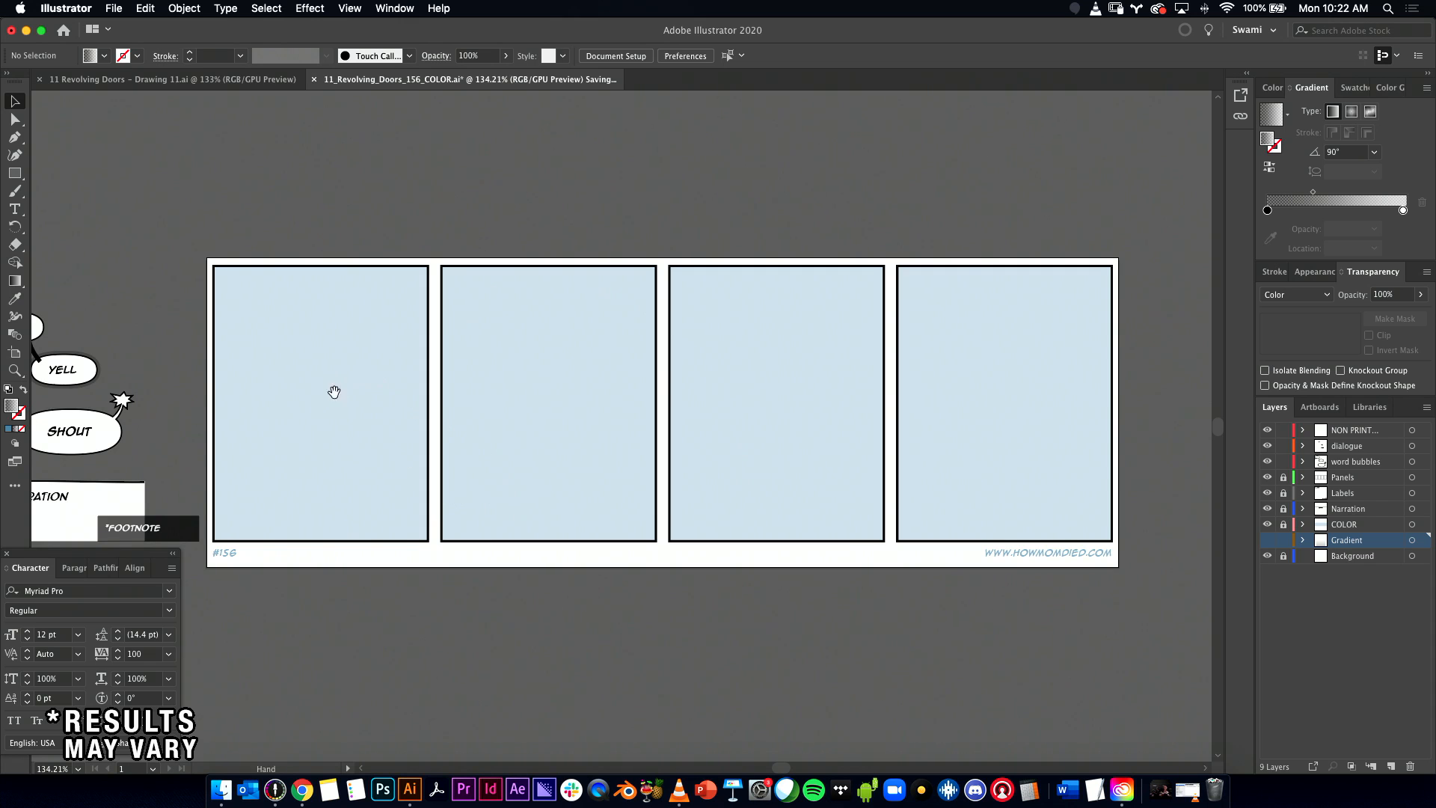
Step: Return to the Revolving Doors drawing and check the Image Layer's content by hiding and reshowing that layer
scroll(333, 387, up, 3)
drag(437, 397, 350, 345)
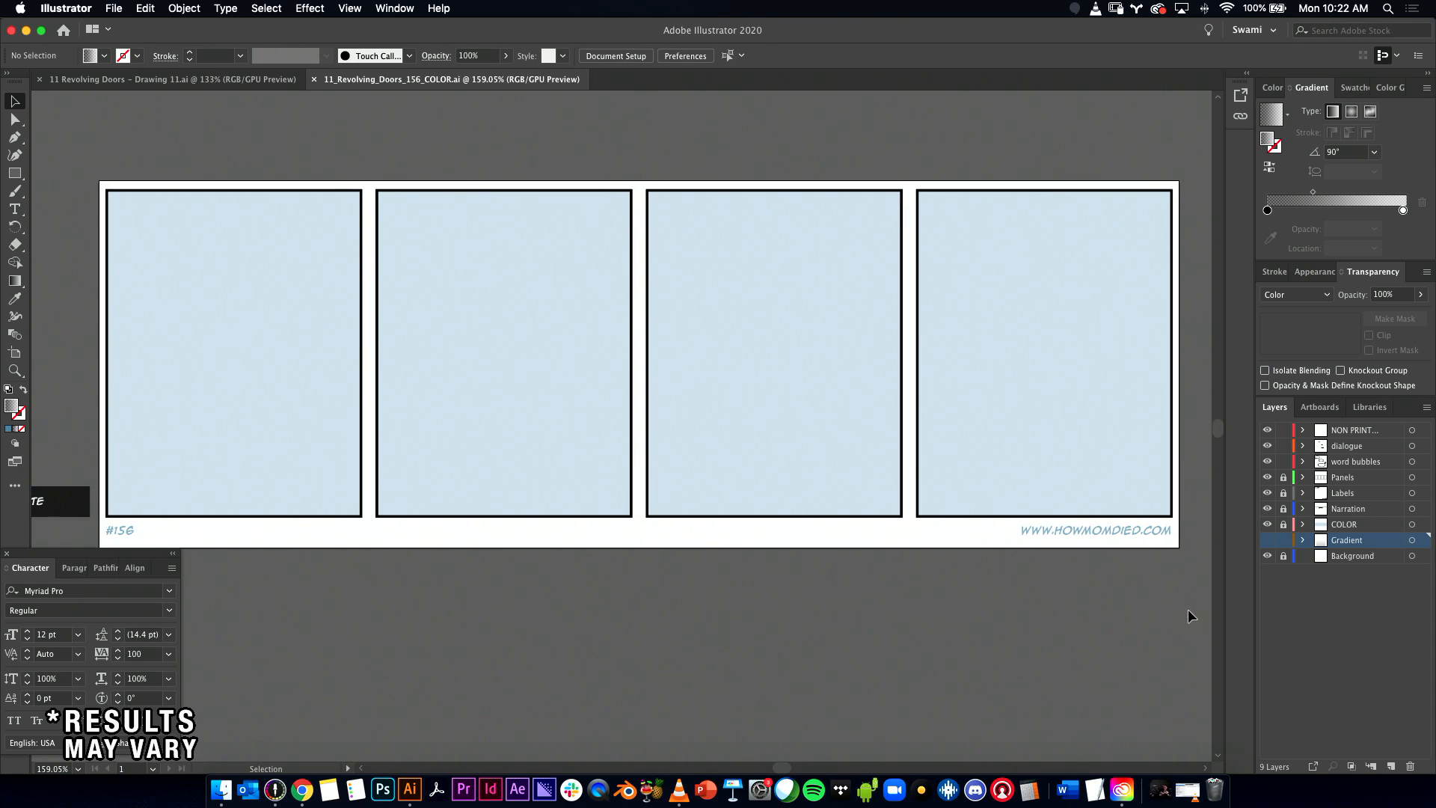
click(228, 81)
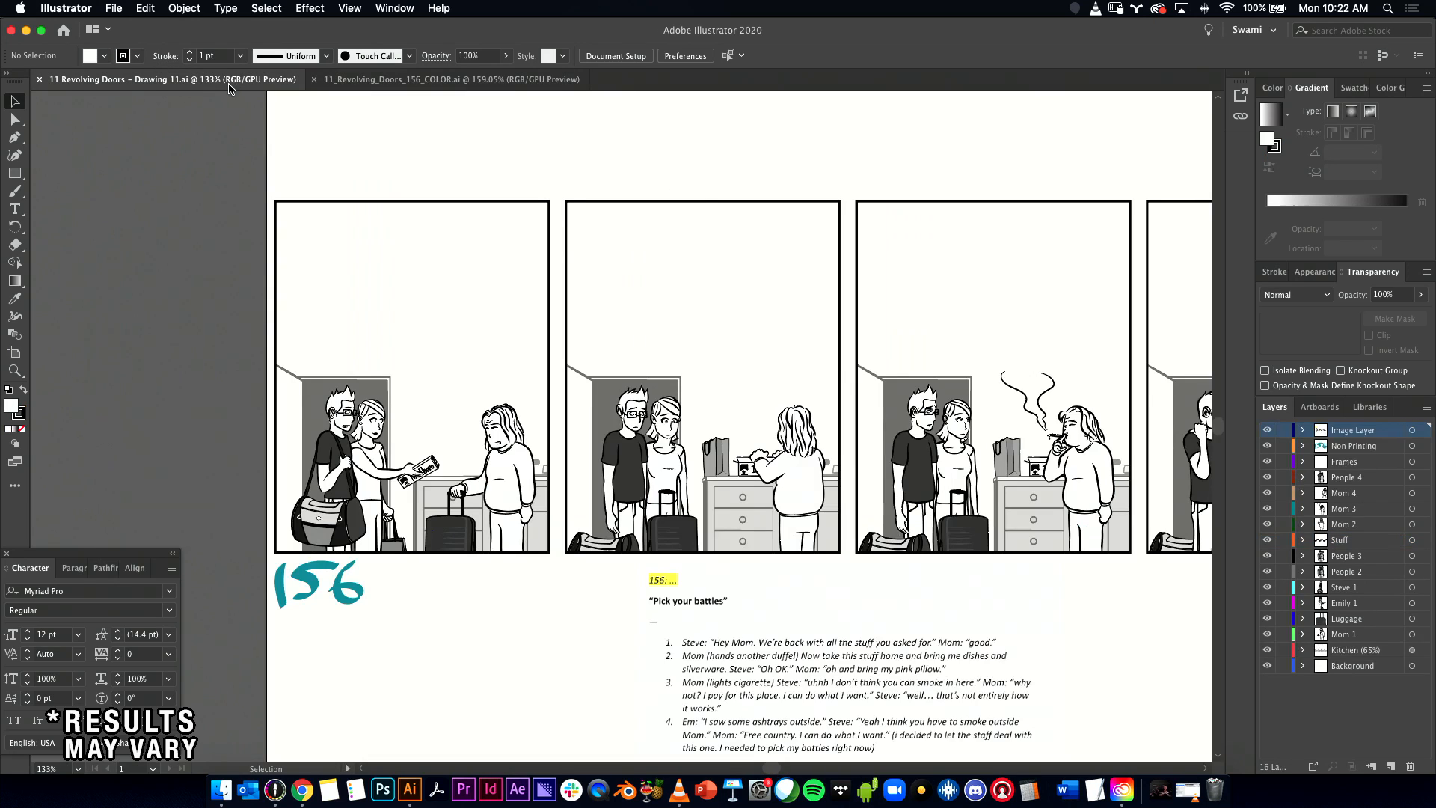
scroll(1215, 546, down, 4)
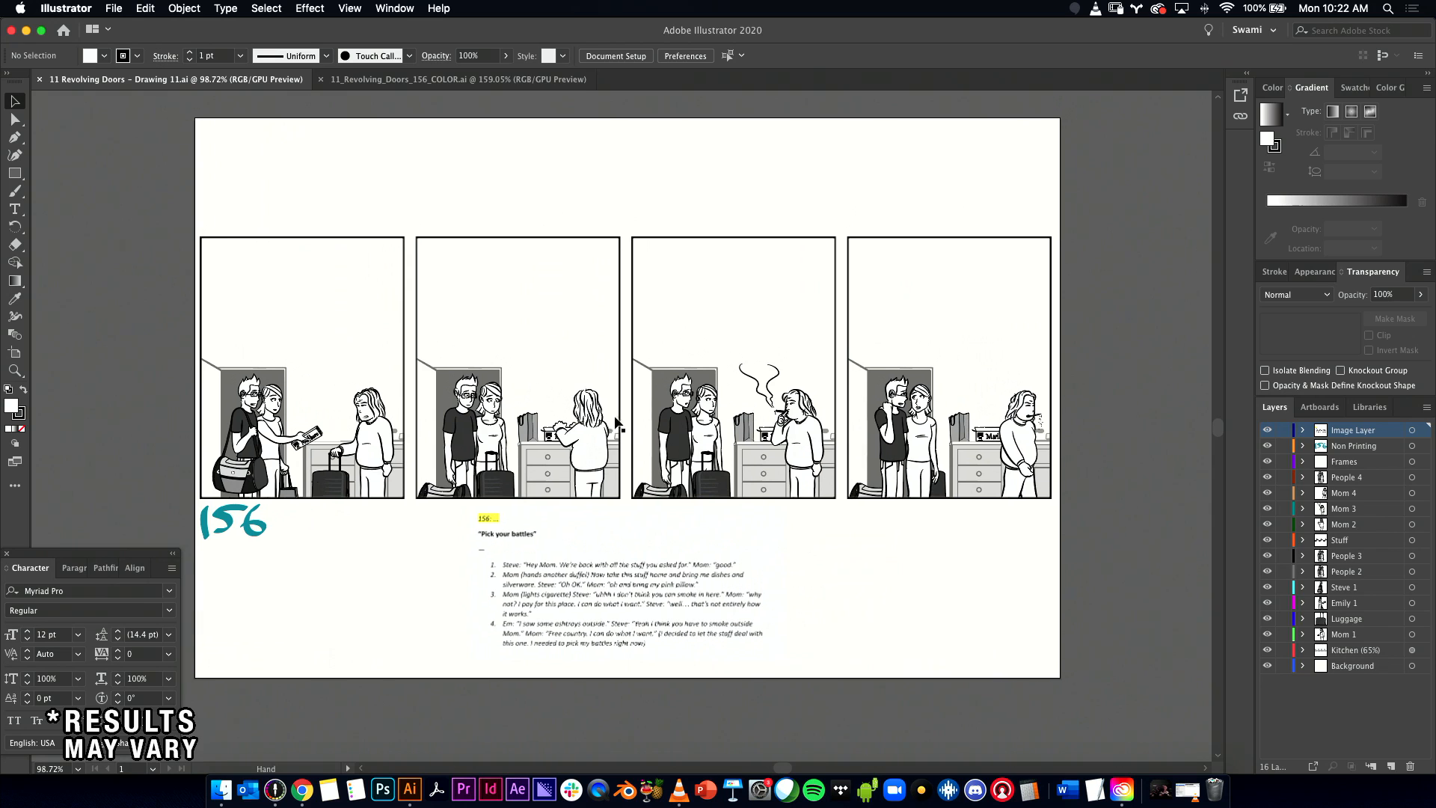
click(1266, 431)
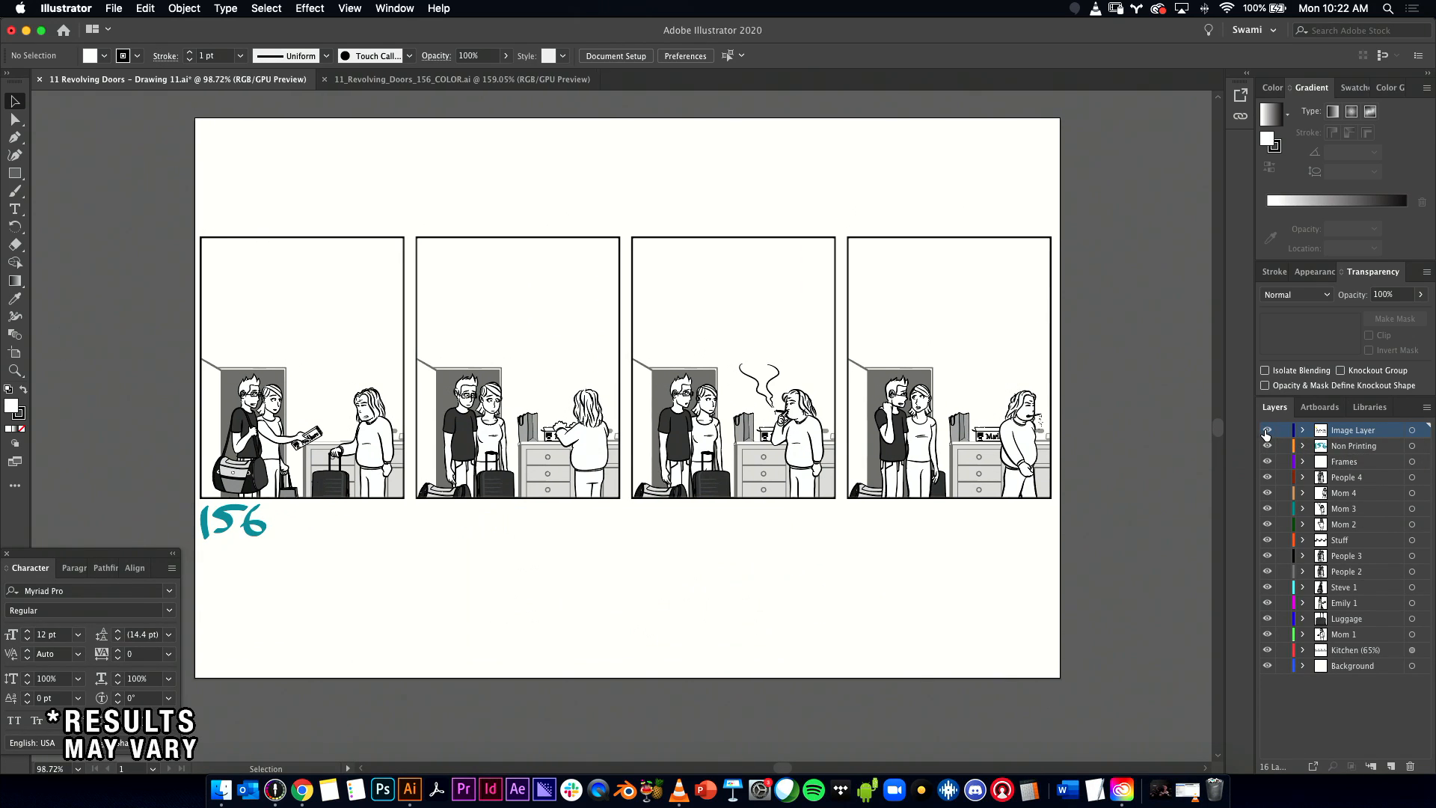
click(1267, 431)
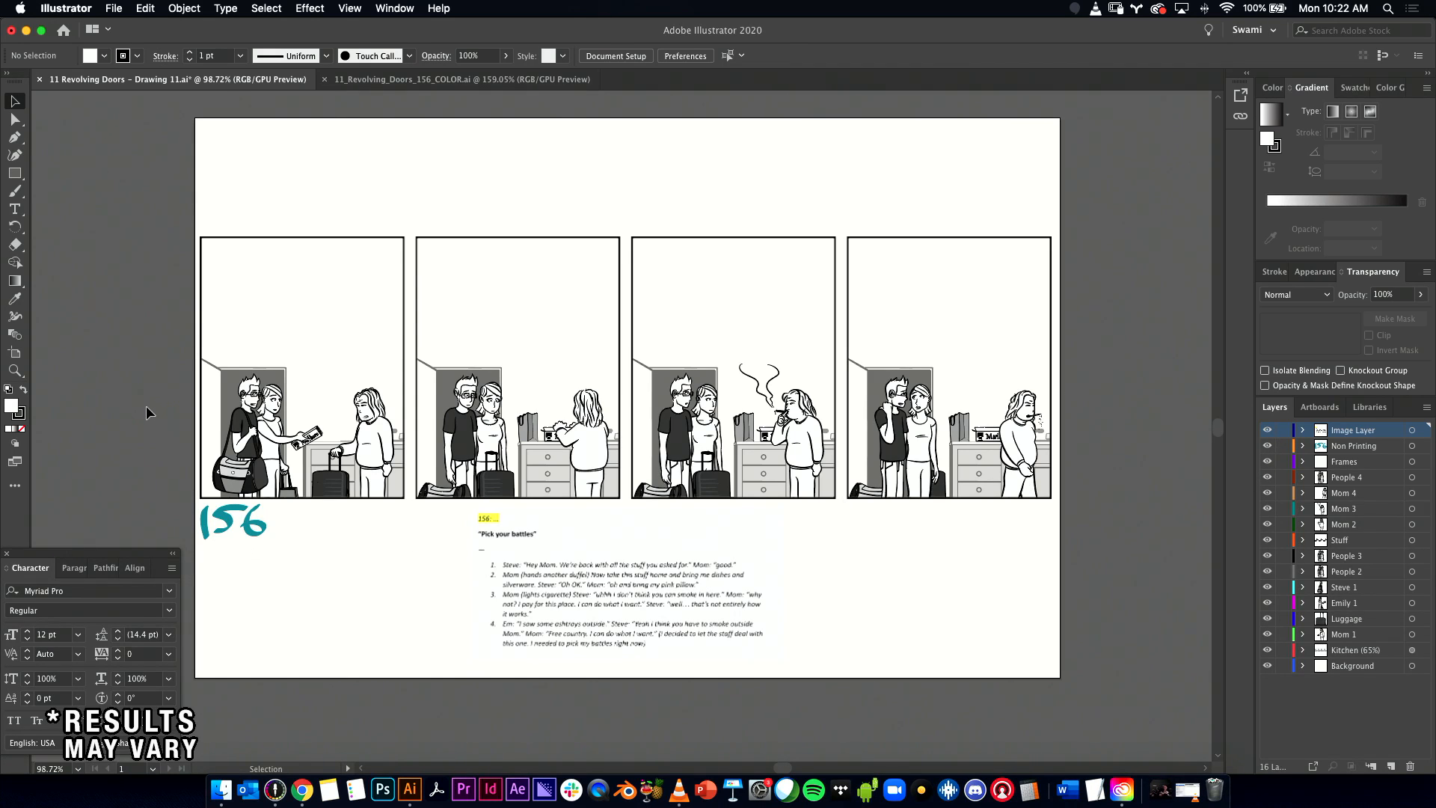
Step: Try moving the panel frames image away from the strip 156 artwork, and undo the move
key(super+a)
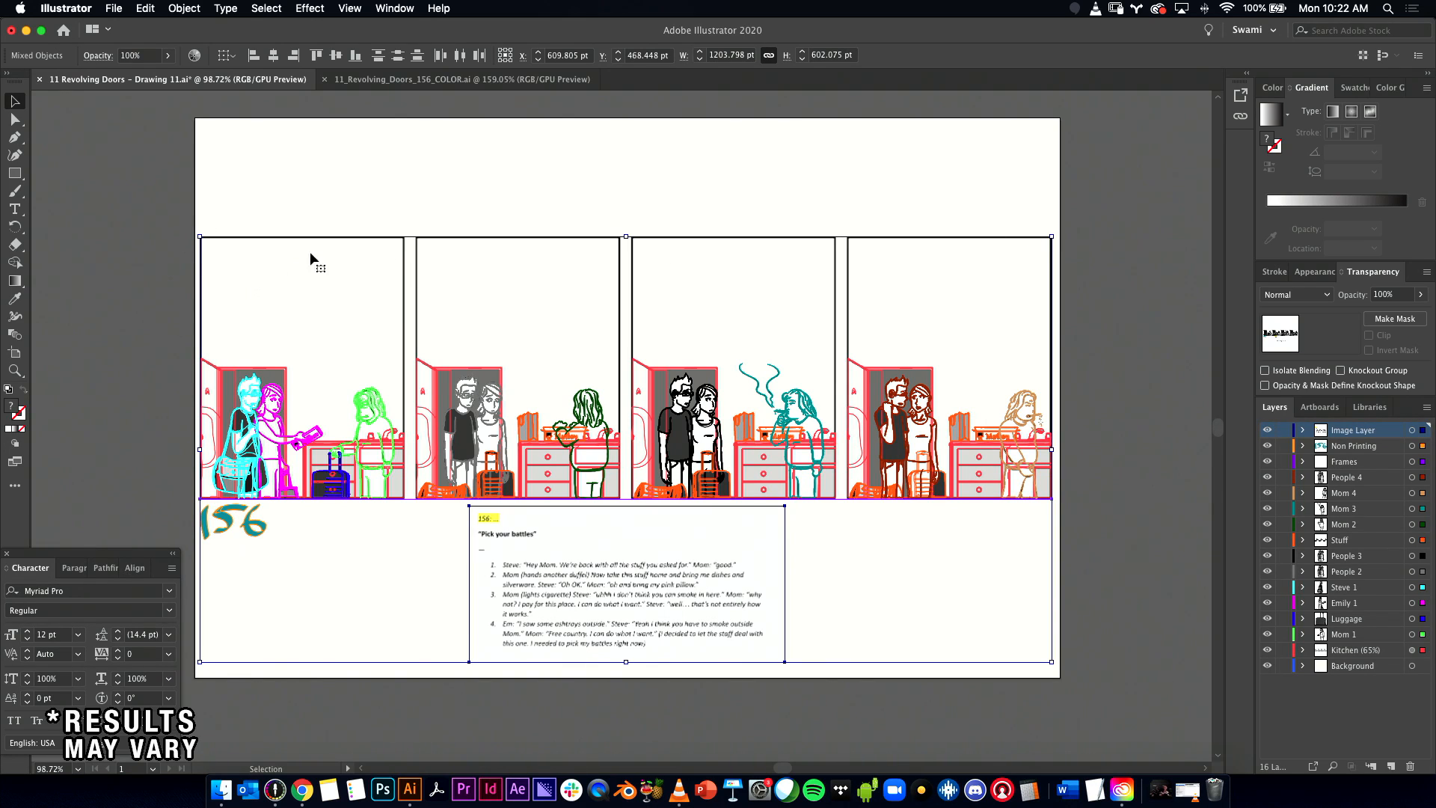
click(451, 188)
drag(464, 393, 1082, 155)
key(super+z)
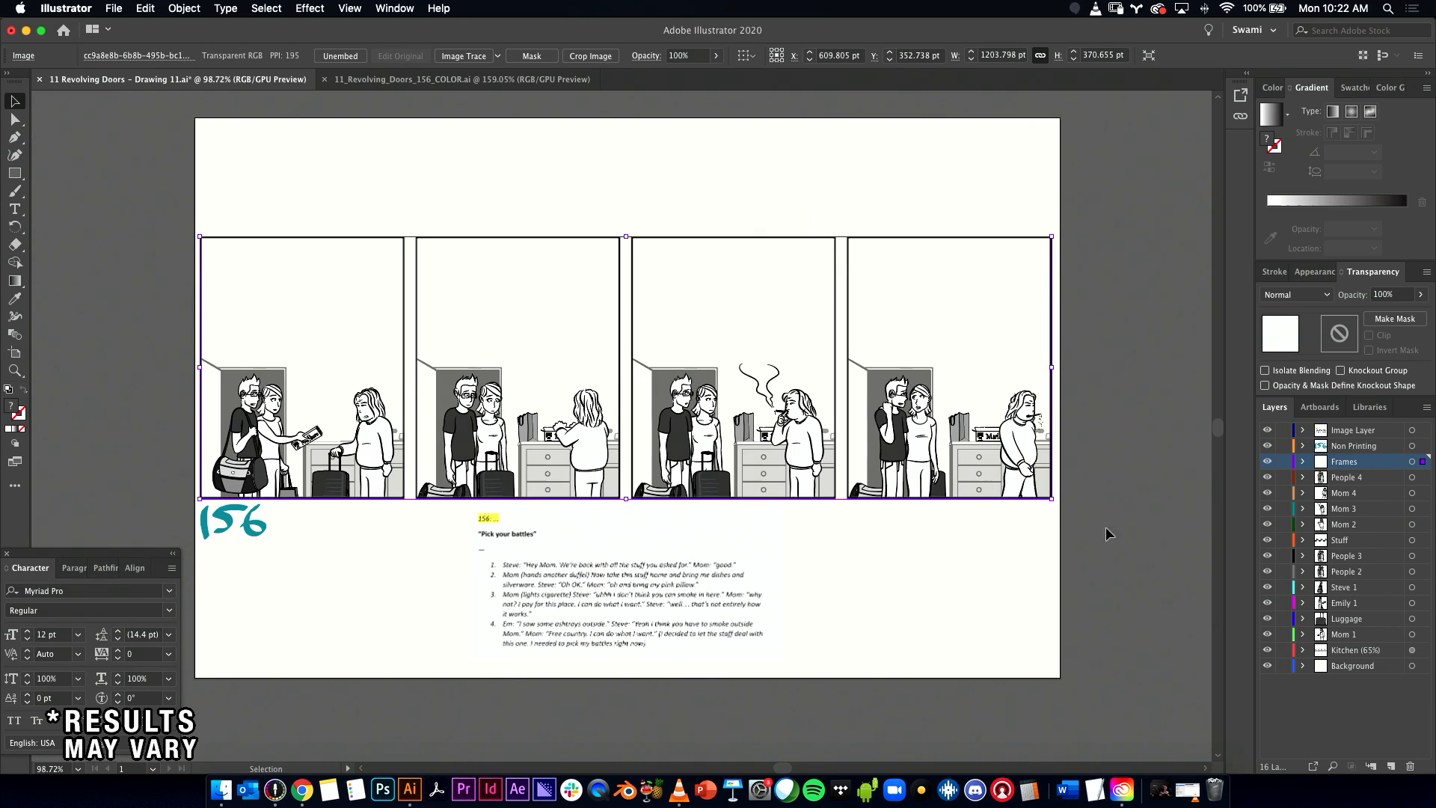
click(1102, 289)
Step: Delete the handwritten 156 below the first panel and remove the emptied Non Printing layer
key(super+a)
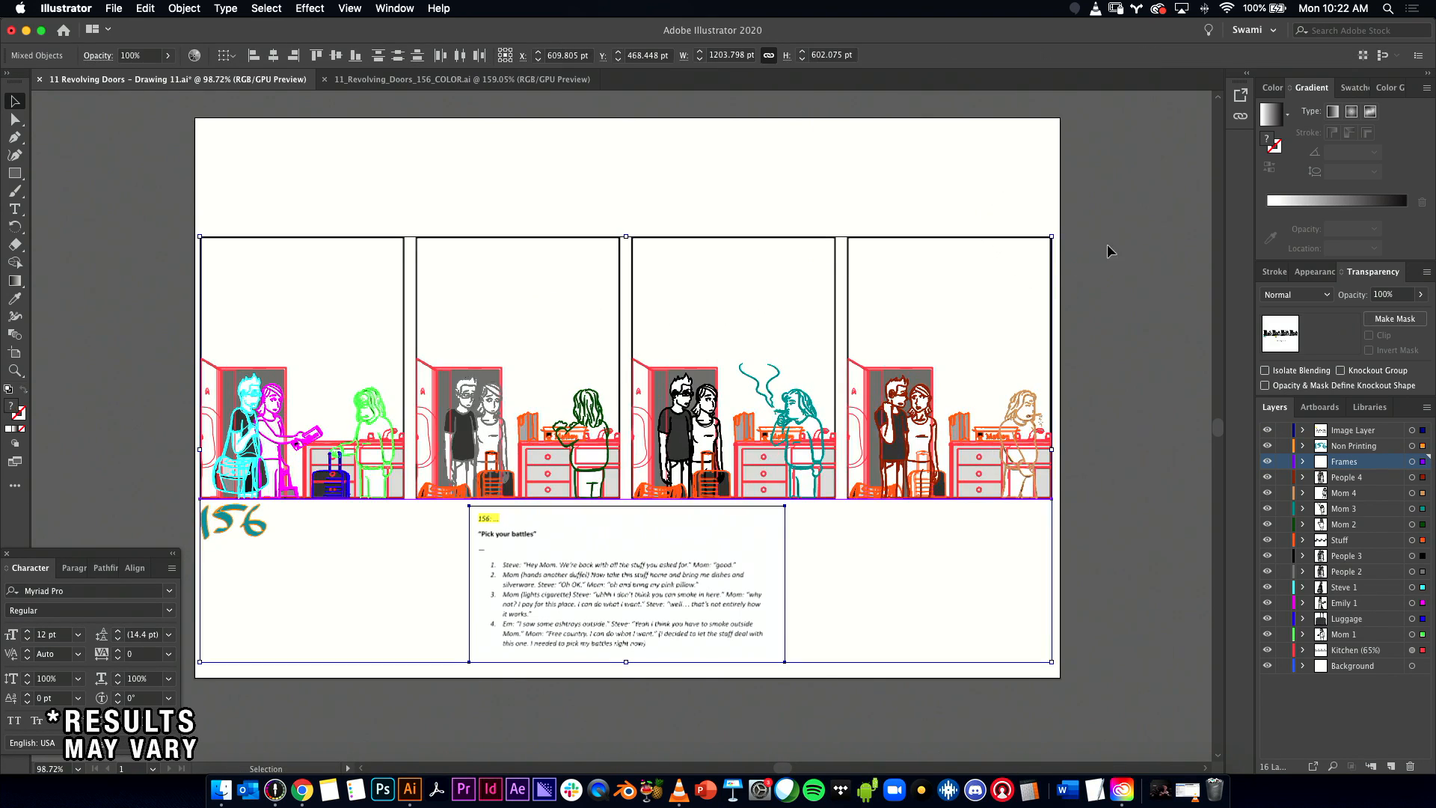
key(super+space)
click(1057, 496)
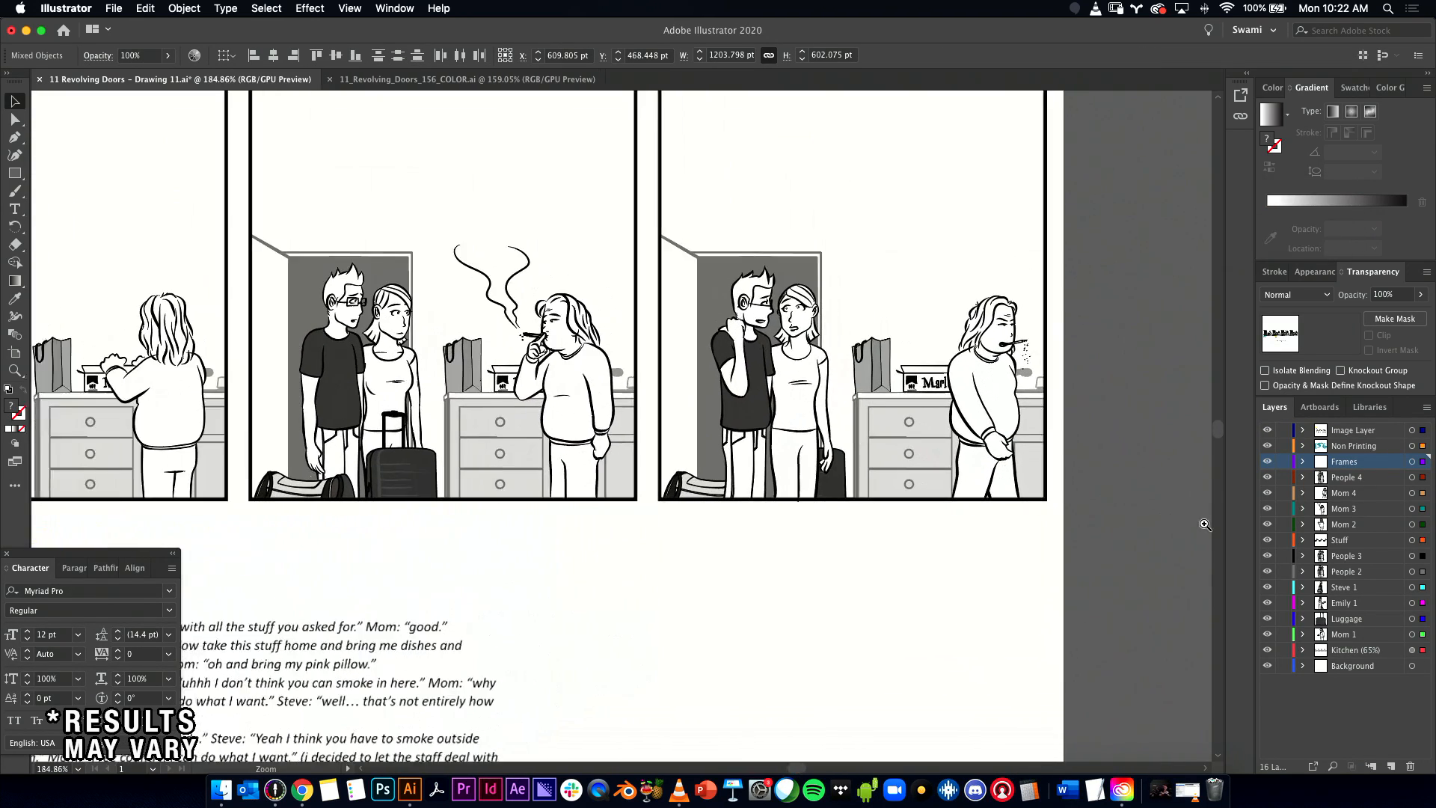
drag(1063, 531, 827, 430)
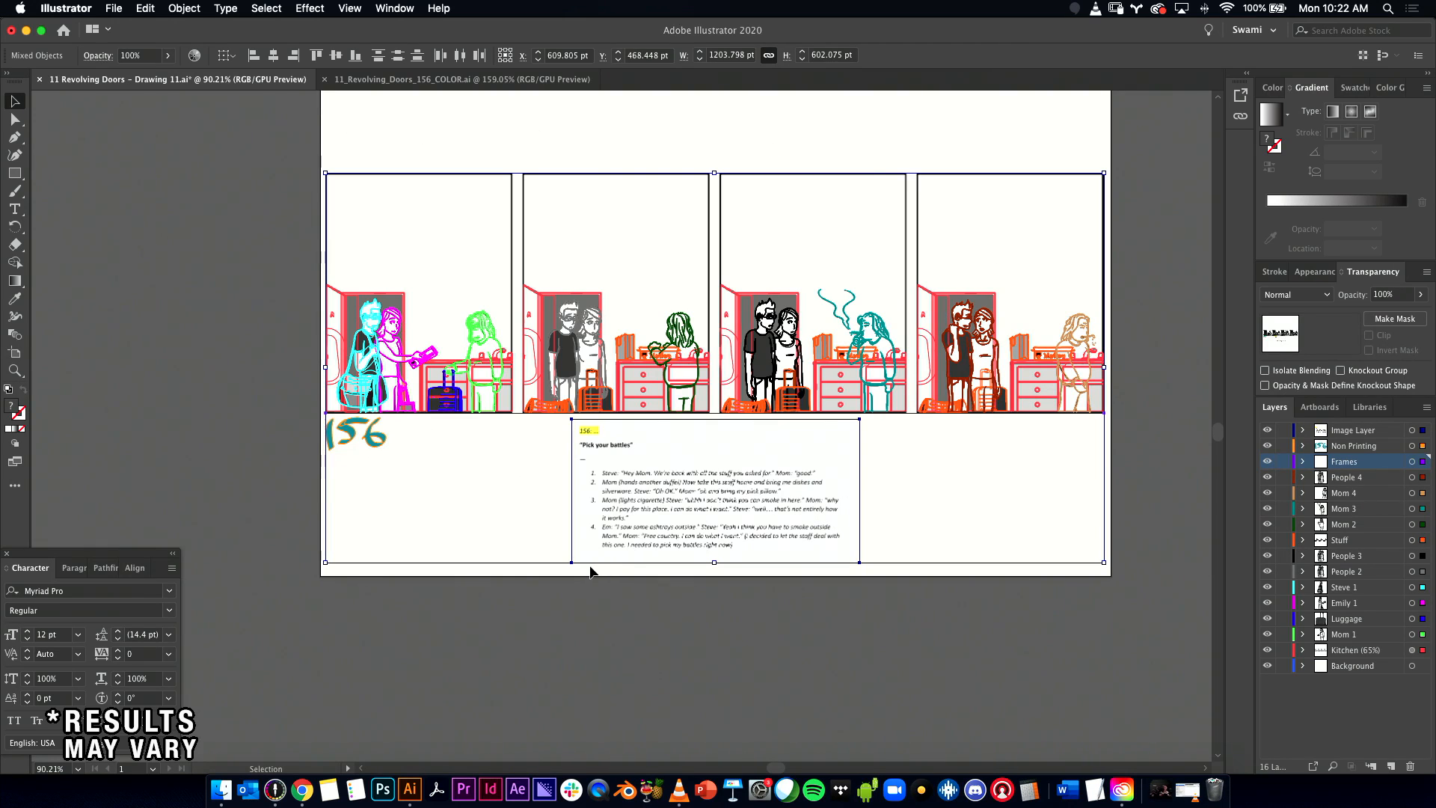
click(273, 443)
drag(274, 443, 421, 422)
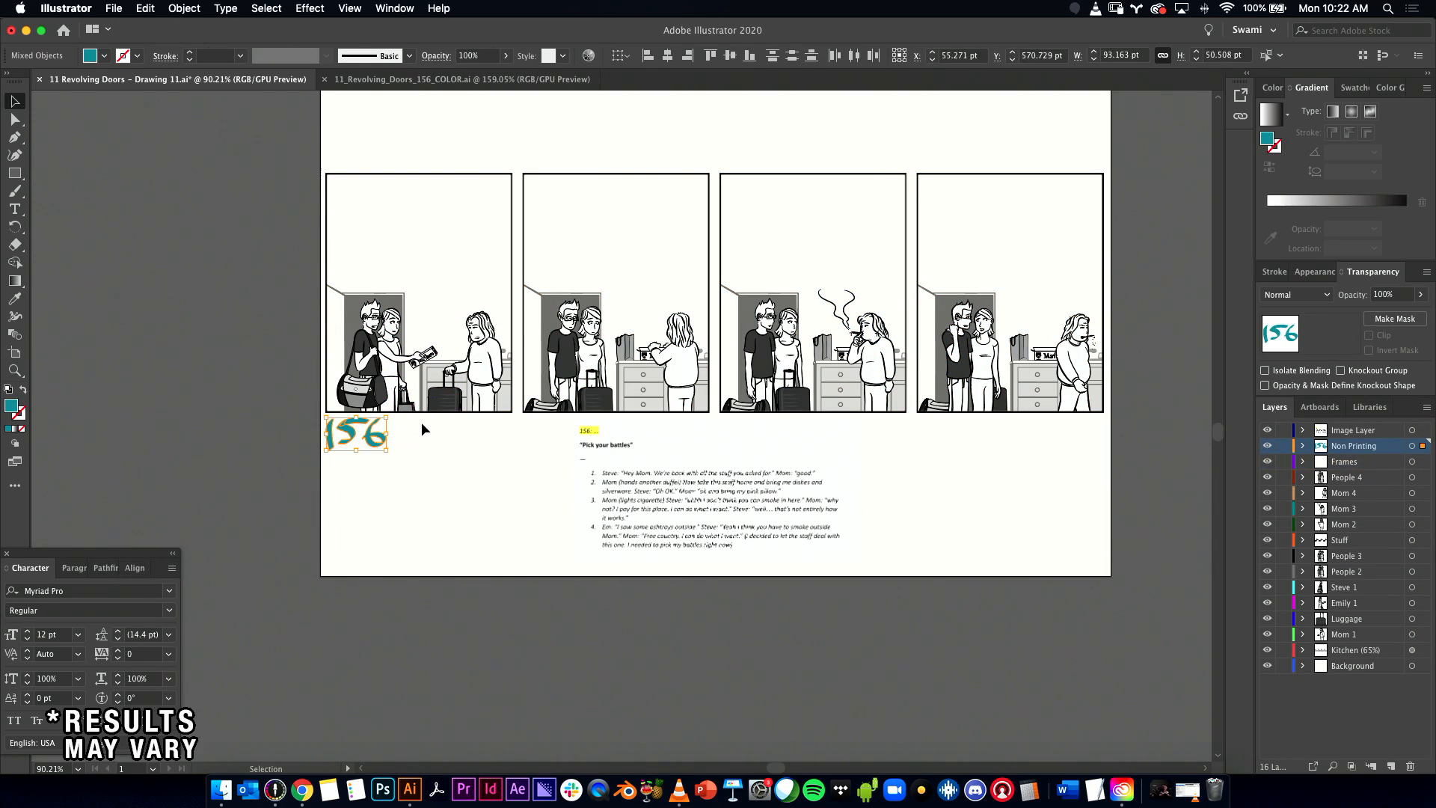
key(Delete)
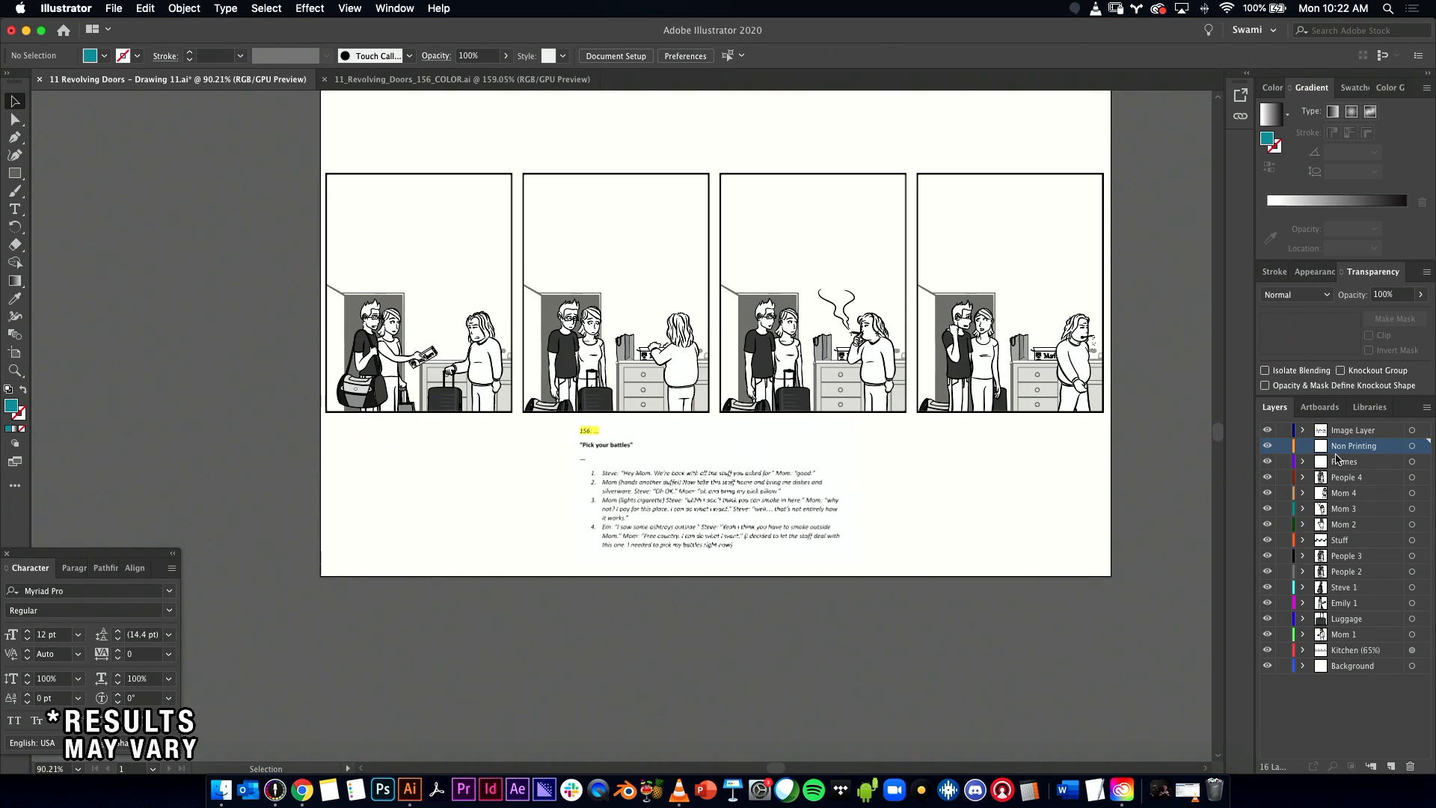
click(1410, 767)
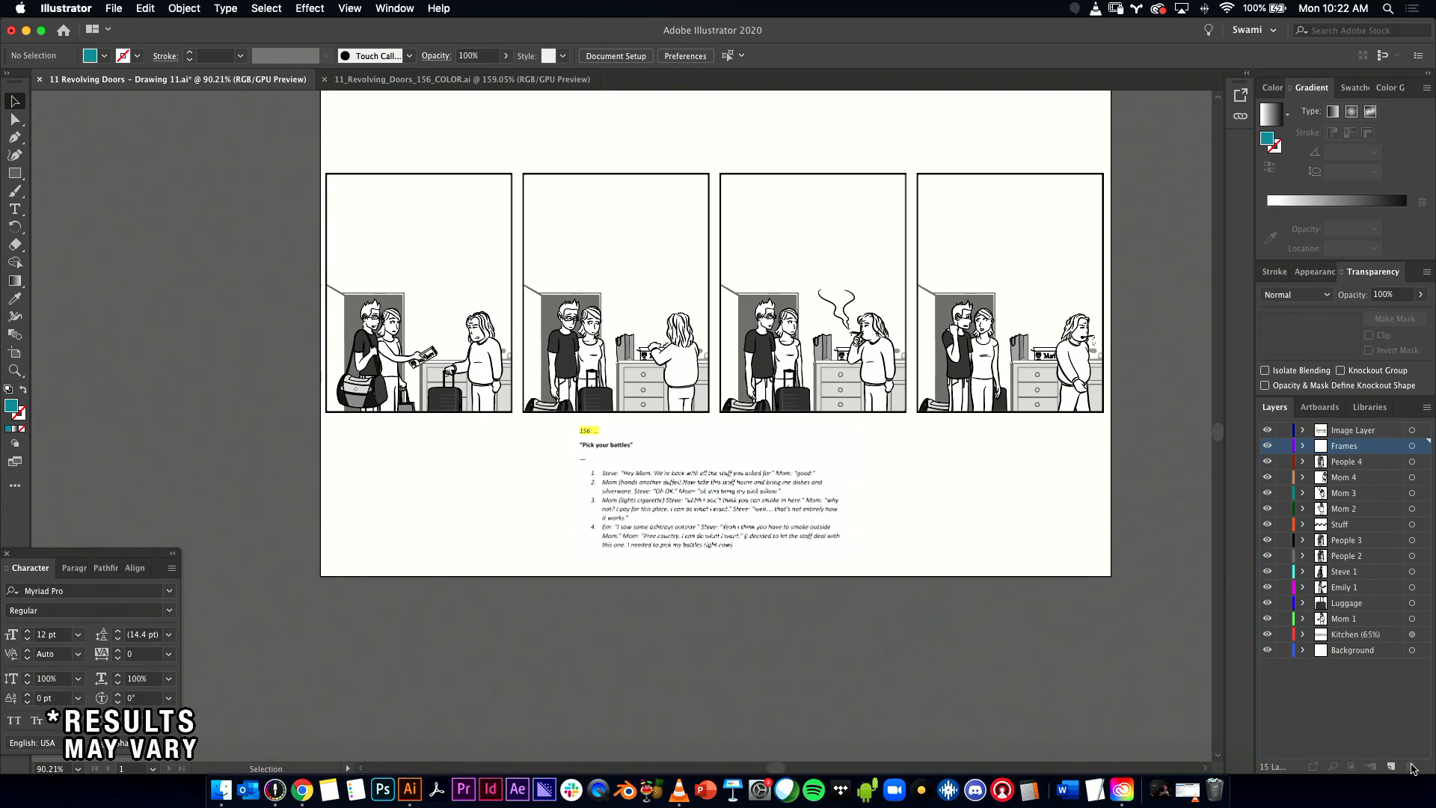
Step: Select and copy all of the strip's artwork, panel frames and script in the Revolving Doors drawing
scroll(954, 443, up, 2)
scroll(954, 444, right, 2)
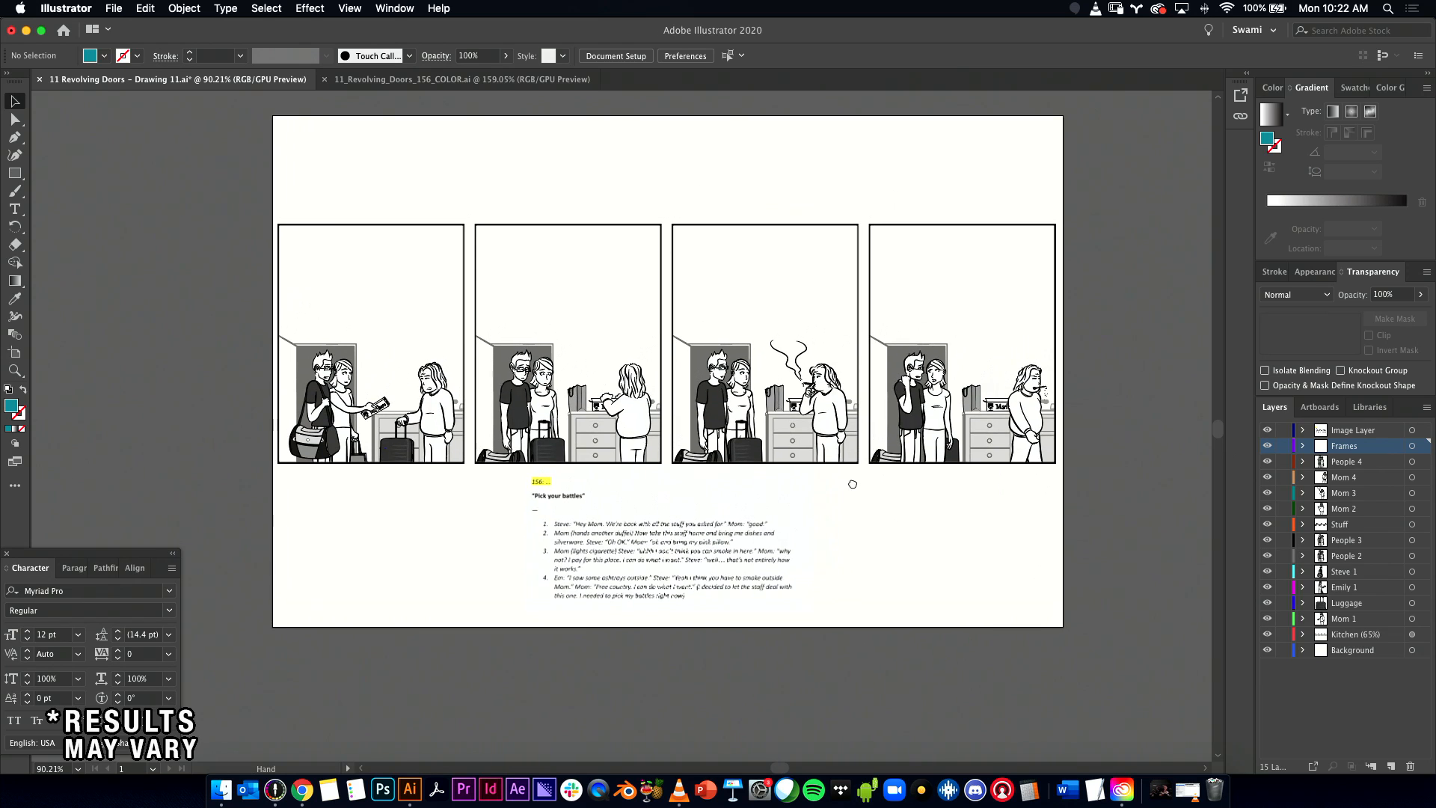
key(super+a)
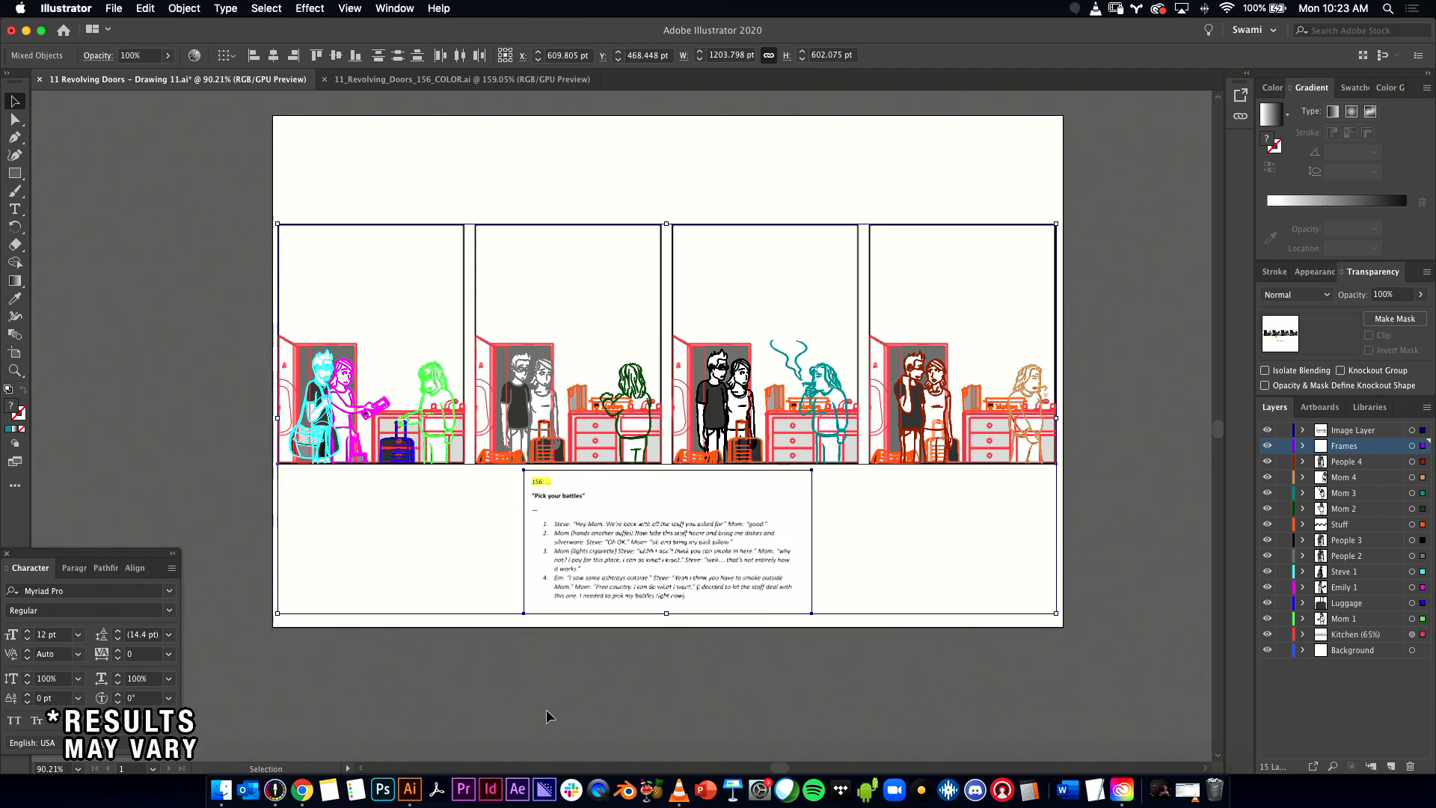
click(525, 698)
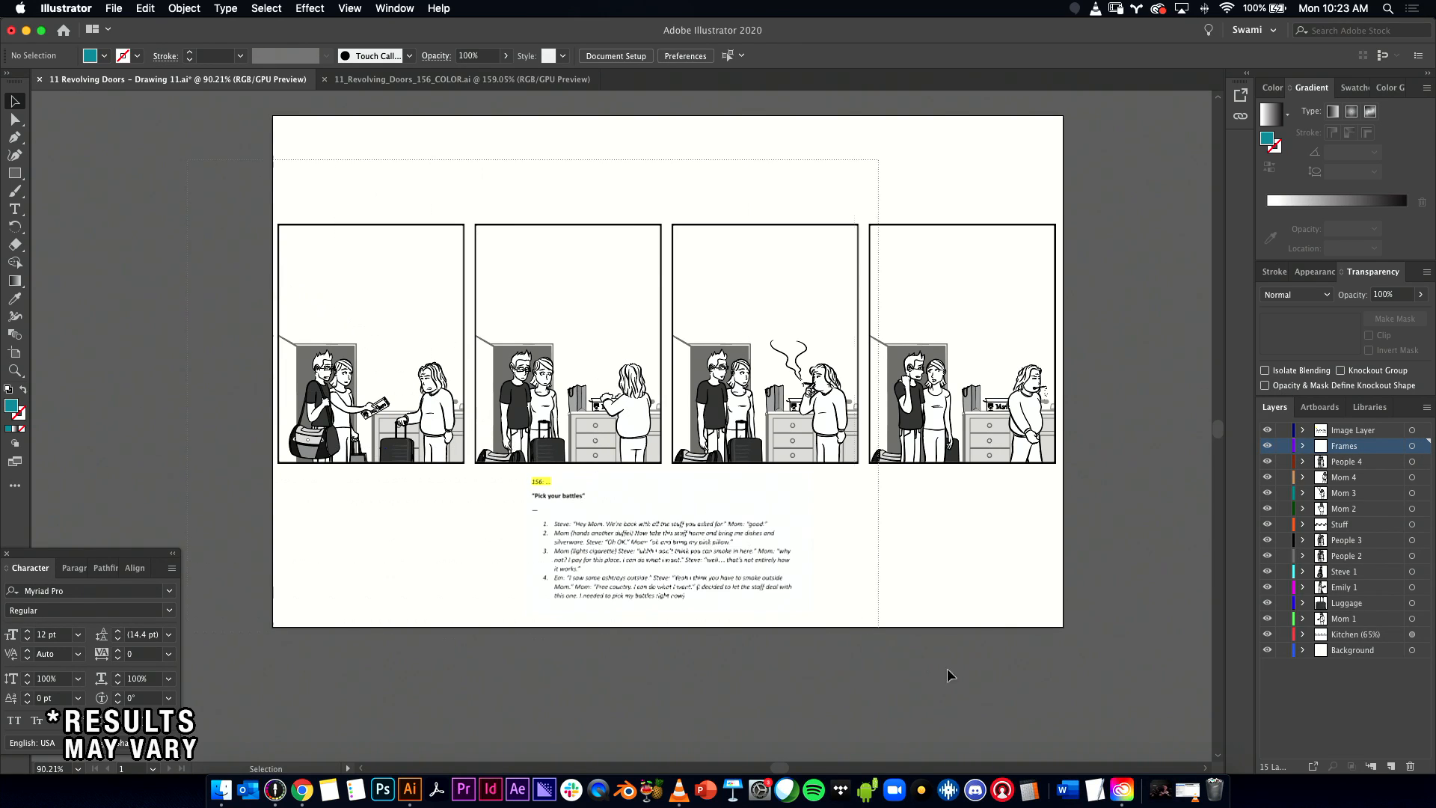
scroll(925, 657, down, 2)
key(super+a)
key(super+h)
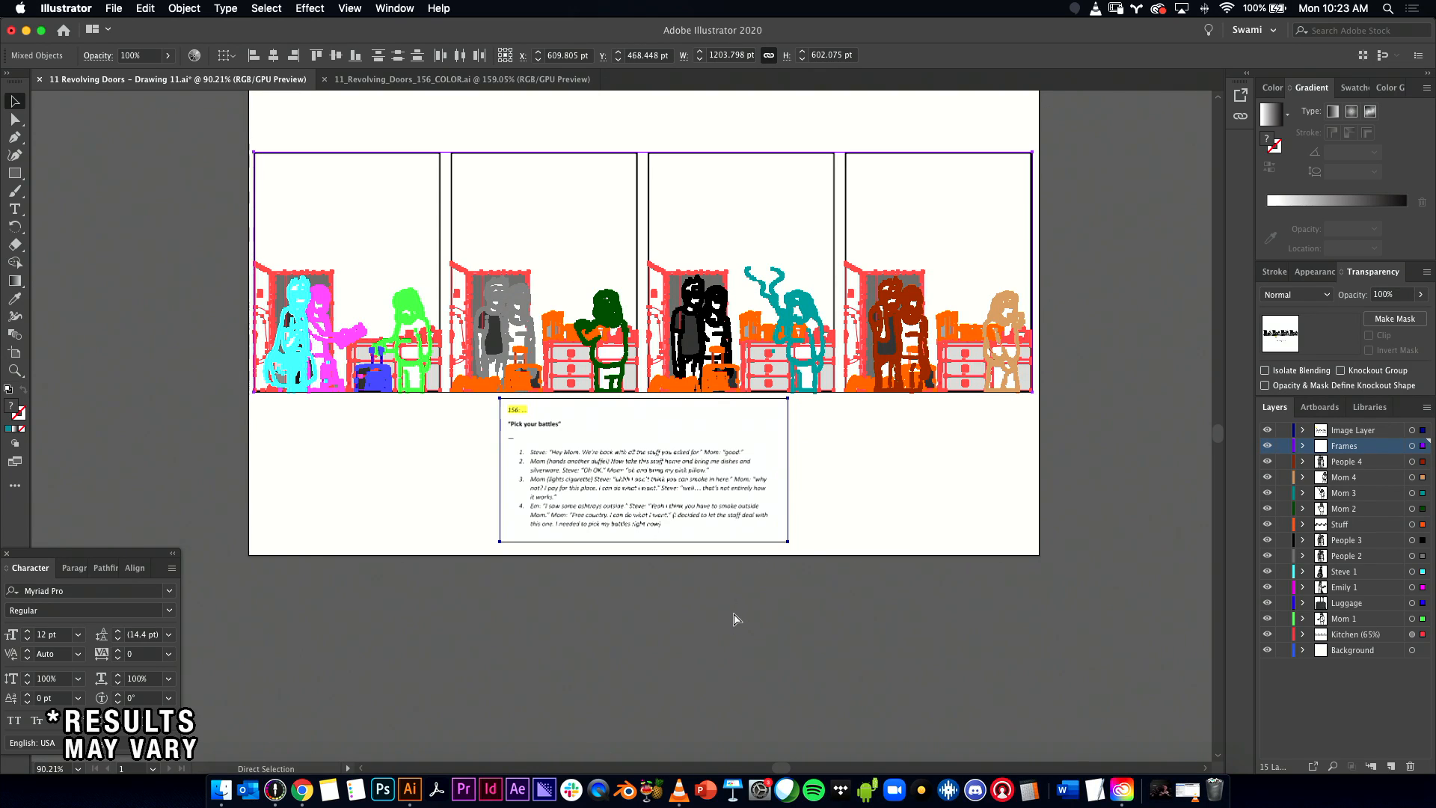
key(v)
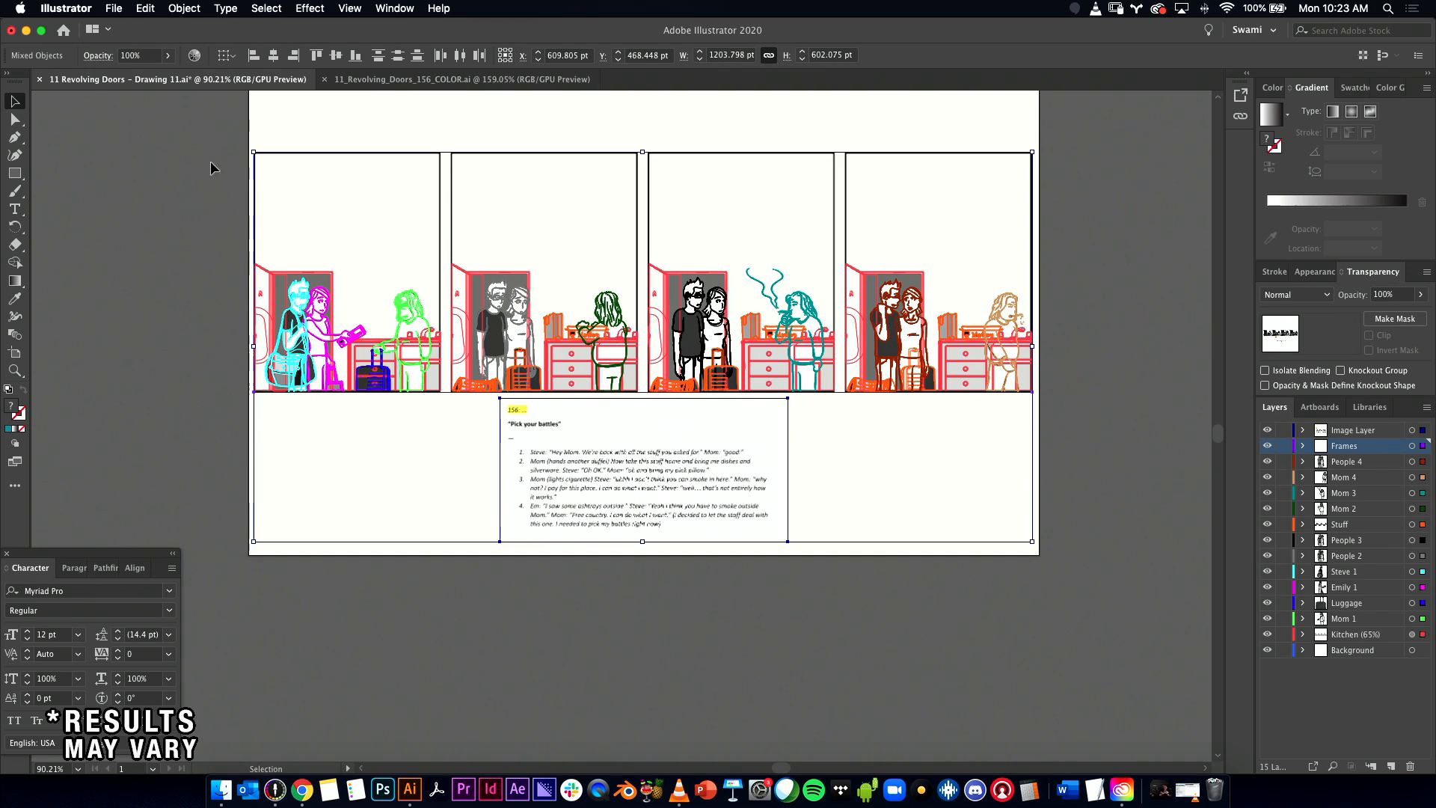
key(a)
key(v)
Step: Switch to 11_Revolving_Doors_156_COLOR.ai and paste the copied artwork, frames and script with their layers into the template
click(390, 81)
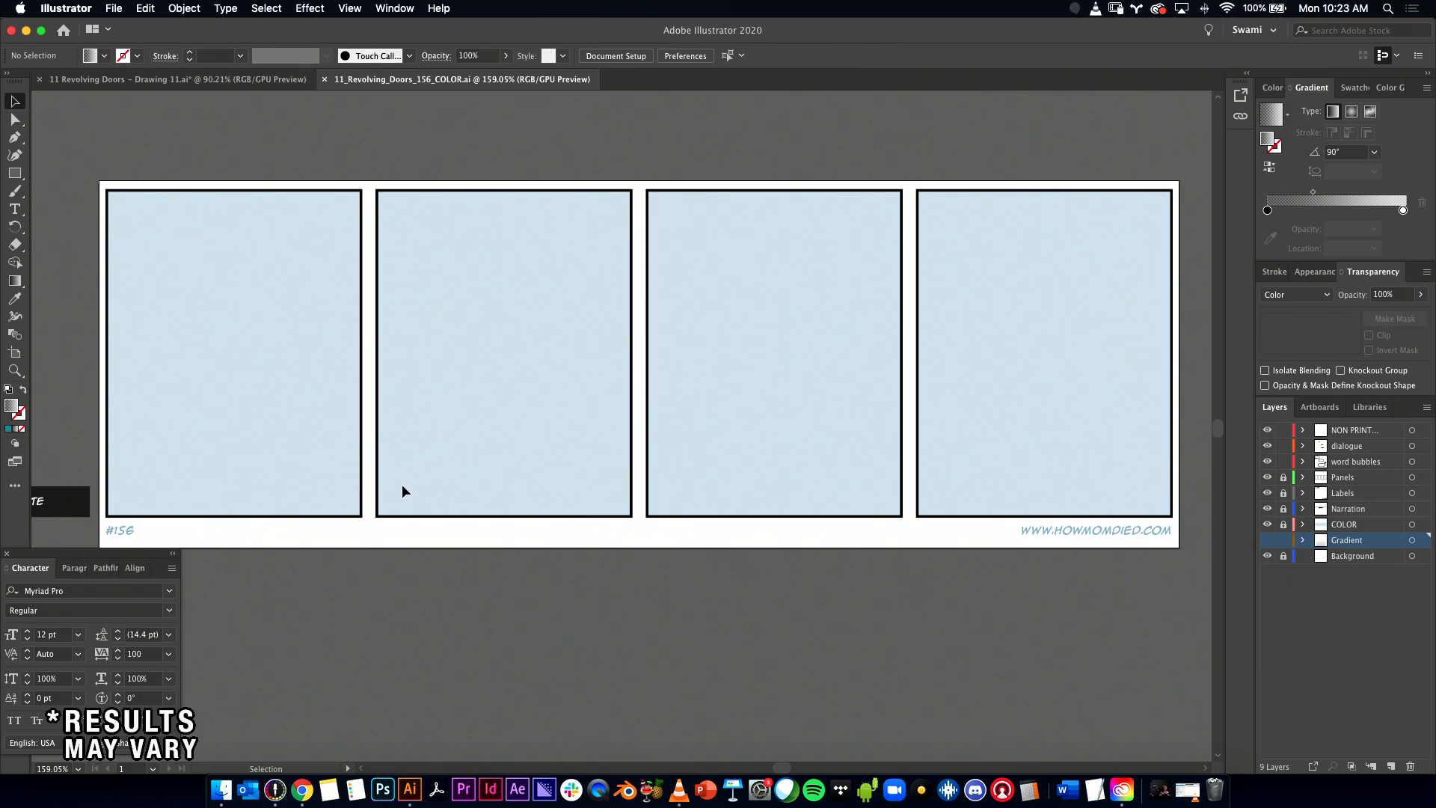
alt+super+click(535, 465)
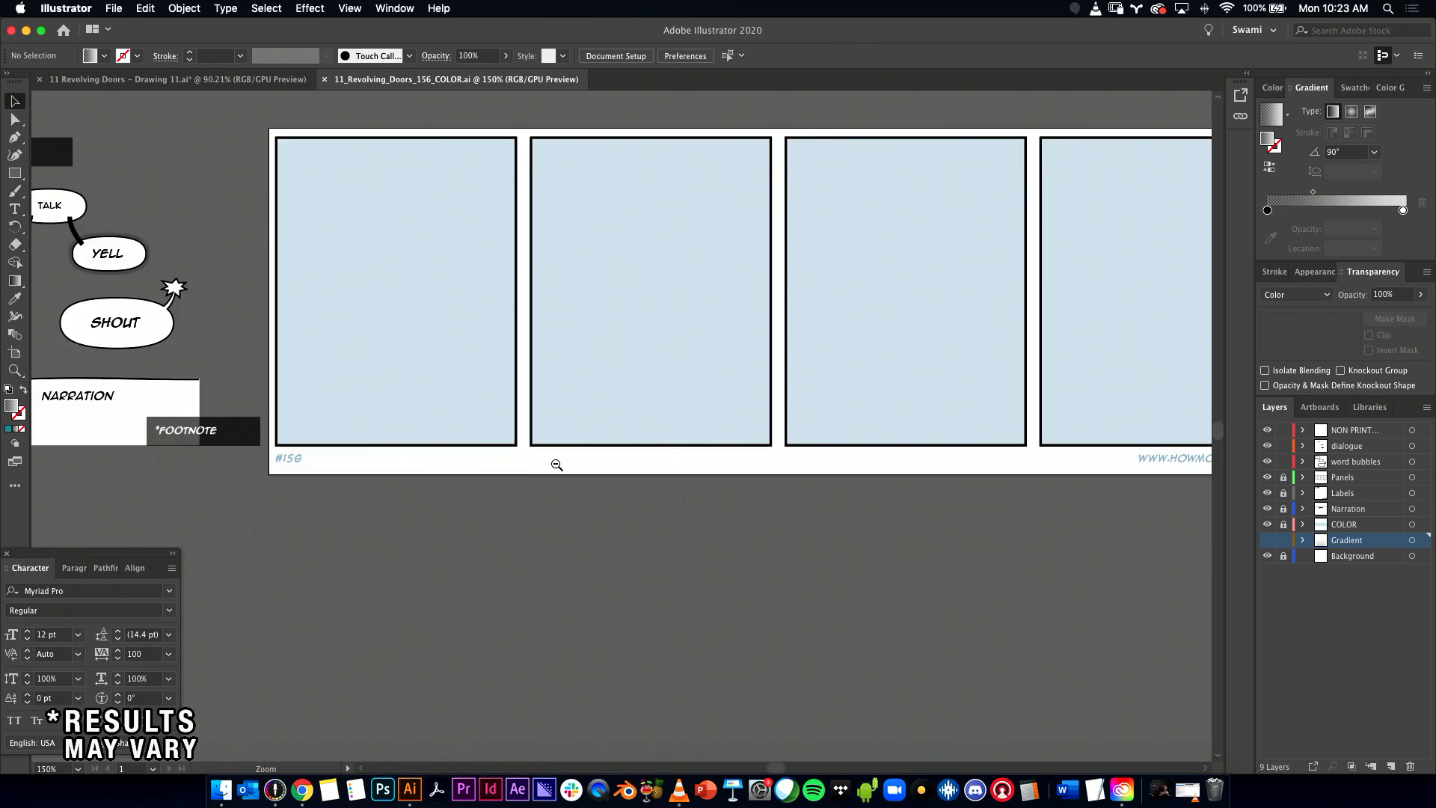
alt+super+click(556, 467)
alt+super+click(556, 468)
scroll(658, 407, up, 3)
key(super+v)
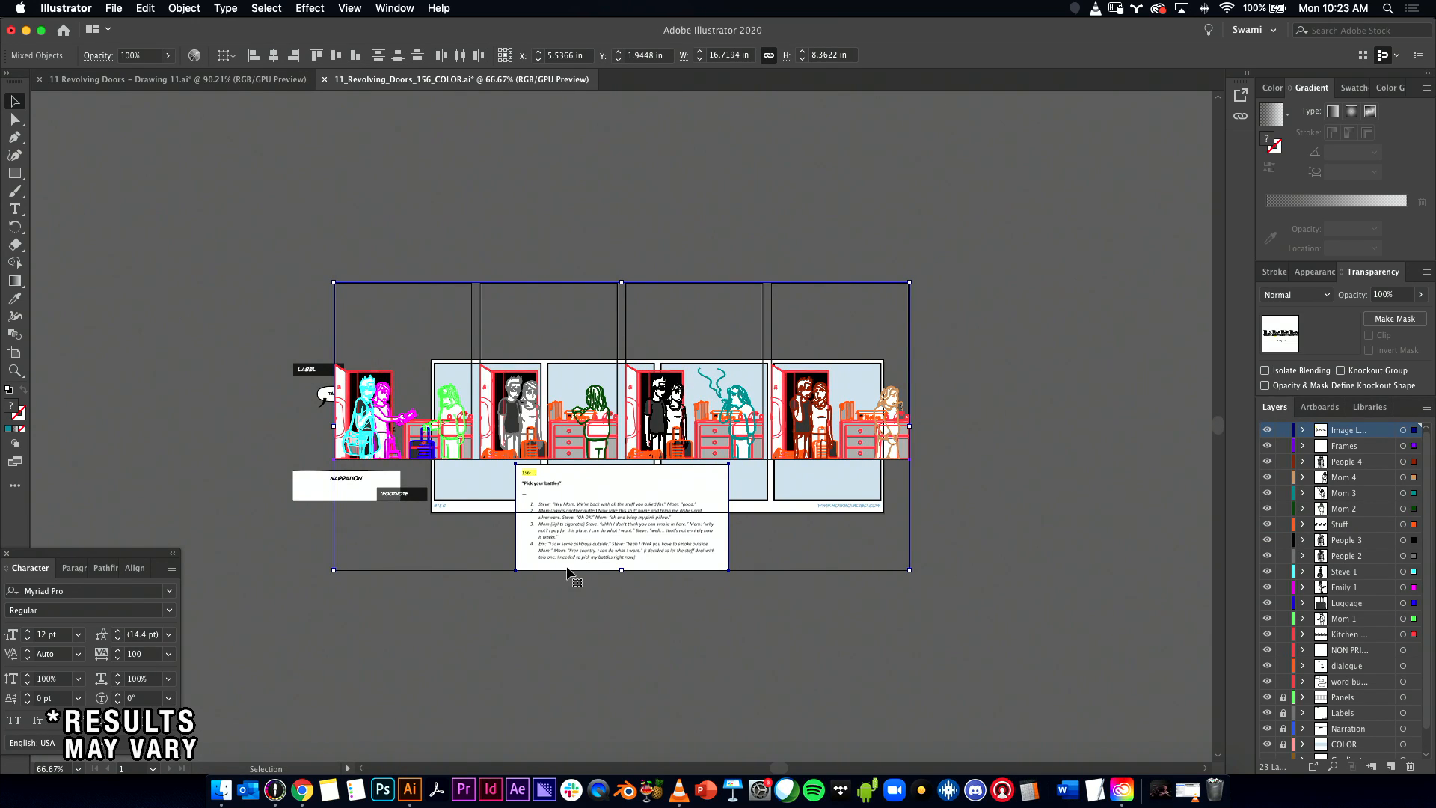
key(super+z)
key(super+v)
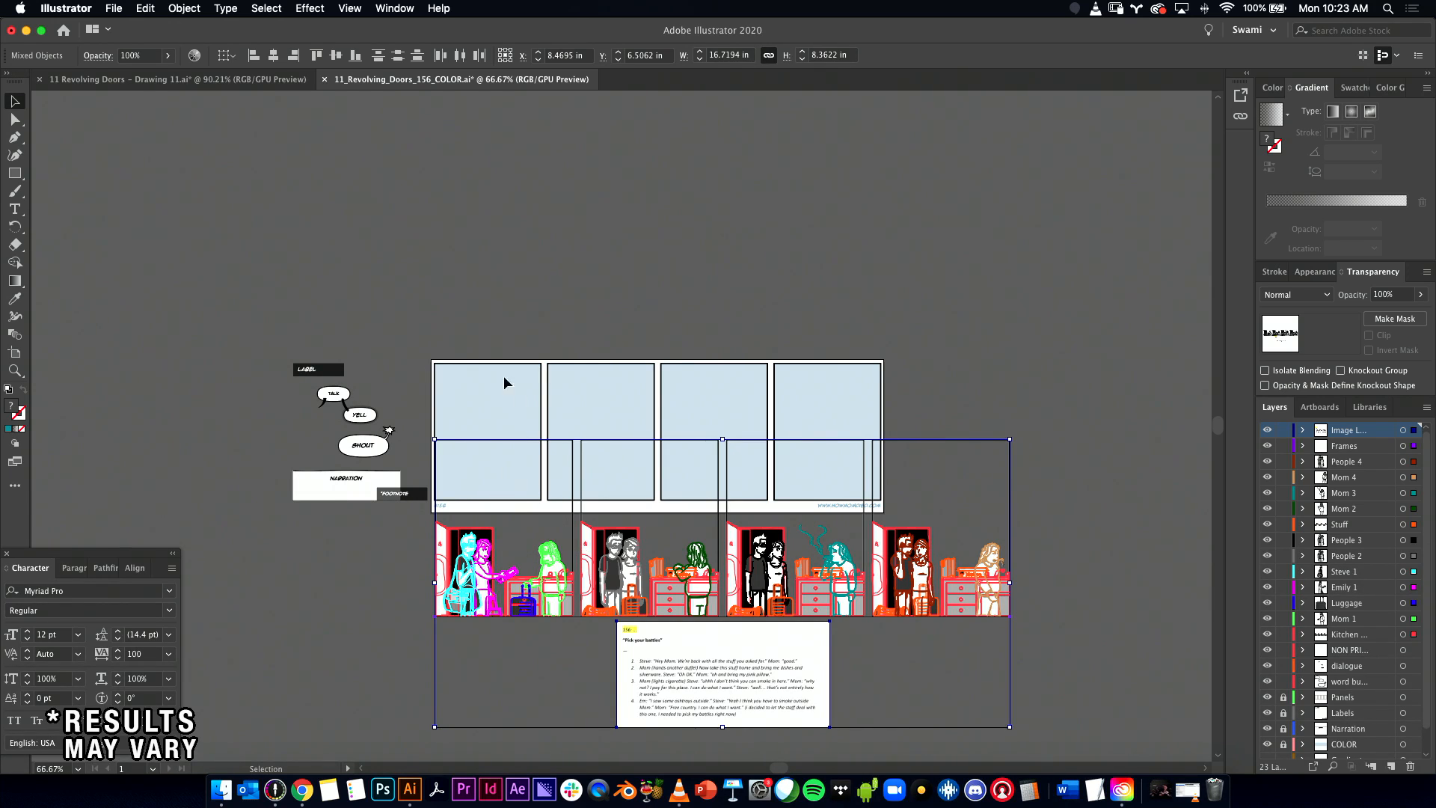
Step: Move the pasted artwork so its frame's upper-left corner aligns exactly with the upper-left corner of the template's first panel
key(space)
drag(484, 427, 569, 352)
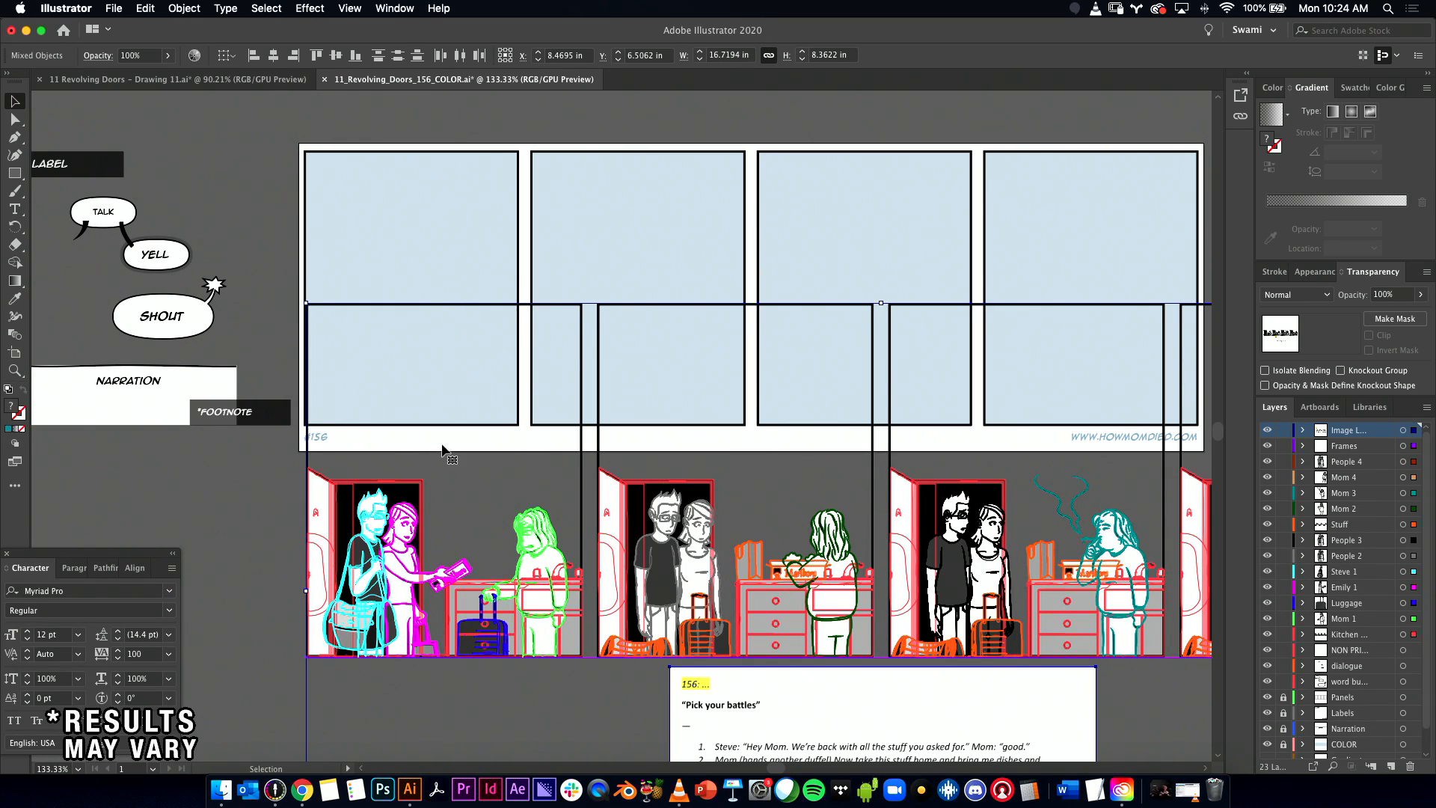
drag(366, 512, 392, 277)
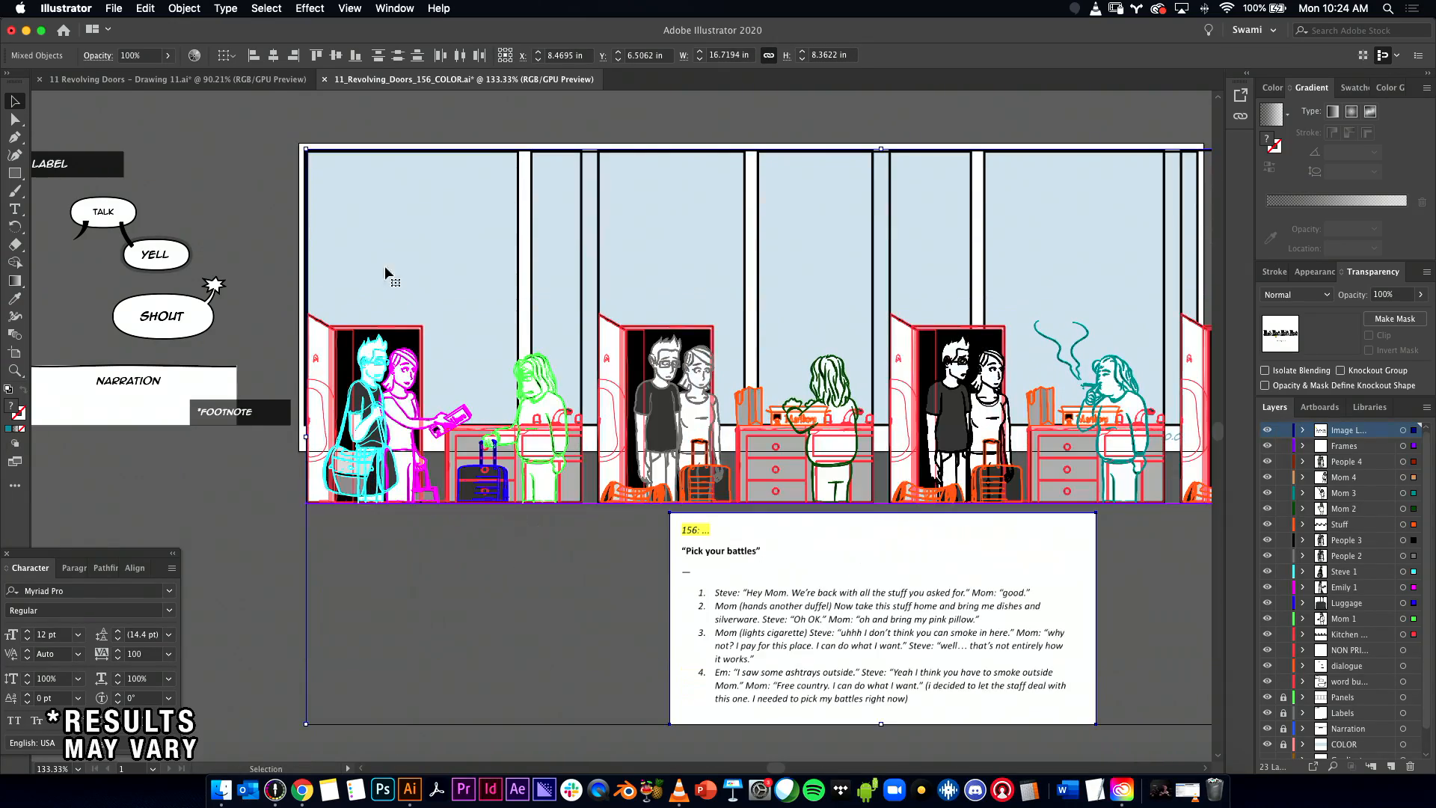
drag(287, 148, 625, 299)
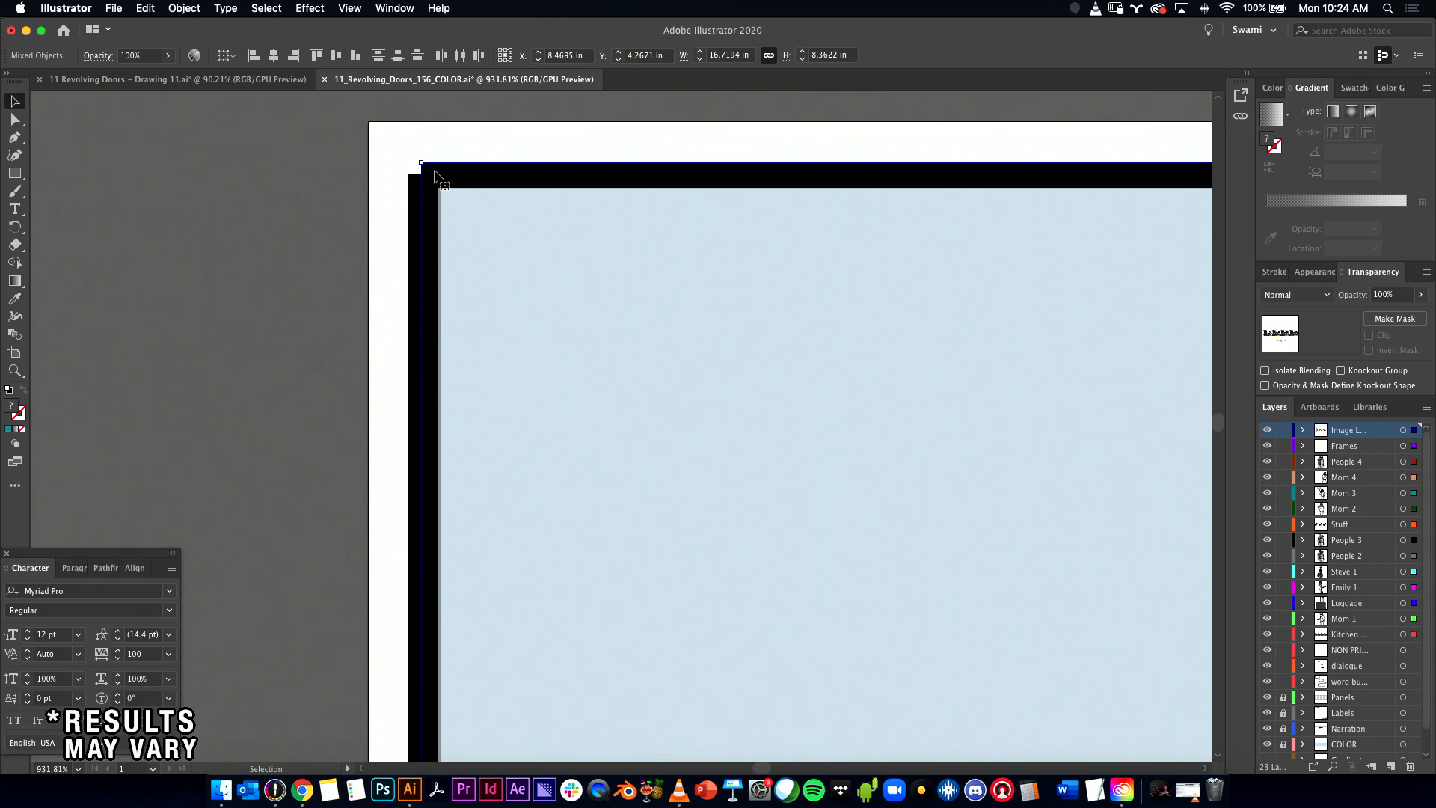
drag(419, 200, 424, 182)
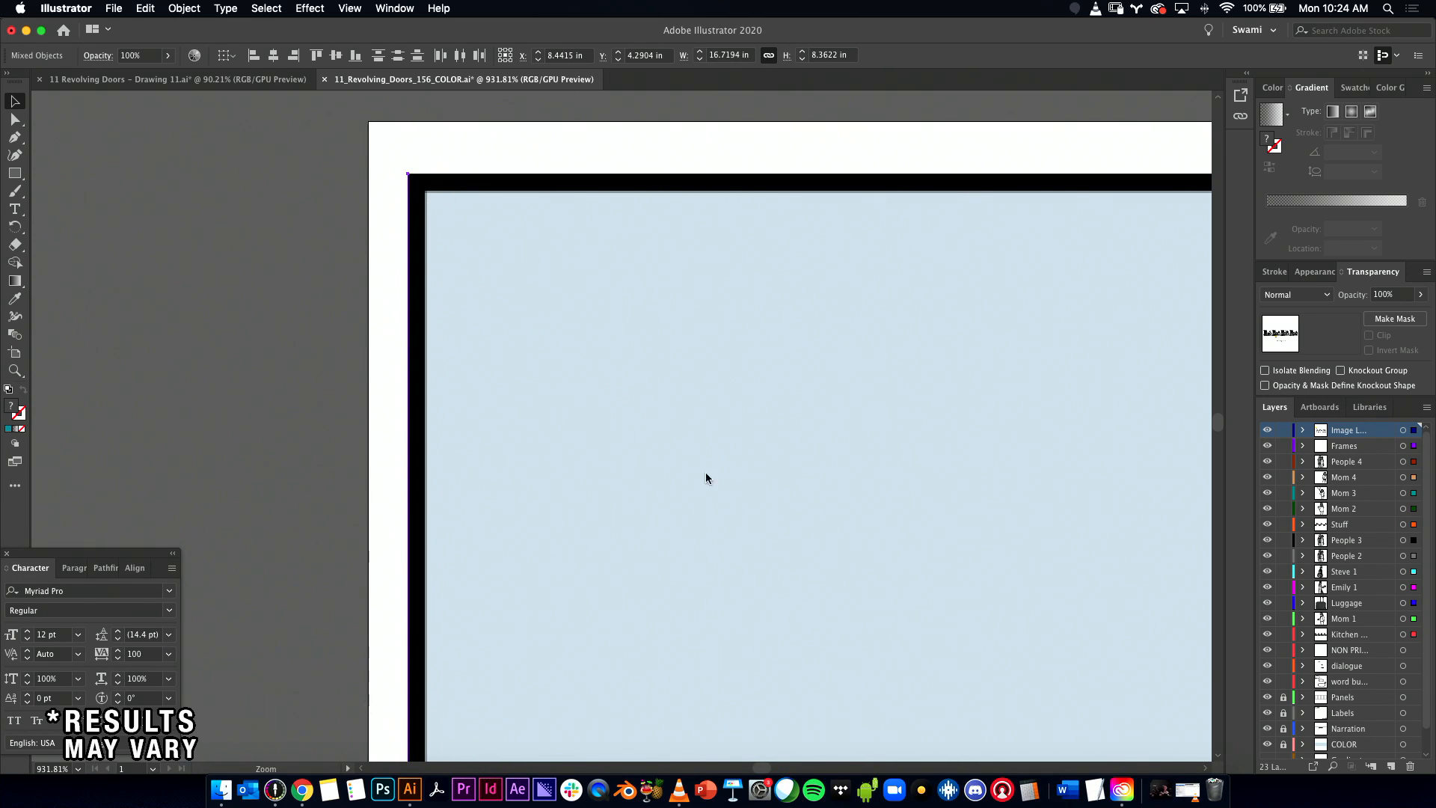
Step: Scale the pasted artwork proportionally from its lower-right corner to about 12.99 in wide, matching the template's four panels, and deselect it
key(alt+super+space)
drag(713, 477, 437, 468)
click(203, 378)
drag(768, 426, 709, 479)
drag(807, 476, 214, 174)
drag(718, 417, 506, 401)
drag(611, 470, 117, 389)
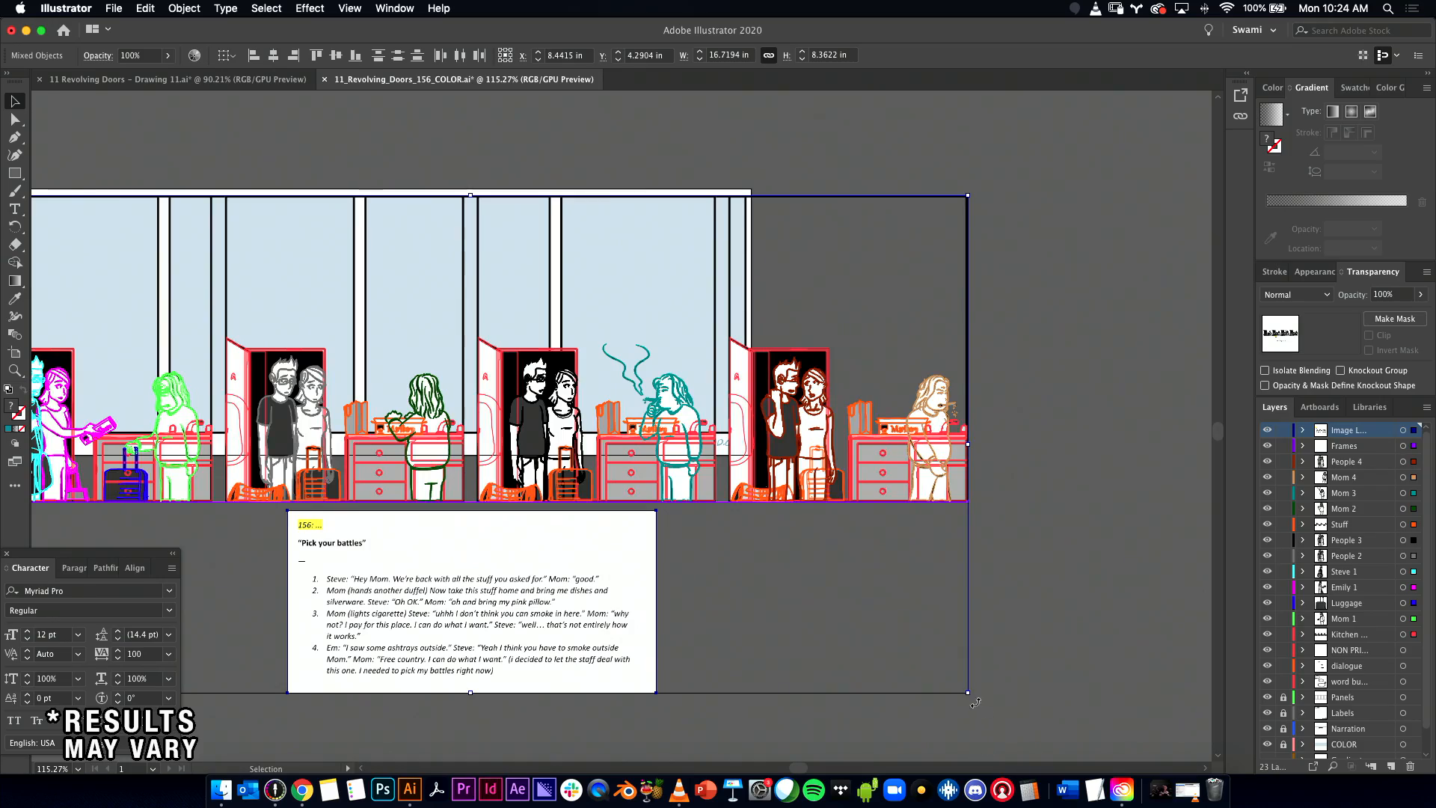
drag(971, 694, 812, 552)
scroll(671, 553, up, 5)
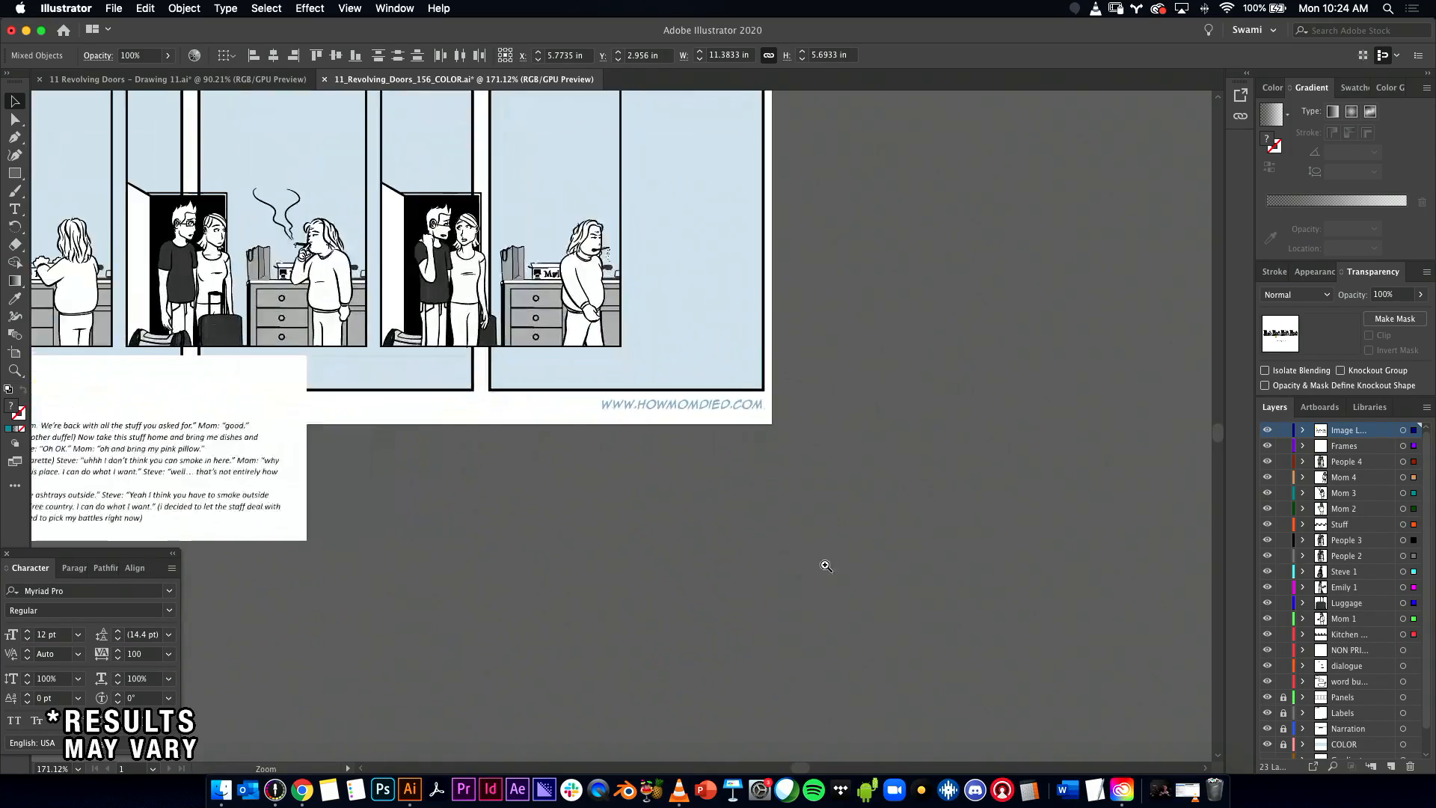
drag(583, 552, 796, 656)
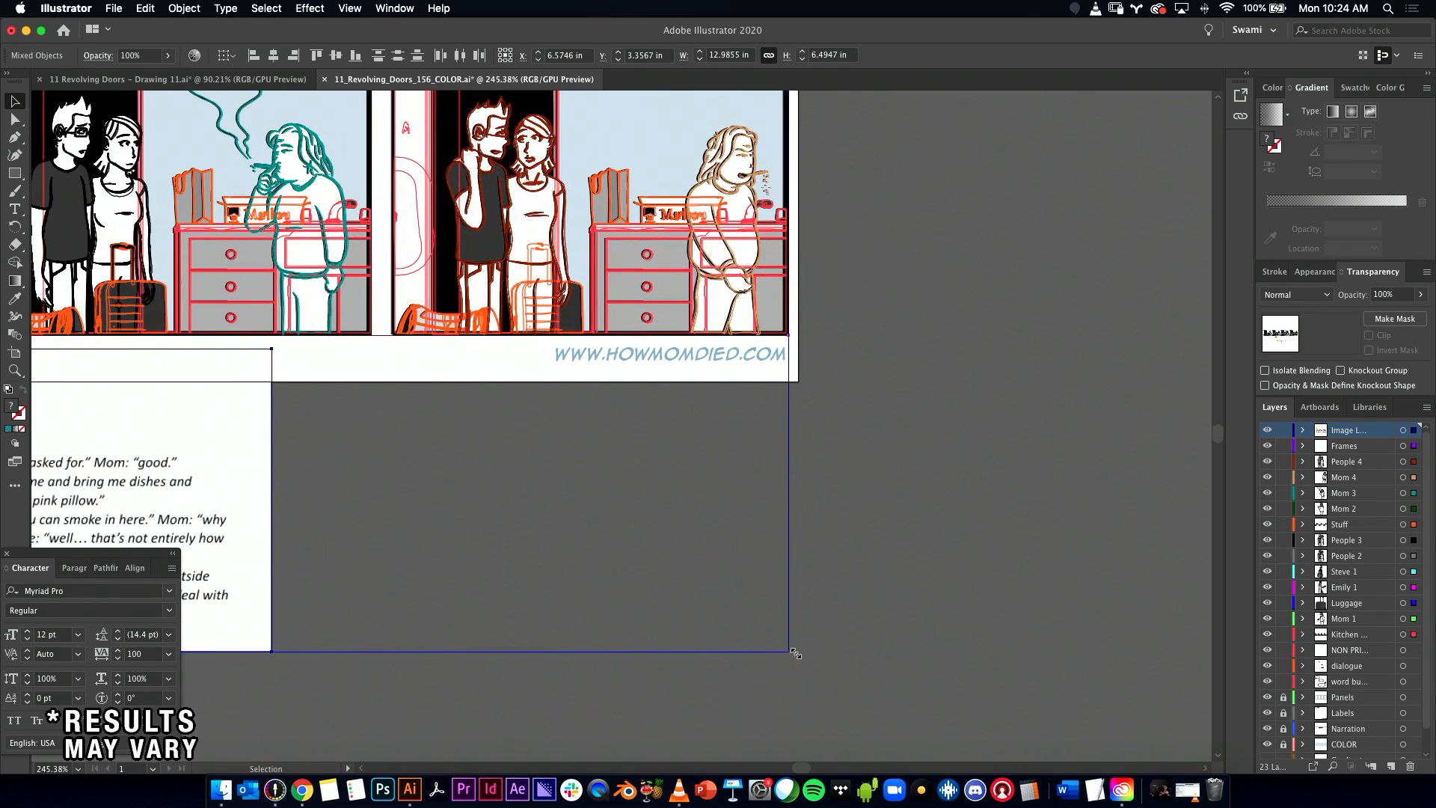
drag(798, 653, 797, 655)
click(849, 606)
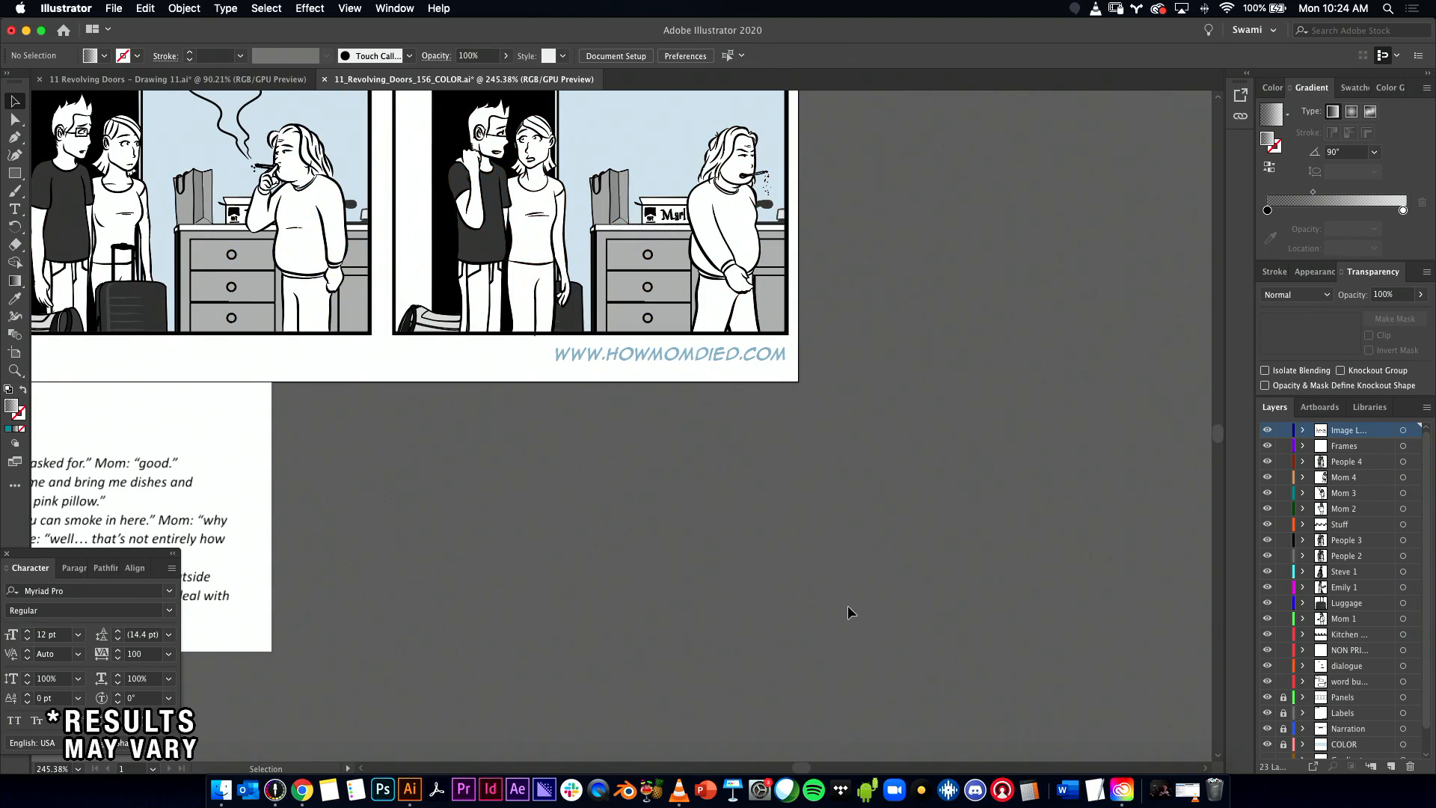
Step: Check how the fitted strip sits in the template by hiding and reshowing the Frames layer and the Image Layer
scroll(848, 607, down, 5)
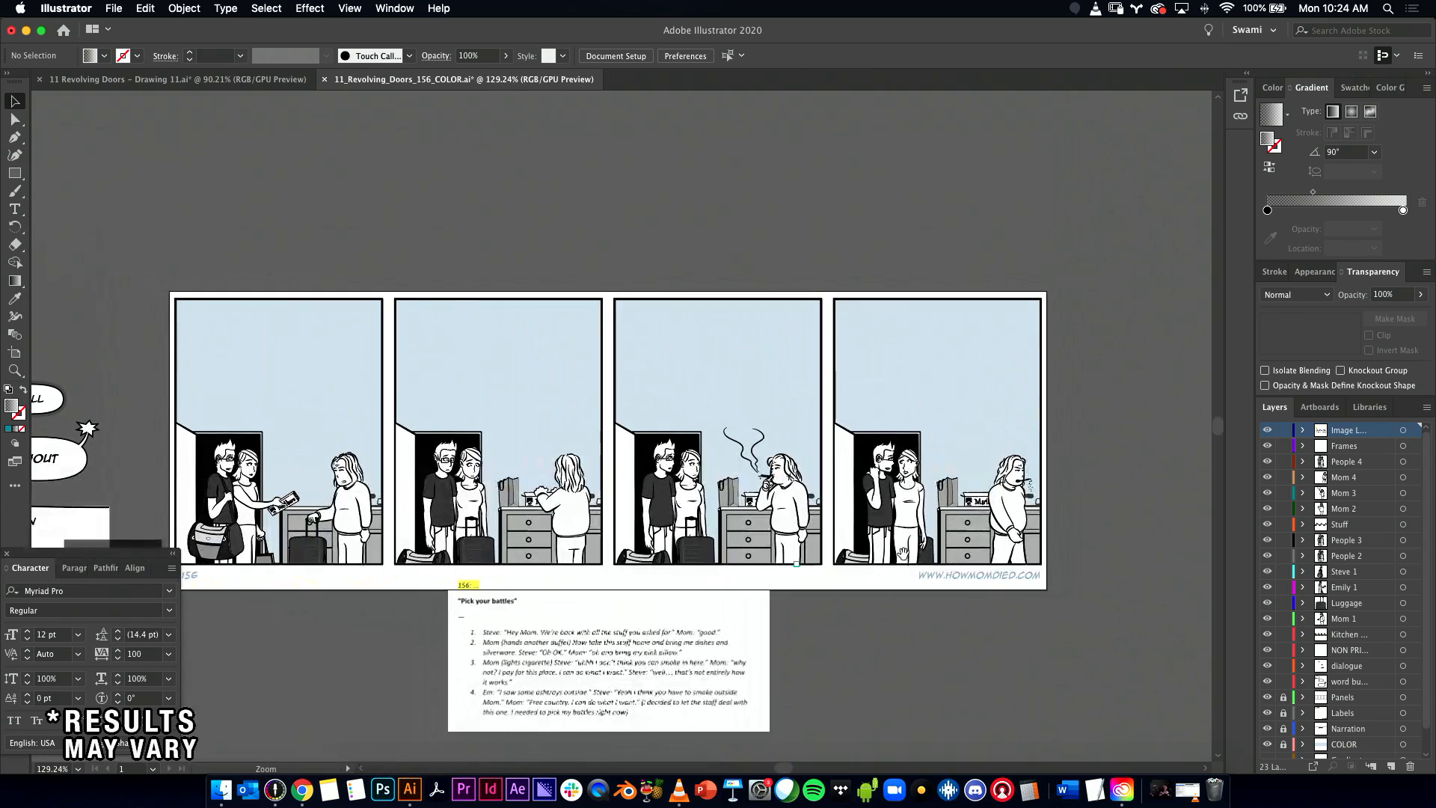
scroll(796, 564, down, 3)
scroll(795, 564, left, 2)
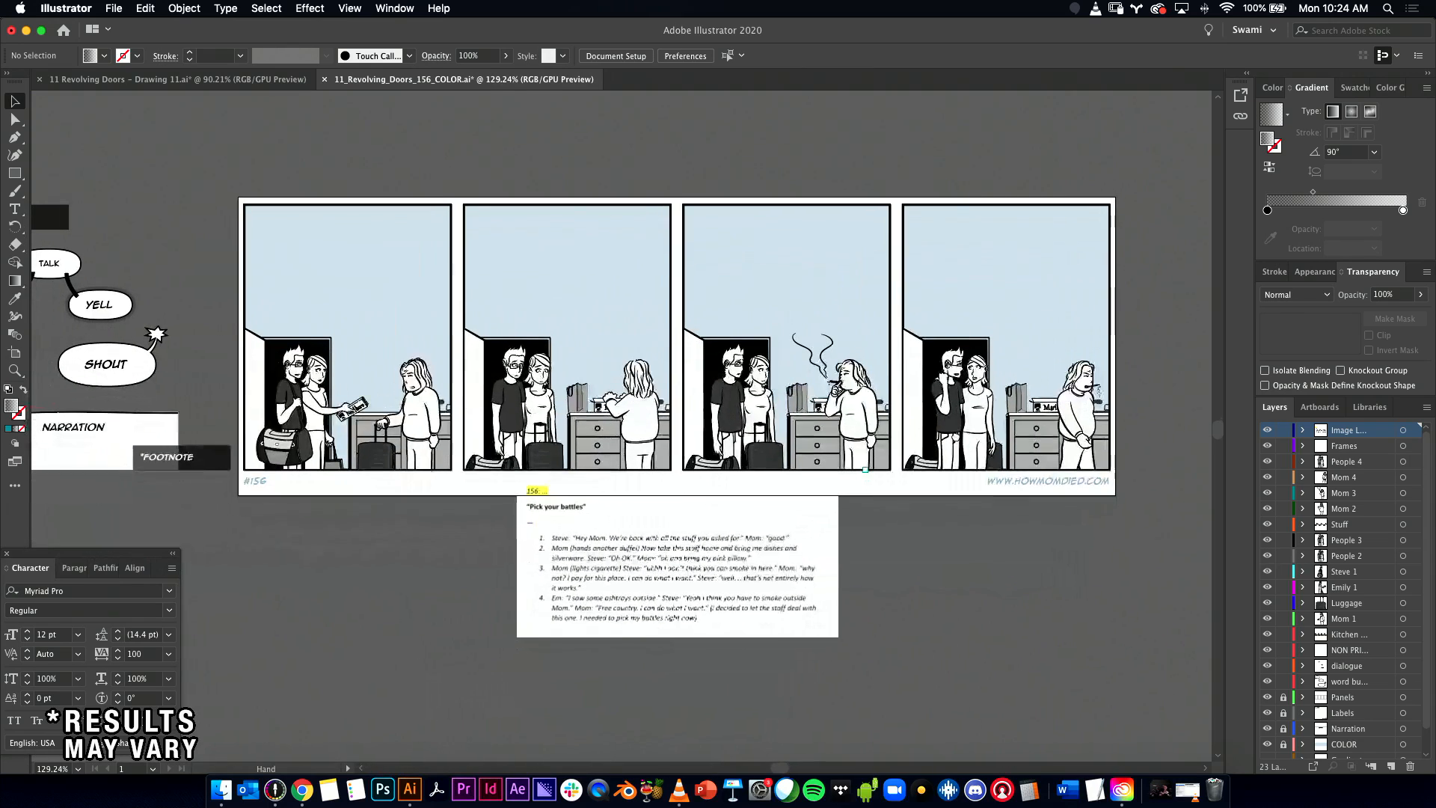
click(1268, 446)
click(1268, 447)
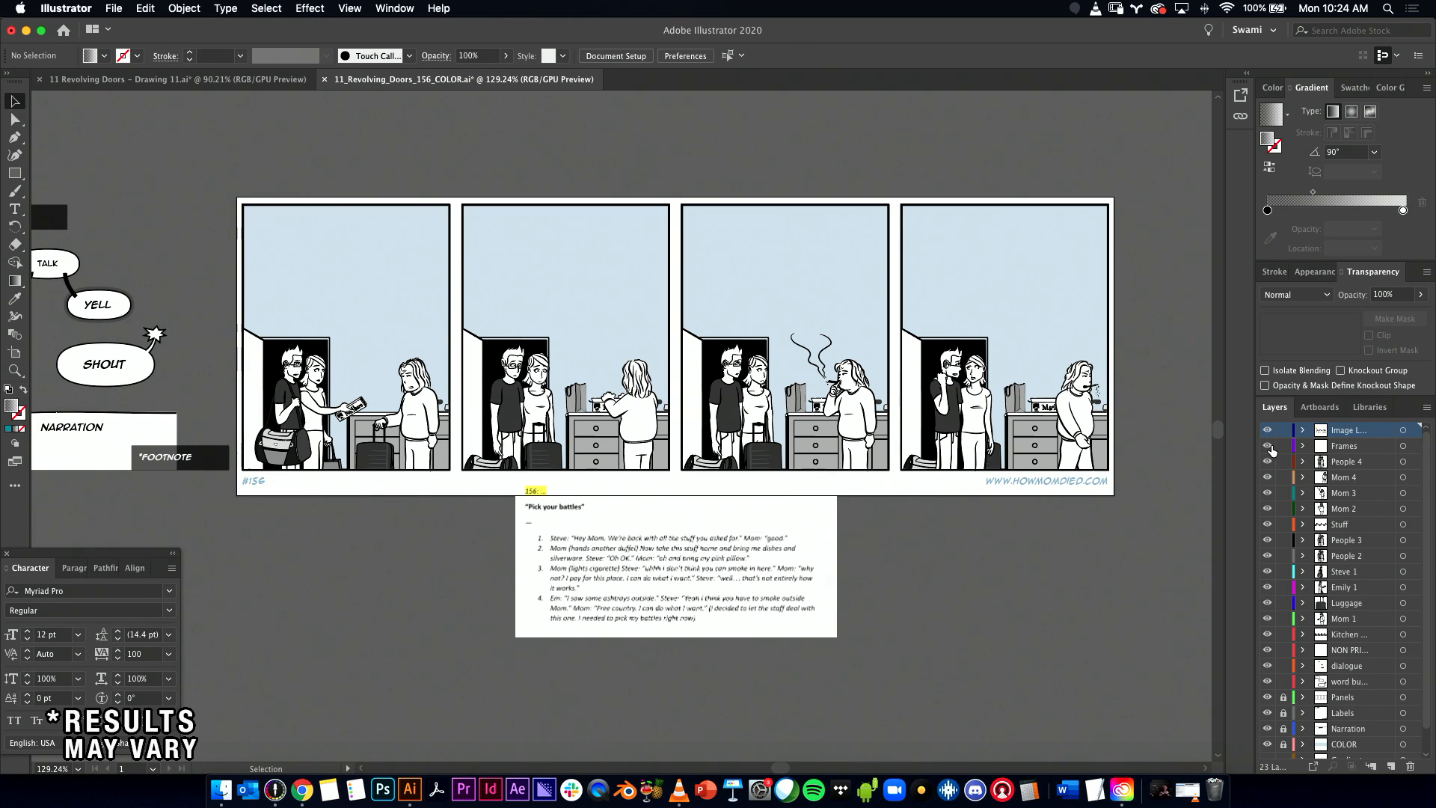
click(1267, 431)
click(1267, 431)
Step: Hide all the layers, show only the Frames layer, and select its panel frames image
drag(1268, 431, 1267, 755)
scroll(1286, 468, up, 2)
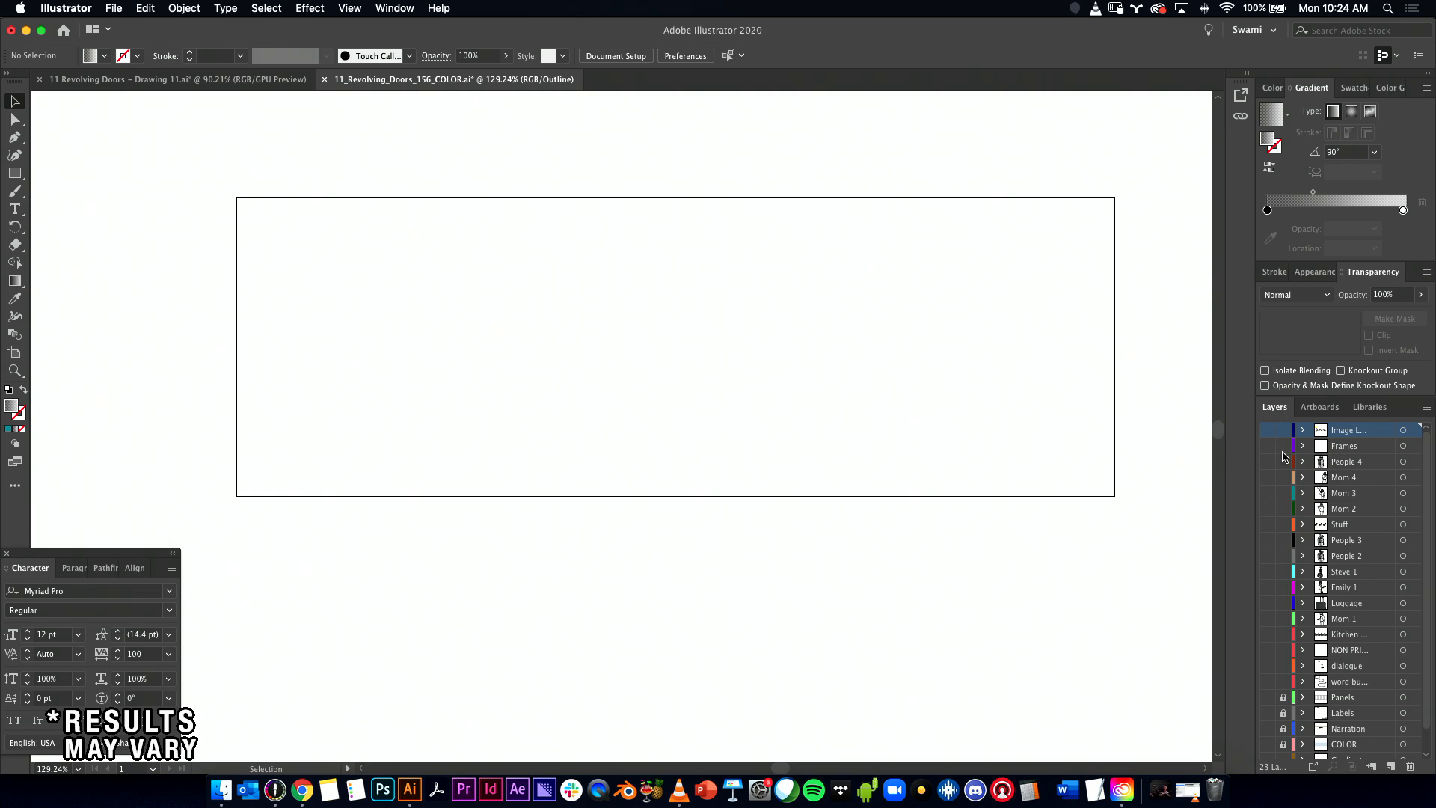
click(1267, 446)
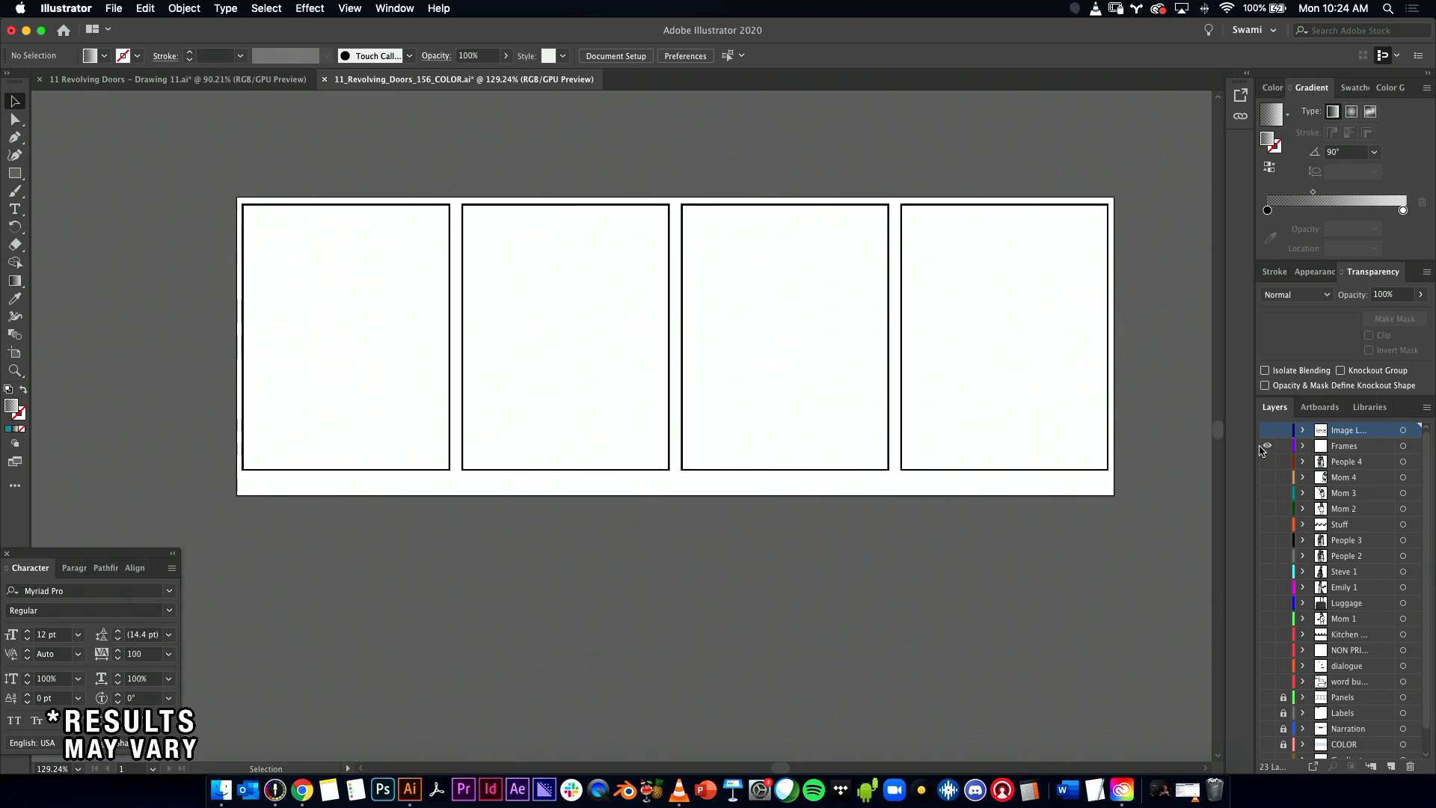
scroll(933, 501, up, 5)
scroll(933, 500, right, 5)
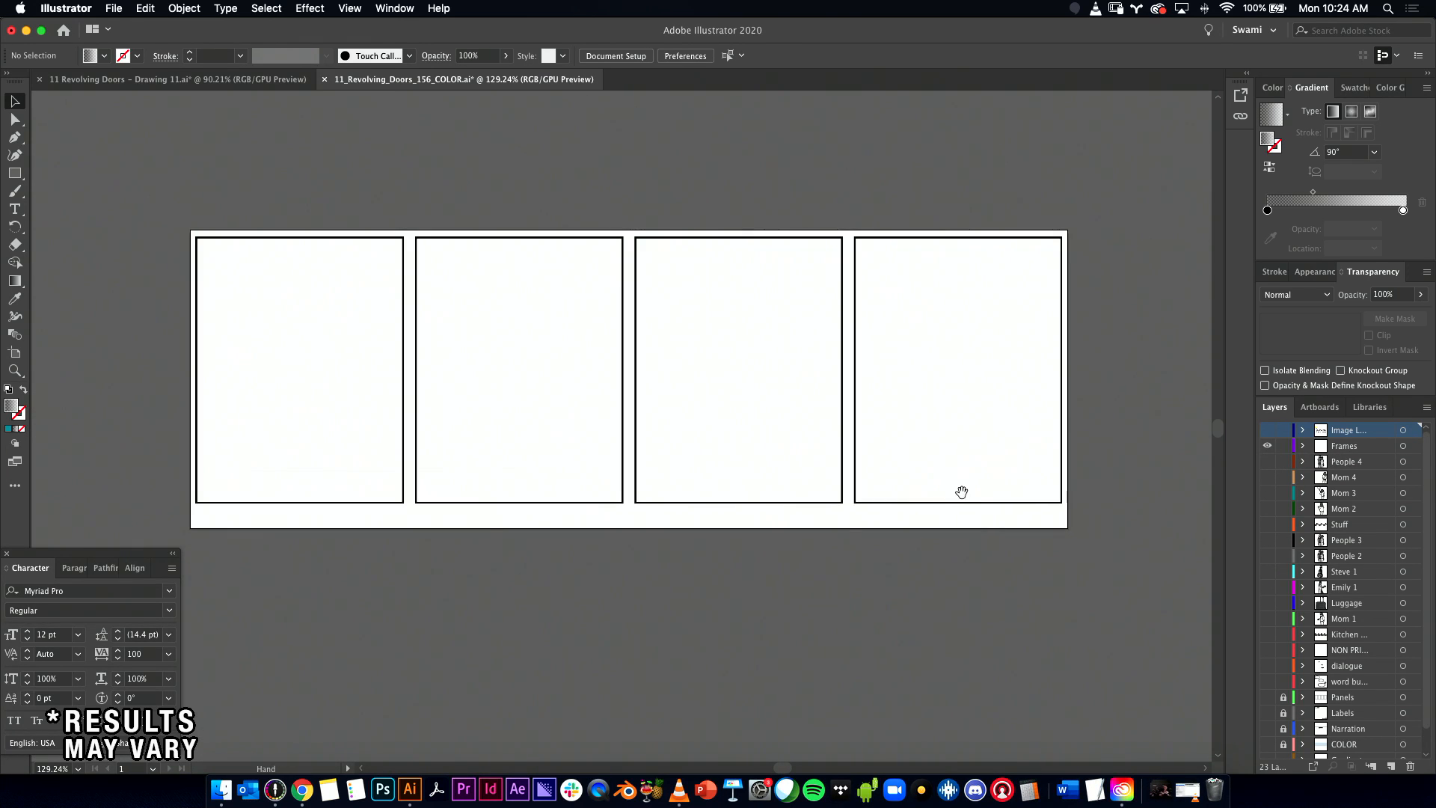
scroll(936, 528, left, 2)
scroll(936, 527, down, 1)
click(1339, 450)
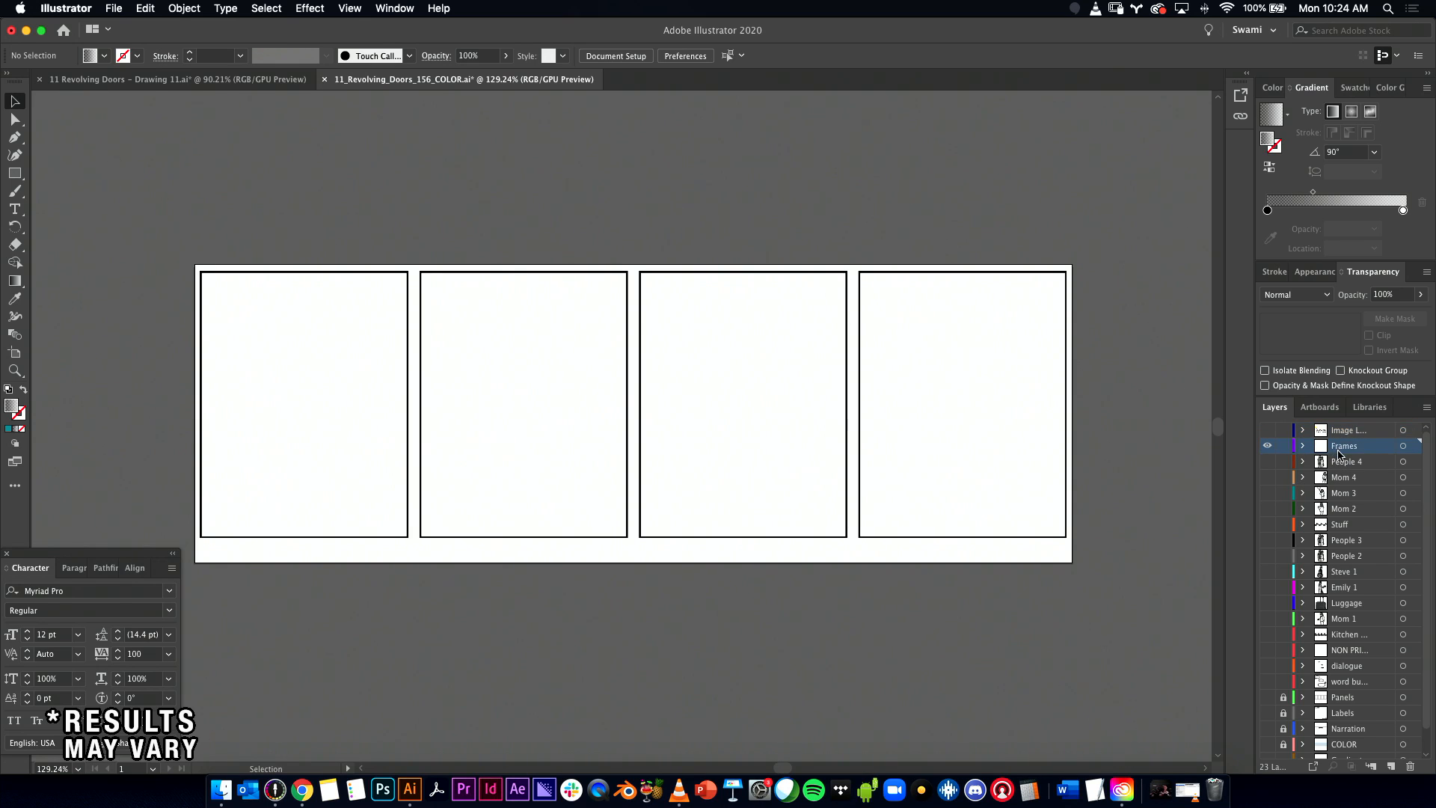
click(801, 275)
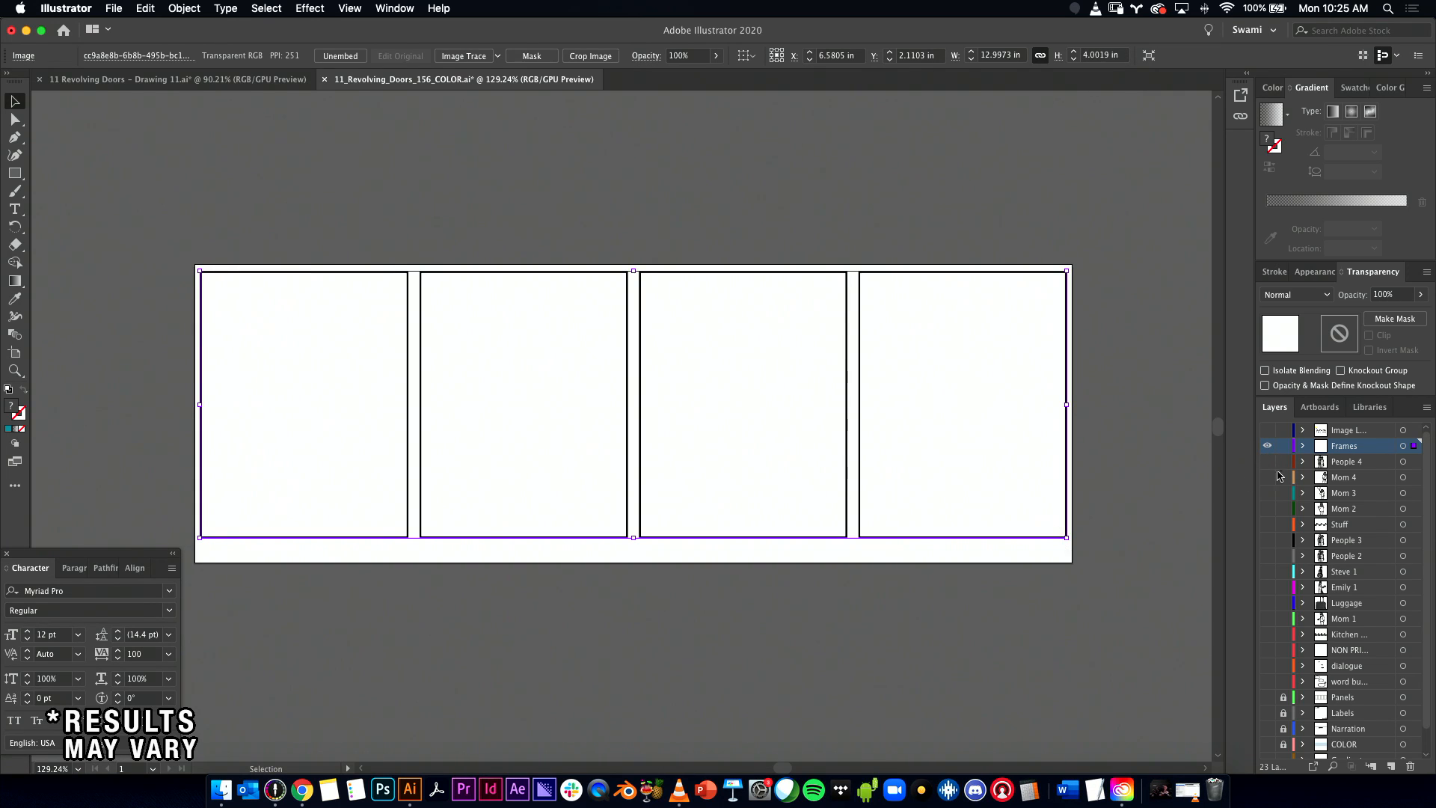
Step: Hide the Frames layer, show and unlock the Panels layer, and select the fourth panel's rectangle
click(1266, 447)
key(super+y)
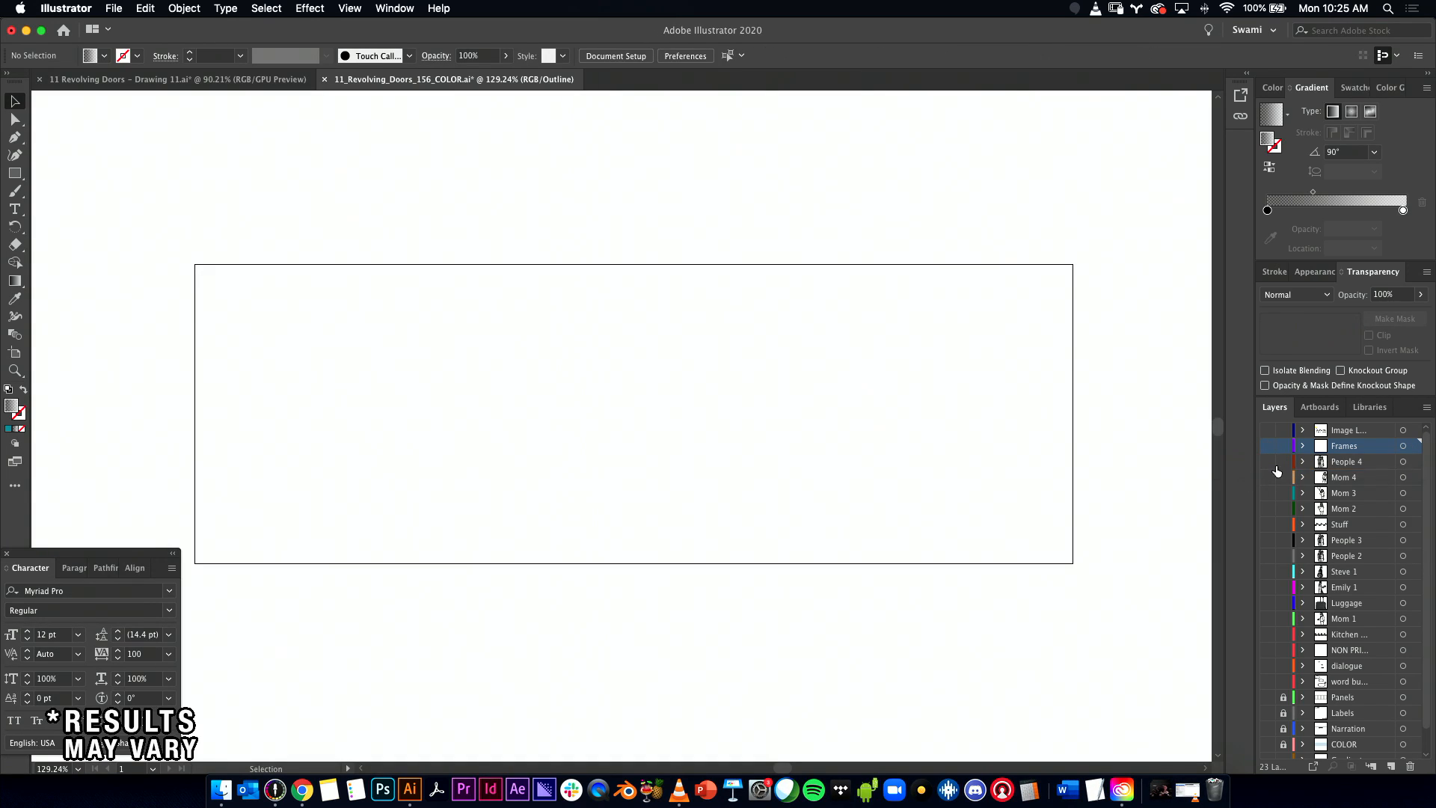
click(1267, 697)
key(super+y)
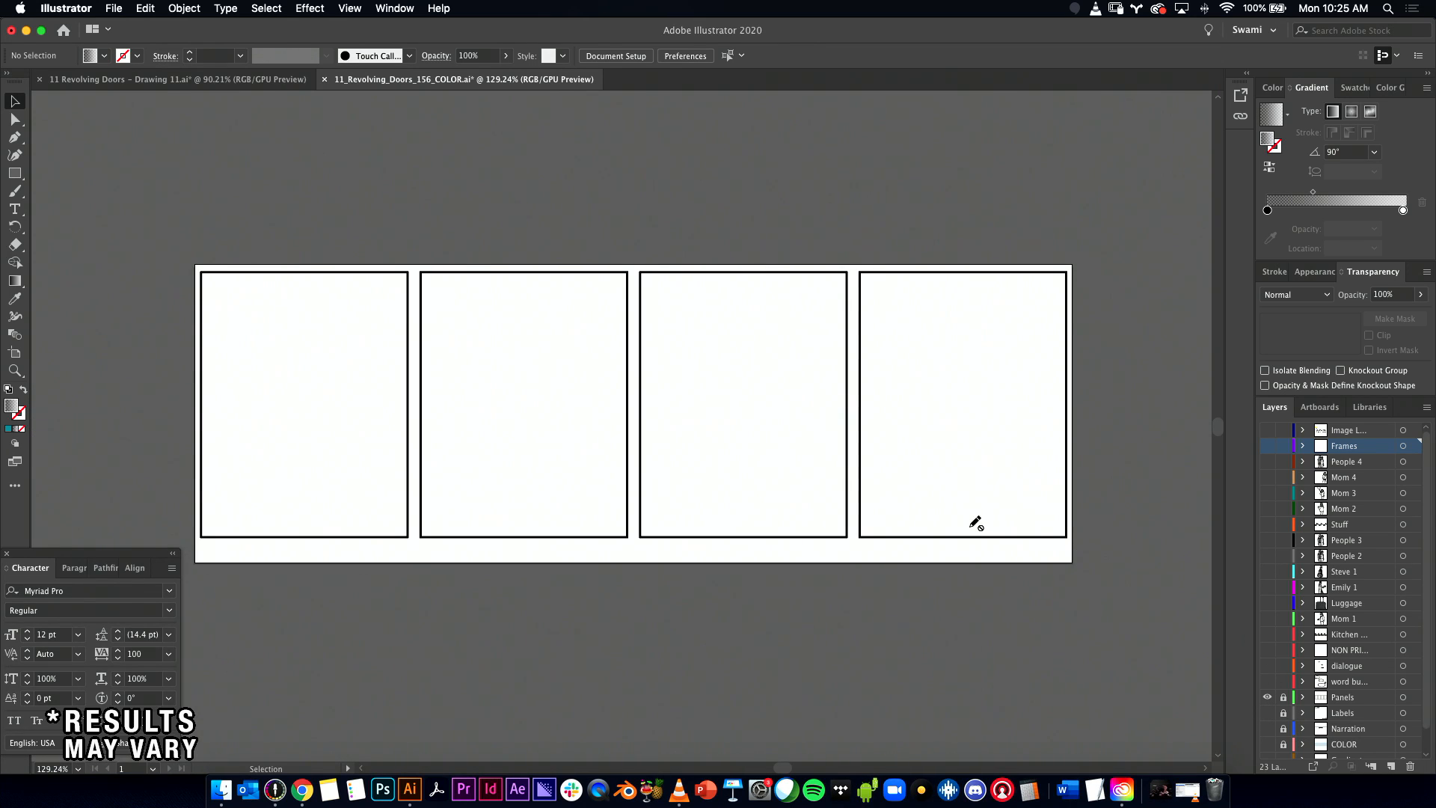
click(1284, 698)
click(945, 537)
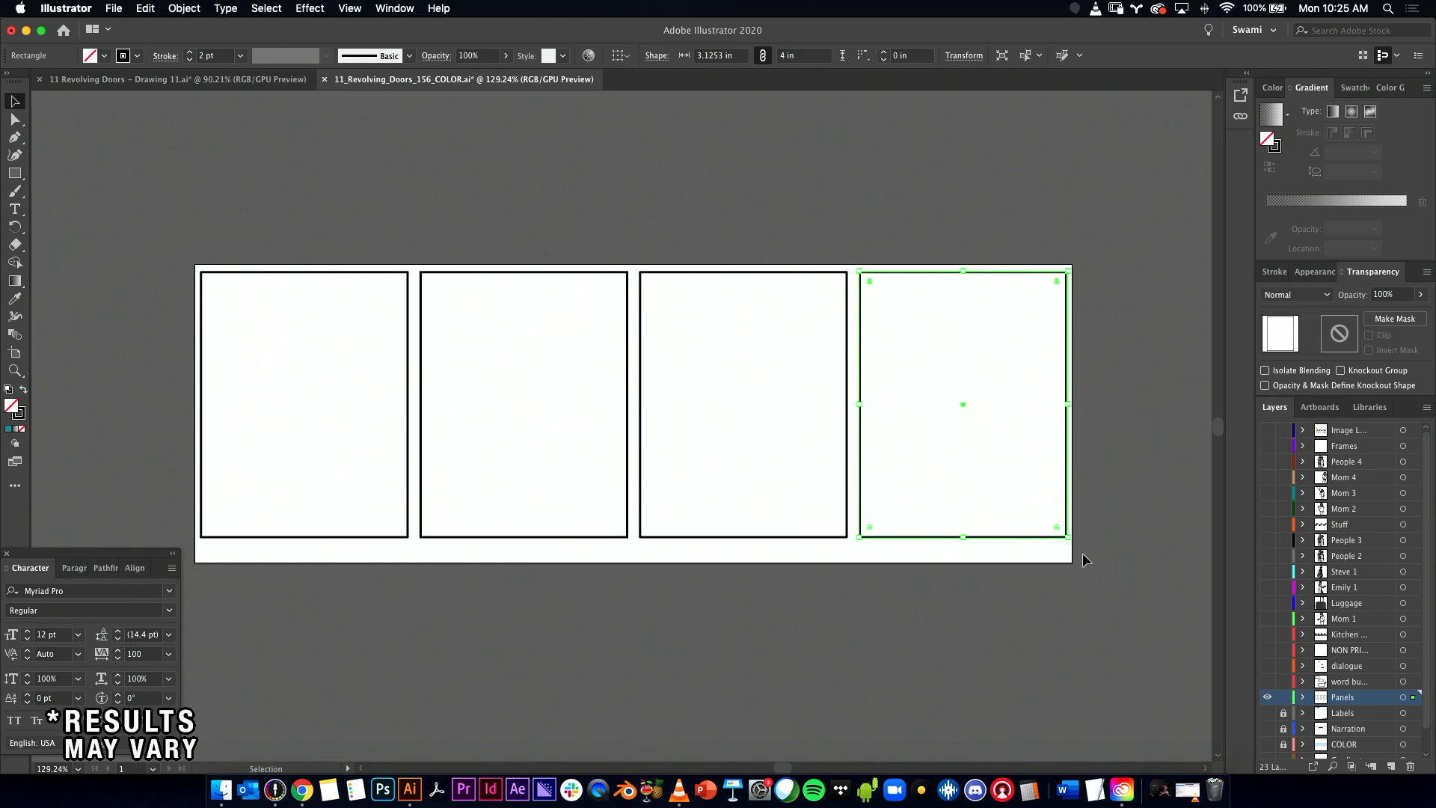
Step: Try reshaping the fourth panel by pulling its lower-right corner outward, undo the change, and deselect the rectangle
key(a)
drag(1067, 537, 1149, 552)
key(super+z)
key(v)
click(1047, 594)
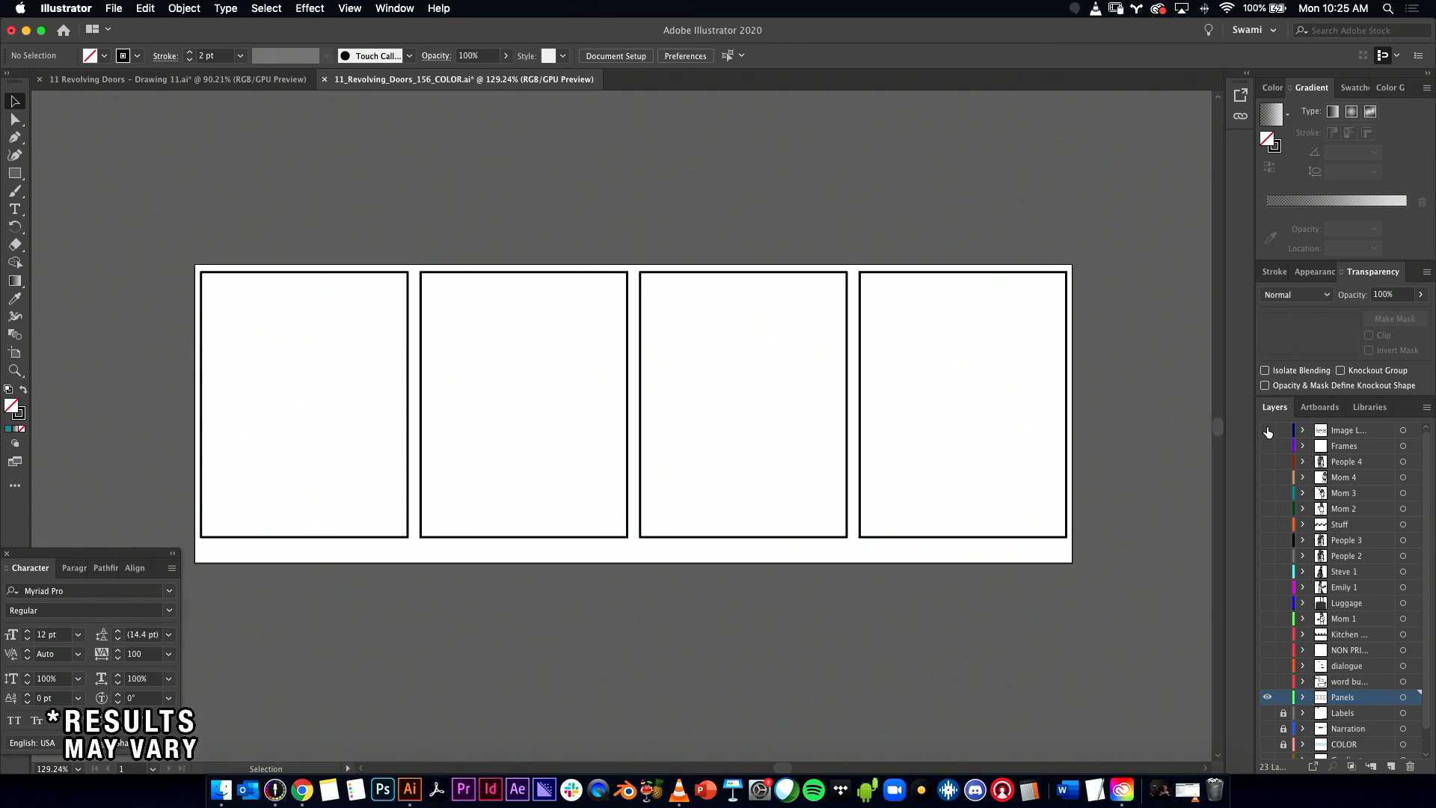
Step: Show all the layers again and delete the Frames layer
alt+click(1282, 697)
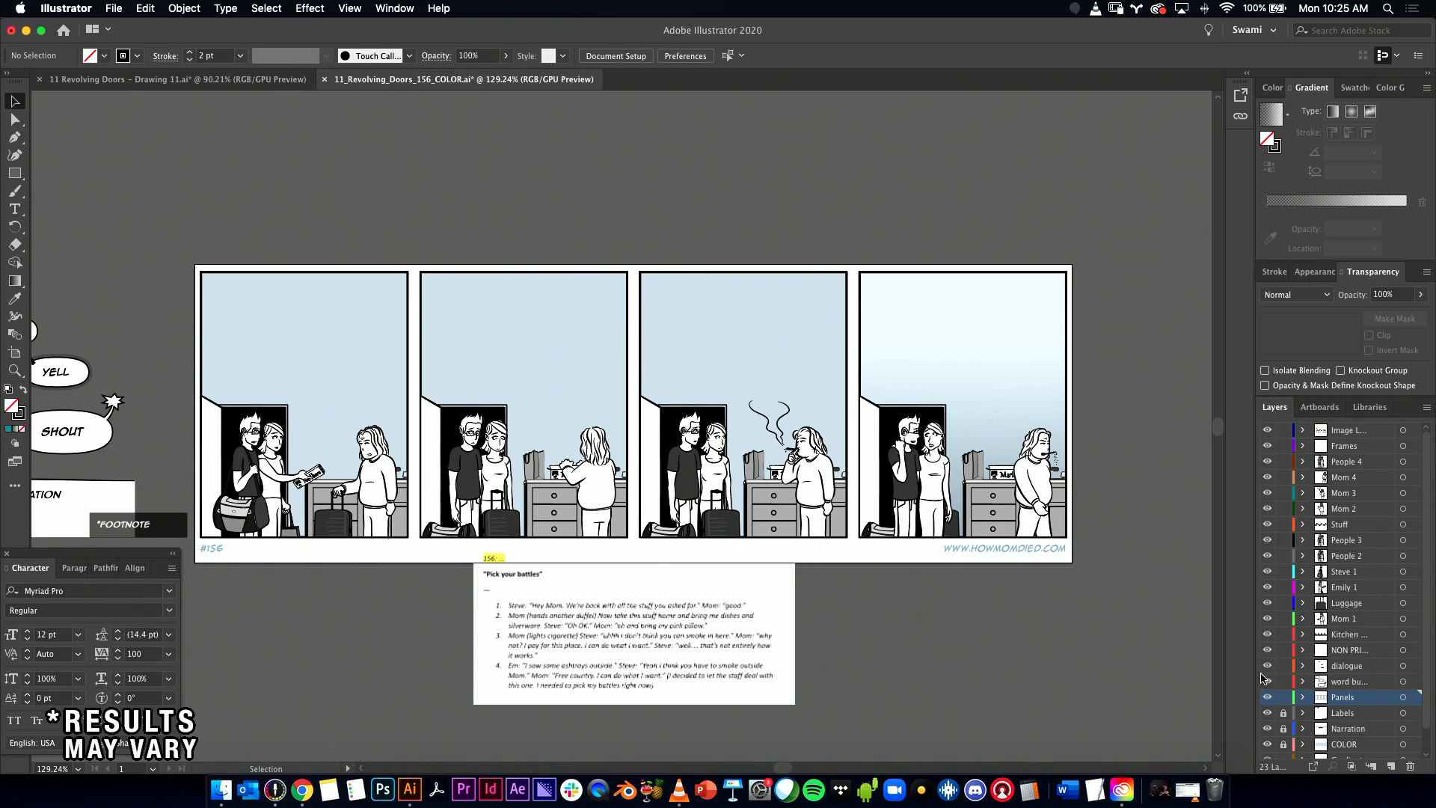
click(1351, 448)
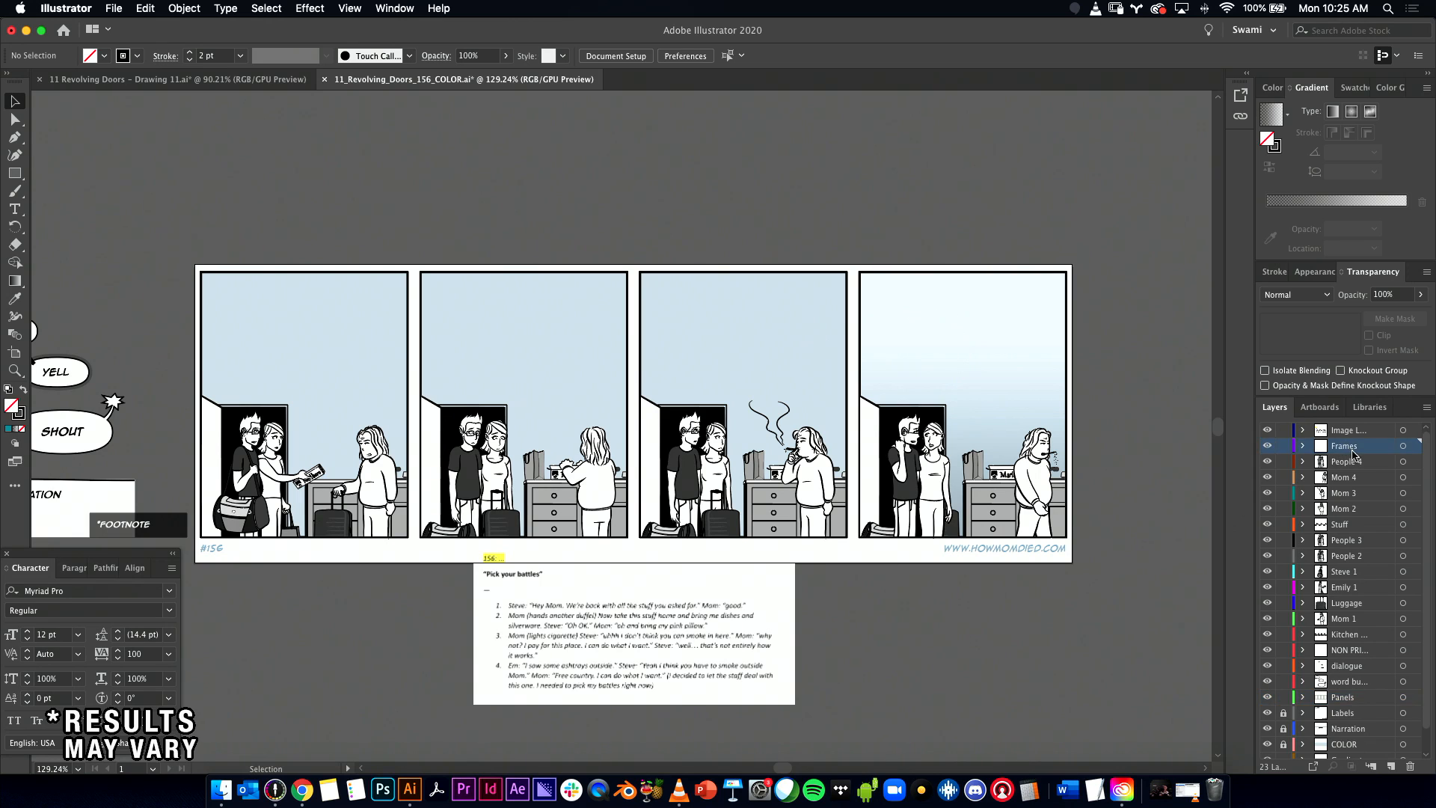
drag(1350, 450, 1410, 767)
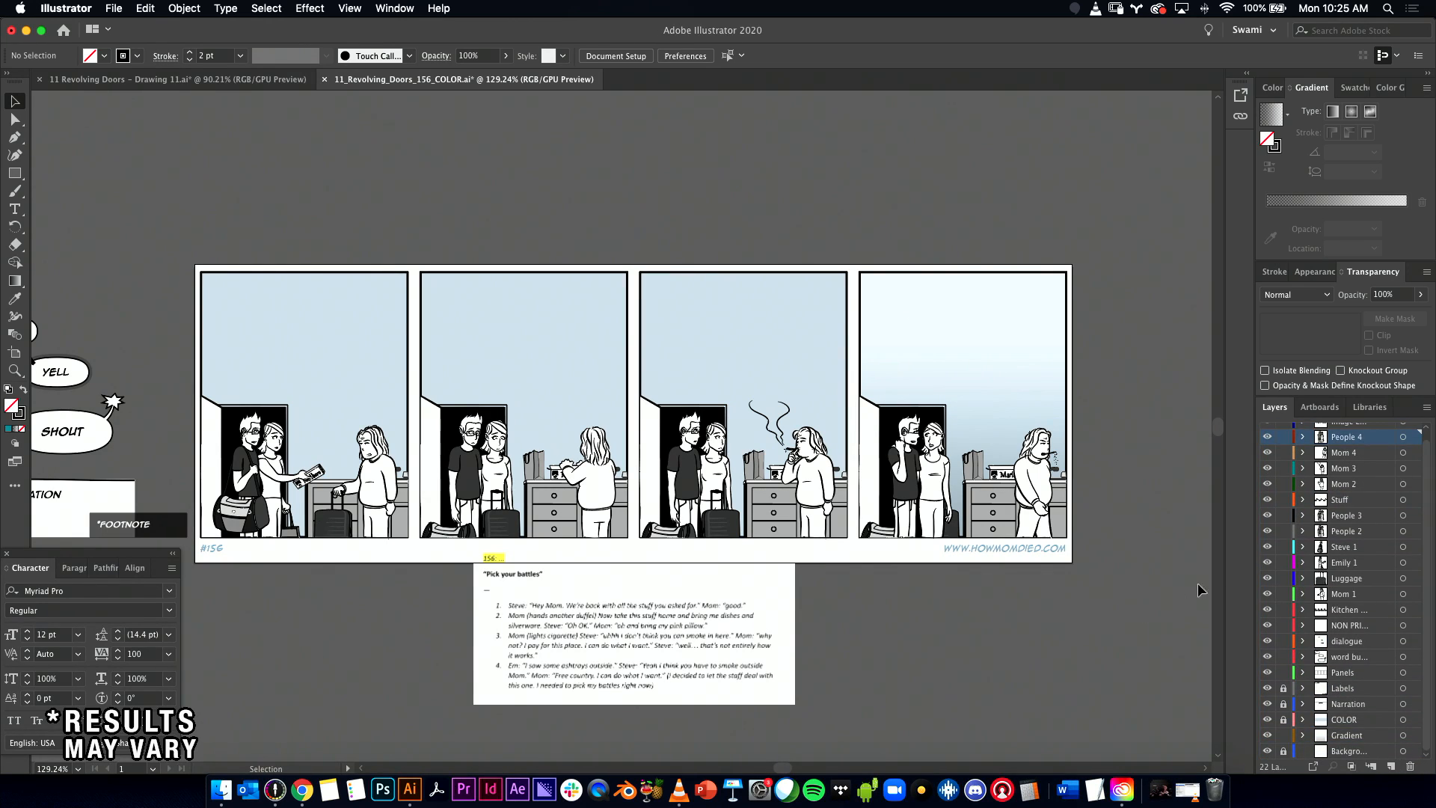
Step: Lock the layers from NON PRINT down to Background, and move NON PRINT through Narration to the top of the layer stack
key(z)
drag(866, 511, 814, 536)
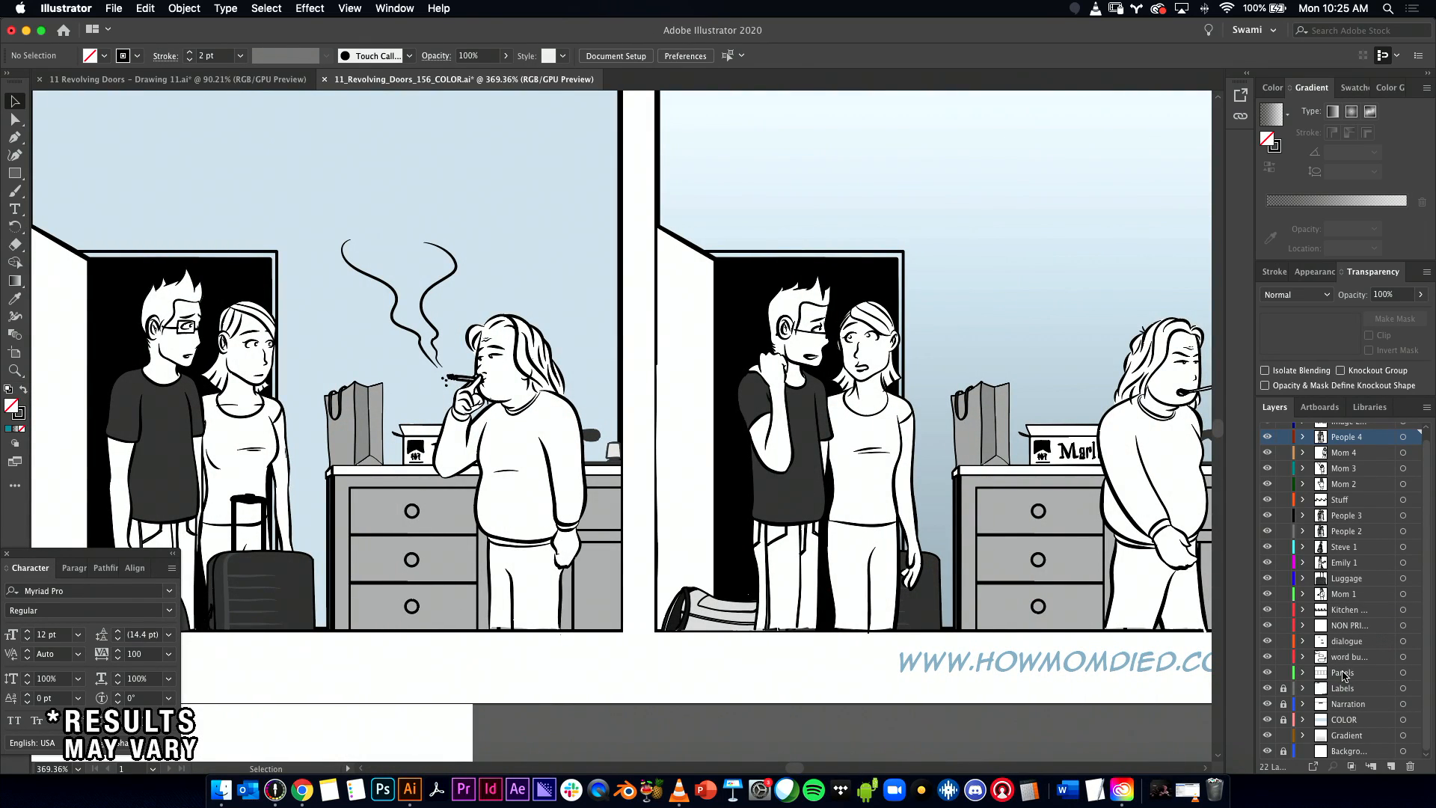
click(1364, 629)
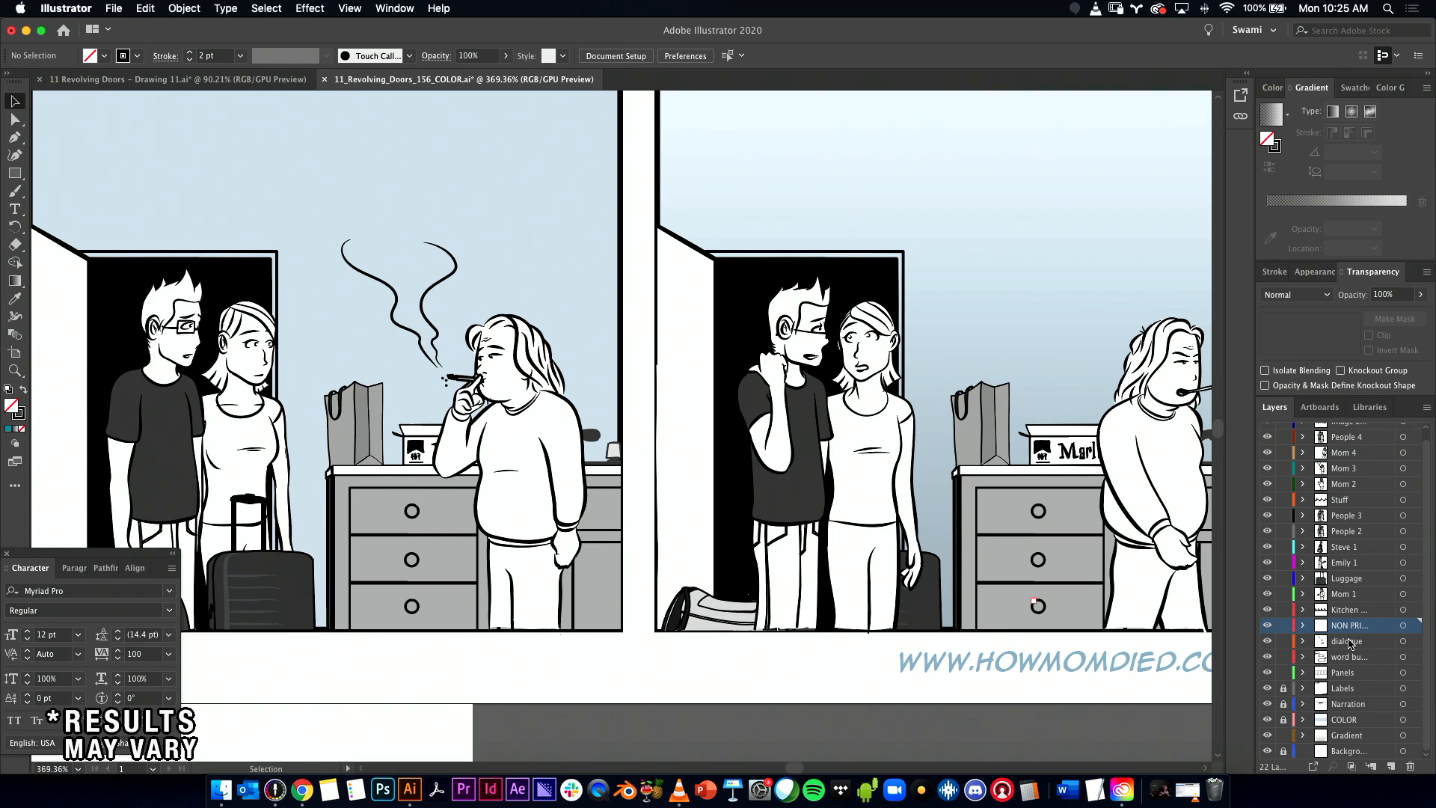
drag(1284, 625, 1284, 751)
shift+click(1355, 643)
shift+click(1356, 657)
shift+click(1356, 673)
shift+click(1357, 690)
shift+click(1357, 708)
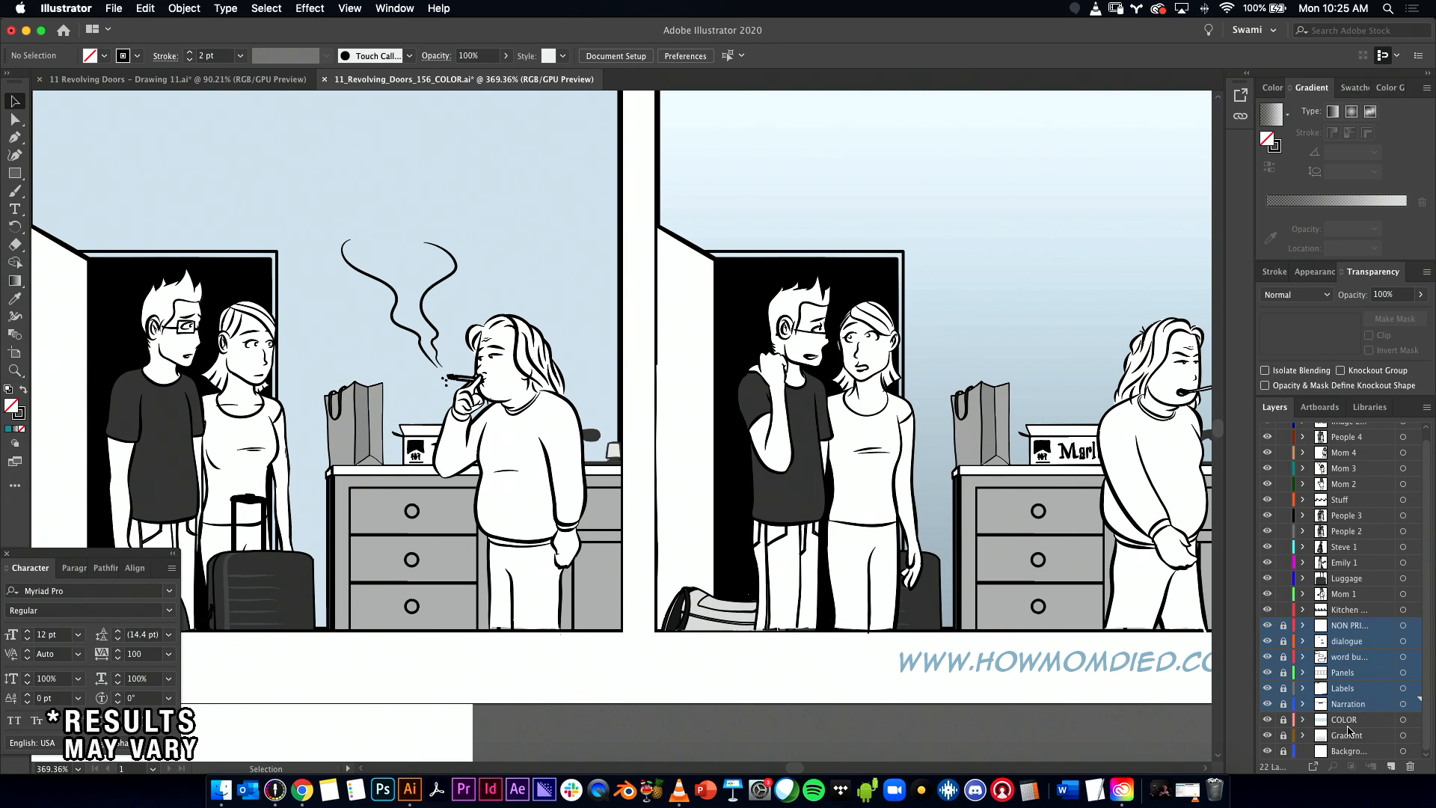
super+click(1351, 423)
drag(1350, 429, 1349, 421)
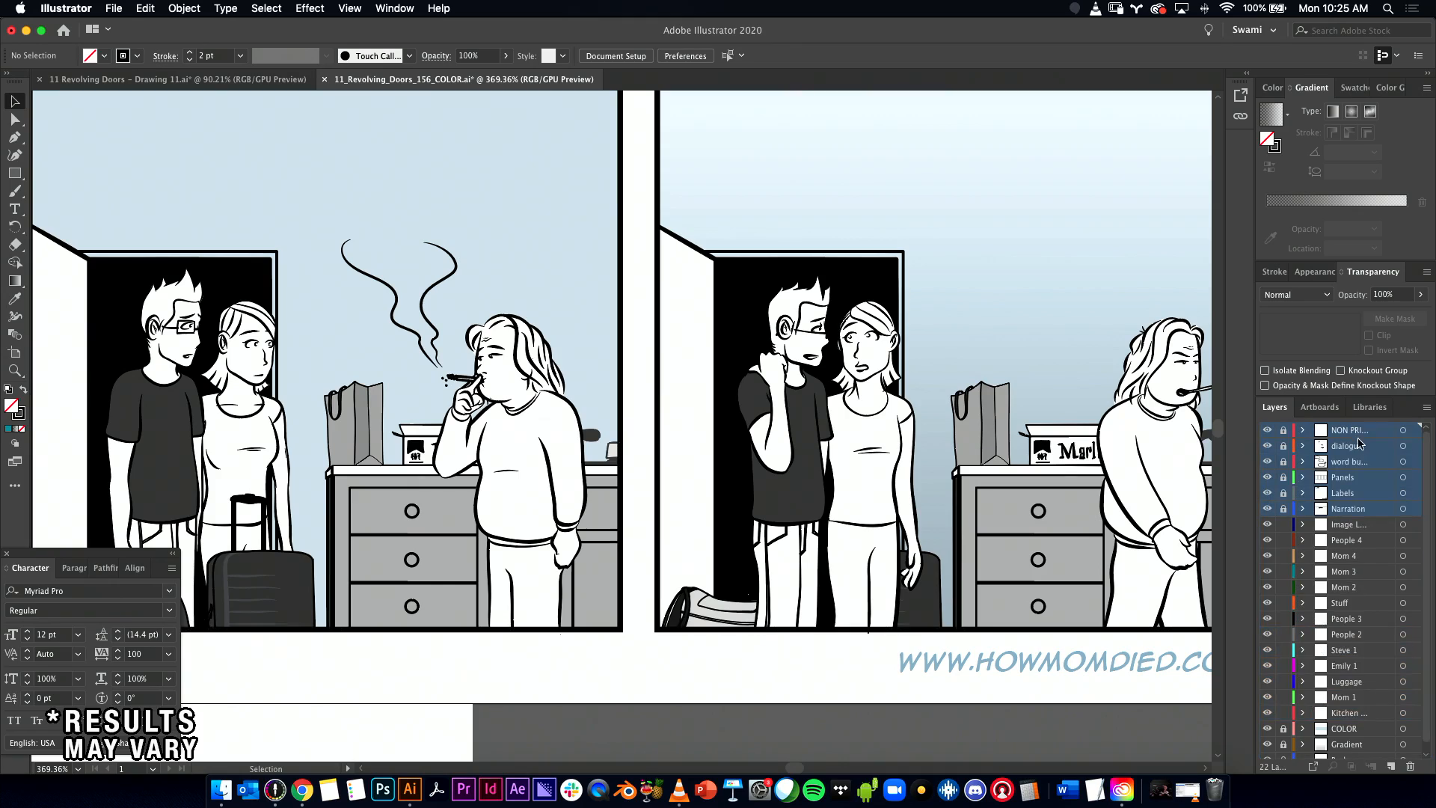
Step: Unlock the Gradient layer, select its rectangle over the fourth panel, and lock all the other layers
scroll(930, 565, down, 6)
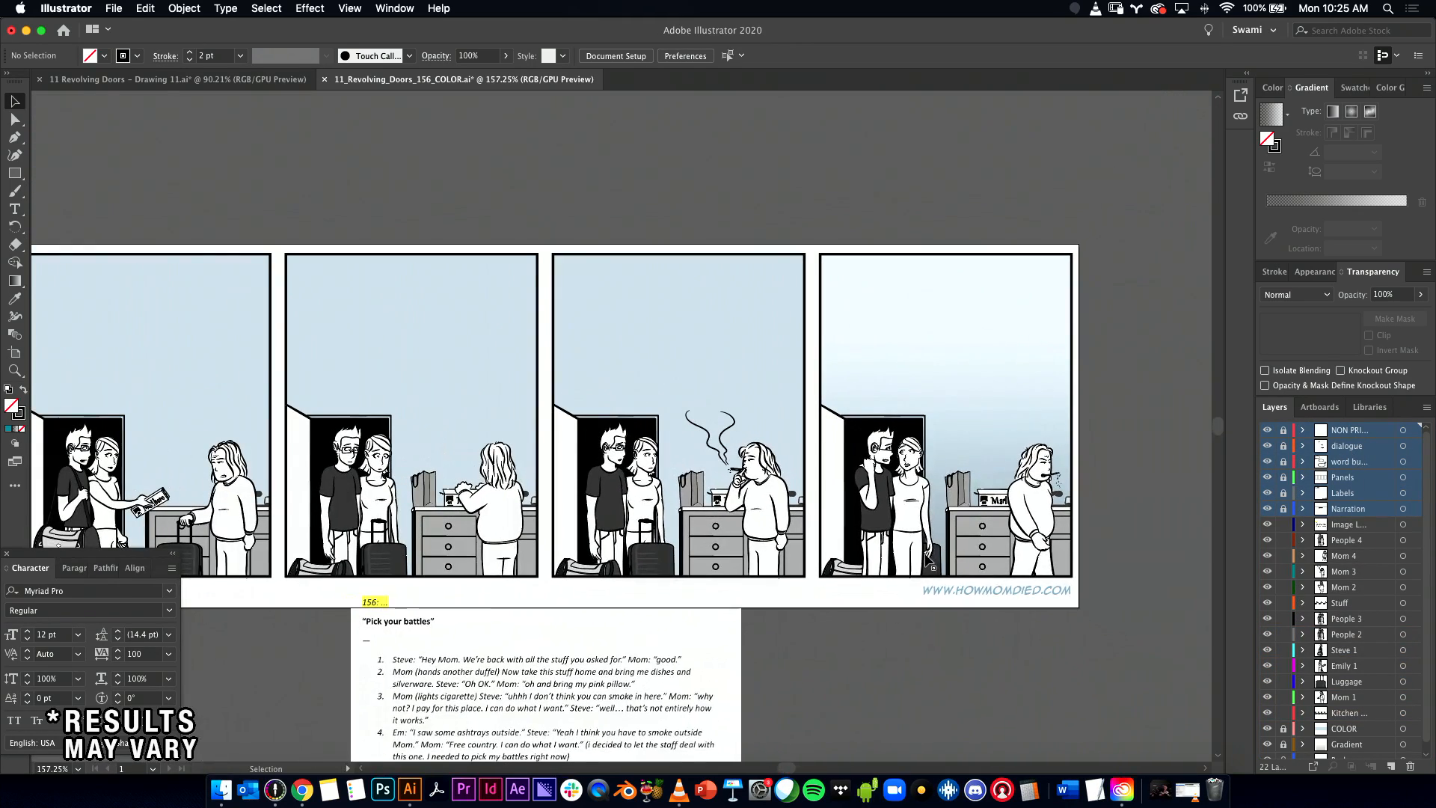
drag(845, 708, 908, 607)
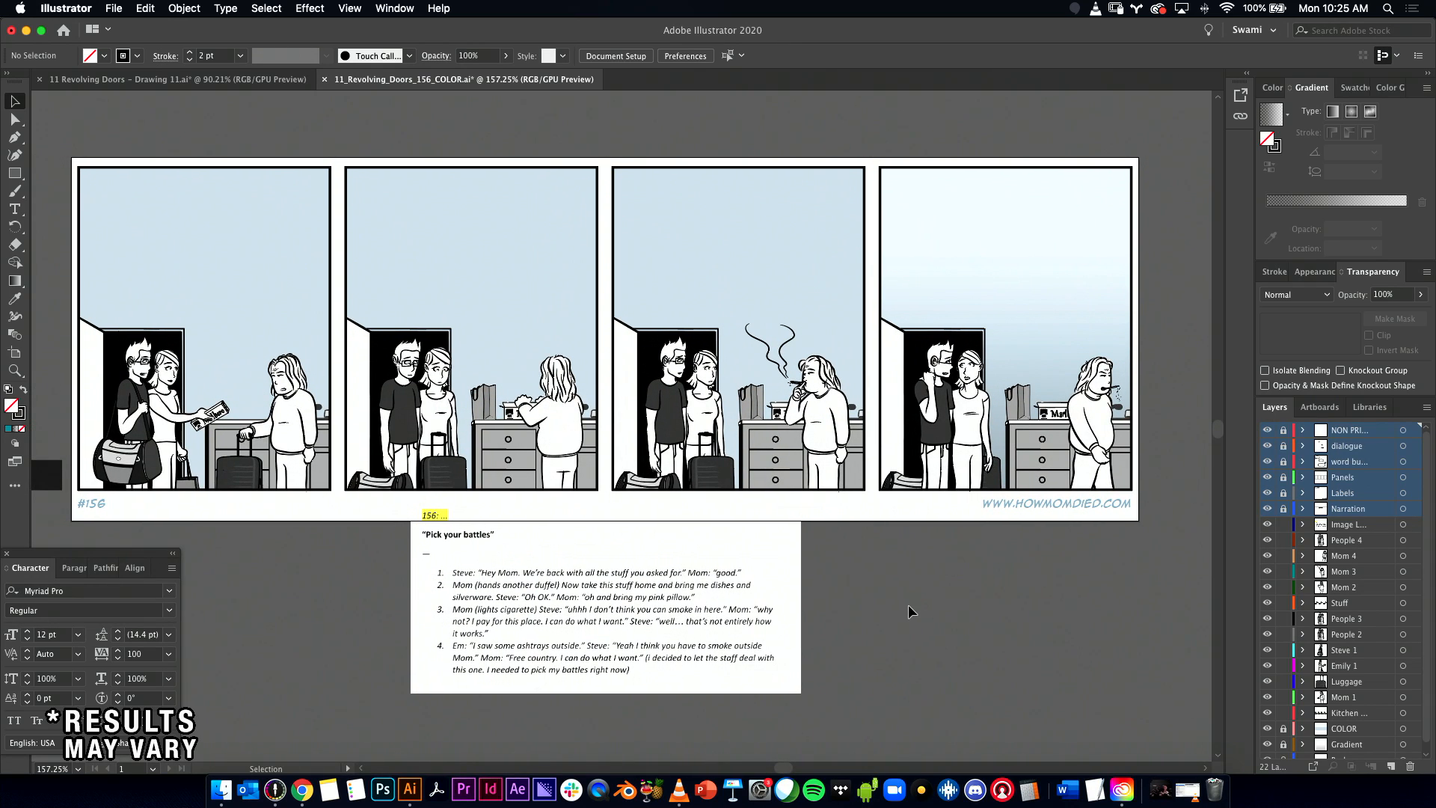
click(1343, 745)
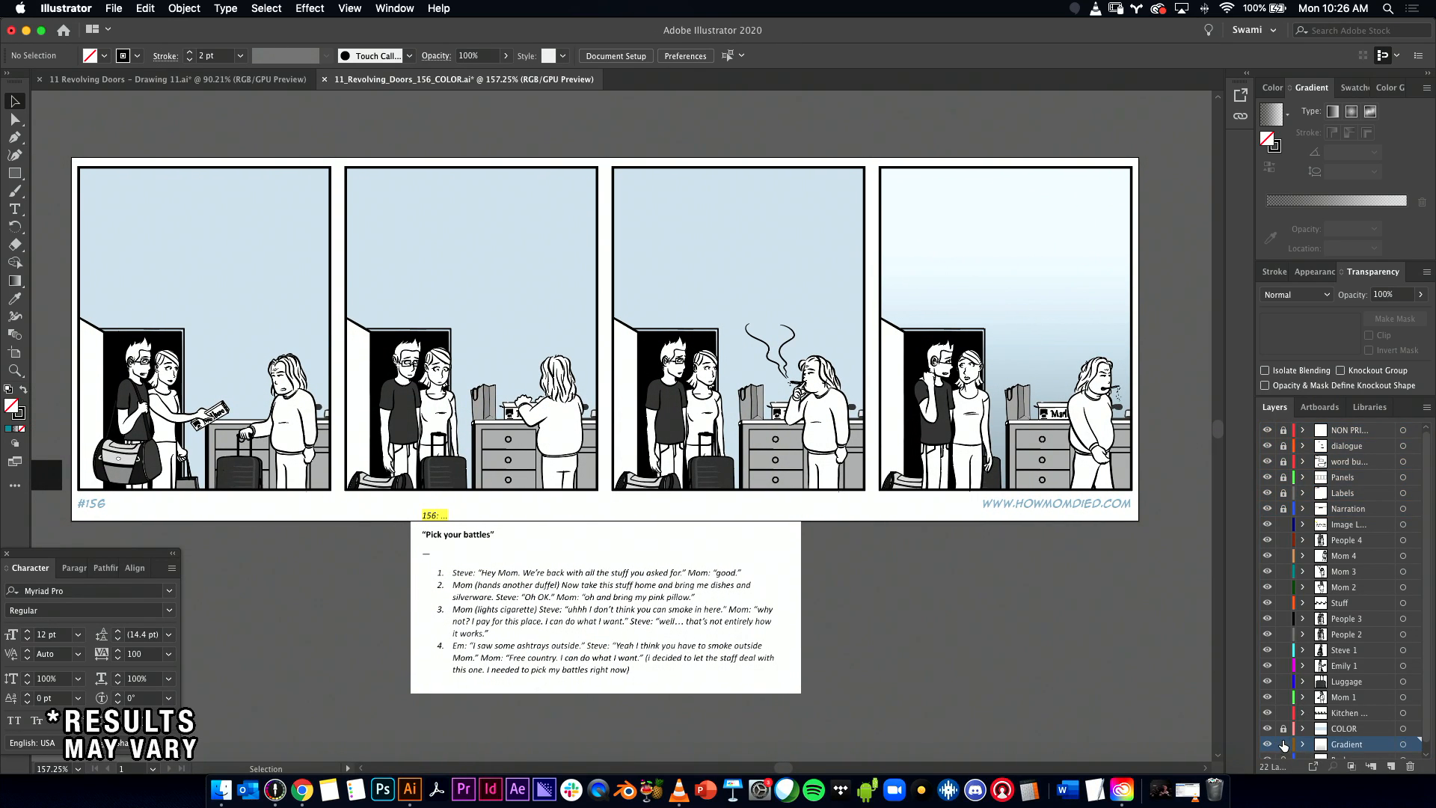
click(1403, 745)
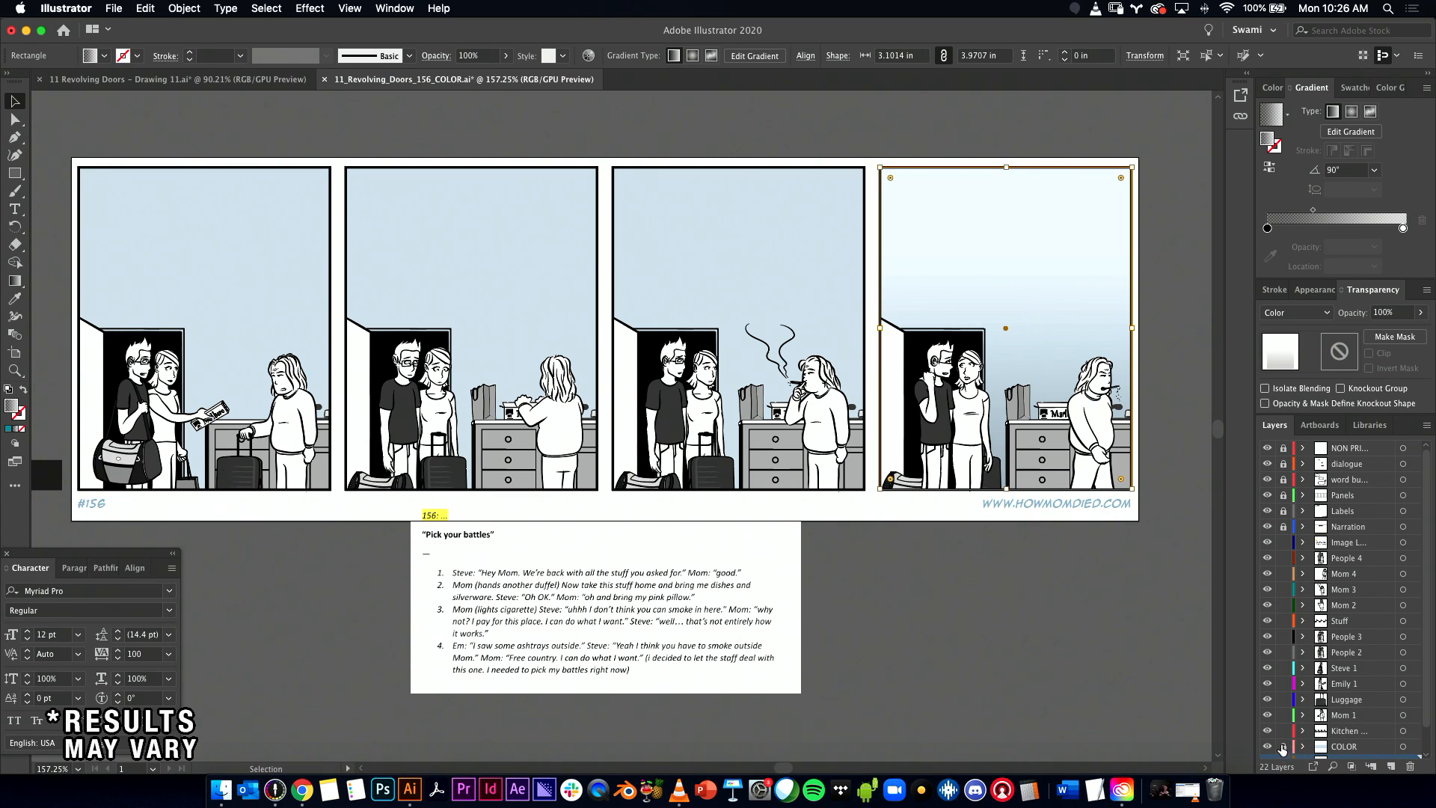
scroll(1284, 745, down, 2)
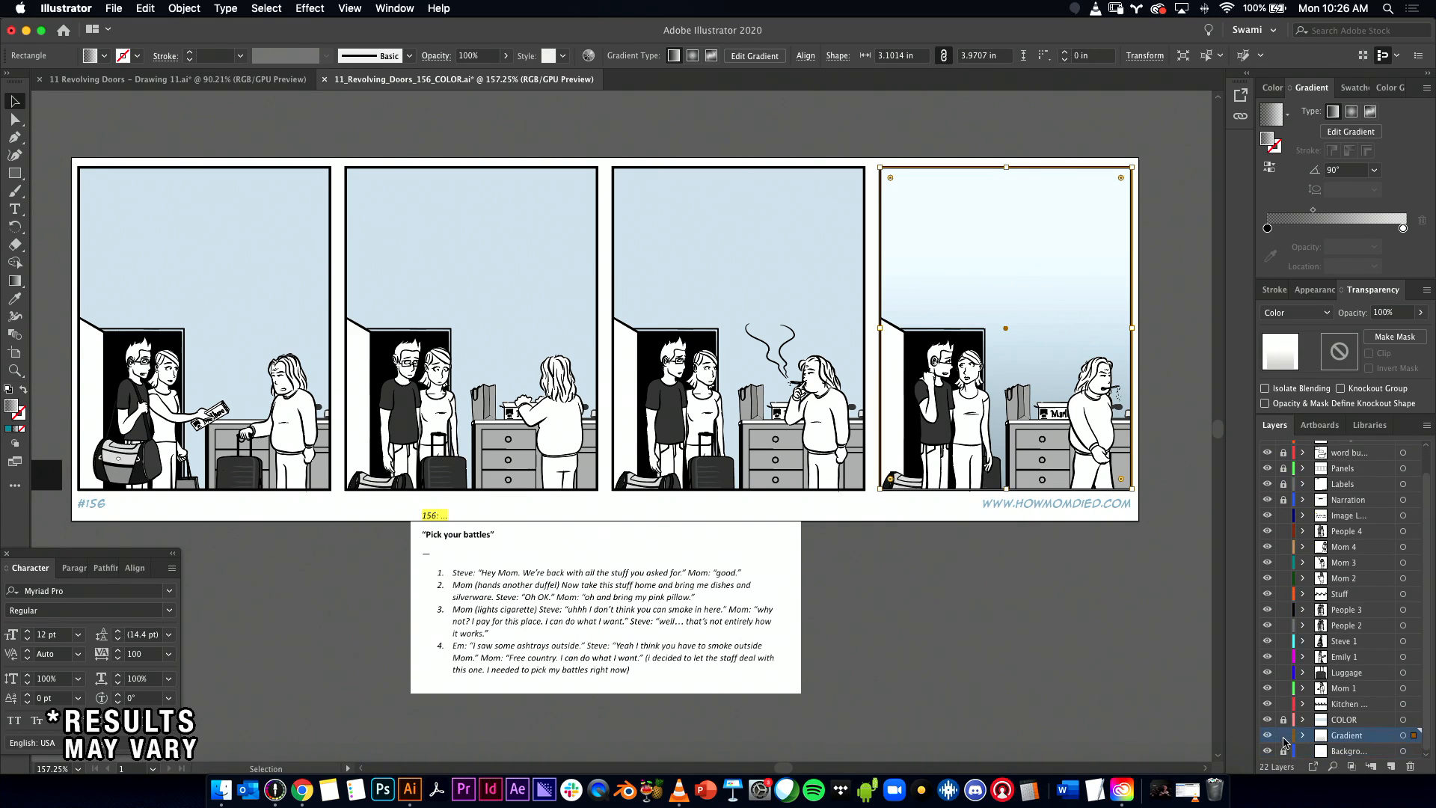
alt+click(1284, 737)
Step: Try moving the gradient rectangle below the fourth panel, undo it, try duplicating it across the other three panels, and undo the copies
drag(1031, 271, 1046, 551)
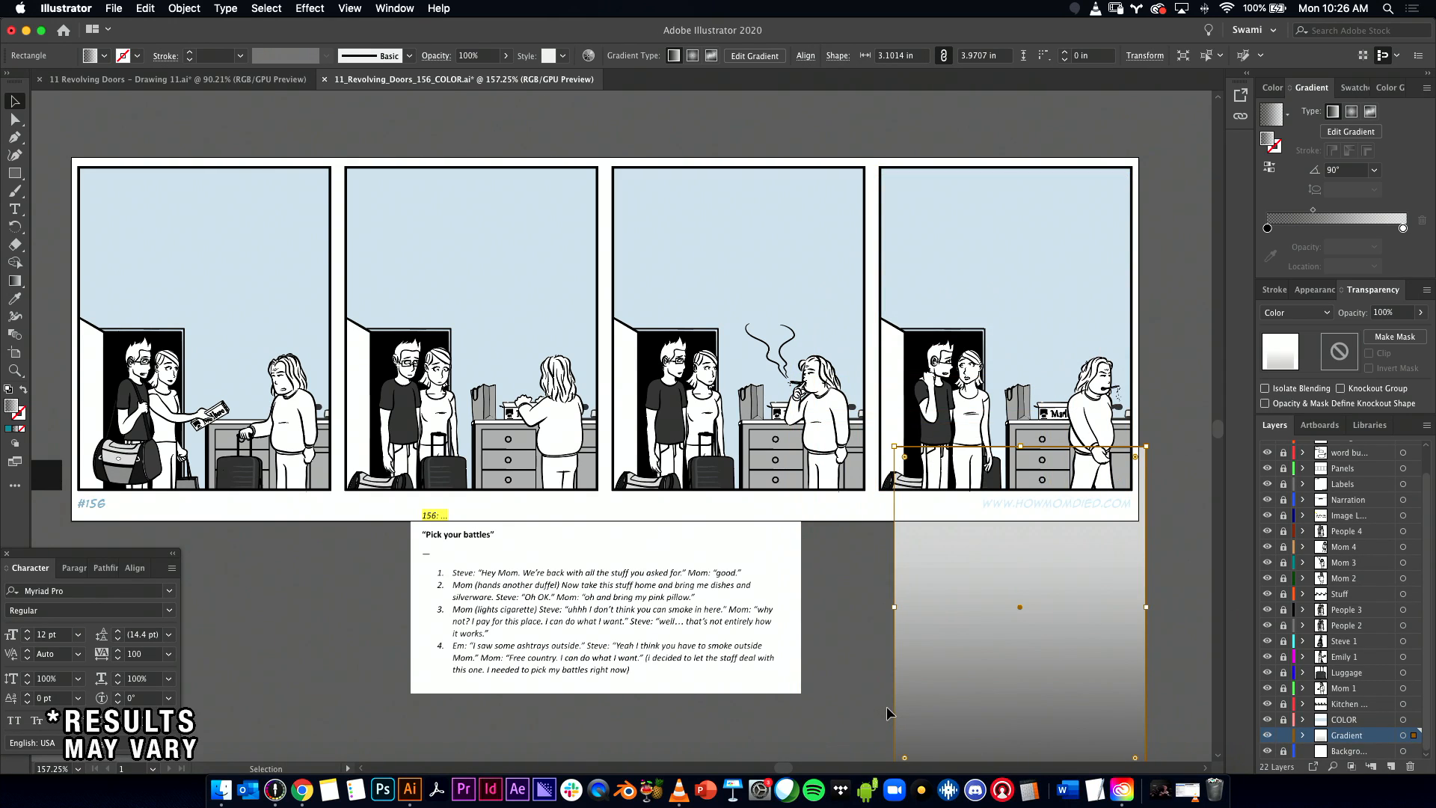
key(super+z)
drag(1030, 269, 736, 277)
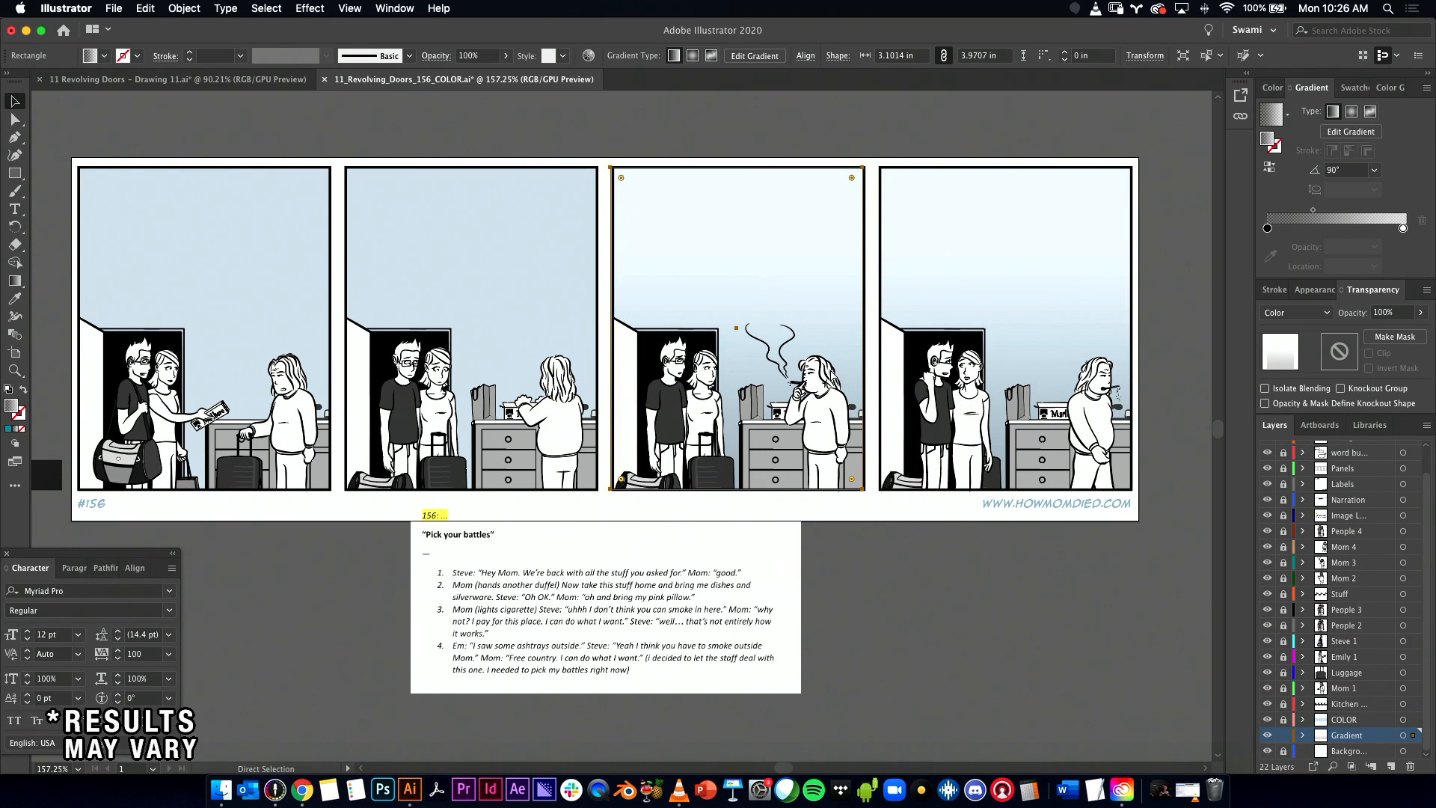
key(super+d)
key(super+d)
key(super+z)
key(super+z)
key(super+z)
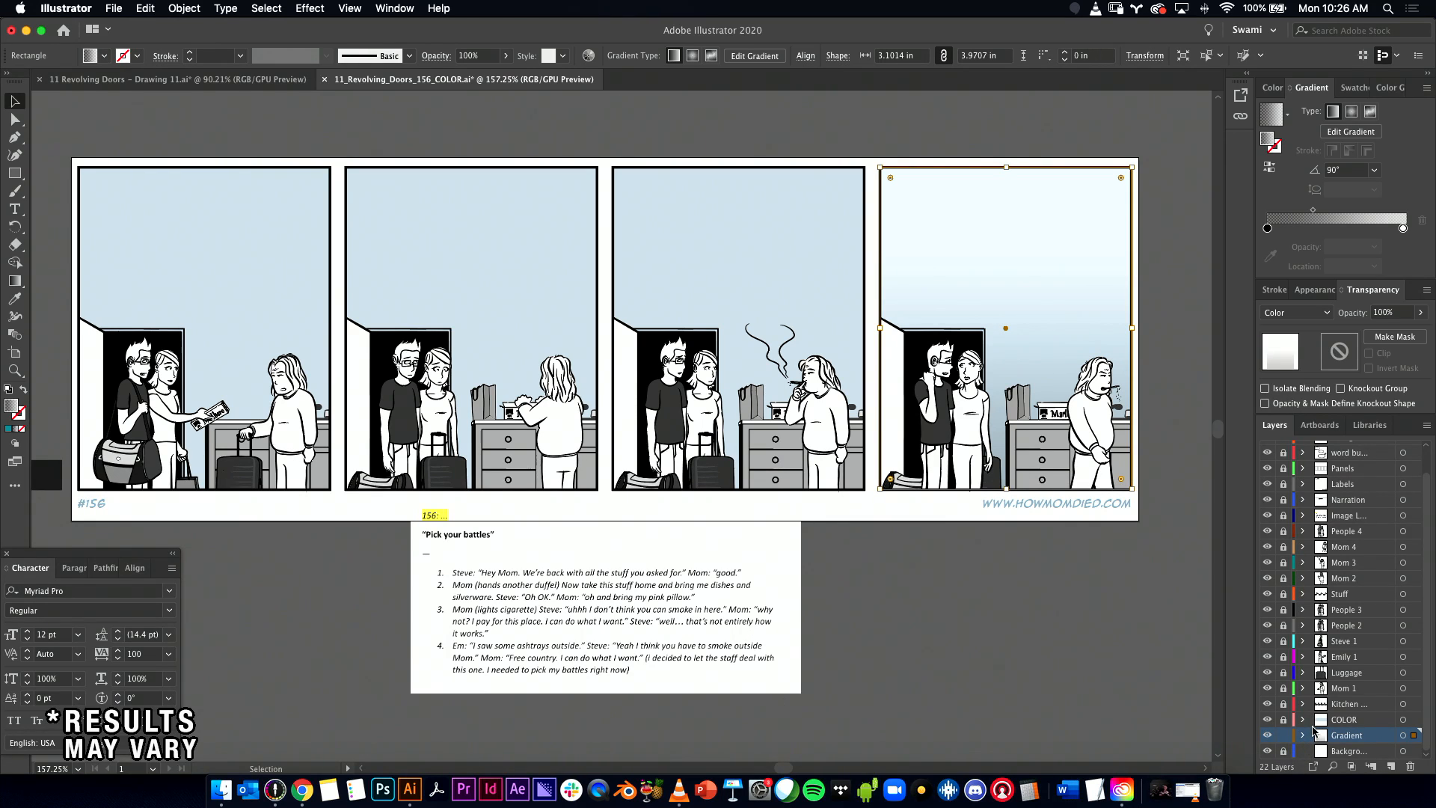
Step: Delete the Gradient layer with its artwork
click(1359, 740)
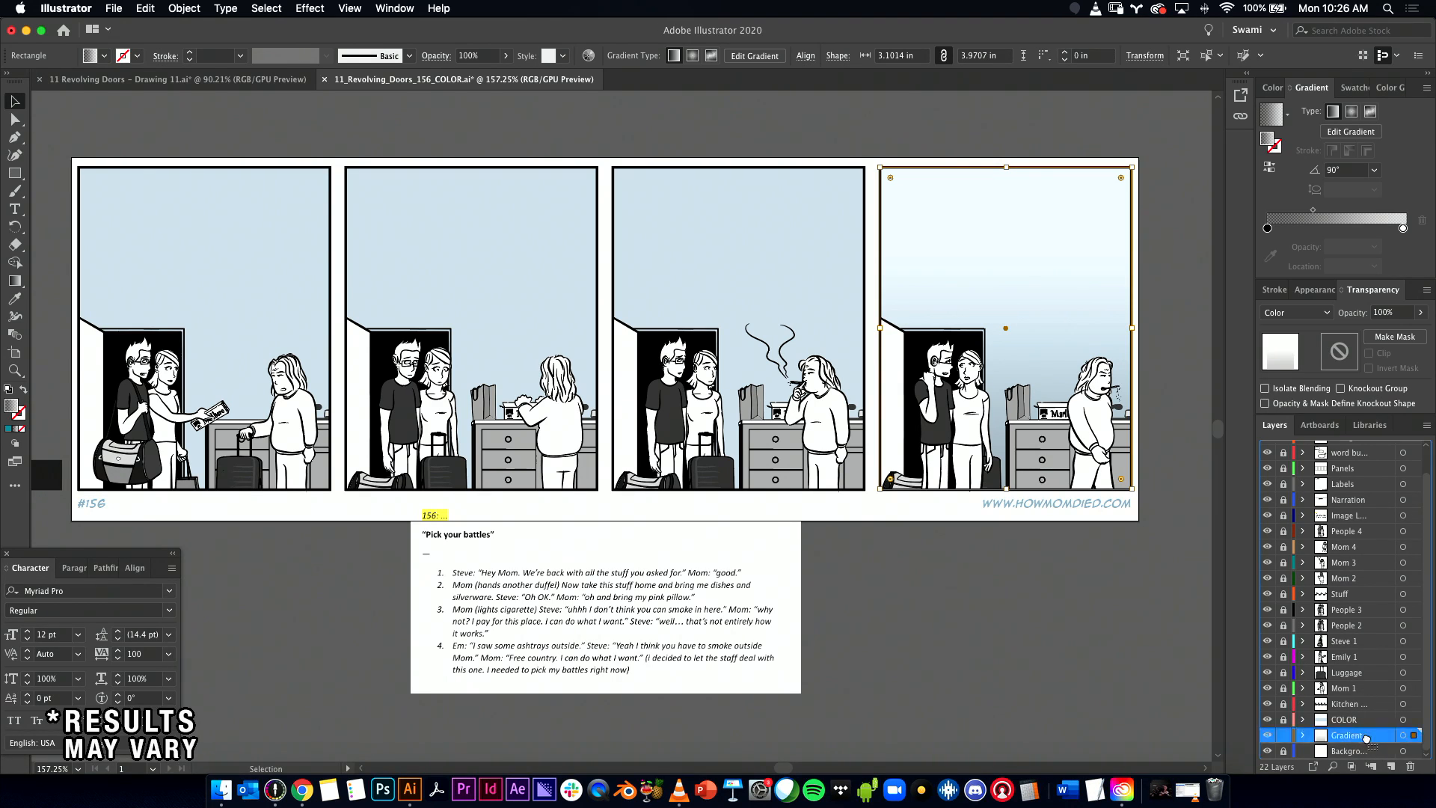
click(1411, 766)
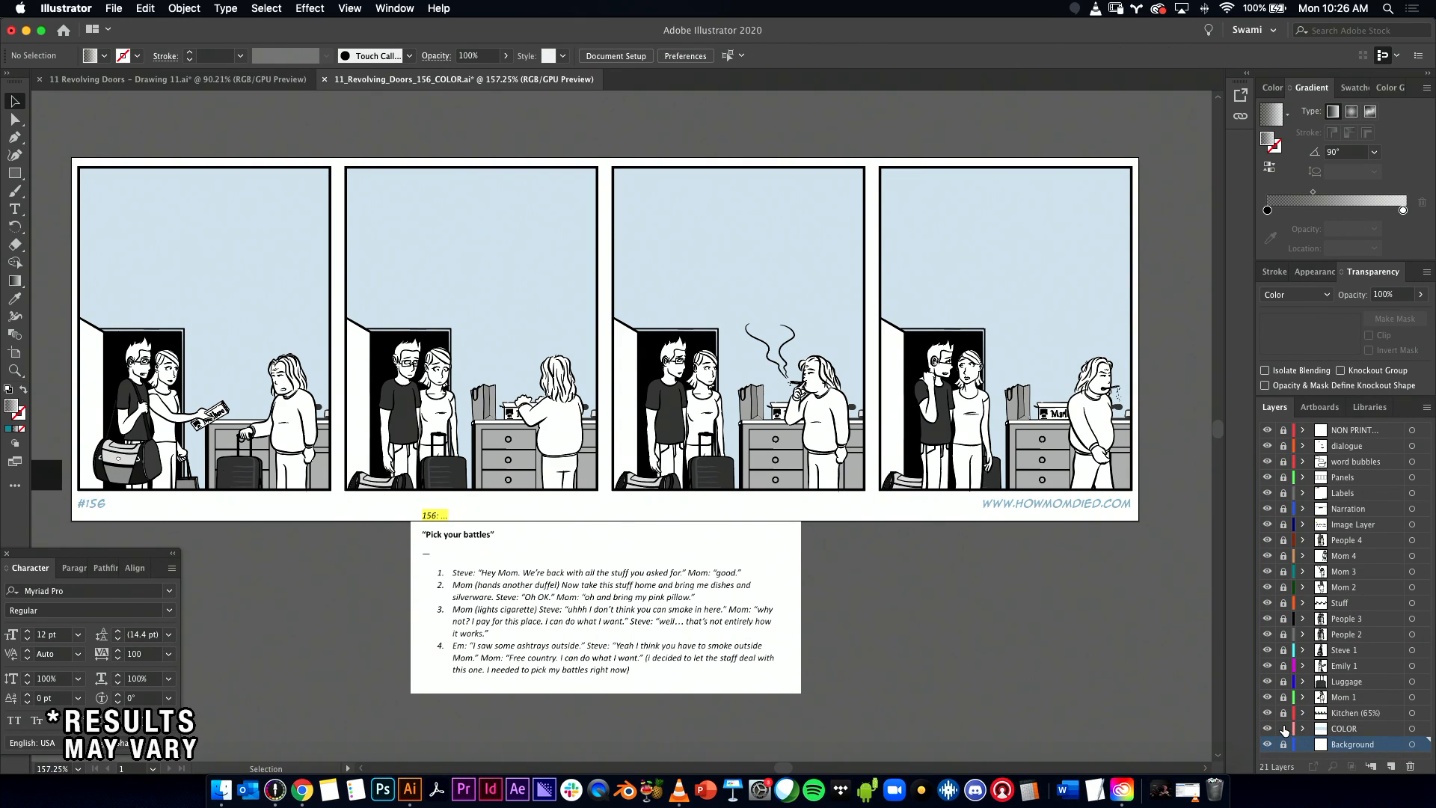
Step: Examine the COLOR layer's background fills by selecting them all and the fourth panel's fill alone, and deselect everything
click(1413, 729)
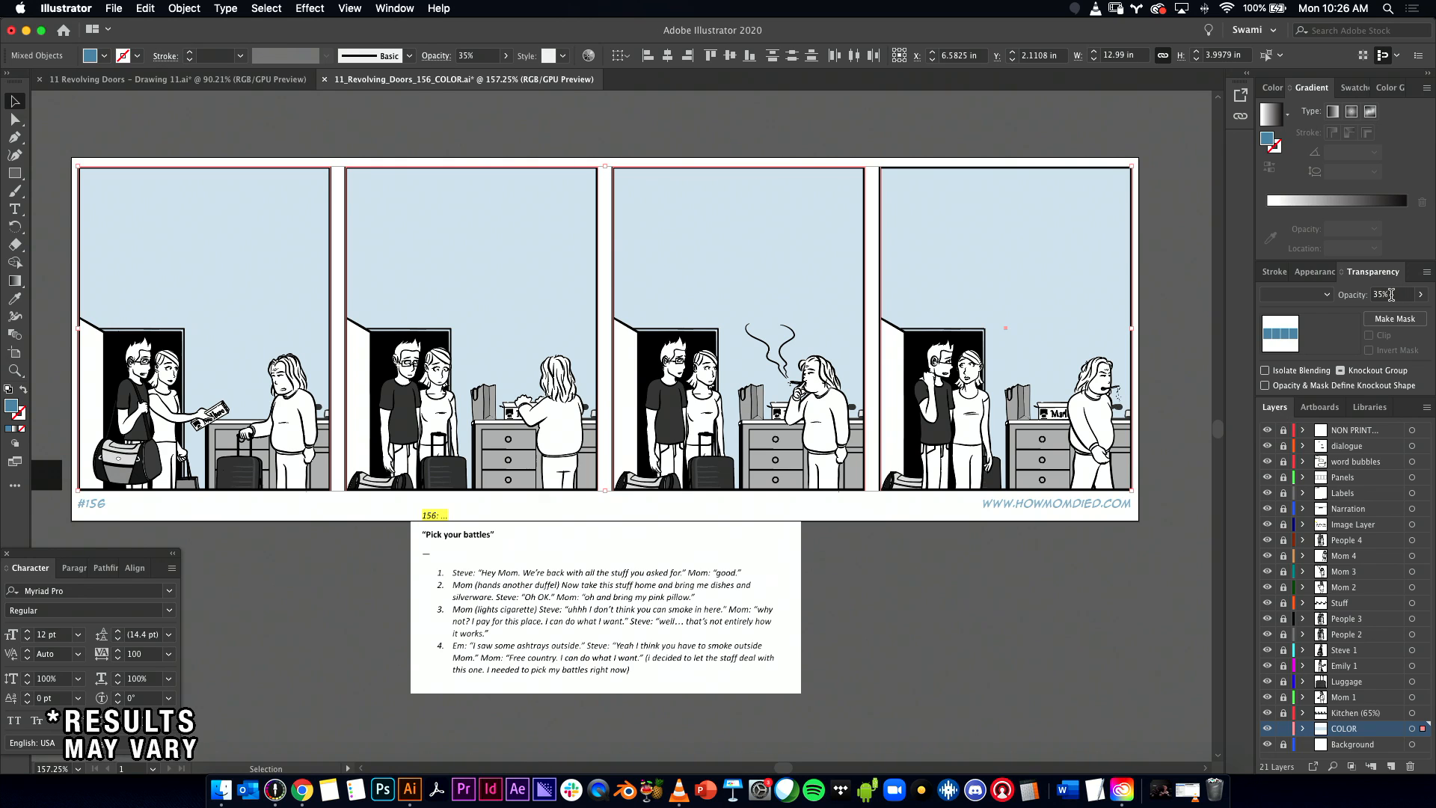
click(1036, 190)
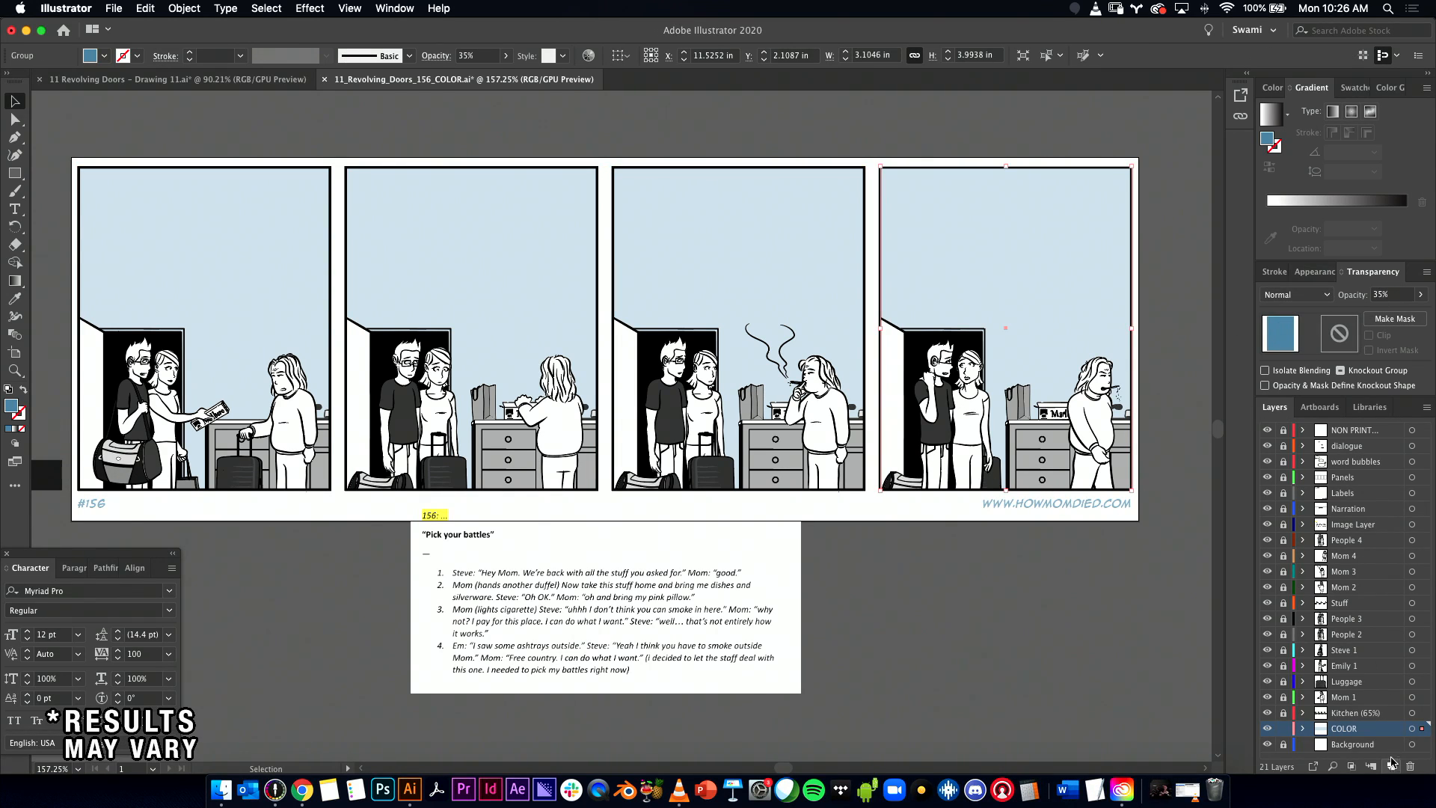
click(1424, 729)
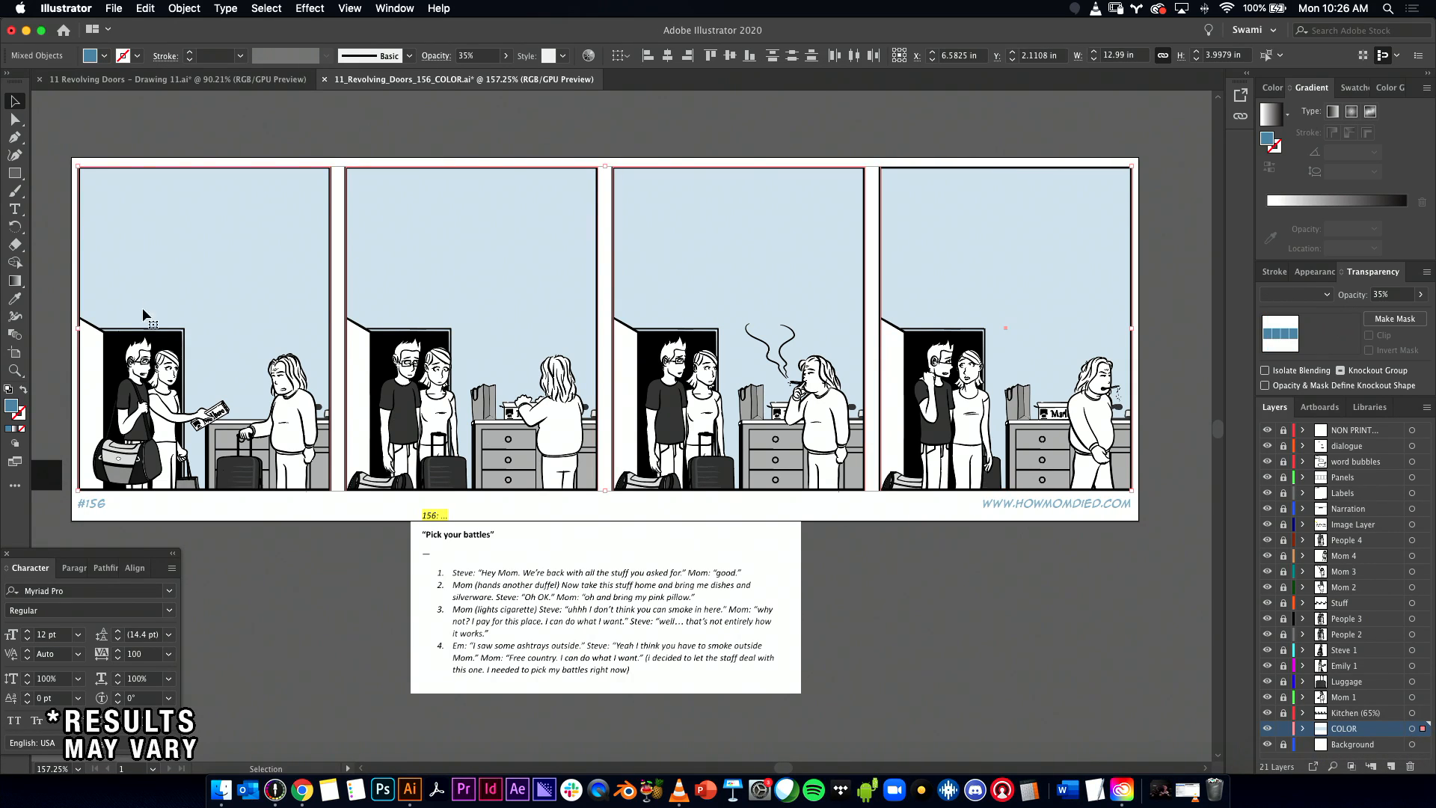
click(841, 138)
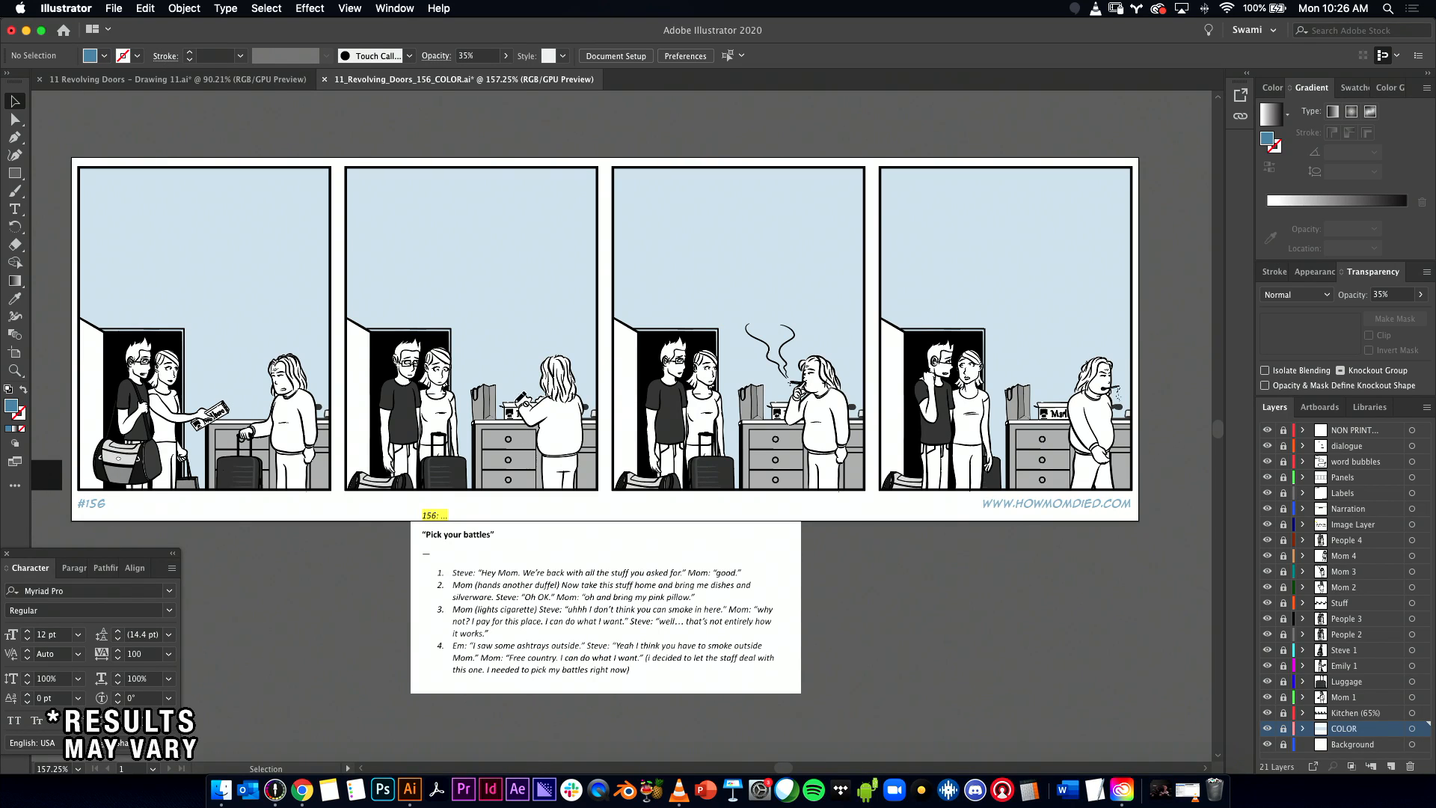
Step: Unlock the word bubbles layer, keeping the Panels and Labels layers locked
scroll(557, 424, left, 5)
scroll(752, 625, up, 1)
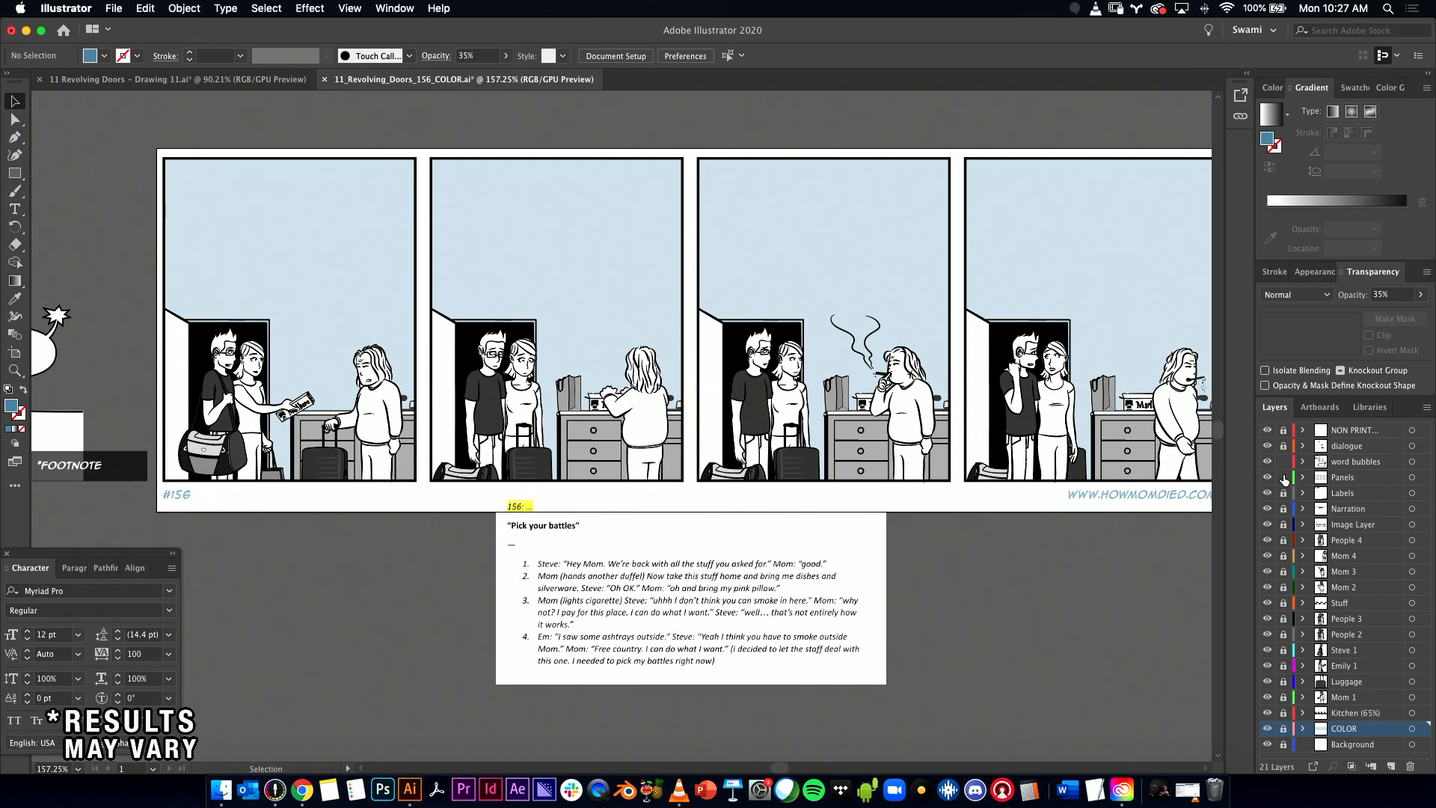
click(1284, 493)
click(1284, 477)
click(1283, 493)
Step: Switch to Chrome, copy strip 156's first line "Hey Mom. We're back with all the stuff you asked for." from the script, and return to Illustrator
click(303, 789)
drag(498, 287, 760, 285)
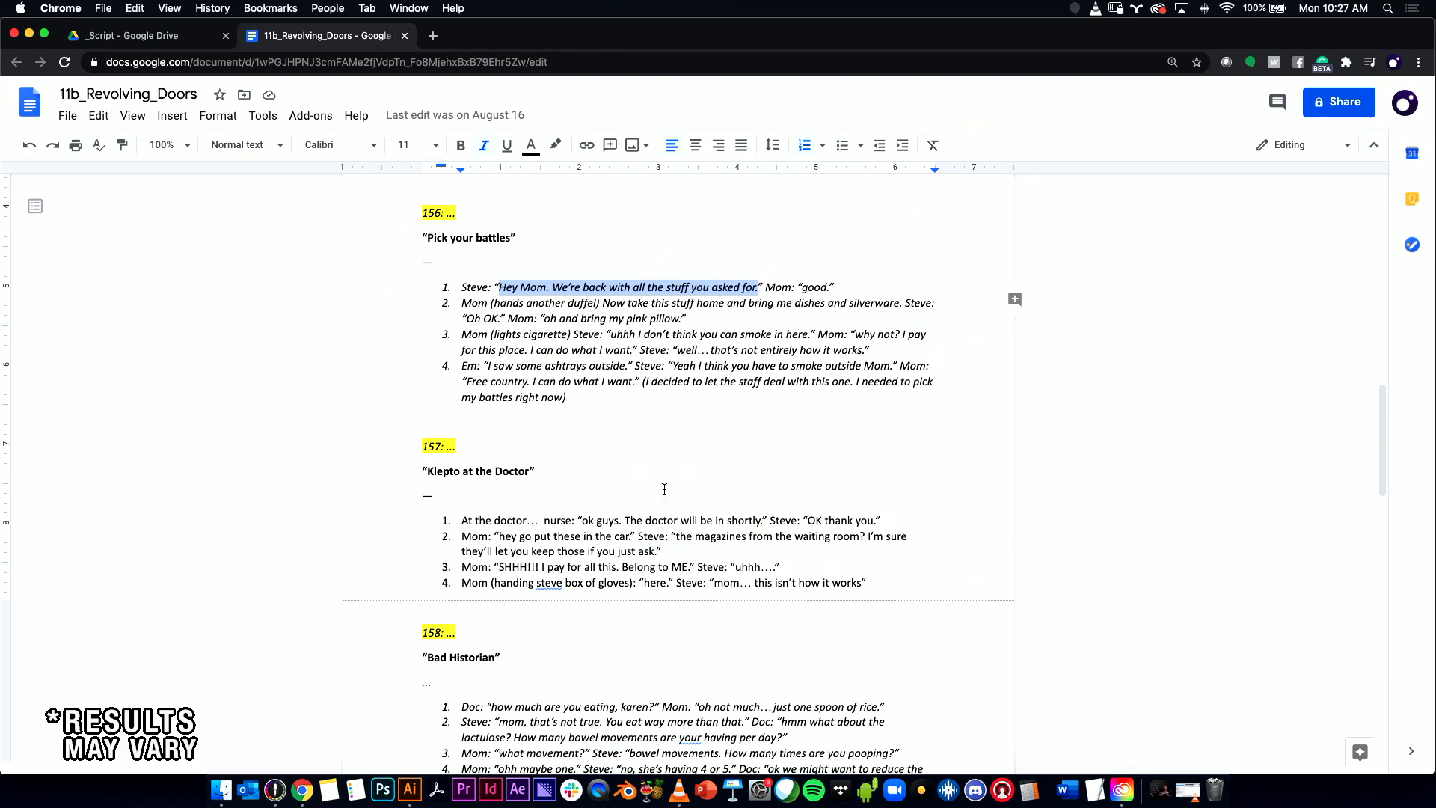
key(super+Tab)
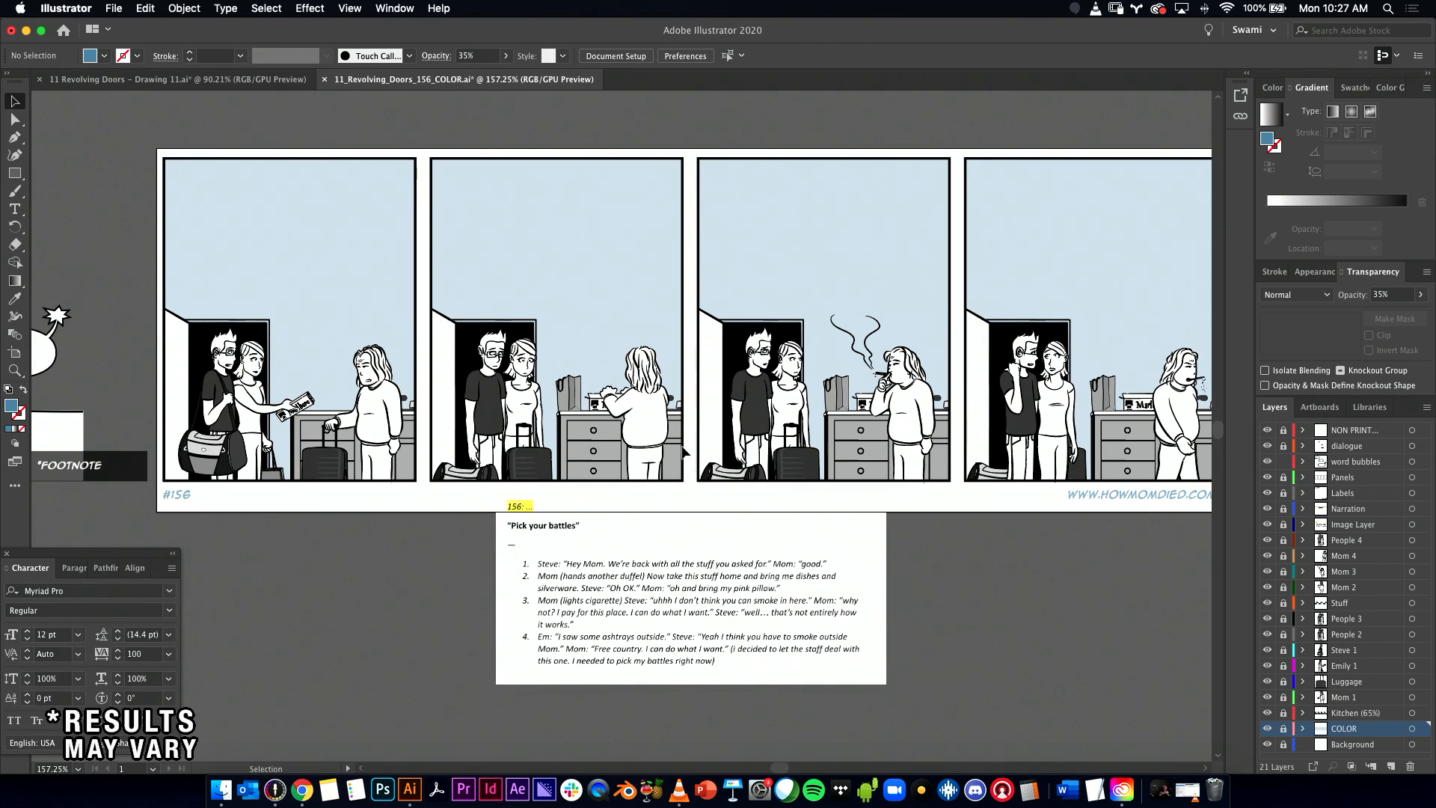
Step: Try placing the TALK bubble's ellipse in the first panel without its text, and undo the placement
drag(73, 274, 266, 270)
click(125, 227)
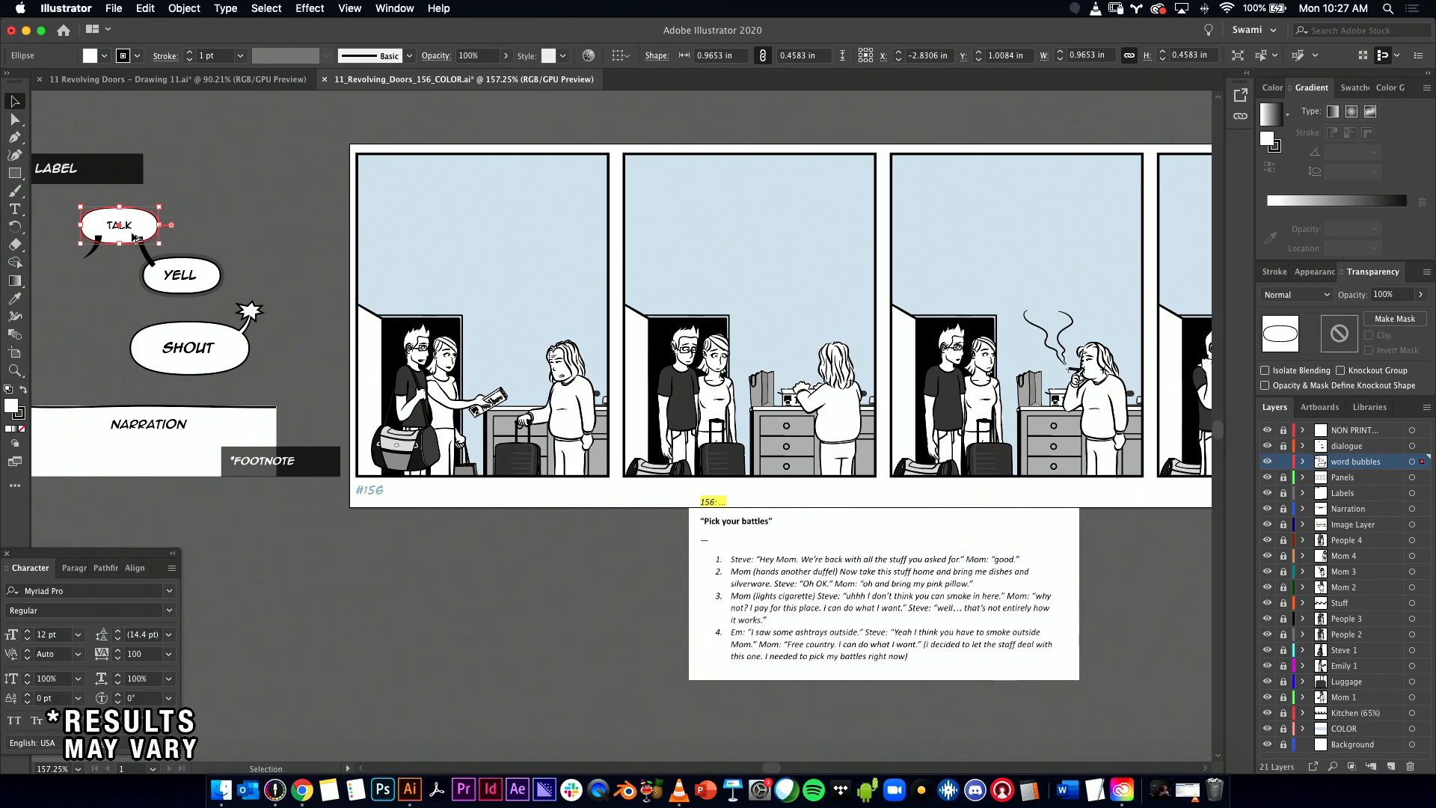
drag(129, 229, 506, 201)
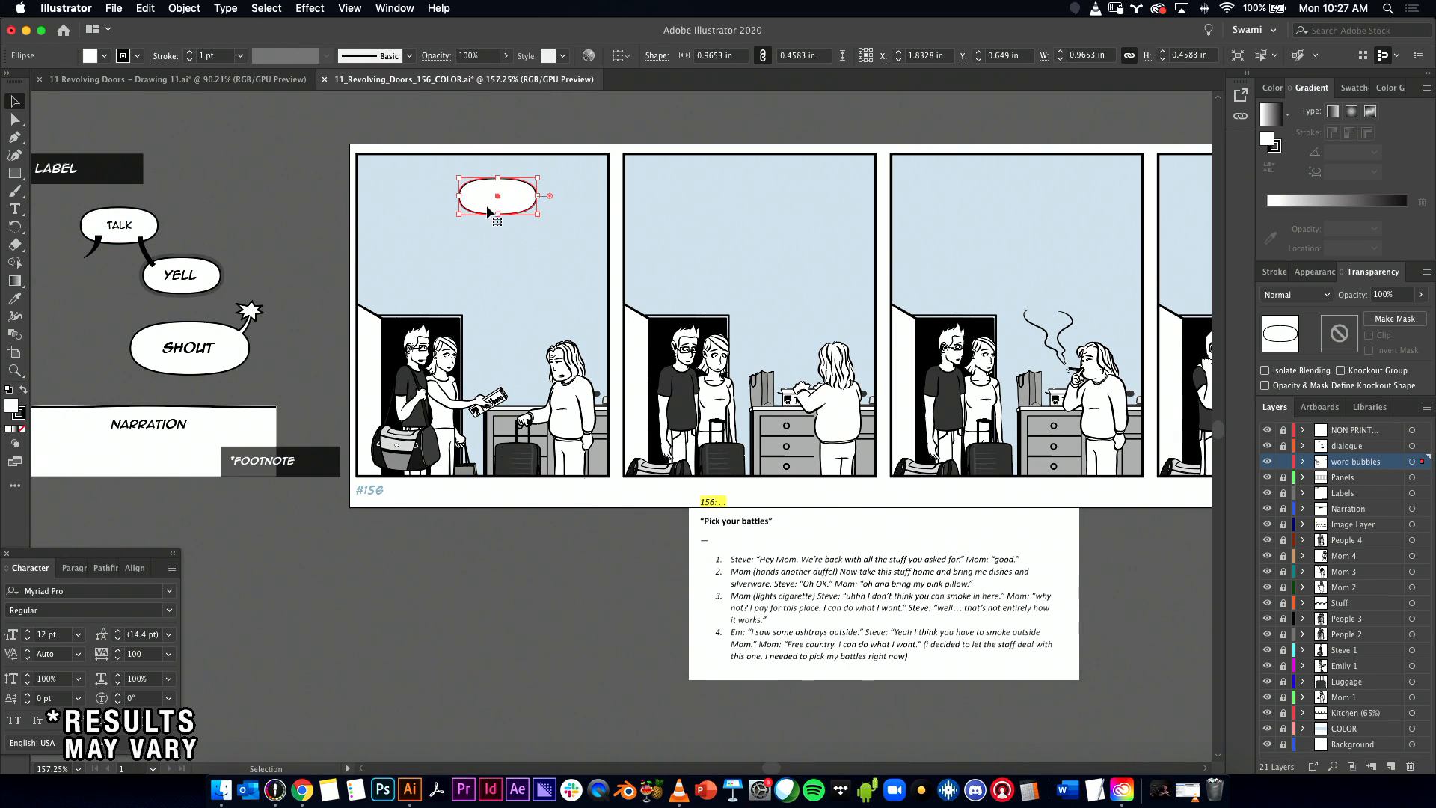
key(super+z)
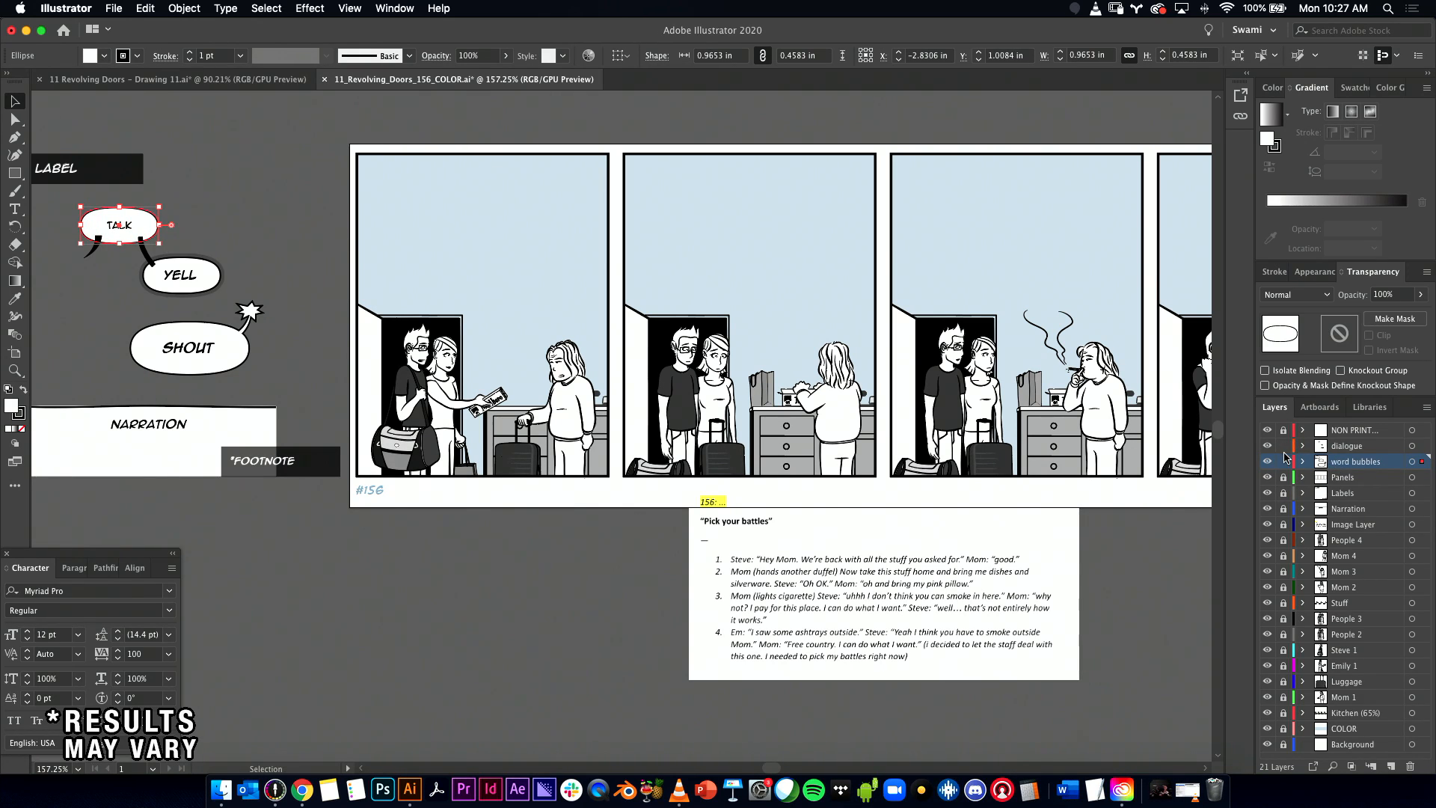
Step: Unlock the dialogue layer and place a copy of the TALK bubble with its text in the upper part of the first panel
click(1267, 445)
click(1267, 445)
click(173, 209)
drag(110, 237, 493, 209)
click(492, 123)
click(493, 209)
Step: Replace the copied bubble's text with "HEY MOM. WE'RE BACK WITH ALL THE STUFF YOU ASKED FOR."
double_click(496, 201)
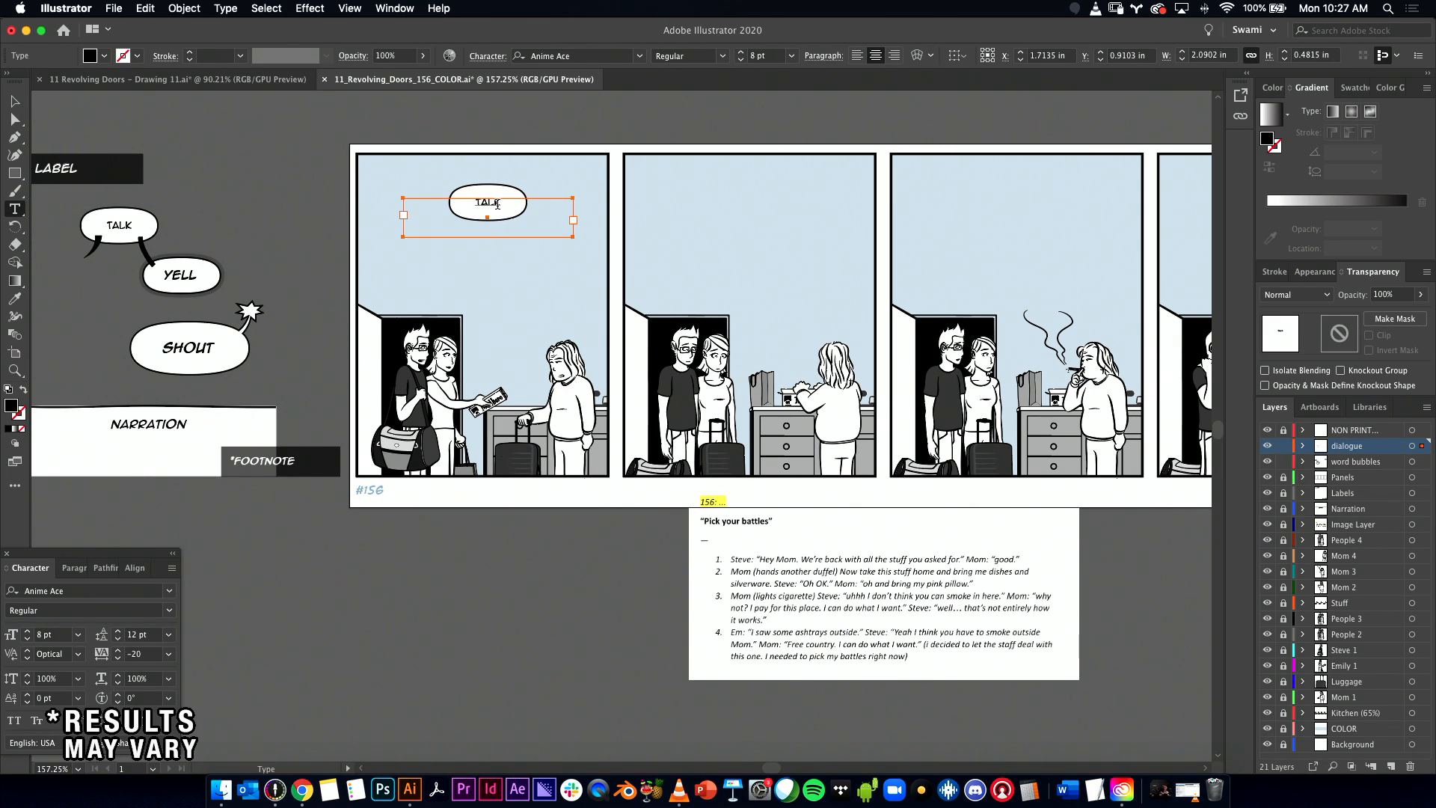
key(super+a)
text(HEY MOM. WE'RE BACK WITH ALL THE STUFF YOU ASKED FOR.)
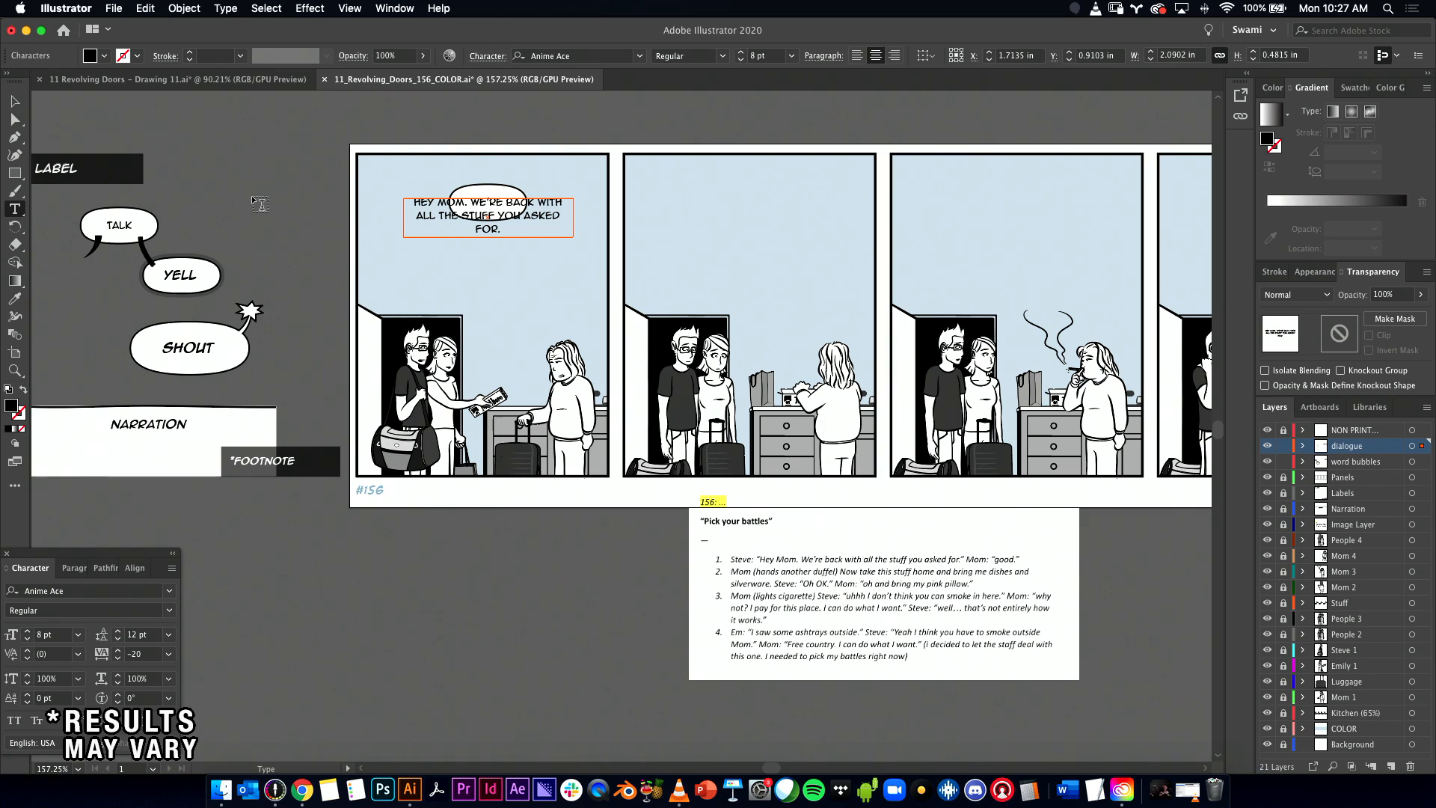
Step: Enlarge the first panel's bubble to about 1.99 by 0.84 in, narrow the text box to fit inside it, and centre the bubble around the text
click(14, 95)
click(507, 187)
drag(526, 221, 561, 237)
drag(571, 238, 522, 211)
click(570, 213)
click(516, 182)
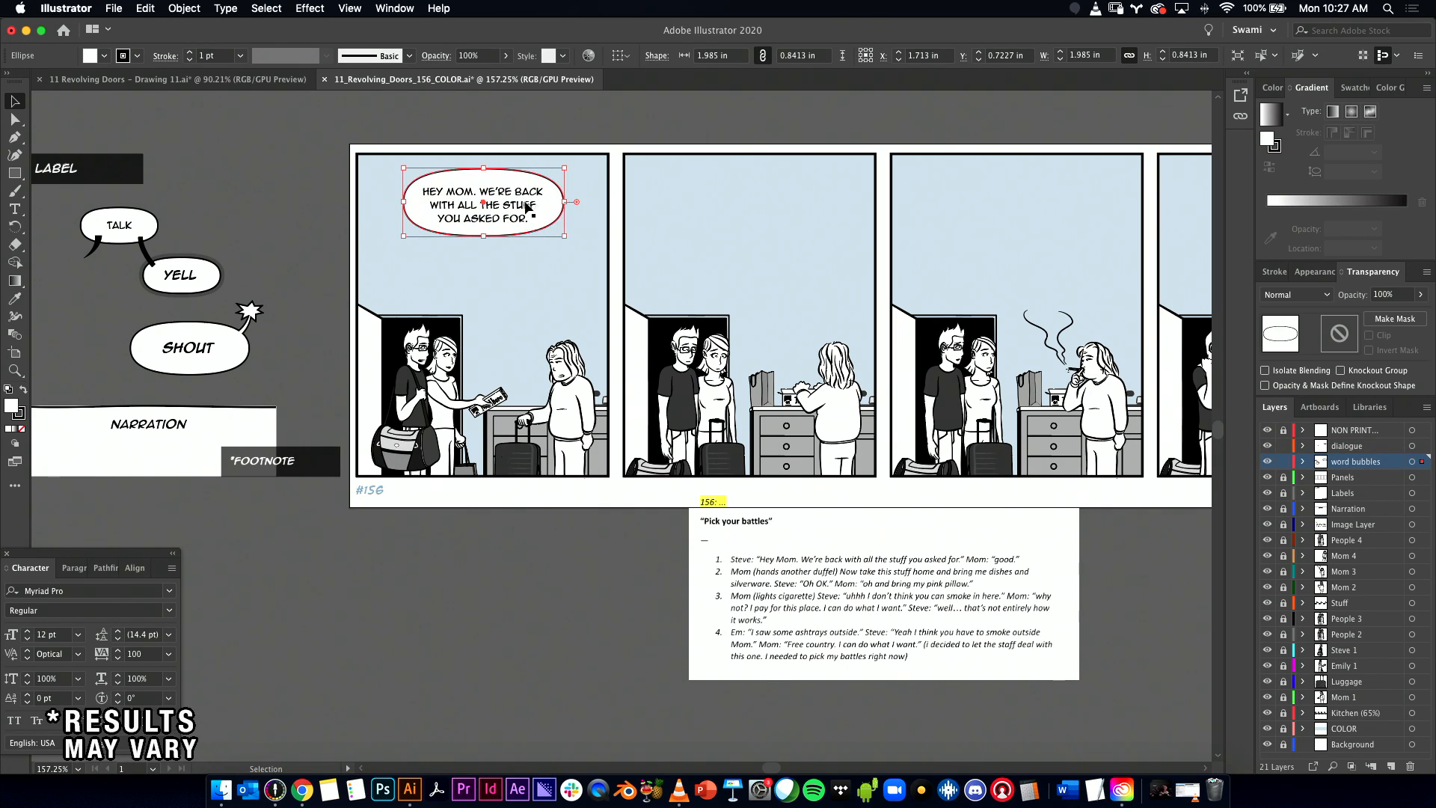
key(a)
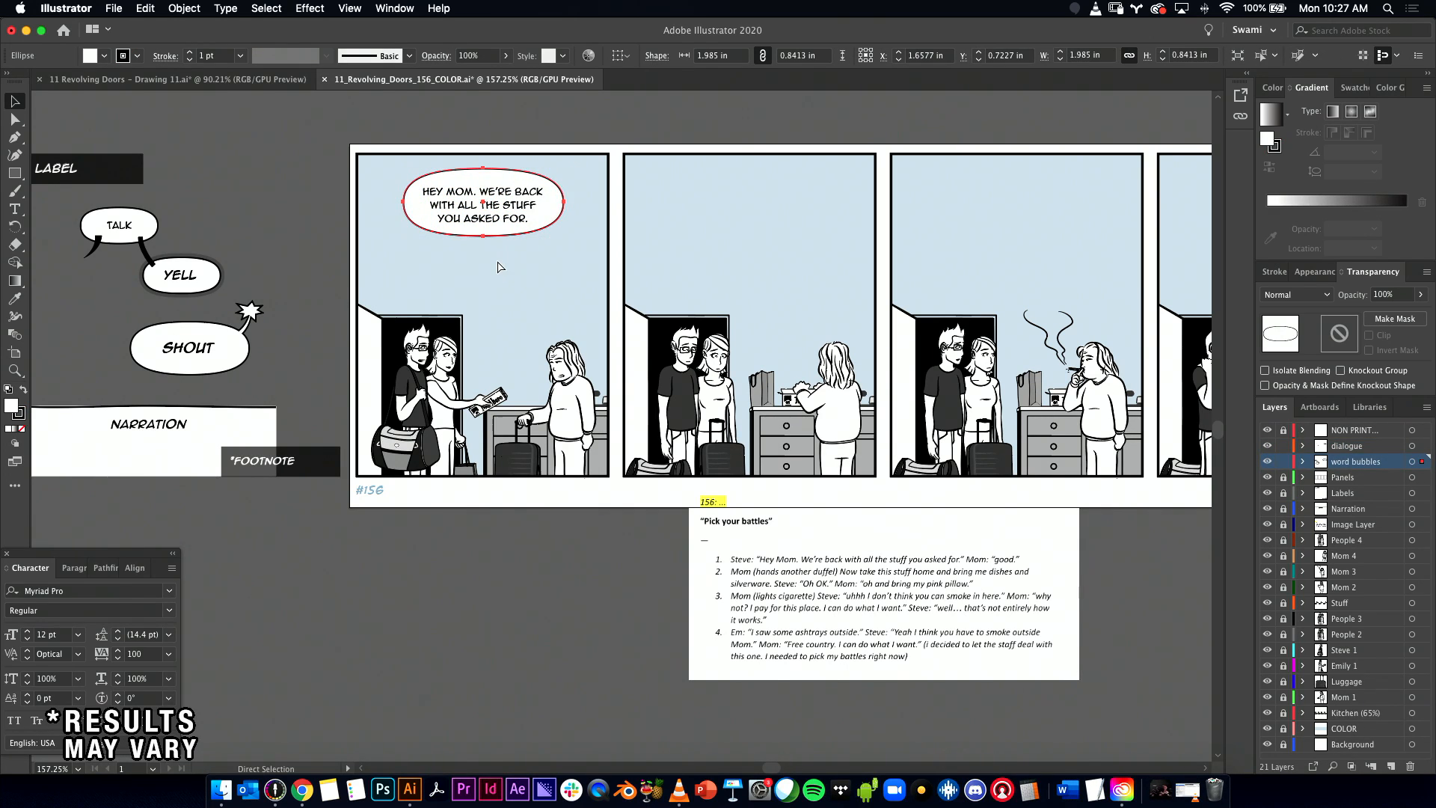
key(v)
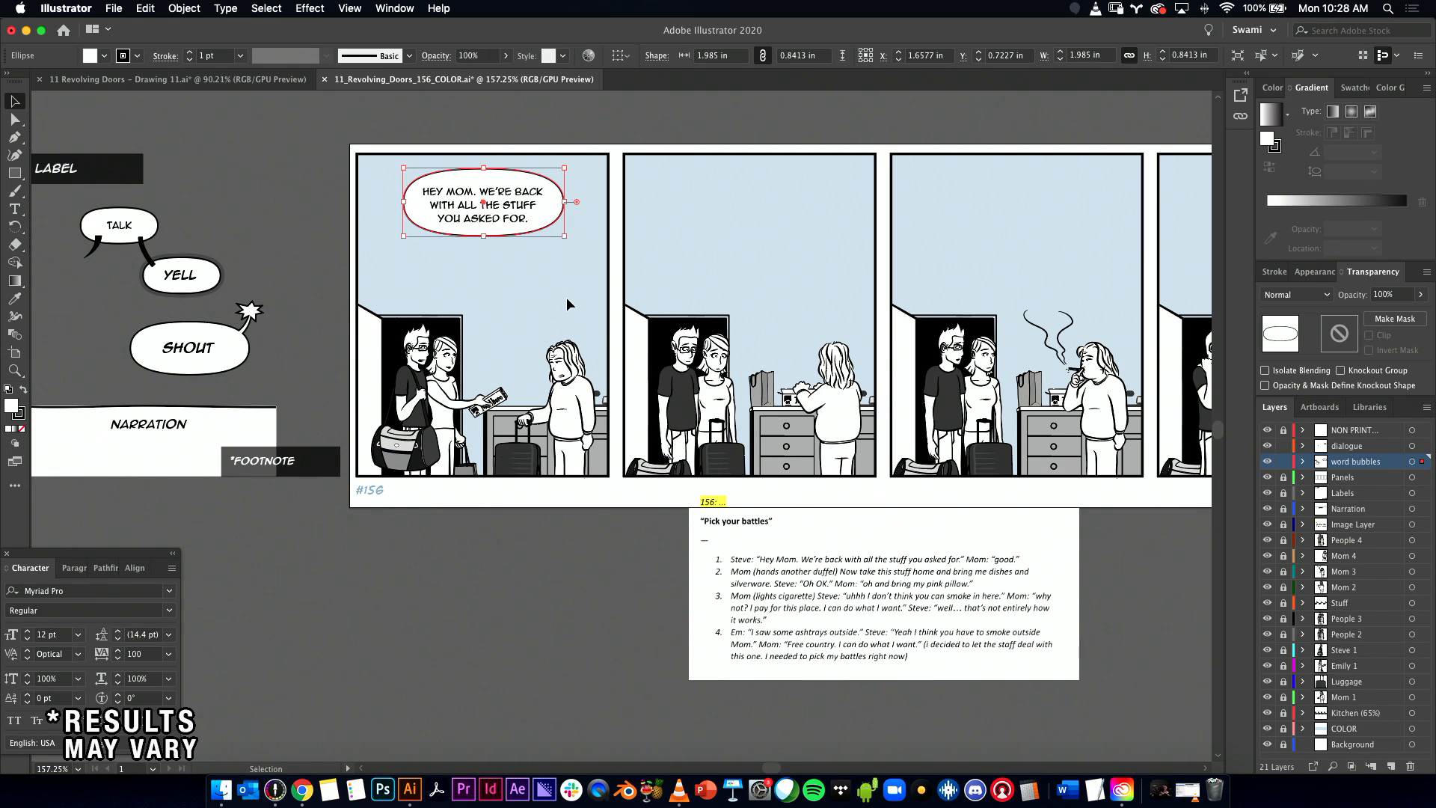
Step: Switch to the script in Chrome, capitalise Mom's reply in strip 156's first line to "Good.", and select the reply text
key(super+Tab)
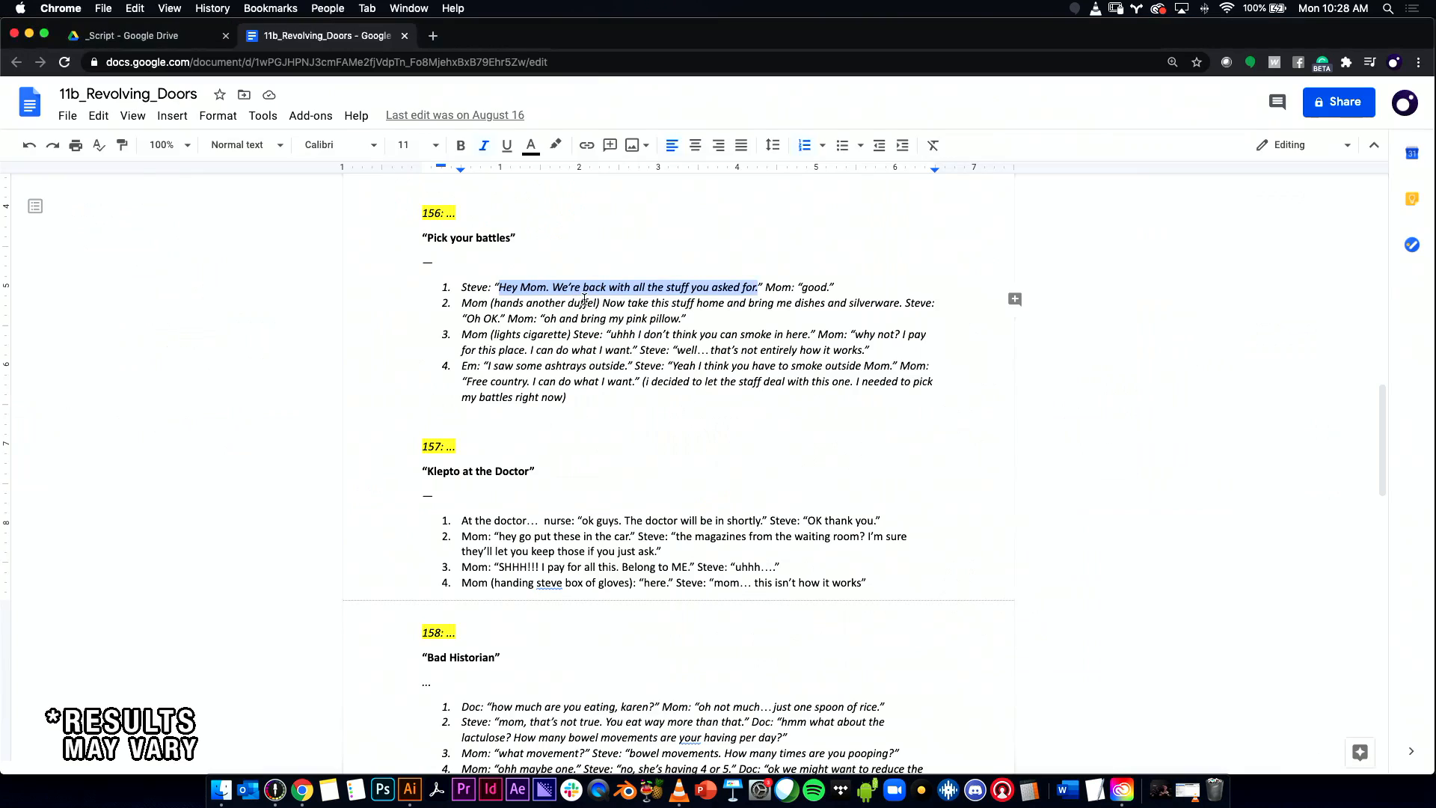
click(809, 286)
key(BackSpace)
text(G)
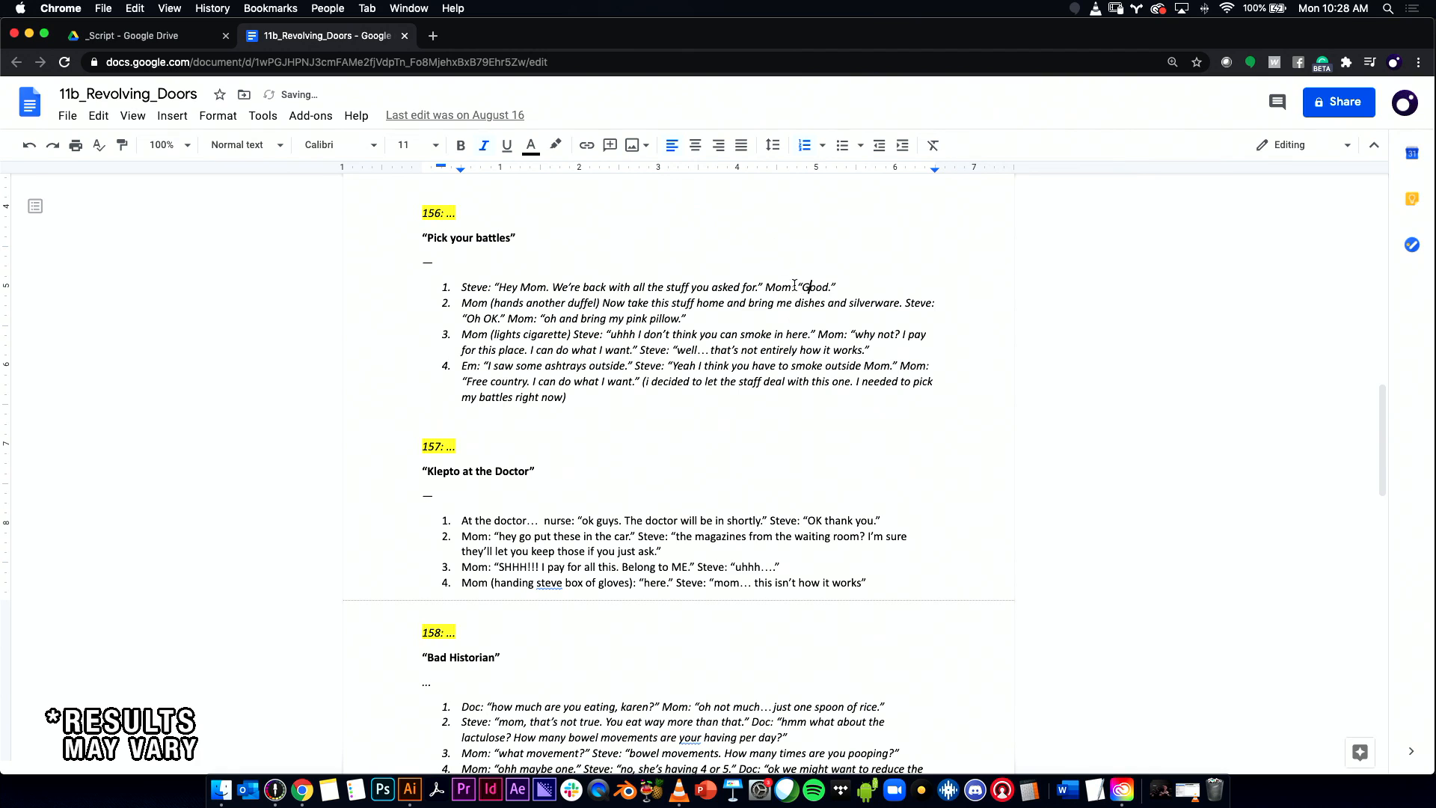
drag(802, 286, 828, 287)
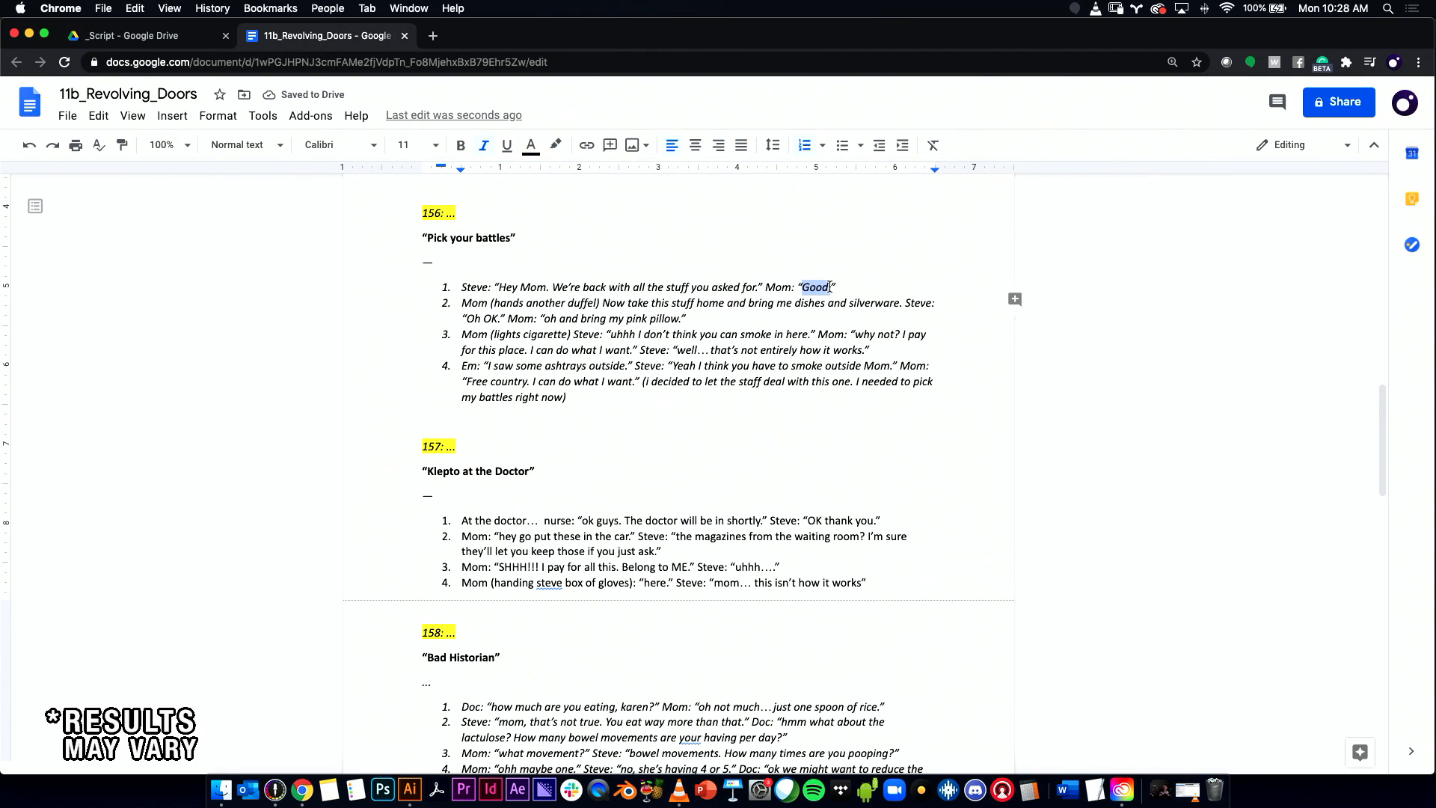
Step: Switch back to Illustrator and move the first panel's bubble together with its text slightly toward the panel's left edge
key(super+Tab)
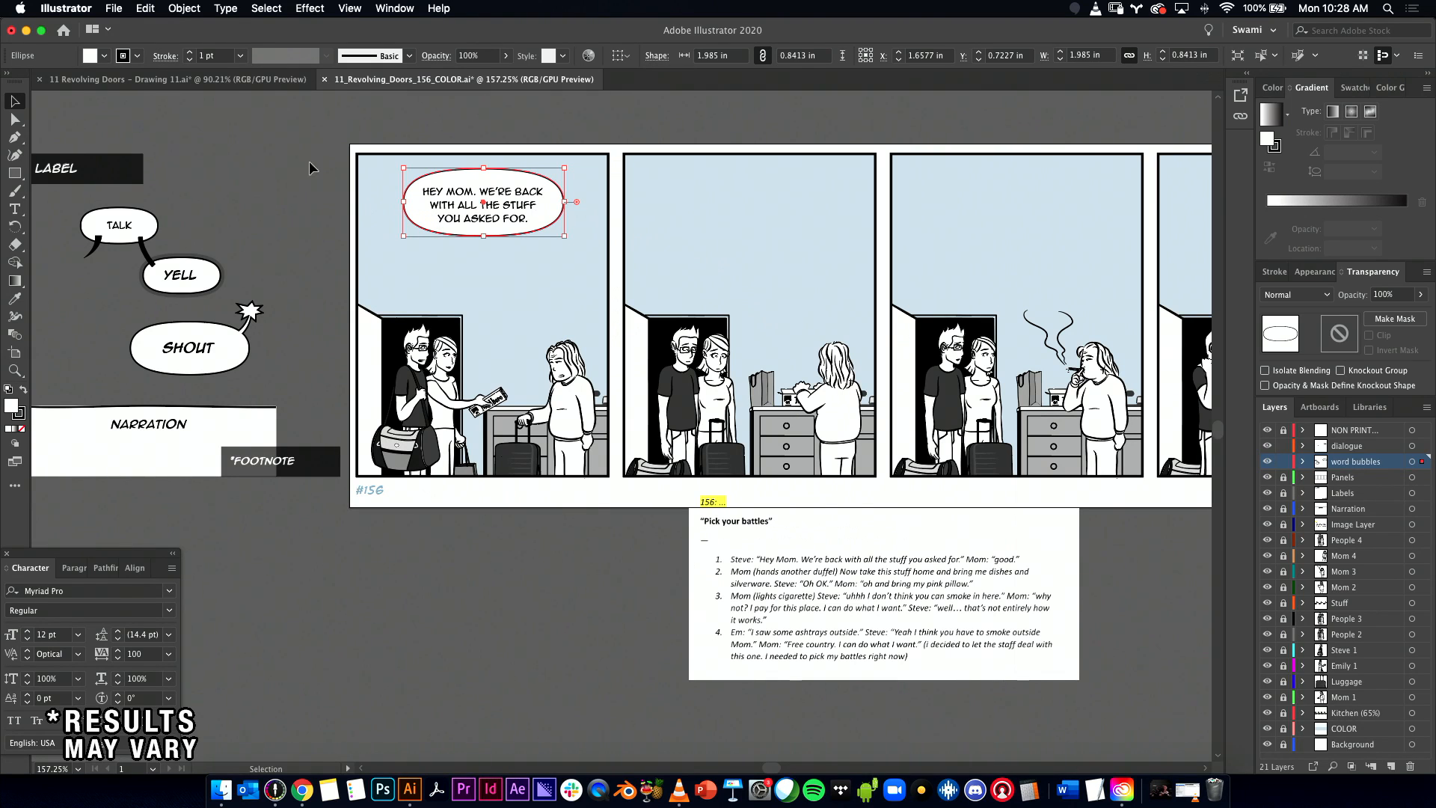
shift+click(528, 190)
drag(530, 181, 501, 179)
click(233, 245)
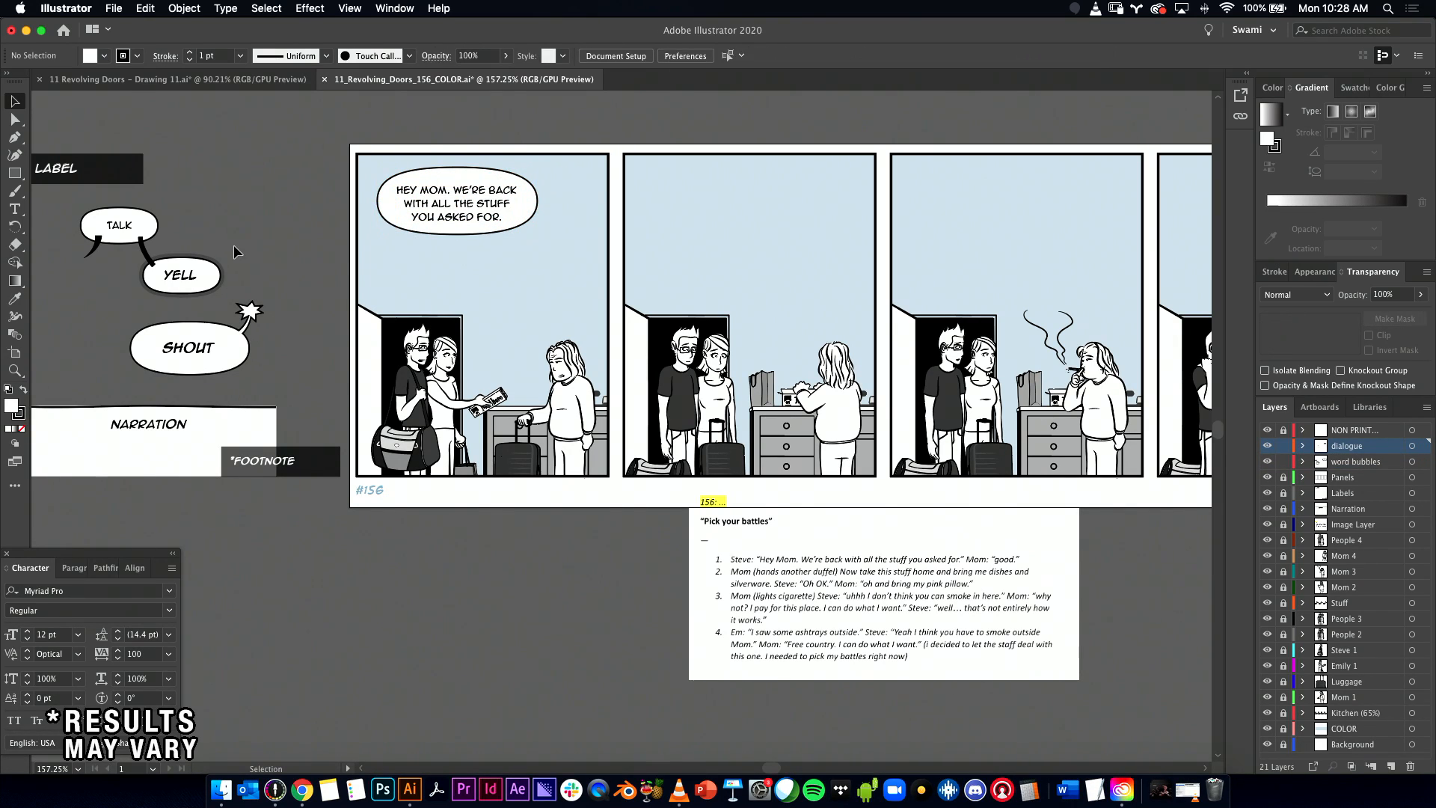
Step: Place a copy of the bubble and its text lower in the first panel and replace the copied text with "GOOD."
click(464, 202)
drag(486, 204, 562, 289)
triple_click(570, 282)
text(good.)
key(Escape)
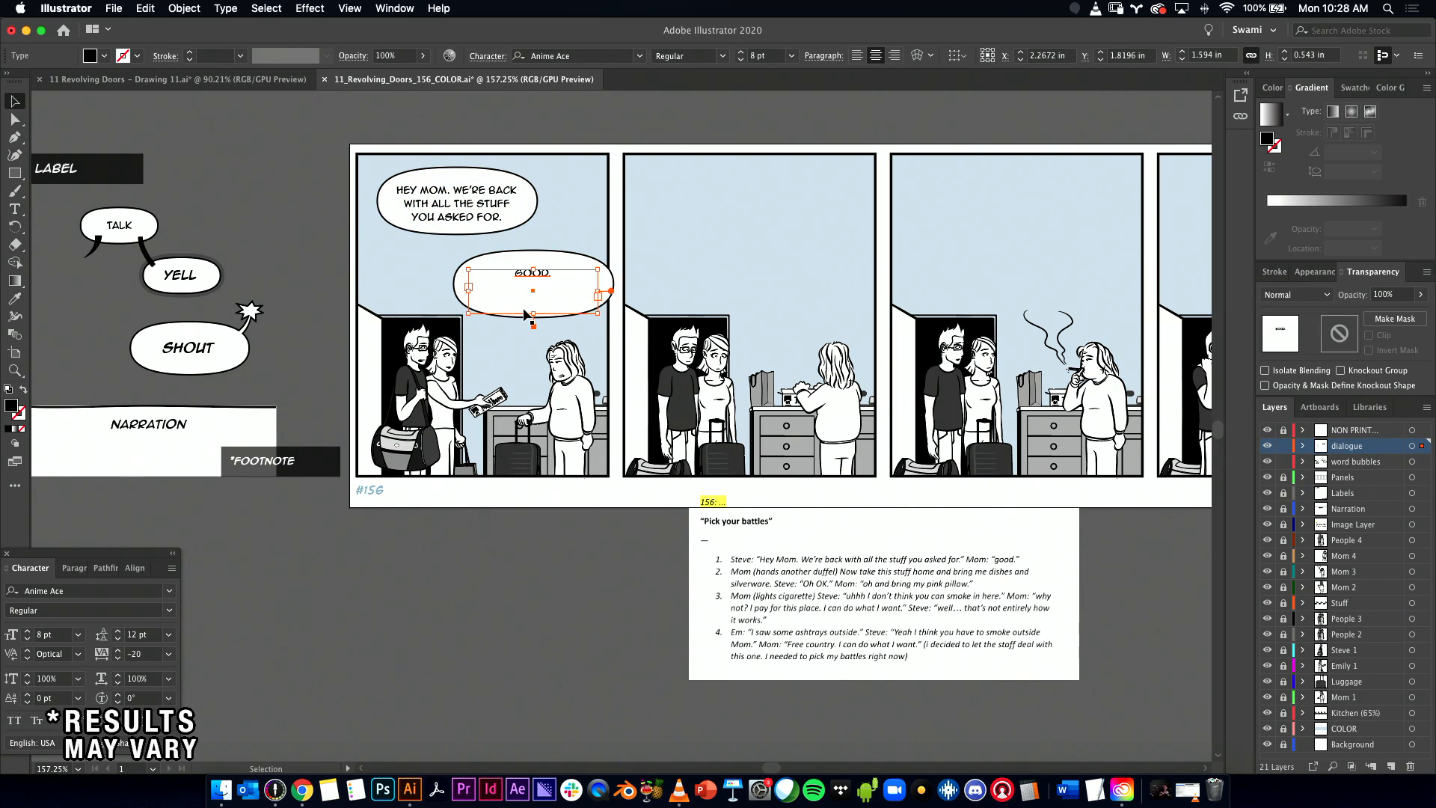
Step: Shorten the "GOOD." text box to about 0.16 in high and shrink the bubble around the single word
drag(535, 315, 535, 282)
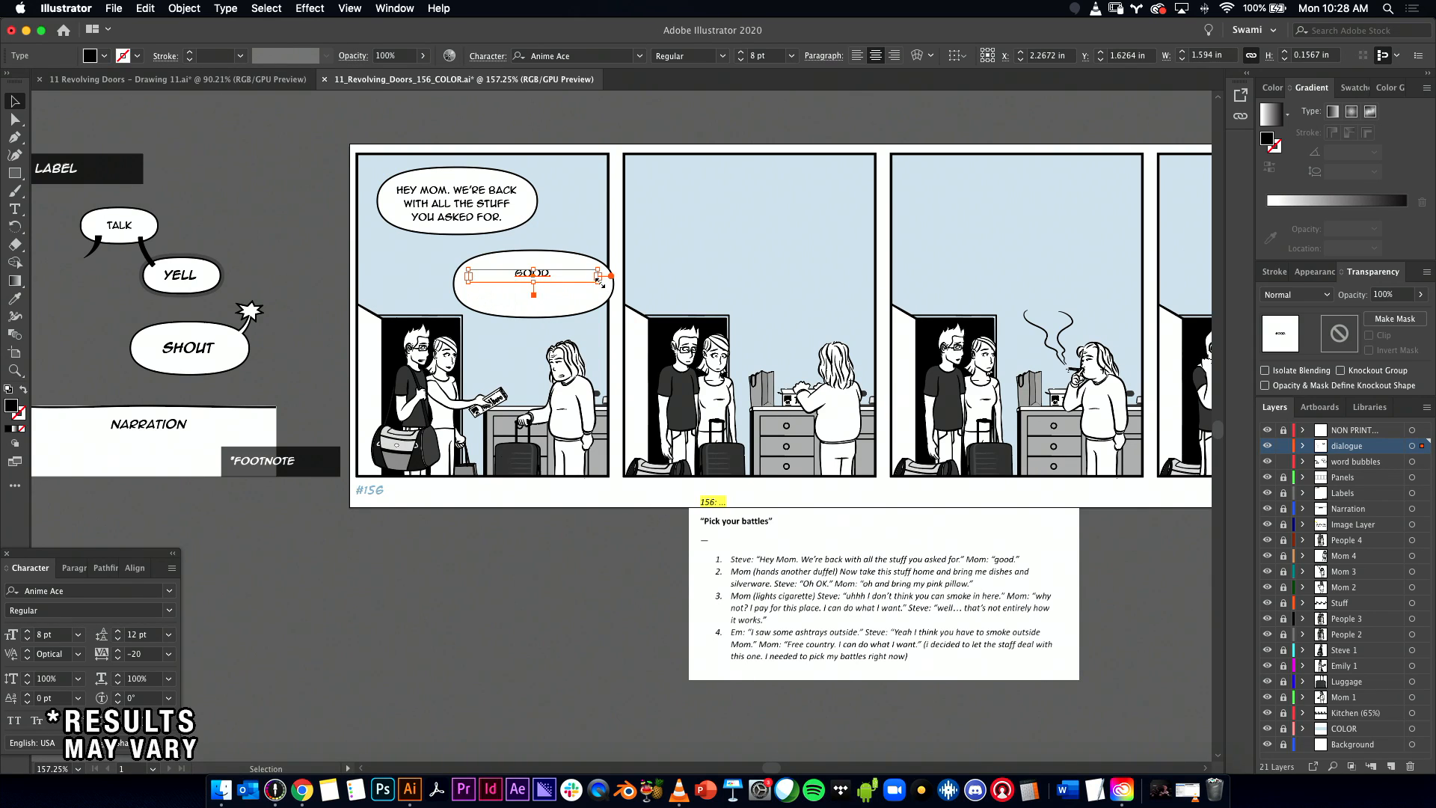
click(591, 292)
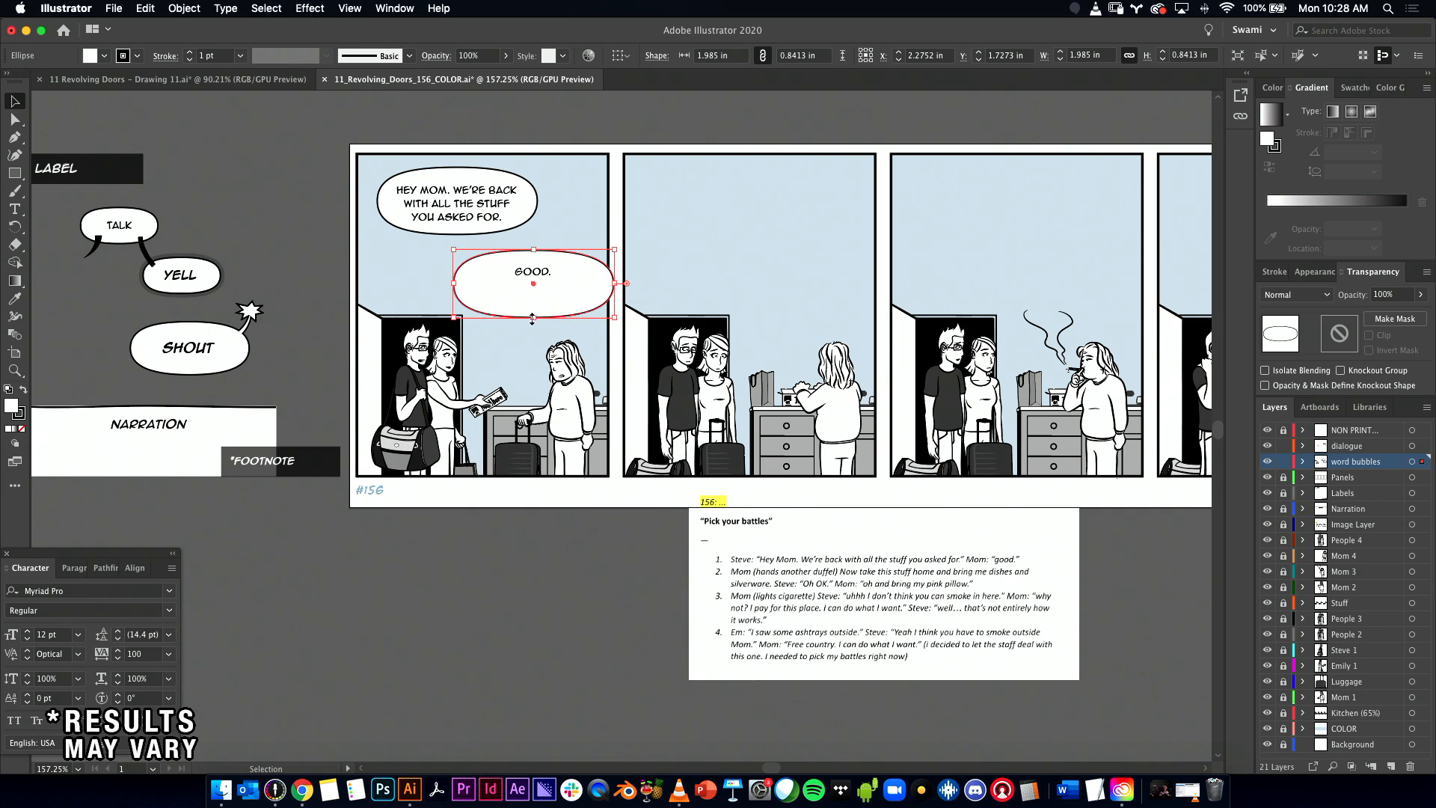
drag(533, 317, 533, 295)
drag(618, 278, 576, 275)
click(617, 103)
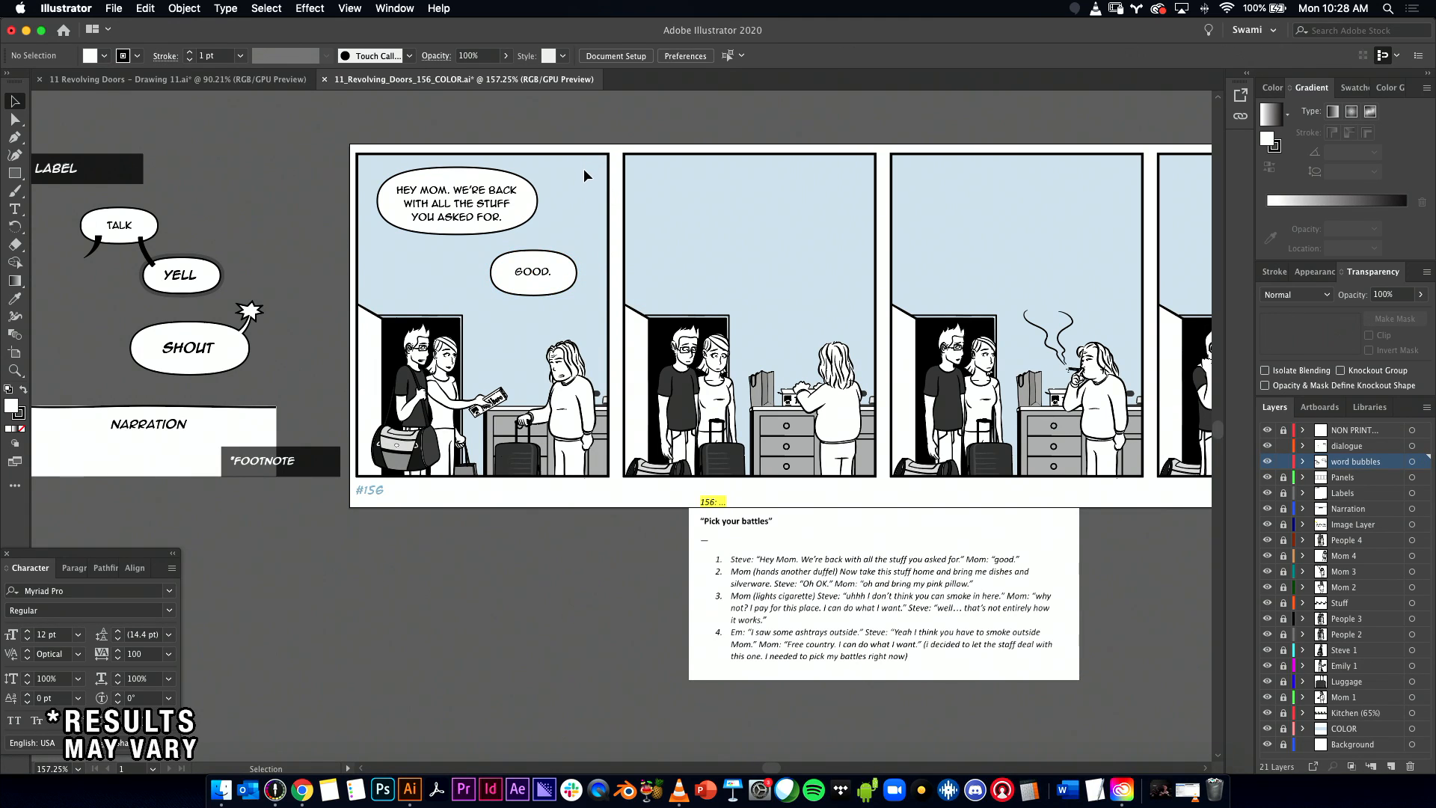
Step: Tighten the "GOOD." bubble around its text to about 0.98 by 0.53 in
drag(169, 271, 356, 183)
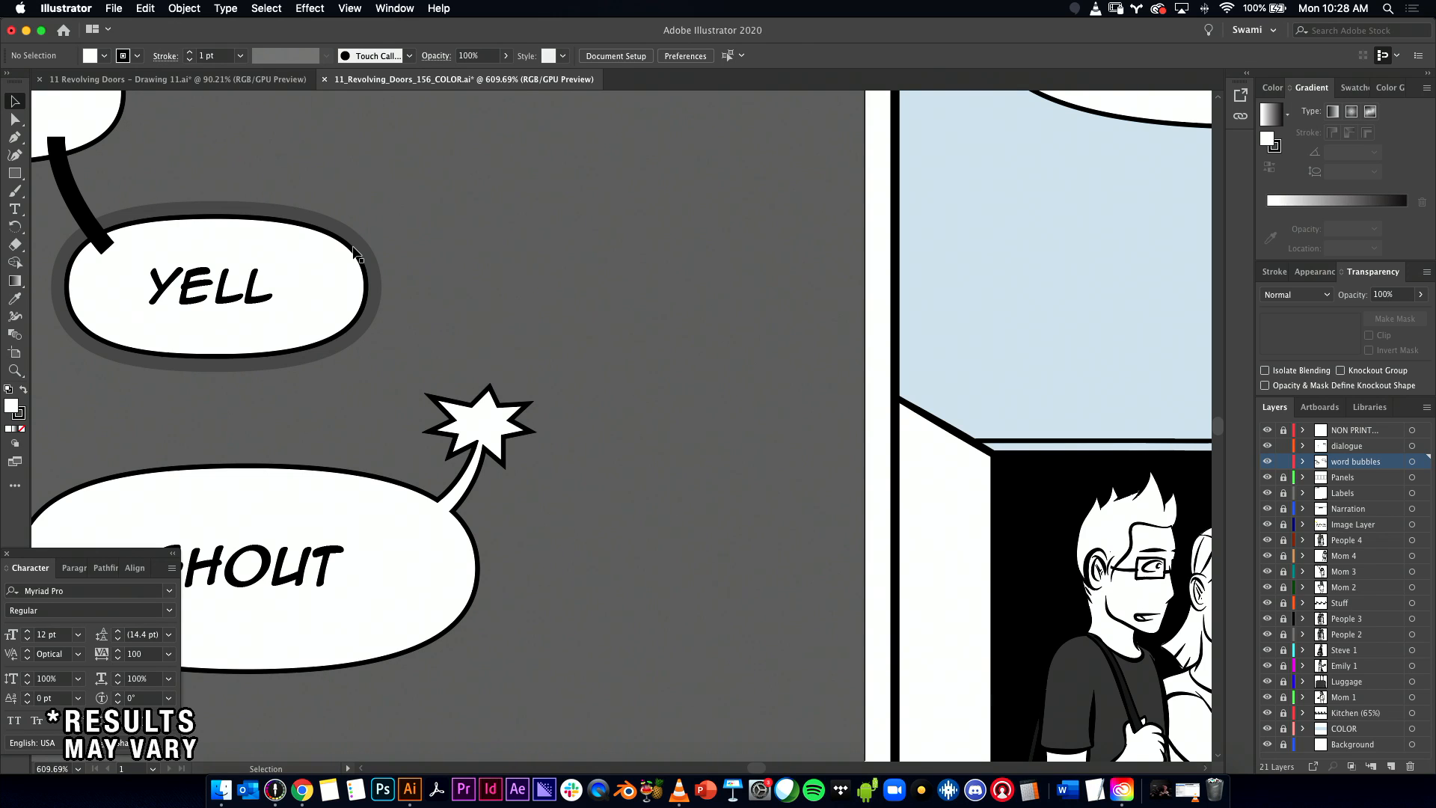
drag(609, 275, 395, 311)
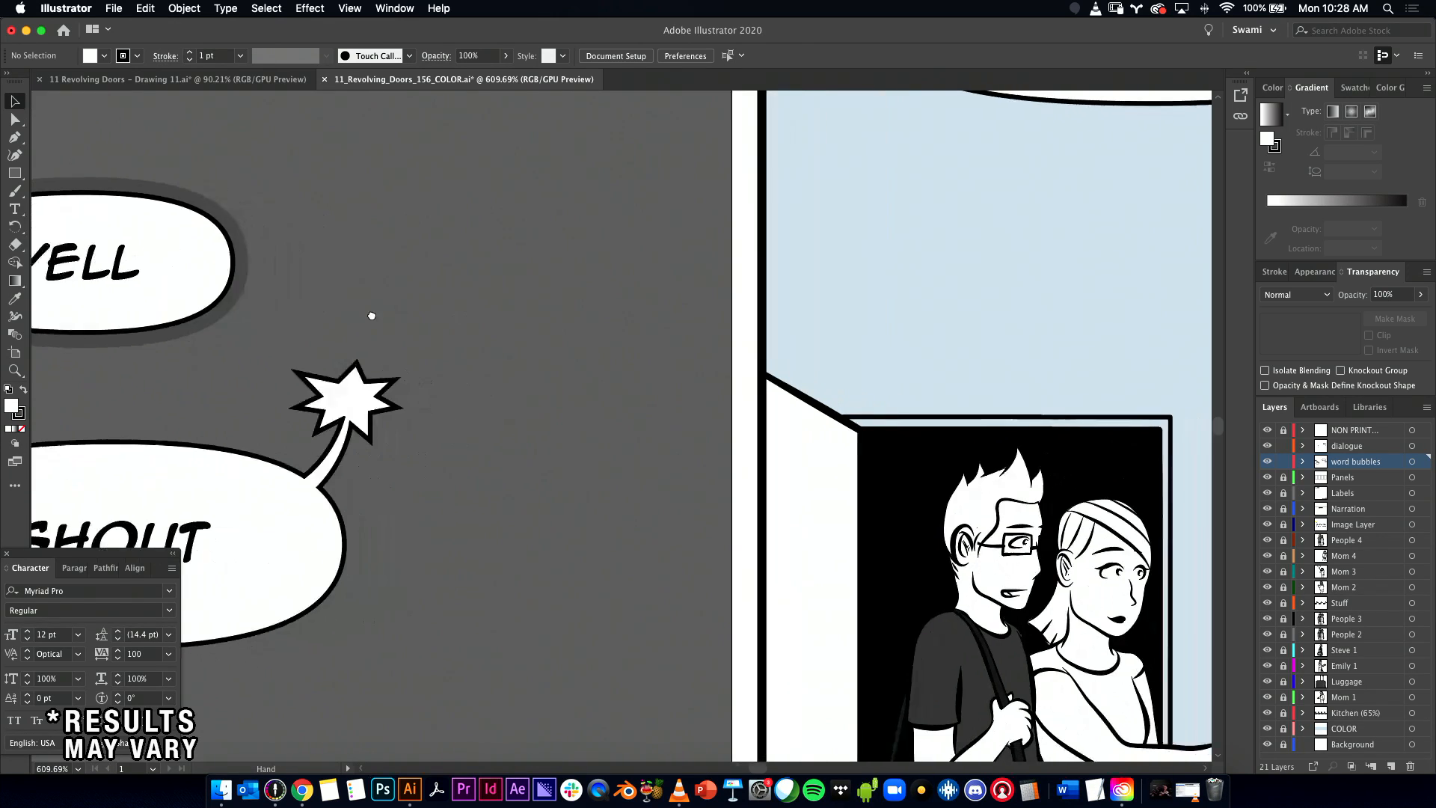
drag(599, 336, 266, 410)
scroll(414, 474, down, 5)
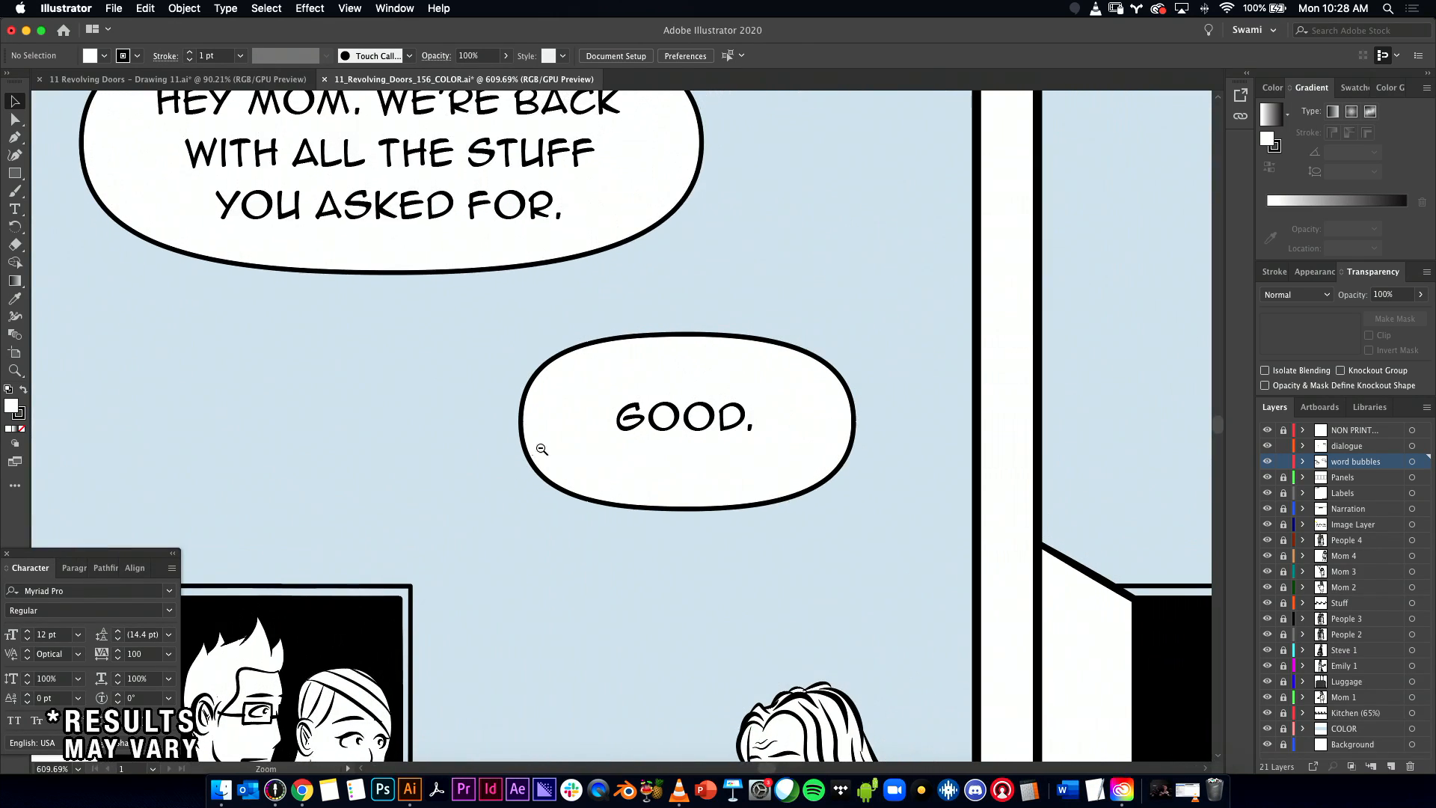
drag(471, 458, 571, 368)
scroll(571, 368, down, 3)
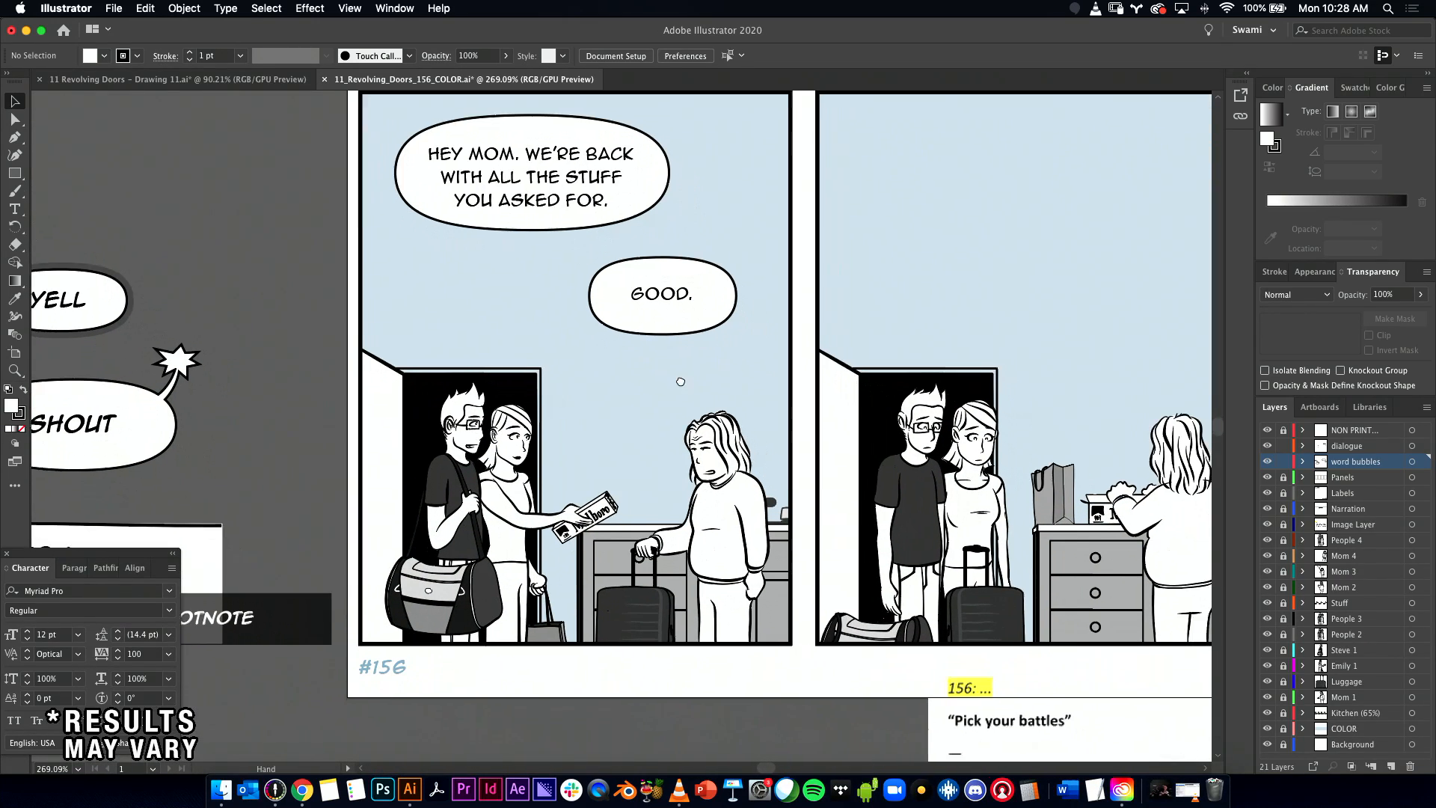
drag(680, 381, 673, 387)
click(703, 336)
drag(732, 343, 724, 338)
Step: Set the "GOOD." text to the Bold style of Anime Ace
click(627, 309)
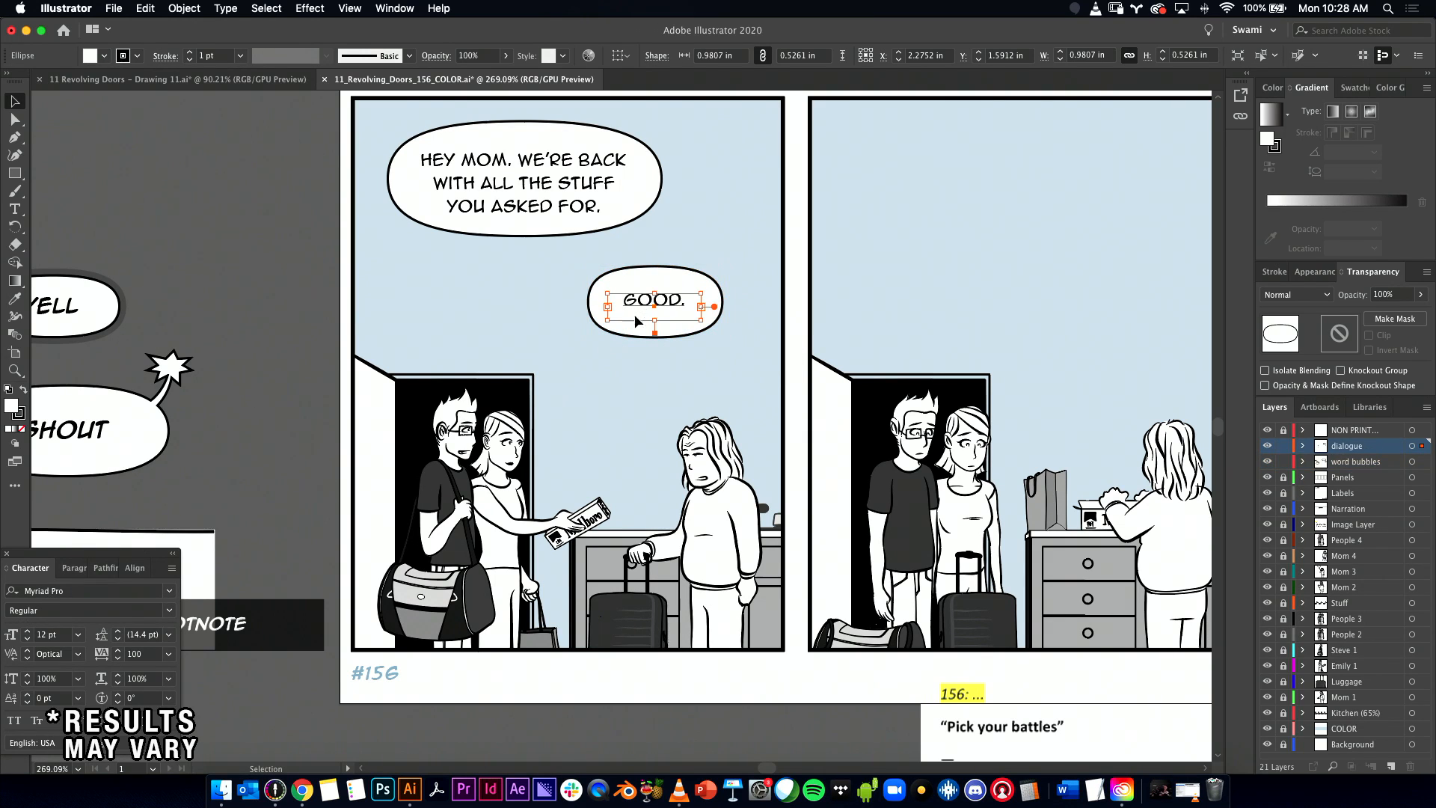
scroll(171, 612, down, 3)
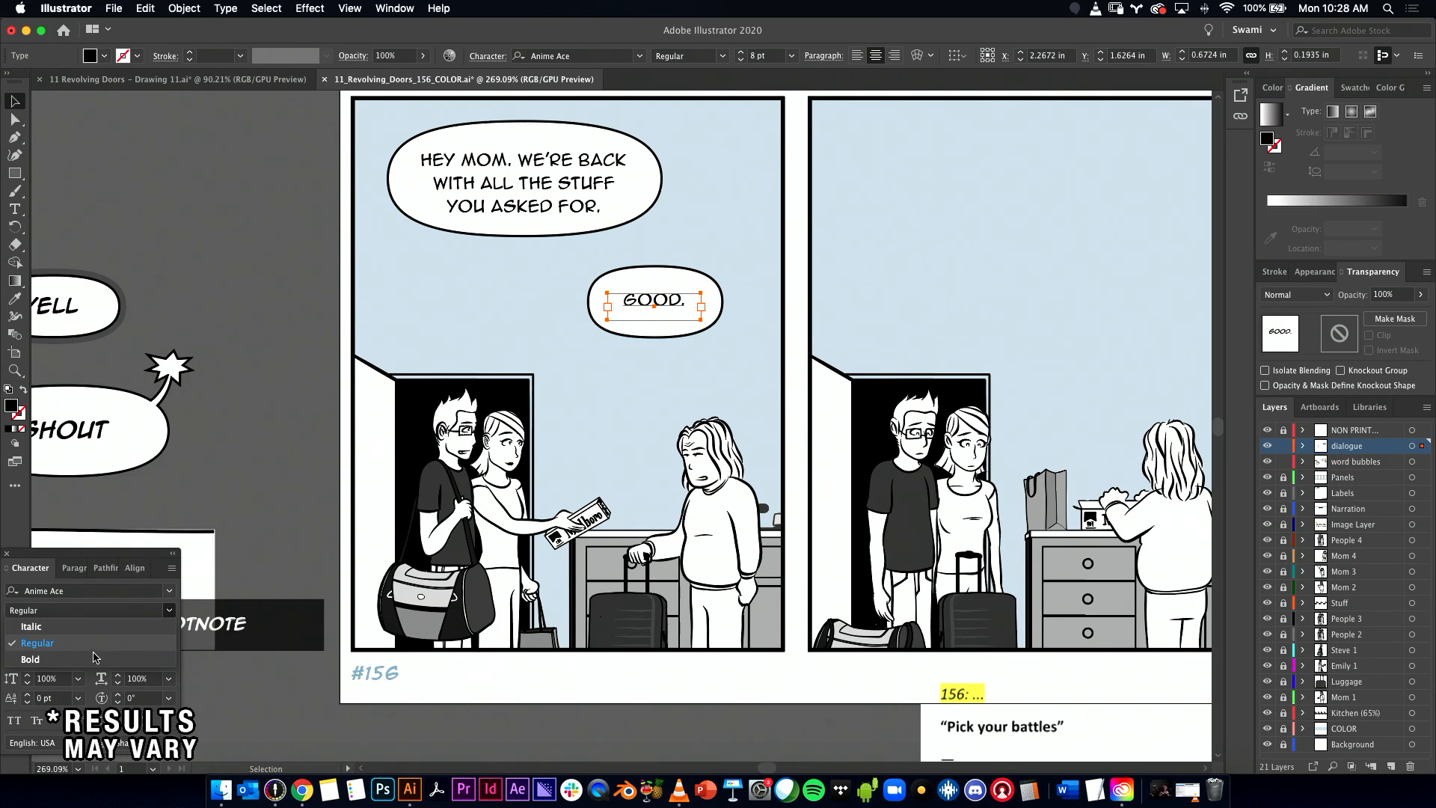
click(590, 434)
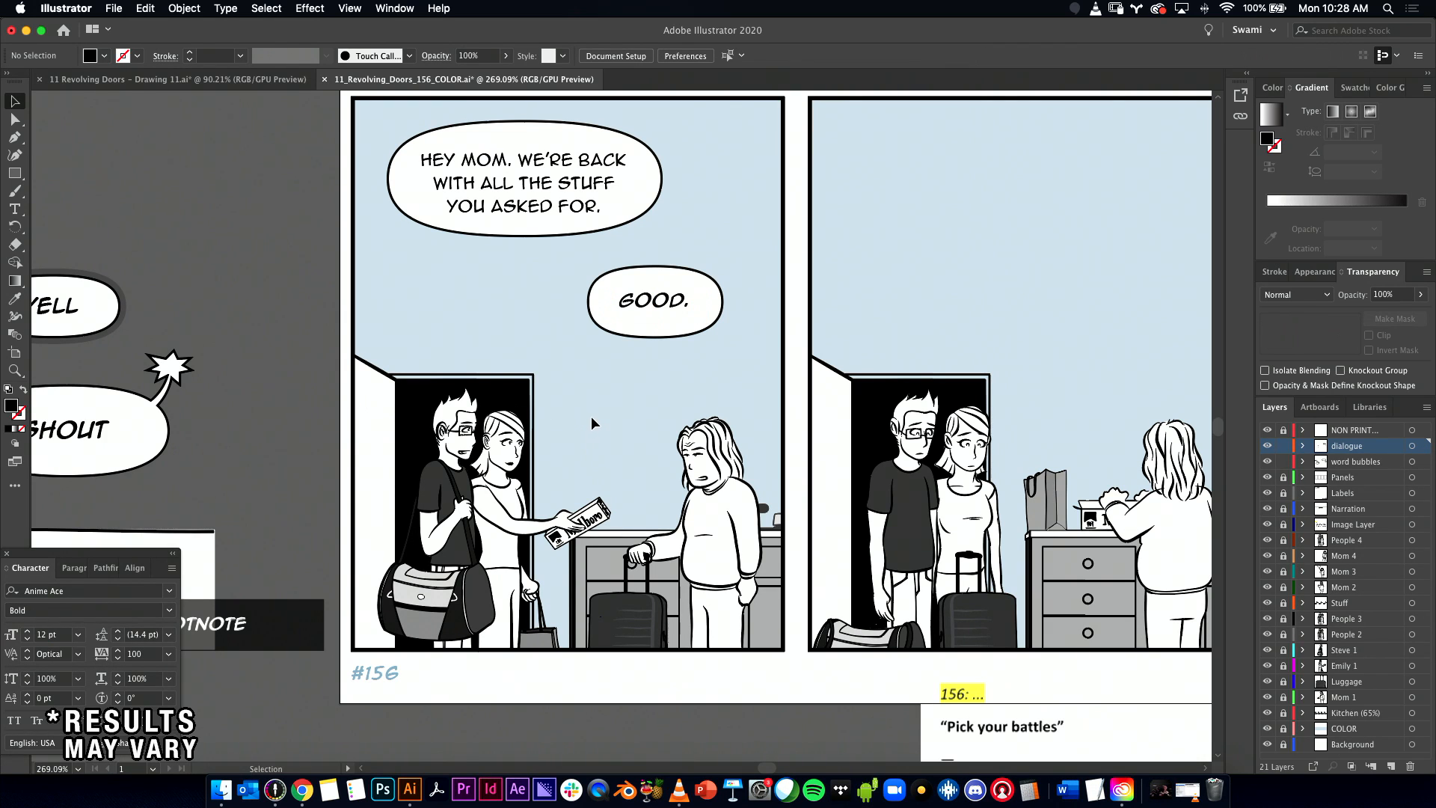
Step: Nudge the bold "GOOD." text so that it sits centred in its bubble
click(666, 301)
click(512, 324)
scroll(677, 303, up, 5)
double_click(679, 303)
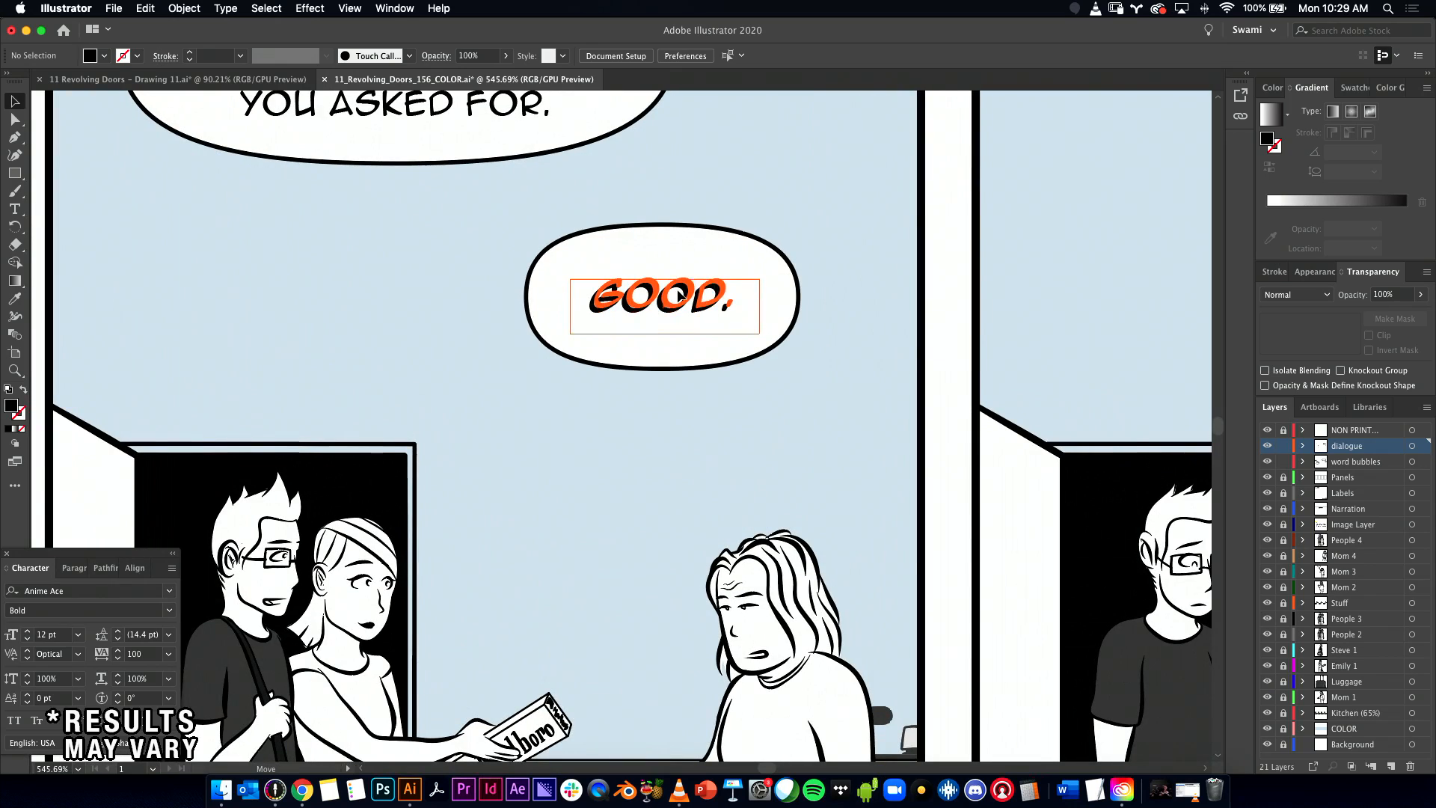
key(Escape)
click(734, 218)
scroll(731, 295, down, 5)
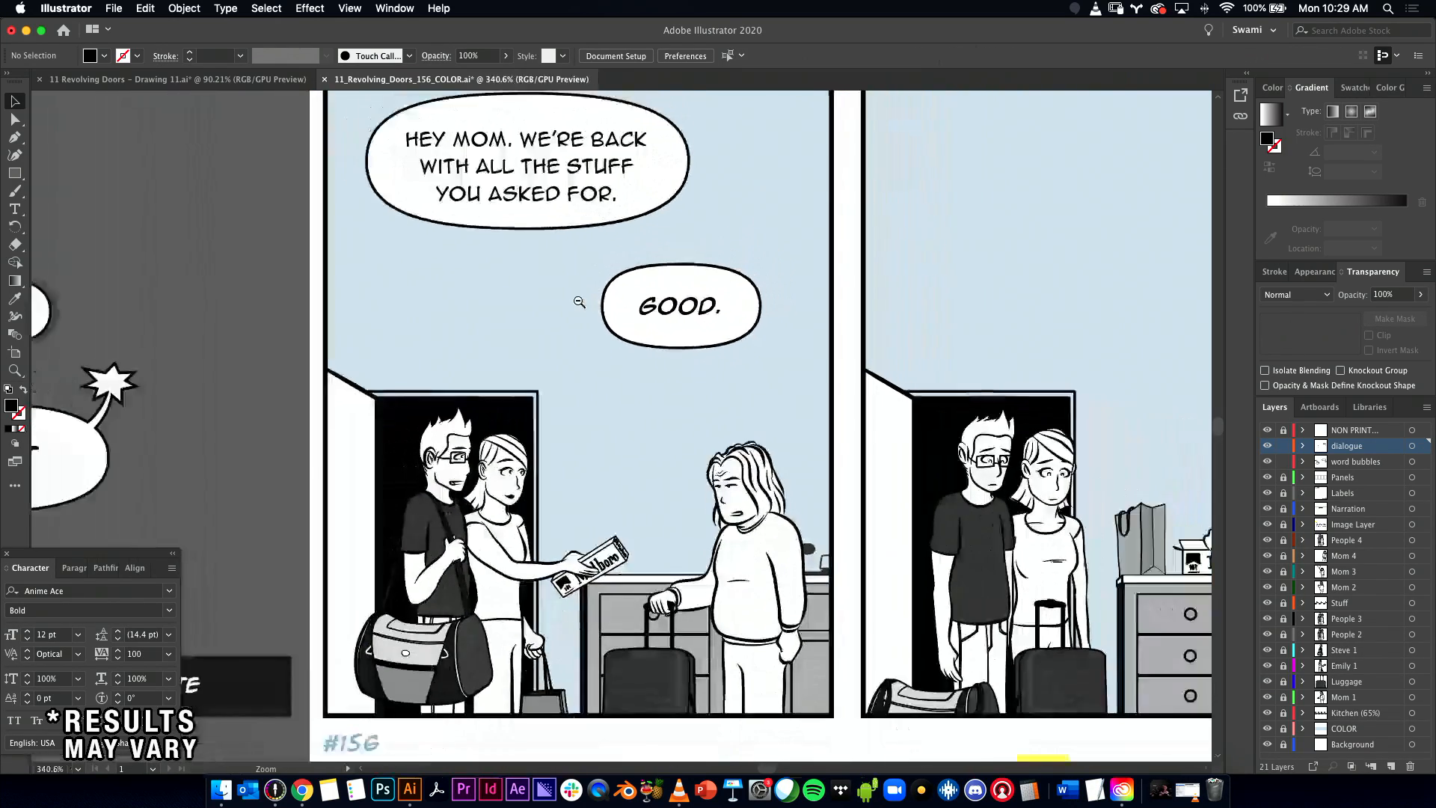
drag(644, 313, 564, 301)
Step: Try a larger size for the "GOOD." bubble, scaled evenly around its text
click(637, 280)
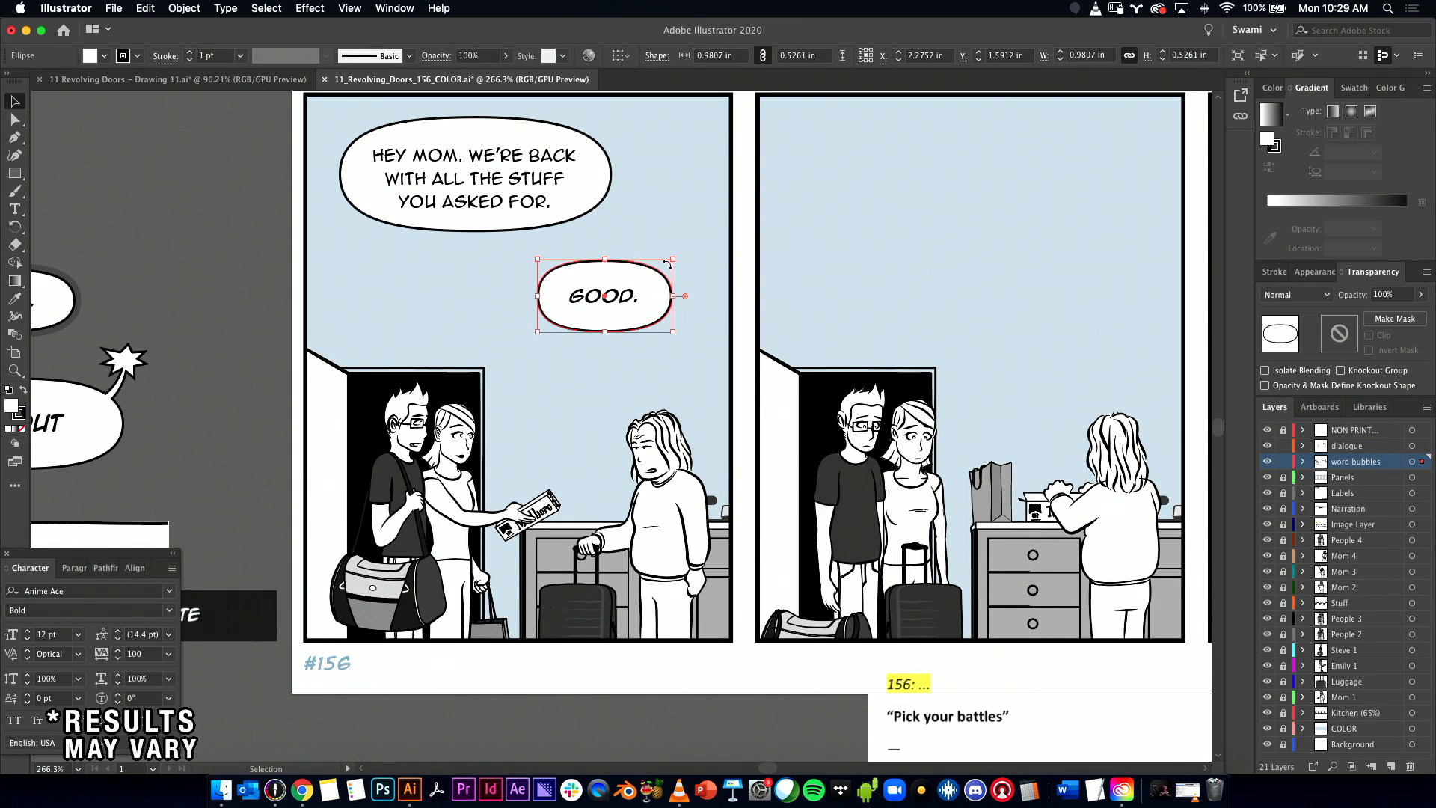
mouse_move(675, 259)
mouse_down()
mouse_move(722, 241)
mouse_move(695, 248)
mouse_up()
key(super+z)
click(750, 283)
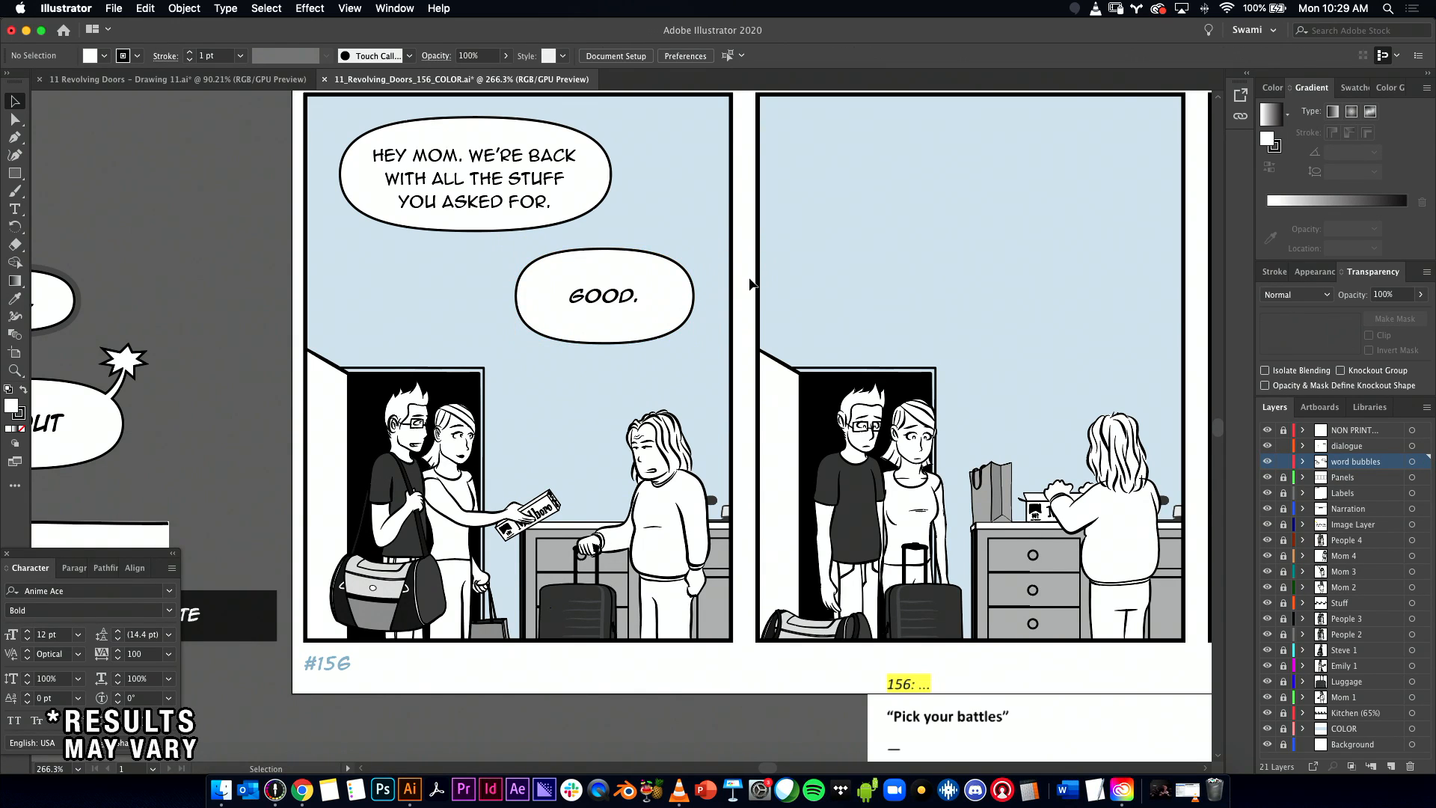
Step: Shrink the "GOOD." bubble evenly around its text to about 0.90 by 0.48 in
click(674, 273)
drag(700, 249, 659, 325)
drag(660, 268, 665, 264)
click(741, 300)
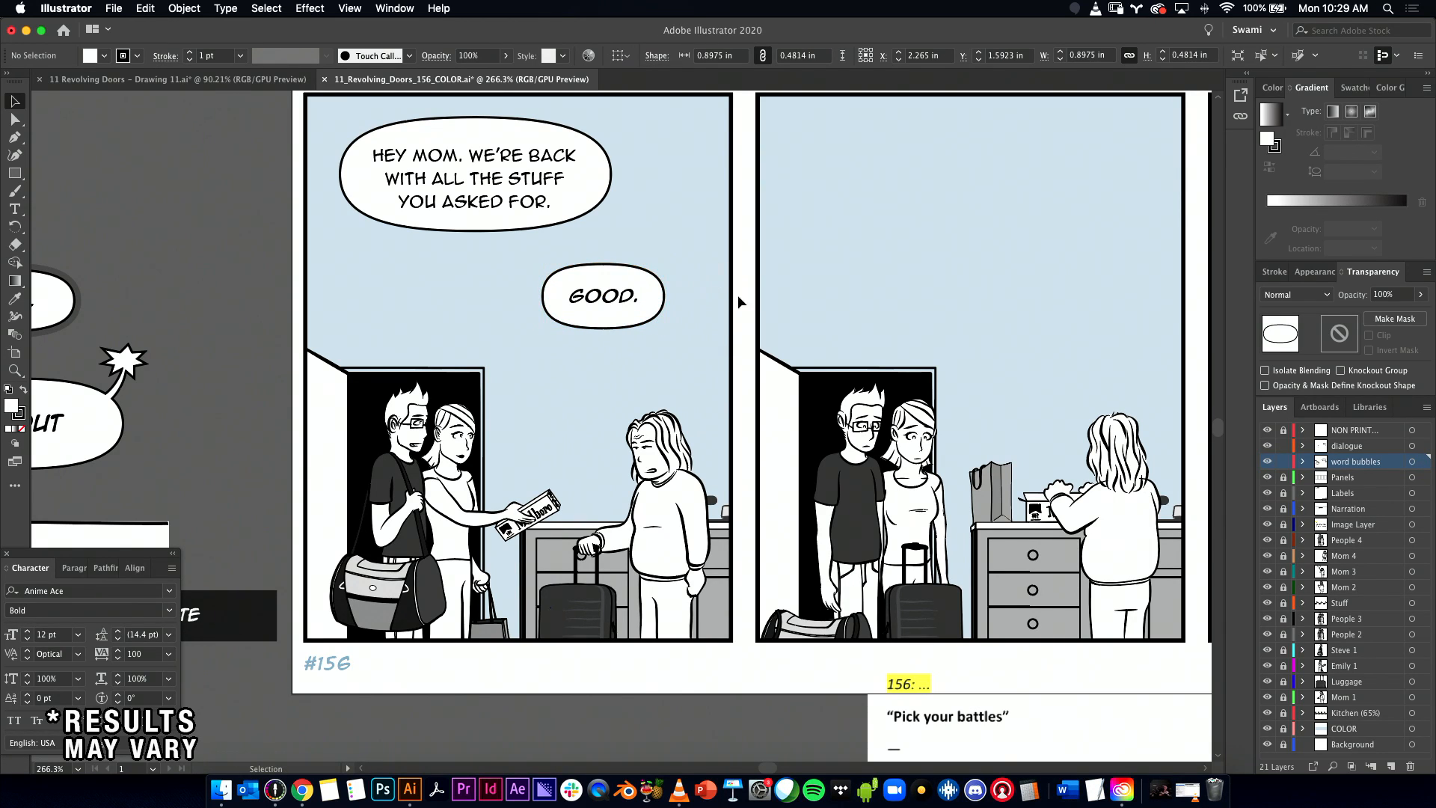
Step: Move the "GOOD." bubble together with its text slightly up in the first panel
click(606, 320)
drag(627, 305, 630, 299)
click(702, 266)
Step: Lower the top edge of the "HEY MOM" bubble so its height is about 0.81 in
scroll(703, 266, right, 5)
scroll(703, 266, up, 2)
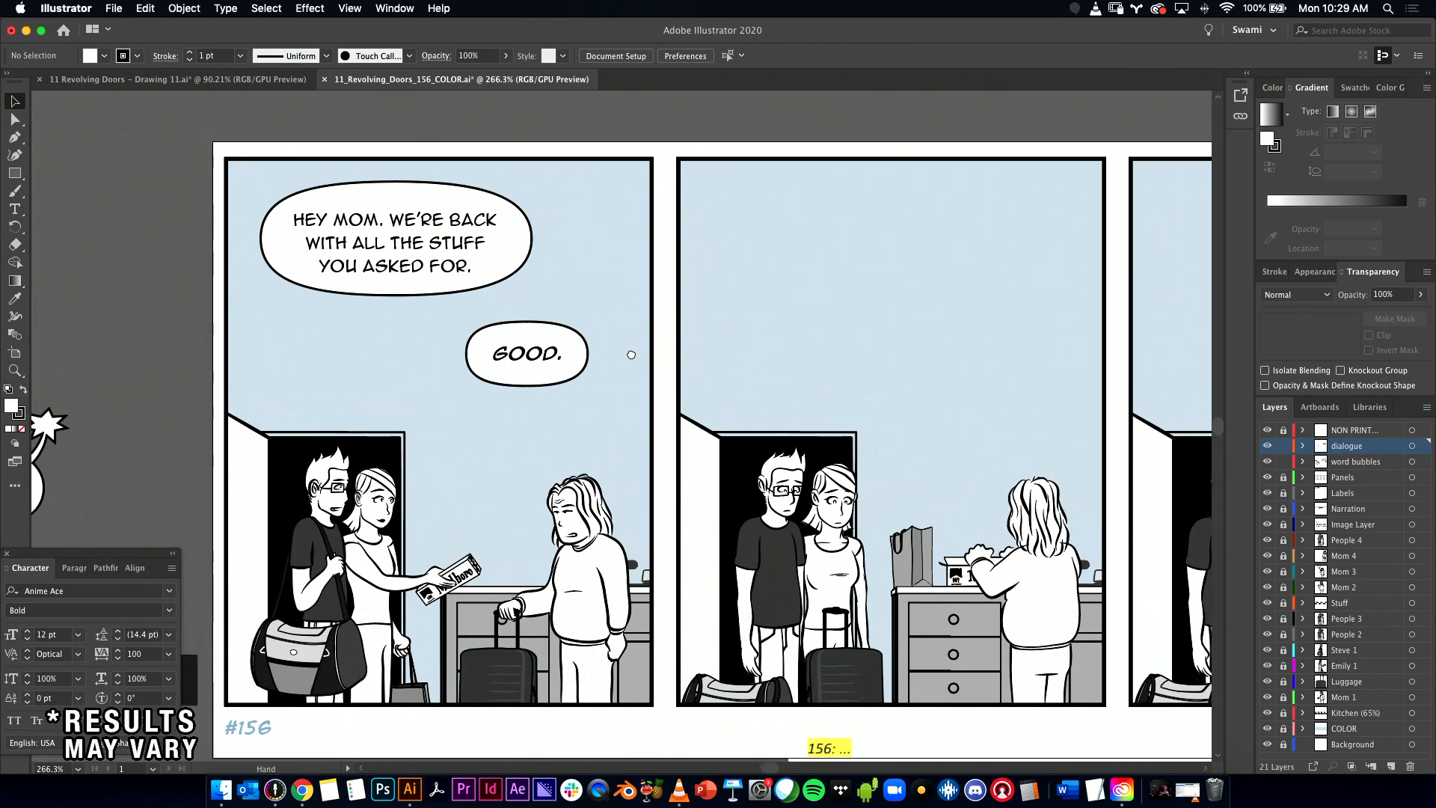
click(349, 187)
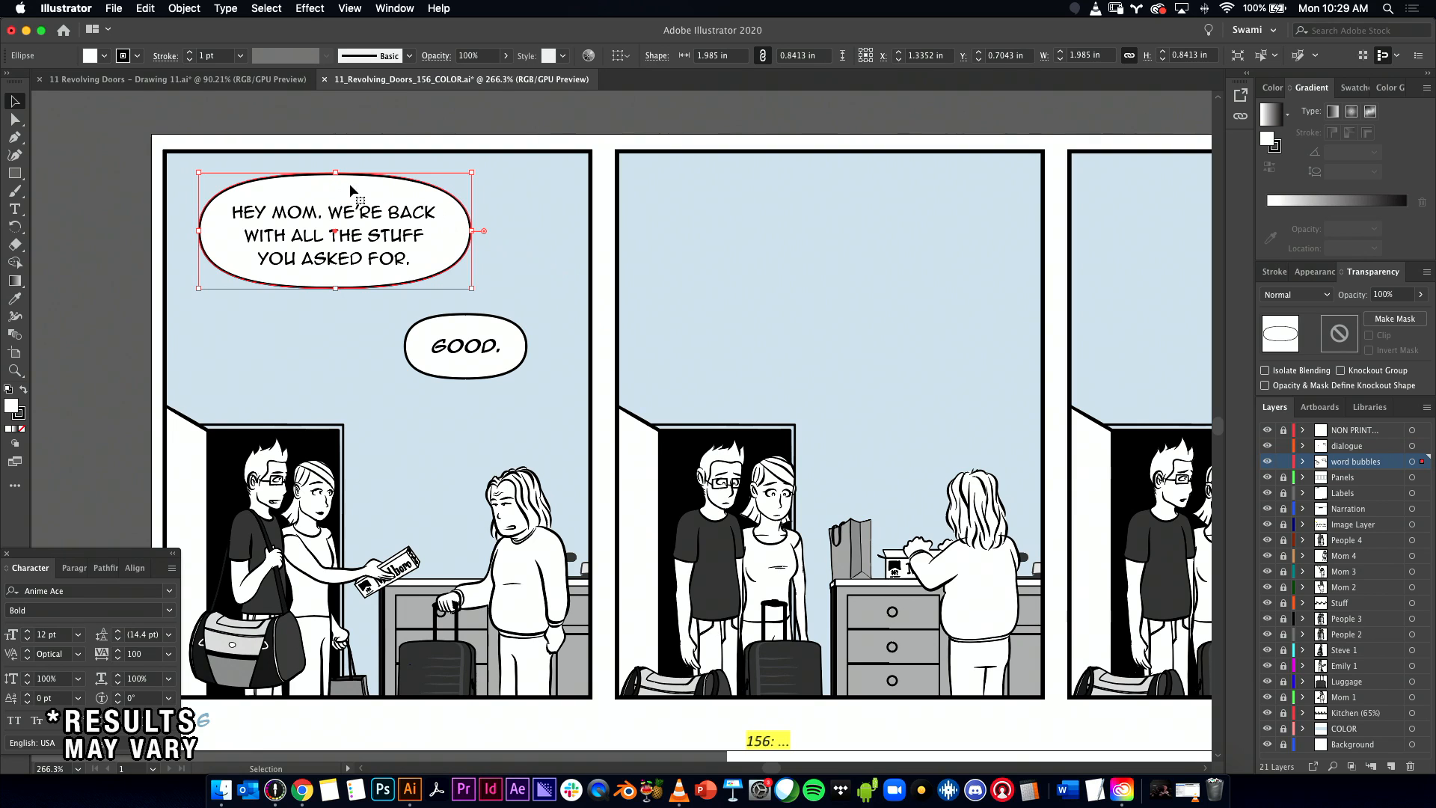
drag(338, 178, 338, 181)
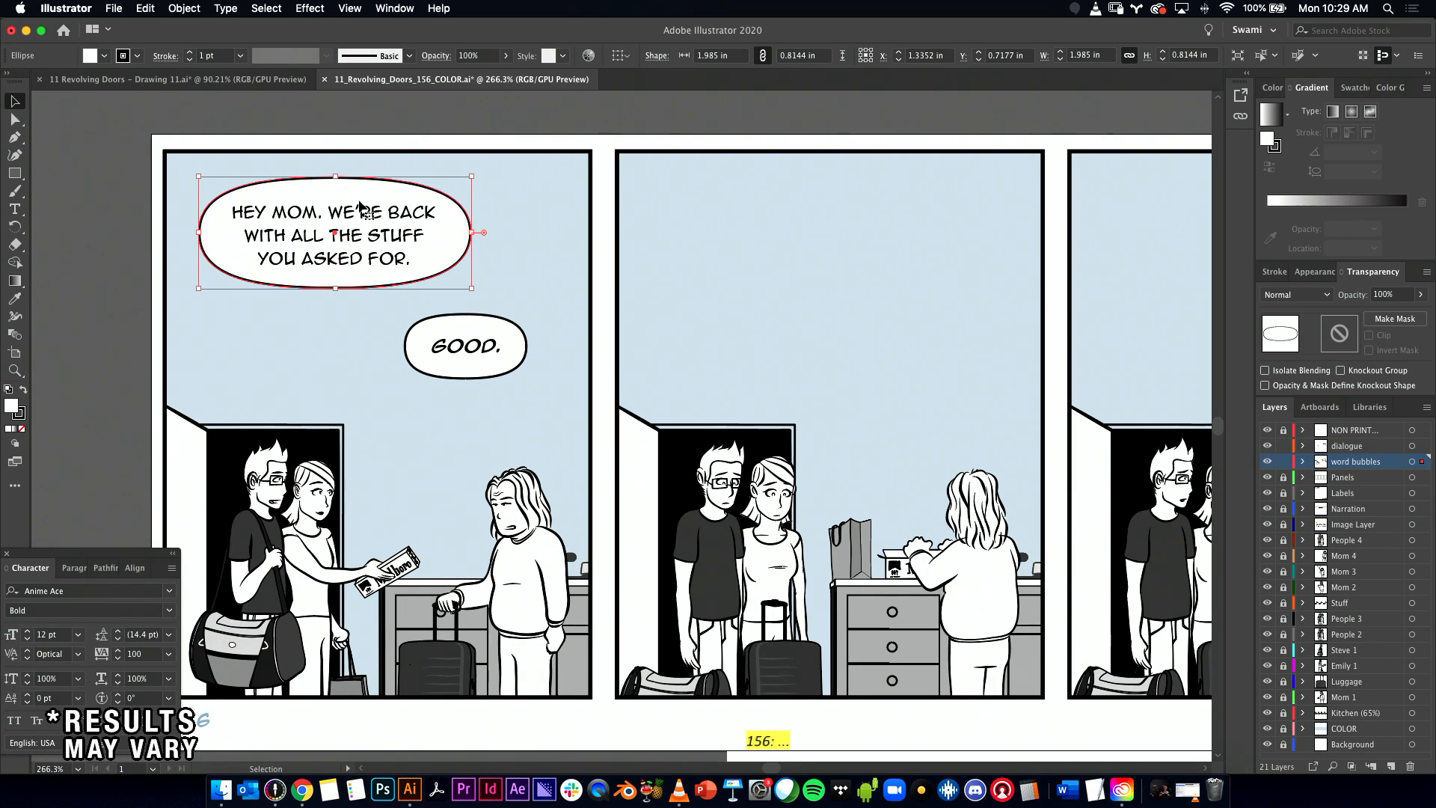
Step: Extend the "HEY MOM" bubble's curve handles with the Anchor Point tool for a fuller outline, and narrow the bubble to about 1.93 in
key(a)
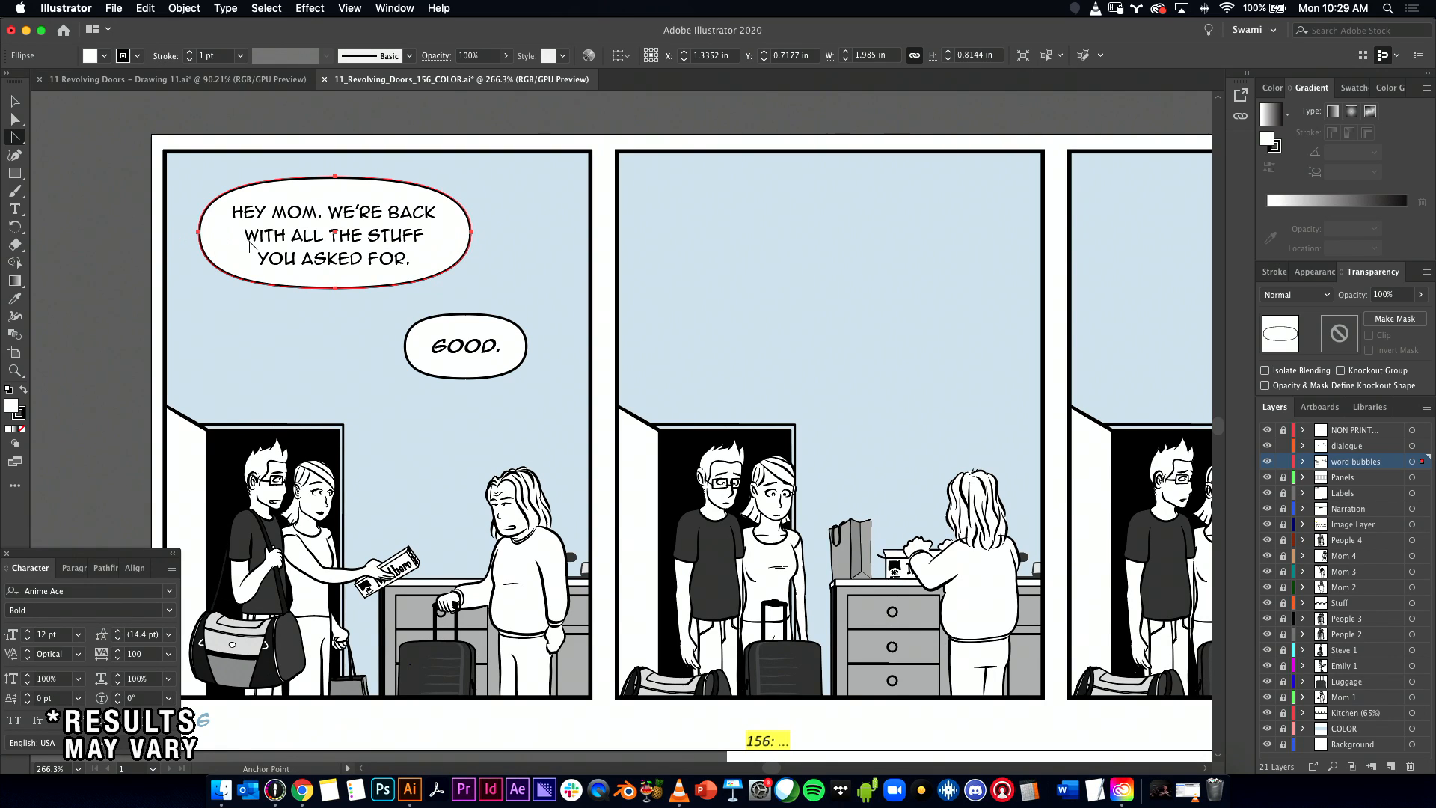
drag(20, 141, 86, 141)
click(16, 142)
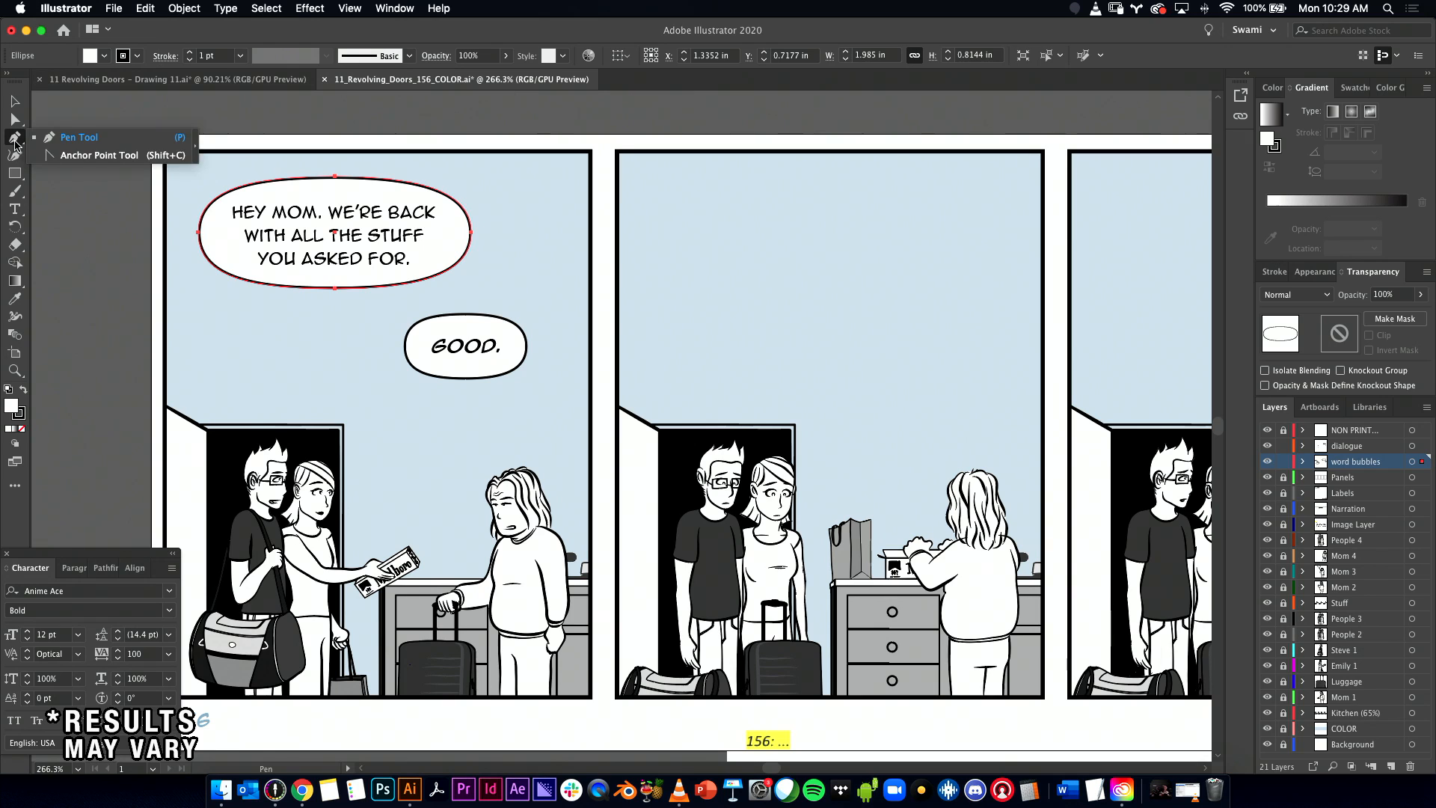
click(98, 159)
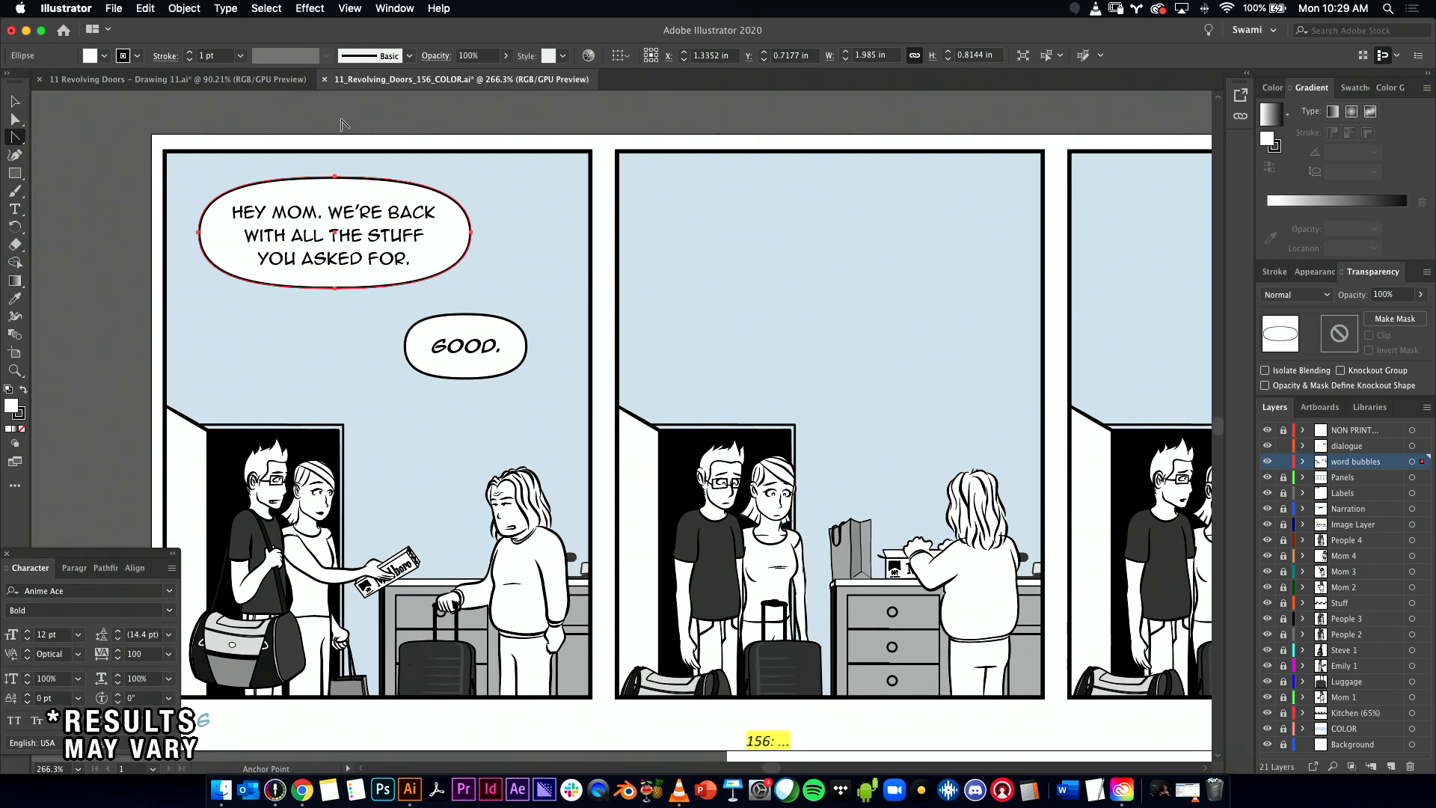
drag(335, 177, 440, 180)
key(super+z)
drag(335, 288, 249, 289)
key(v)
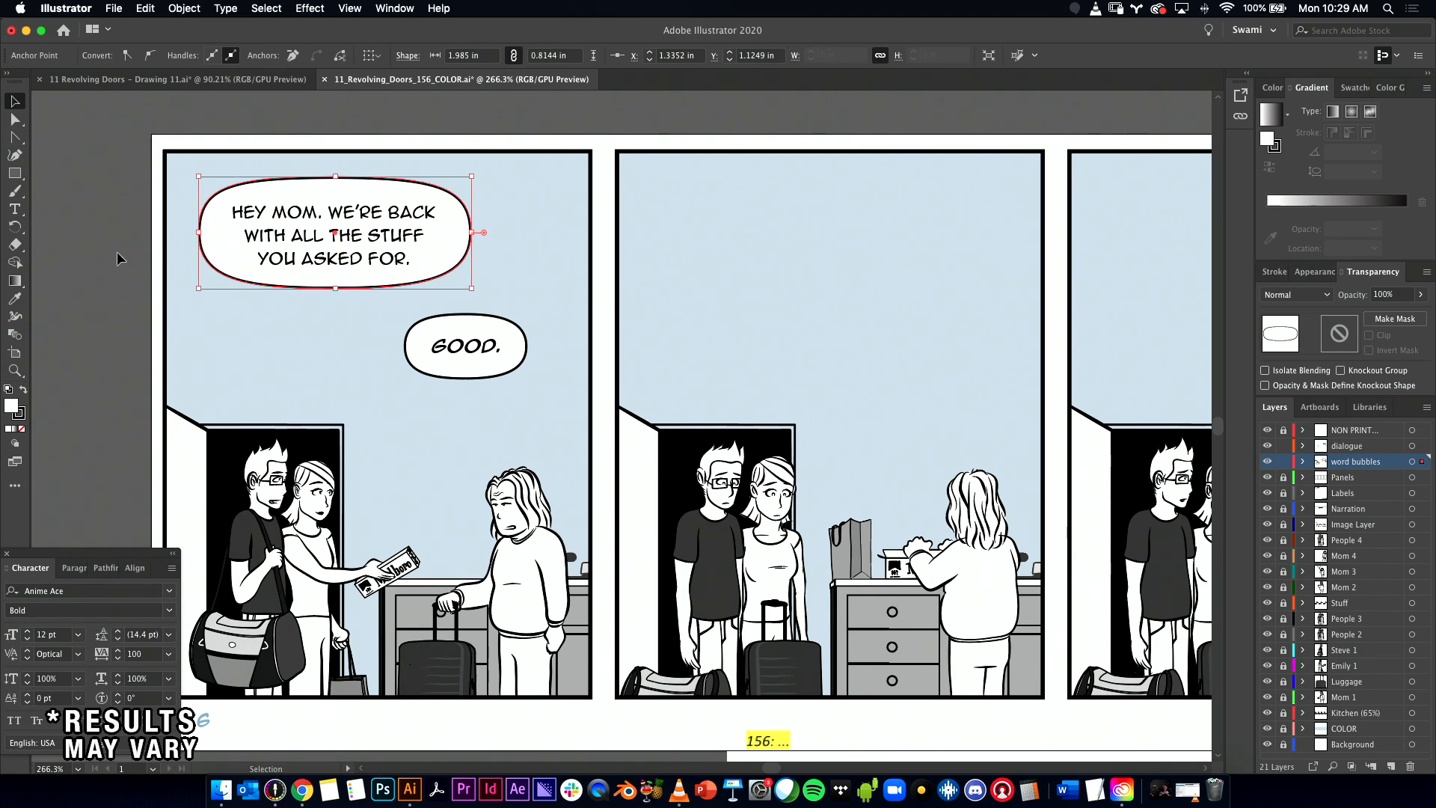
drag(472, 177, 467, 177)
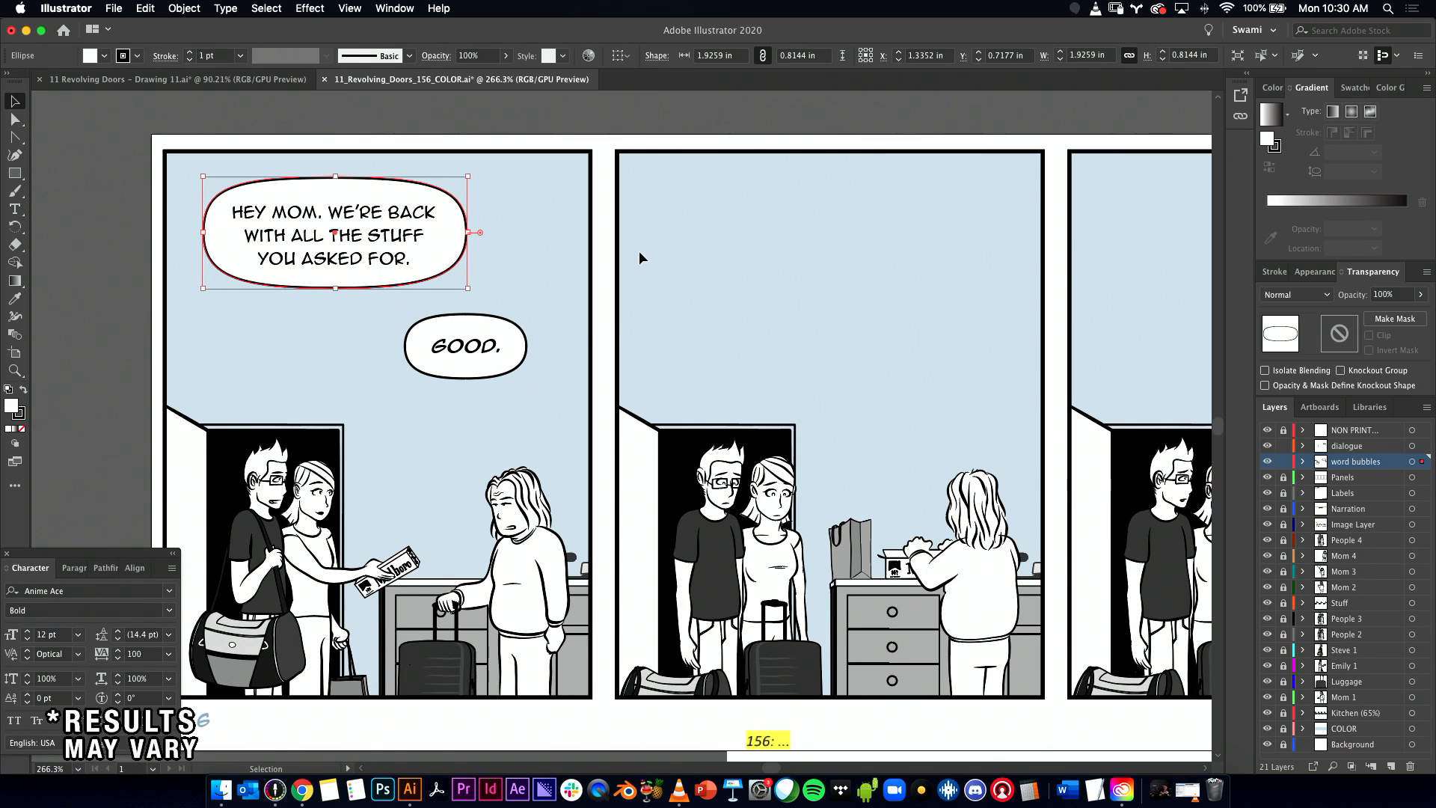
Step: Move both first-panel bubbles together with their text slightly down and to the right within the panel
scroll(645, 249, right, 5)
drag(127, 367, 336, 252)
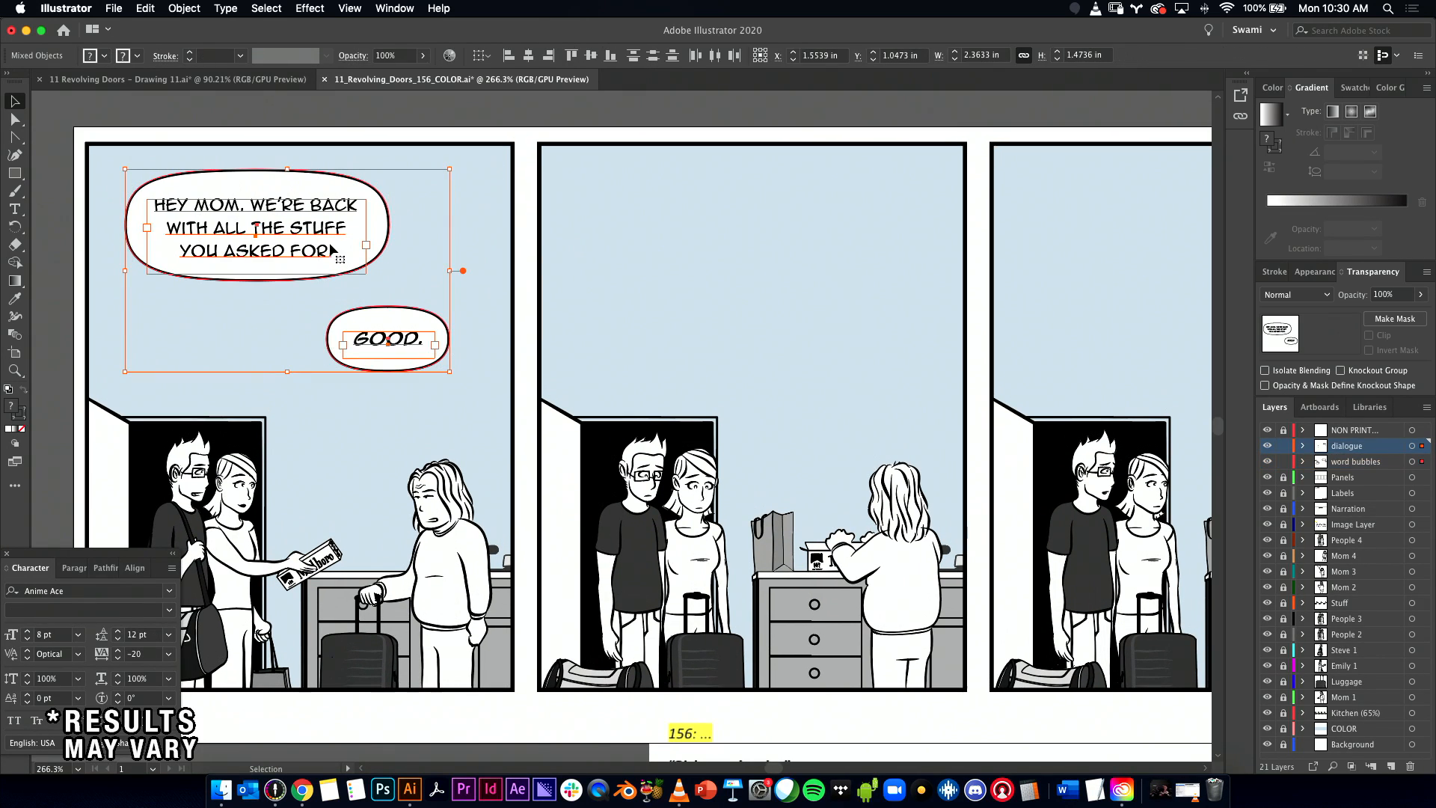
click(705, 324)
scroll(689, 356, down, 2)
drag(689, 356, 636, 350)
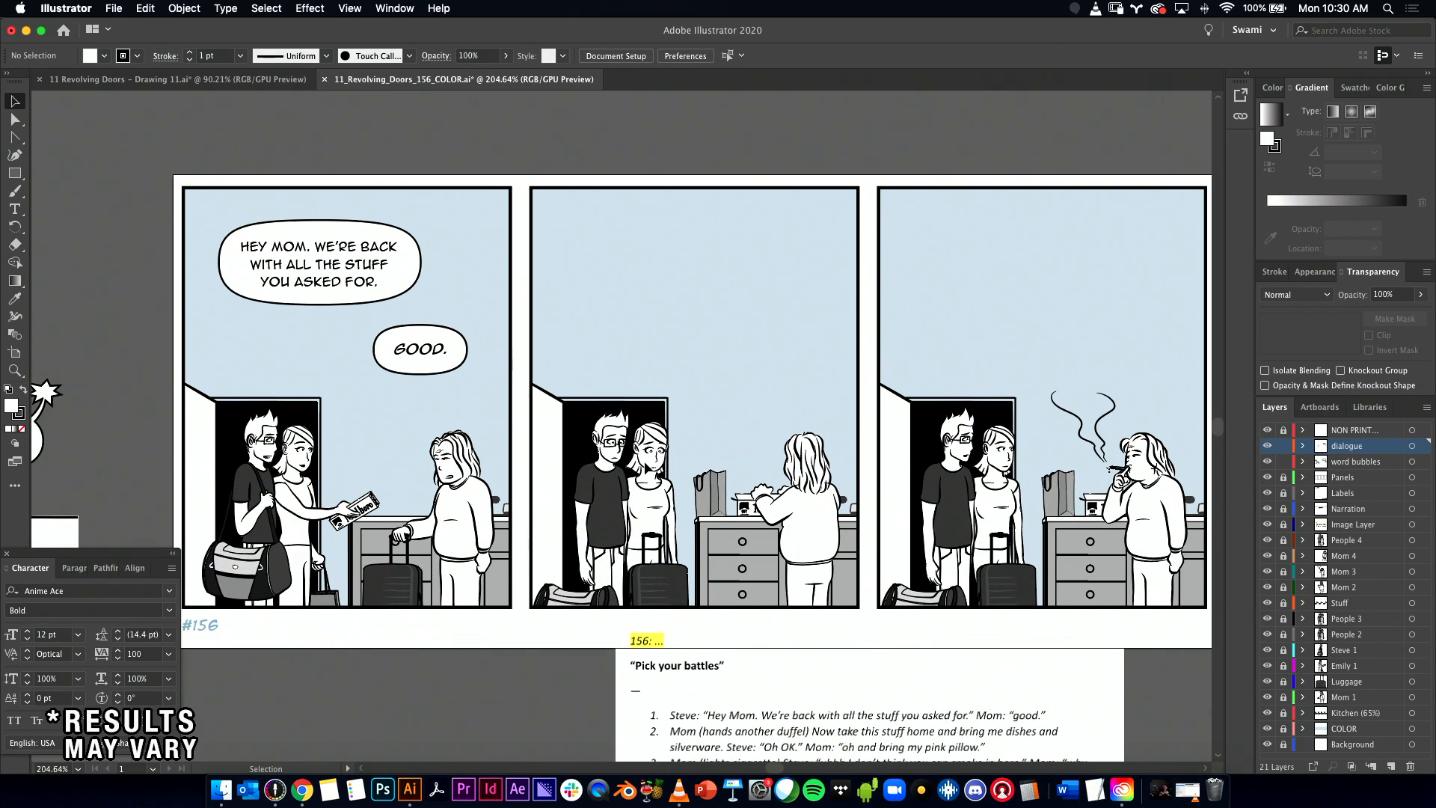
Step: Switch to the script in Chrome and select Mom's line "Now take this stuff home and bring me dishes and silverware." in strip 156
key(super+Tab)
key(super+Tab)
key(super+Tab)
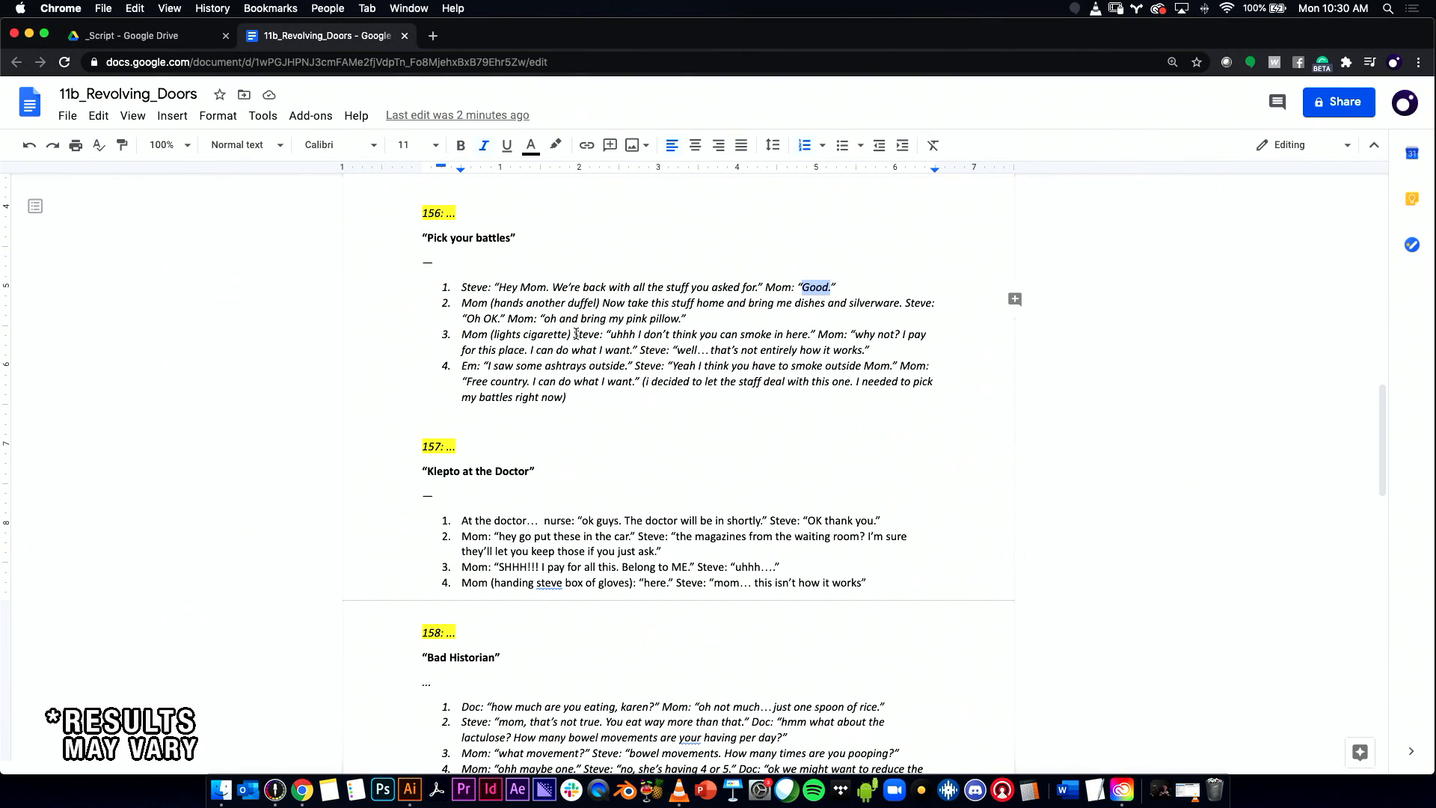
drag(494, 303, 598, 303)
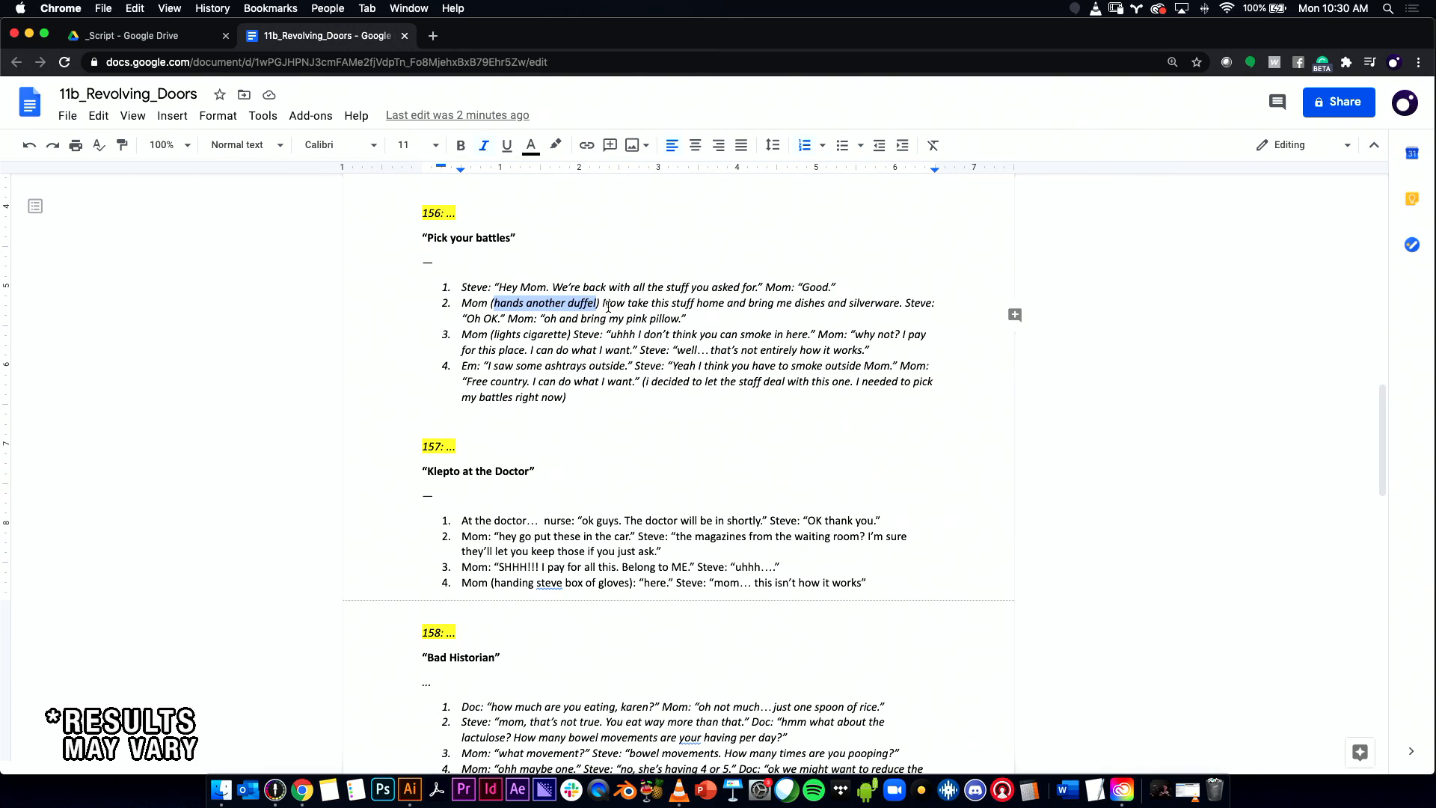
click(610, 303)
drag(604, 303, 662, 308)
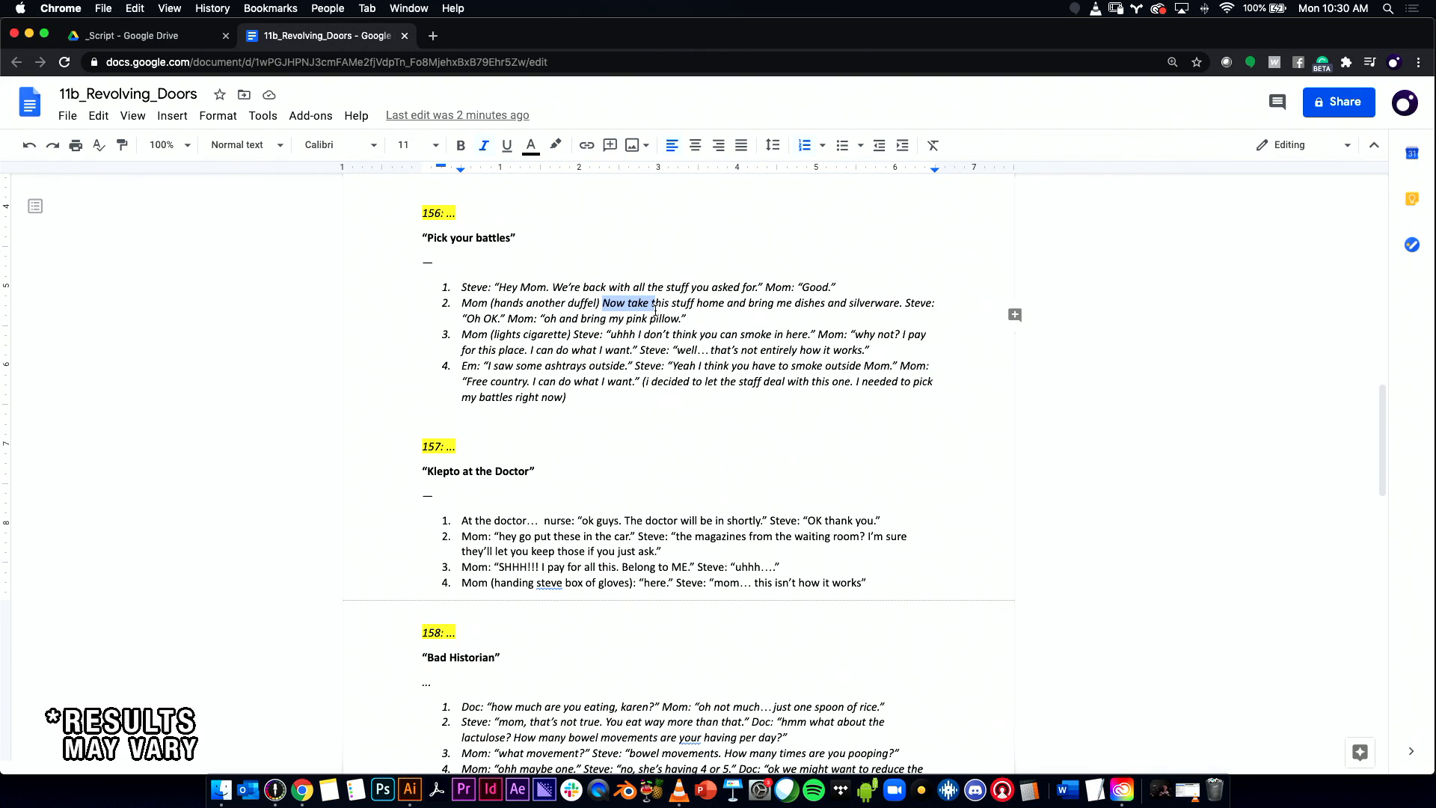
drag(655, 307, 890, 303)
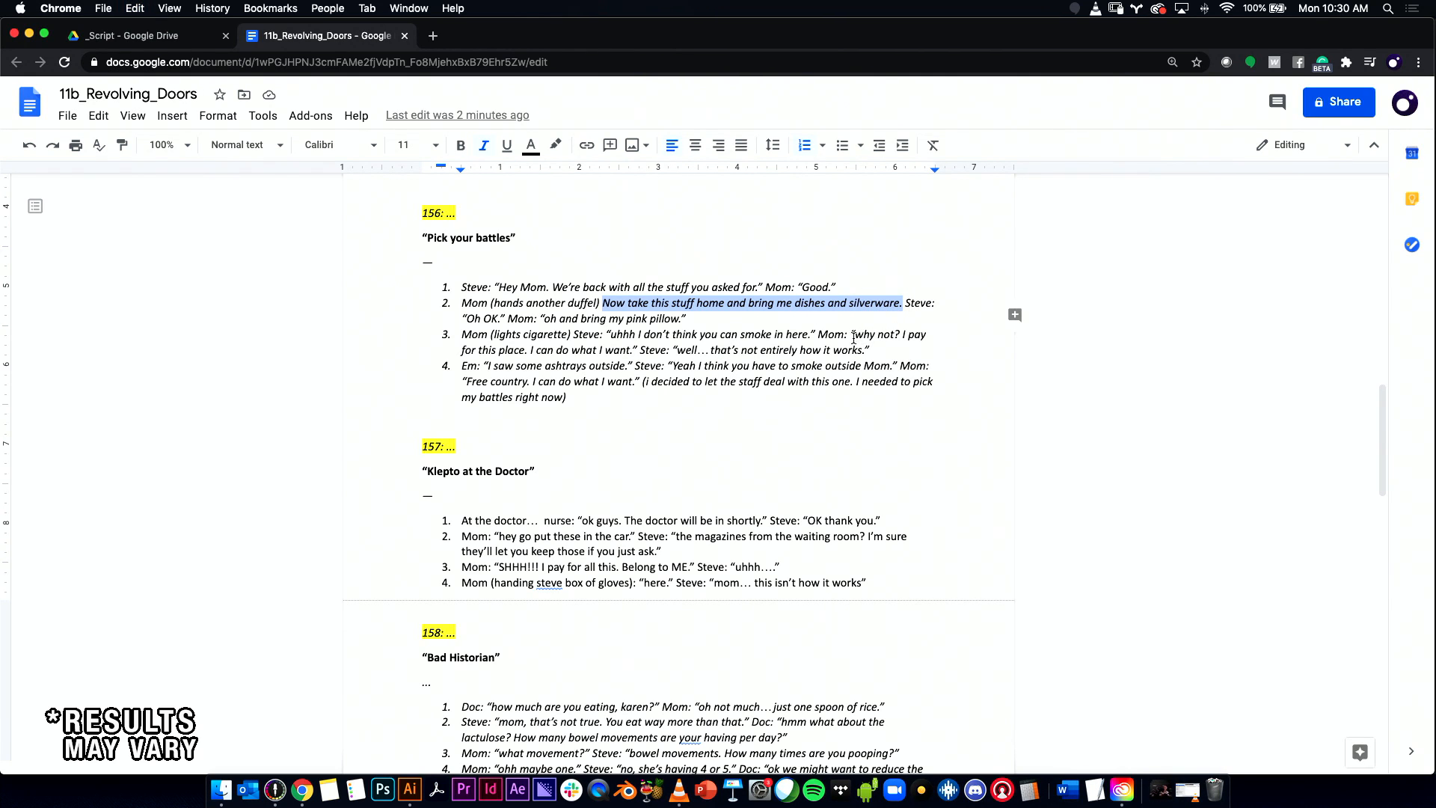
Step: Back in Illustrator, copy the "HEY MOM" bubble into the second panel's upper part and replace its text with Mom's line from the script
key(super+Tab)
drag(212, 139, 299, 232)
drag(348, 273, 752, 257)
double_click(655, 265)
key(super+a)
key(super+v)
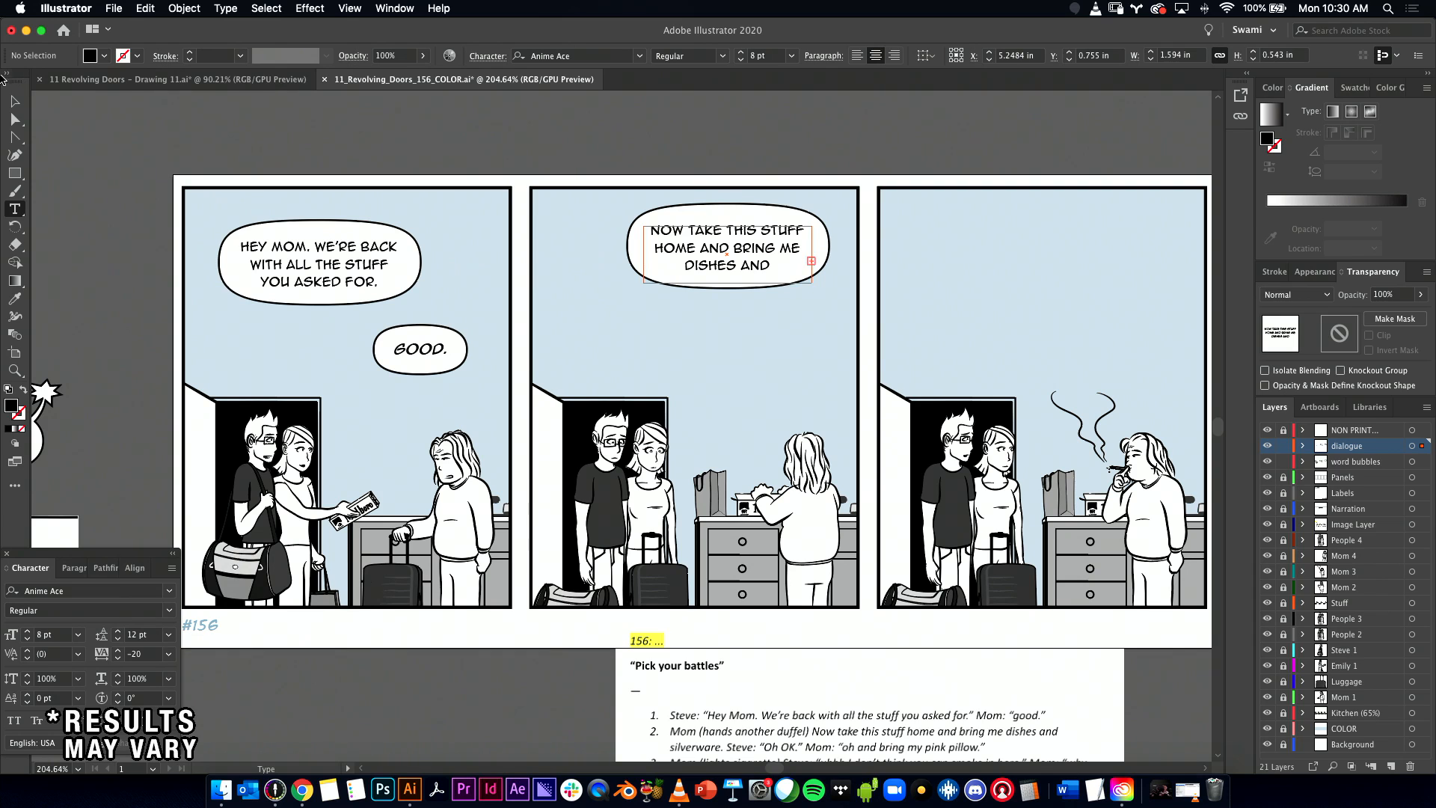
Step: Widen the second panel's text box to show the whole line, and enlarge its bubble to about 2.12 in wide and slightly taller
key(Escape)
mouse_move(645, 285)
mouse_down()
mouse_move(597, 299)
mouse_move(622, 299)
mouse_up()
click(724, 217)
drag(625, 246, 605, 246)
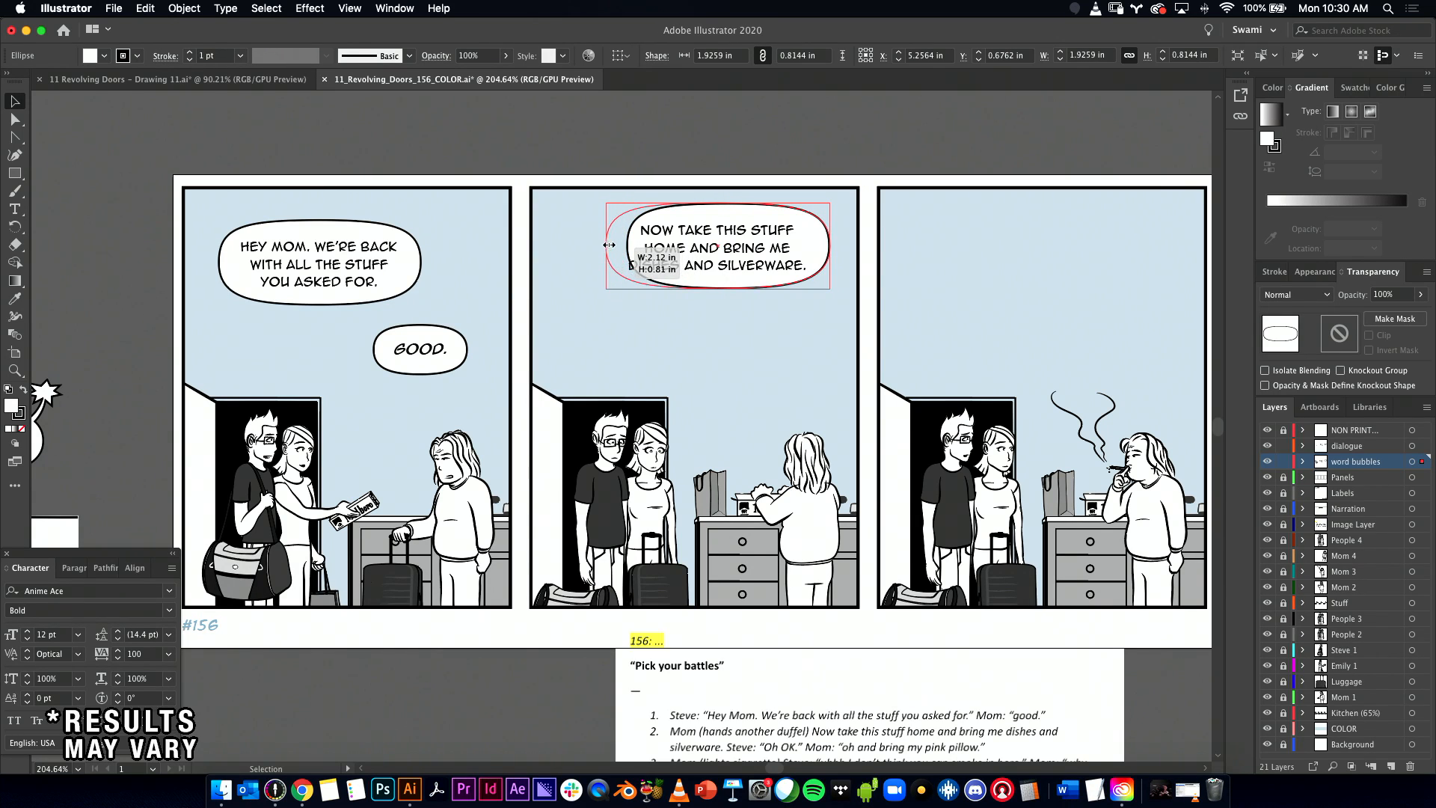
drag(719, 290, 719, 295)
key(shift+super+a)
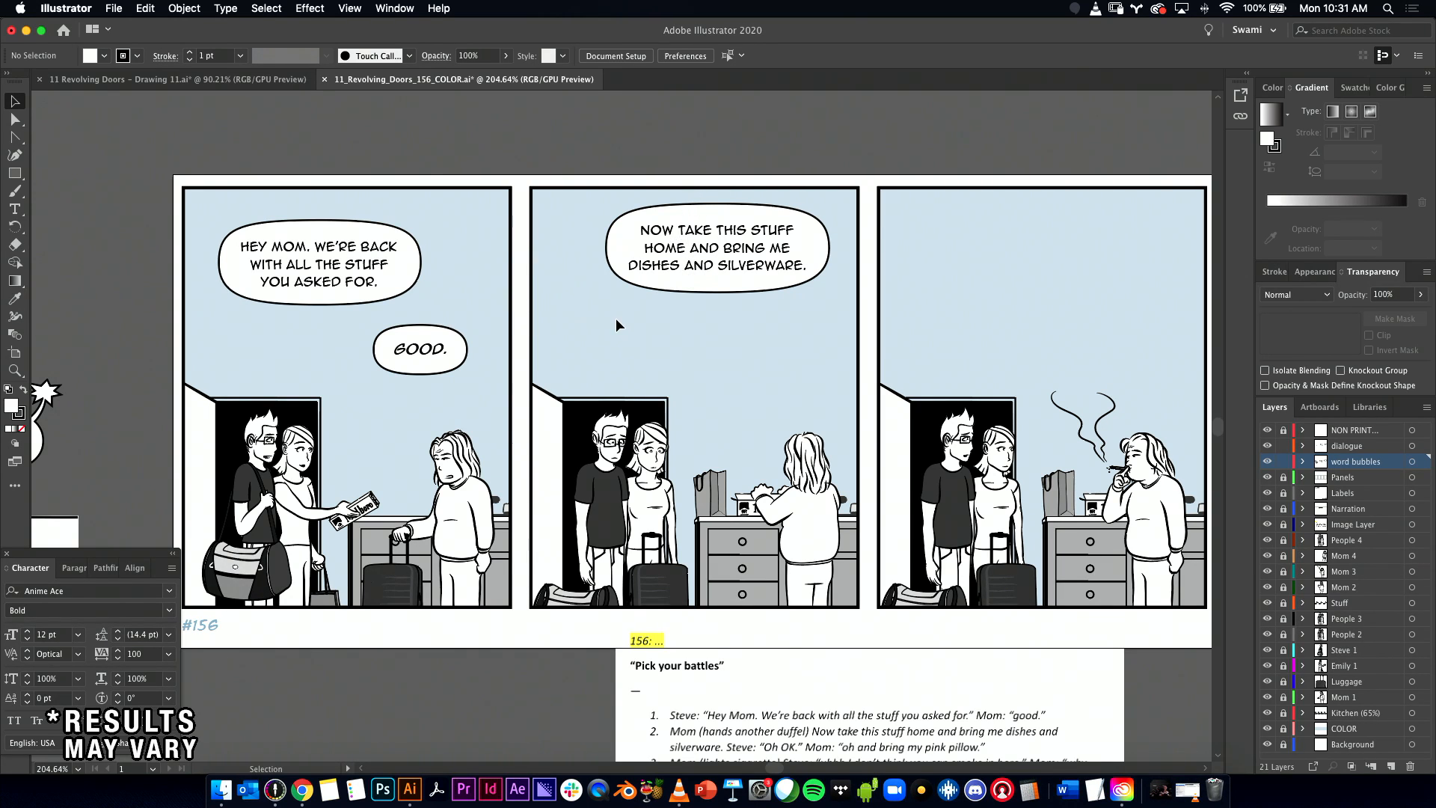
Step: Switch to the script in Chrome and copy the reply "Oh OK." from line 2 of strip 156
key(super+Tab)
drag(467, 318, 496, 320)
key(super+c)
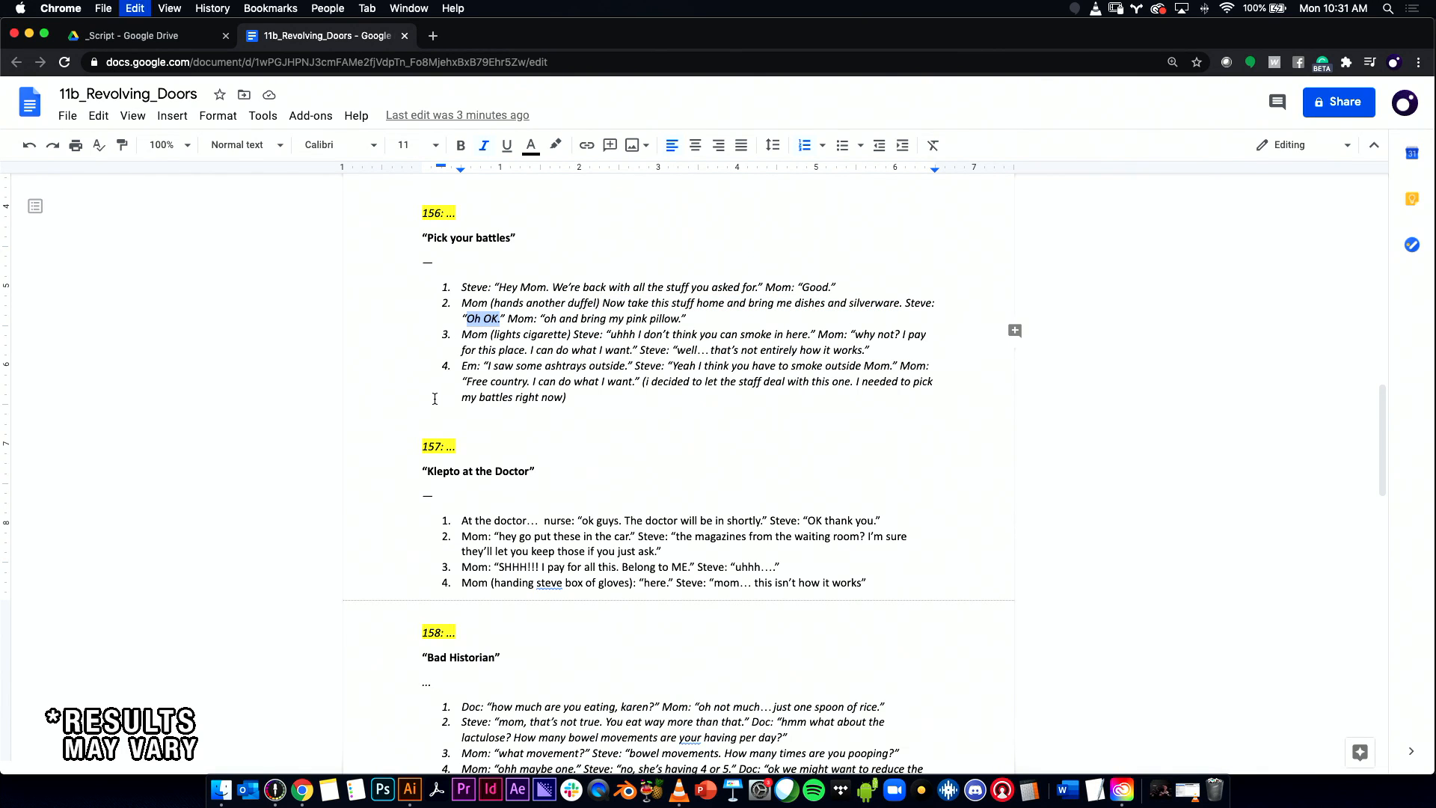
Step: Back in Illustrator, move the second panel's "NOW TAKE THIS STUFF" bubble and its text slightly upward
key(super+Tab)
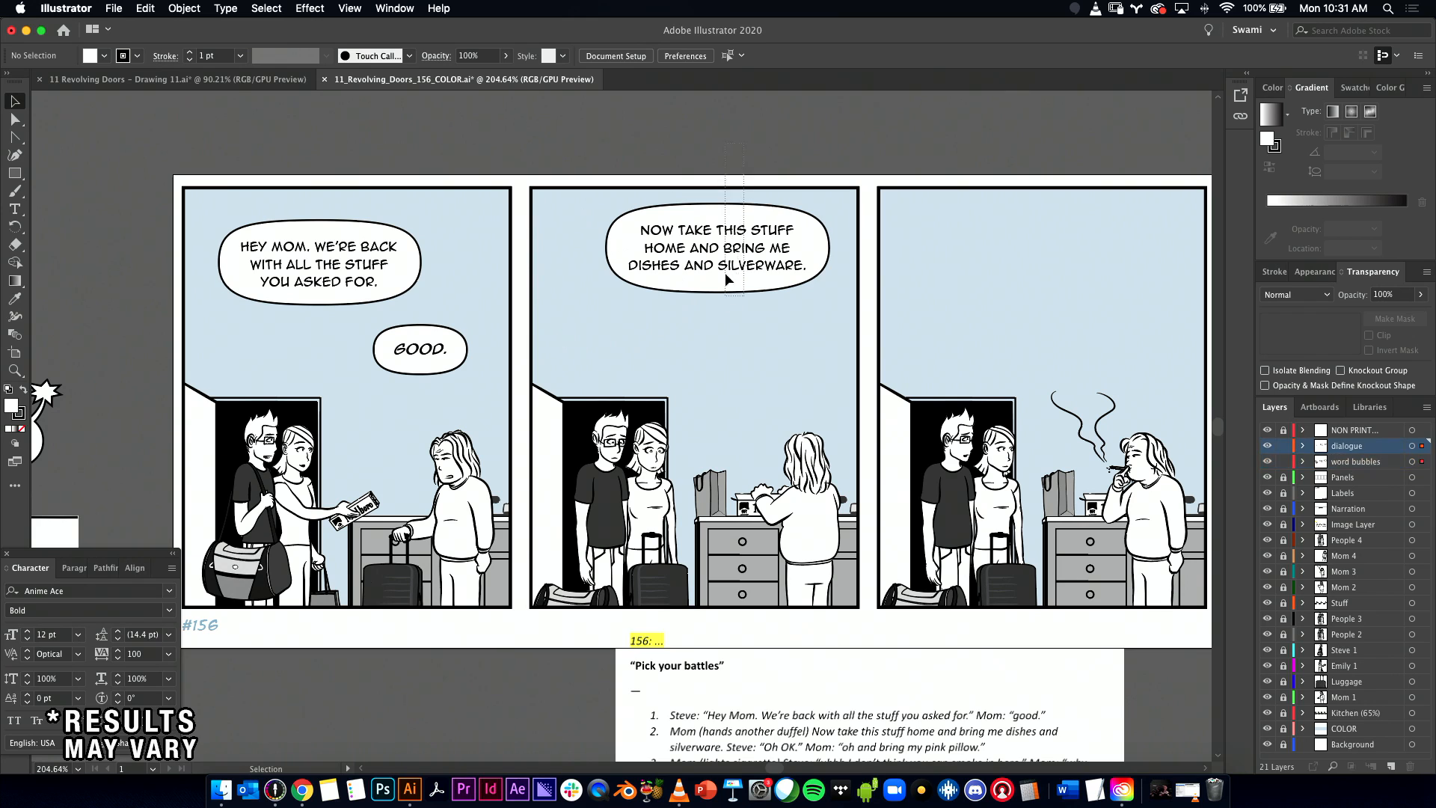
drag(730, 288, 740, 264)
click(448, 352)
click(379, 391)
click(432, 354)
drag(431, 354, 650, 327)
key(super+z)
Step: Copy the "NOW TAKE THIS STUFF" bubble with its text down and to the left in the second panel, and replace its text with "Oh OK."
click(696, 221)
drag(763, 241, 680, 347)
key(t)
click(680, 348)
key(super+a)
text(Oh OK.)
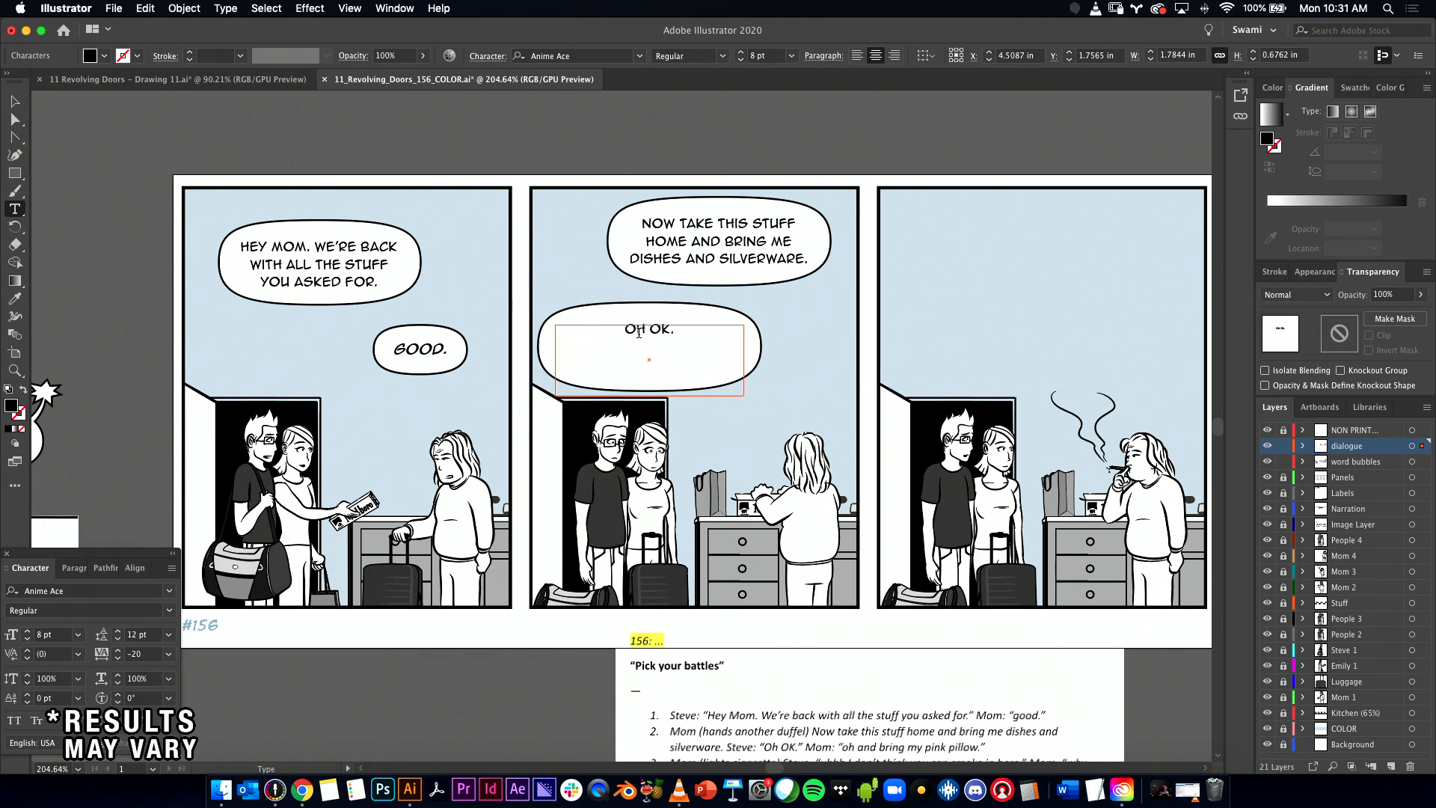
Step: Shrink the "OH OK." text box to fit its words, about 0.62 in wide and 0.20 in high
click(15, 101)
drag(650, 398, 650, 346)
drag(748, 335, 658, 350)
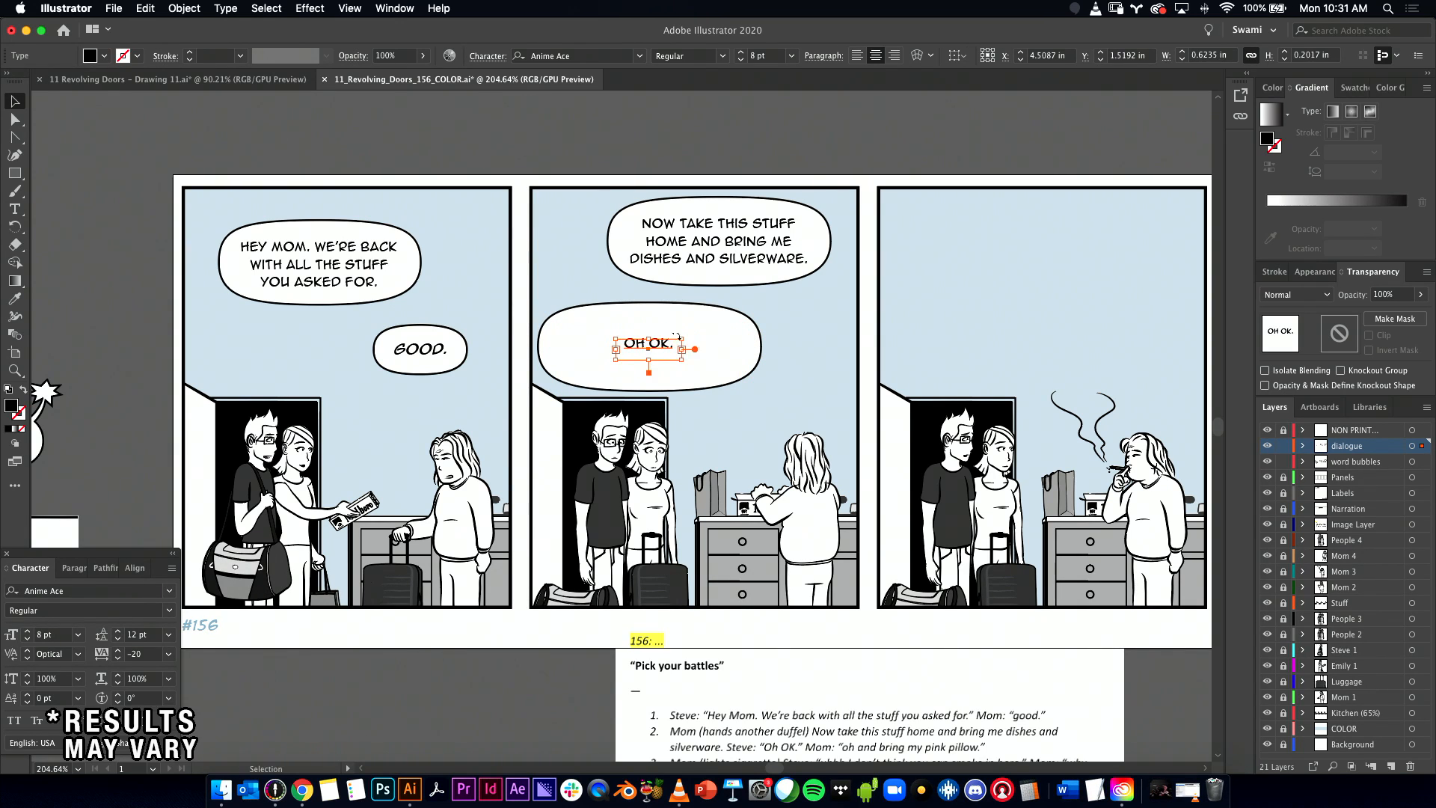
Step: Replace the bubble behind "OH OK." with a small sample bubble from beside the artboard, about 0.89 in wide and 0.44 in high
click(760, 327)
drag(765, 303, 697, 317)
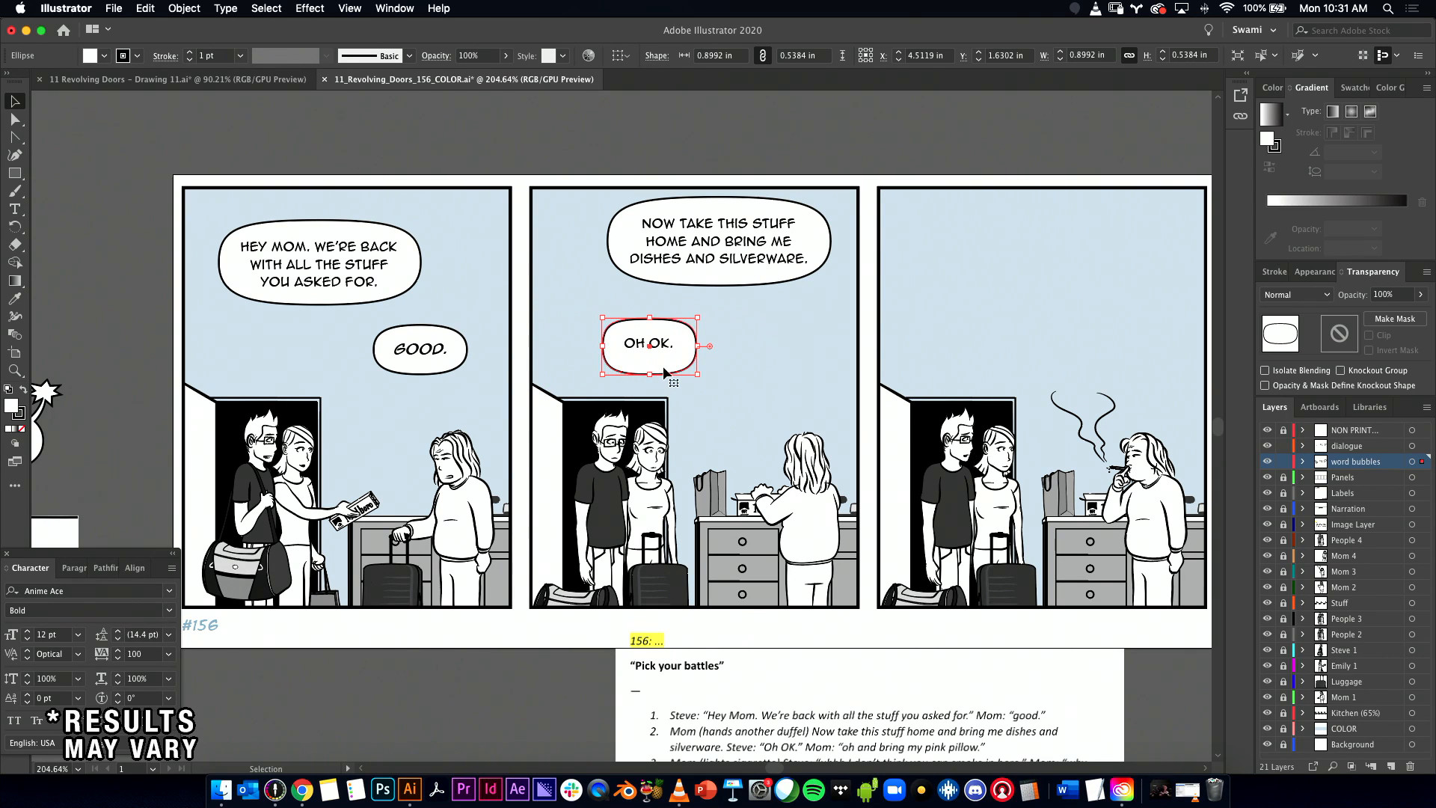
key(Delete)
scroll(159, 278, left, 8)
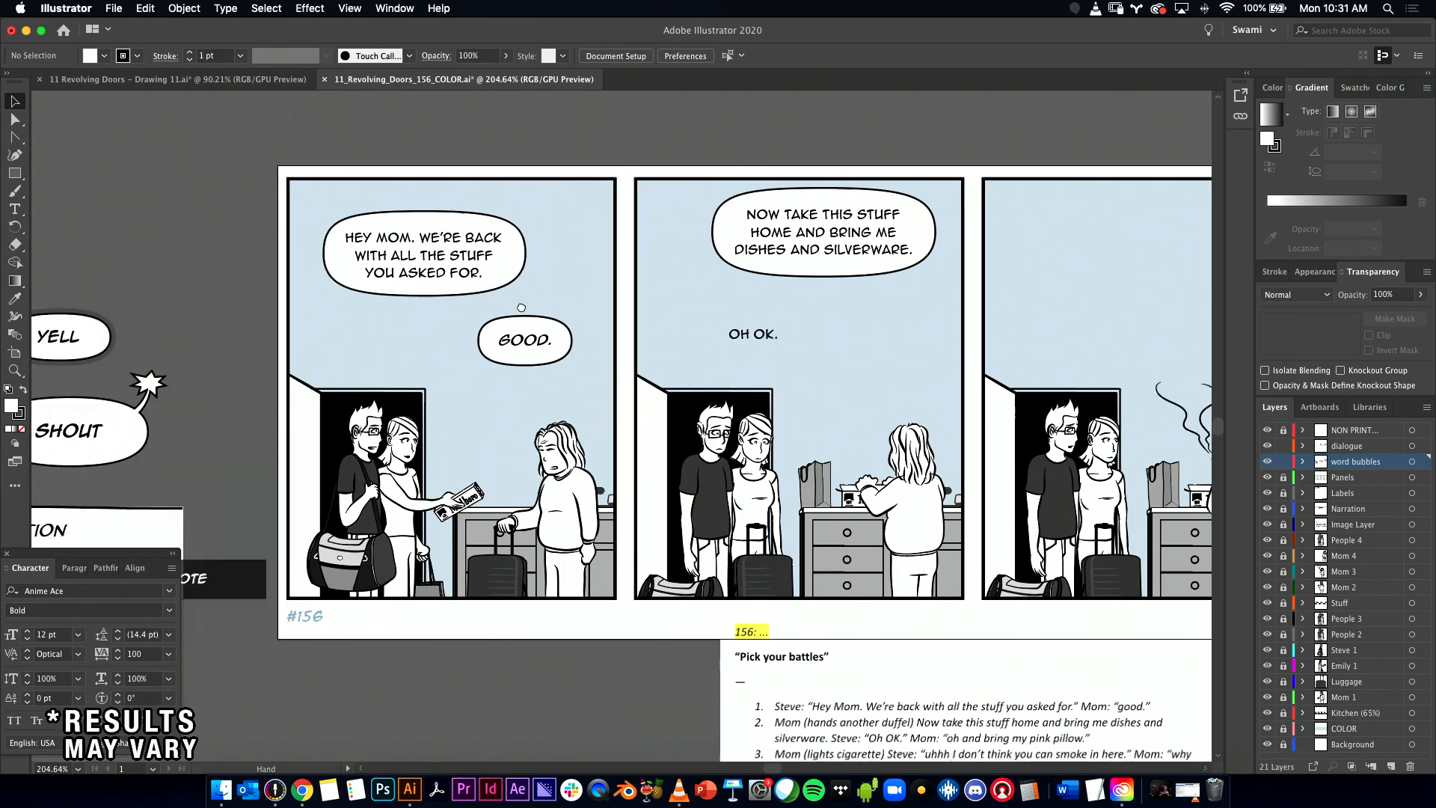
drag(147, 262, 651, 293)
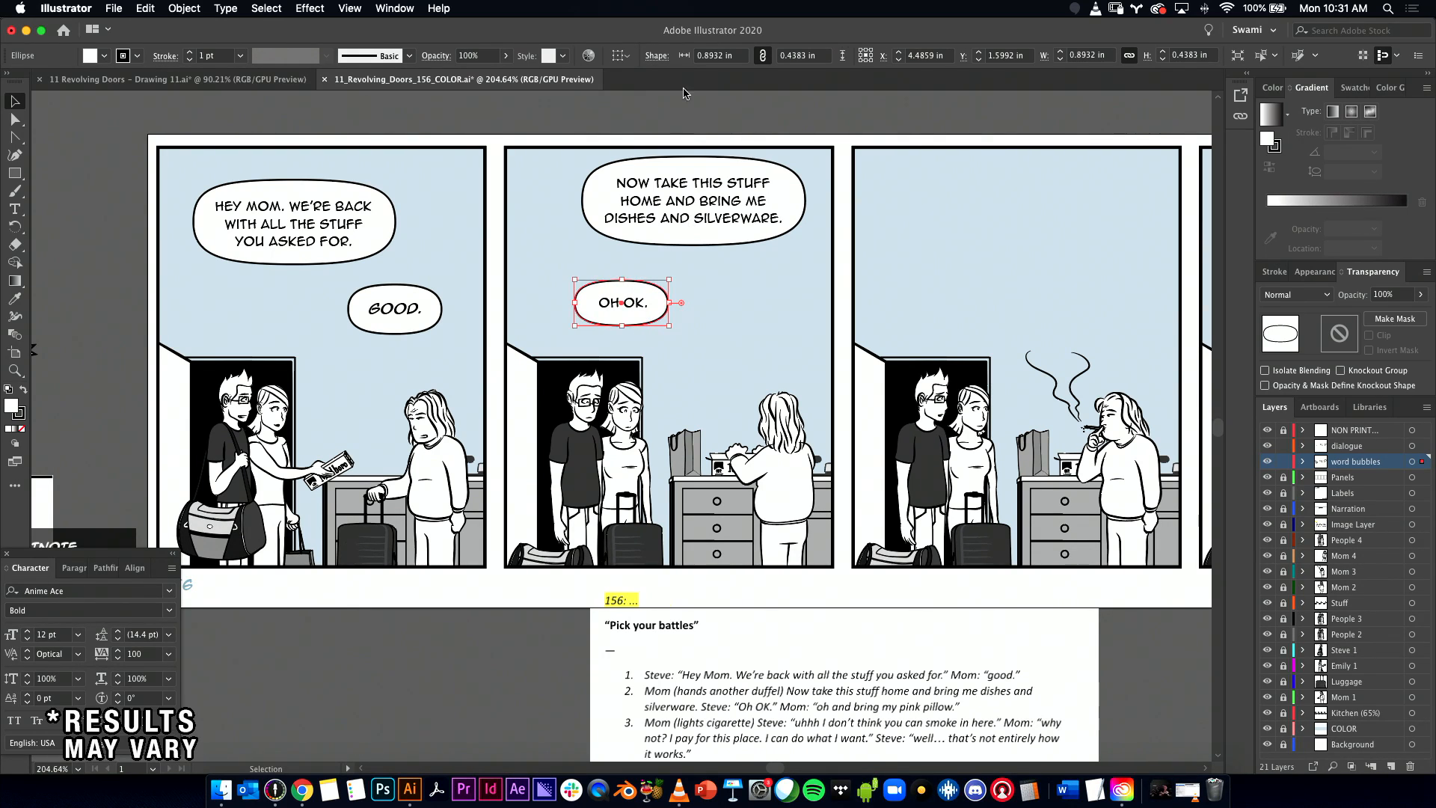
Step: Move the "OH OK." text together with its bubble slightly up and to the left in the second panel
shift+click(613, 302)
drag(614, 302, 602, 291)
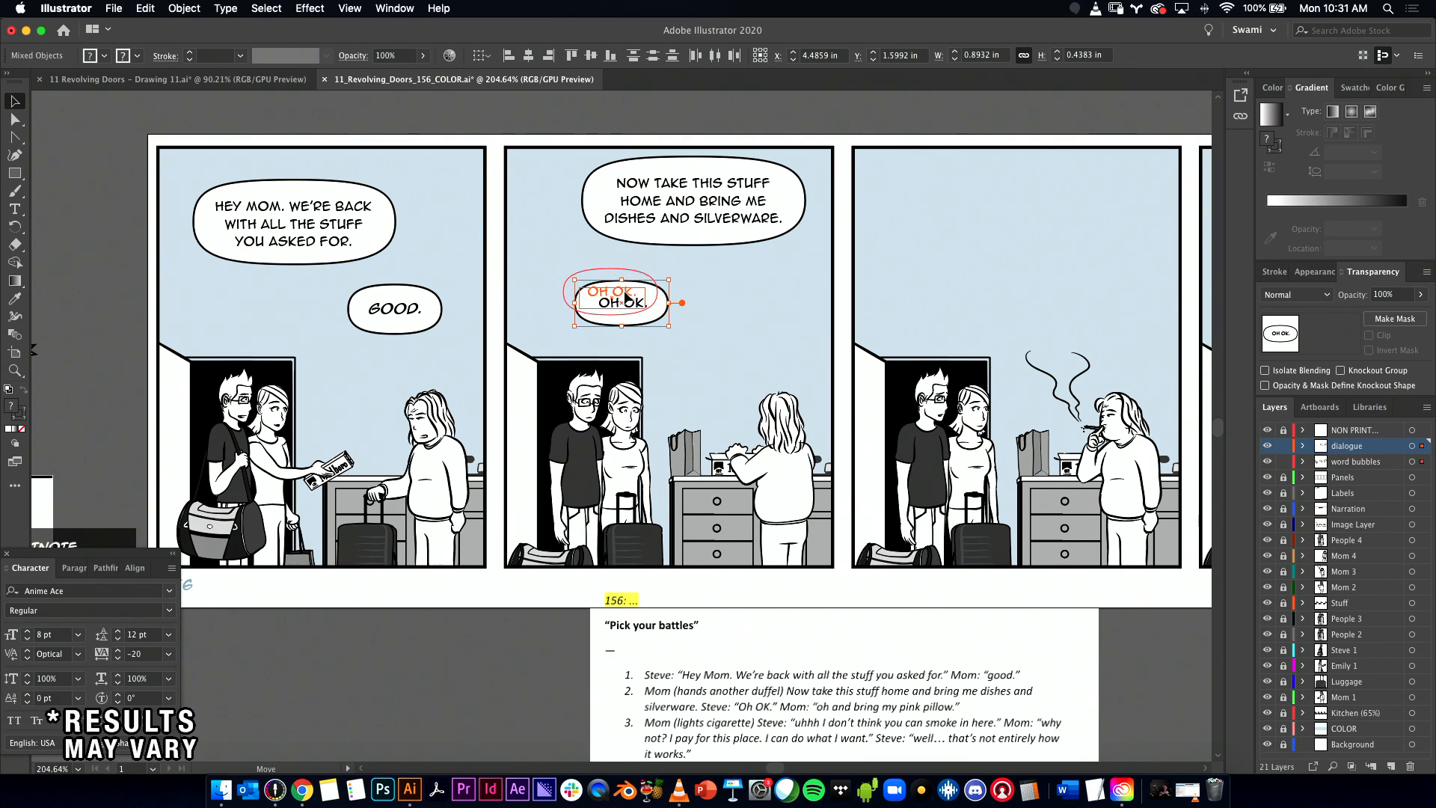
click(728, 290)
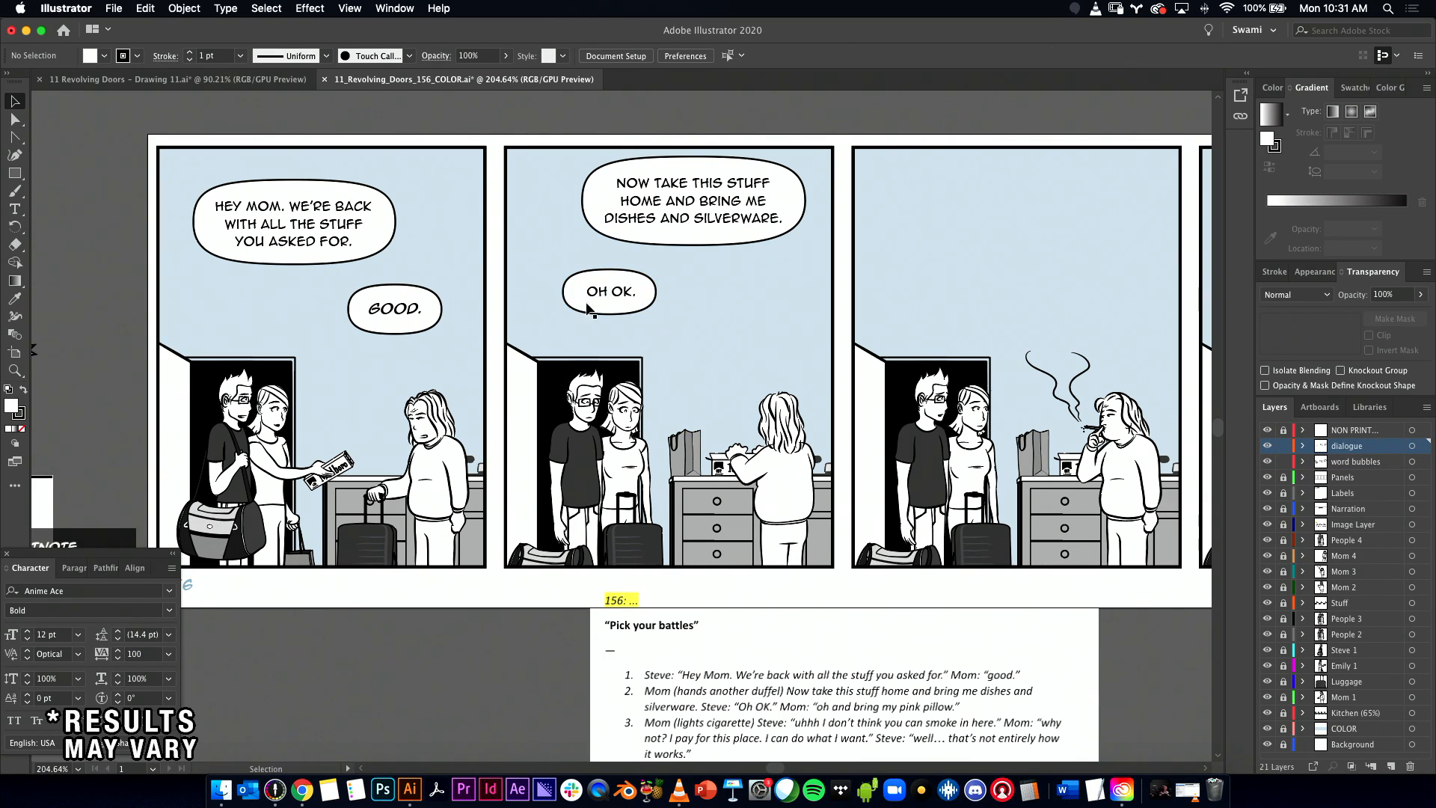
Step: In the Chrome script, capitalize the start of Mom's second line in strip 156 and select "Oh and bring my pink pillow."
key(super+Tab)
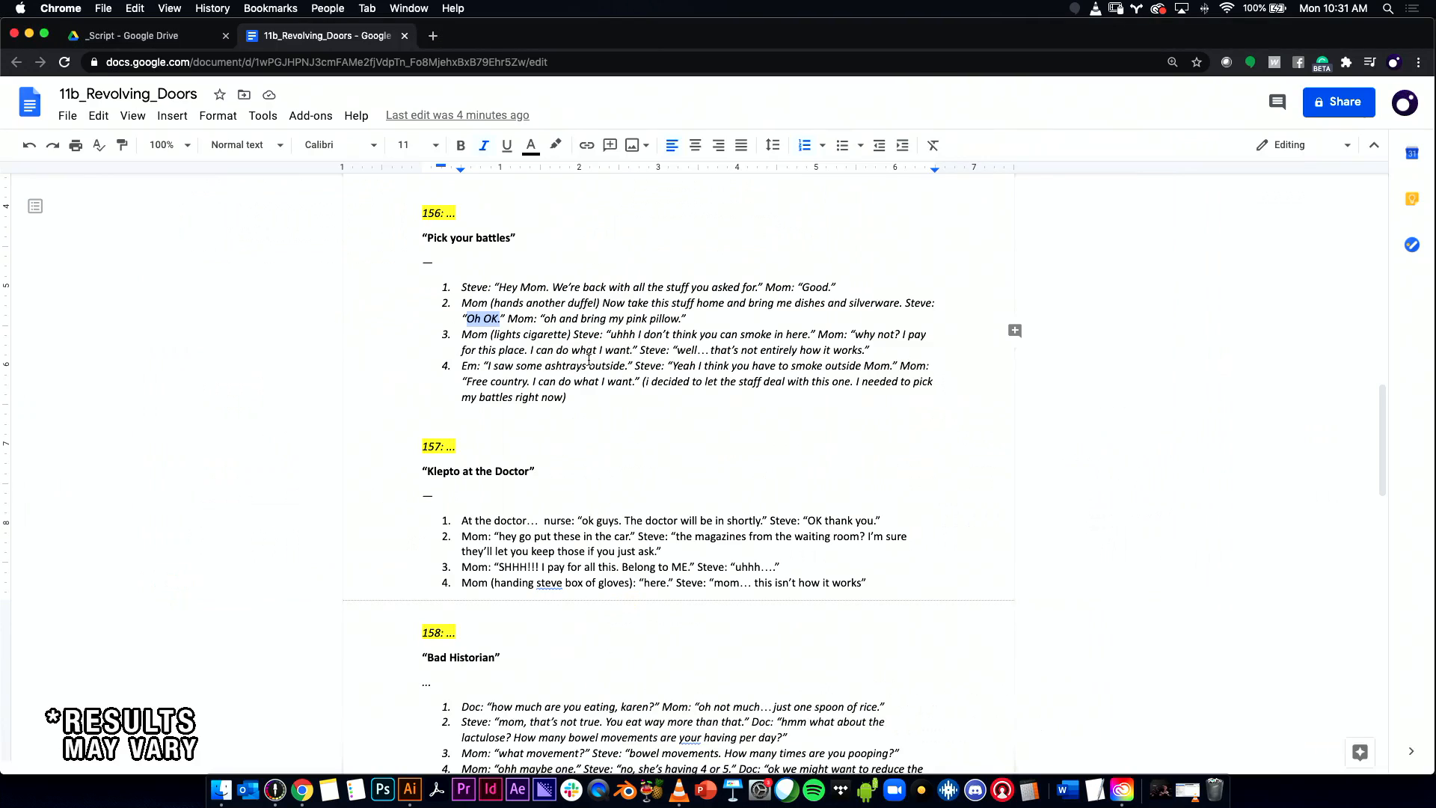
click(546, 318)
key(BackSpace)
text(O)
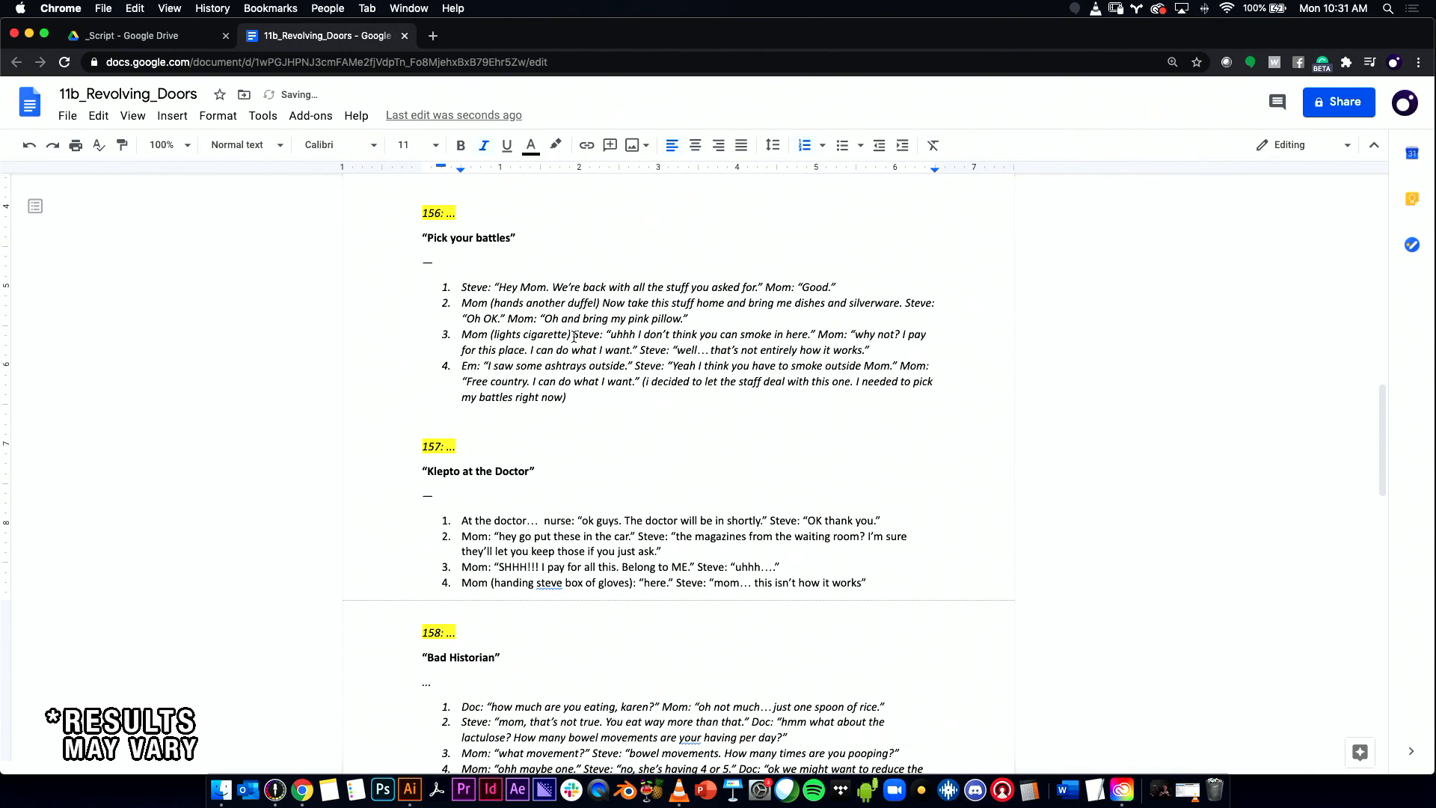
drag(571, 317, 683, 318)
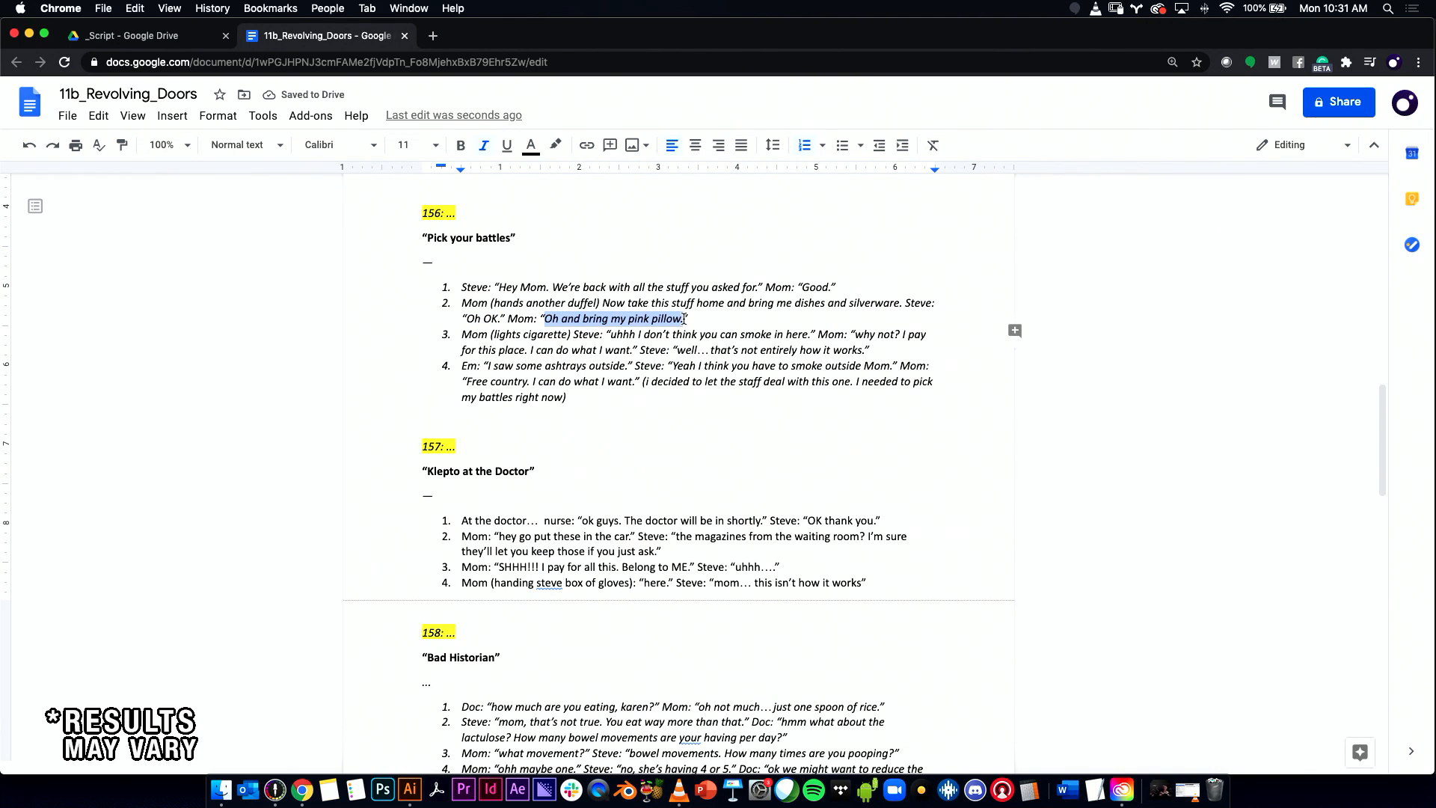
Step: Back in Illustrator, copy the "NOW TAKE THIS STUFF" bubble with its text below and to the right of "OH OK." for Mom's pillow line
key(super+Tab)
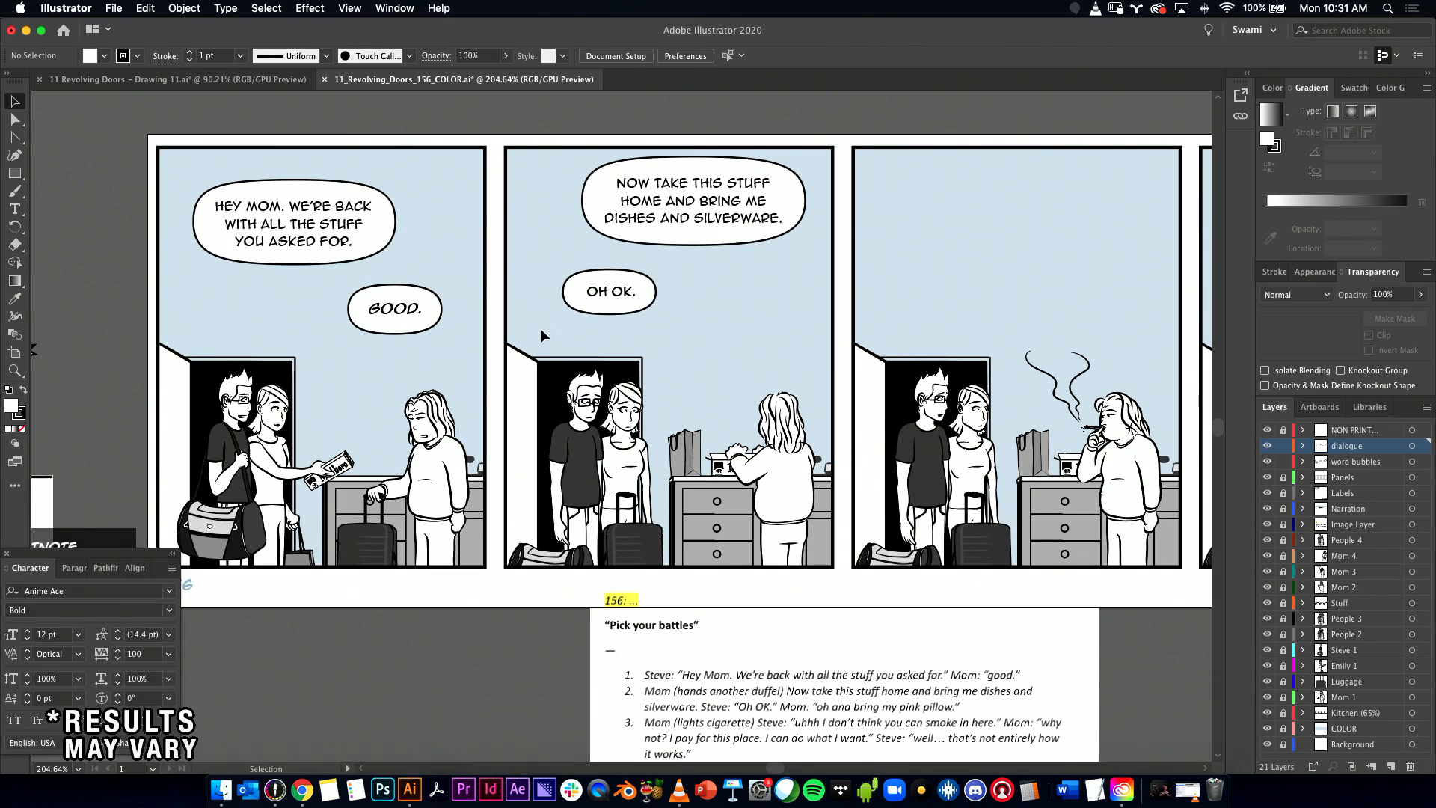
drag(716, 126, 791, 330)
key(t)
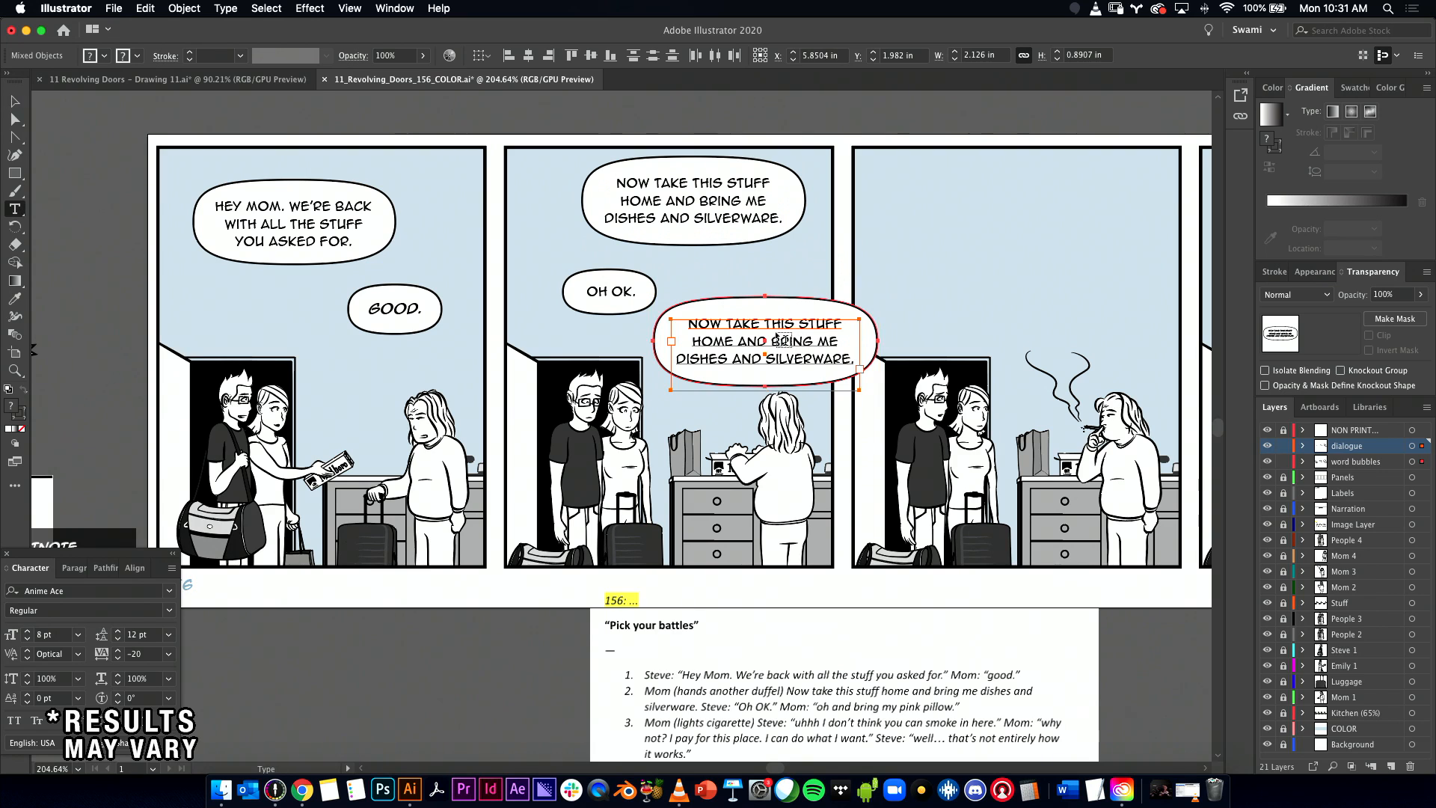
Step: Replace the text of the duplicated bubble in panel two with "Oh and bring my pink pillow." and narrow its text box to about 1.39 in
click(703, 350)
key(super+a)
key(super+v)
click(15, 101)
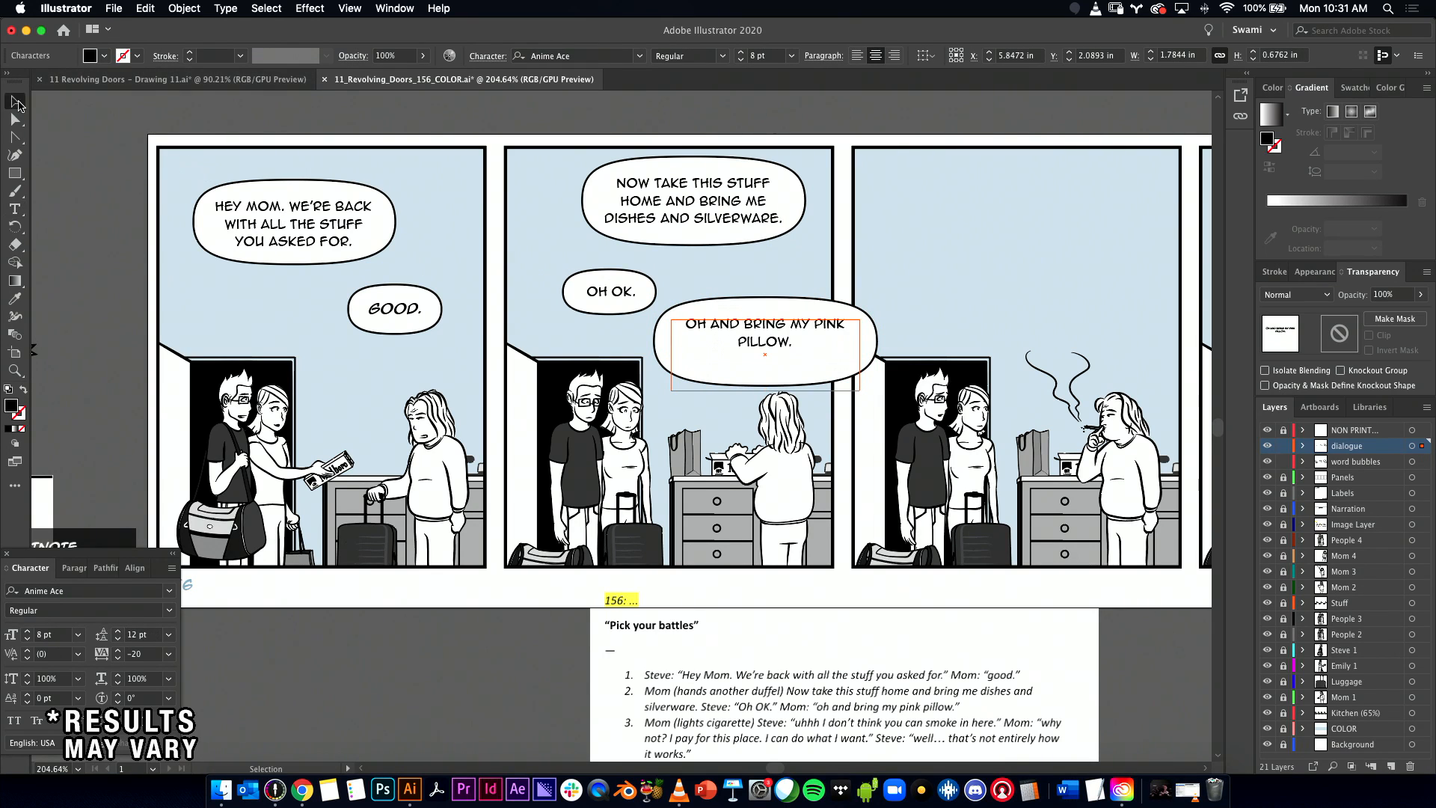
drag(860, 356, 818, 356)
Step: Add a comma after "Oh" in the pink pillow dialogue and break the line before "my"
key(t)
click(703, 324)
text(,)
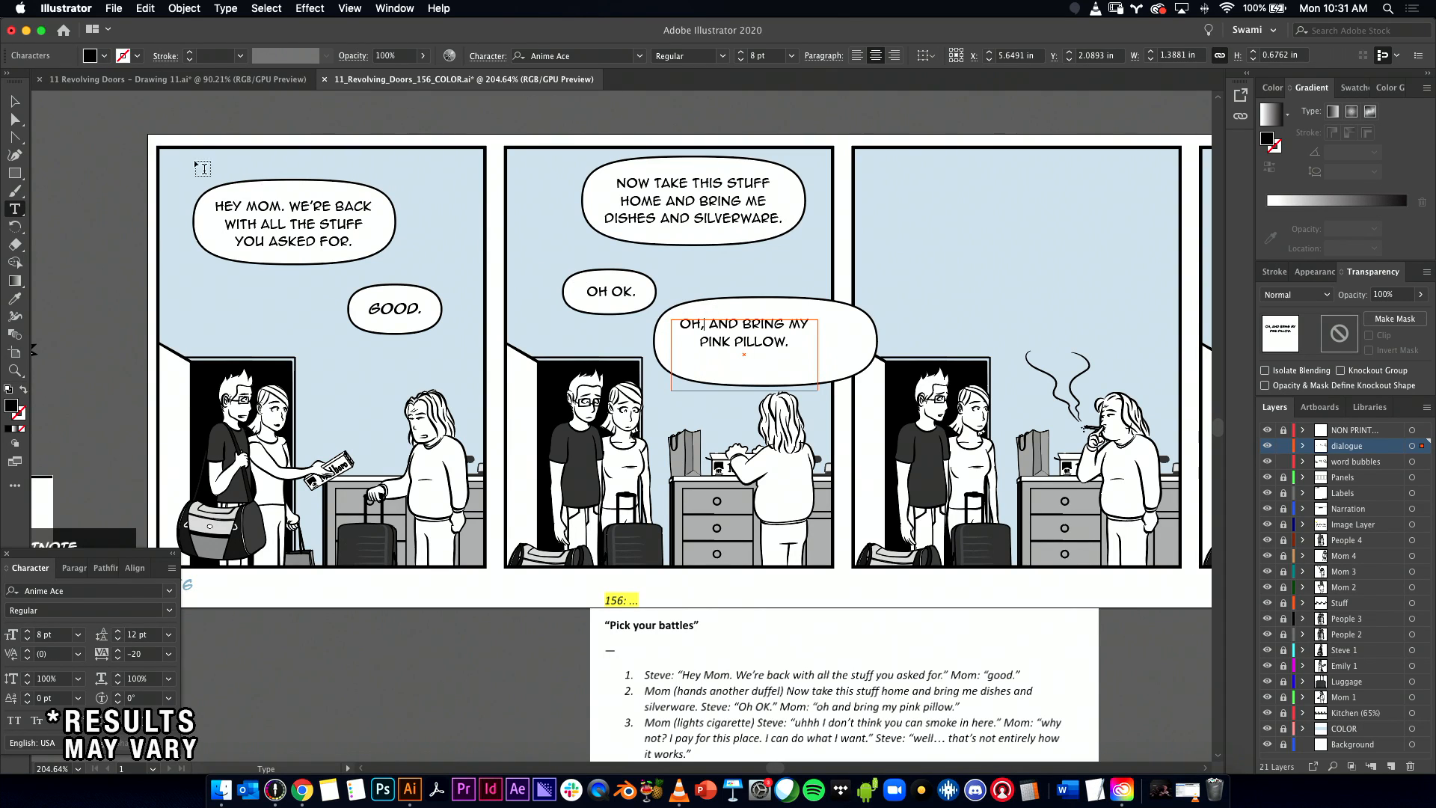
click(795, 324)
key(Return)
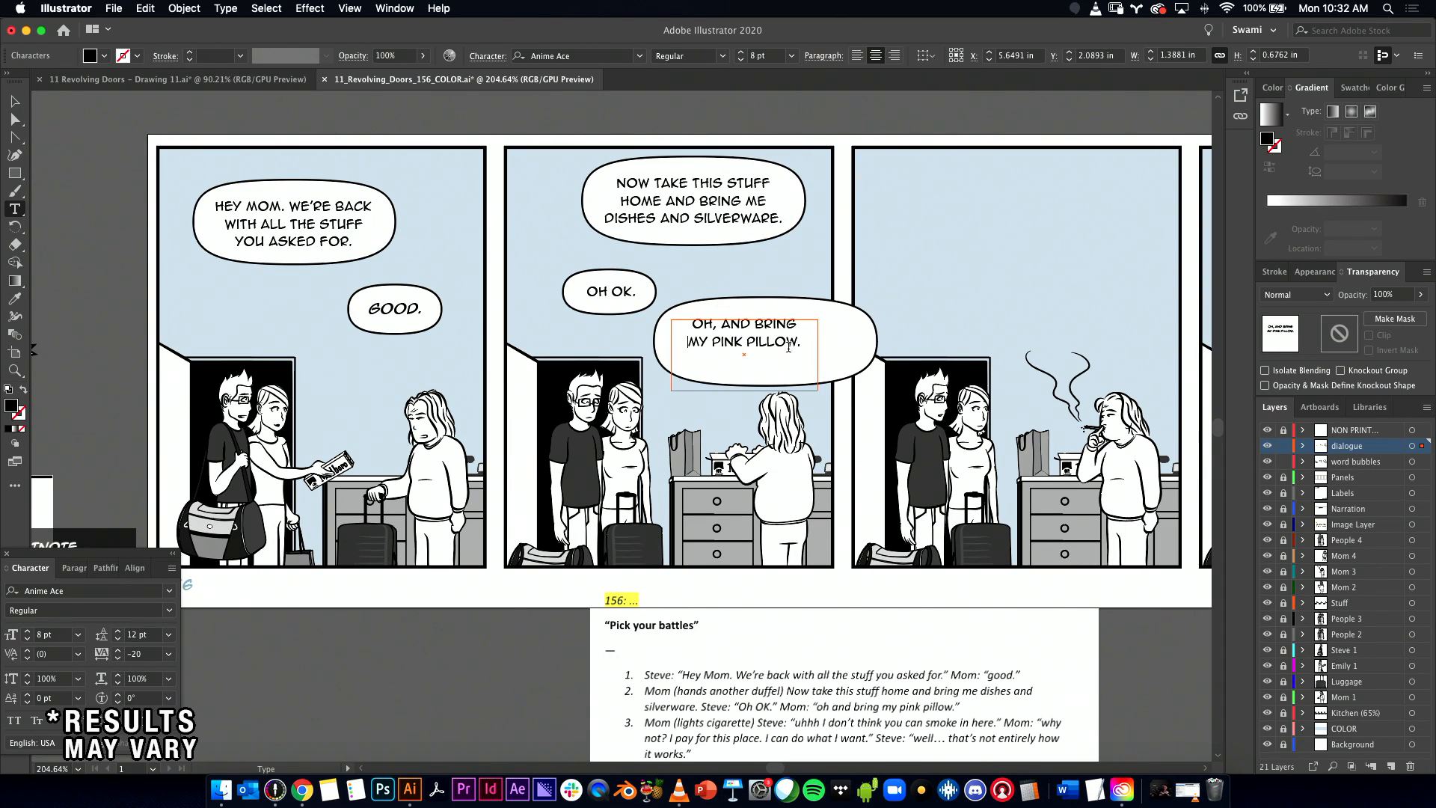
Step: Centre the pink pillow text in its bubble and shrink the bubble to about 1.56 by 0.70 in
double_click(6, 102)
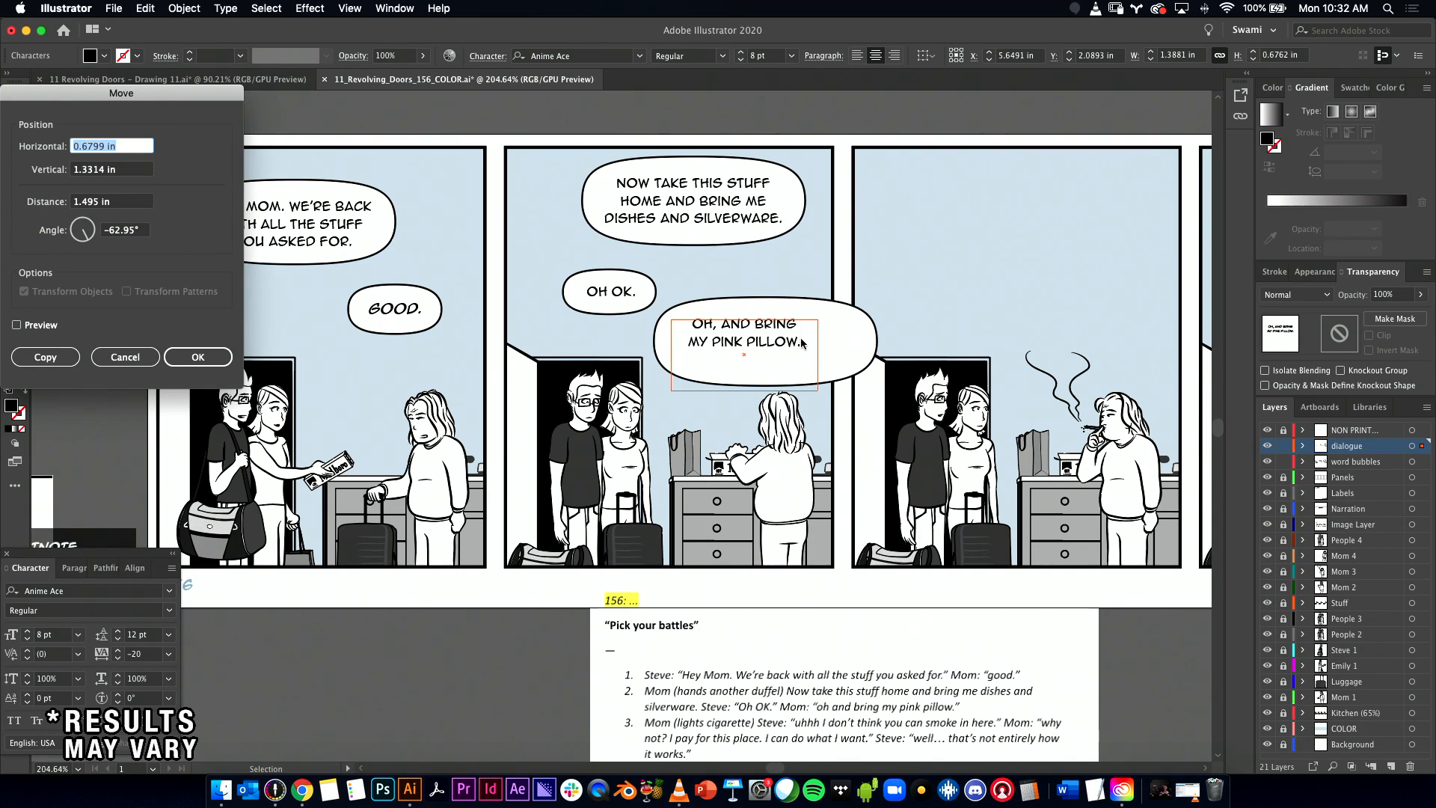
key(Escape)
click(775, 344)
mouse_move(775, 344)
mouse_down()
mouse_move(803, 349)
mouse_move(792, 352)
mouse_up()
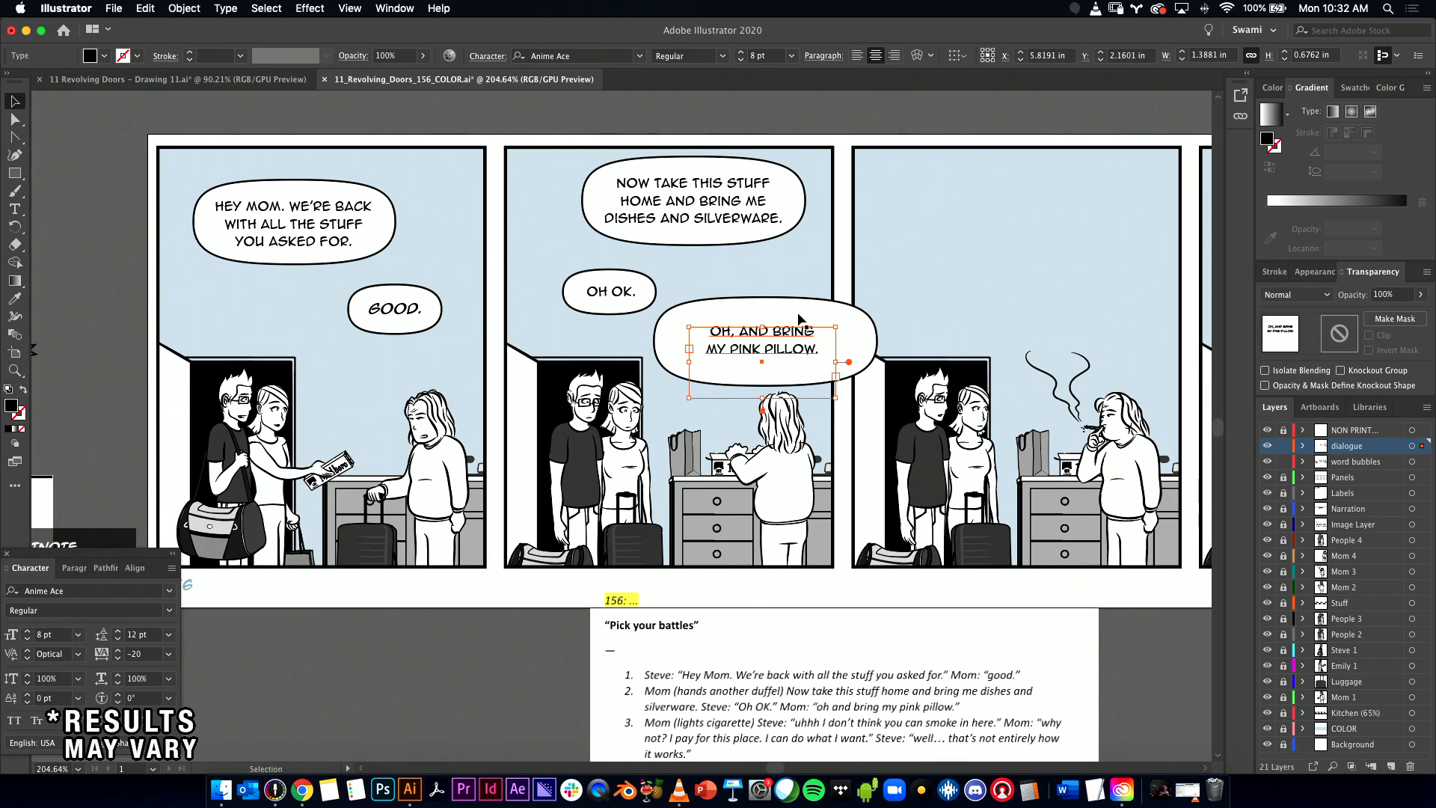
click(801, 320)
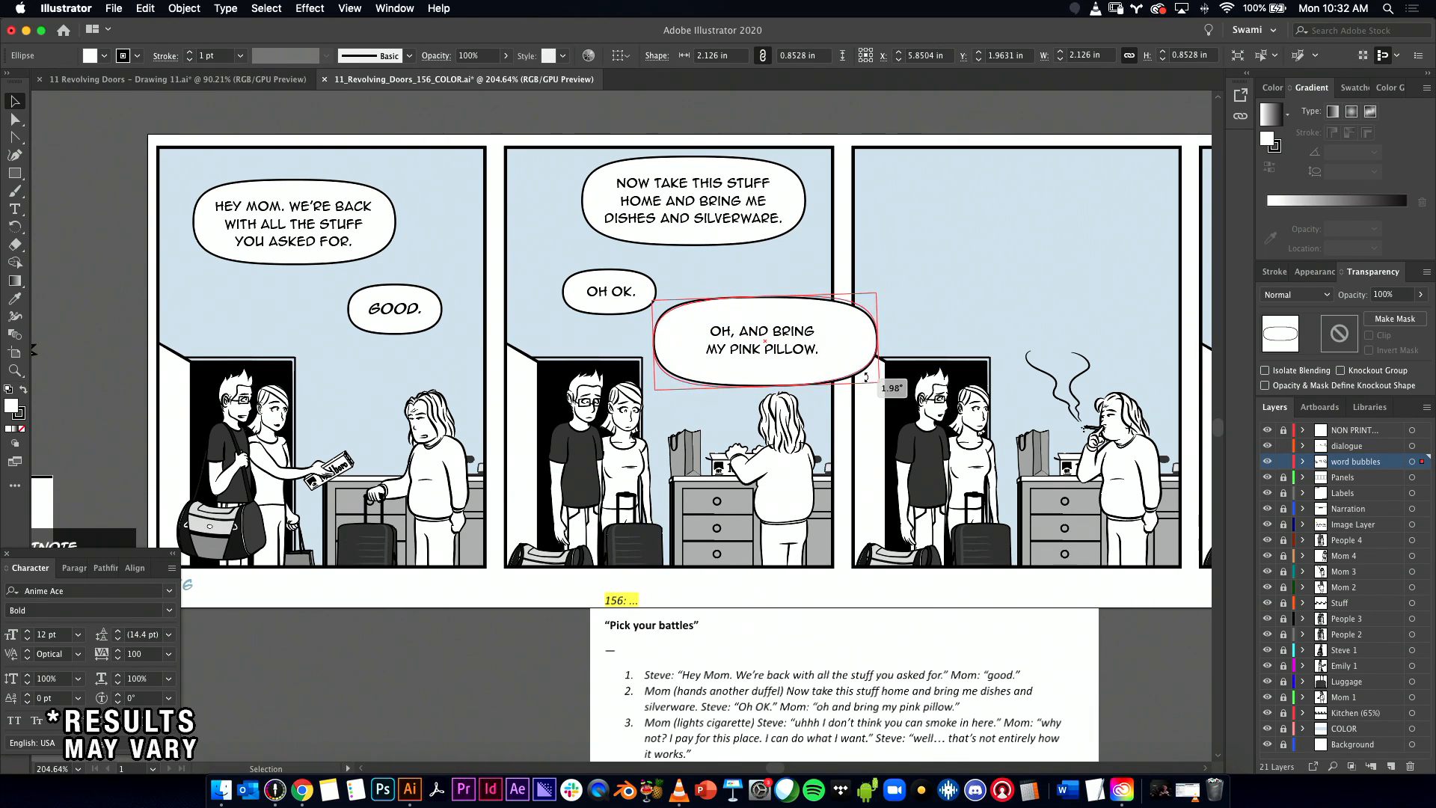
drag(881, 385, 851, 378)
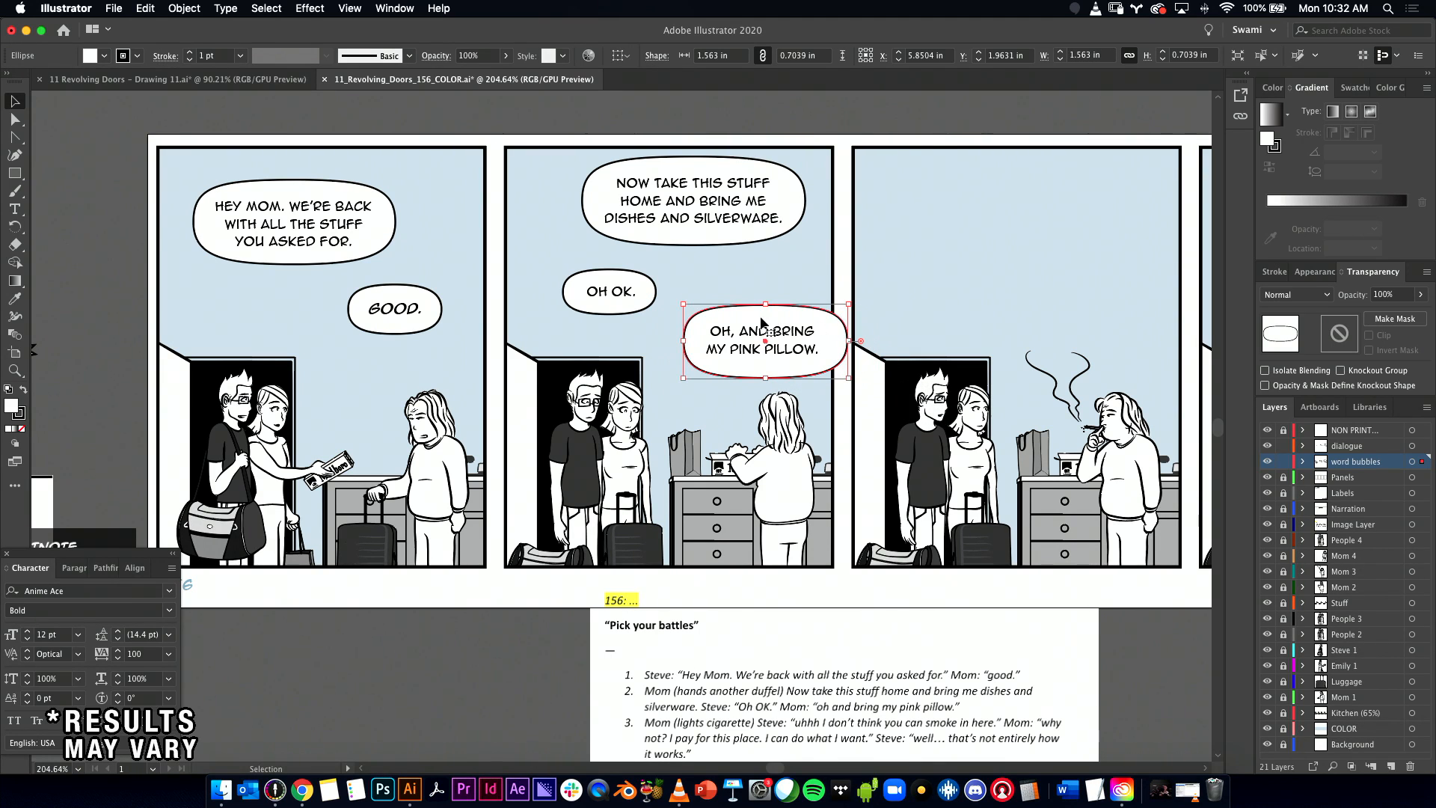
click(789, 344)
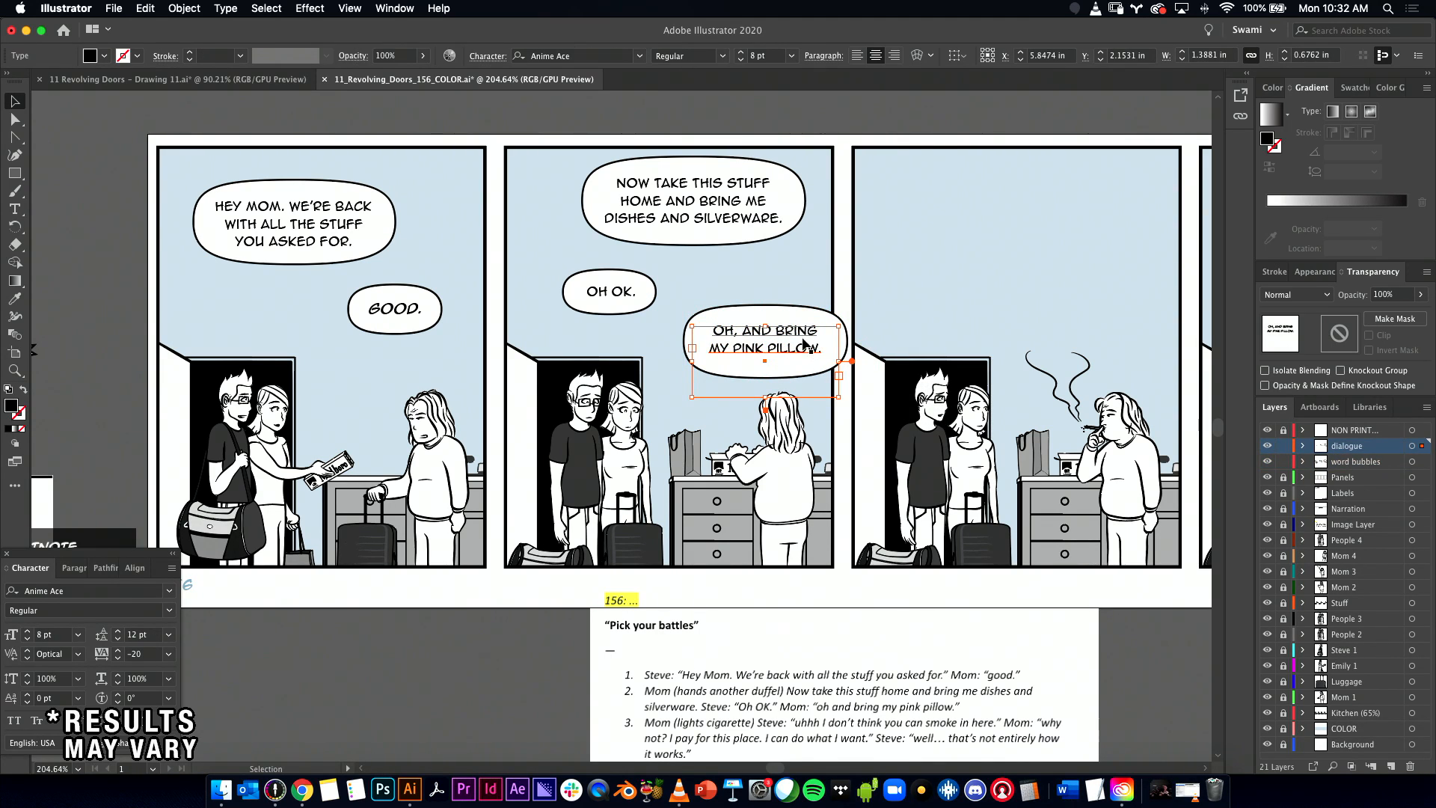
Step: Move the pink pillow bubble with its text inside panel two and raise the "Oh OK." bubble closer to the first bubble
drag(804, 344, 775, 304)
shift+click(802, 322)
click(610, 292)
shift+click(624, 297)
drag(624, 296, 629, 278)
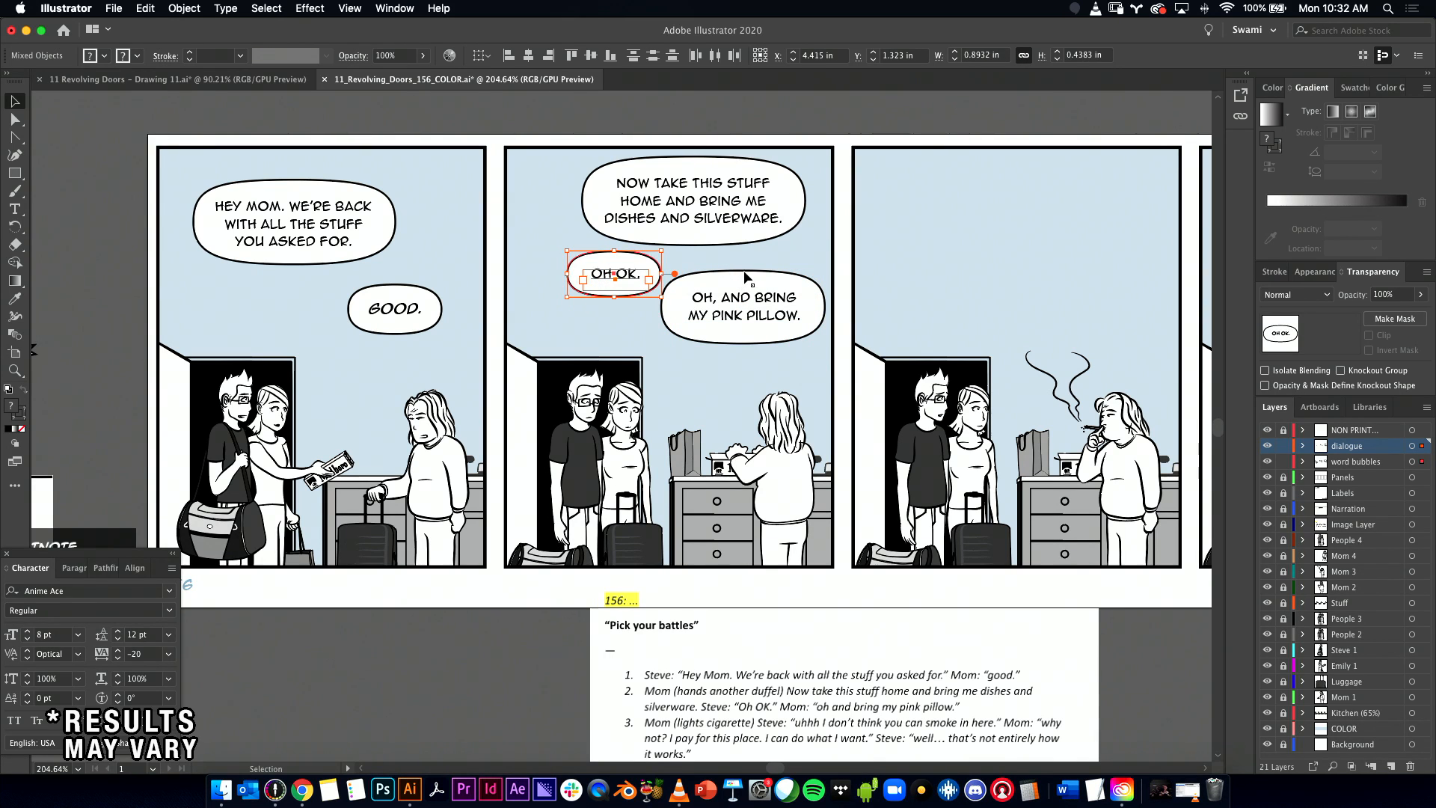
click(763, 320)
drag(763, 320, 760, 330)
shift+click(765, 299)
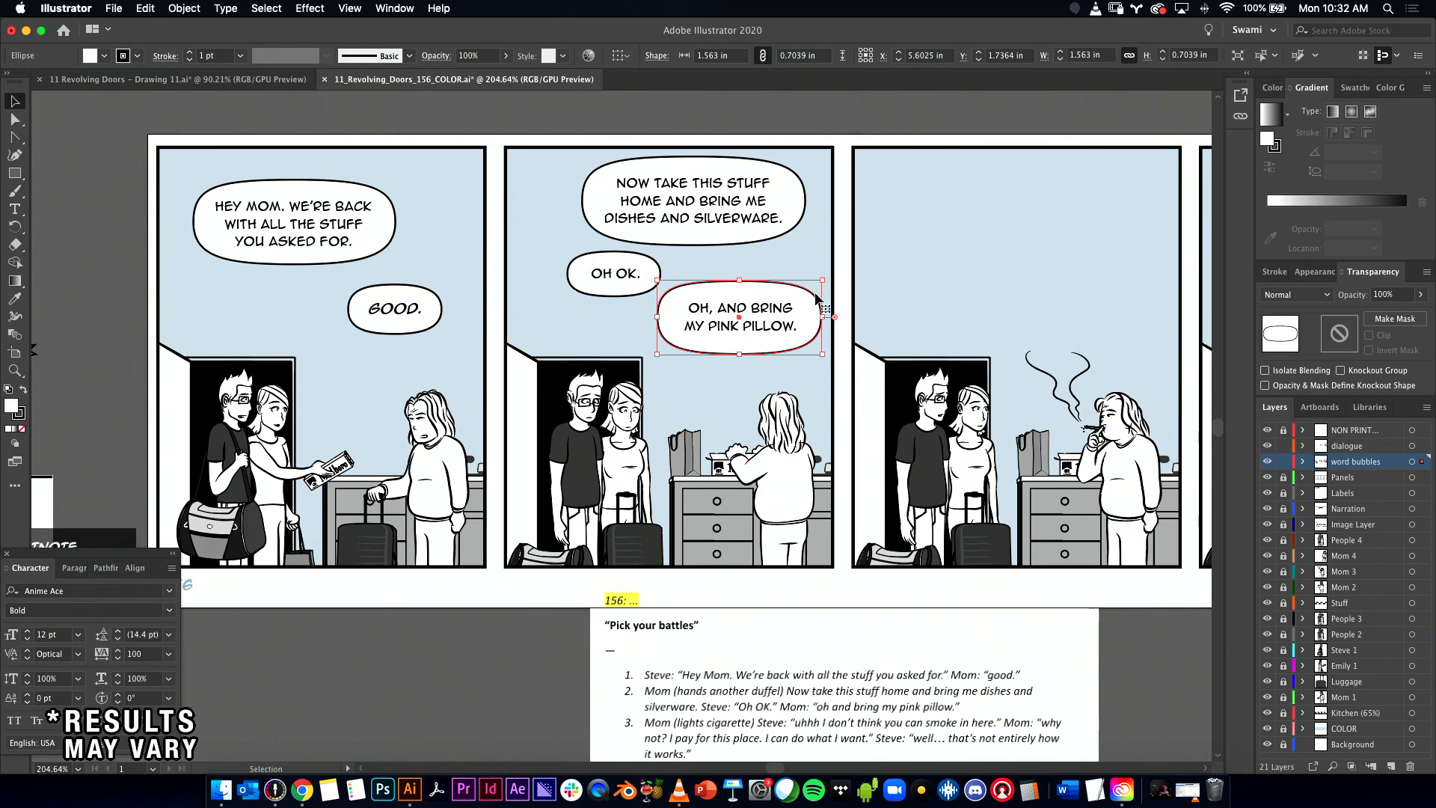
Step: Try reshaping the pink pillow bubble's curve at its top anchor with the Anchor Point tool
key(shift+c)
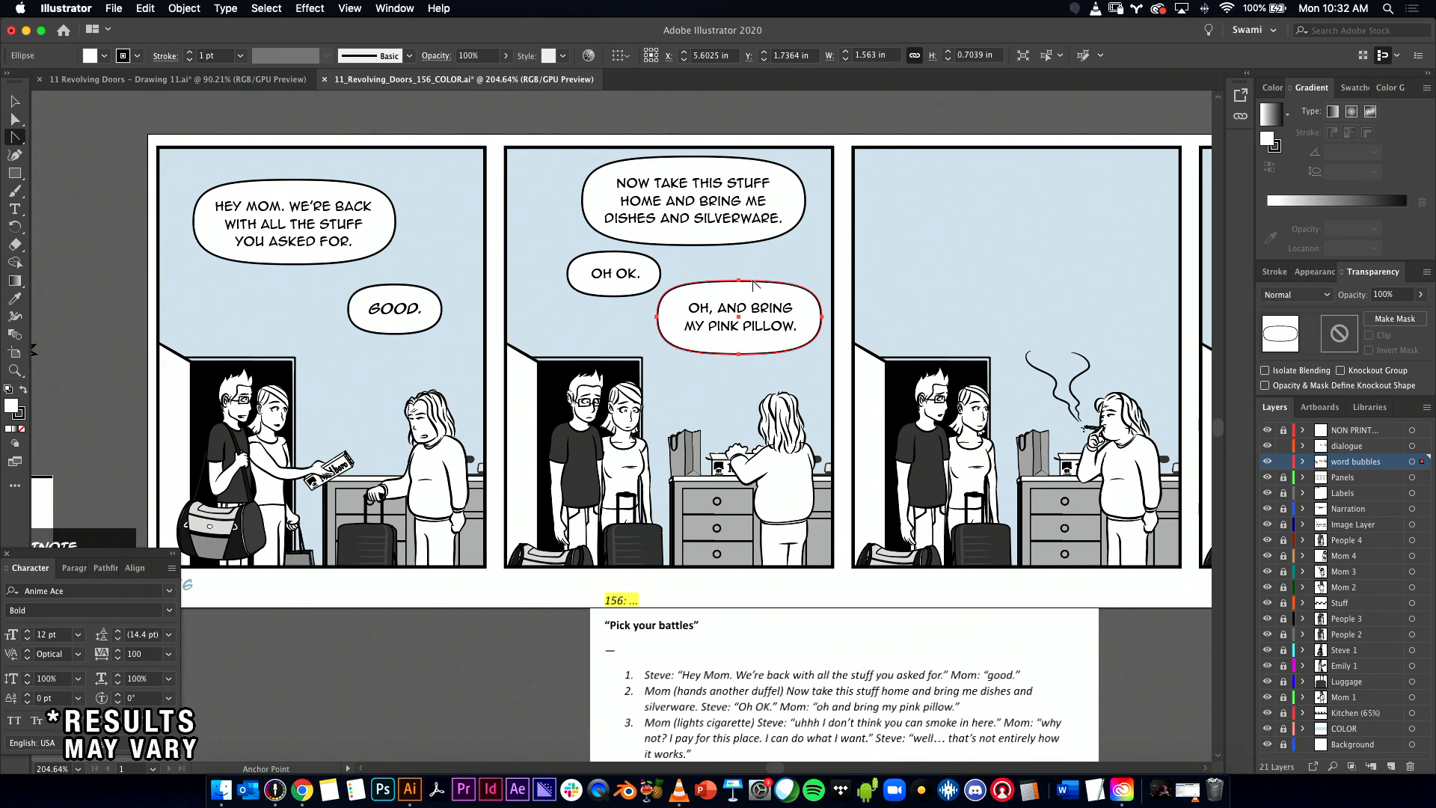
drag(739, 281, 790, 280)
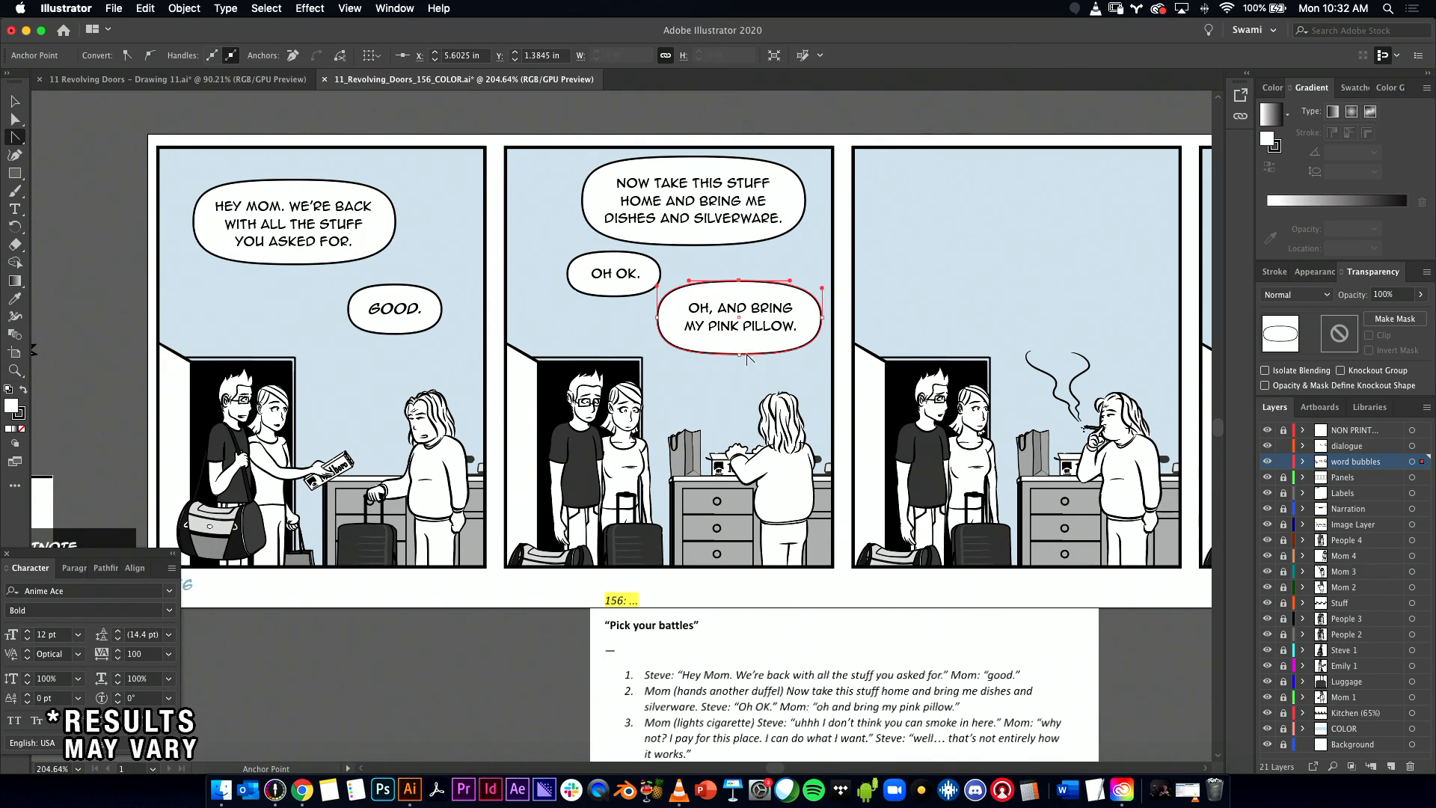
key(ctrl+z)
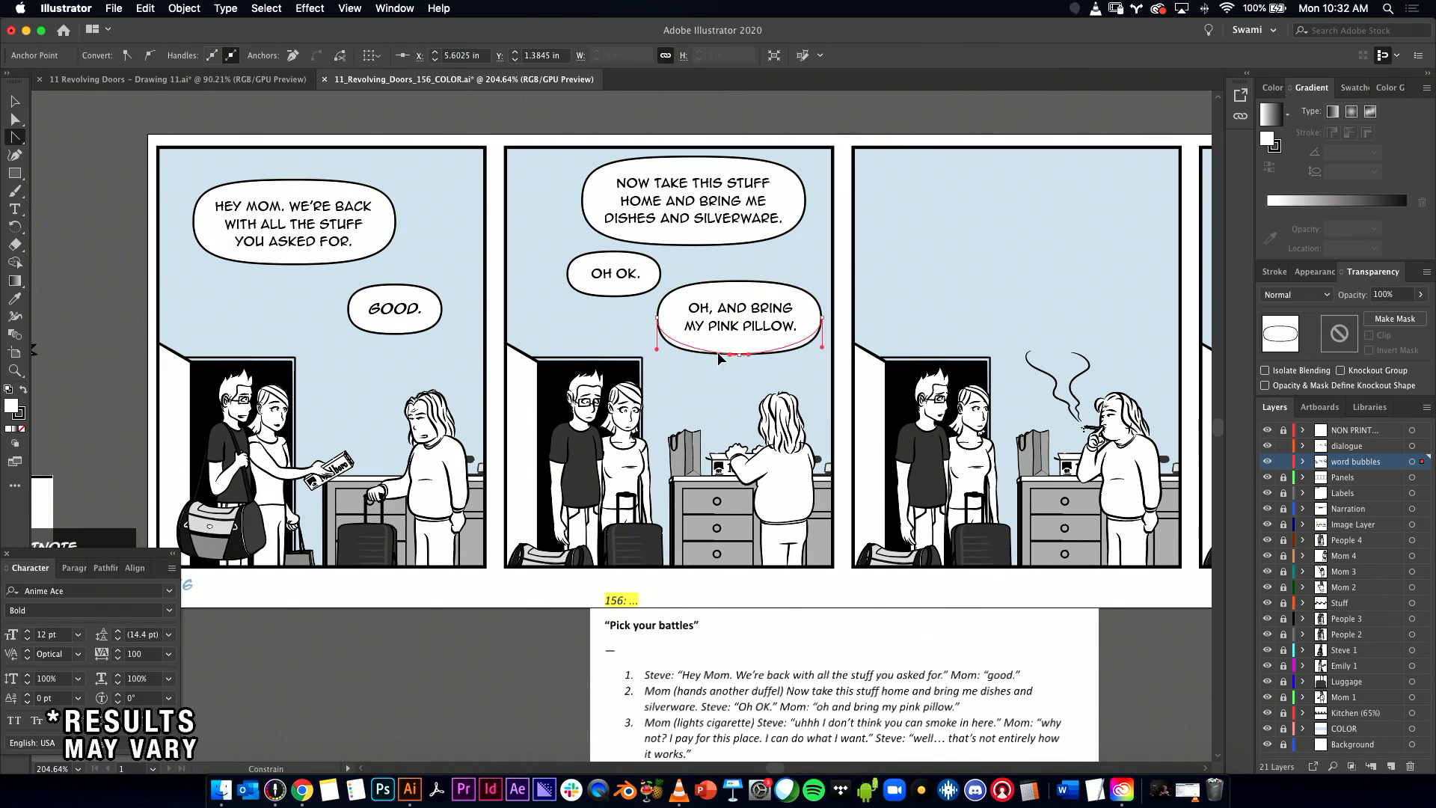
Step: Scale the pink pillow bubble down to about 1.49 by 0.70 in
key(v)
drag(822, 280, 820, 282)
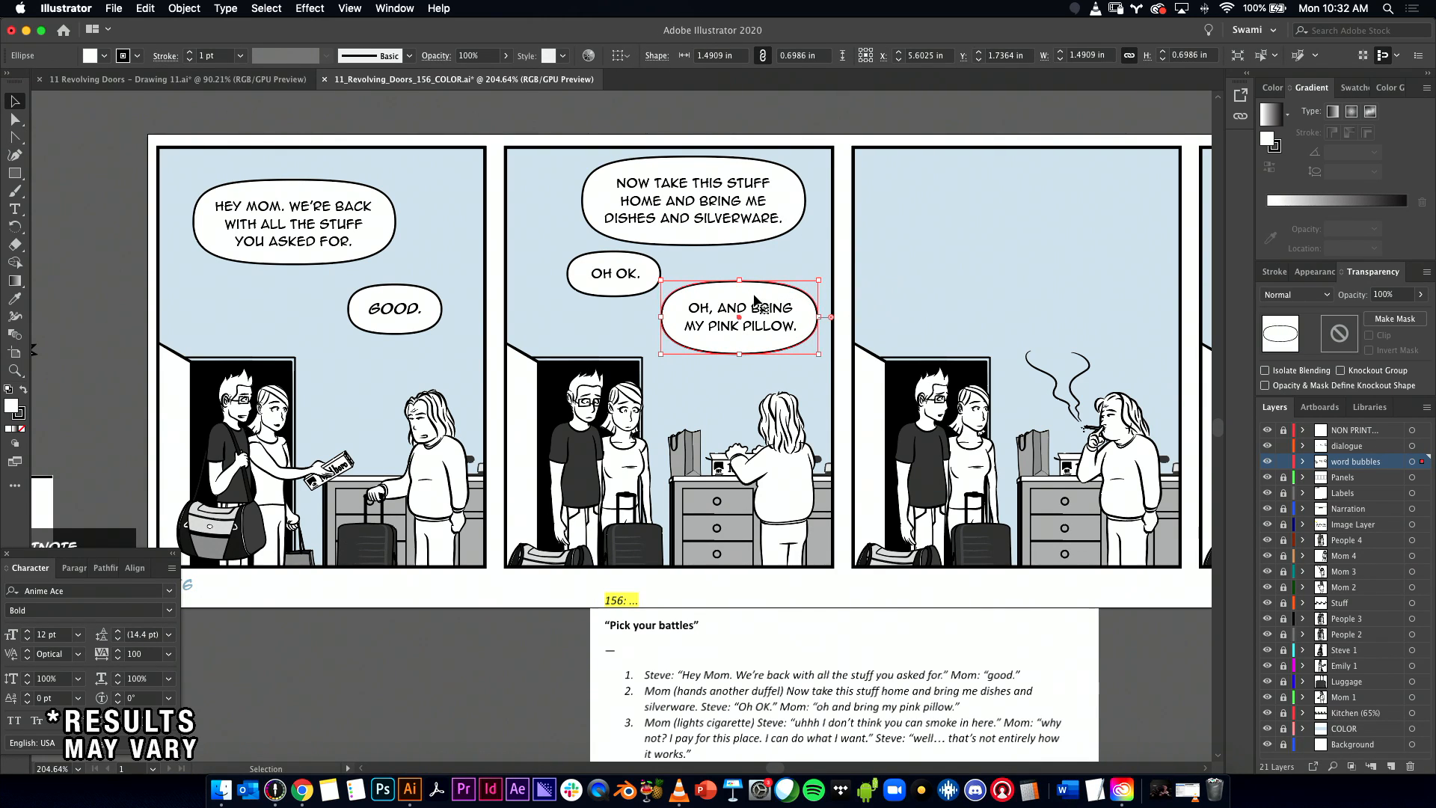
click(813, 257)
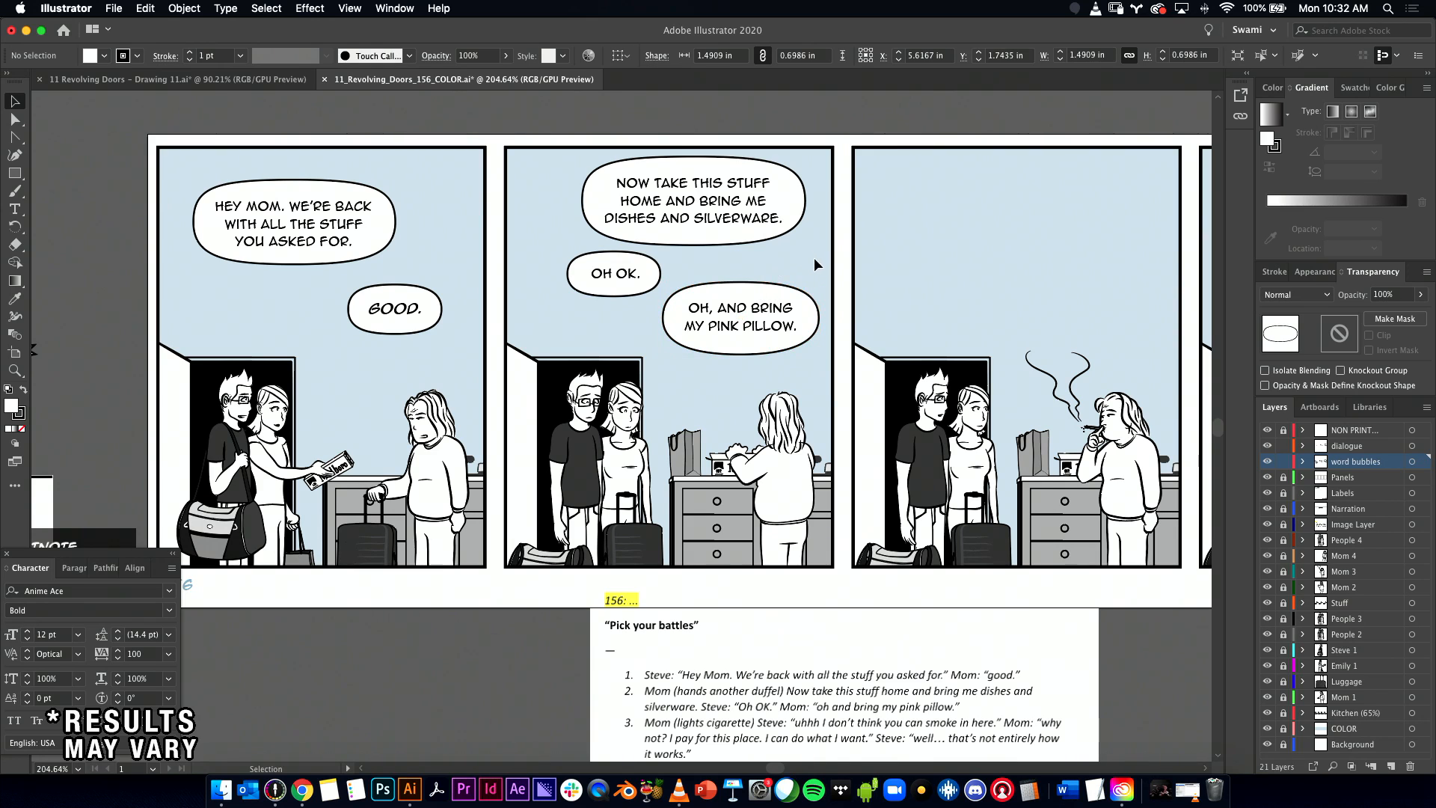
Step: Shift the "Now take this stuff" and "Oh OK." bubbles slightly down and to the left to even out their spacing in panel two
drag(791, 236, 728, 231)
click(618, 283)
drag(615, 286, 610, 297)
click(811, 272)
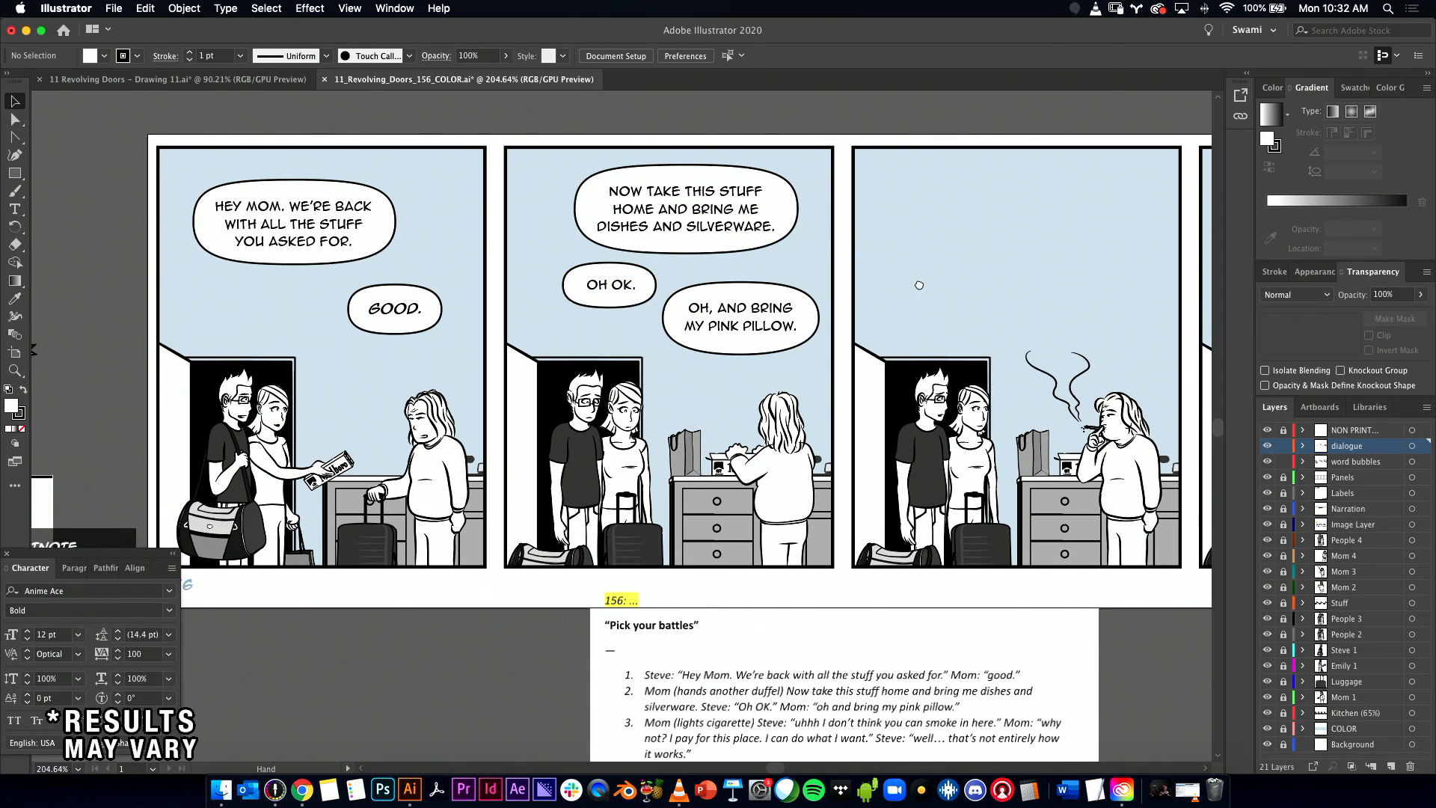
Step: Switch to the 11b_Revolving_Doors script in Google Docs and capitalise "Uhhh" in item 3 of strip 156
scroll(860, 314, right, 5)
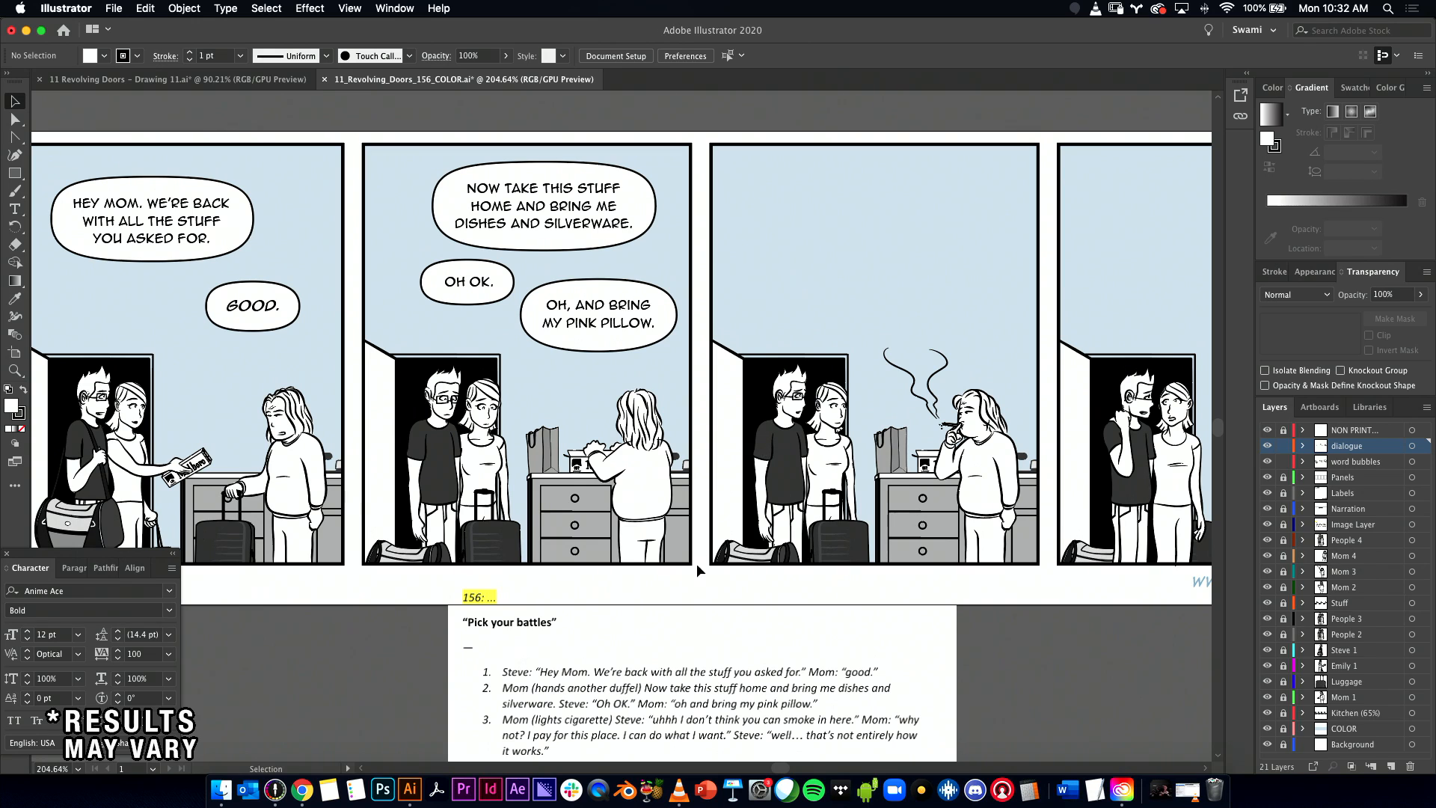
scroll(722, 427, down, 2)
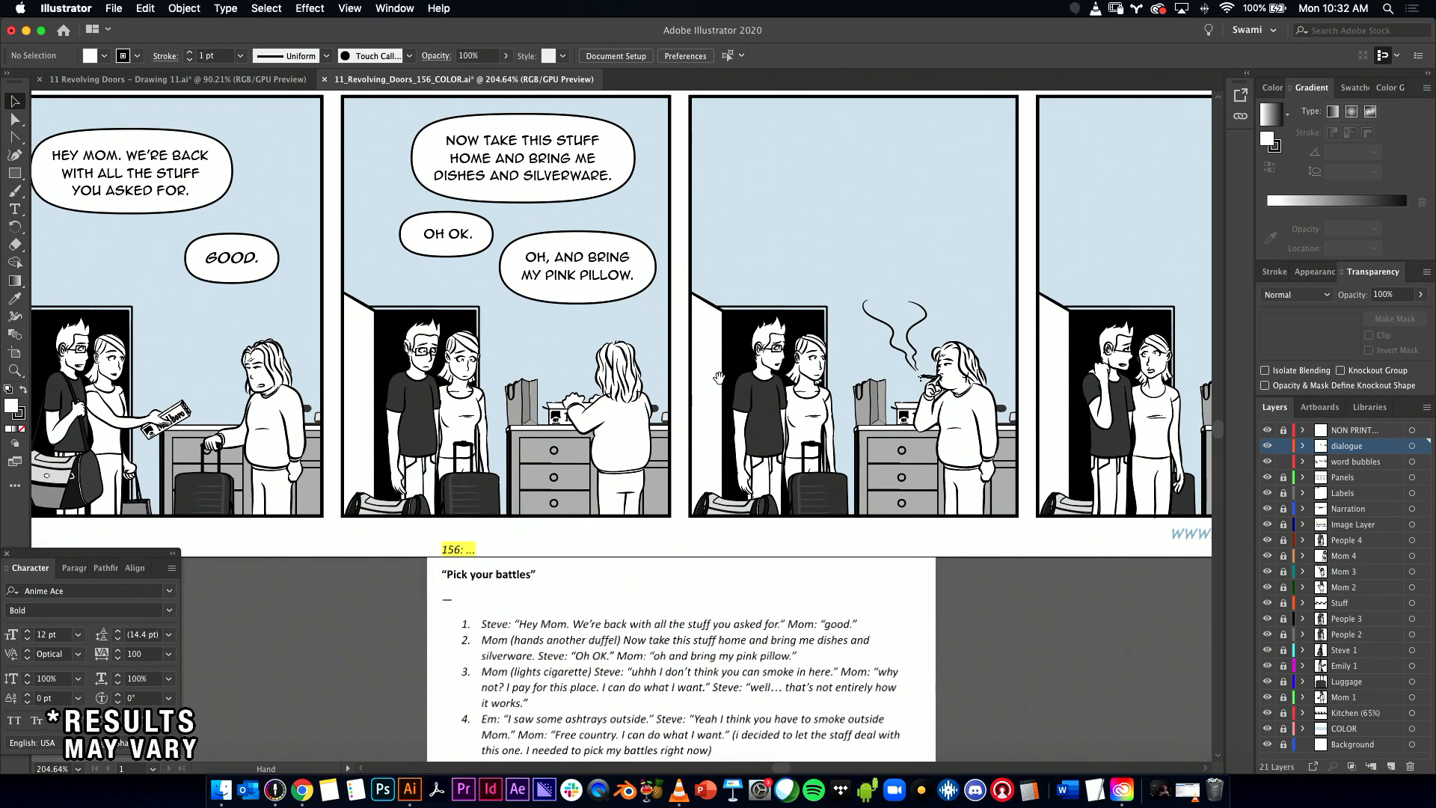
key(super+Tab)
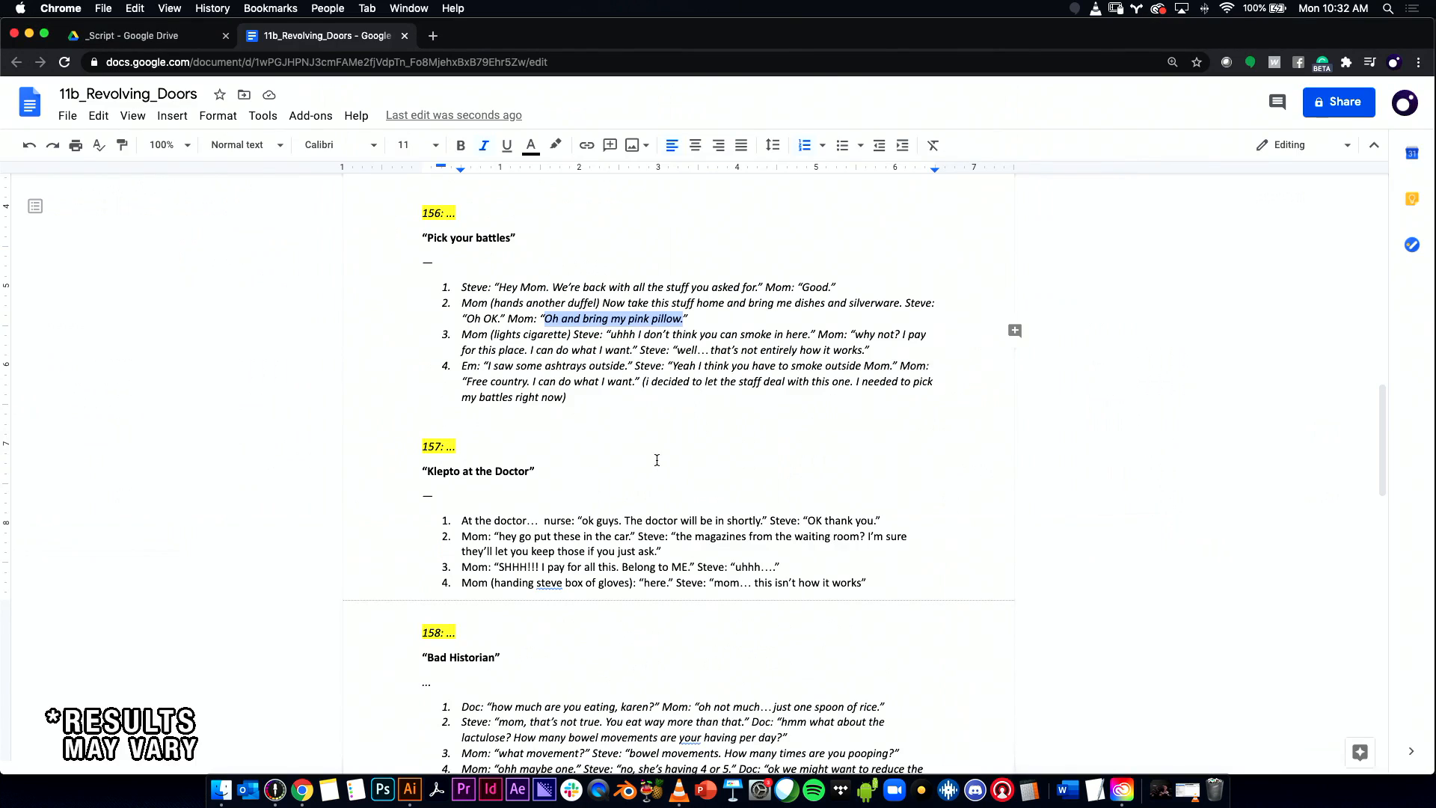
drag(611, 335, 808, 339)
text(U)
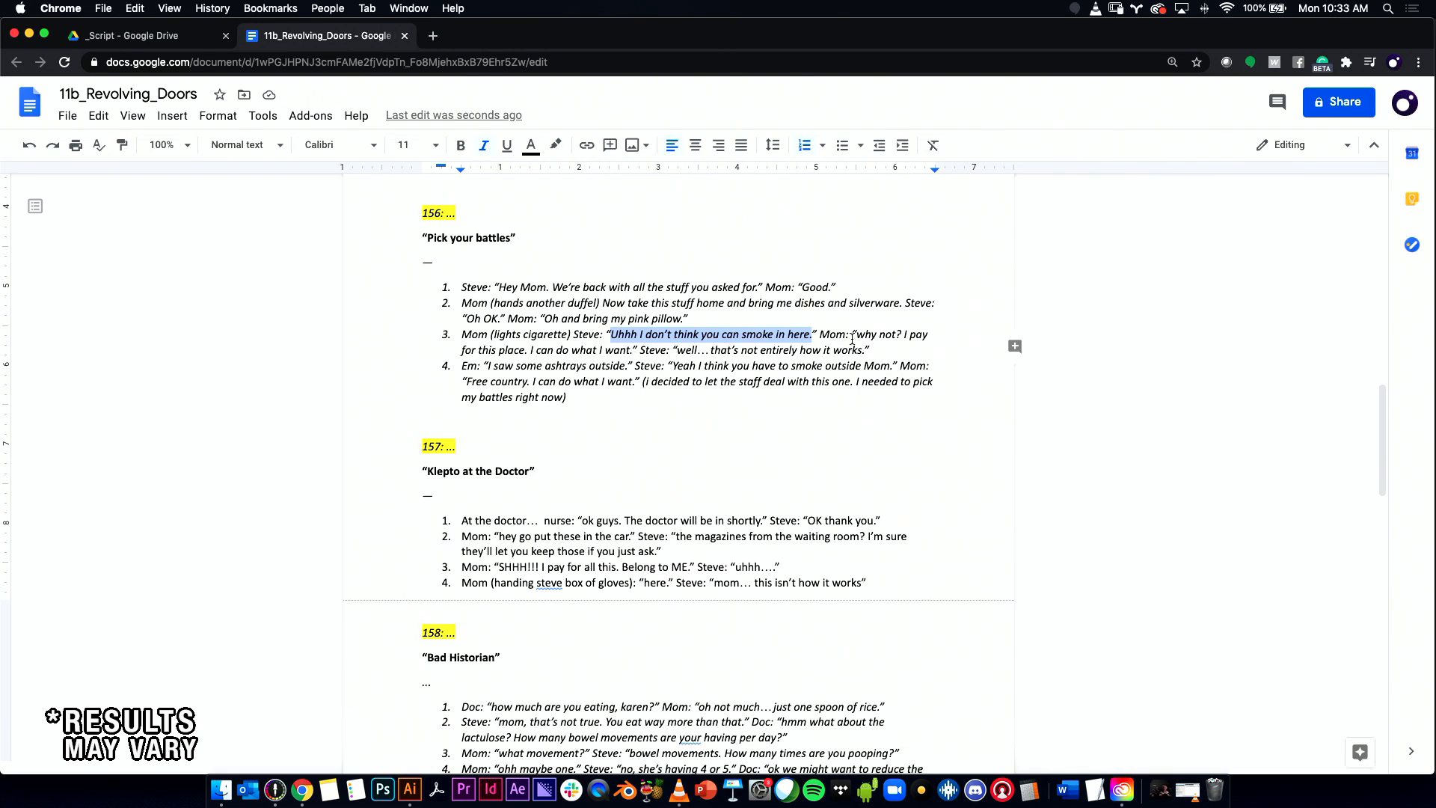
Step: Capitalise "Why not?" and "Well" in the remaining quotes of item 3 of strip 156
scroll(873, 341, up, 5)
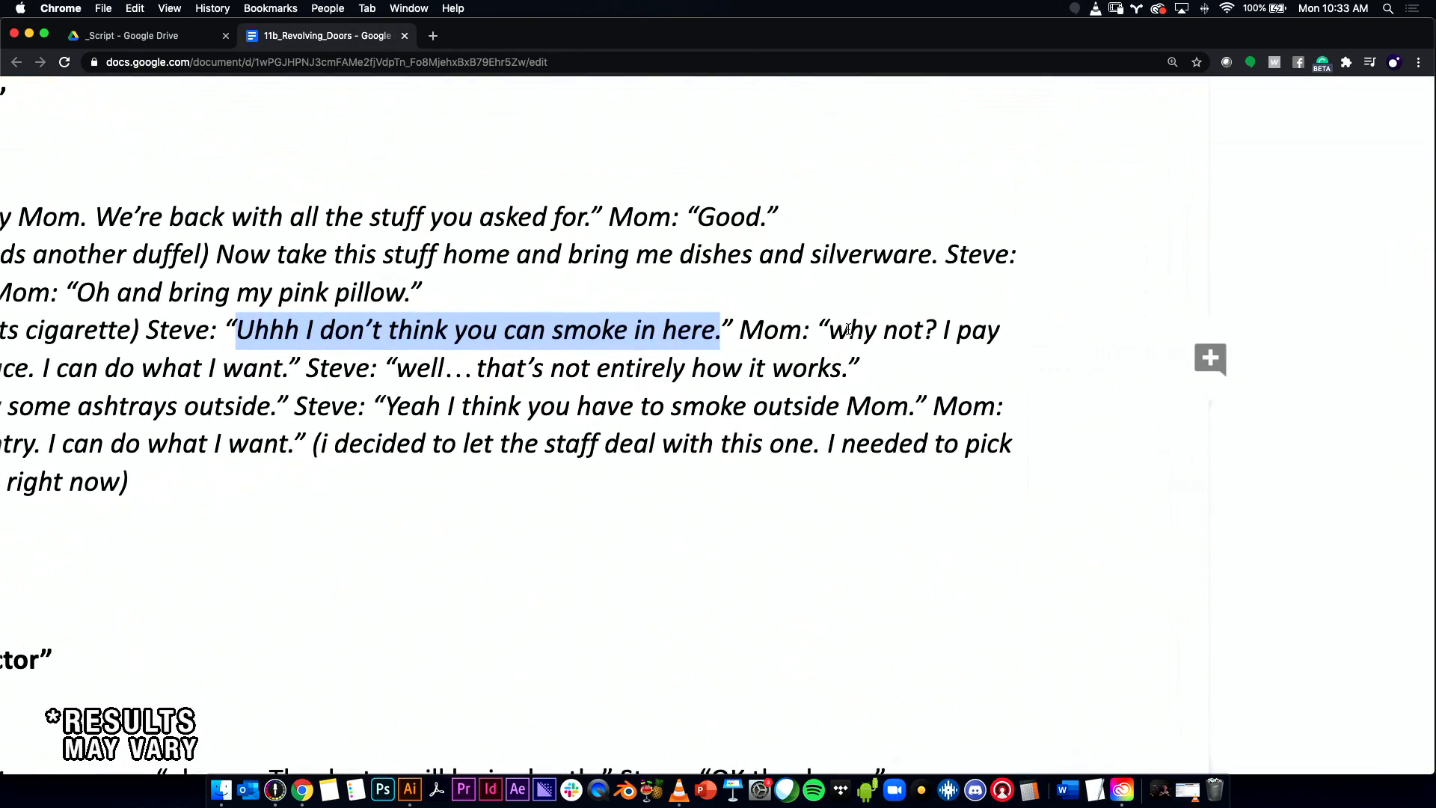
drag(846, 327, 835, 349)
text(W)
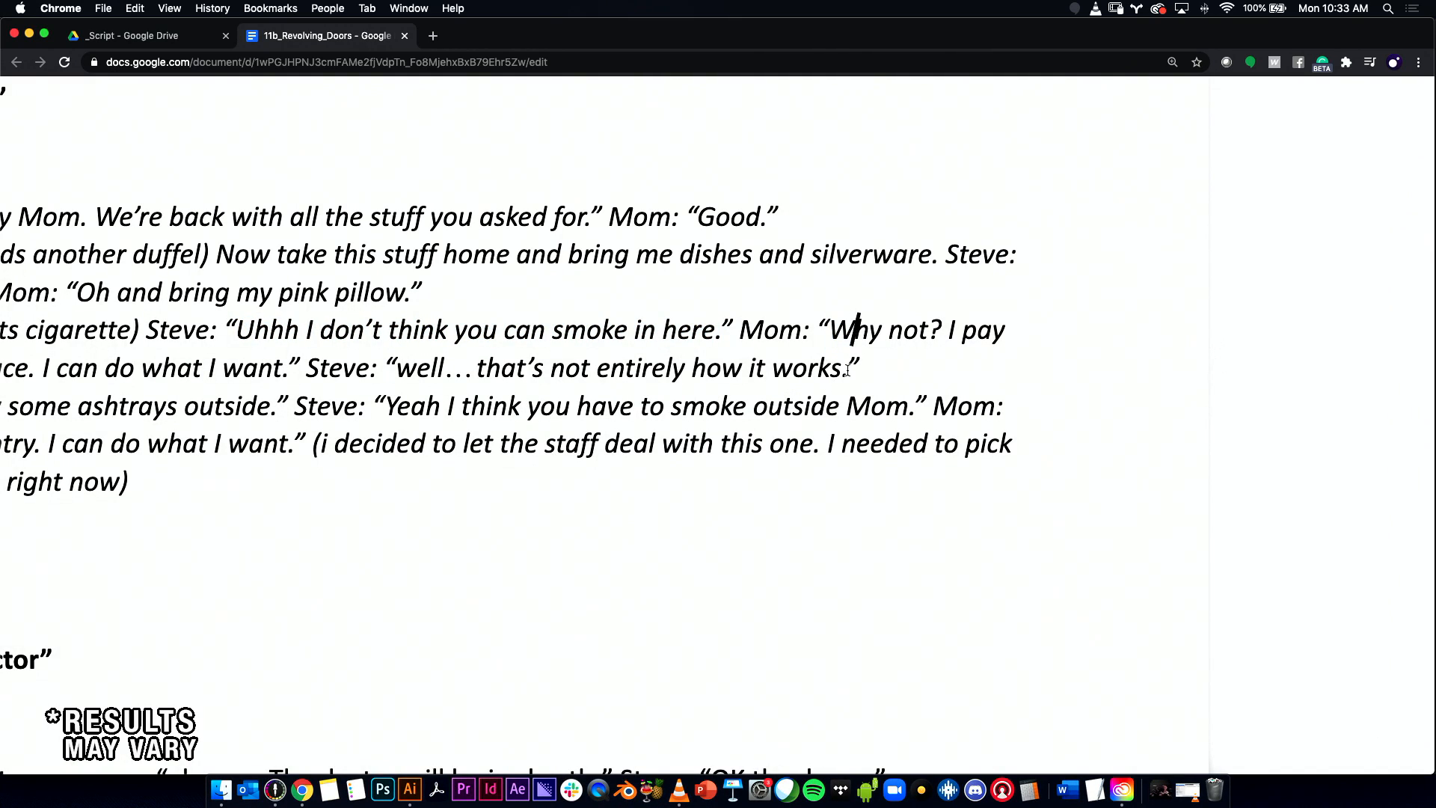
scroll(825, 372, up, 1)
scroll(673, 389, left, 5)
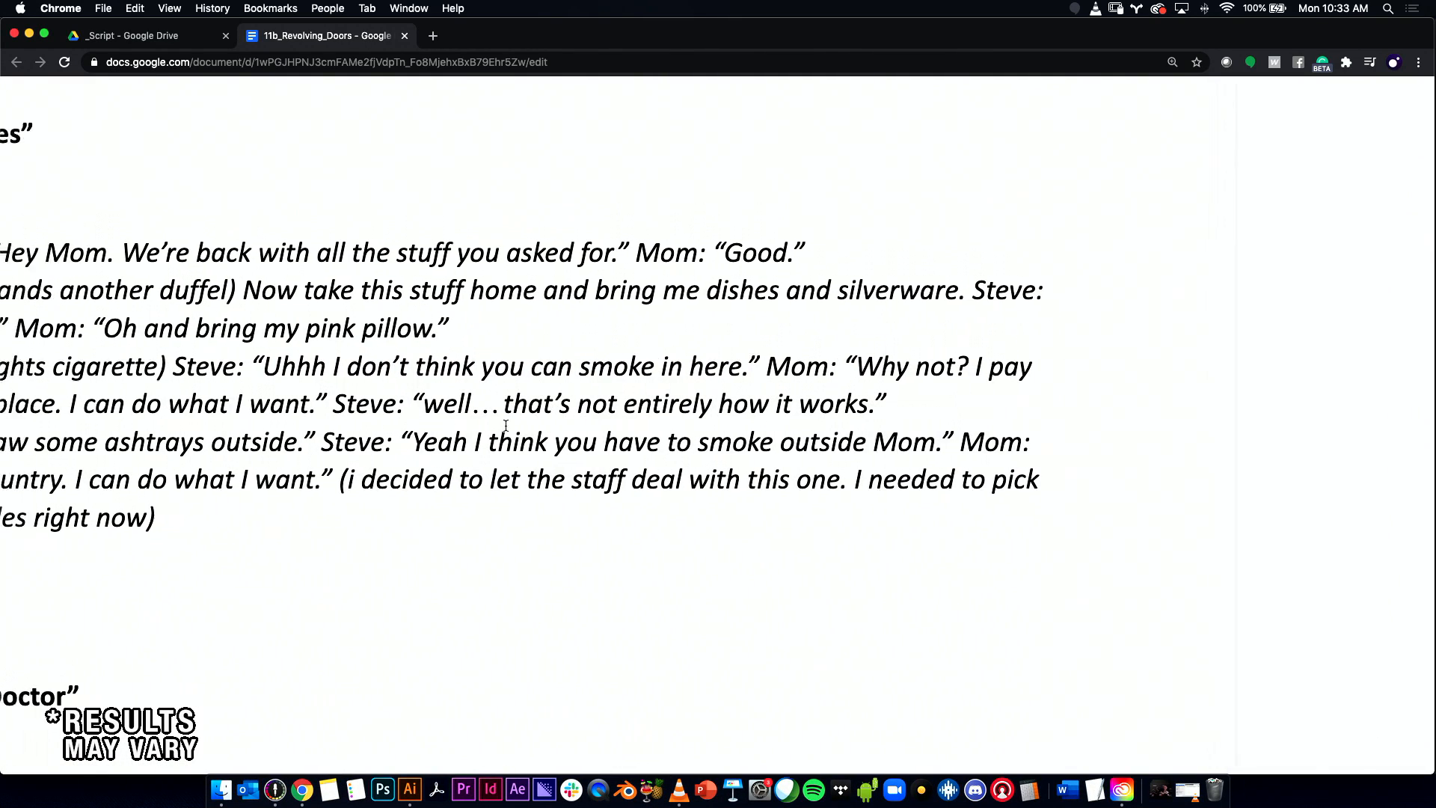
drag(609, 404, 590, 406)
text(W)
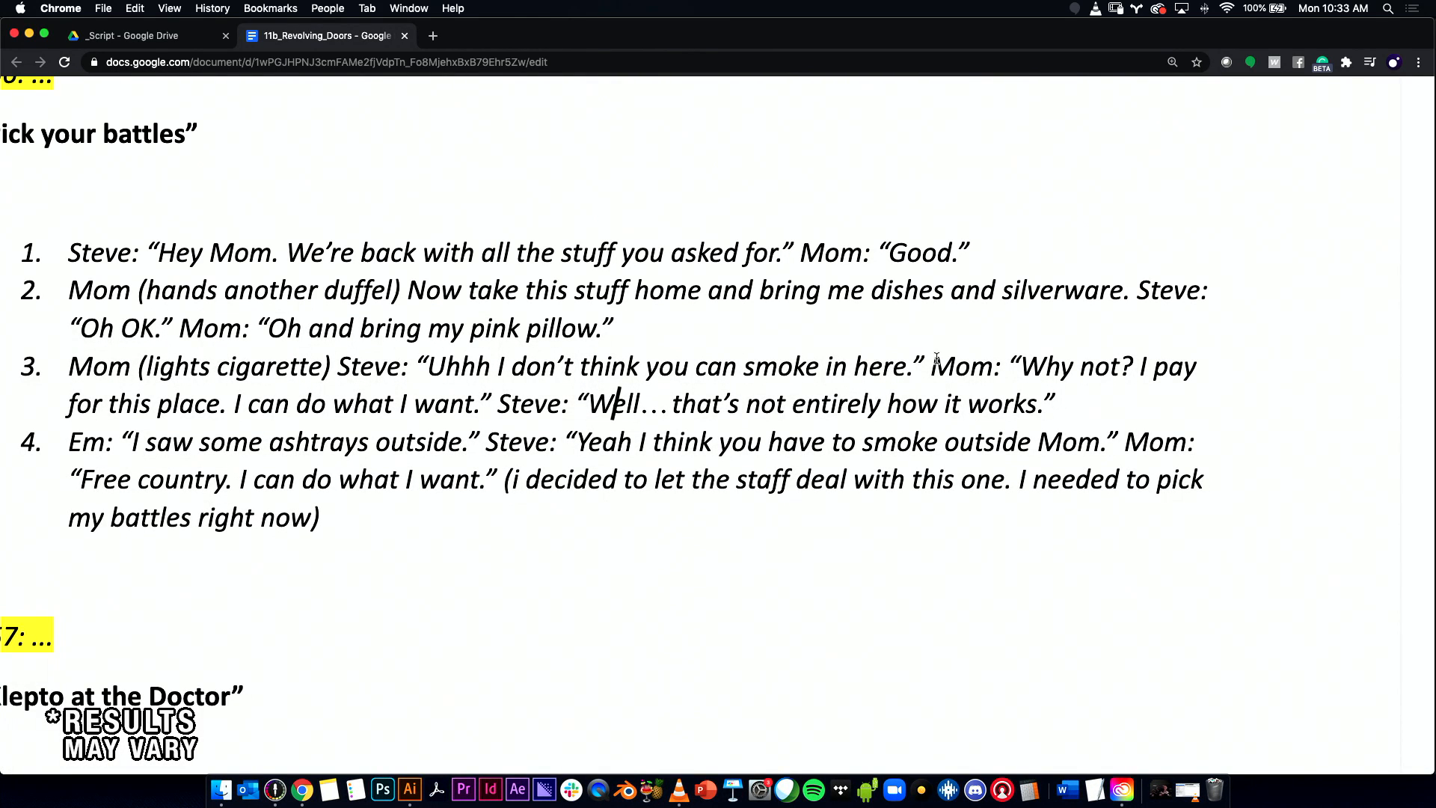
Step: Copy the line "Uhhh I don't think you can smoke in here." from item 3 of the script
drag(1022, 367, 935, 371)
double_click(448, 370)
key(super+c)
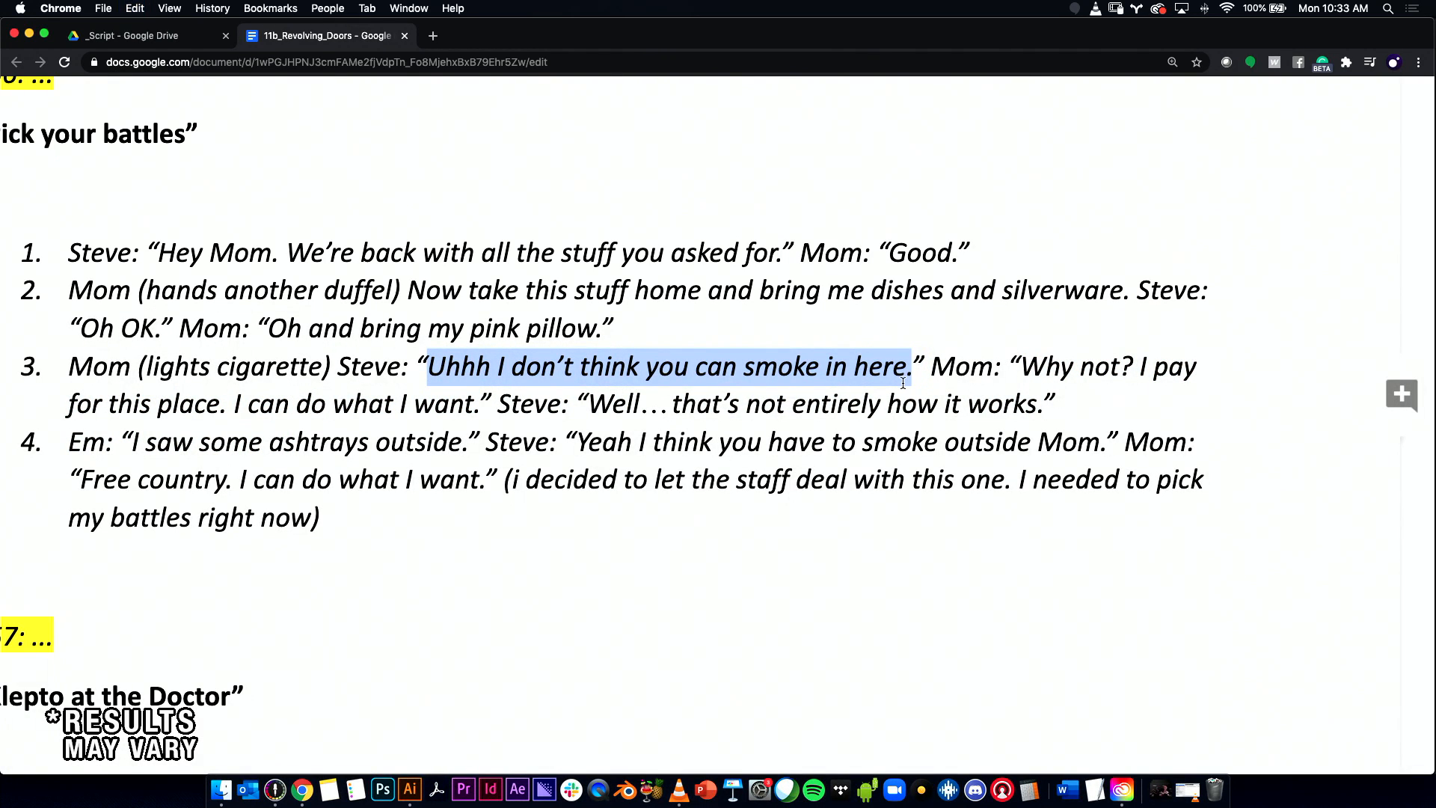
Step: Switch back to Illustrator and duplicate the "Now take this stuff" bubble with its text into the top of panel three
key(super+Tab)
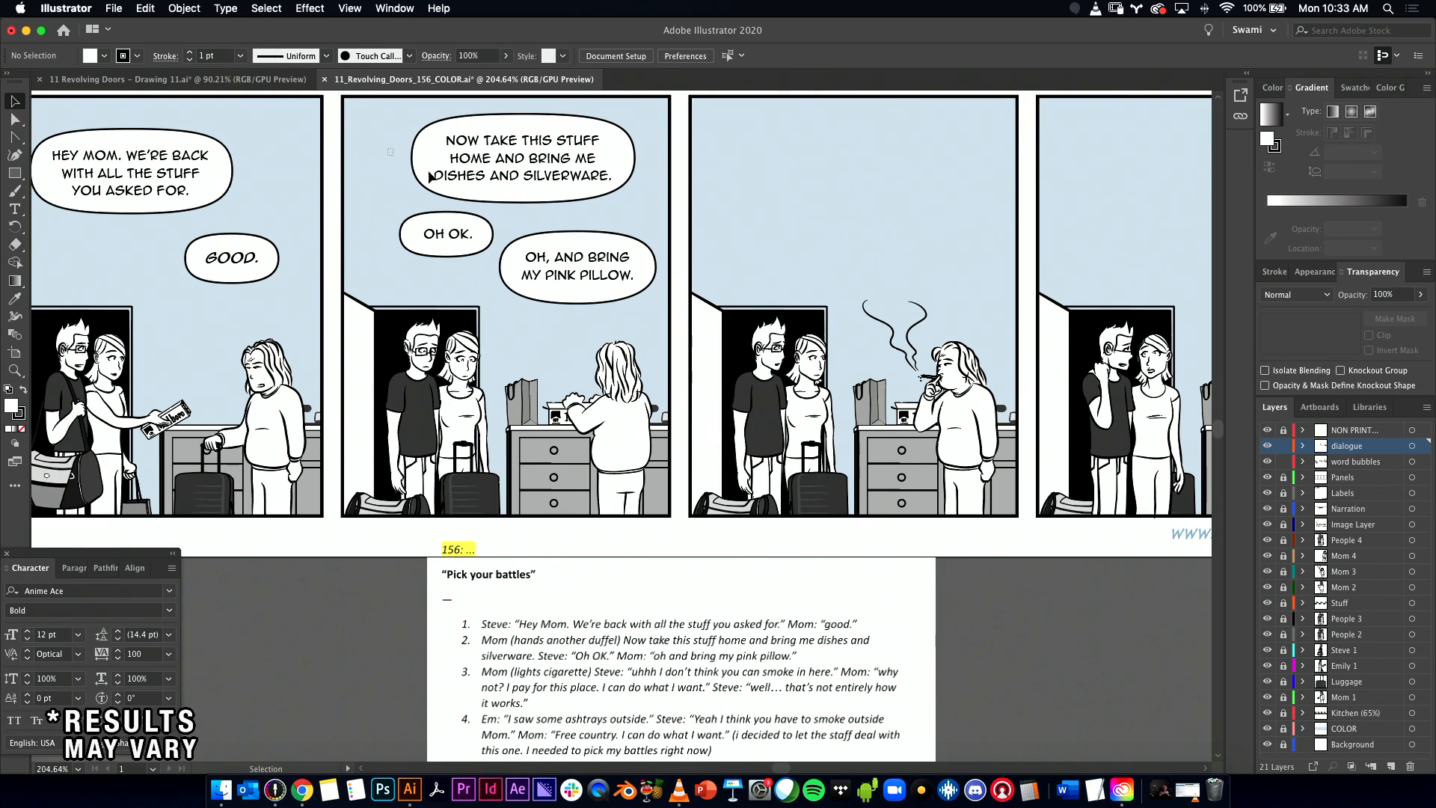
drag(529, 176, 845, 196)
double_click(845, 196)
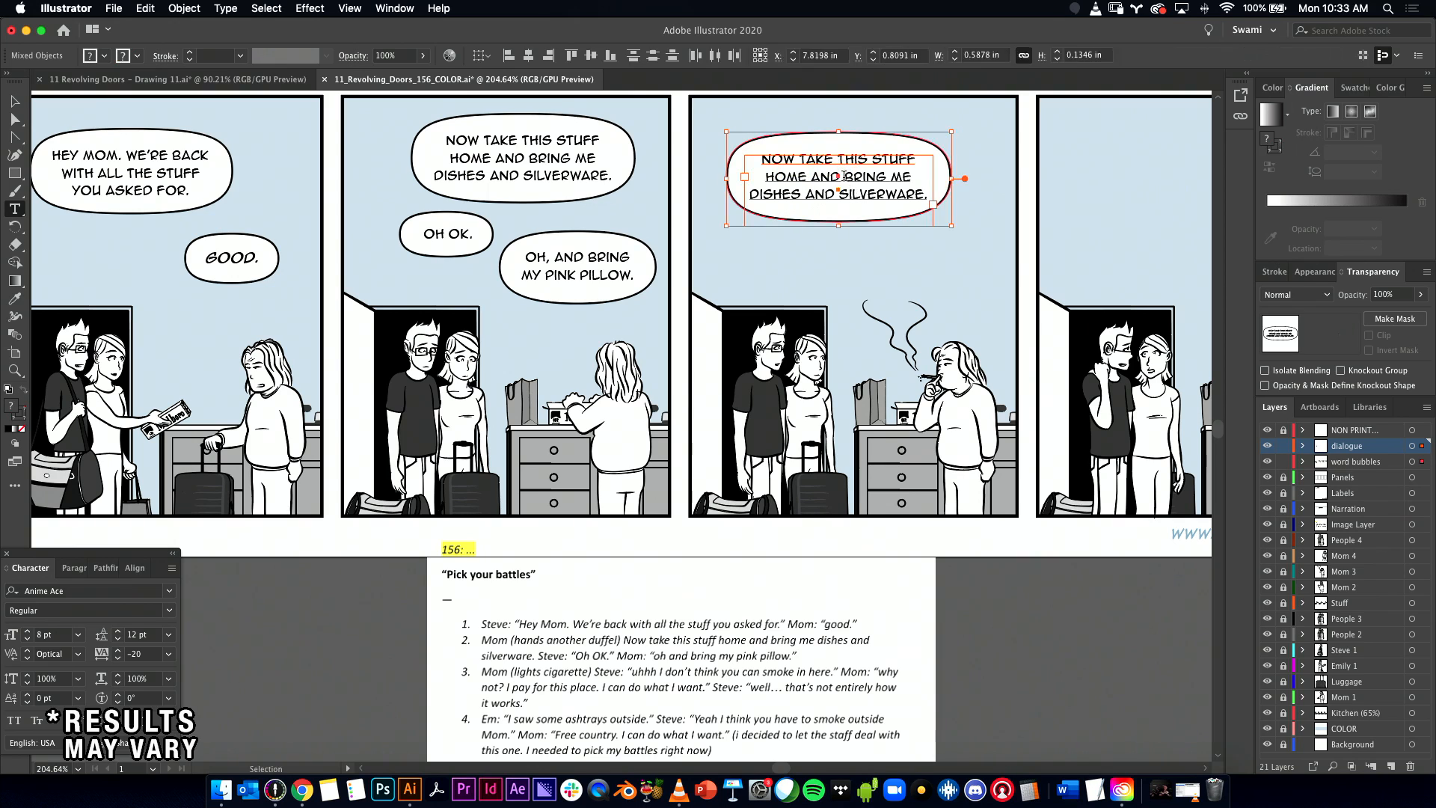
Step: Replace the panel three bubble's text with the copied "Uhhh I don't think you can smoke in here." and centre it in the bubble
drag(821, 176, 761, 158)
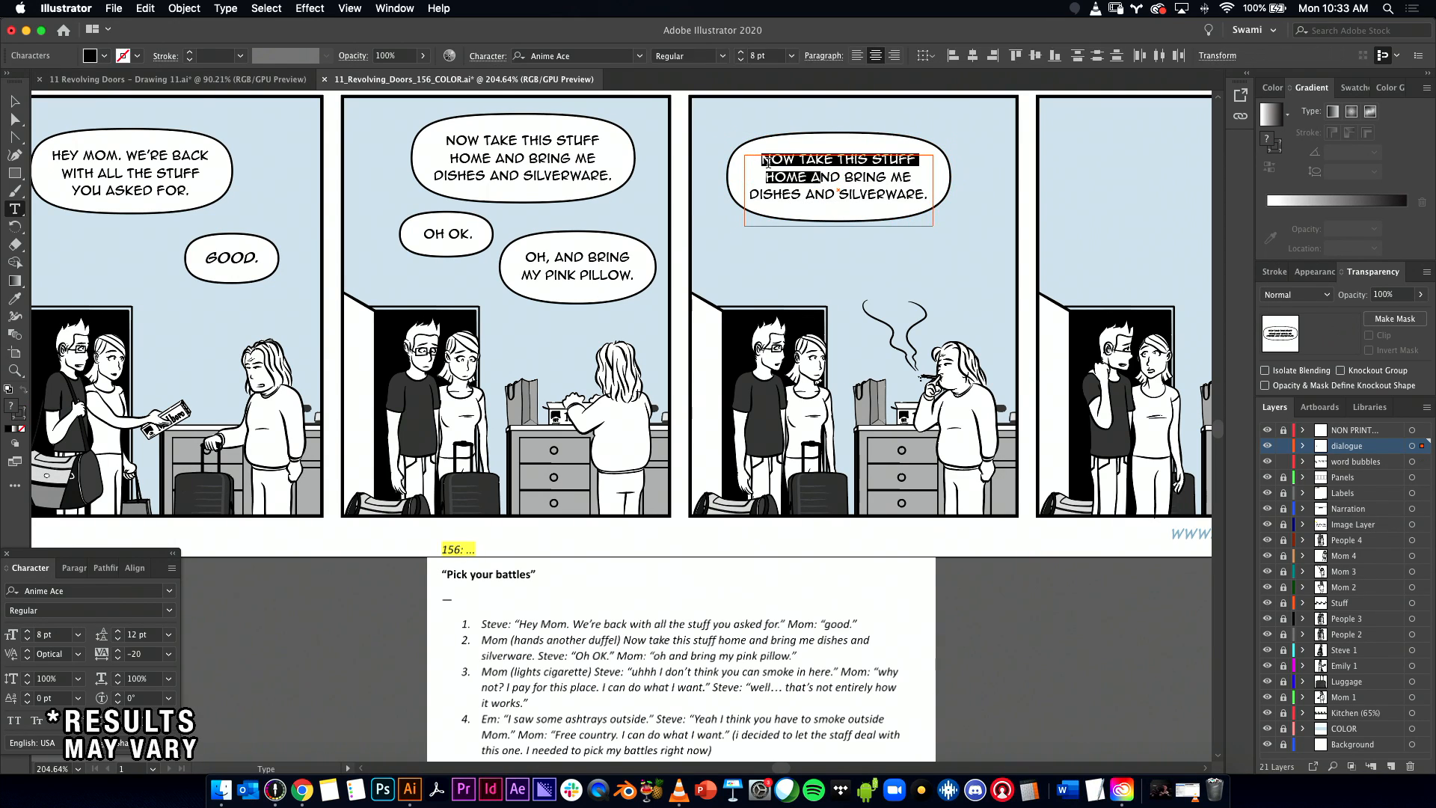
key(super+a)
key(super+v)
key(Escape)
scroll(578, 280, up, 5)
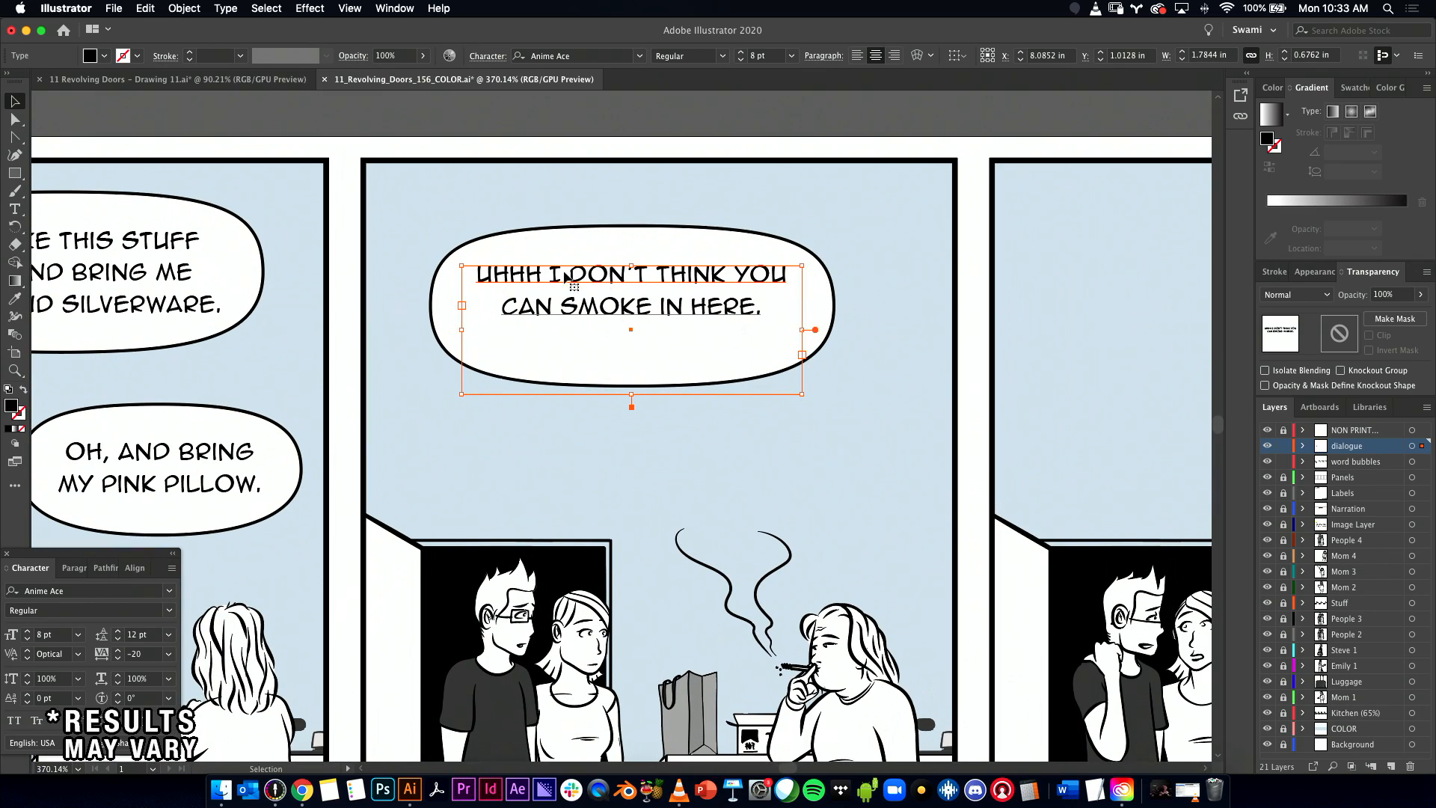
drag(640, 309, 648, 325)
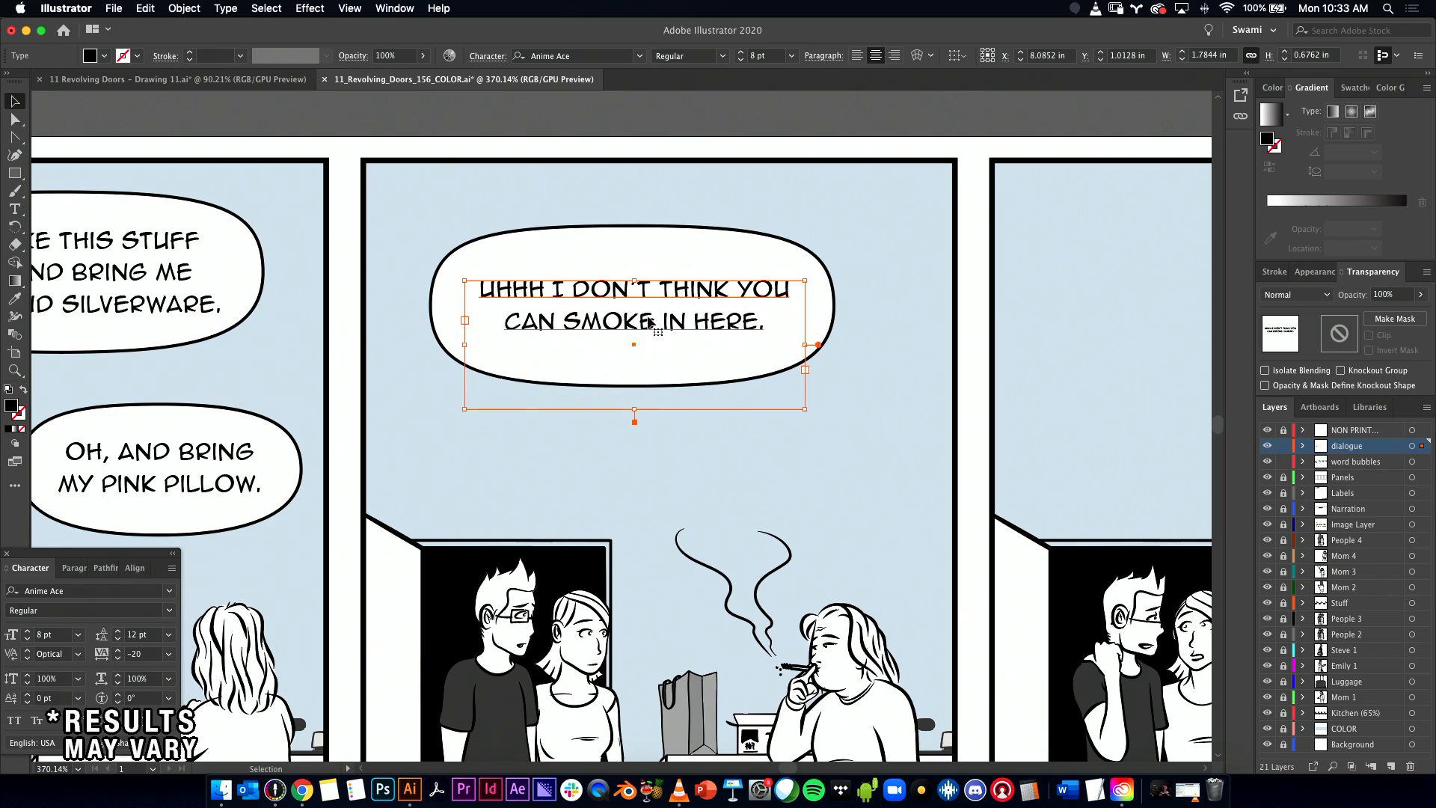
Step: Try the lettering font's plain "I" before "don't" in the panel three dialogue, then restore the capital "I" with crossbars
click(643, 270)
key(t)
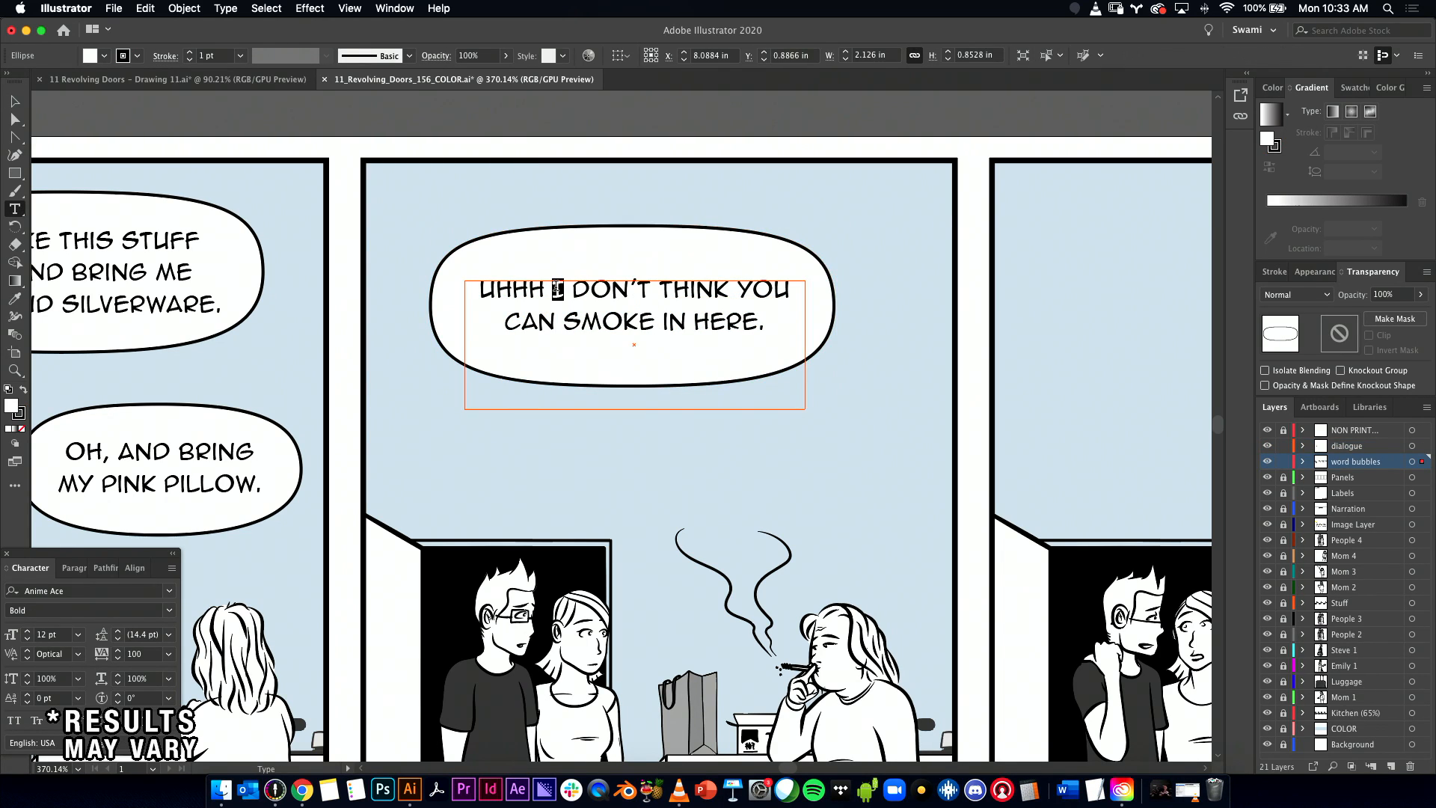
click(557, 289)
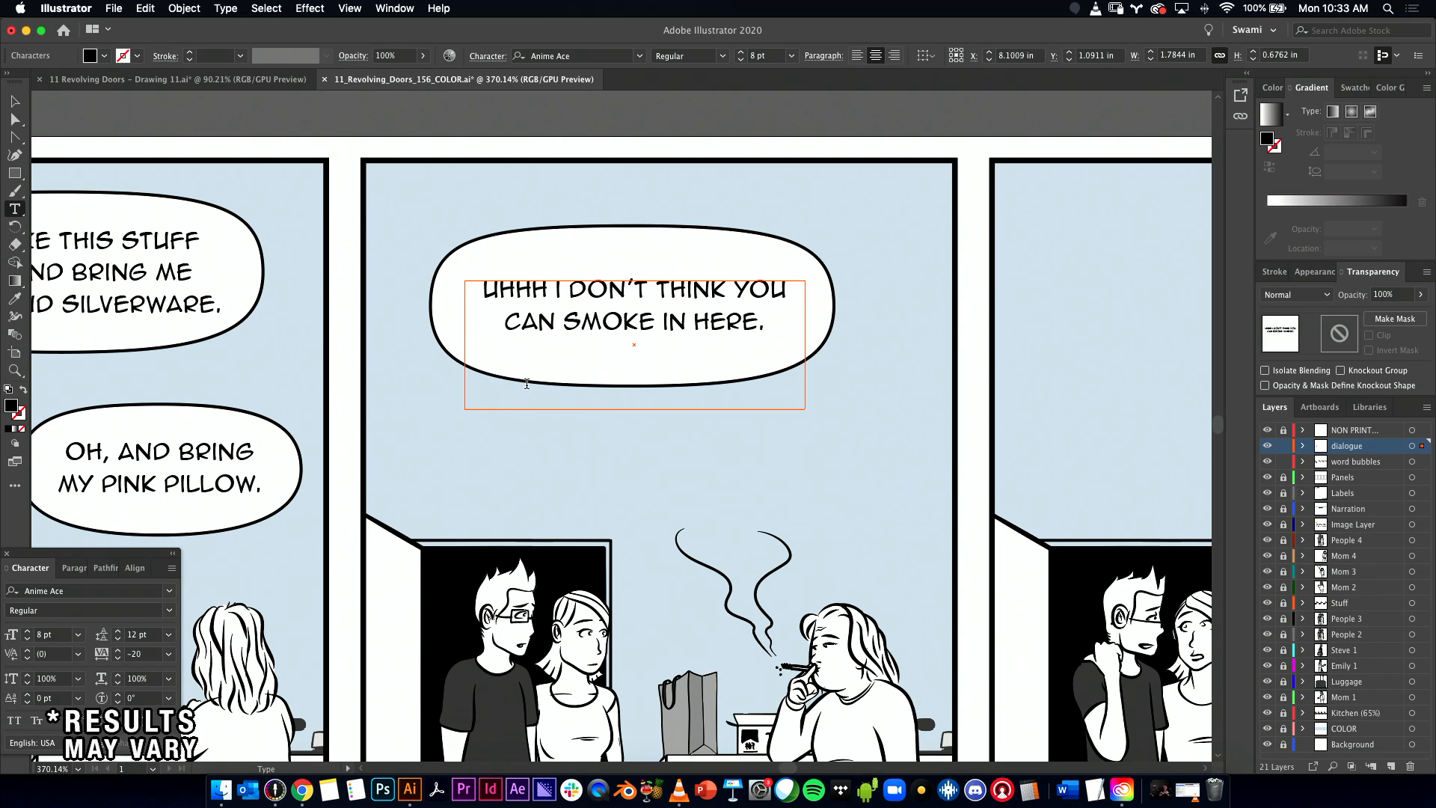
text(I)
key(BackSpace)
key(BackSpace)
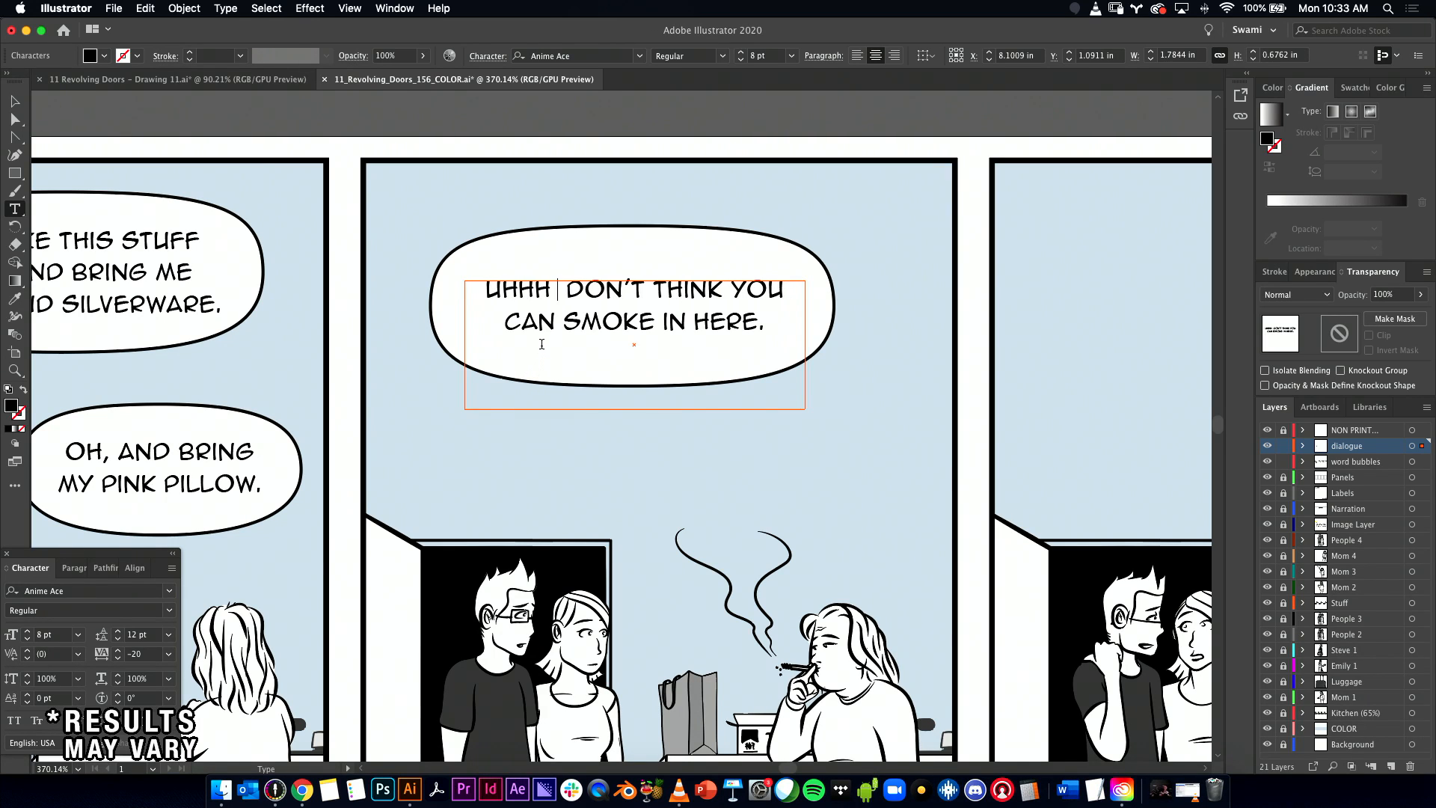
text(/)
key(BackSpace)
text(I)
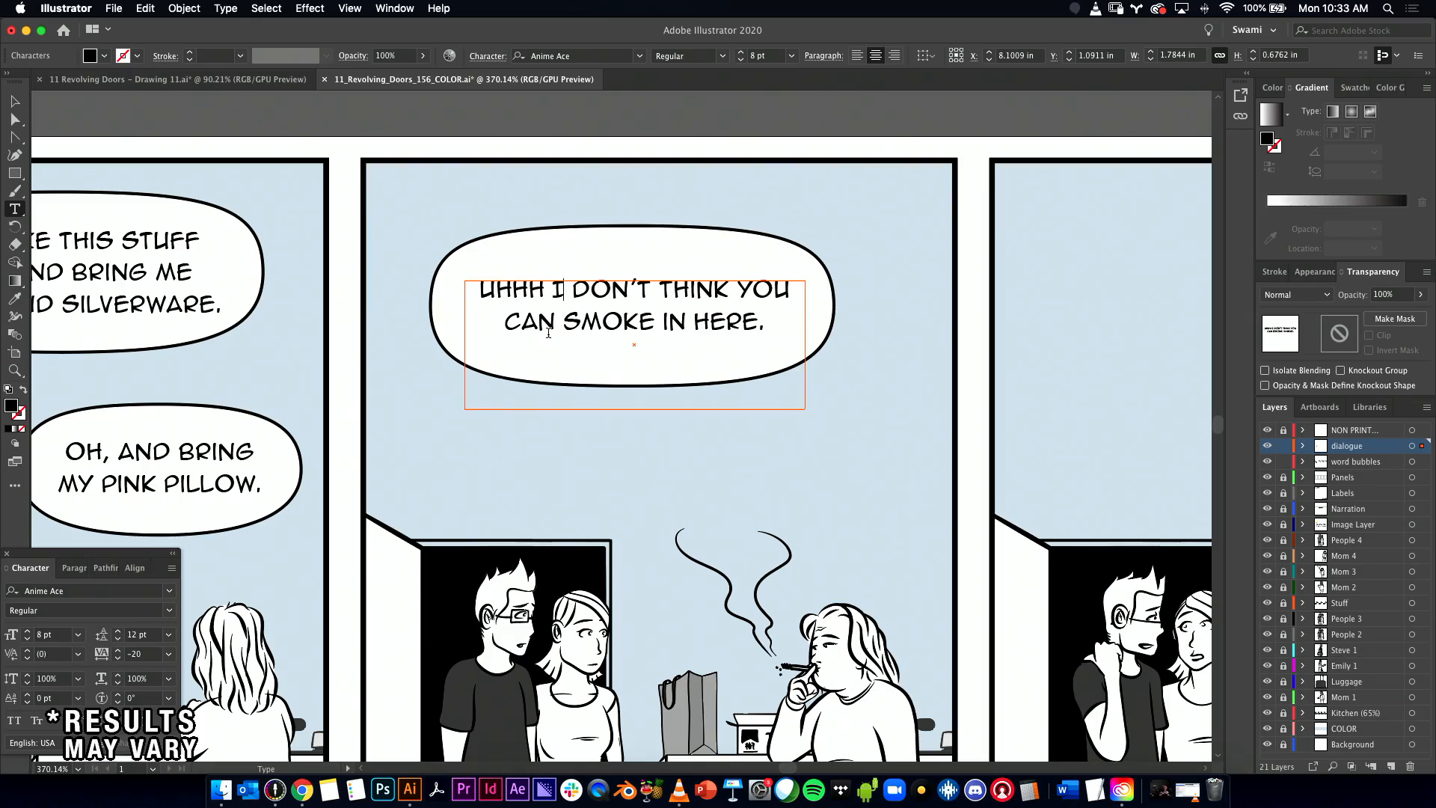
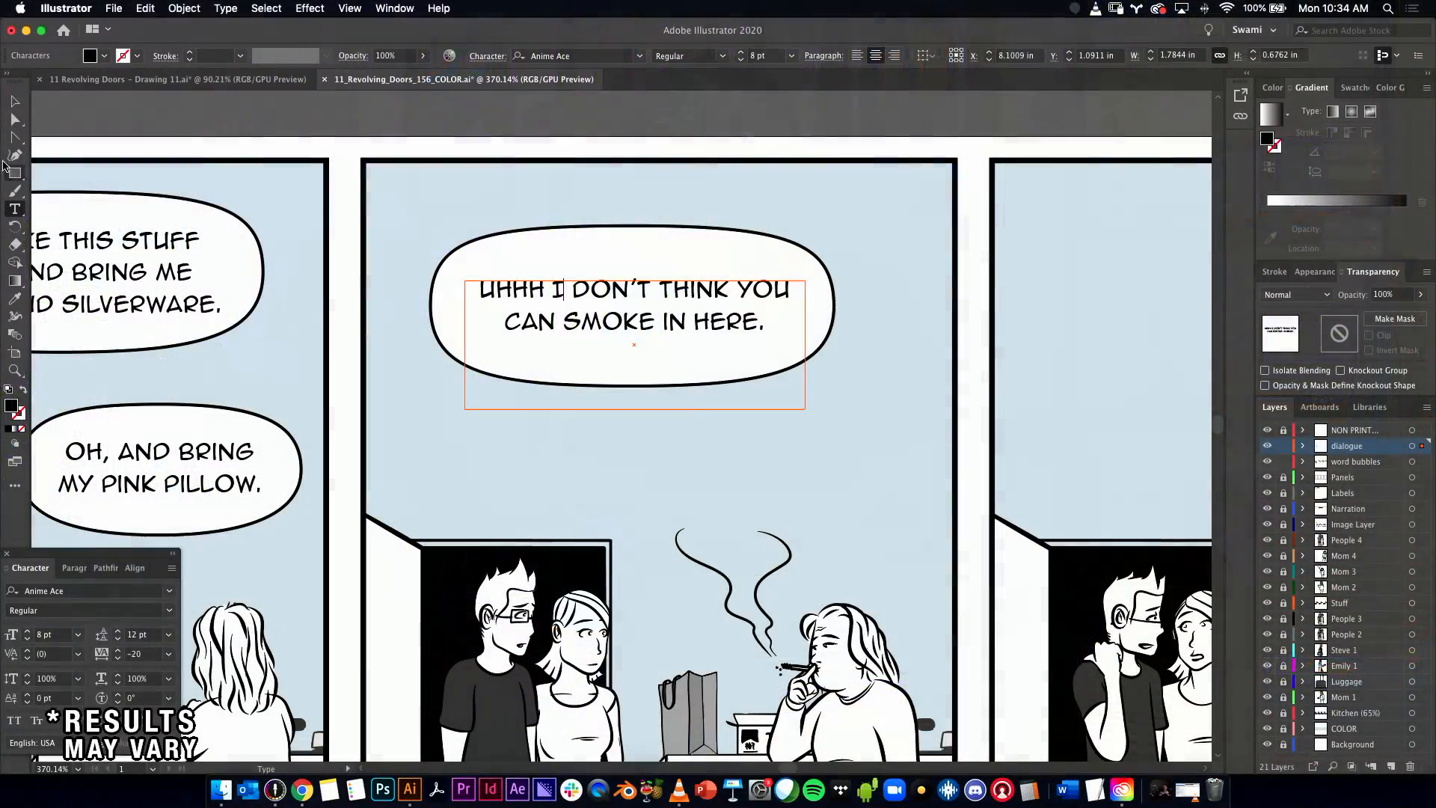
Step: Shrink the bubble around "Uhhh I don't think you can smoke in here." slightly to about 2.07 by 0.80 in
click(17, 102)
click(480, 201)
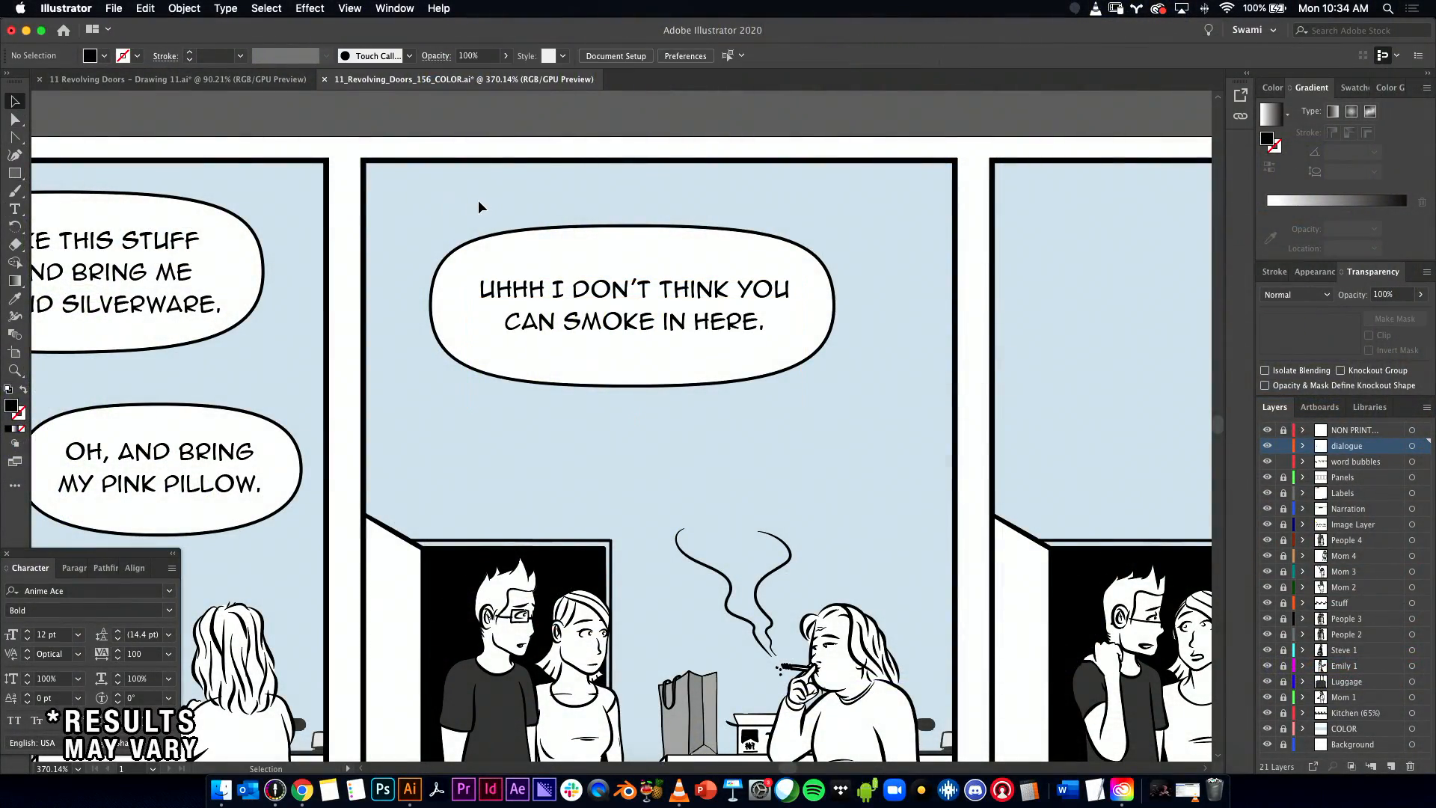
click(585, 306)
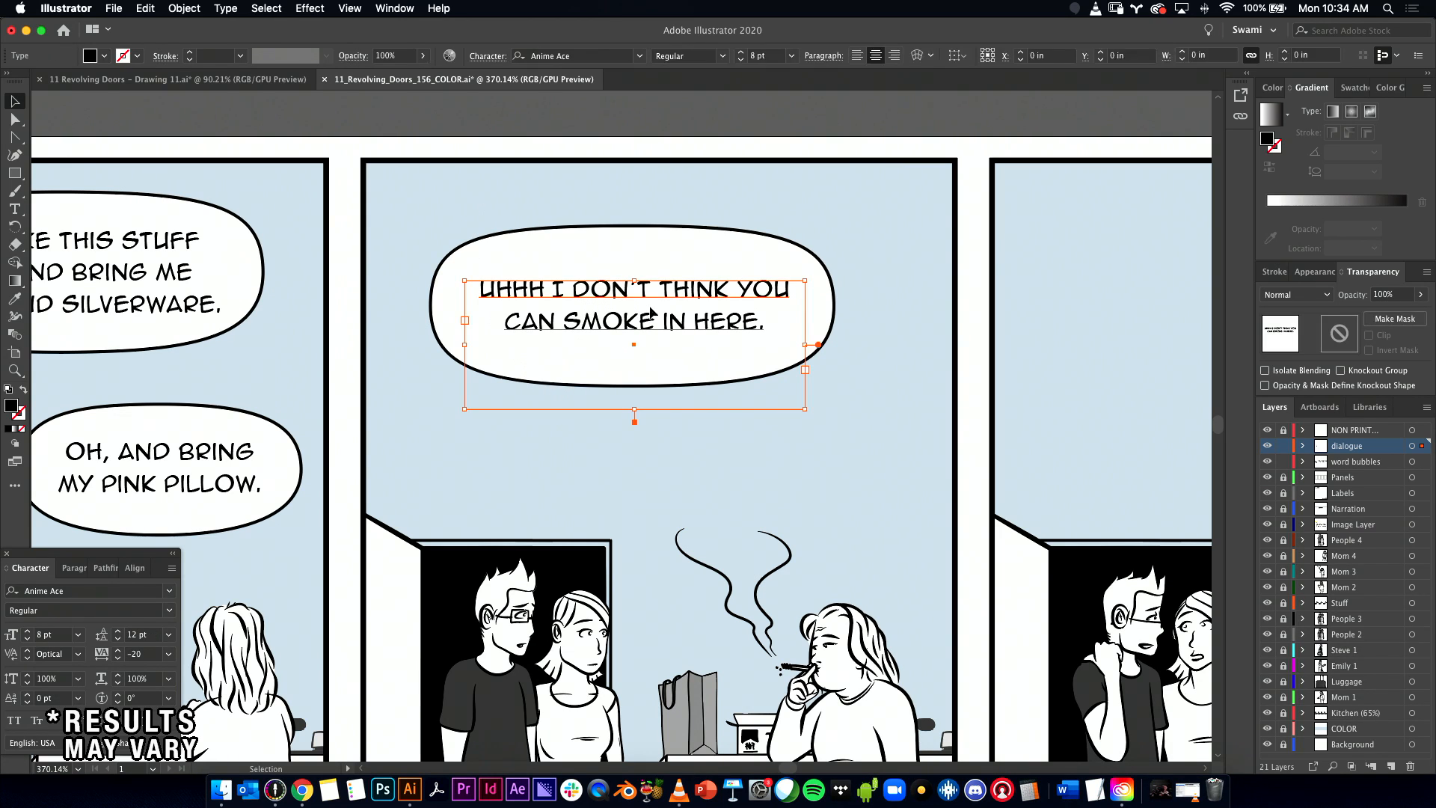
click(624, 258)
drag(839, 224, 833, 229)
Step: Switch to the script in Chrome and copy the line "Why not? I pay for this place. I can do what I want." from item 3
drag(668, 334, 701, 234)
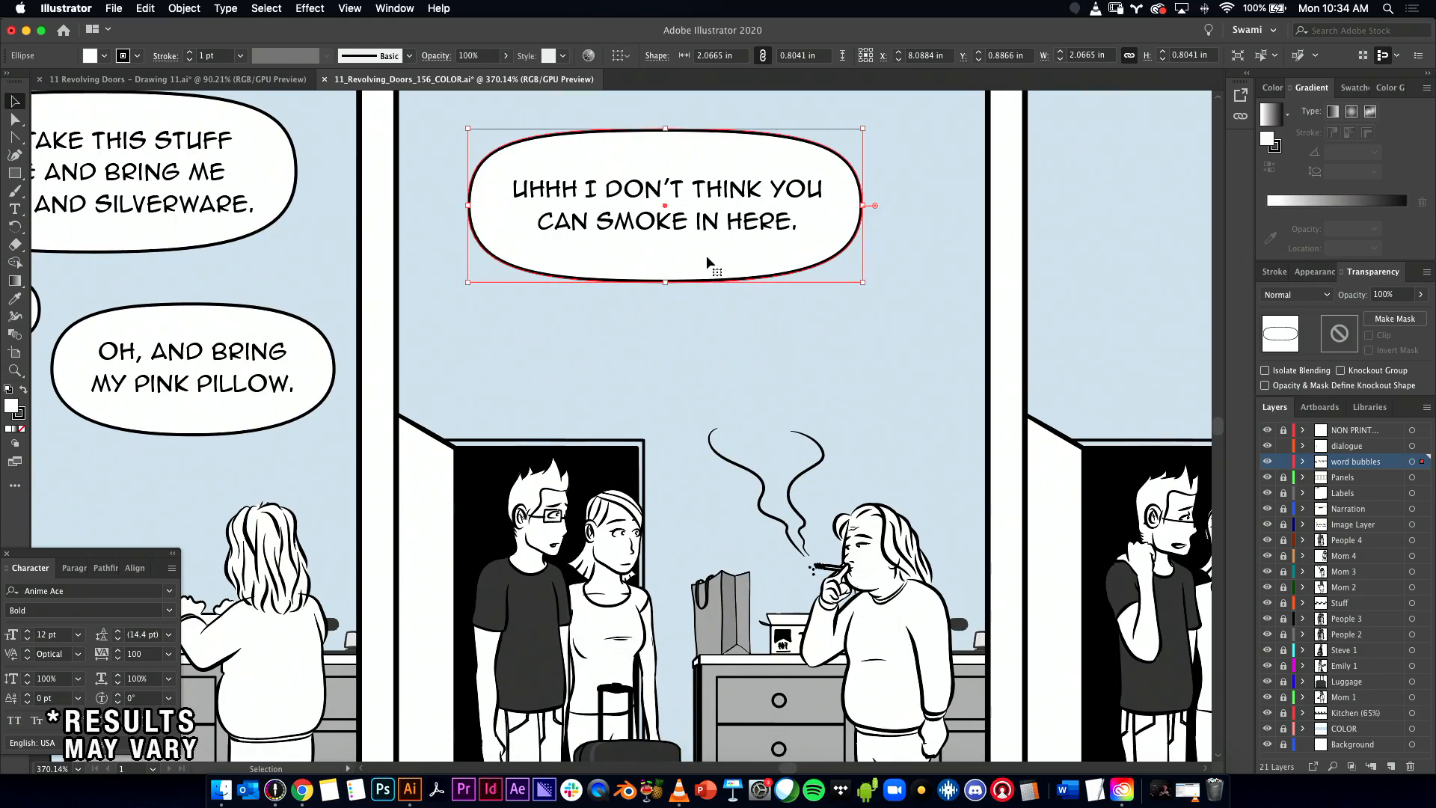
scroll(710, 278, down, 5)
scroll(698, 296, up, 3)
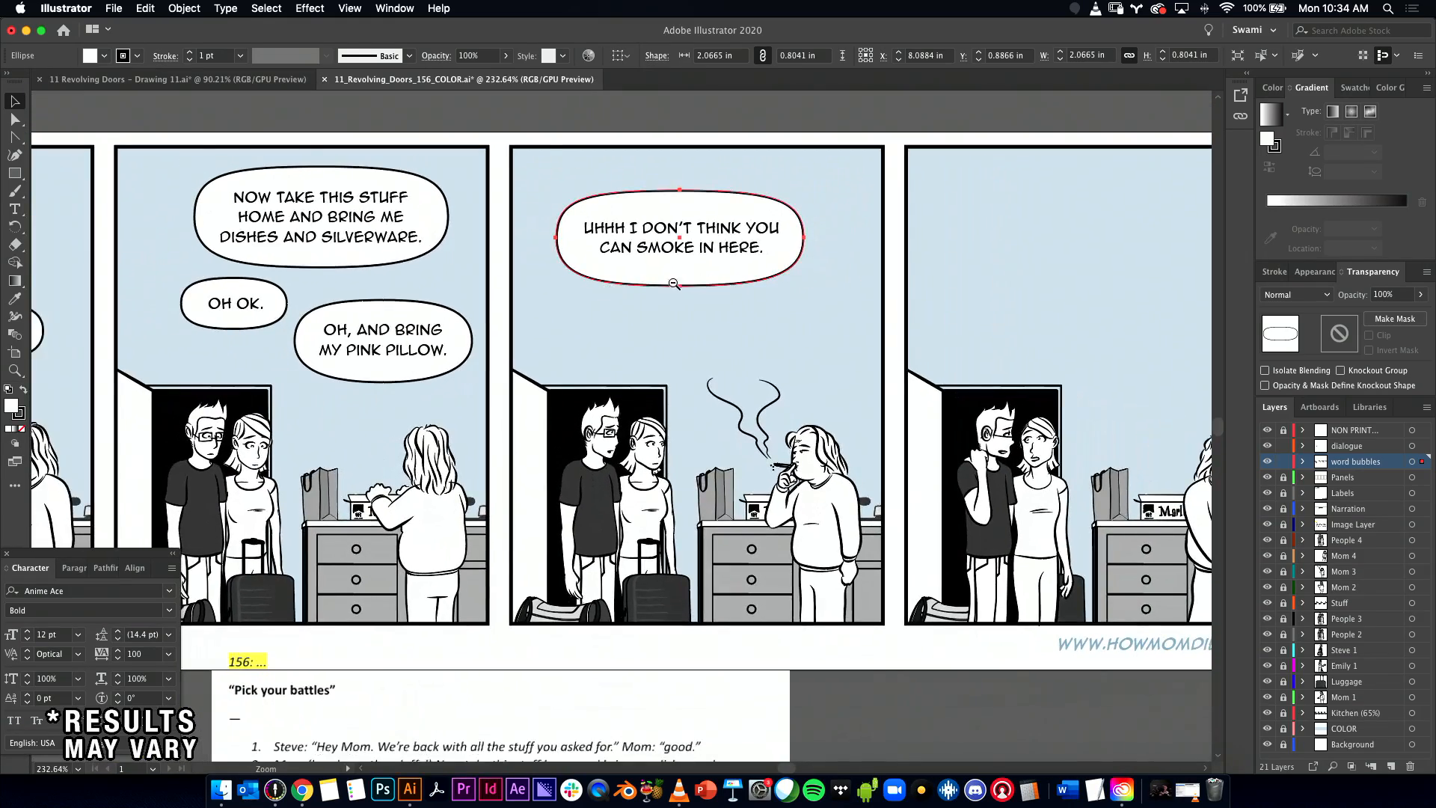
drag(725, 342, 698, 296)
key(super+Tab)
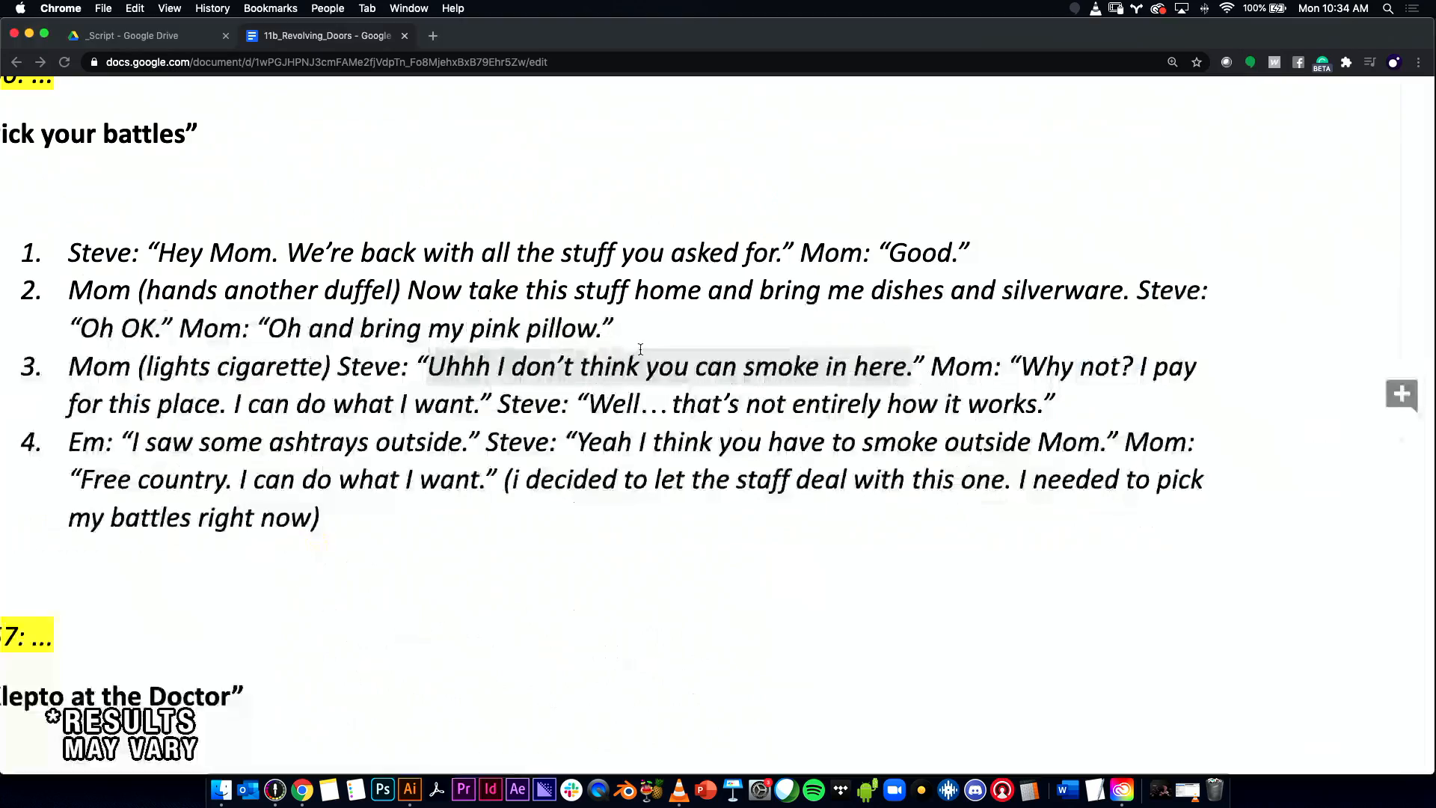
drag(1022, 367, 480, 398)
Step: Back in Illustrator, duplicate the panel three bubble lower down and replace its text with "Why not? I pay for this place. I can do what I want."
key(super+Tab)
drag(539, 122, 723, 271)
key(t)
click(684, 297)
key(ctrl+a)
text(WHY NOT? I PAY FOR THIS PLACE. I CAN DO WHAT I WANT.)
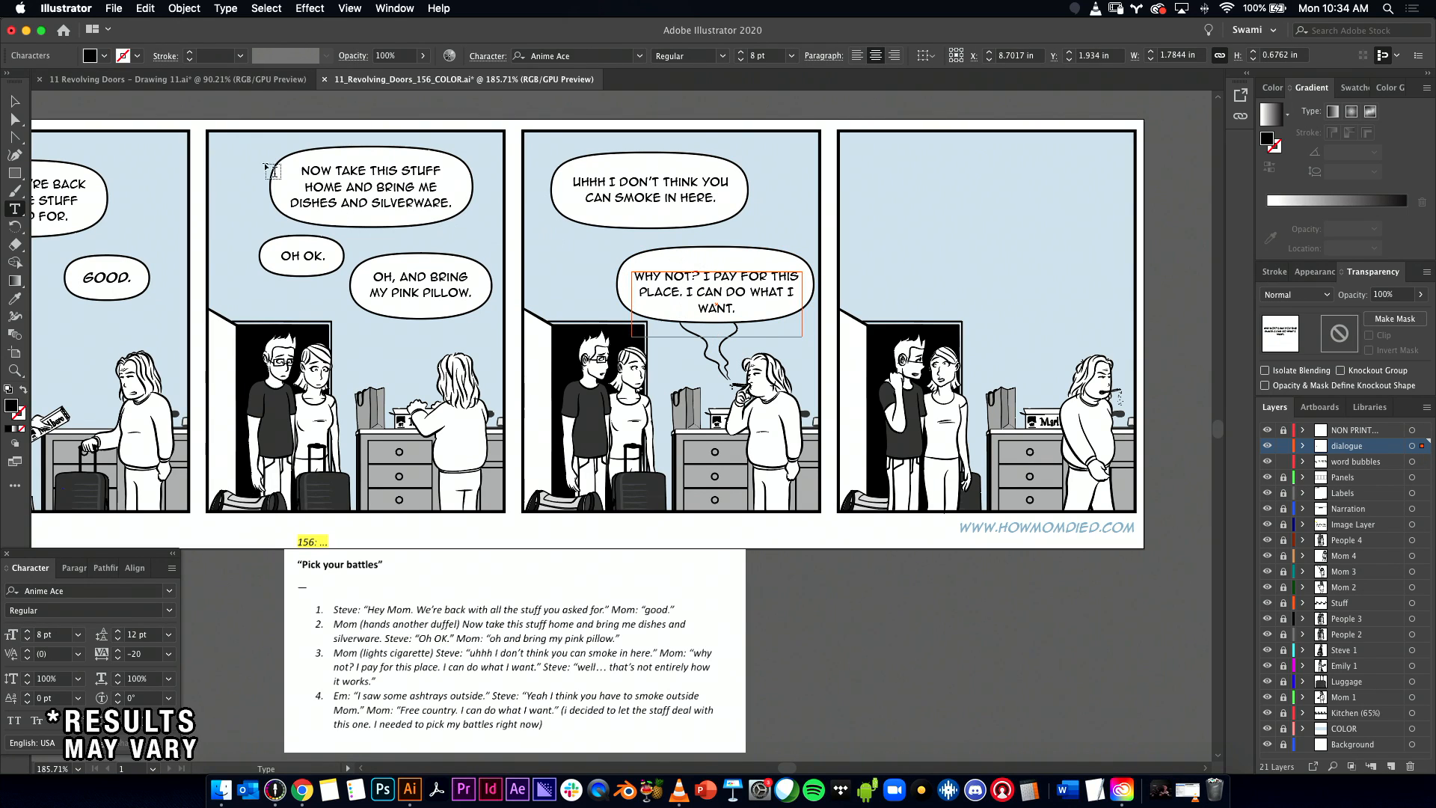
Step: Narrow the "Why not?" text box to about 1.55 in and move the three lines to the middle of the bubble
key(Escape)
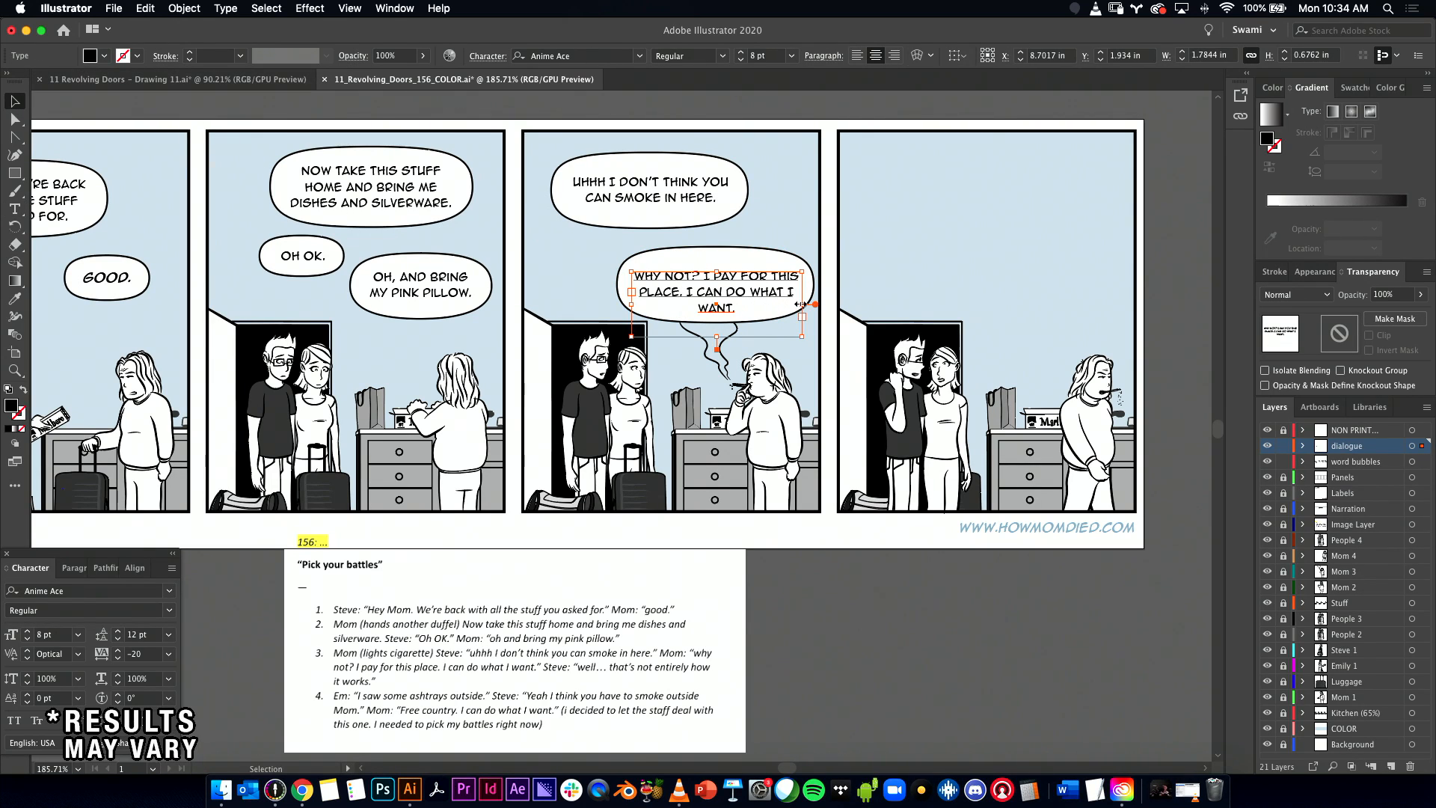
drag(799, 305, 787, 304)
key(t)
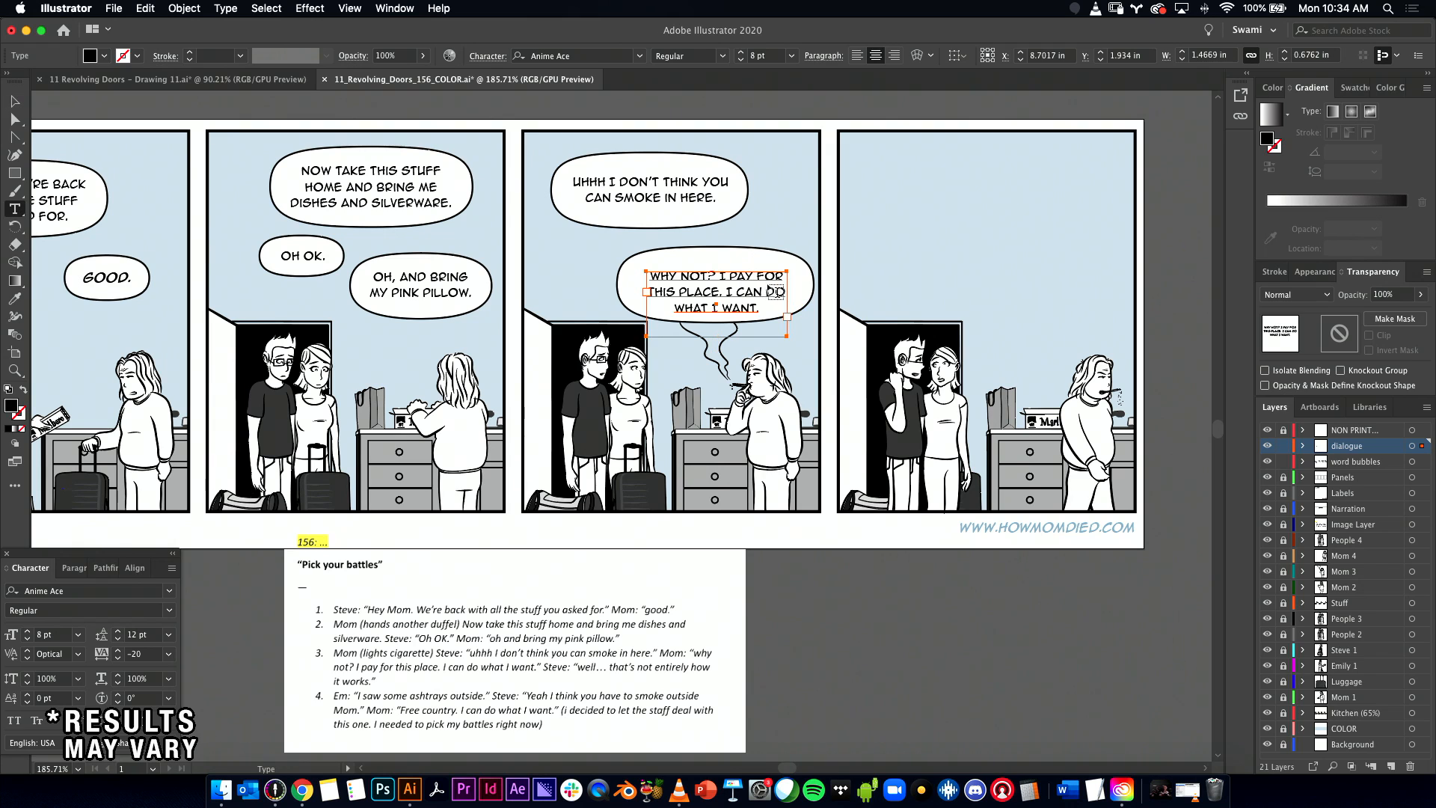
click(14, 101)
scroll(708, 337, up, 3)
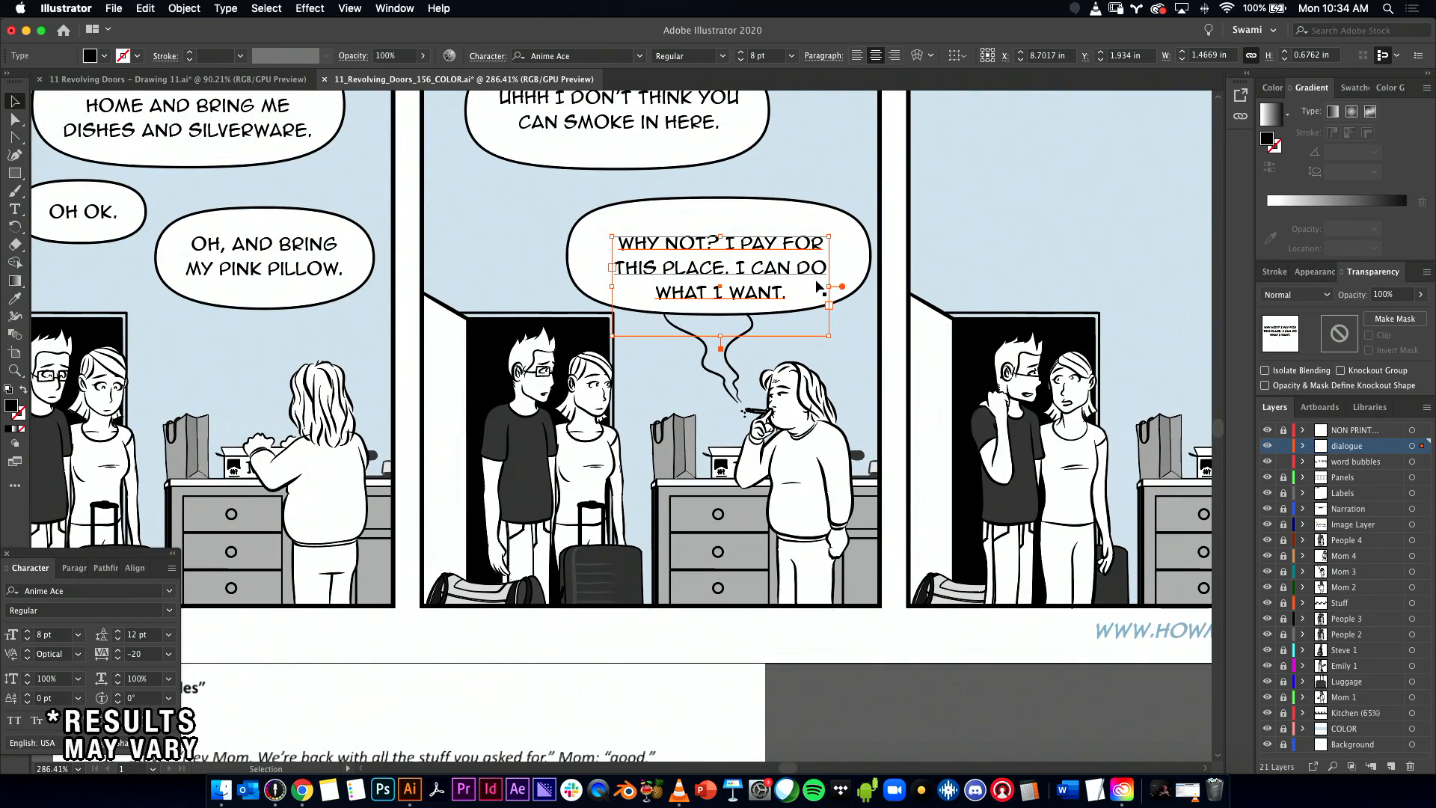
drag(832, 287, 782, 257)
double_click(775, 260)
click(15, 102)
mouse_move(613, 276)
mouse_down()
mouse_move(562, 274)
mouse_move(633, 275)
mouse_move(620, 279)
mouse_up()
drag(707, 260, 703, 262)
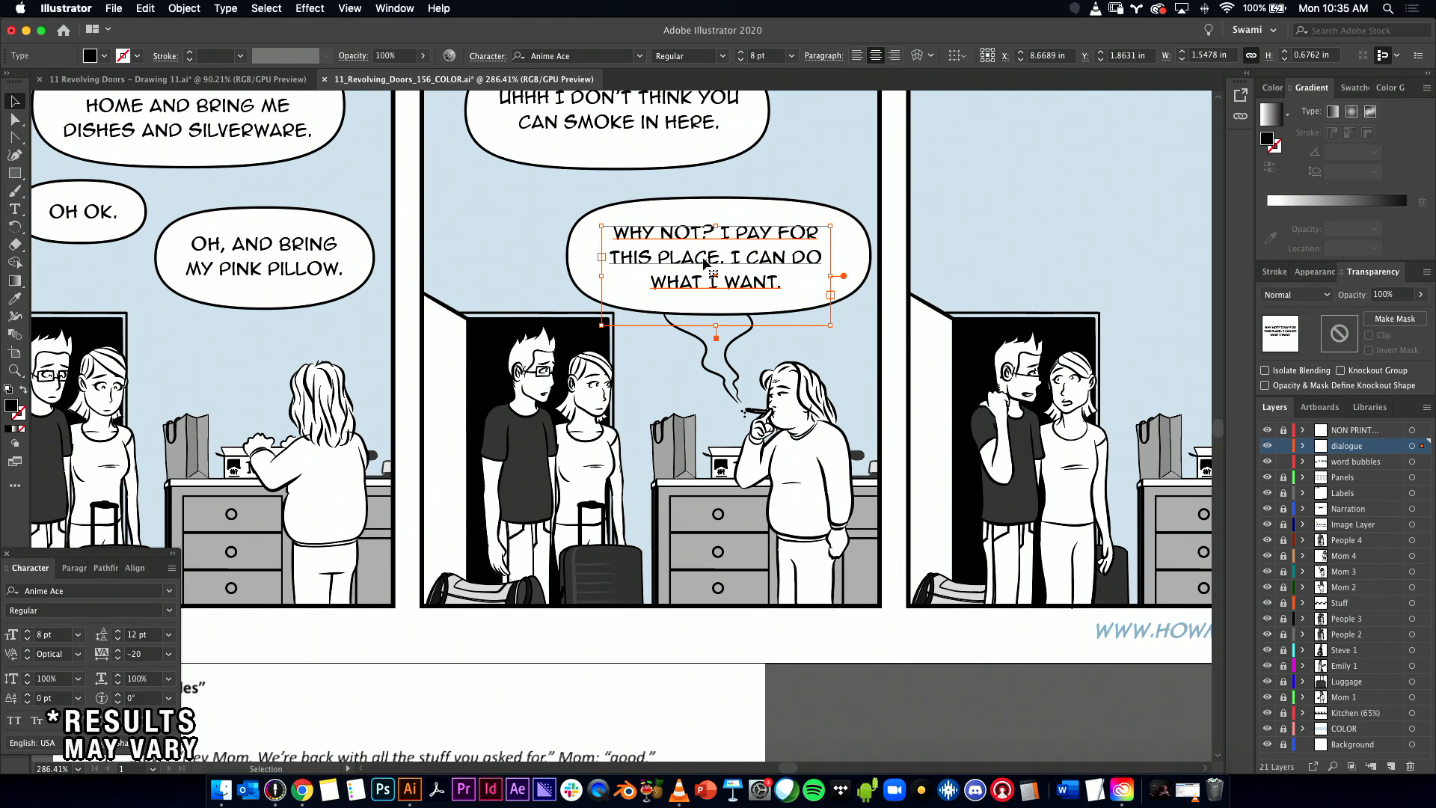
Step: Break the "Why not?" dialogue after "pay" so "for" starts the second line, and nudge the text to the bubble's centre
double_click(707, 257)
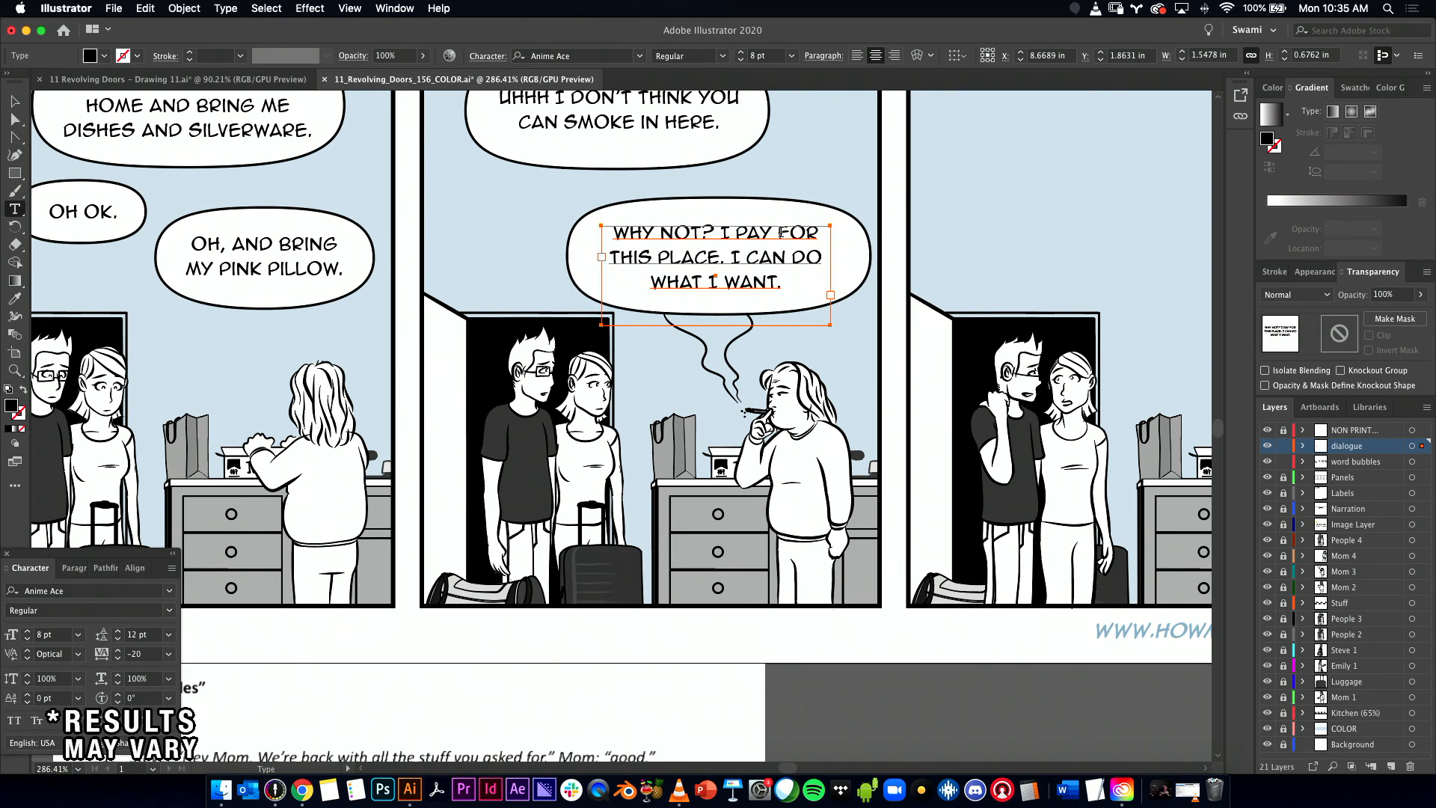
click(778, 253)
key(Return)
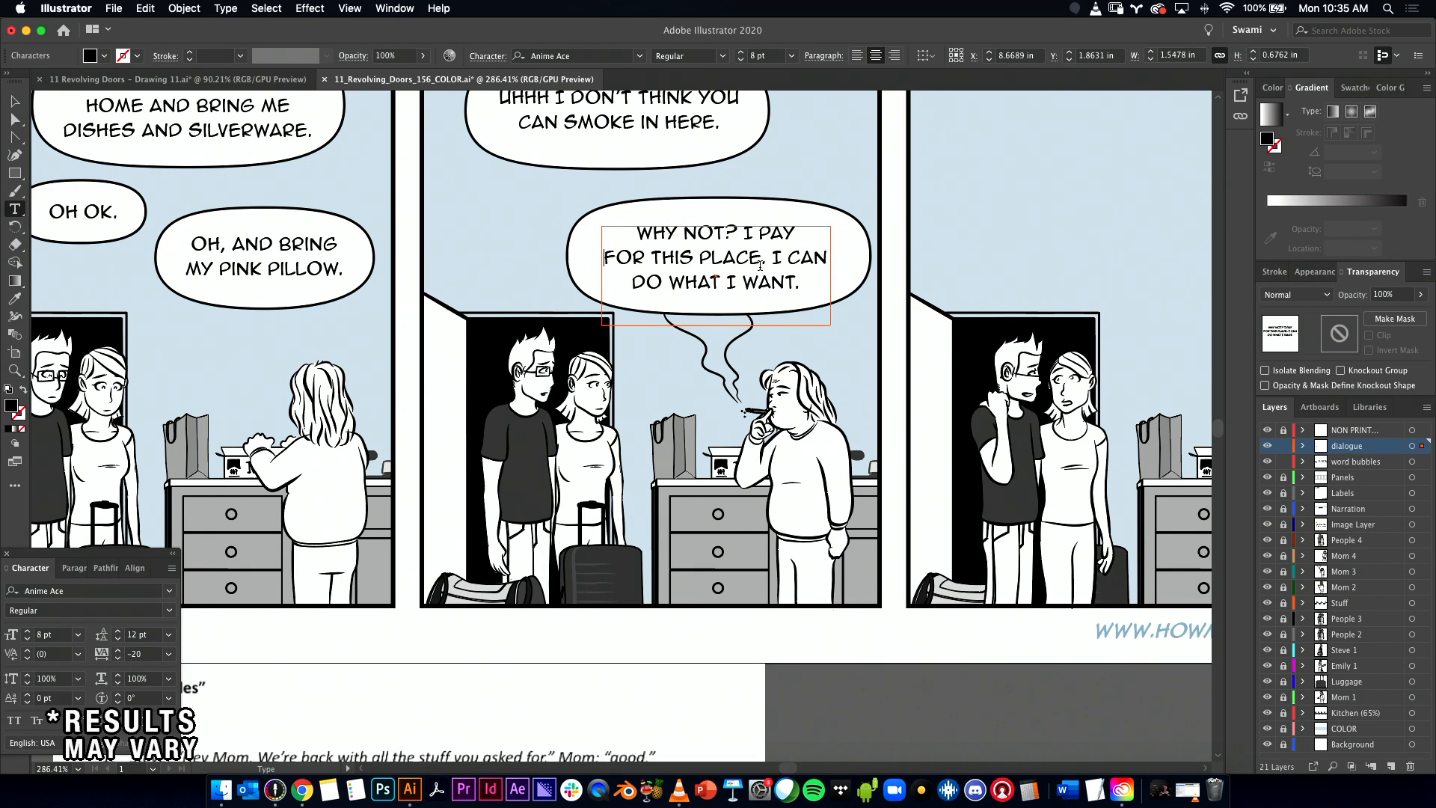
key(ctrl+z)
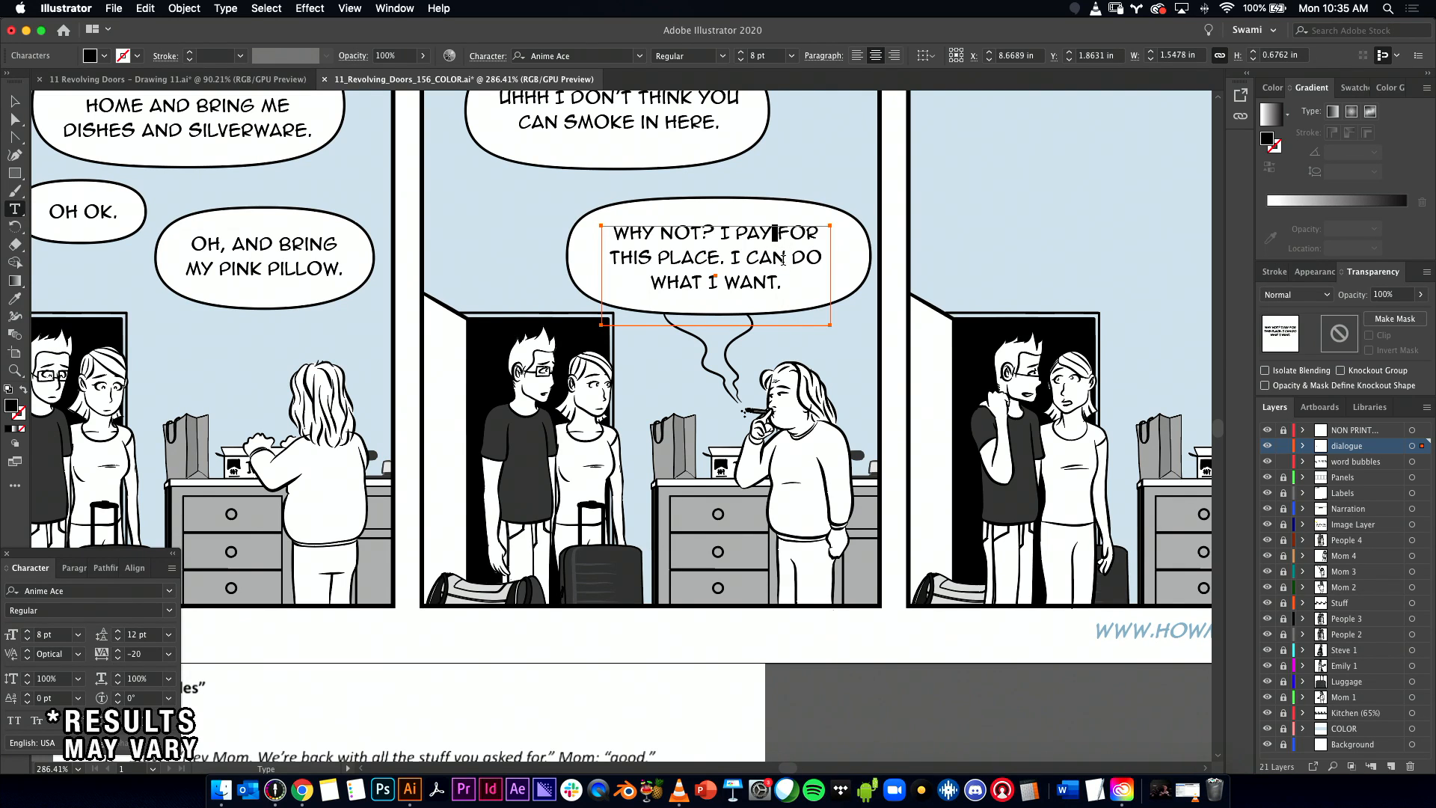
key(Return)
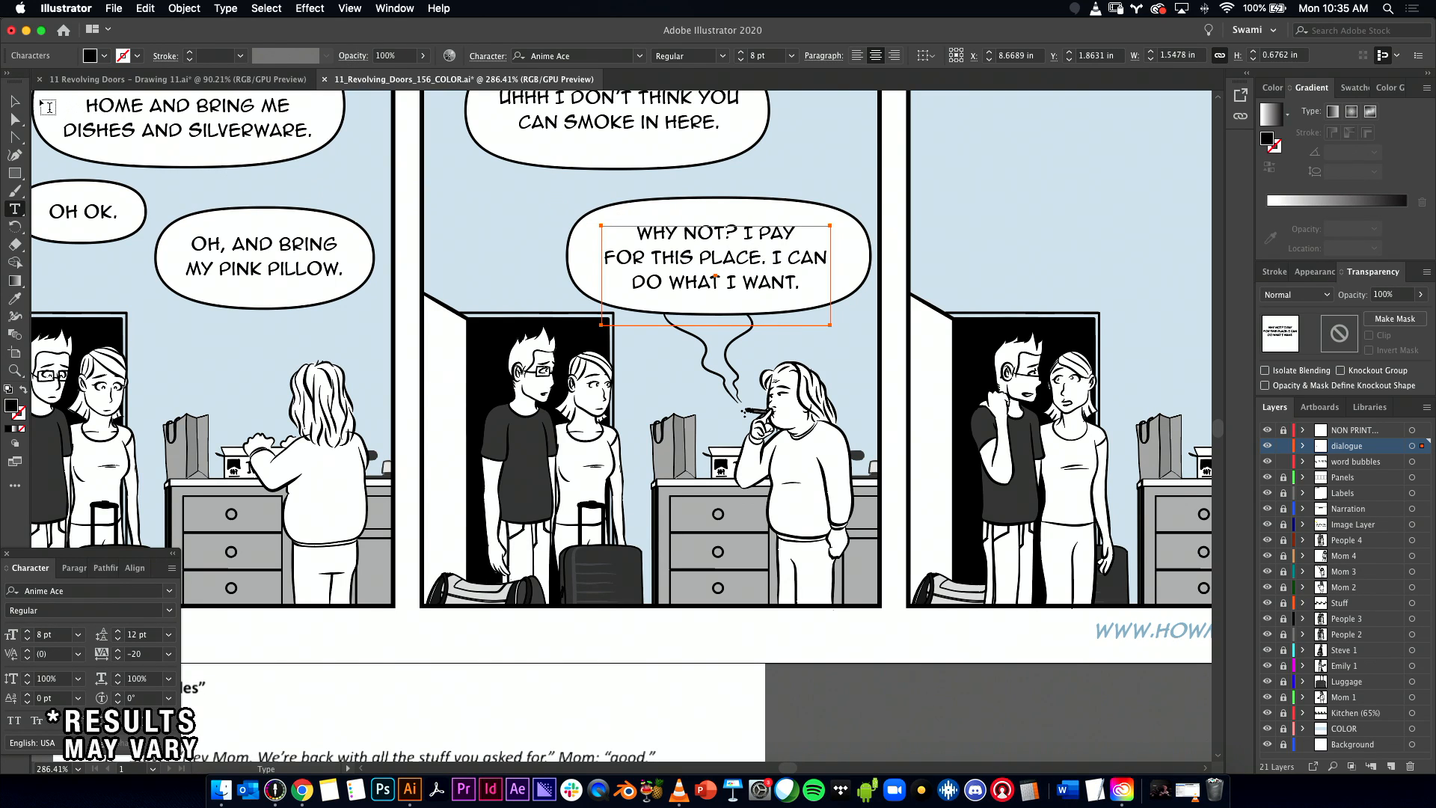
key(Escape)
click(764, 264)
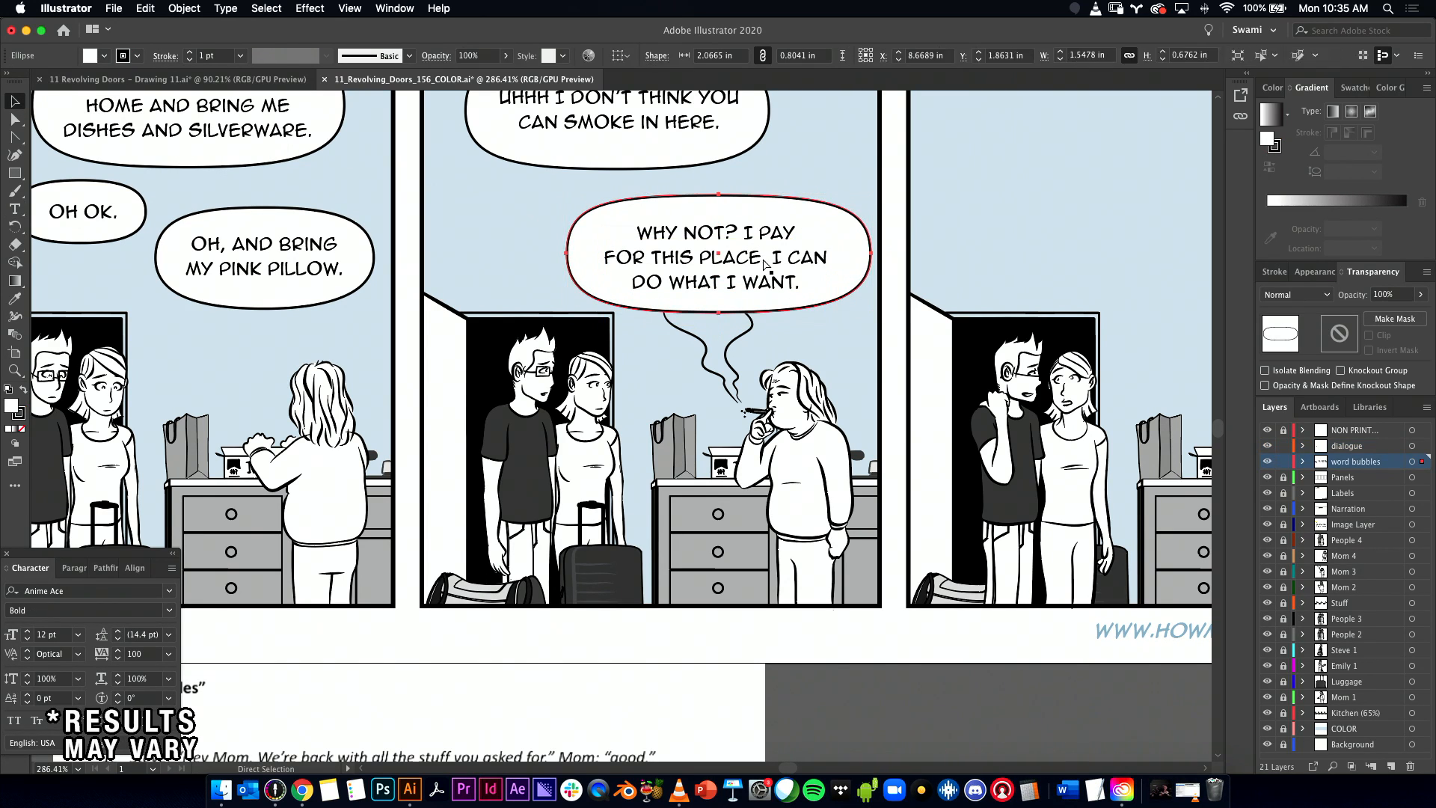
click(692, 253)
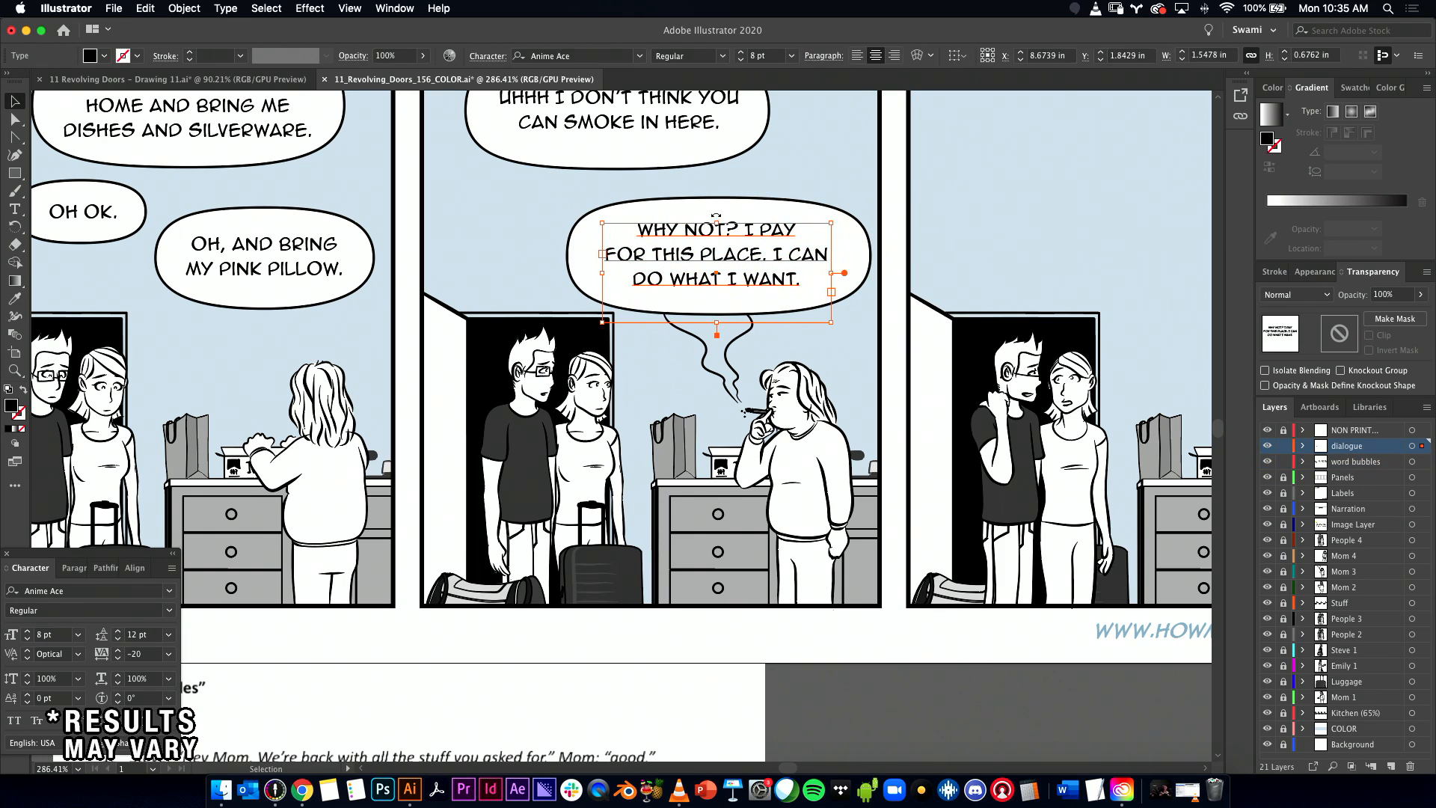
Step: Narrow the "Why not?" bubble to about 1.89 in and adjust the curve handles of its top and bottom anchor points
click(848, 263)
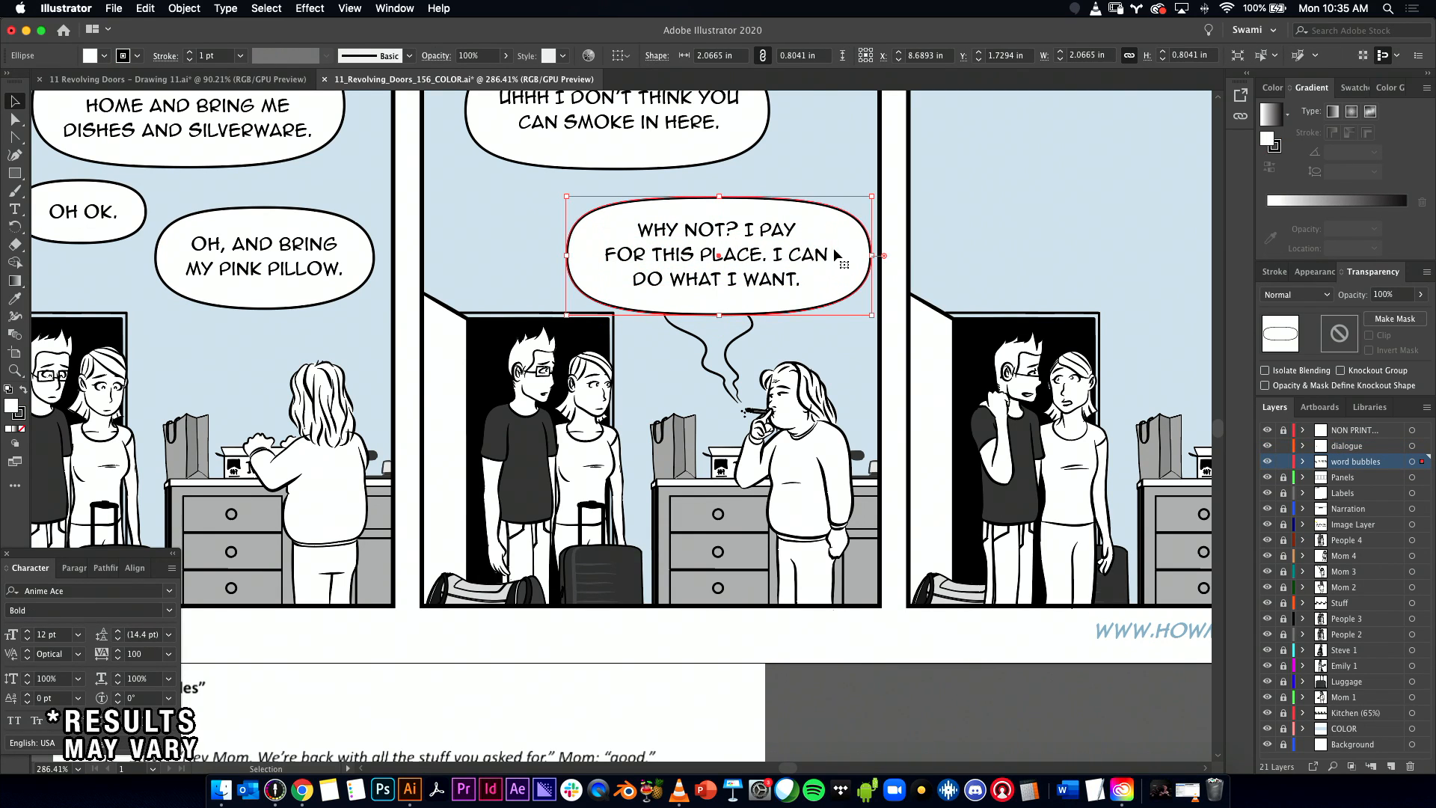
mouse_move(875, 258)
mouse_down()
mouse_move(887, 262)
mouse_move(858, 256)
mouse_up()
key(shift+c)
drag(719, 199, 808, 197)
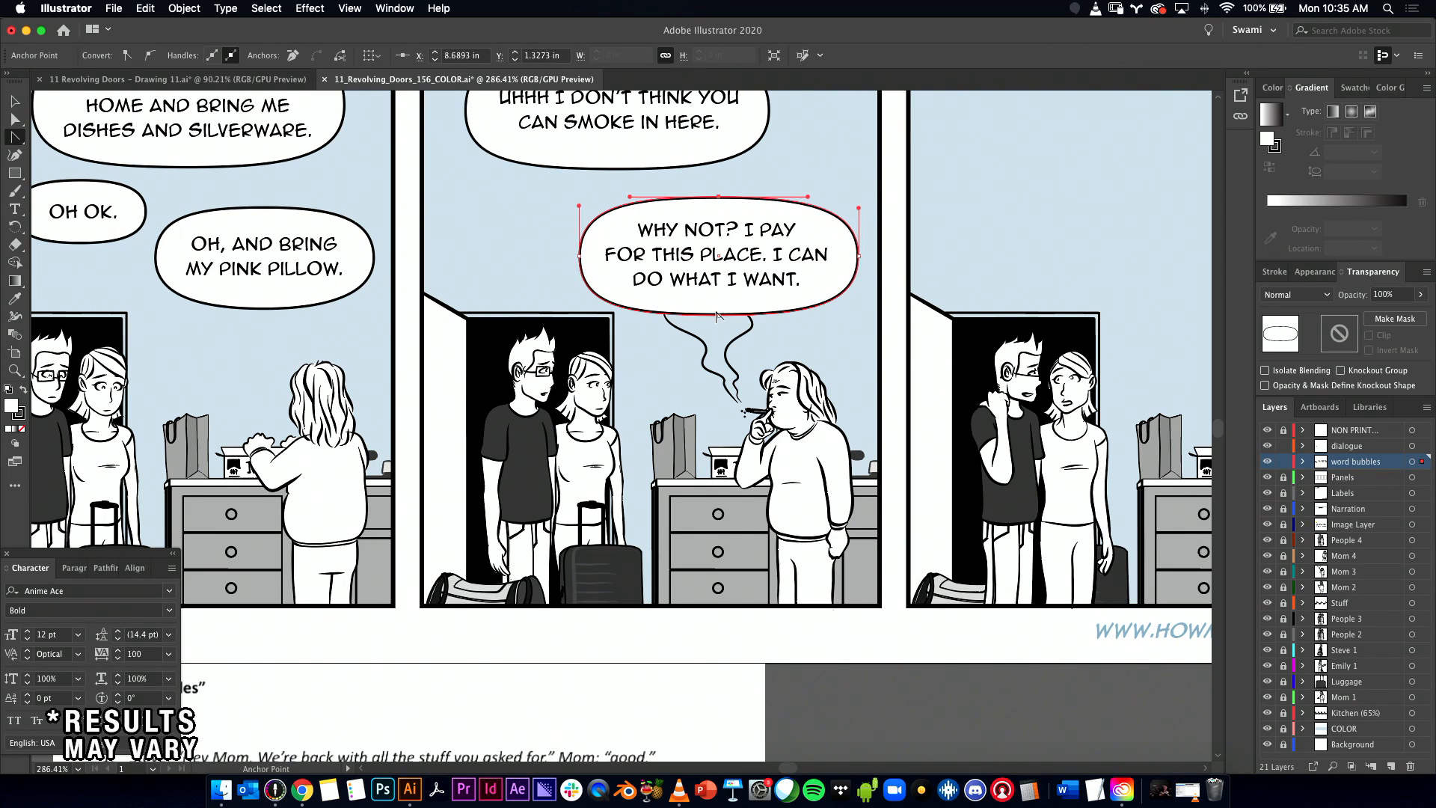
drag(716, 315, 647, 315)
Step: Shrink the "Uhhh I don't think" bubble slightly and move it with its text closer to panel three's left border
key(v)
shift+click(745, 225)
mouse_move(759, 257)
mouse_down()
mouse_move(757, 243)
mouse_move(759, 257)
mouse_up()
shift+click(774, 238)
shift+click(775, 238)
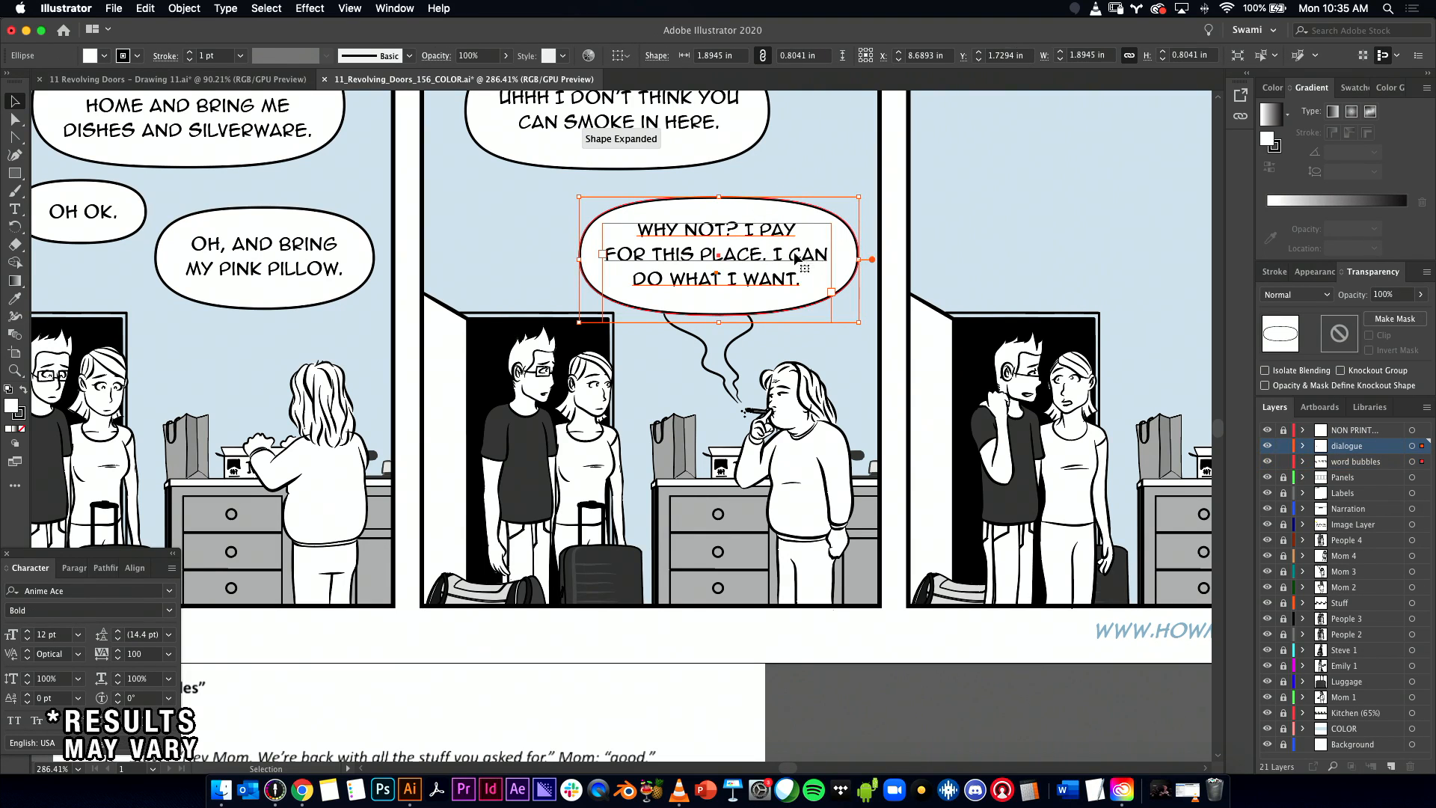
scroll(632, 245, down, 2)
scroll(632, 244, up, 2)
click(624, 262)
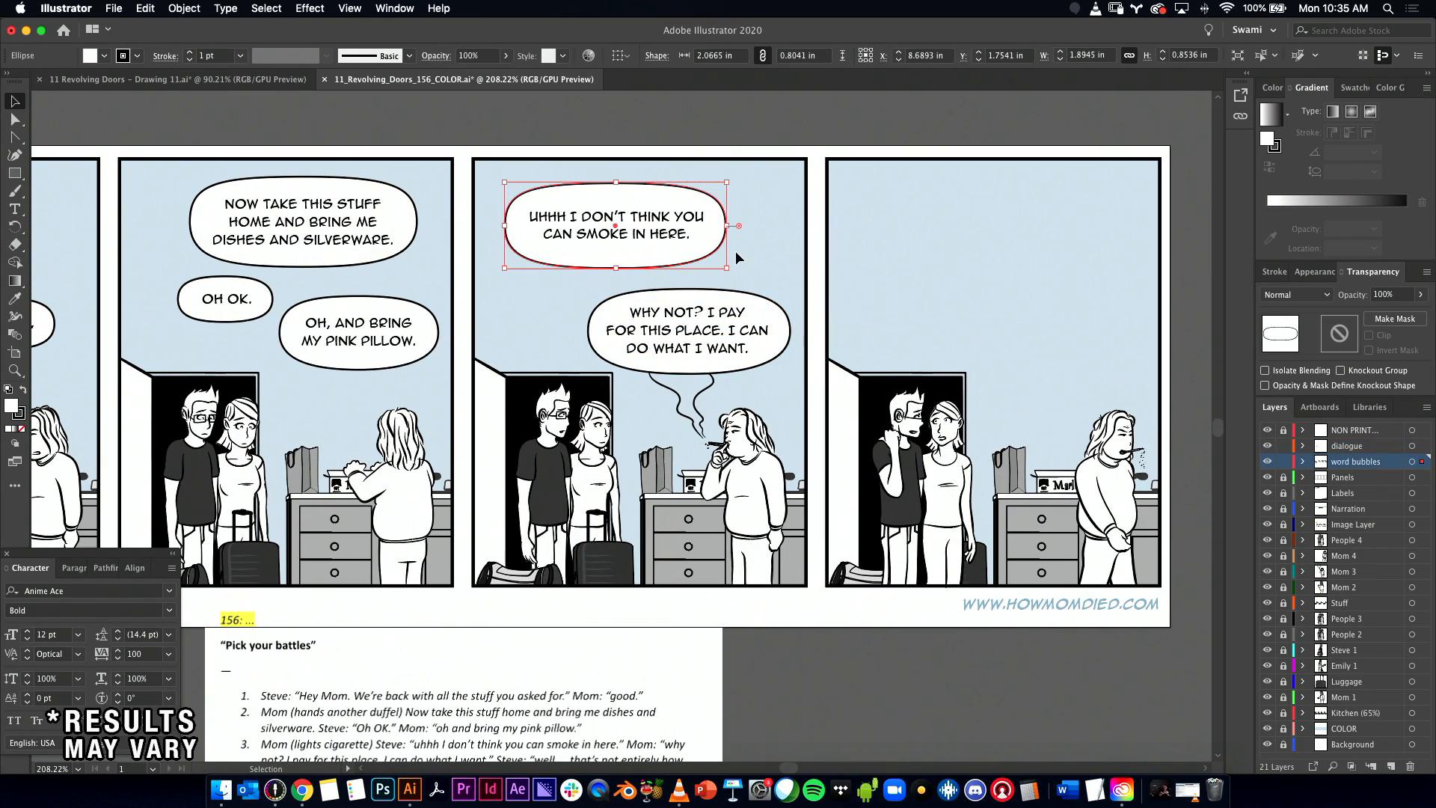
drag(731, 269, 659, 234)
shift+click(682, 254)
Step: Move the "Why not?" bubble and text up to overlap the first bubble's lower edge, and nudge the first bubble up
click(730, 338)
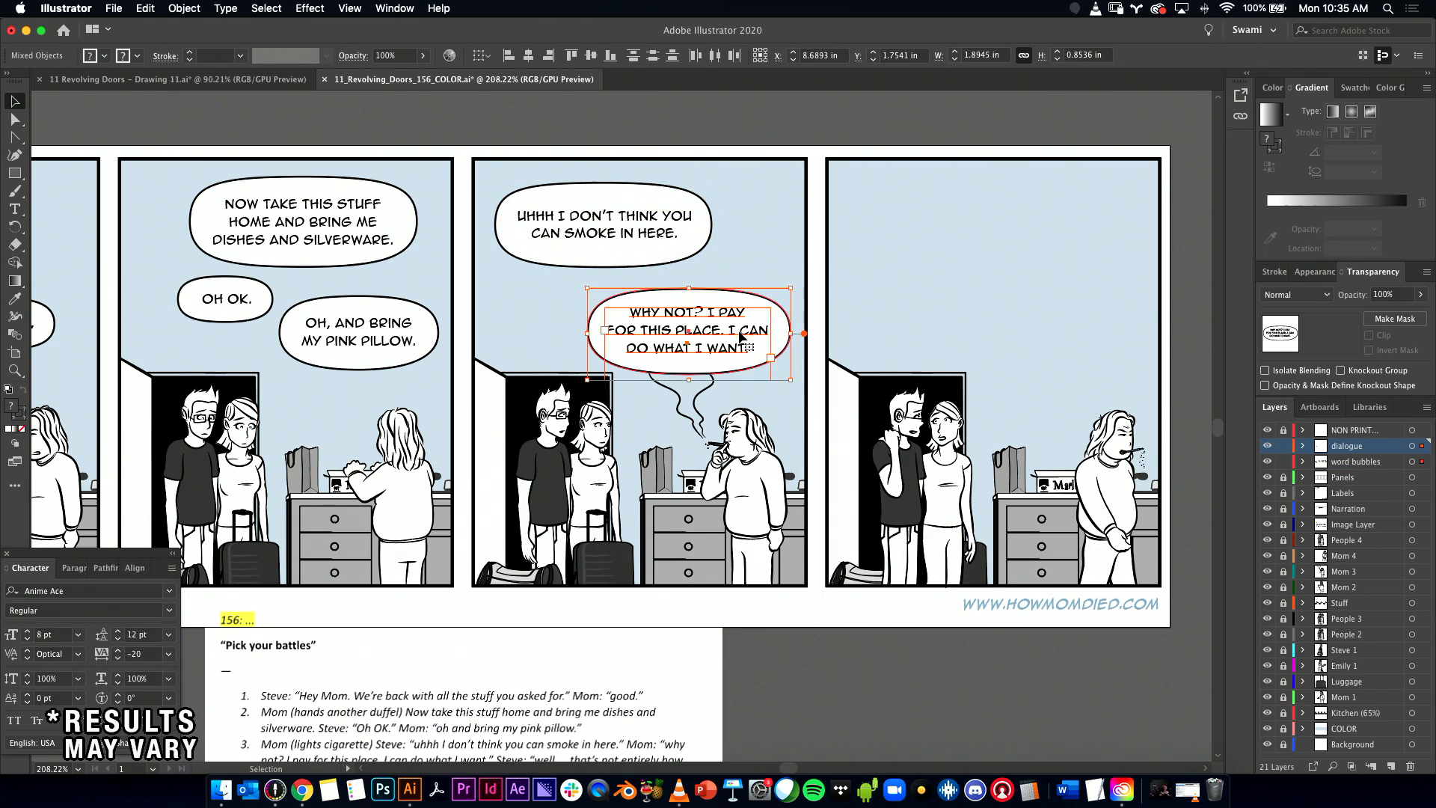
drag(724, 336, 670, 286)
shift+click(618, 273)
click(690, 357)
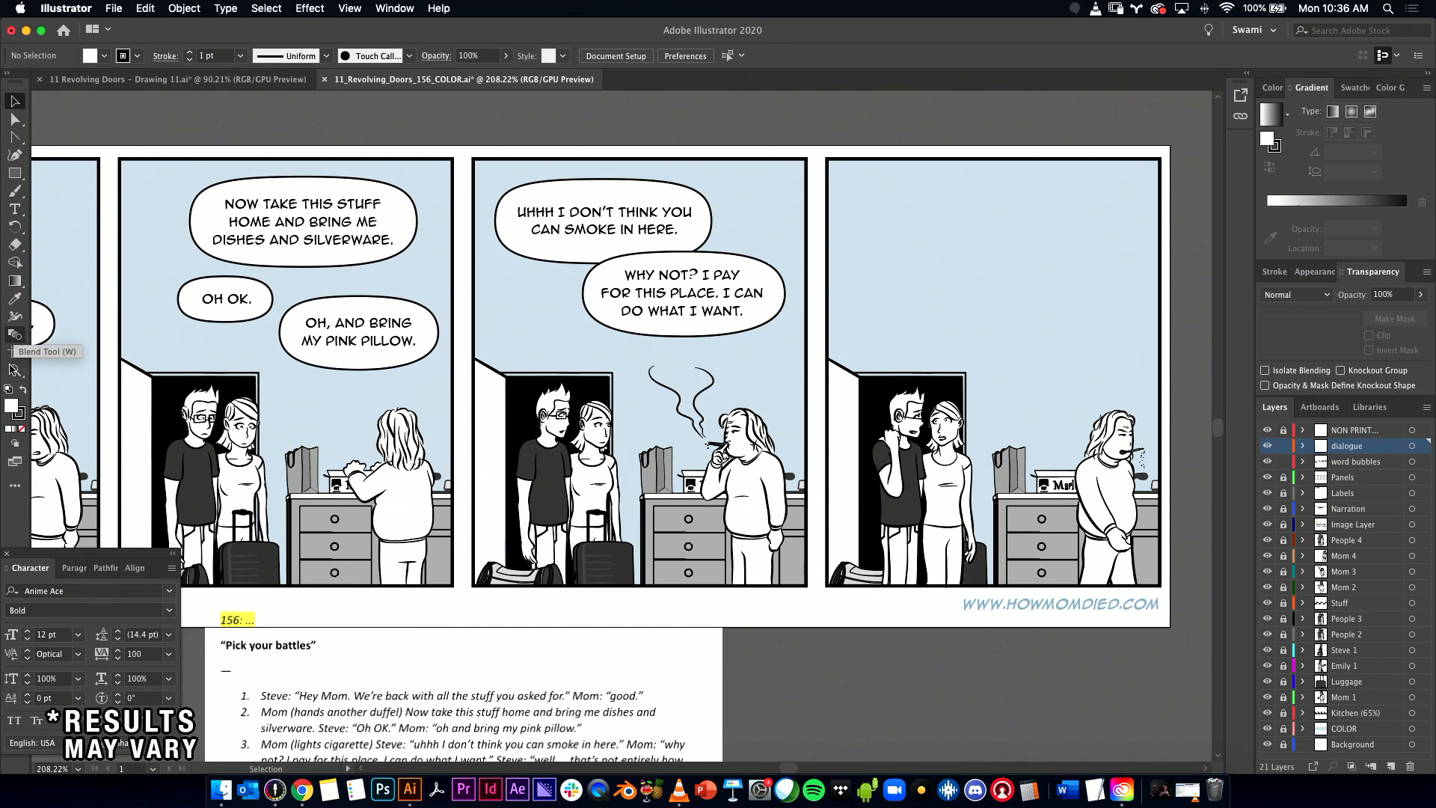
Step: Set the words "Why not?" in the second panel three bubble to Anime Ace Bold
click(15, 209)
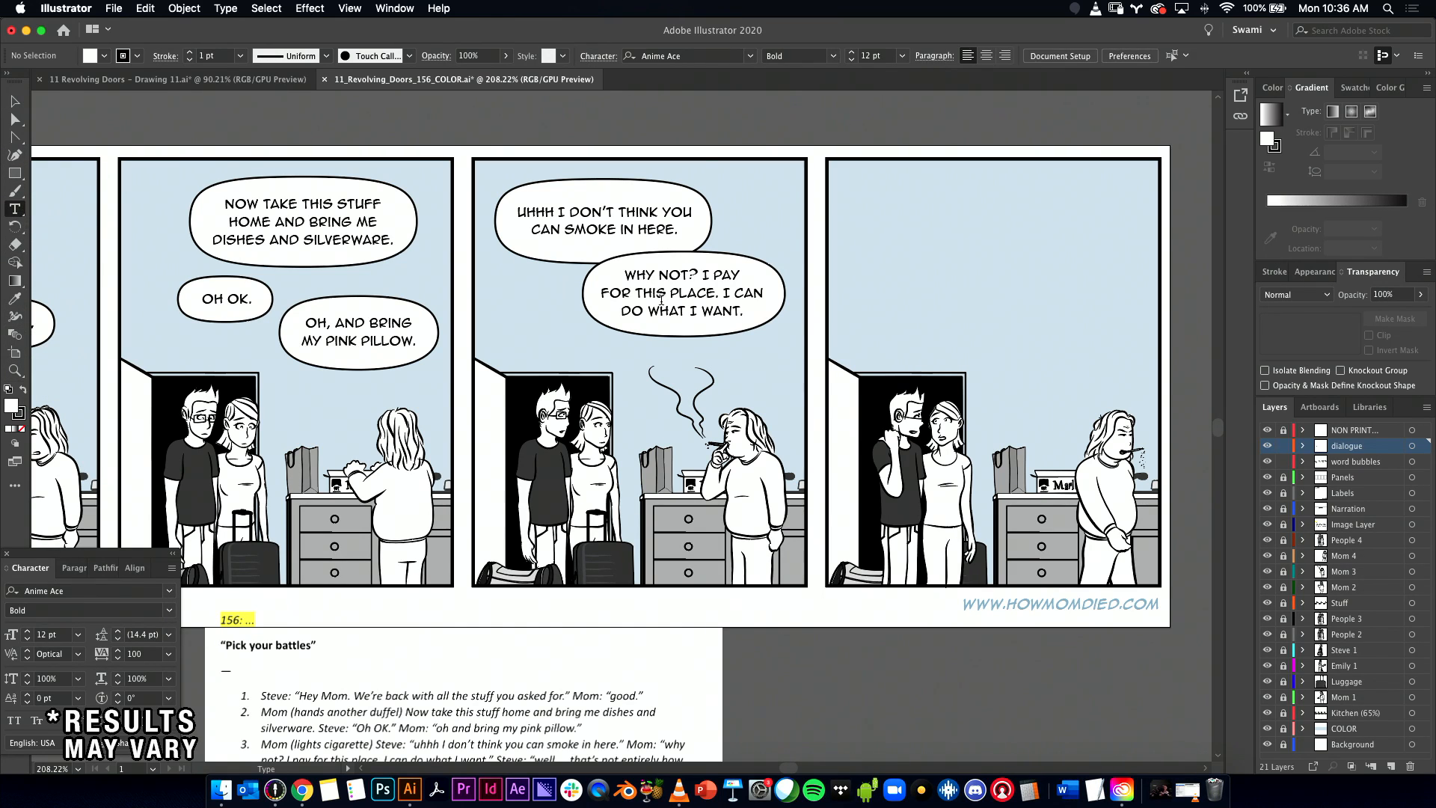
drag(696, 275, 624, 275)
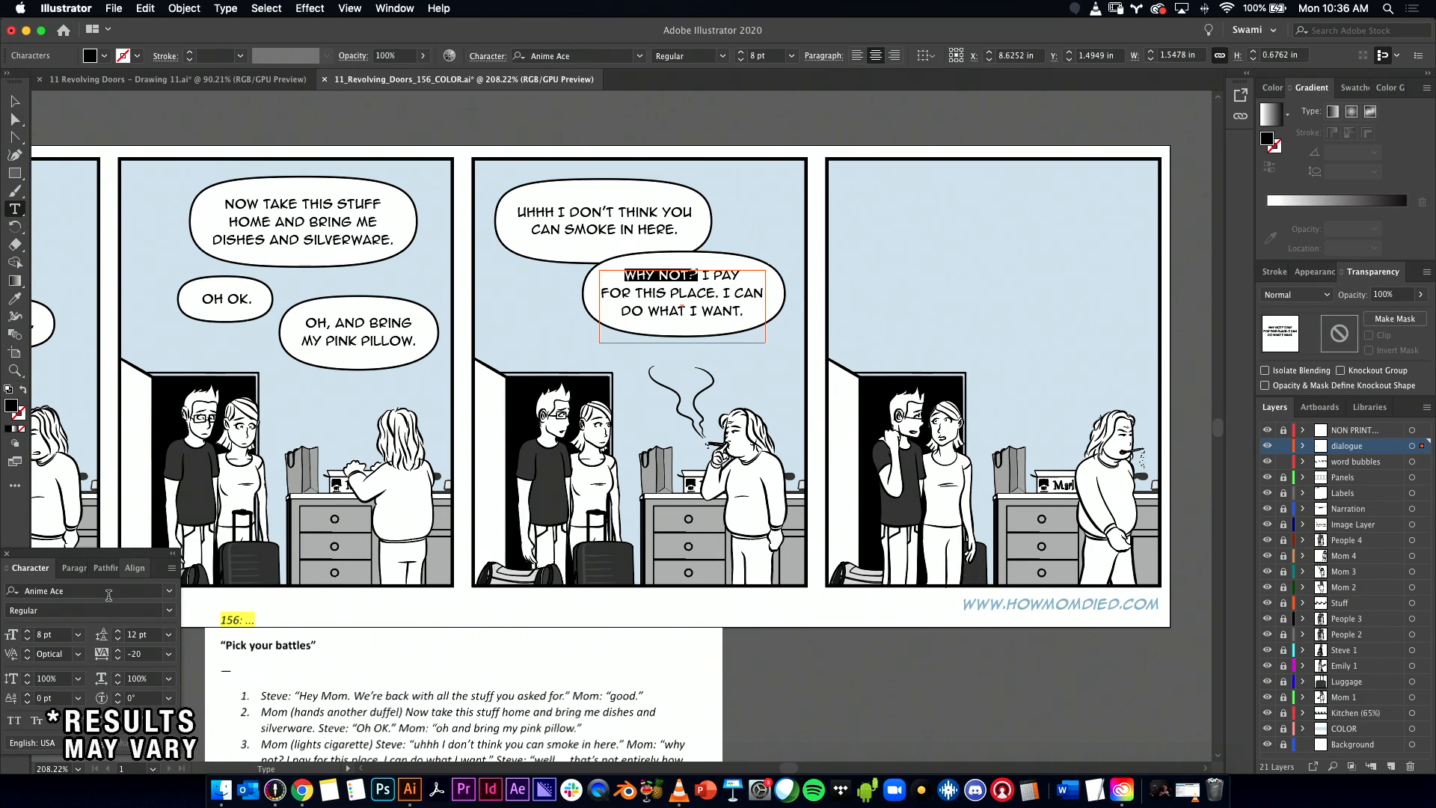
click(166, 610)
click(150, 626)
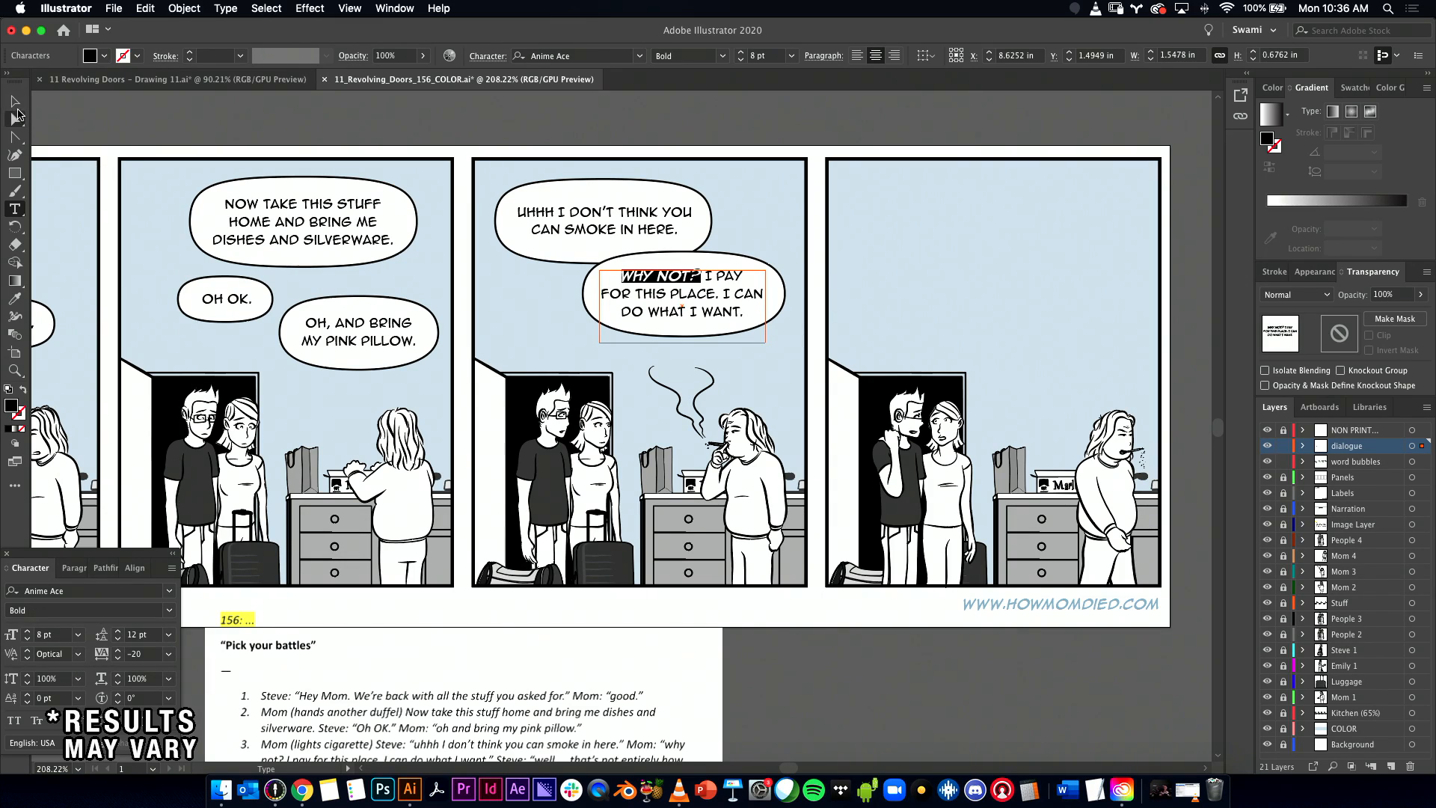
click(15, 101)
click(118, 105)
Step: Loosen the tracking of the letter "O" in the bold word "NOT"
scroll(692, 280, up, 6)
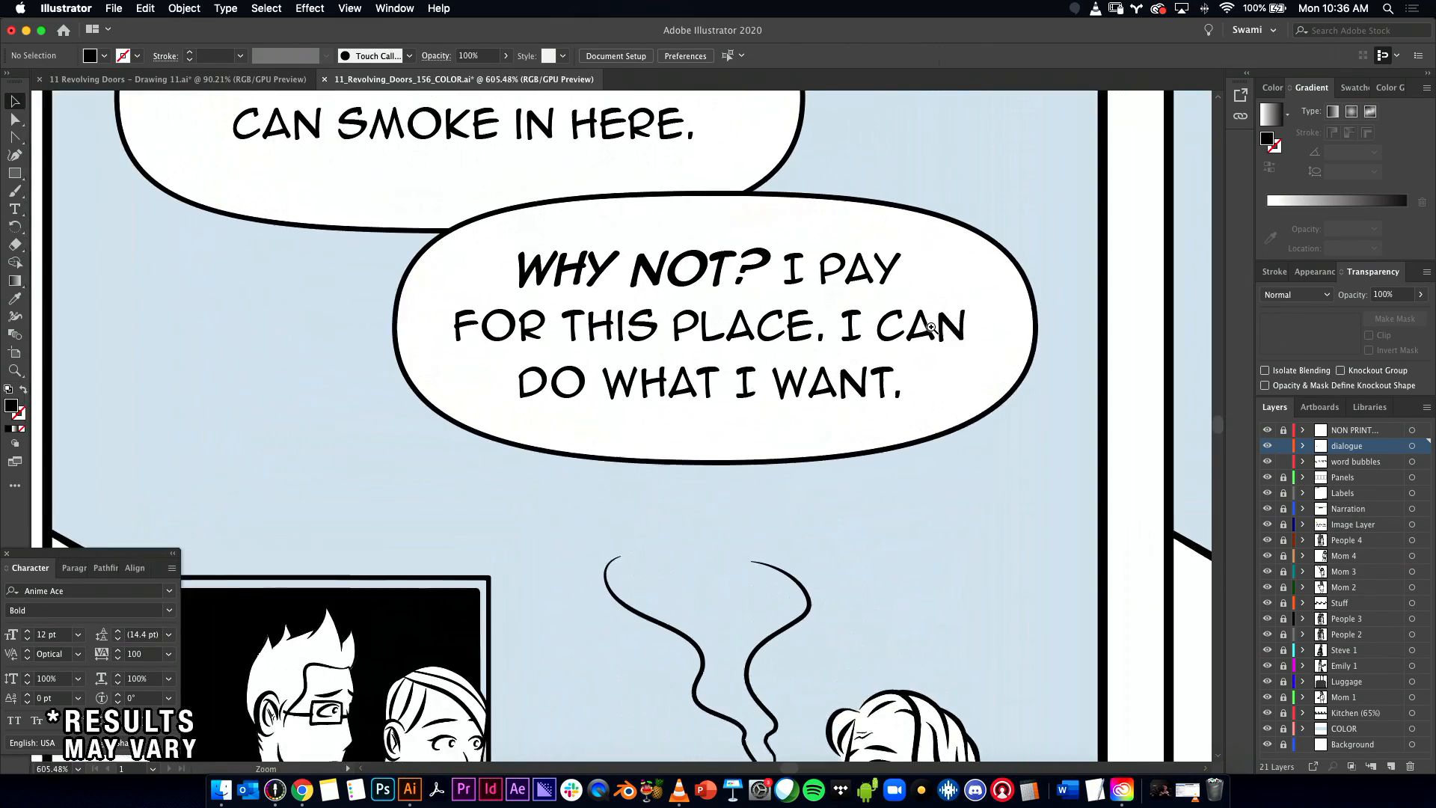
double_click(749, 299)
drag(714, 268, 666, 267)
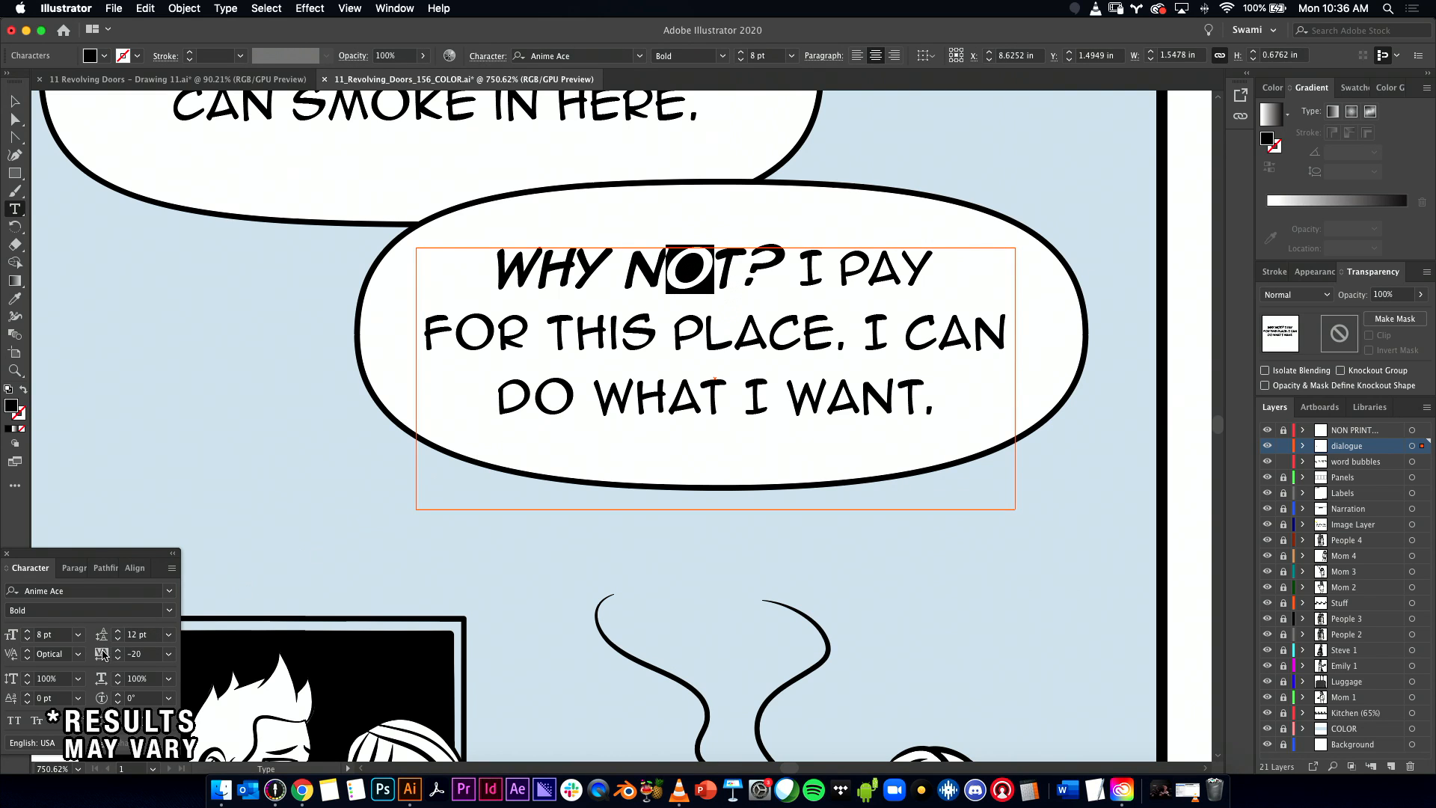
click(144, 657)
key(Up)
key(Up)
key(Up)
key(Up)
key(Up)
key(Up)
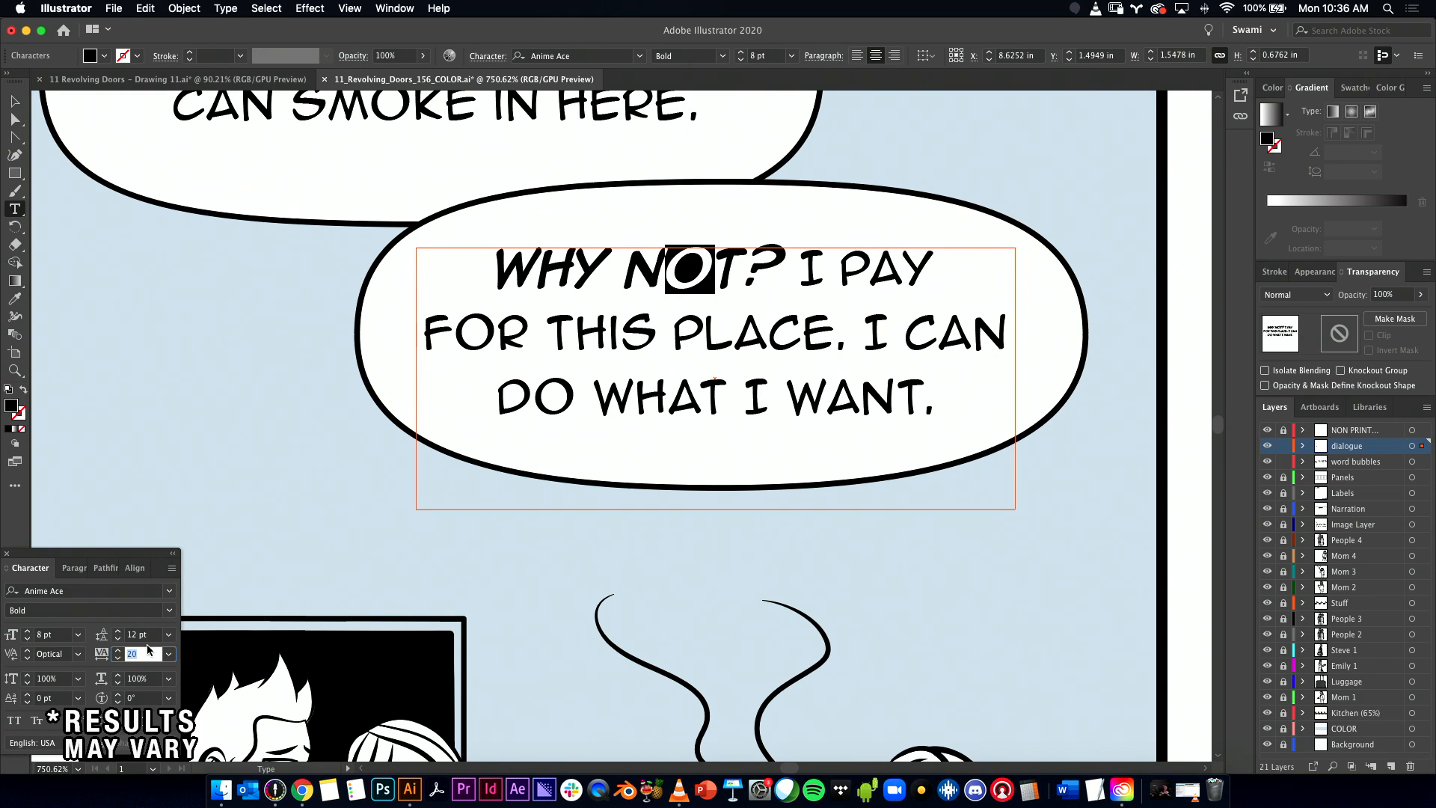
click(724, 268)
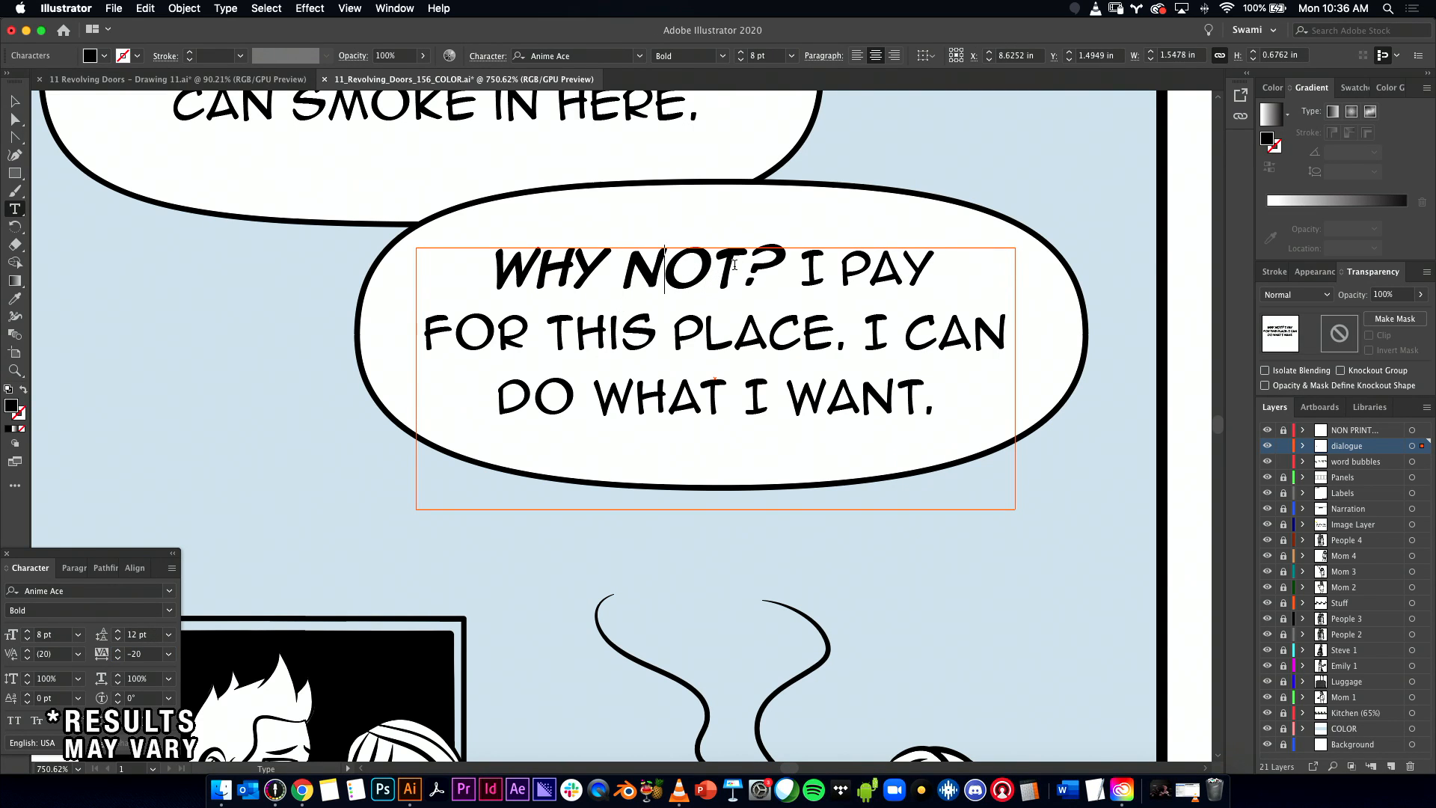
Step: Loosen the tracking of the letter "H" in the bold word "WHY" to 40
drag(576, 265, 536, 265)
click(146, 654)
key(Up)
key(Up)
key(Up)
key(Up)
key(Up)
key(Up)
click(506, 280)
click(15, 101)
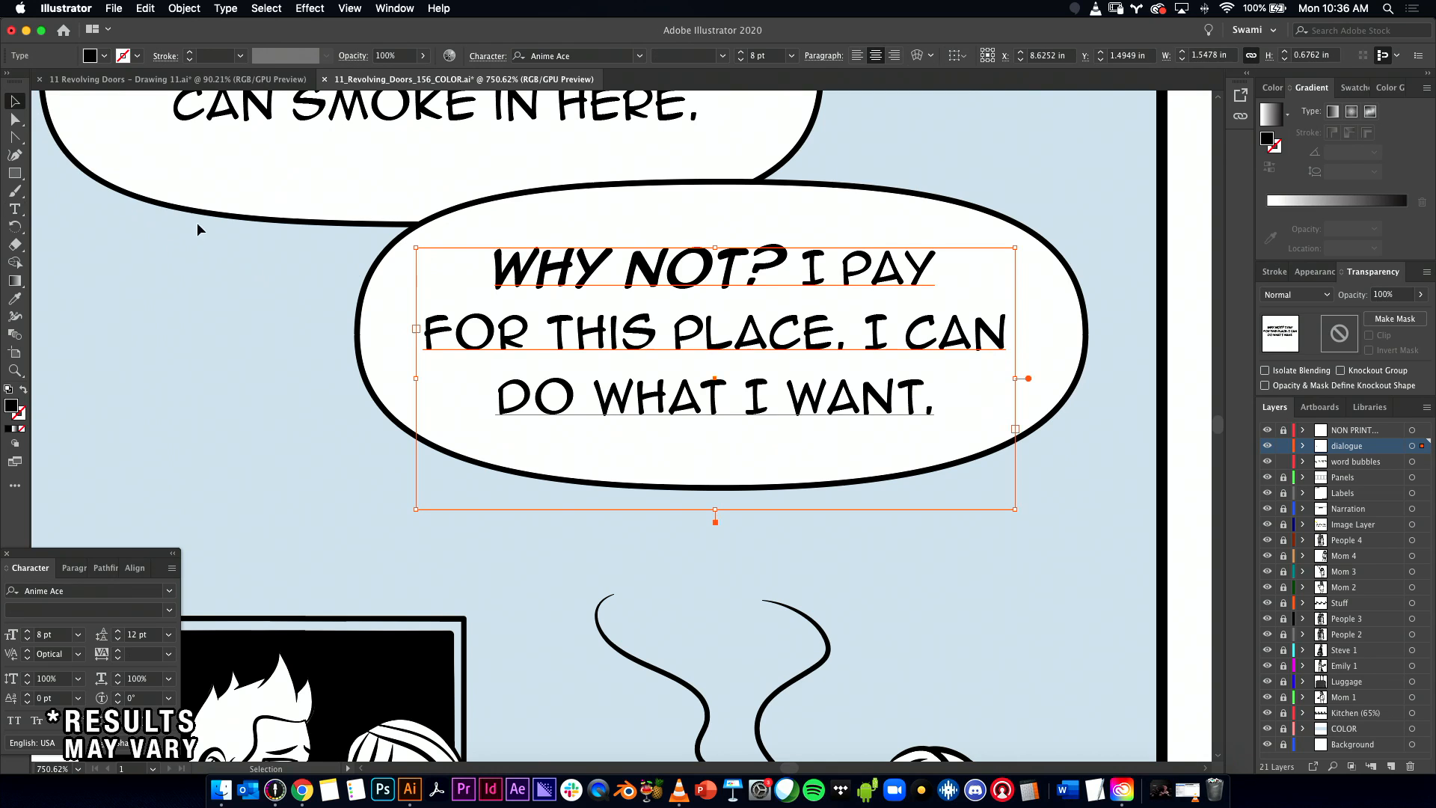
Step: Add a bold sample text box reading "ATTENTION" beside the first bubble in panel three
key(super+0)
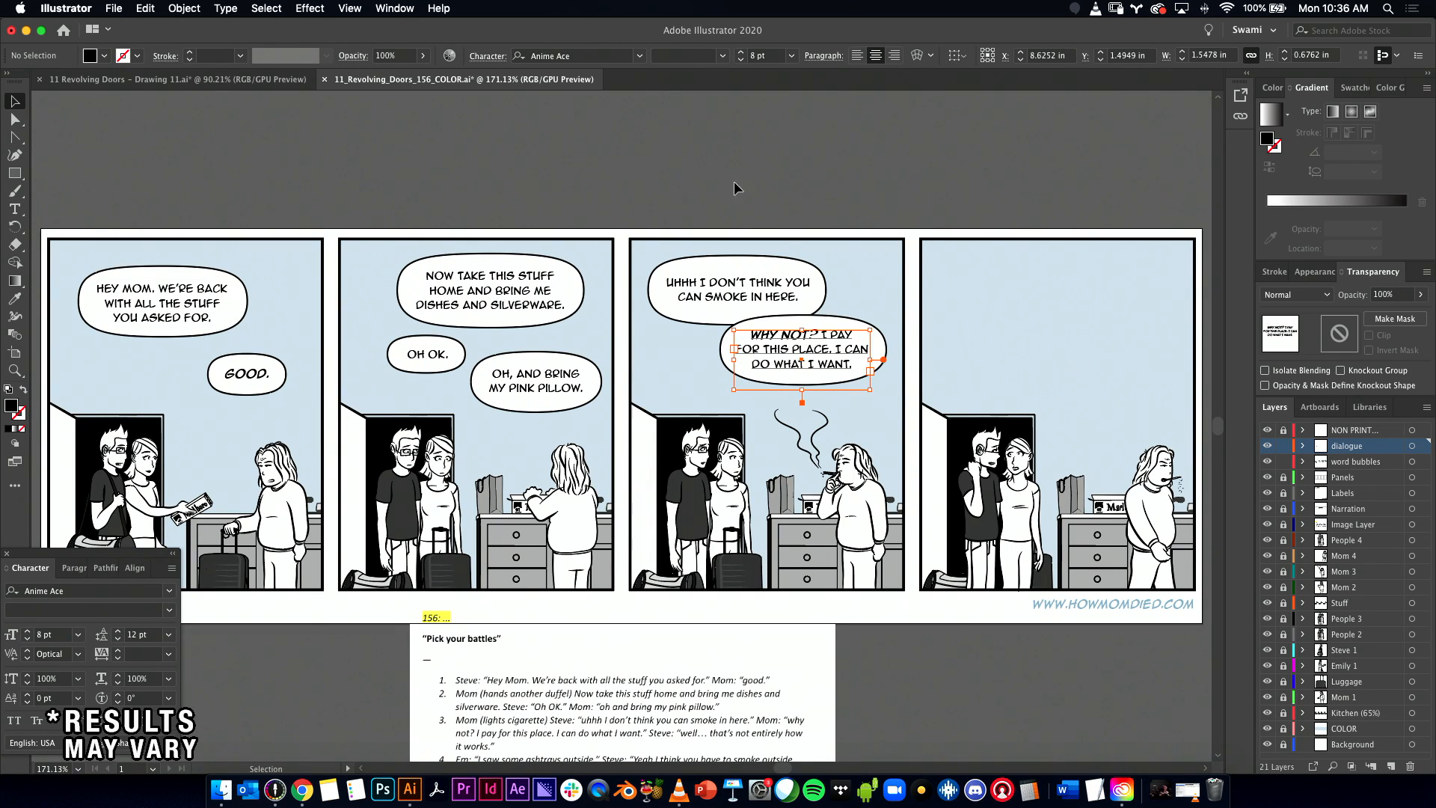
click(725, 185)
scroll(673, 224, right, 6)
scroll(673, 224, down, 2)
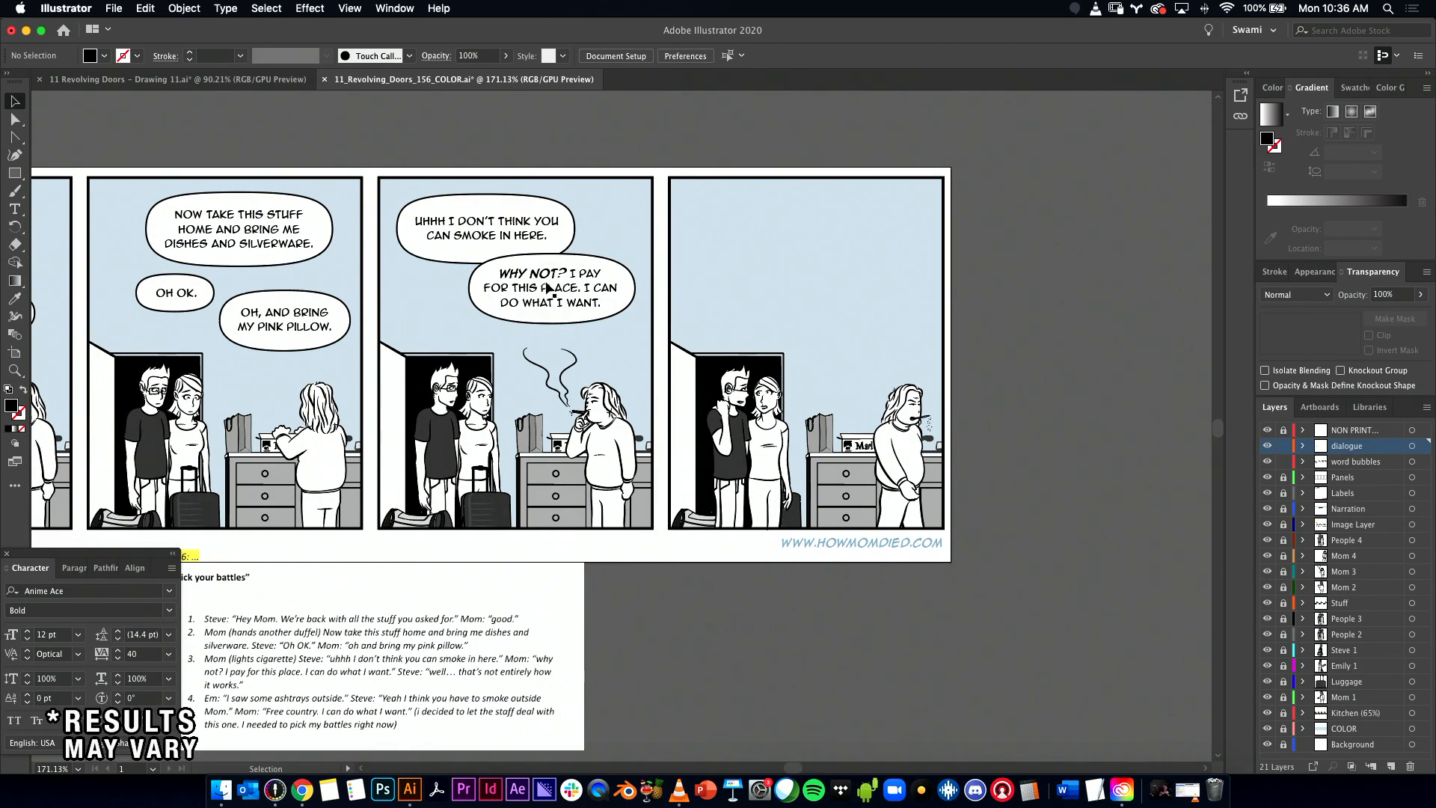
drag(597, 243, 783, 300)
key(t)
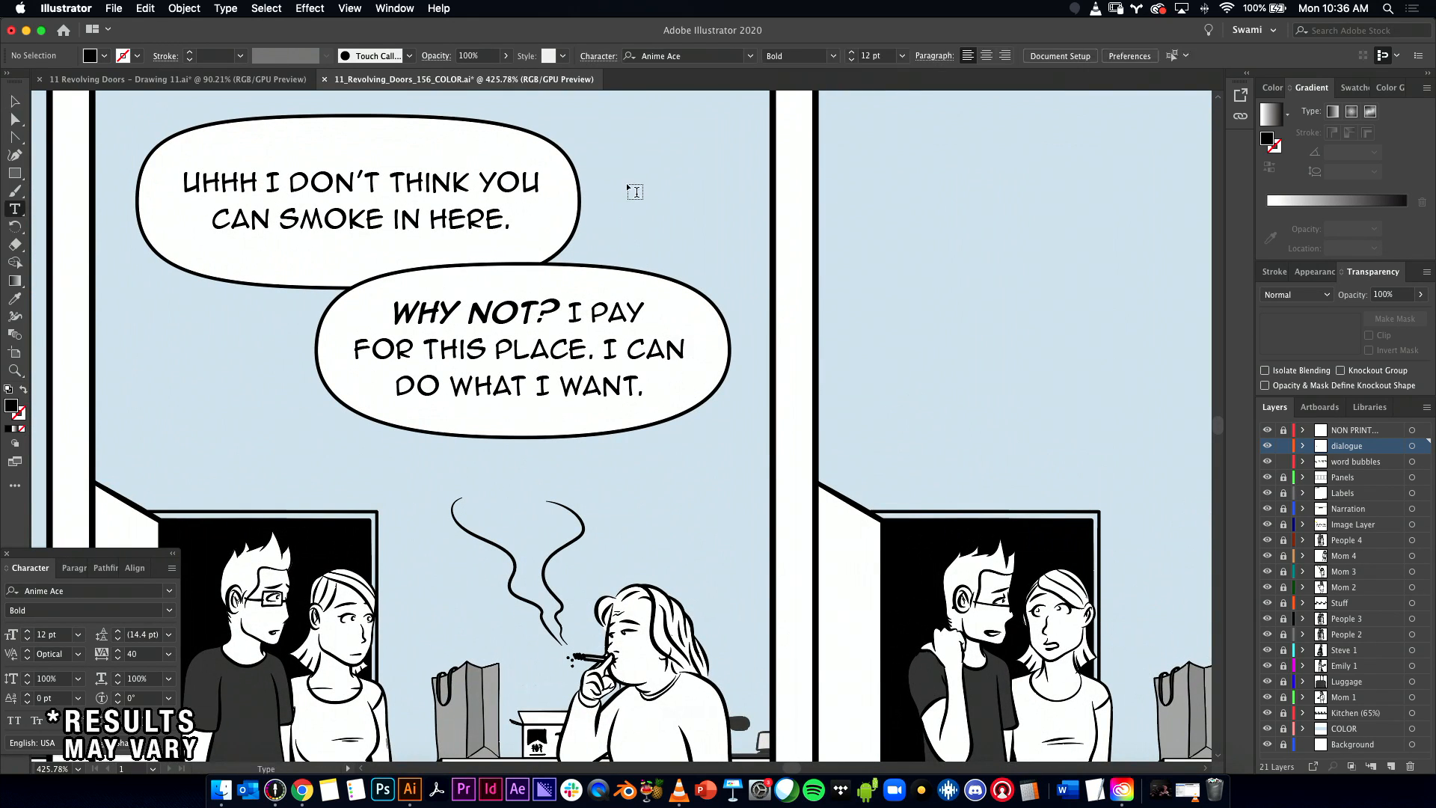
drag(622, 147, 799, 237)
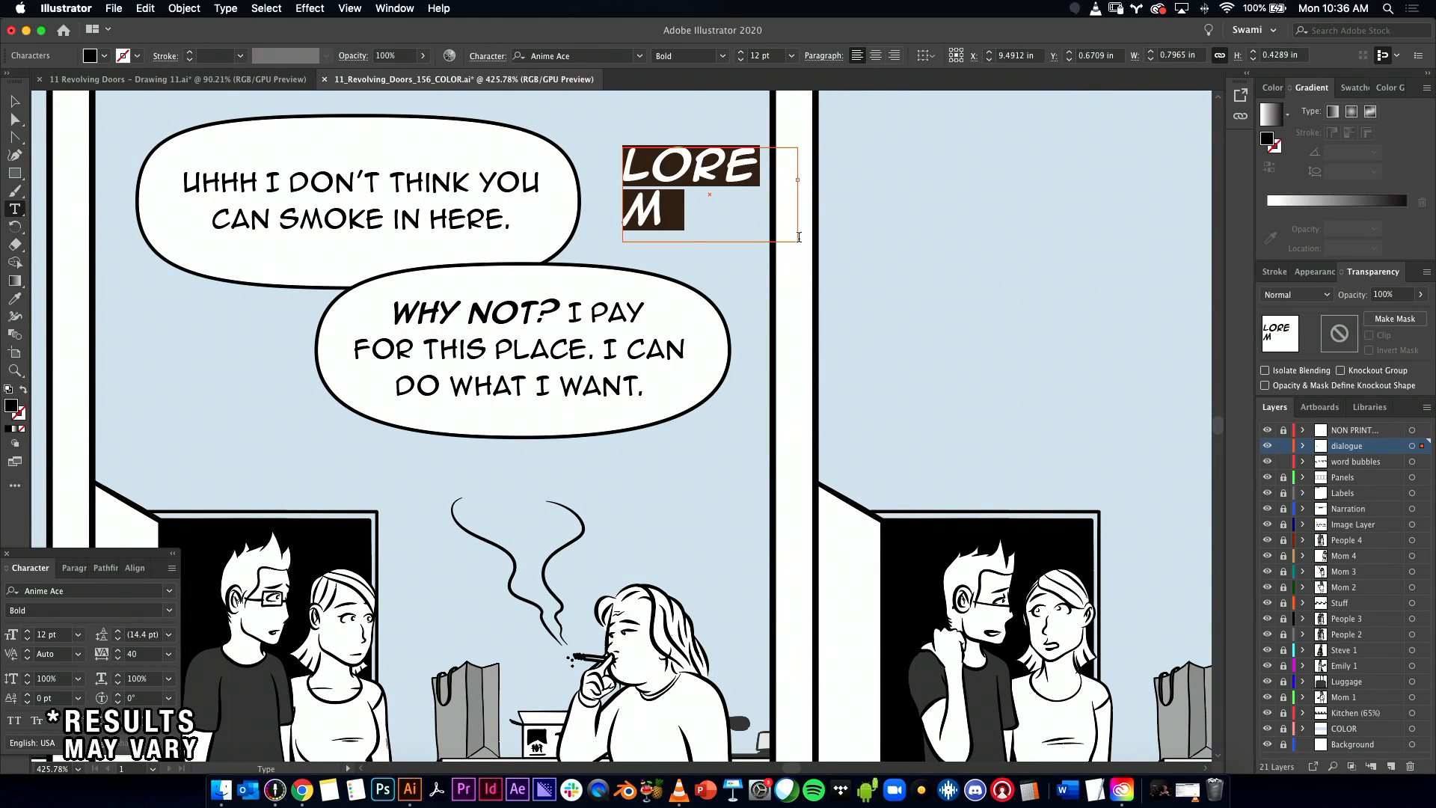
text(AT-TEN-)
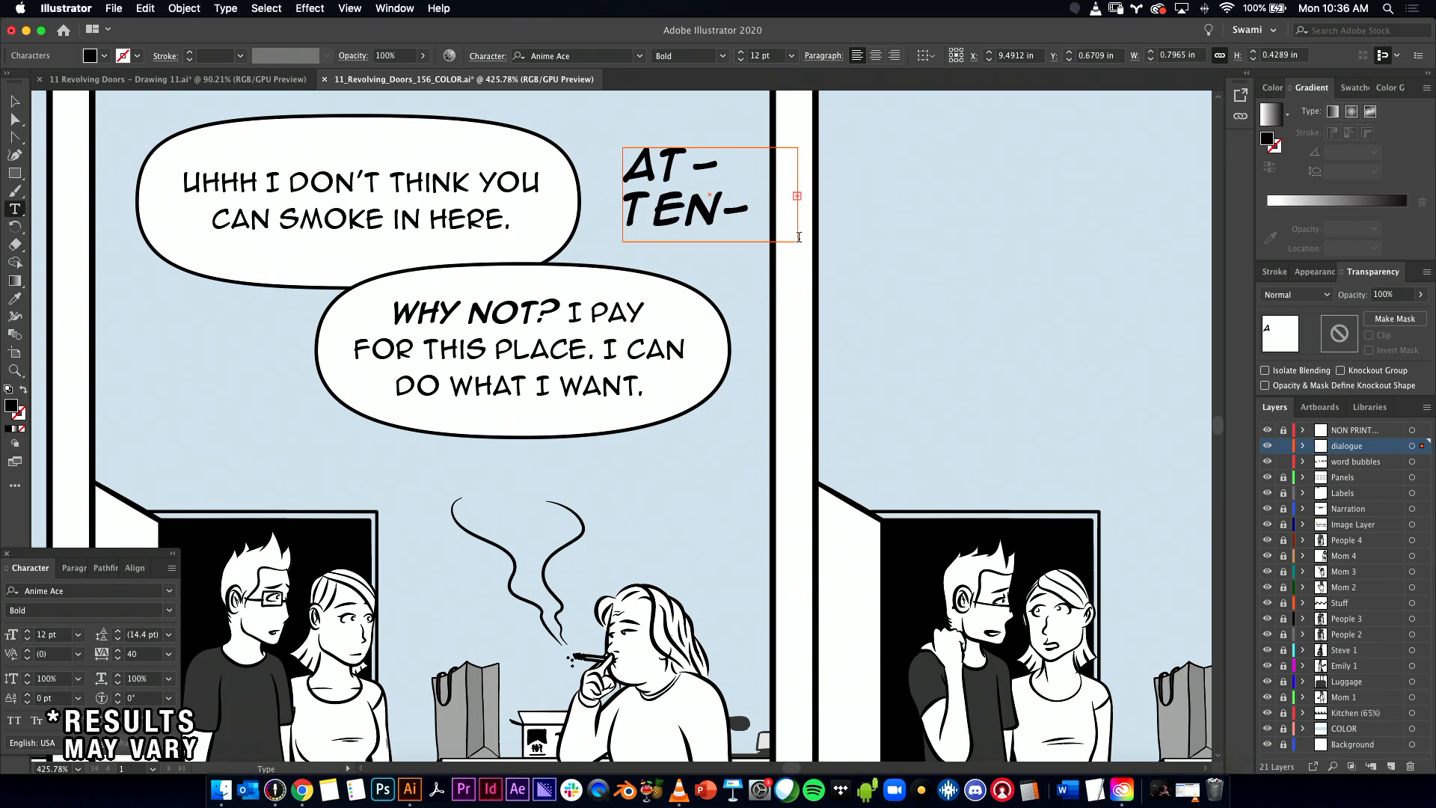
Step: Widen the "ATTENTION" text box so the word fits on one line, and place it above the panel three doorway
key(ctrl+a)
click(16, 102)
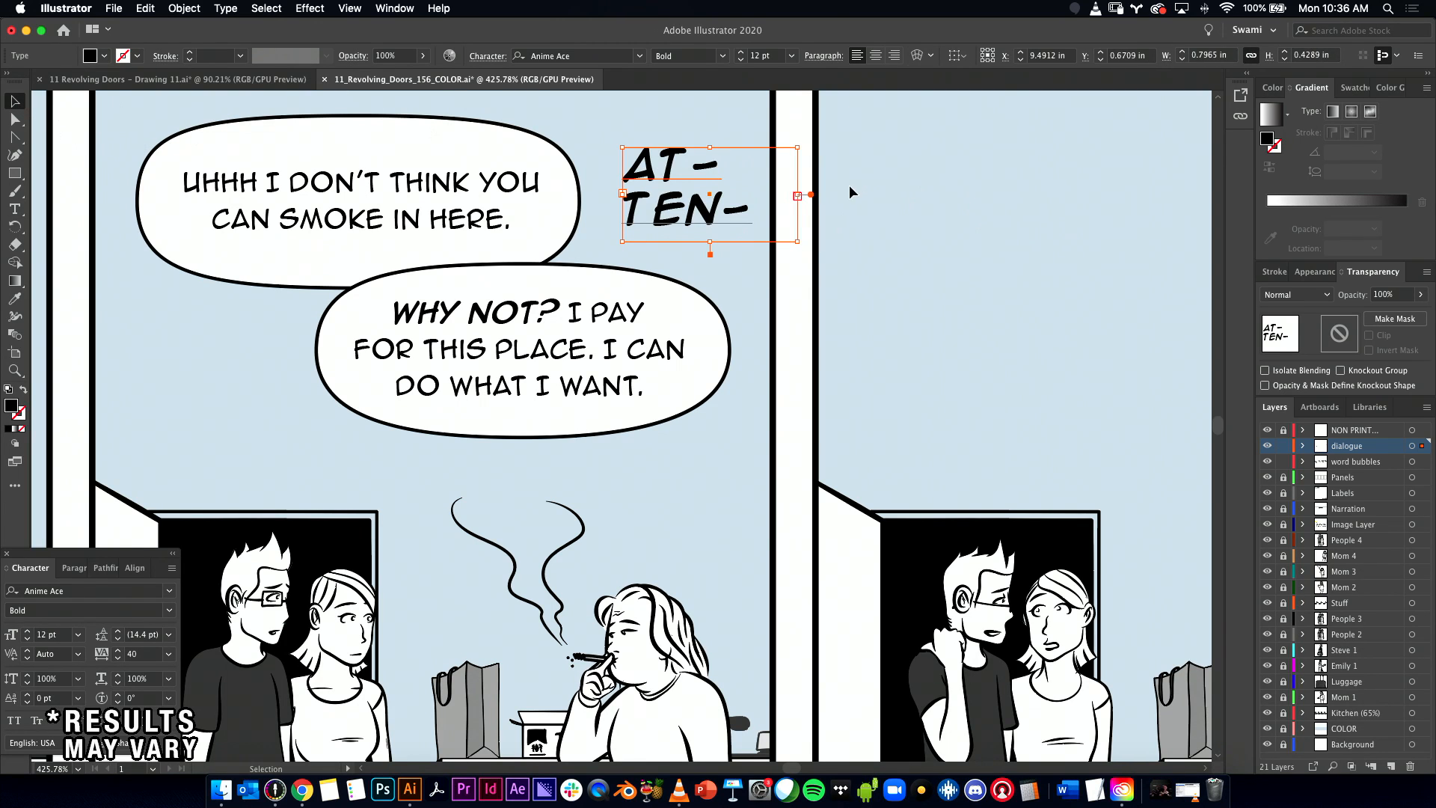
drag(798, 196, 1136, 195)
click(730, 214)
drag(698, 175, 675, 234)
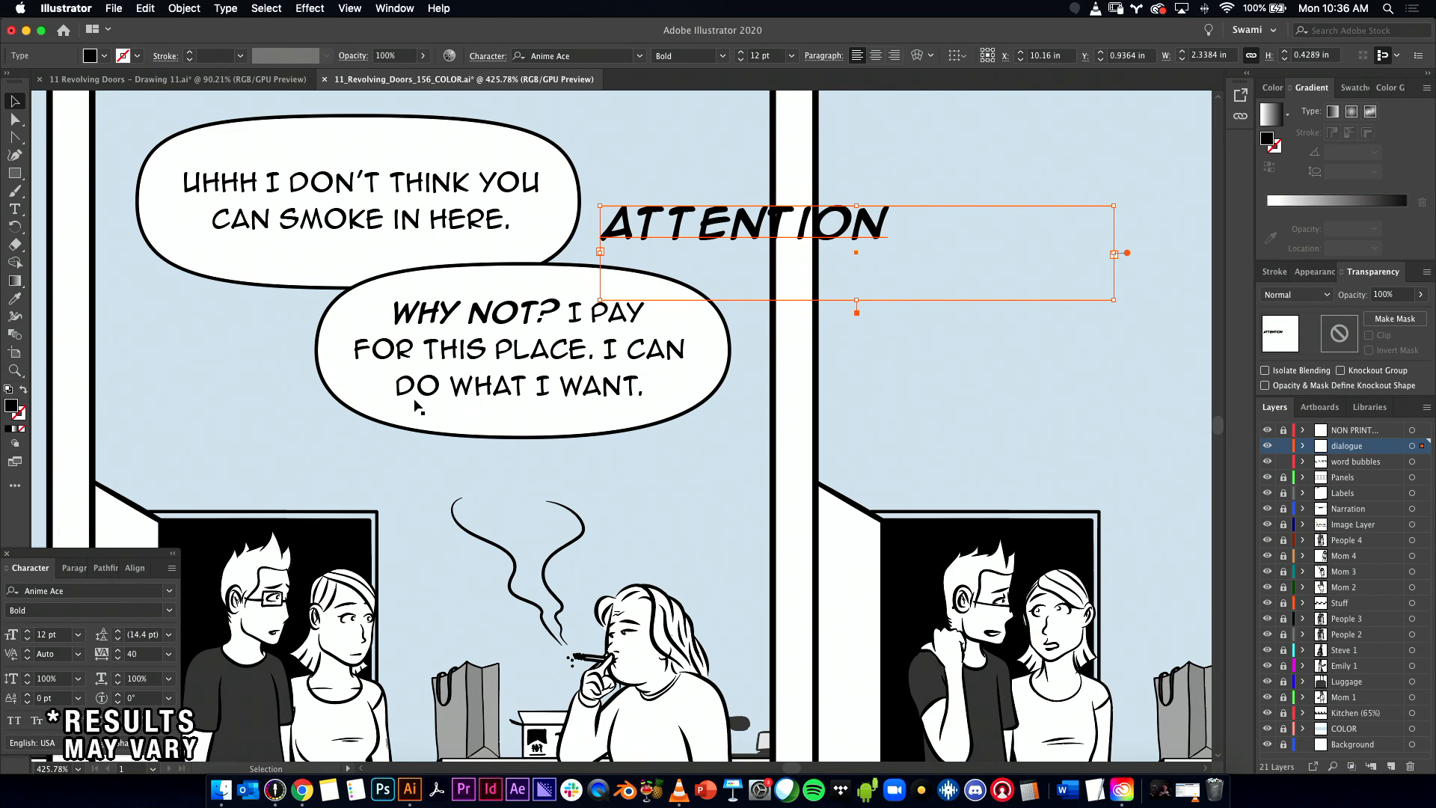
drag(731, 229, 251, 469)
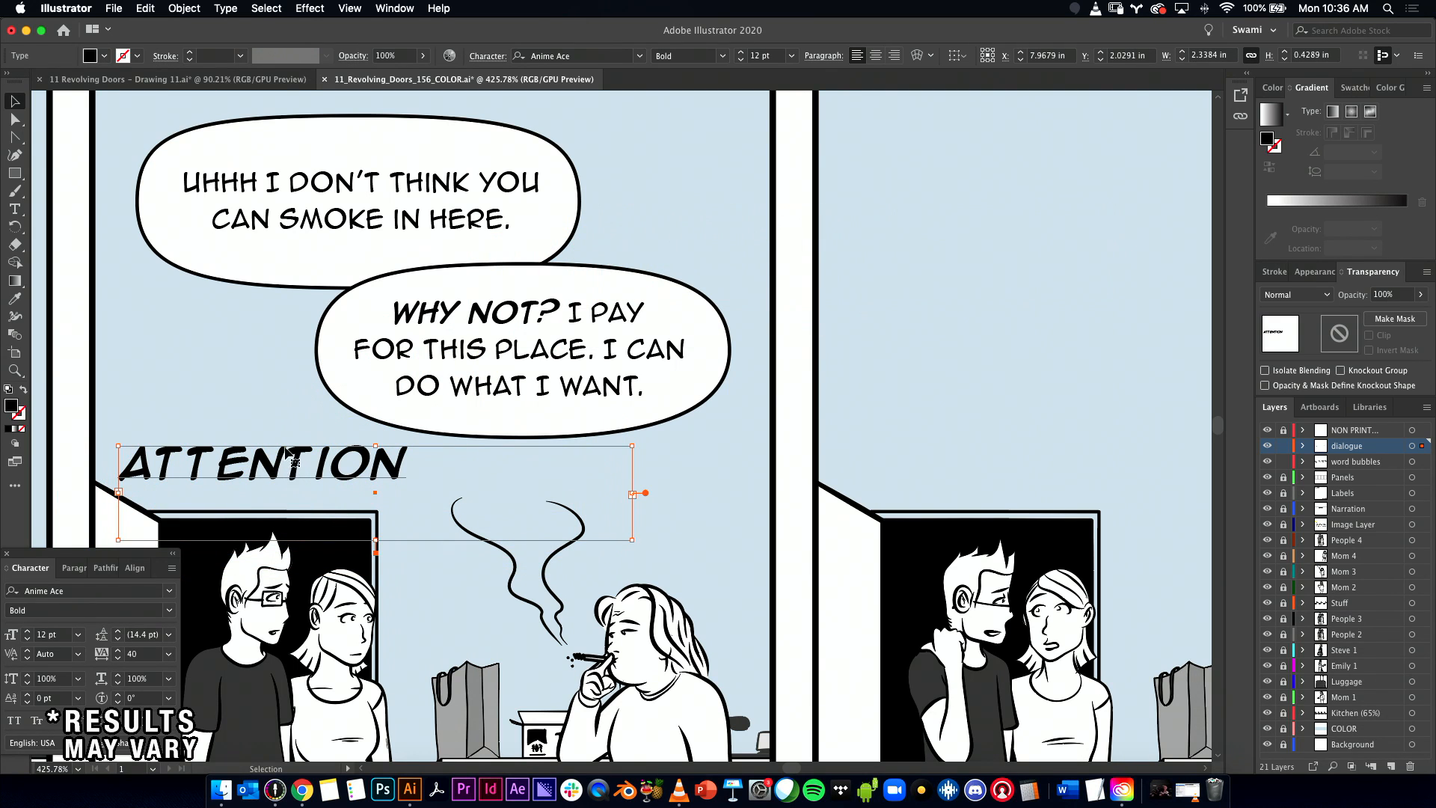
Step: Keep the sample word in Anime Ace Bold and set the tracking of its first letter "N" to 60
click(168, 611)
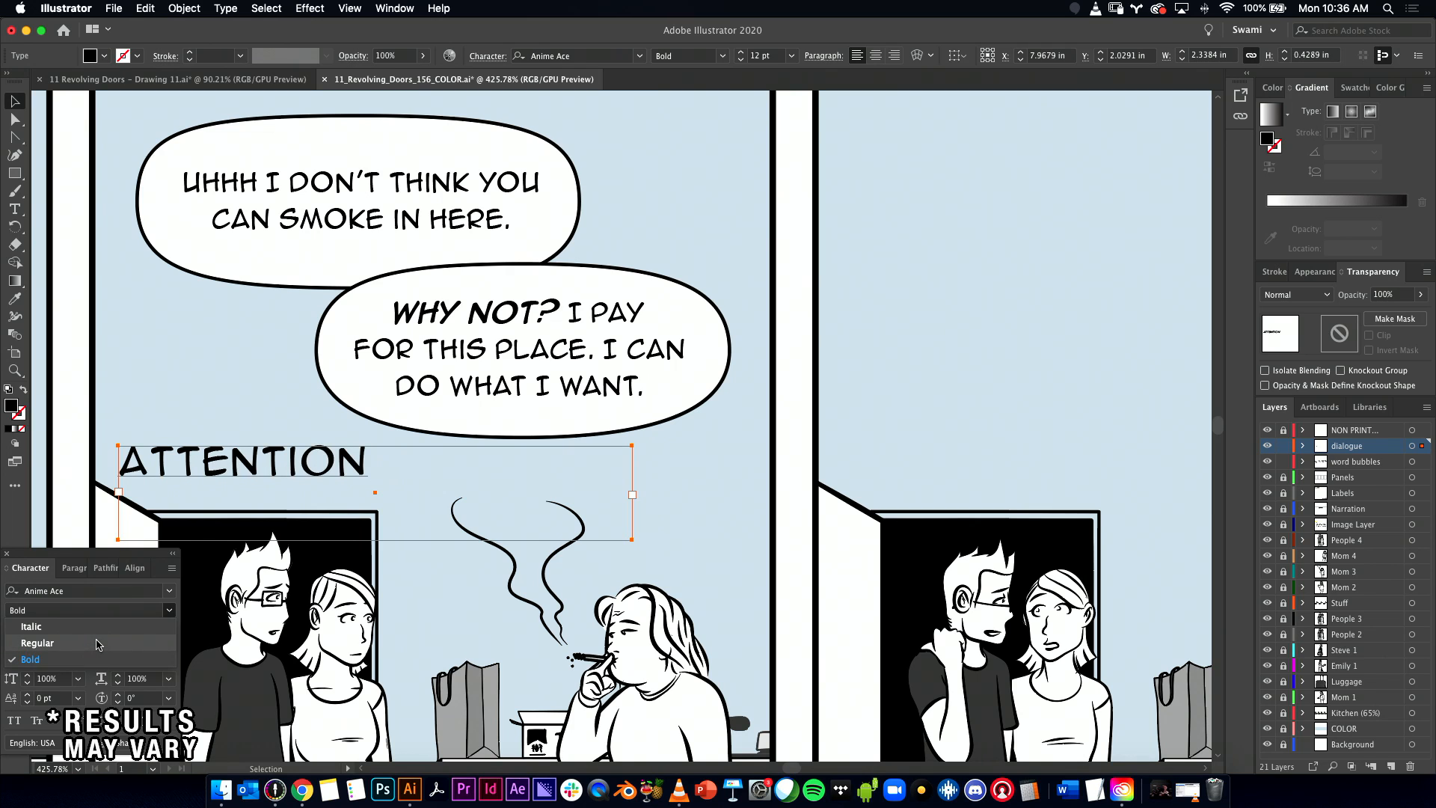
click(89, 657)
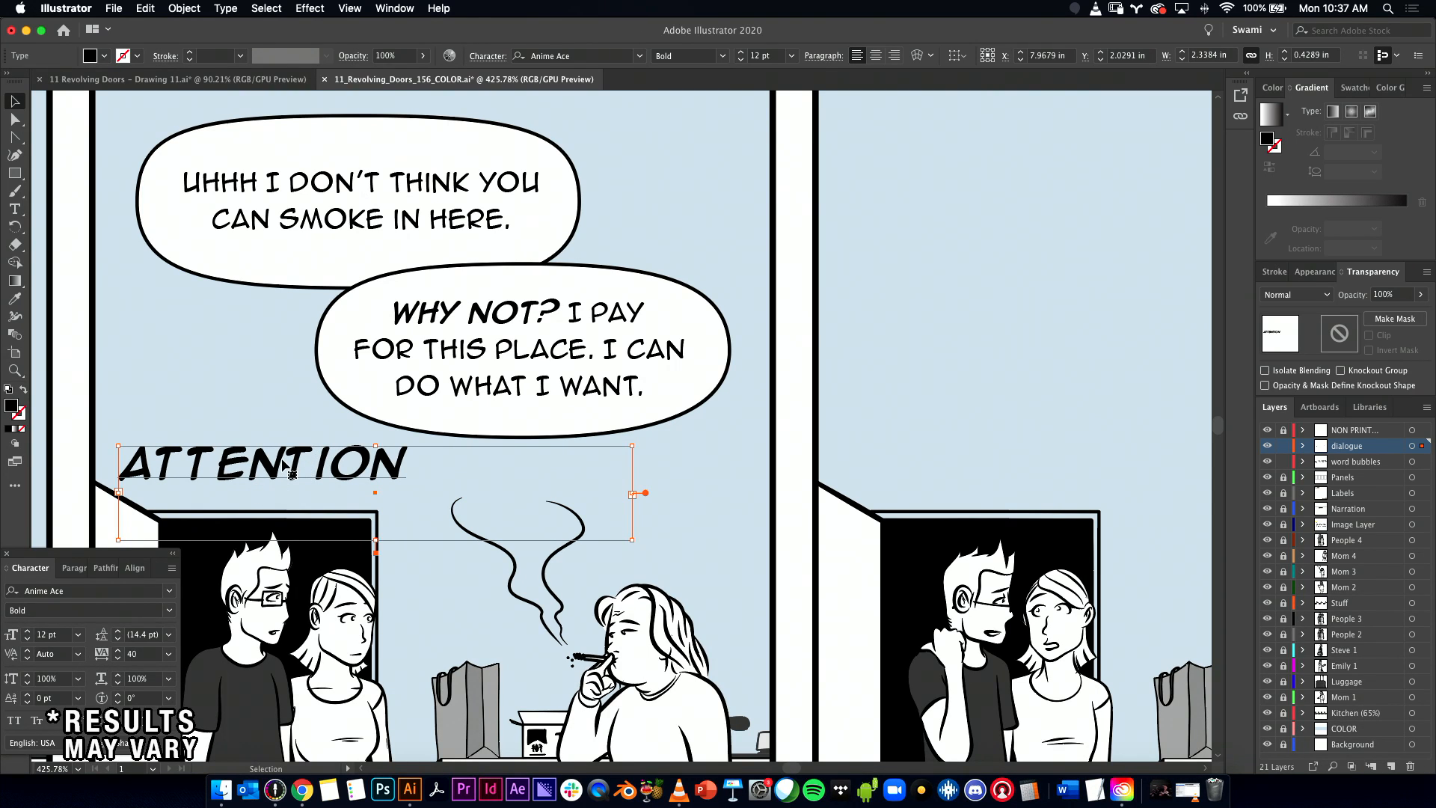
key(t)
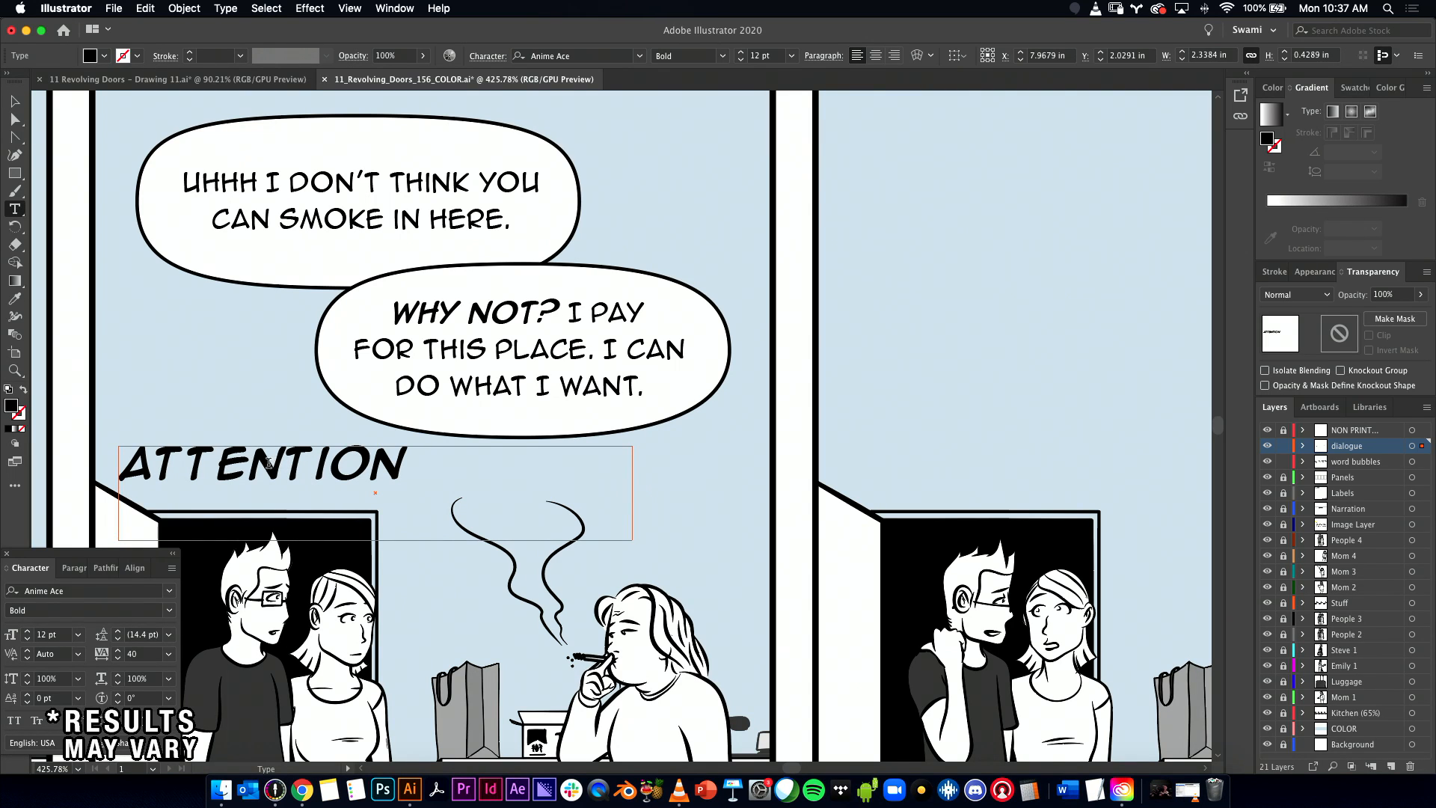
drag(286, 465, 251, 468)
click(142, 654)
key(Up)
key(Up)
key(Up)
key(Up)
key(Up)
key(Up)
key(Up)
key(Up)
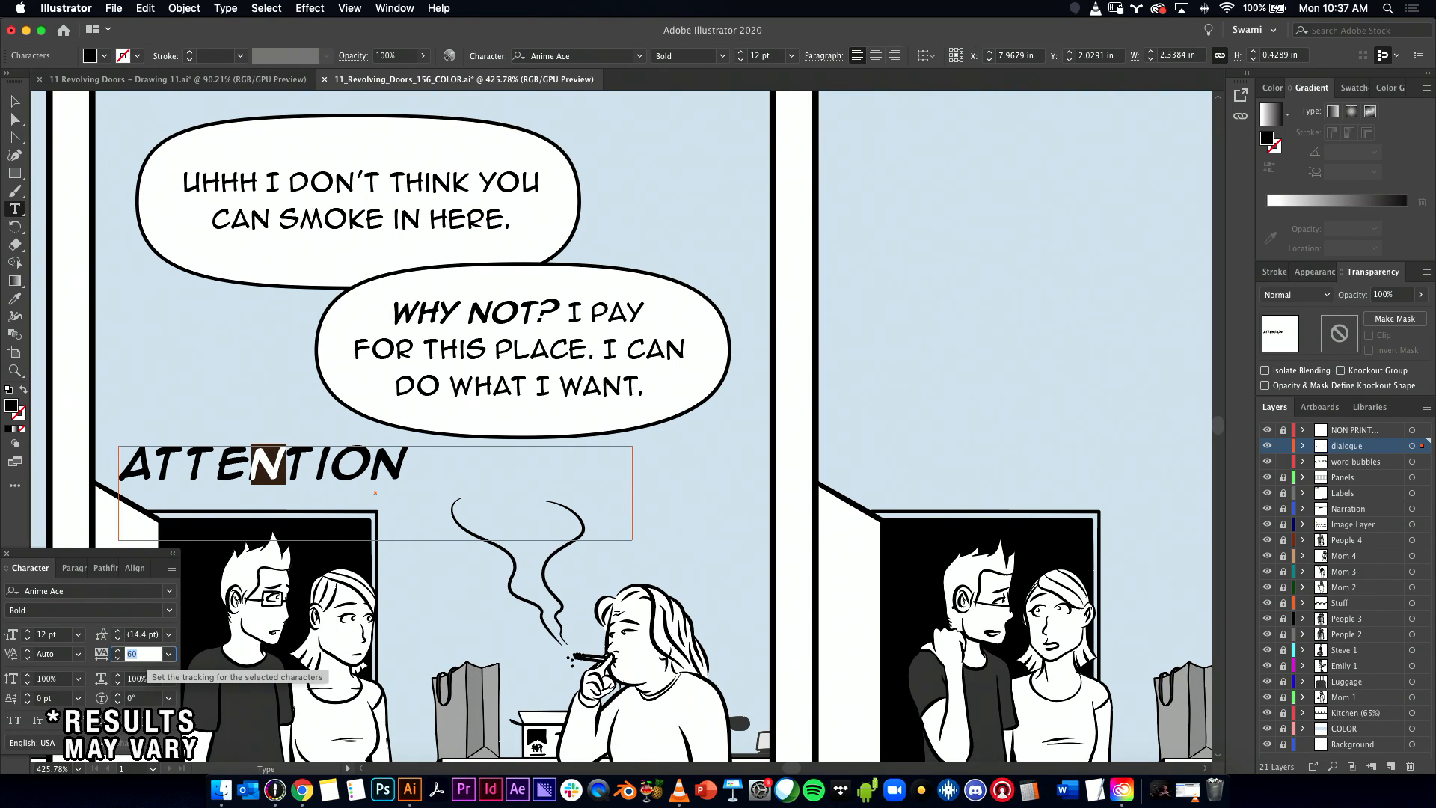
Step: Set the tracking of the last "T" in "ATTENTION" to -80, and delete the sample text box
click(288, 457)
key(shift+Right)
double_click(144, 653)
text(-80)
key(Return)
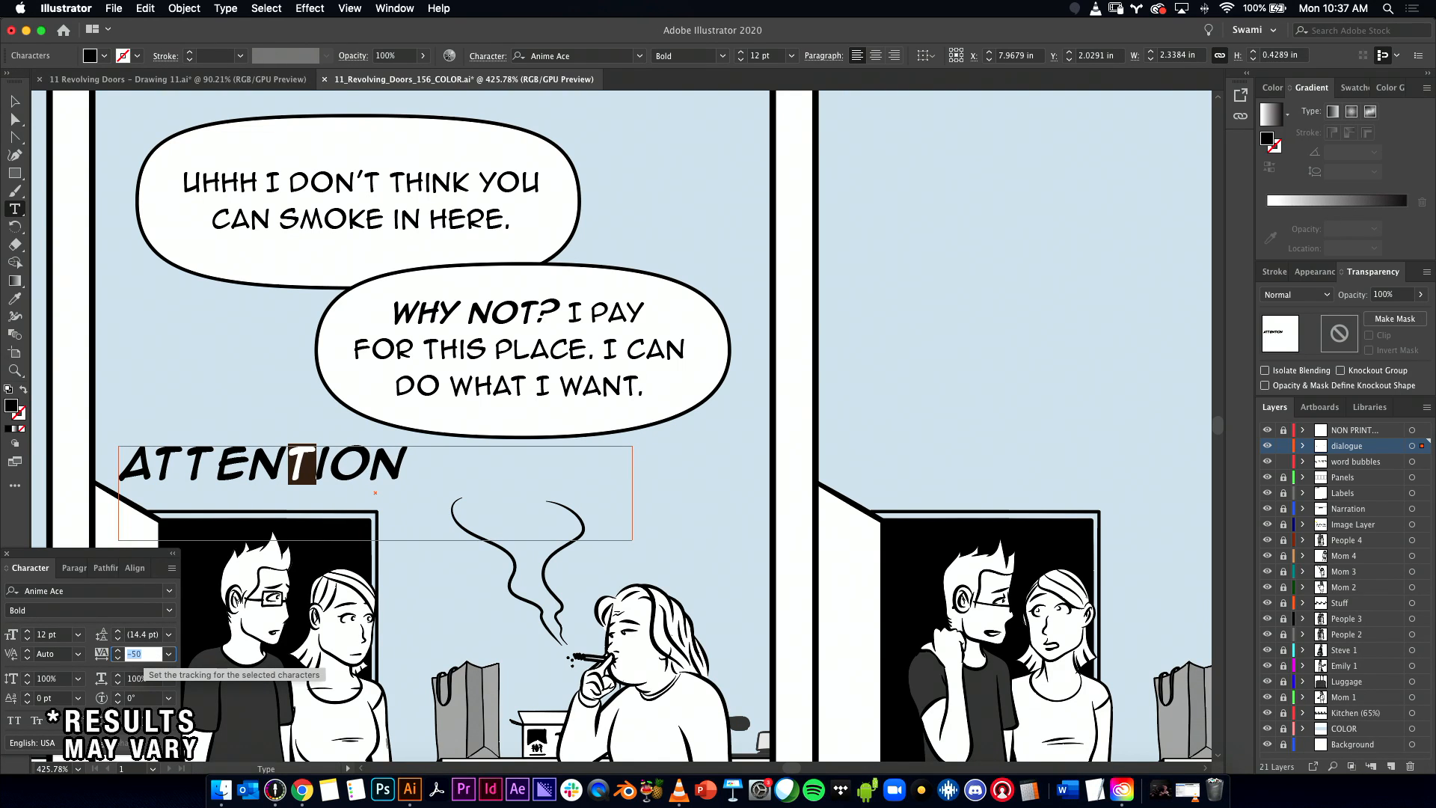
click(15, 101)
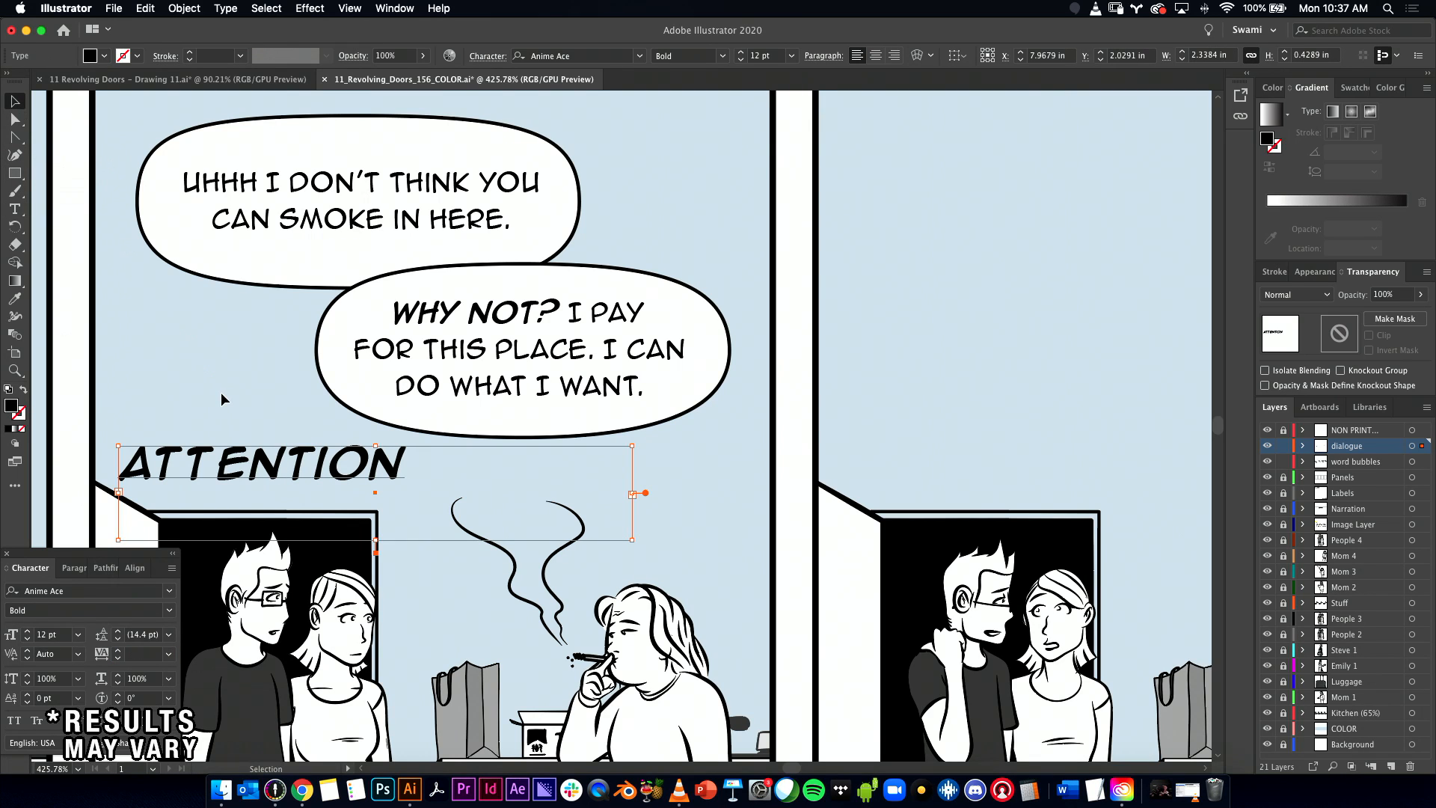
key(Delete)
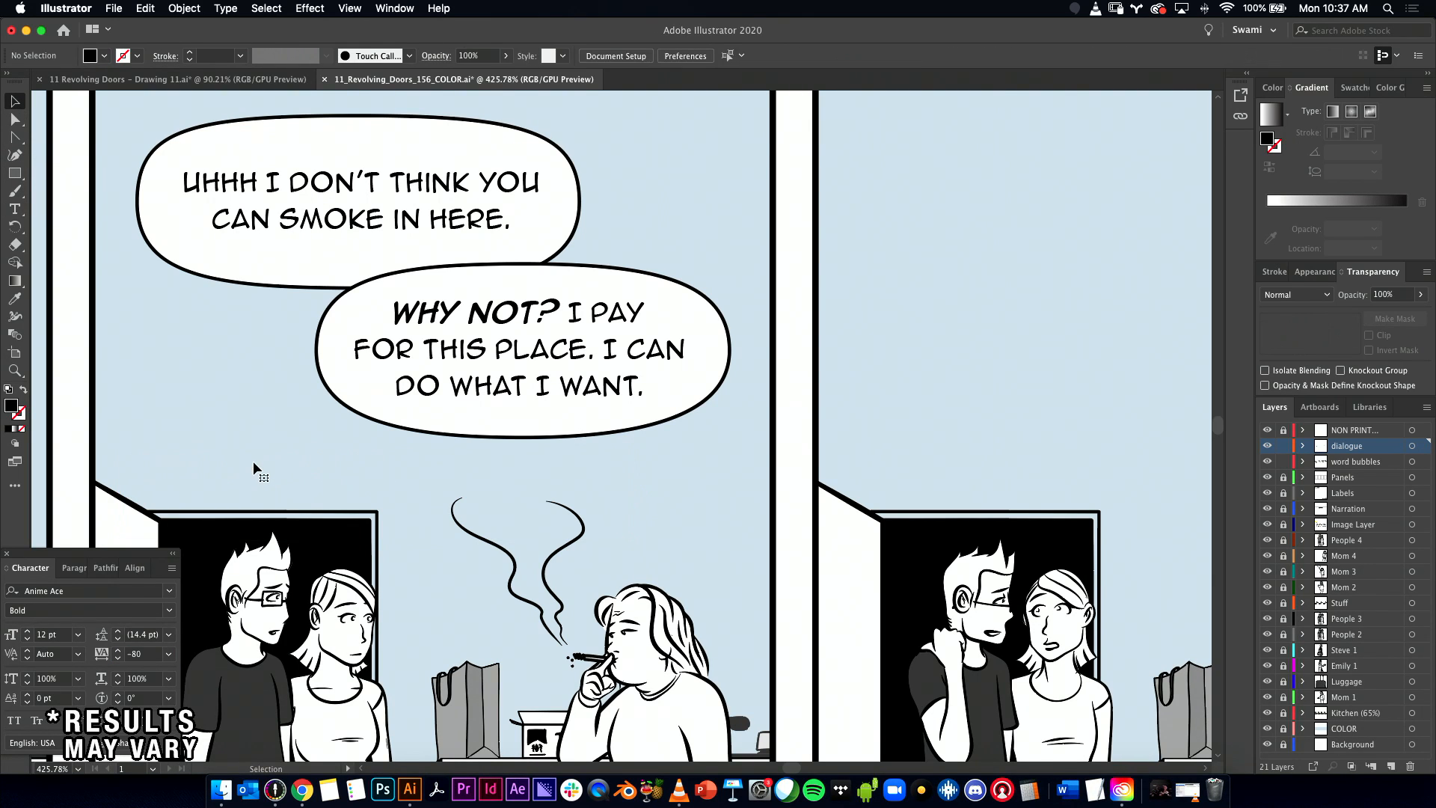
Step: Switch to the script in Chrome and copy the panel three line "Well… that's not entirely how it works."
click(752, 361)
drag(753, 362, 627, 316)
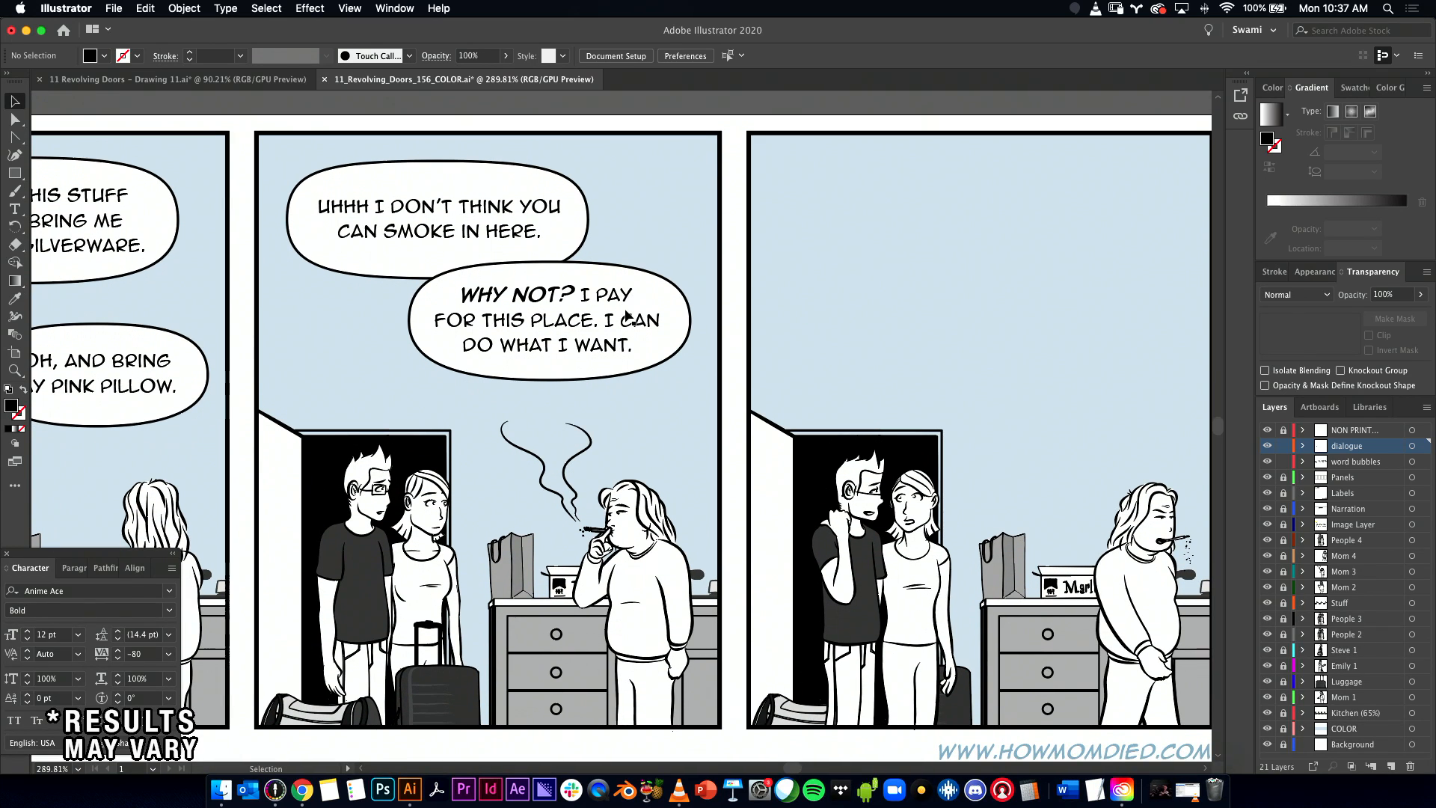
drag(743, 359, 722, 325)
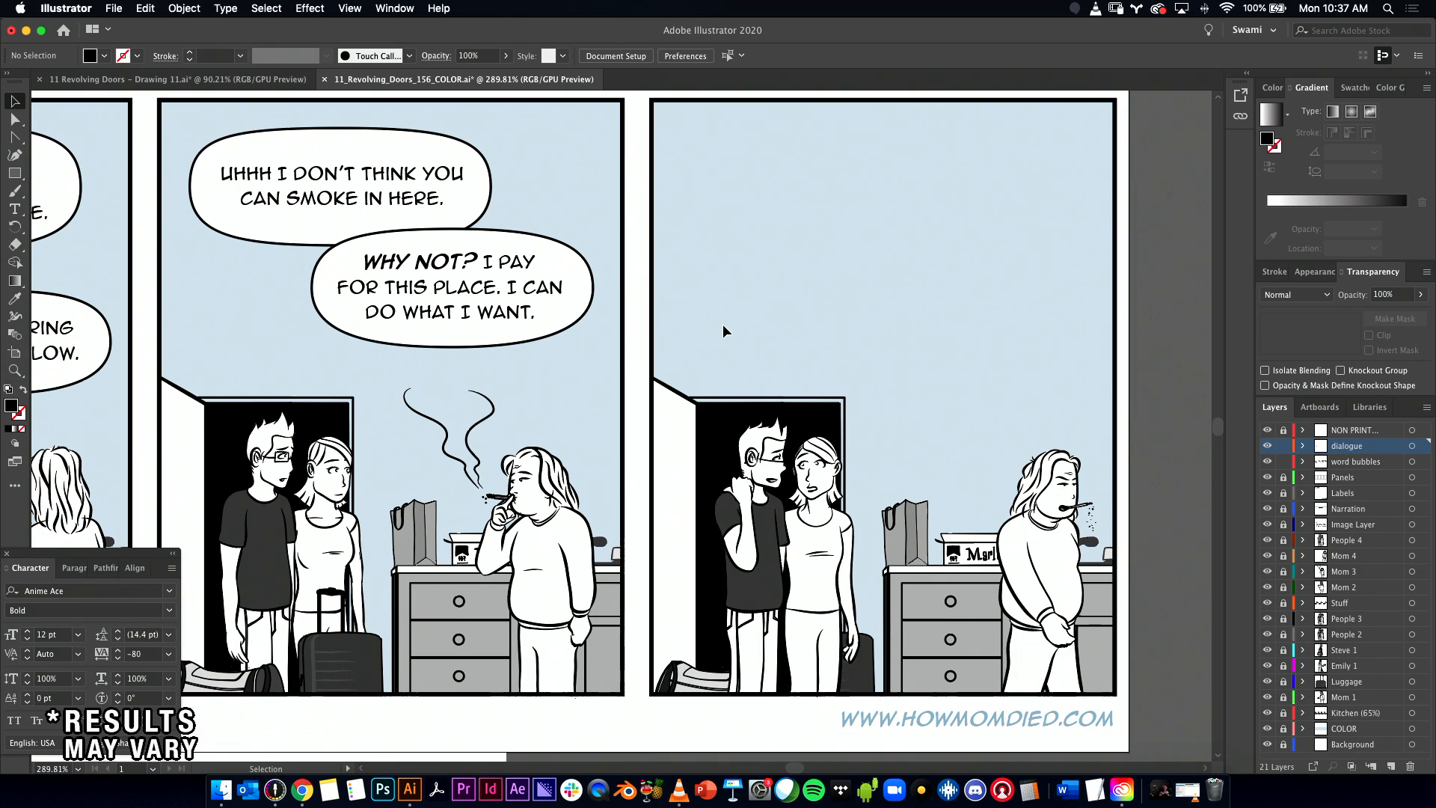
key(super+Tab)
drag(590, 404, 1045, 413)
key(super+c)
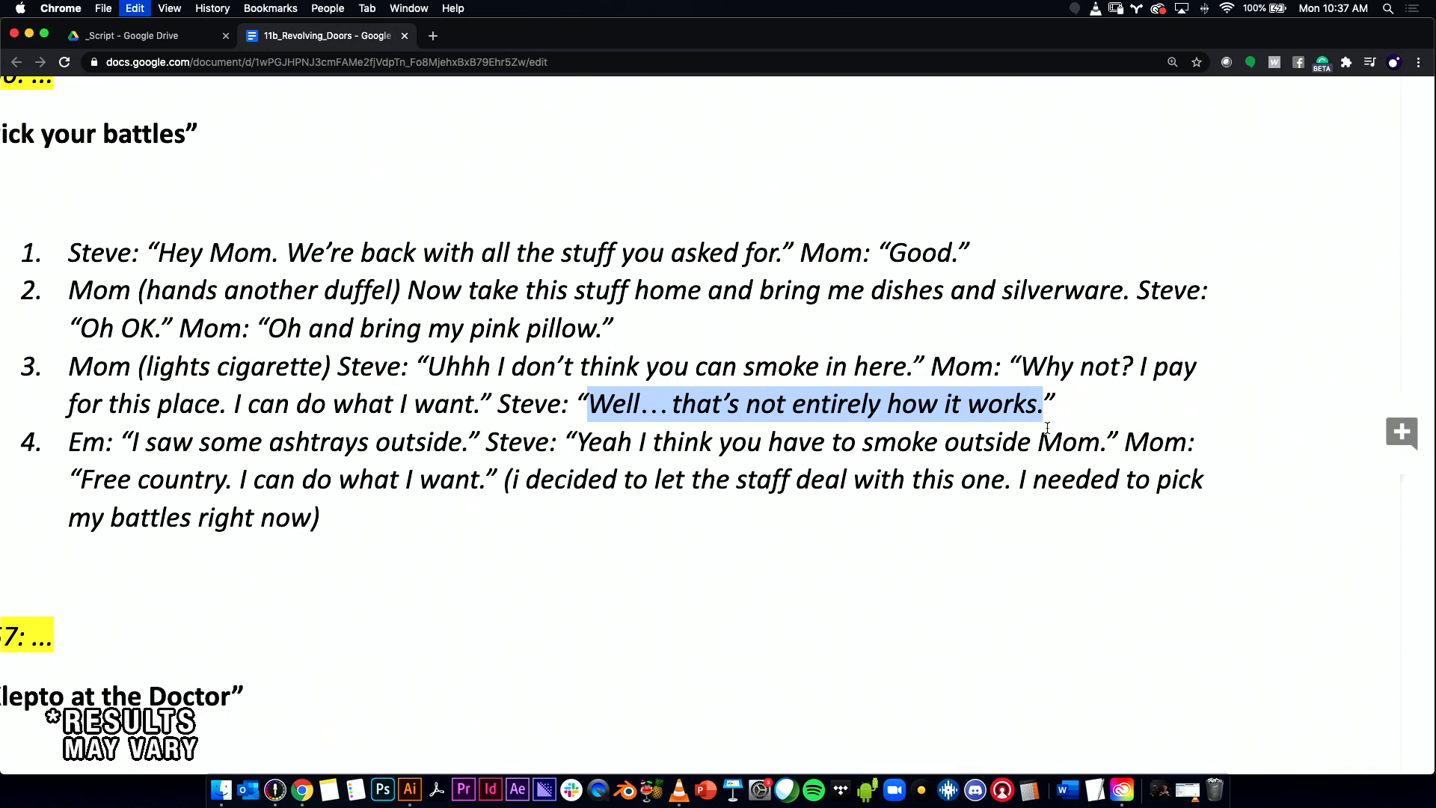
Step: Return to Illustrator and move both panel three bubbles with their text up, so the first bubble overlaps the panel's upper border
key(super+Tab)
drag(276, 318, 493, 415)
click(639, 226)
drag(706, 219, 702, 226)
drag(538, 410, 602, 247)
click(743, 235)
click(697, 350)
drag(697, 350, 707, 341)
Step: Duplicate the first bubble and its text below the "Why not?" bubble, and replace the copied text with "Well… that's not entirely how it works."
key(super+v)
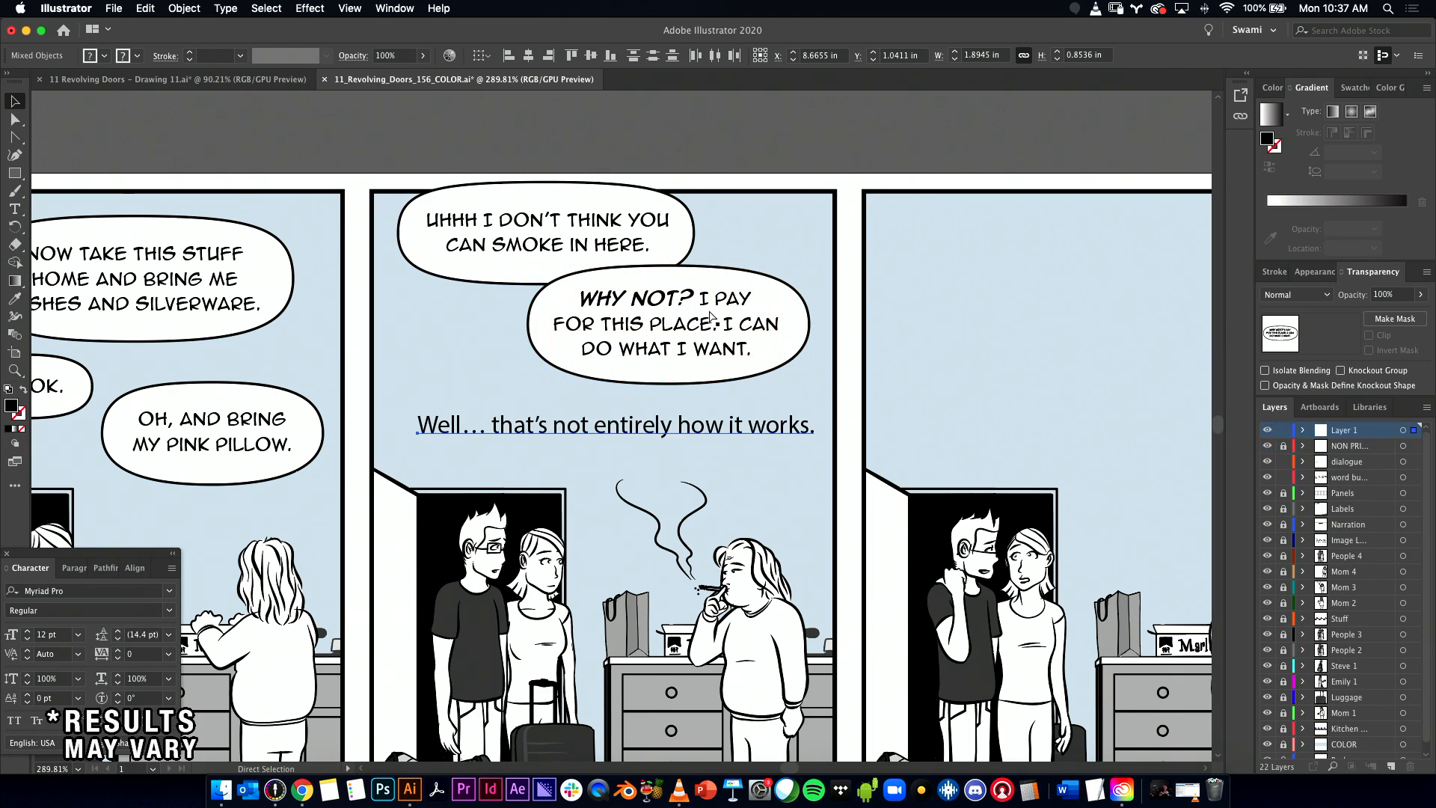
key(super+z)
drag(524, 243, 516, 419)
double_click(516, 421)
key(super+a)
key(super+v)
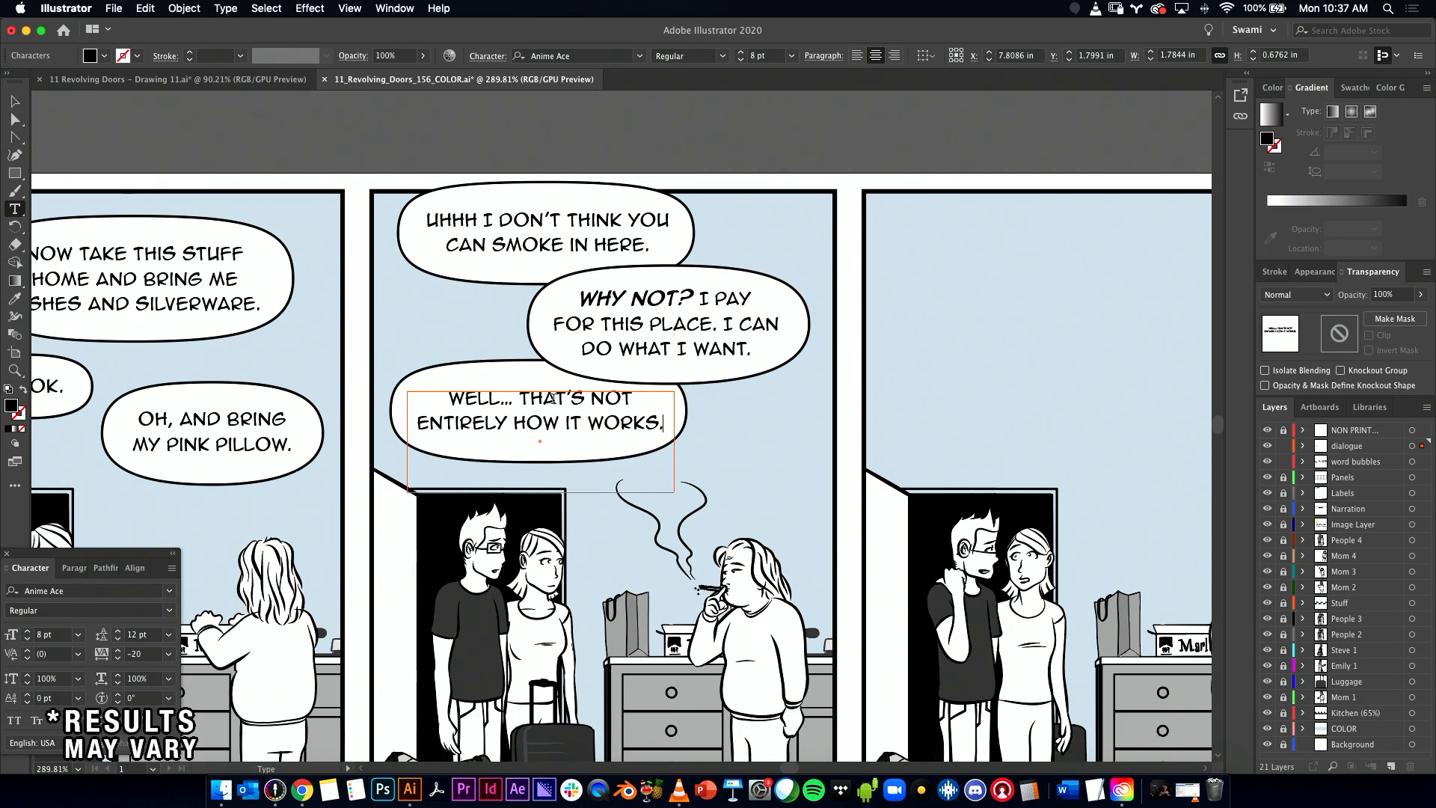
click(15, 101)
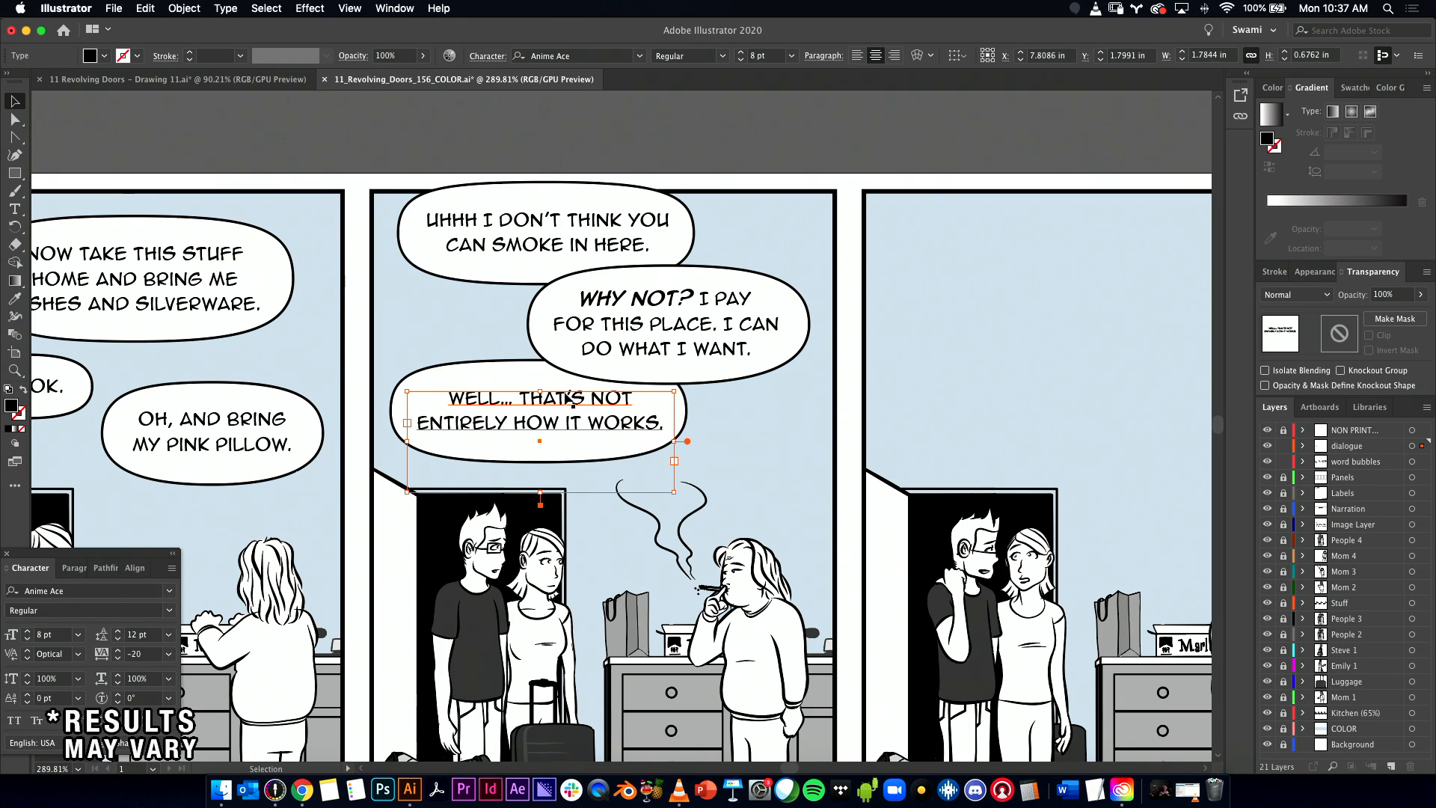
Step: Narrow the new text box to about 1.17 in for three lines, and resize its bubble to about 1.38 by 0.78 in
drag(674, 446, 590, 444)
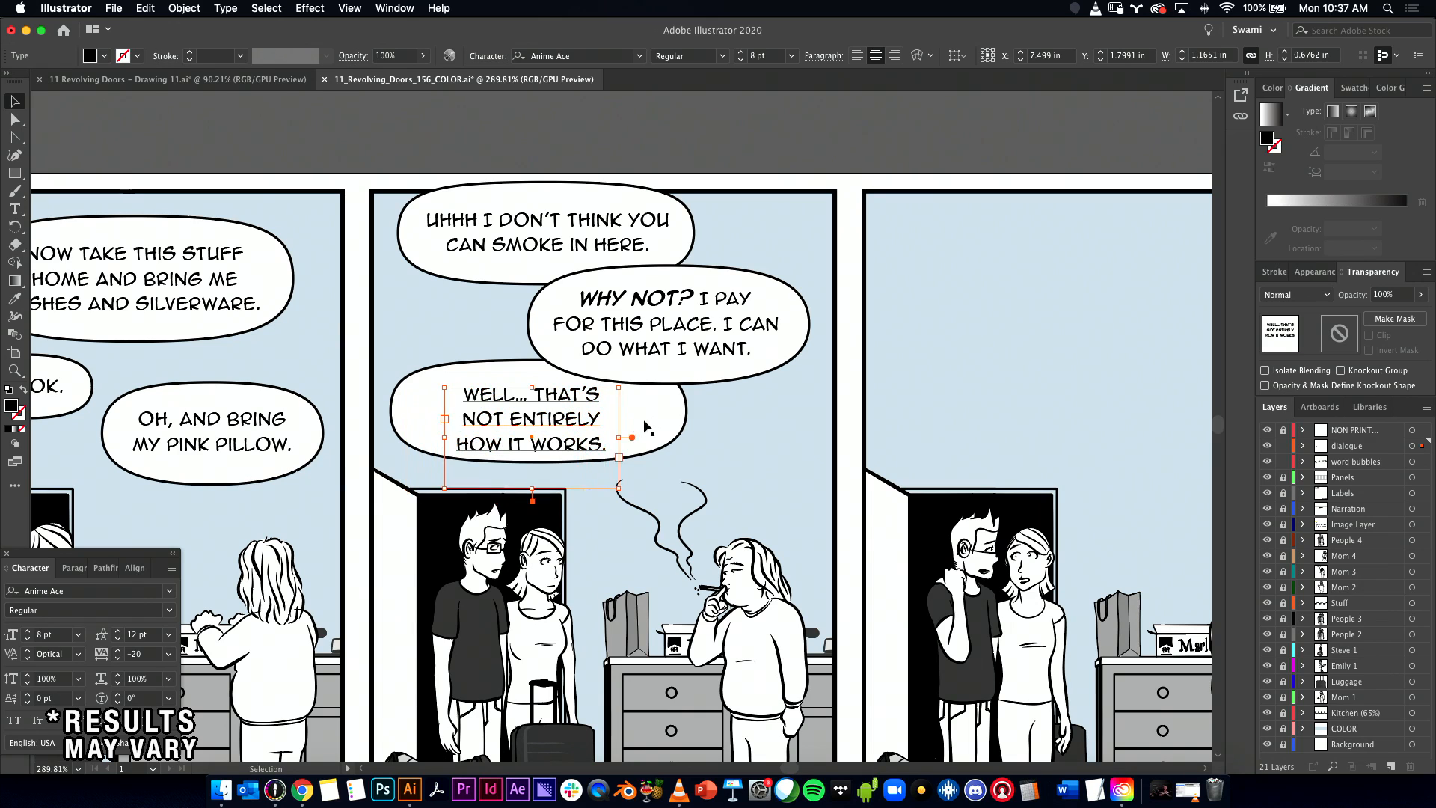
click(698, 413)
drag(687, 411, 648, 410)
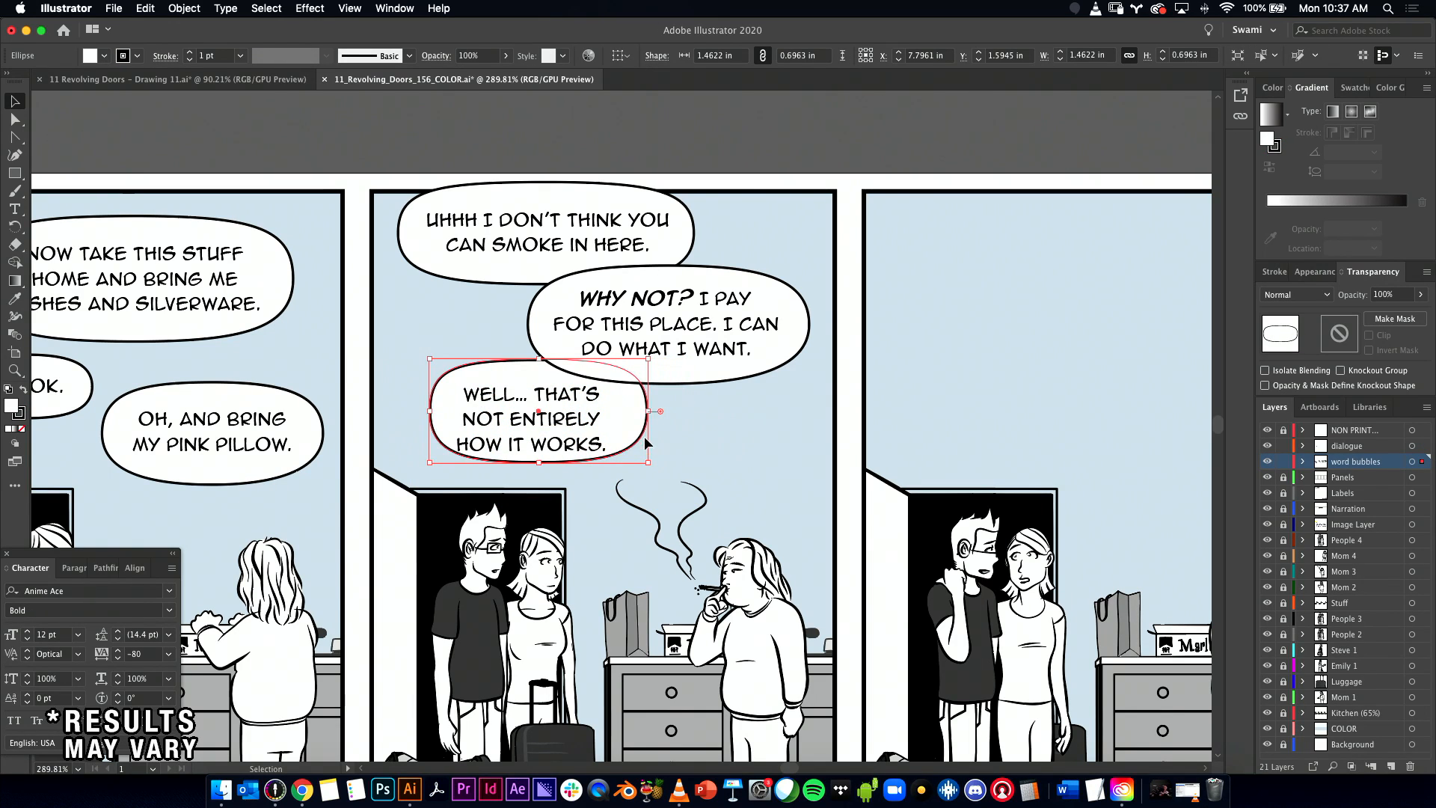
drag(649, 468, 636, 475)
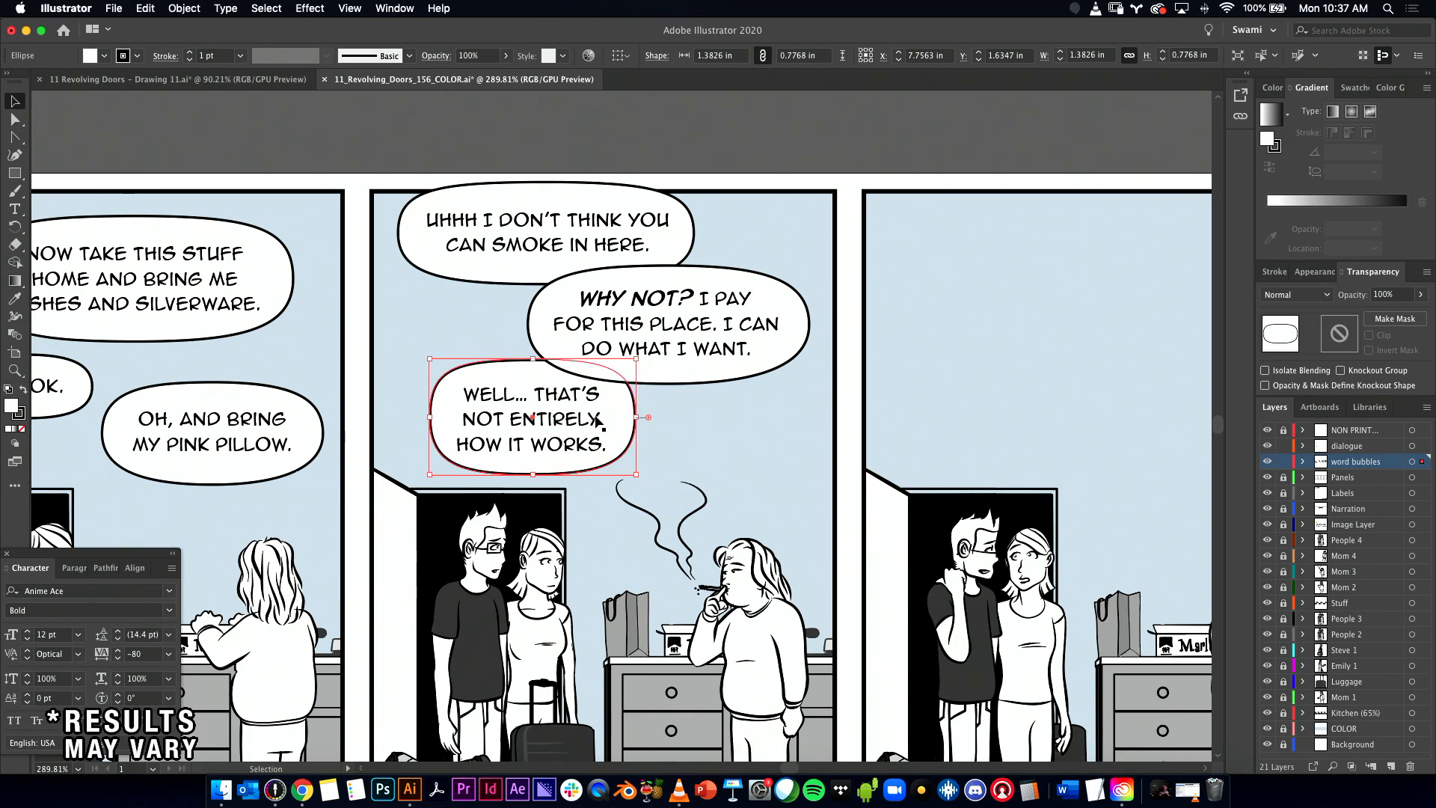
Step: Broaden the upper and lower curves of the "Well…" bubble with its anchor handles, and nudge the text inside it
key(a)
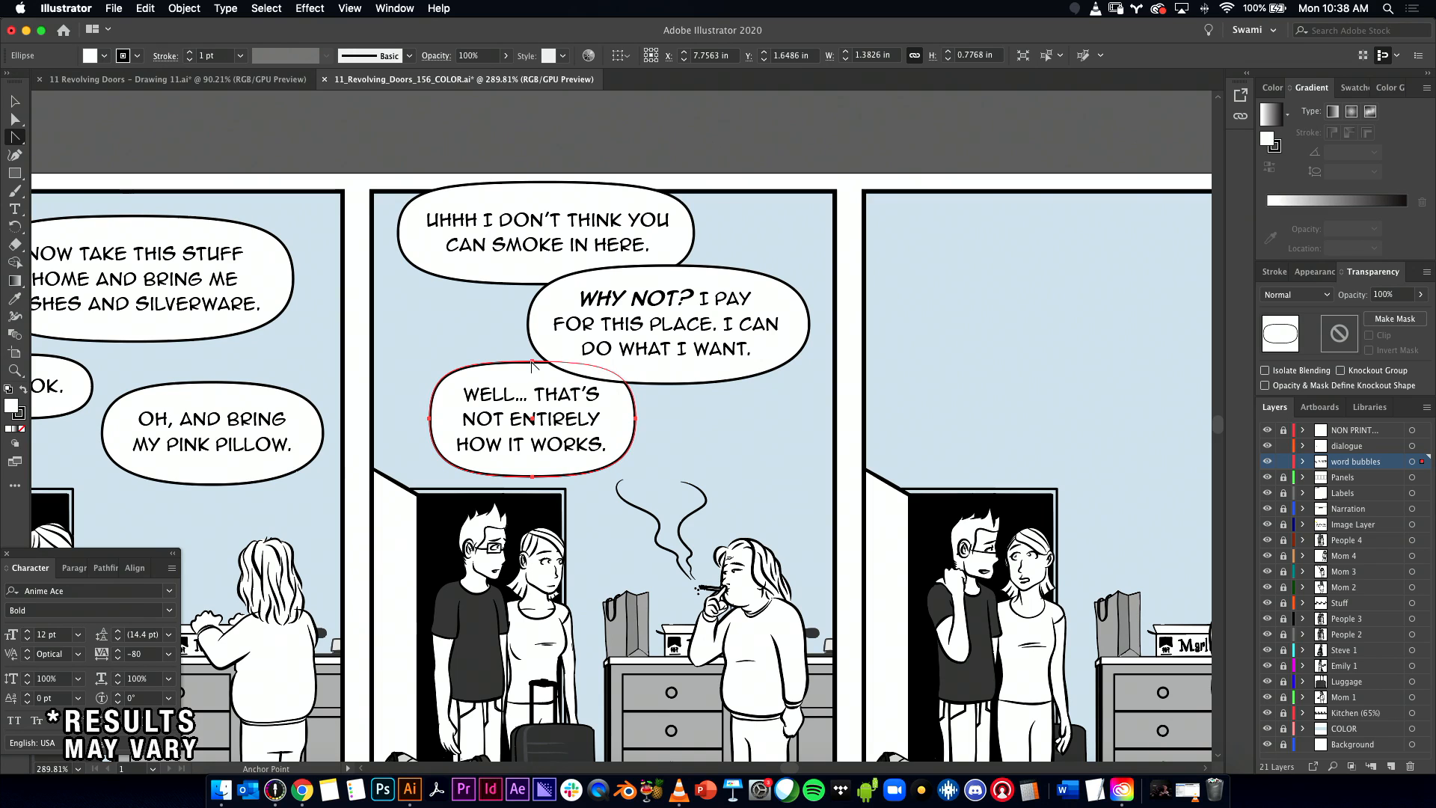
drag(533, 362, 597, 362)
drag(533, 476, 429, 480)
key(v)
click(569, 423)
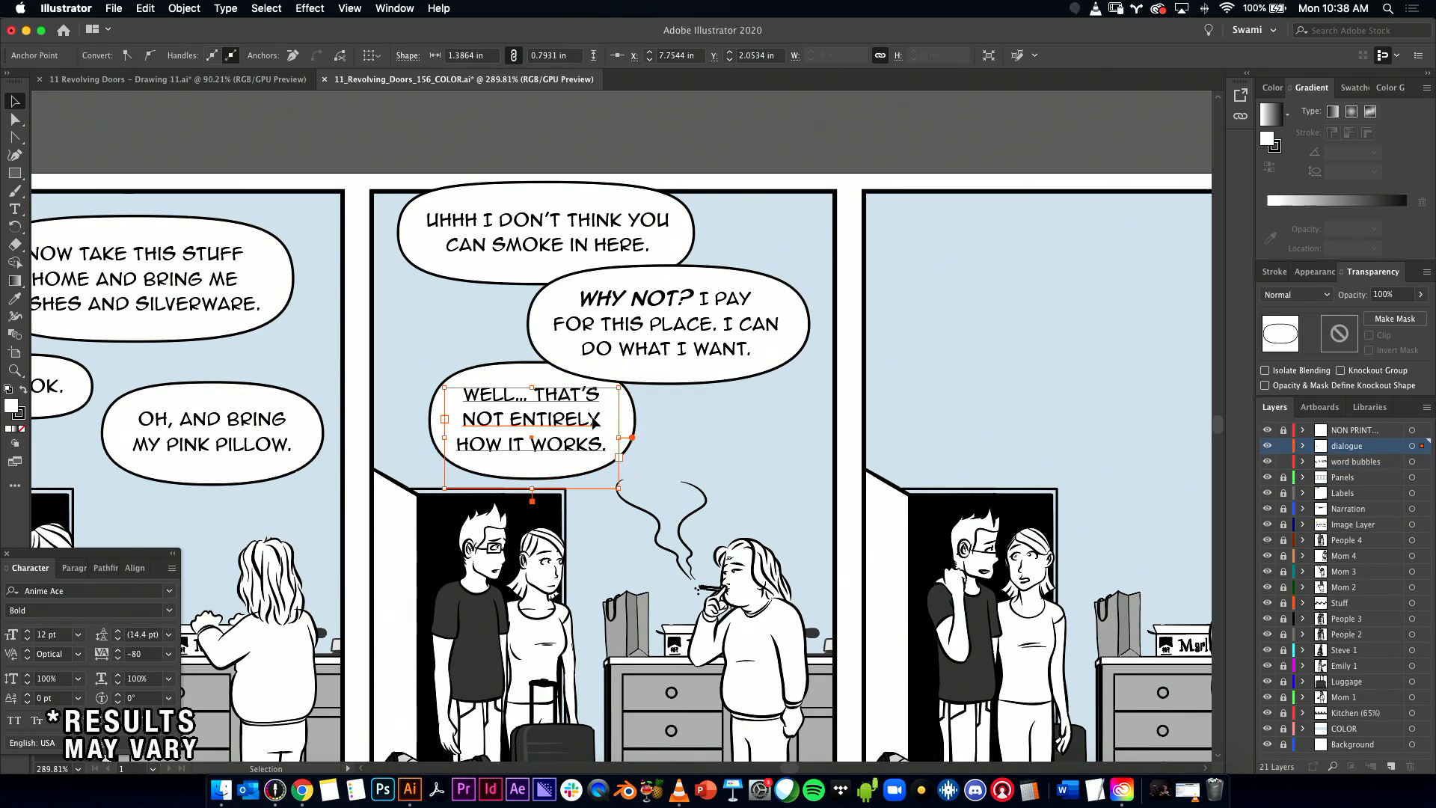
drag(578, 424, 576, 423)
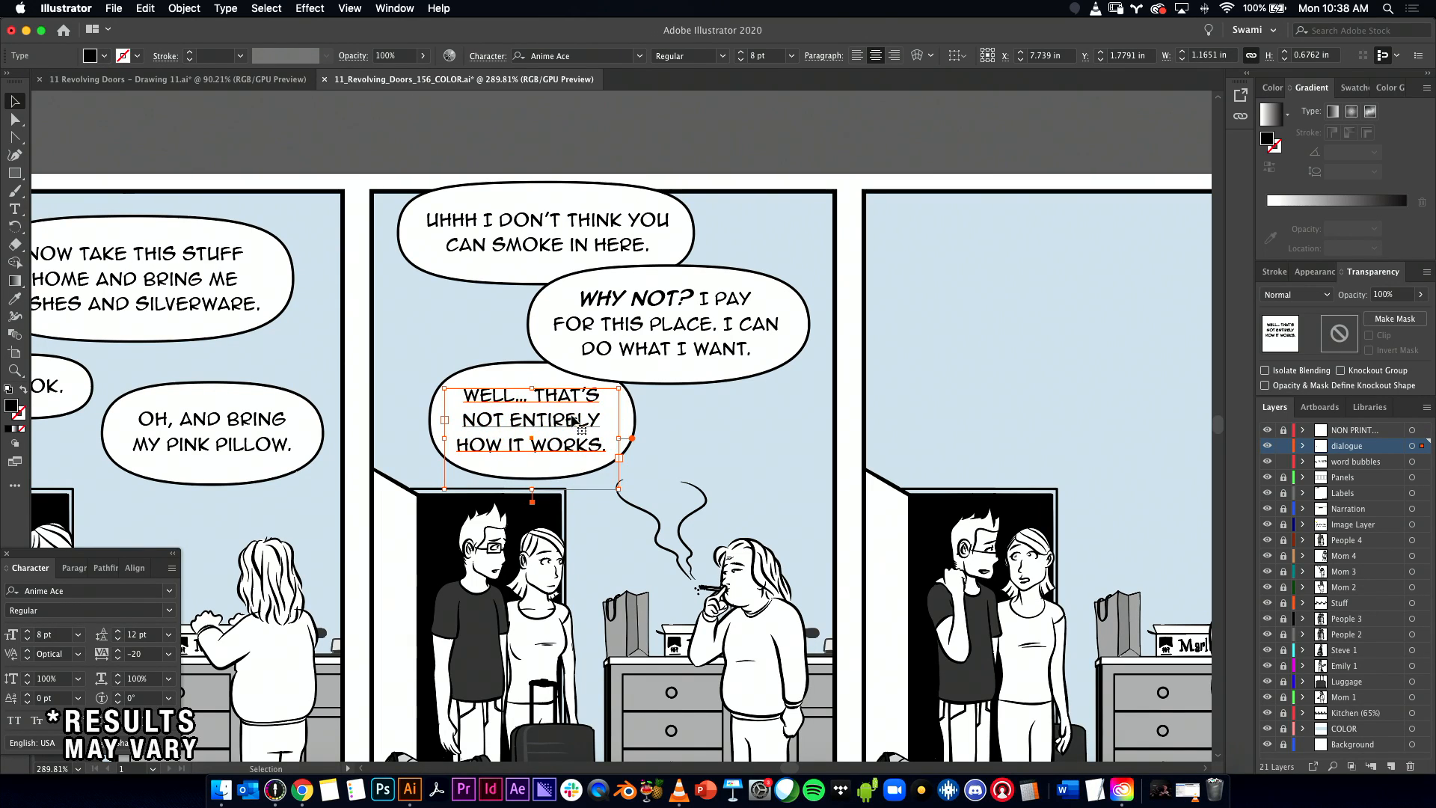
Step: Stretch the "Well…" bubble vertically to about 0.84 in tall so its text has more room
shift+click(515, 381)
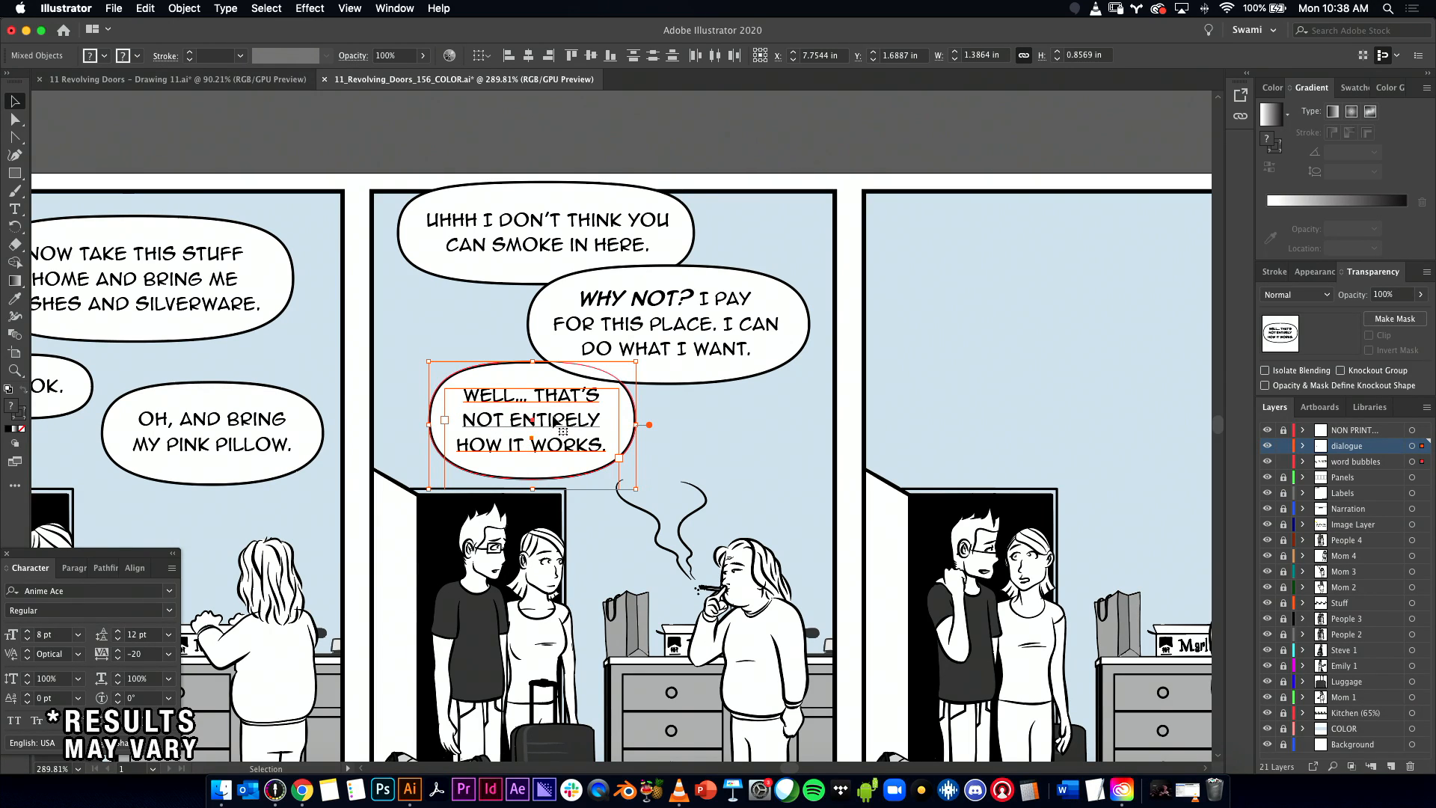
shift+click(524, 396)
drag(636, 362, 636, 356)
shift+click(566, 416)
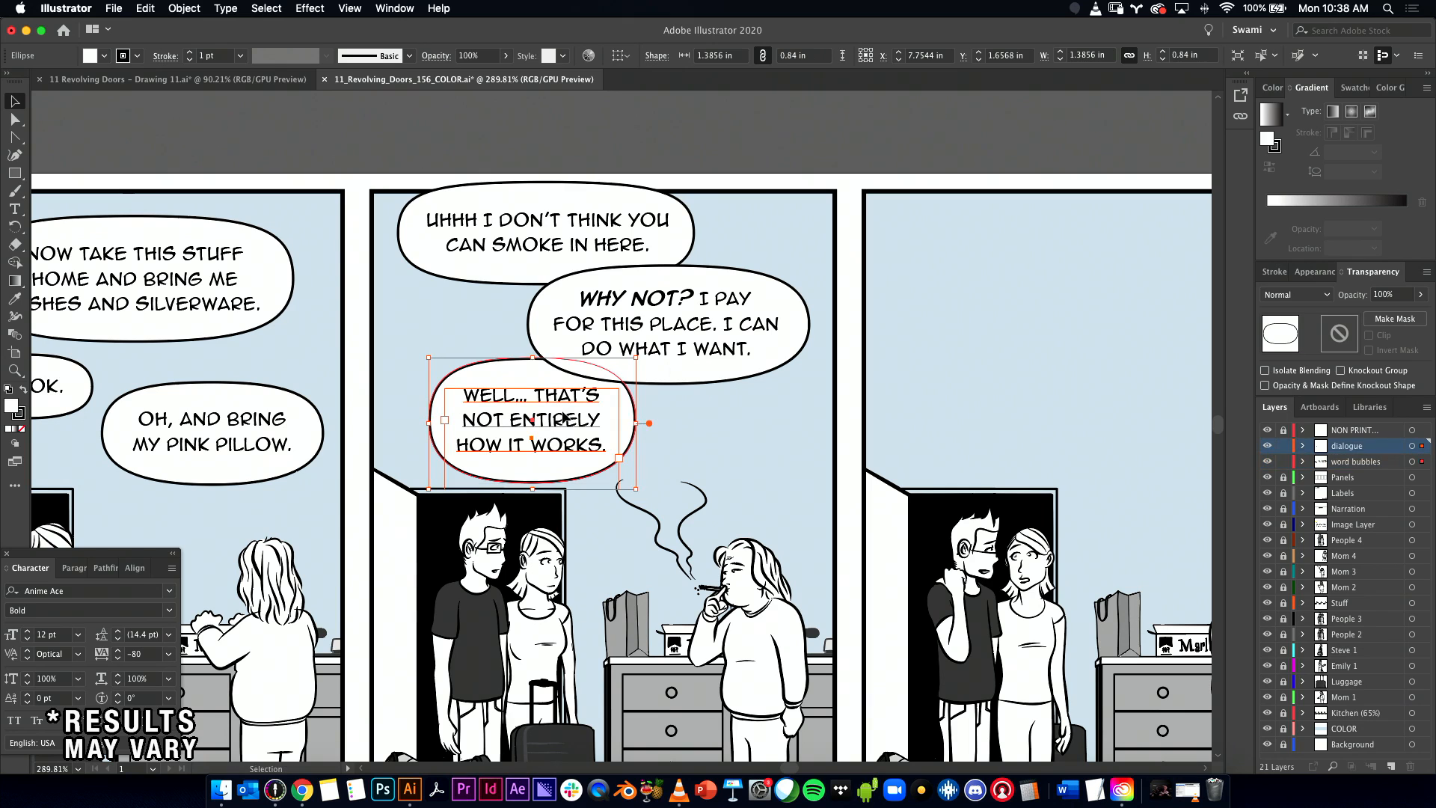
click(485, 334)
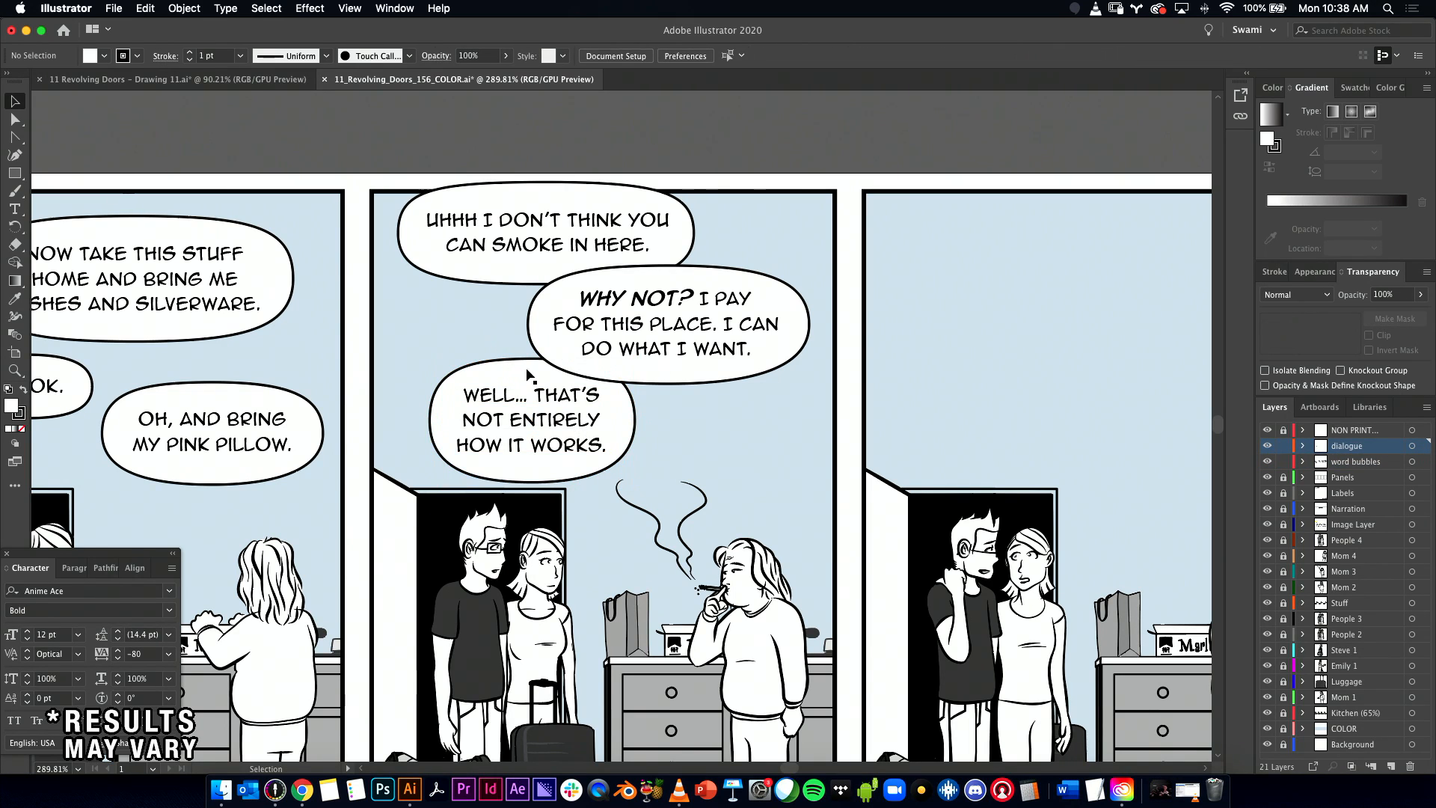
Step: Check the curve of the "Well…" bubble and nudge its text slightly to the right inside it
click(532, 359)
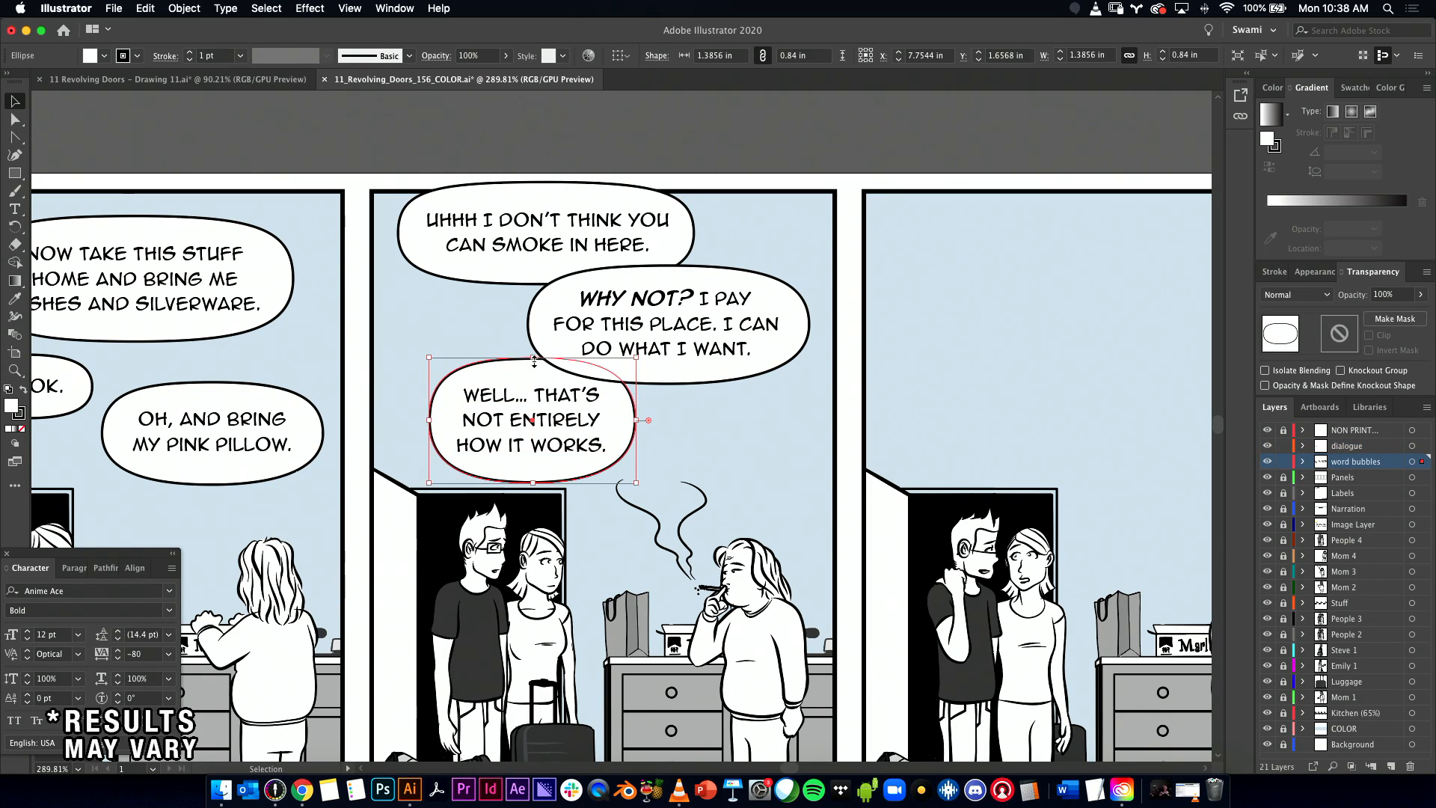
key(shift+c)
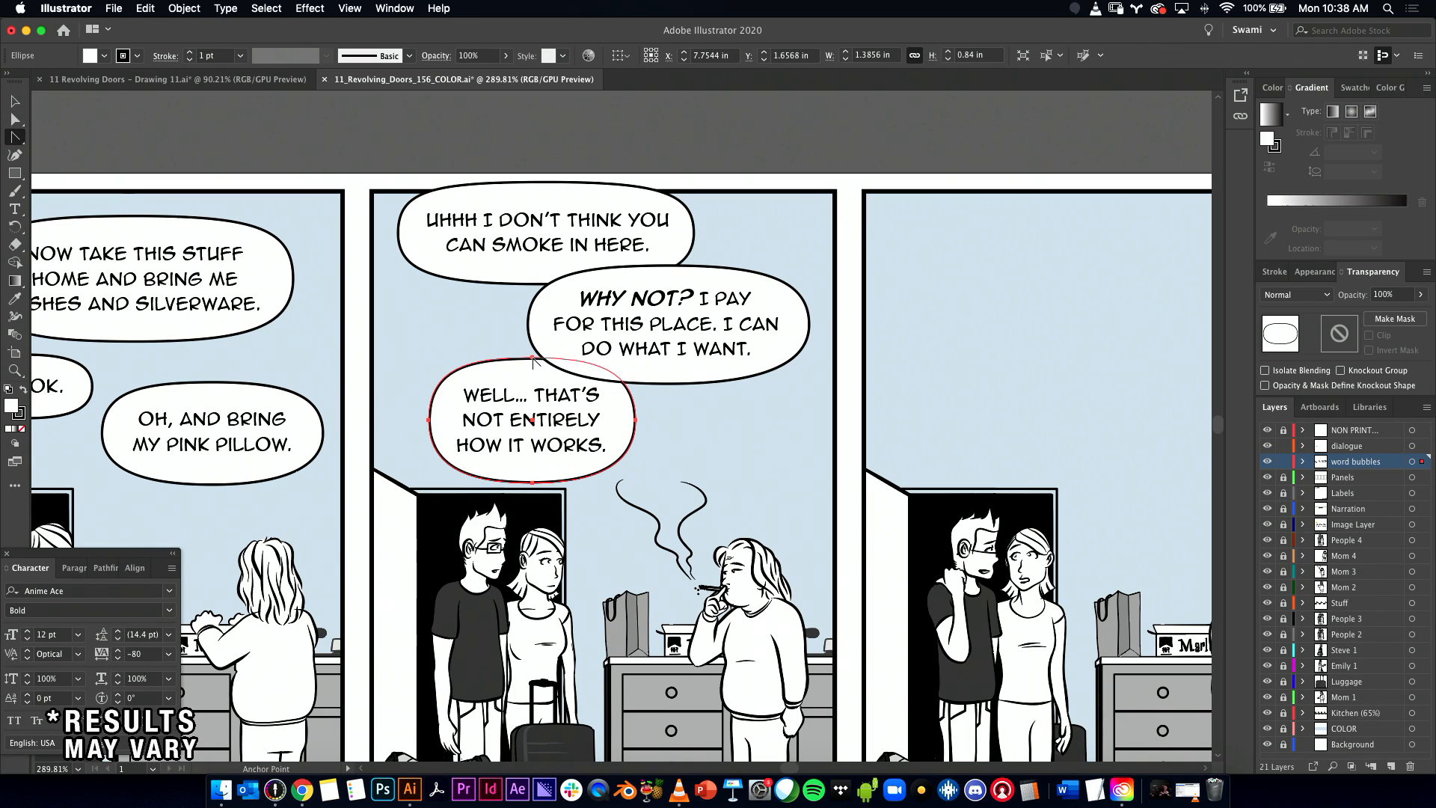
click(466, 347)
key(v)
click(521, 421)
drag(547, 426, 549, 427)
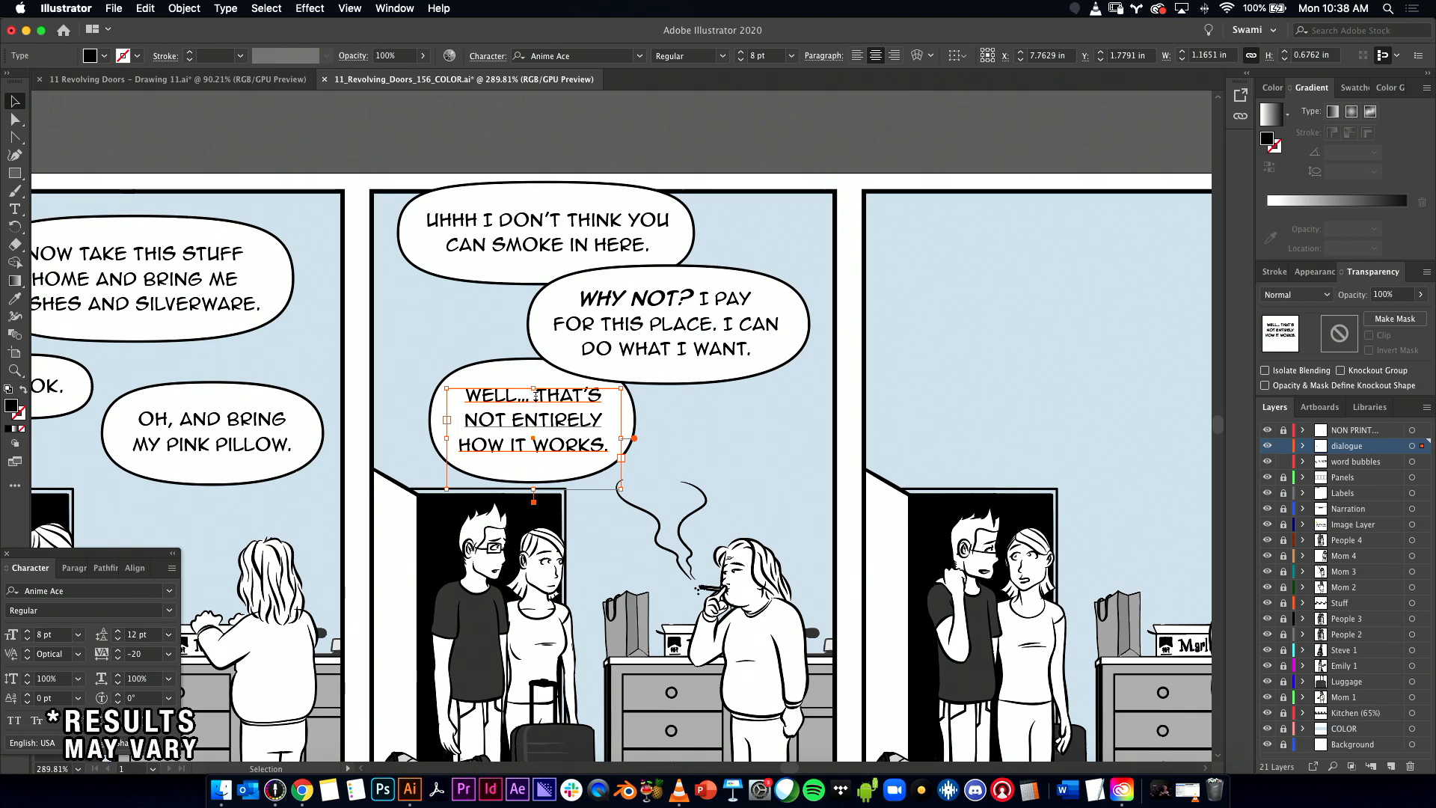
shift+click(498, 372)
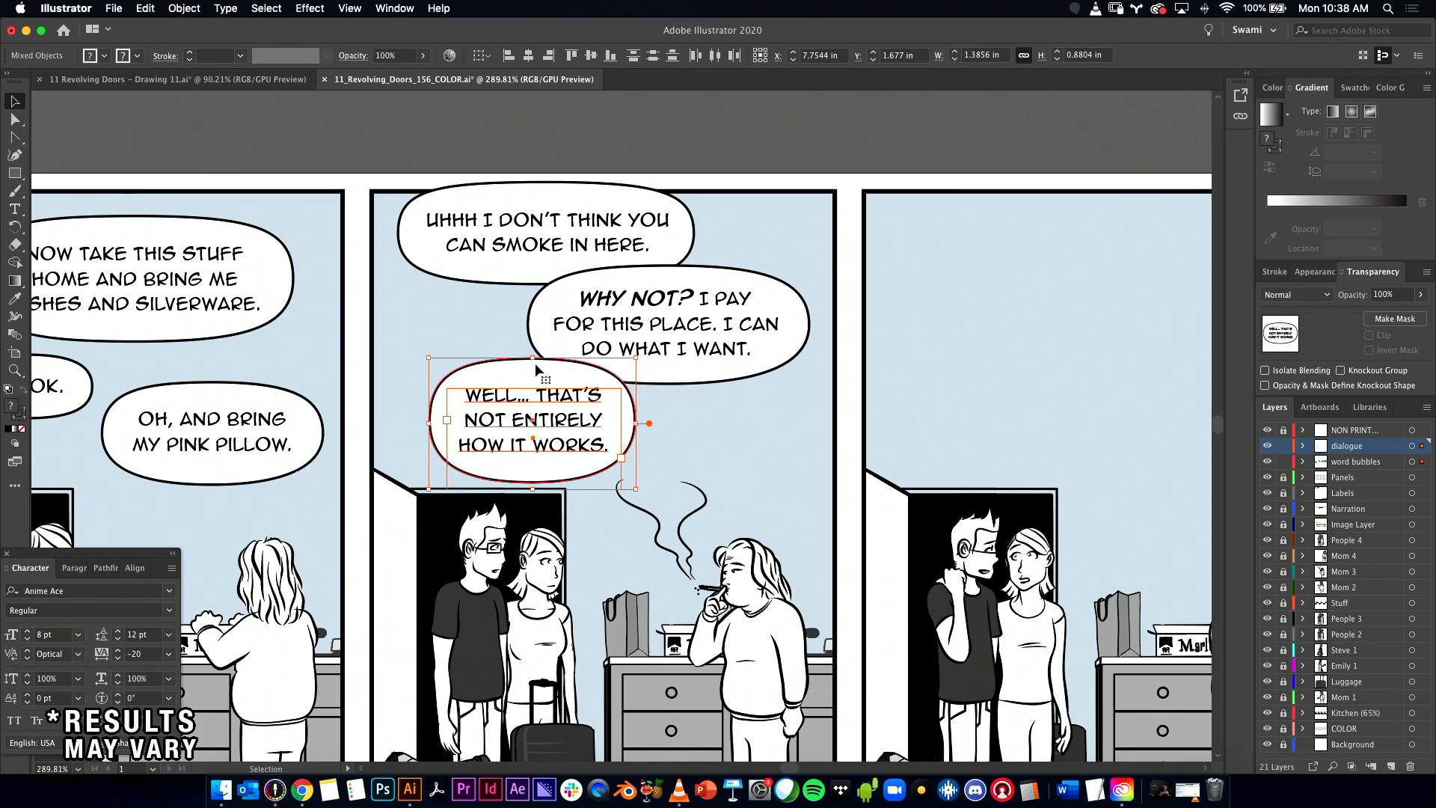
click(468, 344)
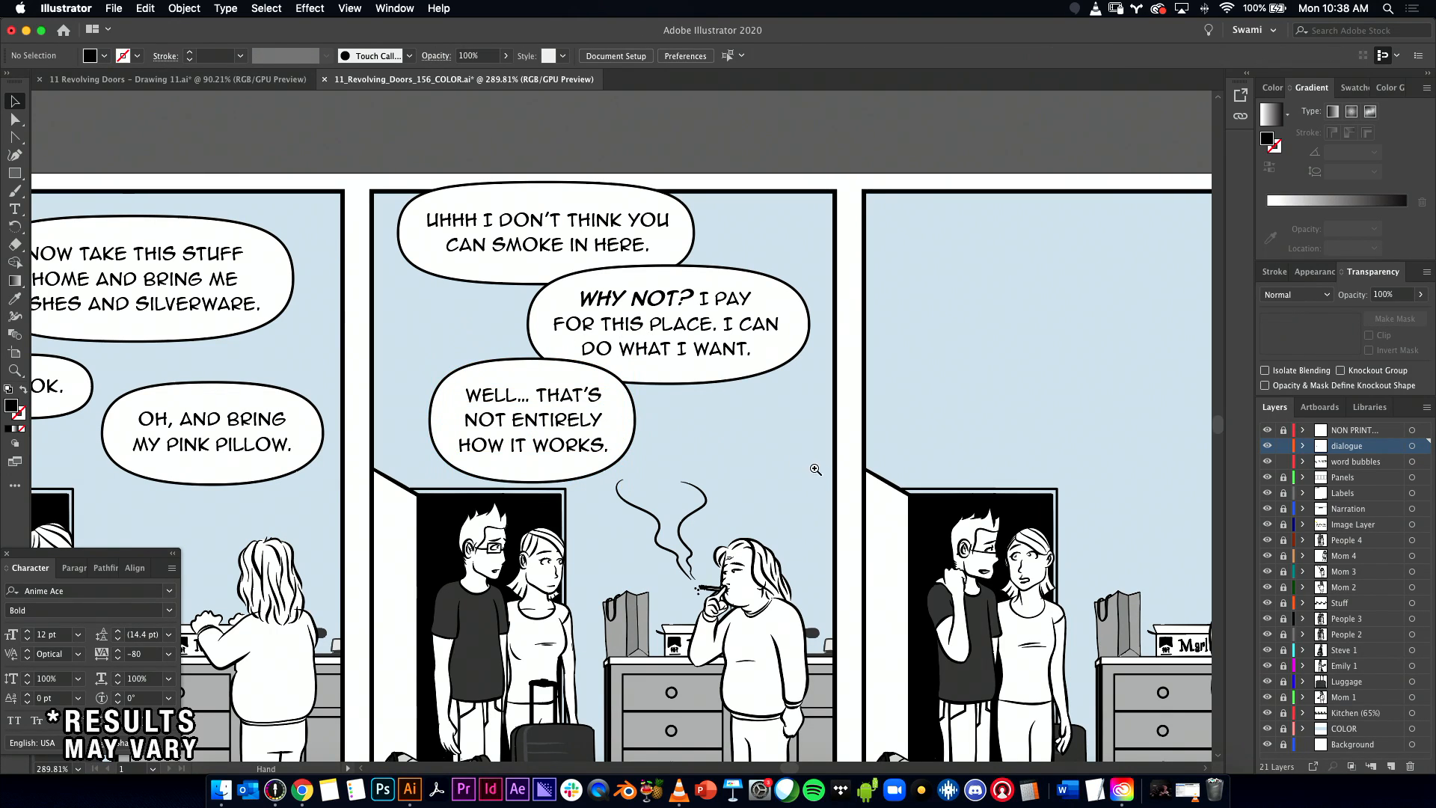
Step: Narrow the "Why not?" bubble in the third panel to about 1.85 in wide
scroll(817, 470, down, 5)
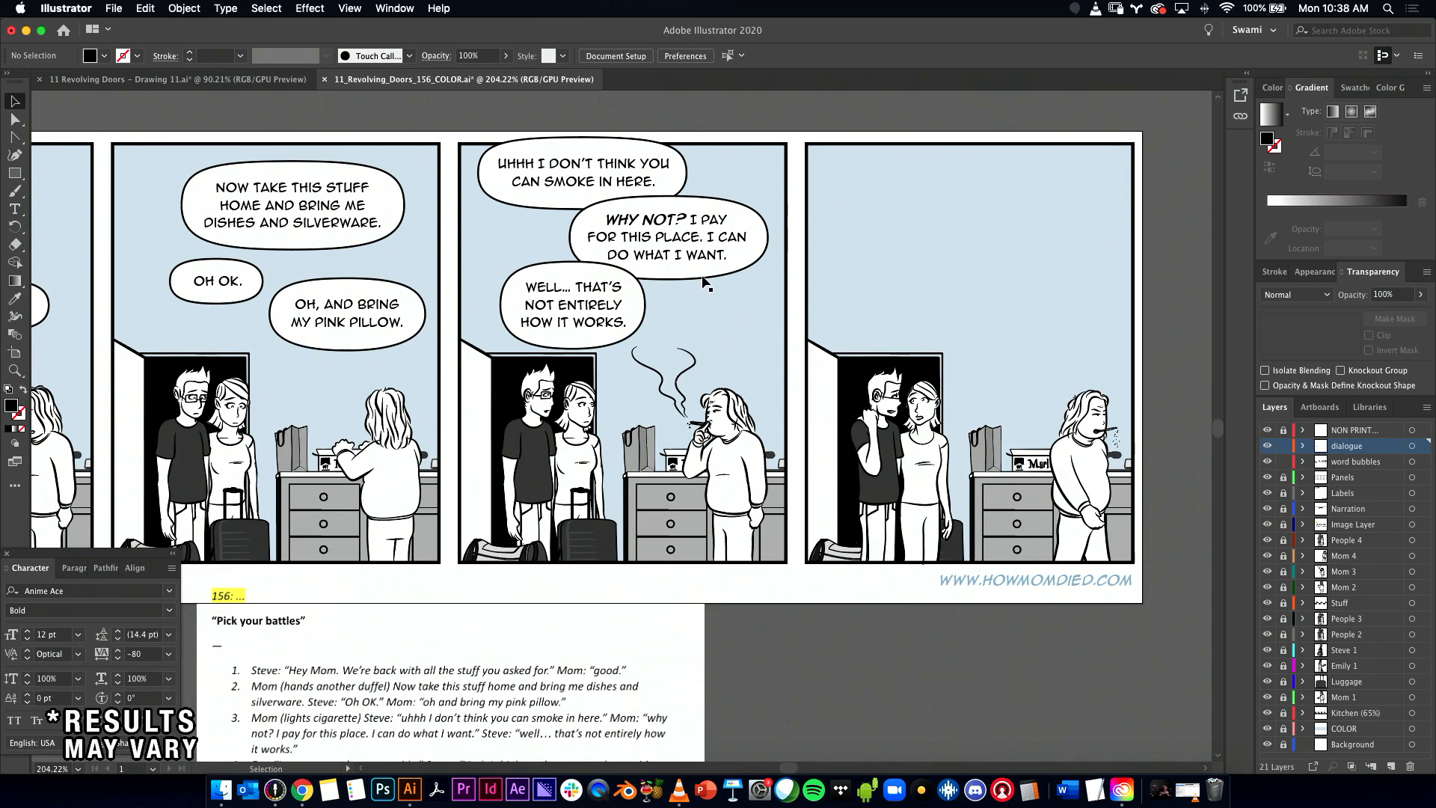
click(768, 237)
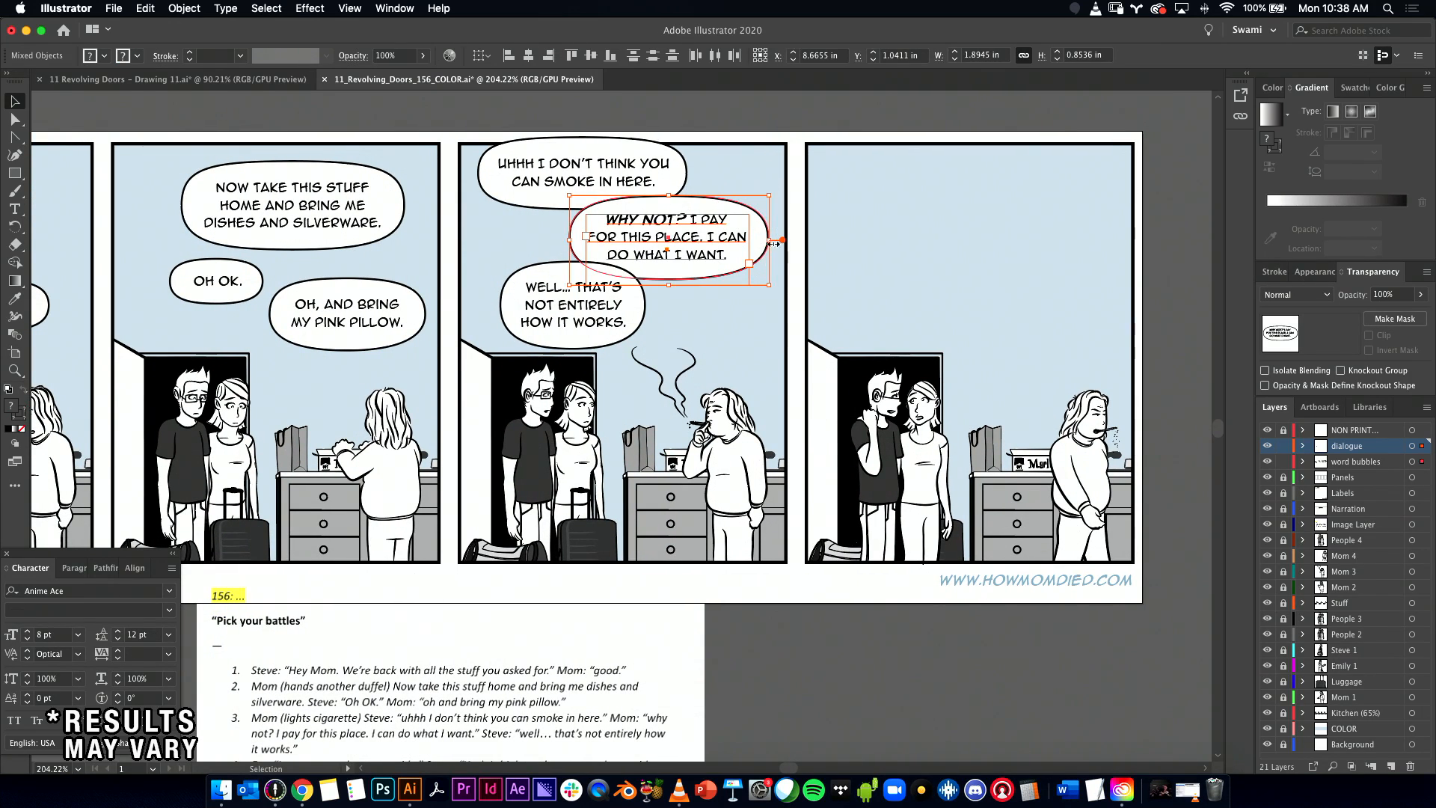
drag(773, 238, 764, 238)
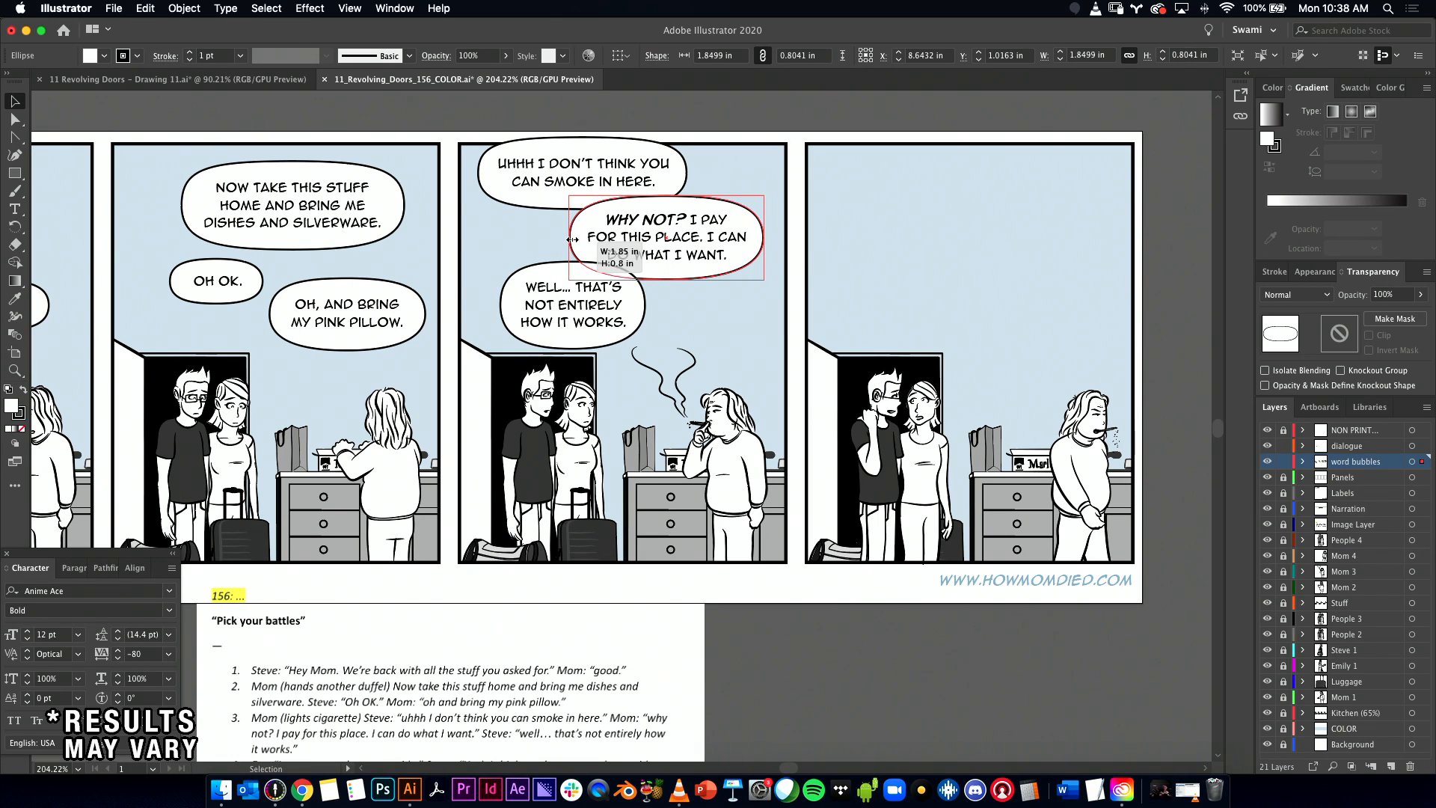
click(522, 247)
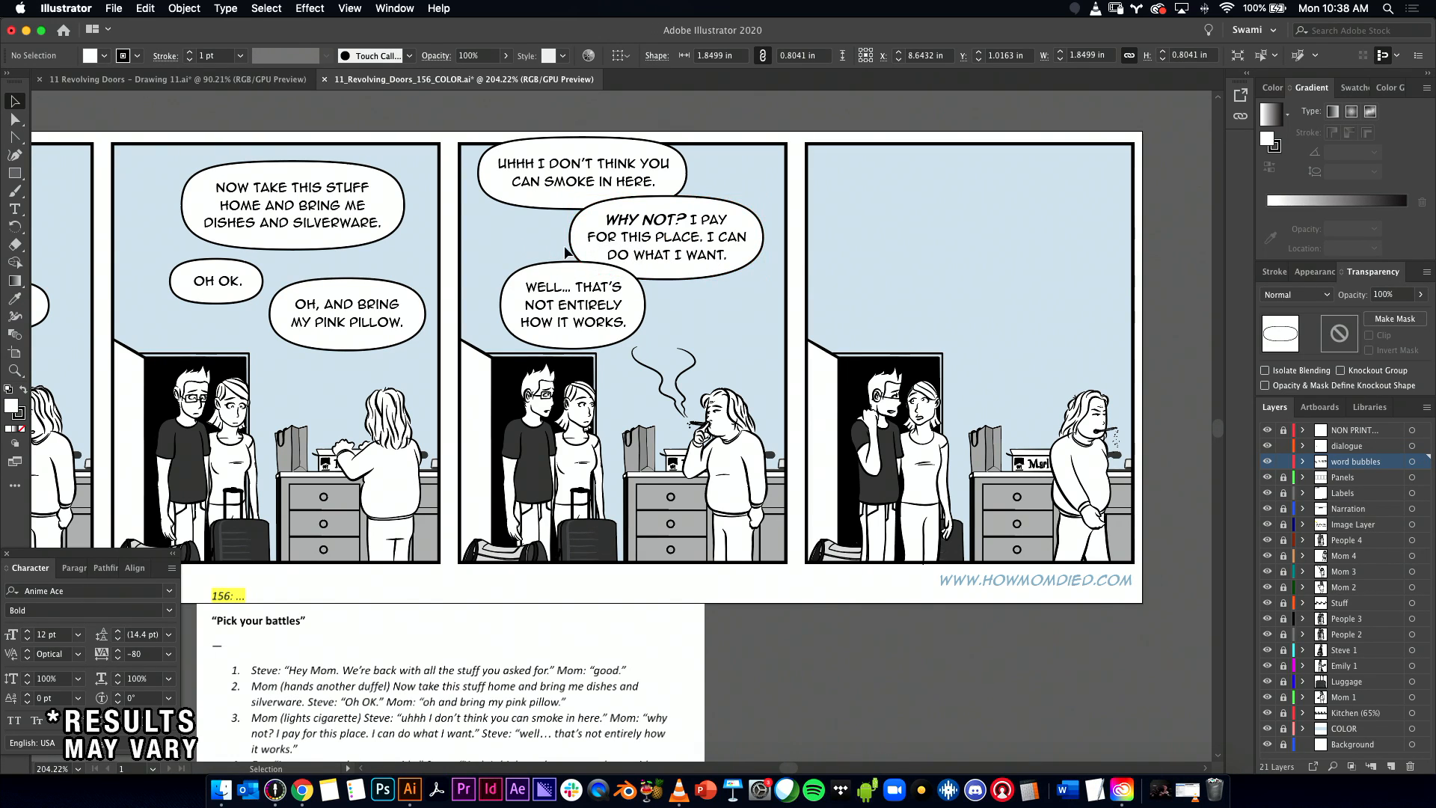
Step: Nudge all three word bubbles and their text slightly to the right together within the third panel
scroll(744, 327, right, 3)
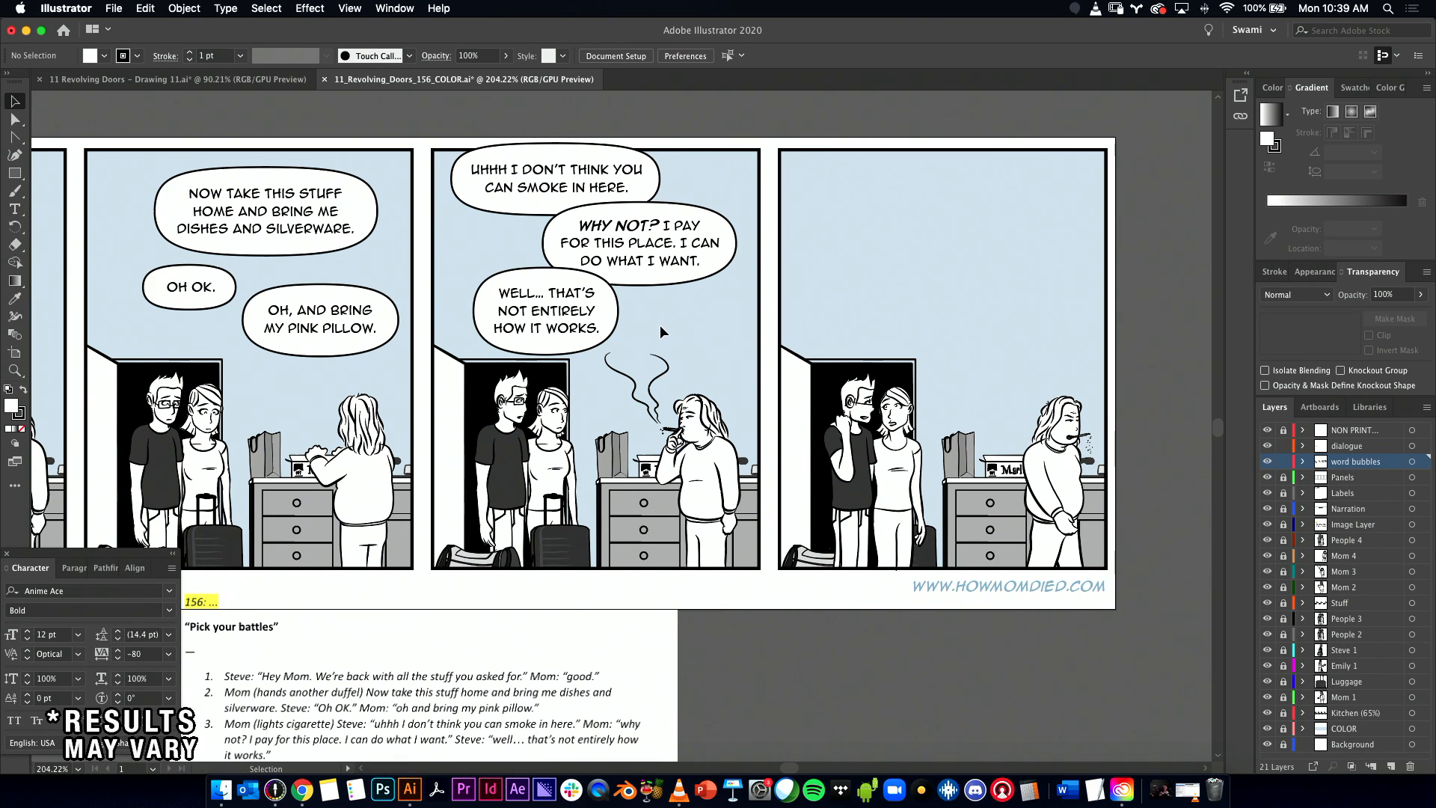
drag(666, 151, 659, 189)
drag(575, 228, 603, 282)
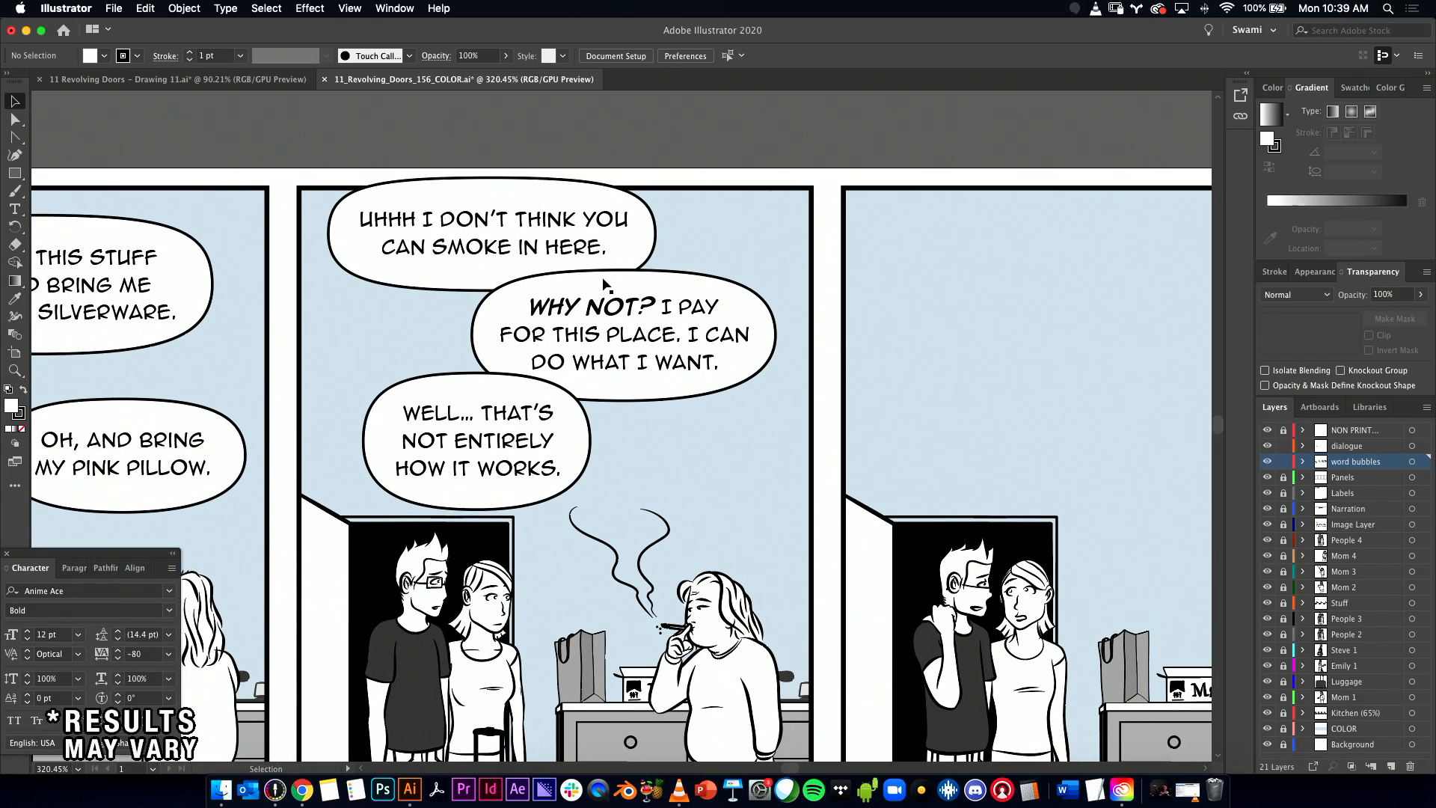
click(591, 283)
shift+click(603, 332)
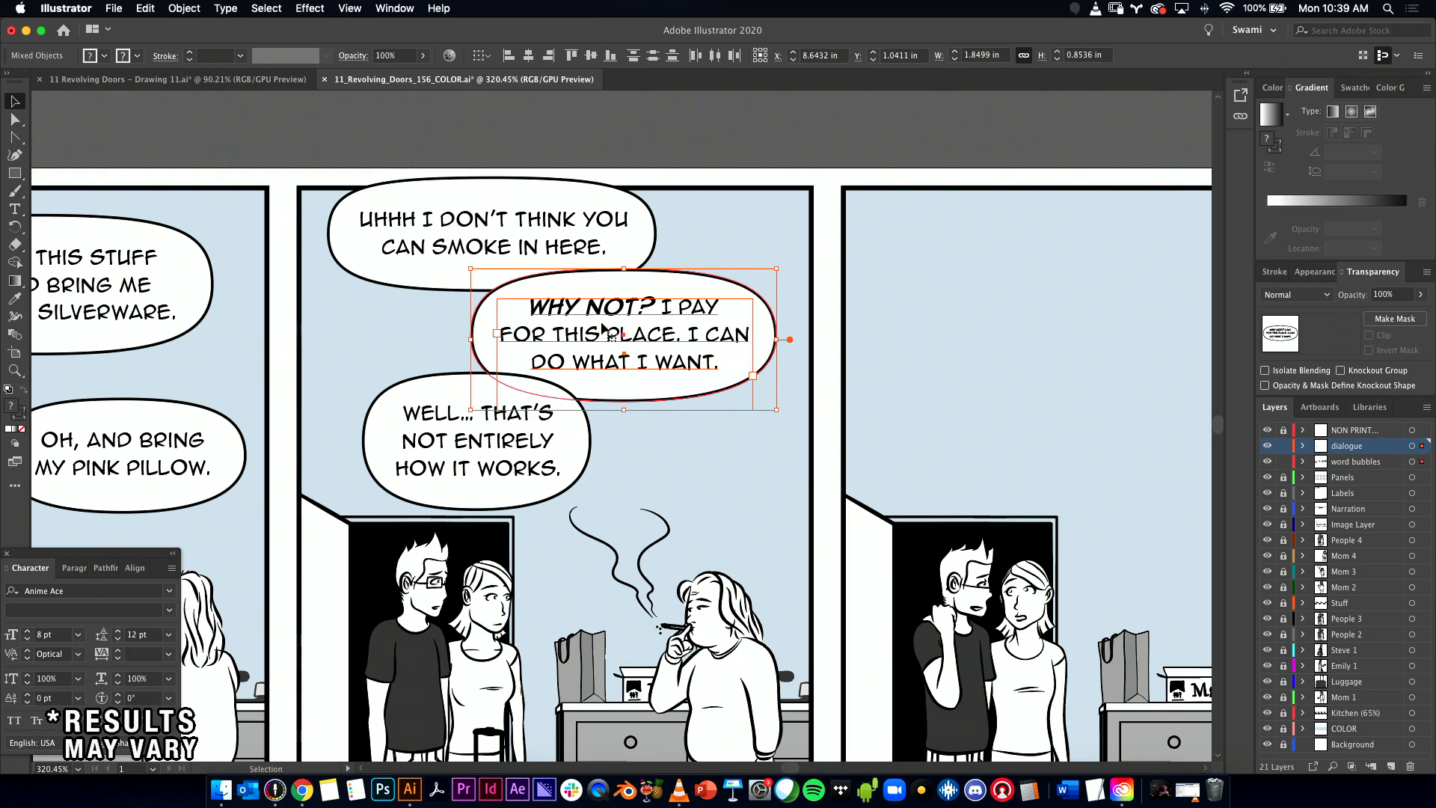
key(super)
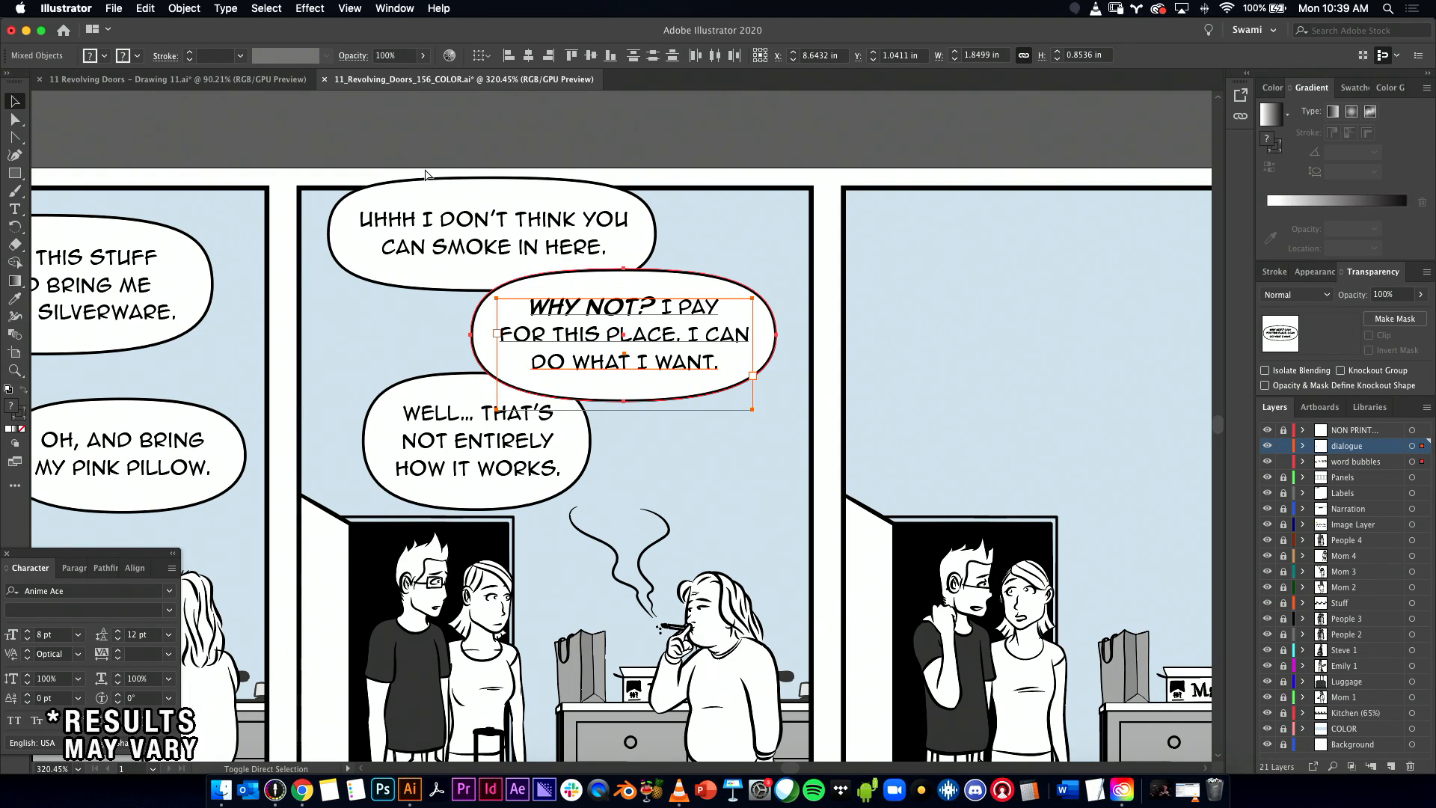
key(super+shift+a)
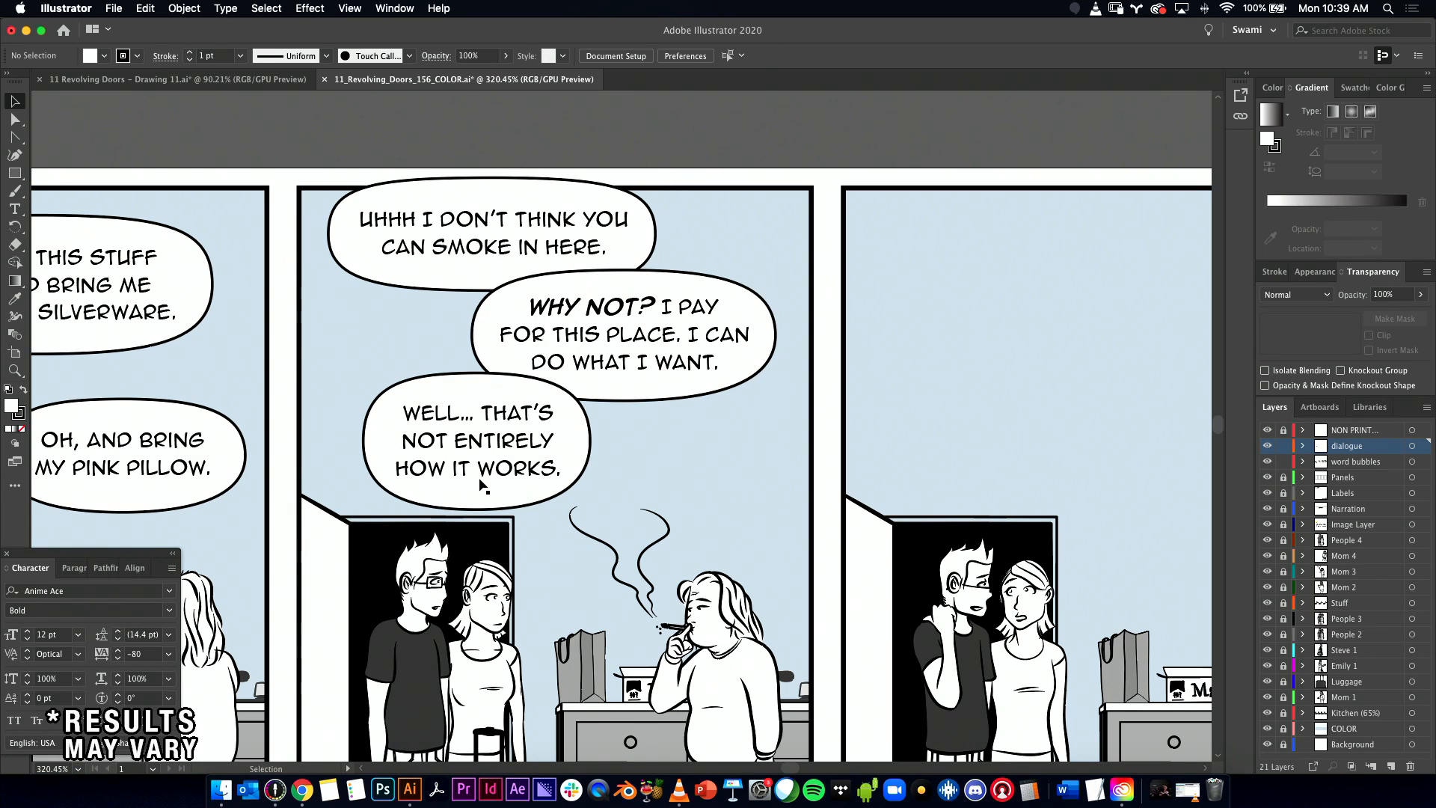
drag(703, 289, 570, 388)
key(Right)
key(Right)
click(977, 267)
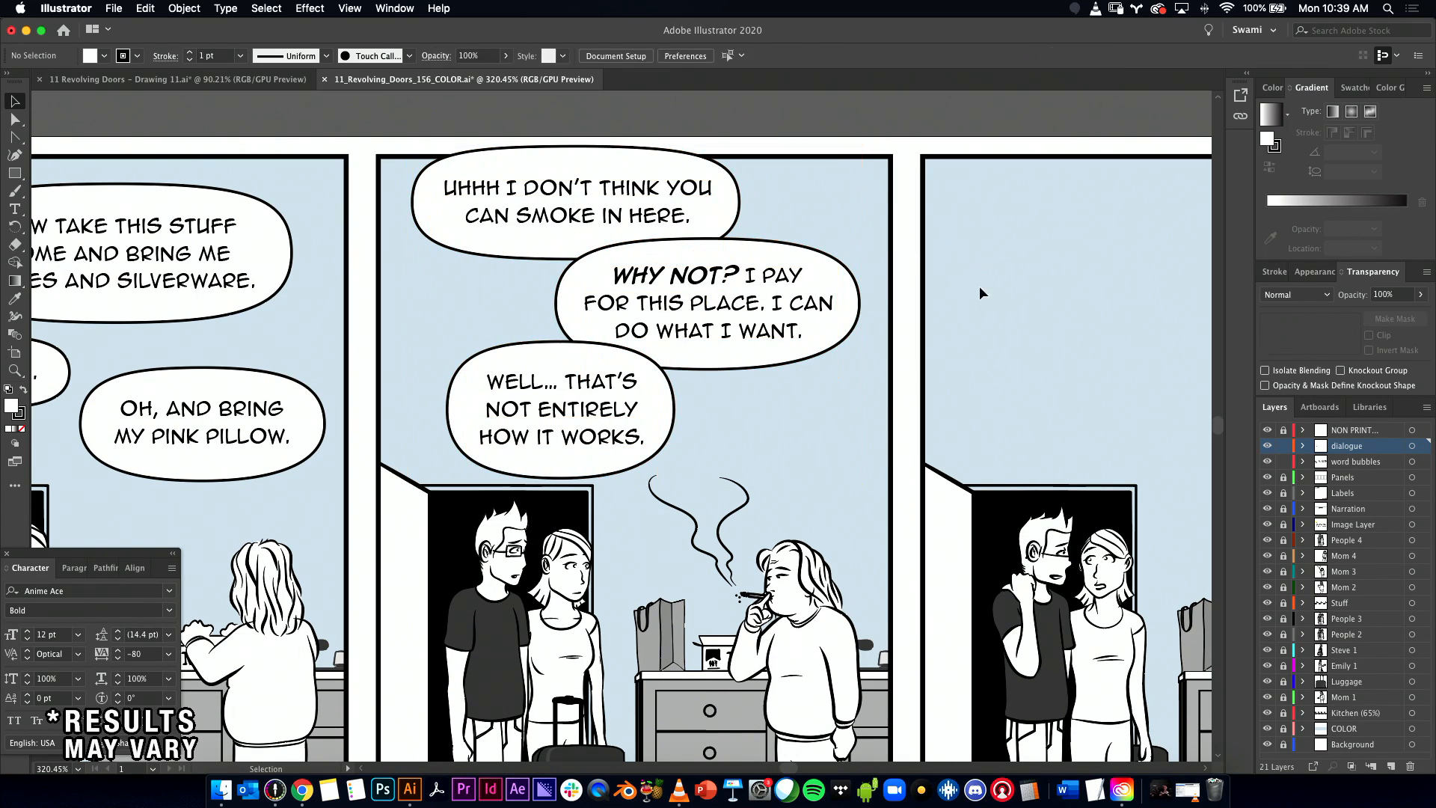
Step: Switch to the script in Google Docs and copy the fourth panel's line "I saw some ashtrays outside."
scroll(980, 282, down, 3)
key(super+Tab)
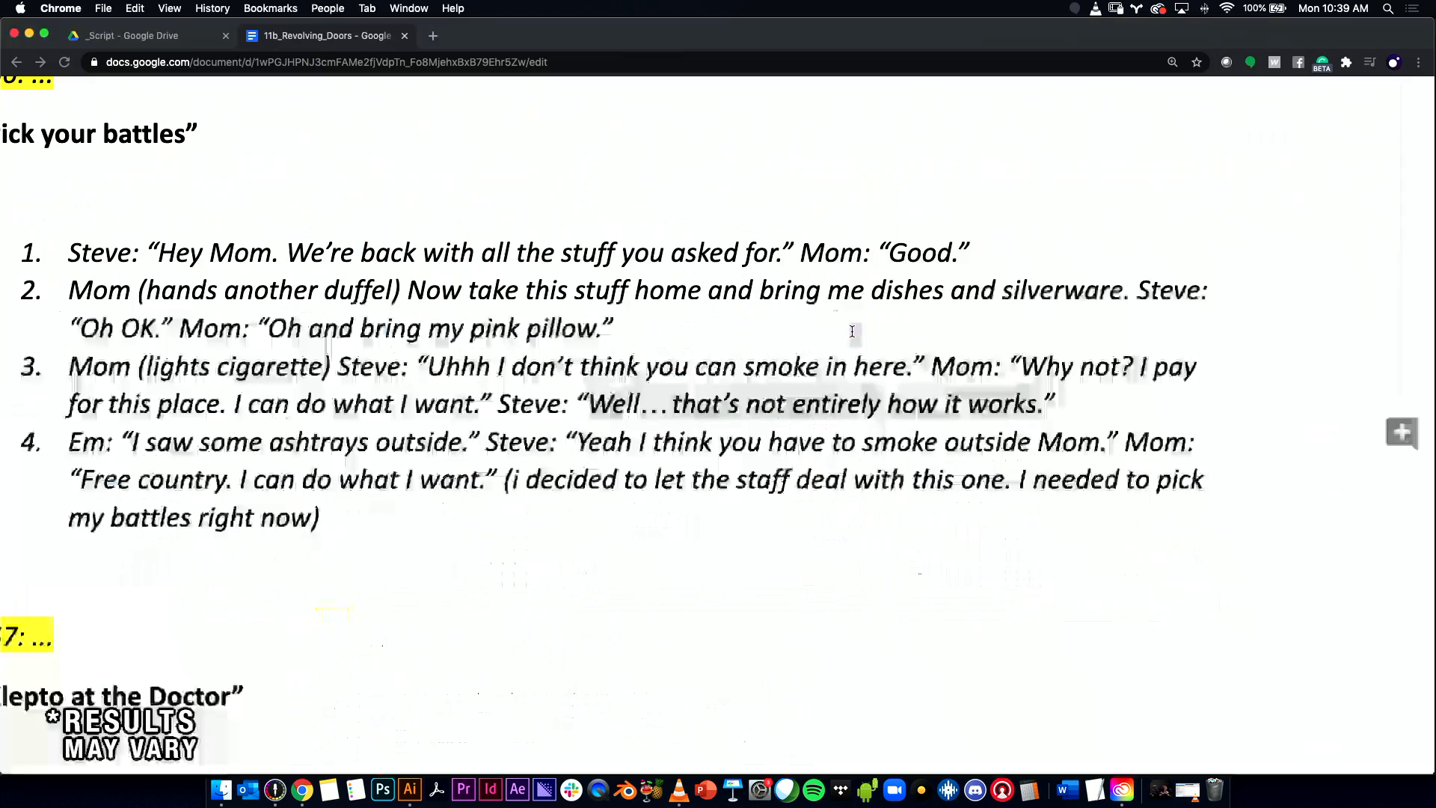
drag(135, 442, 468, 452)
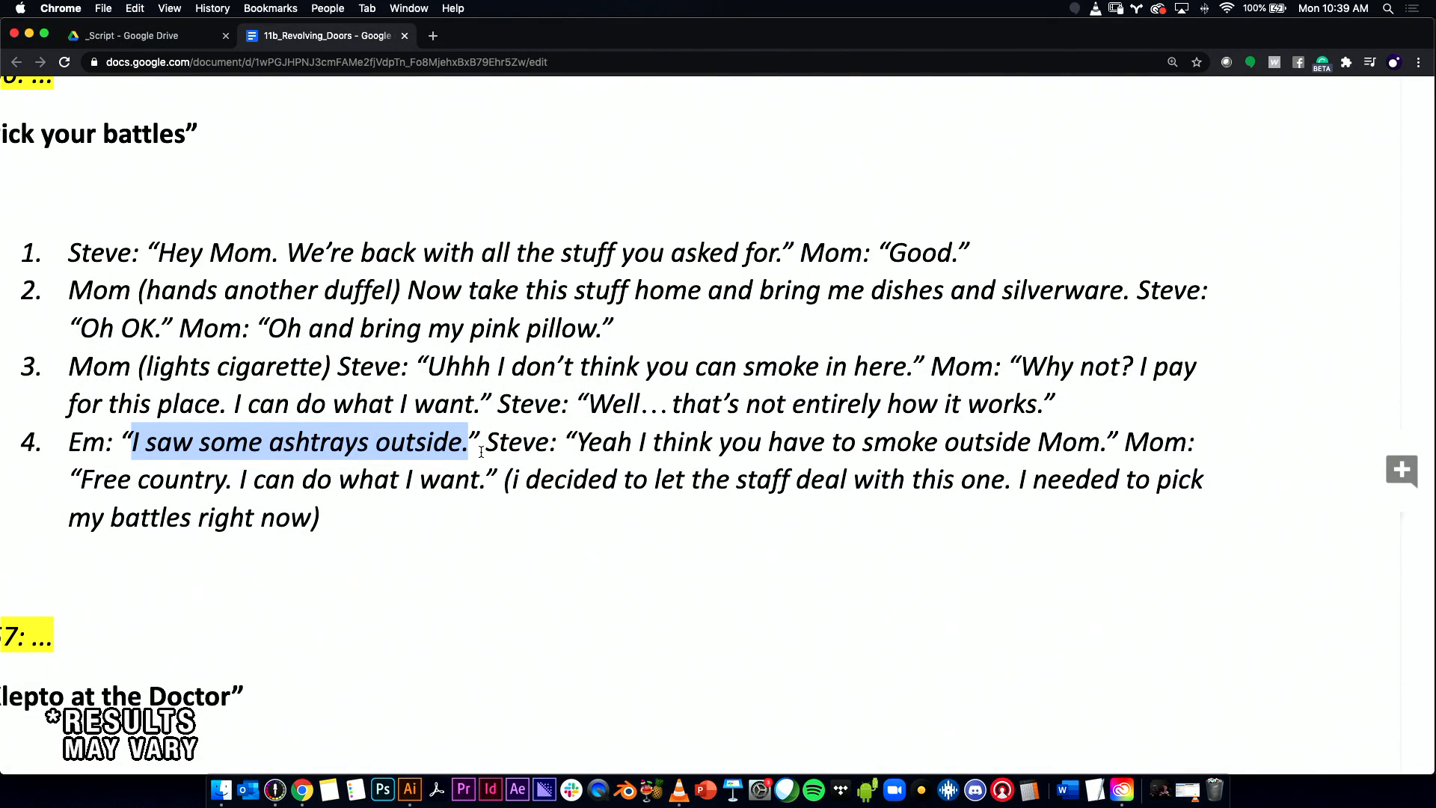
key(super+Tab)
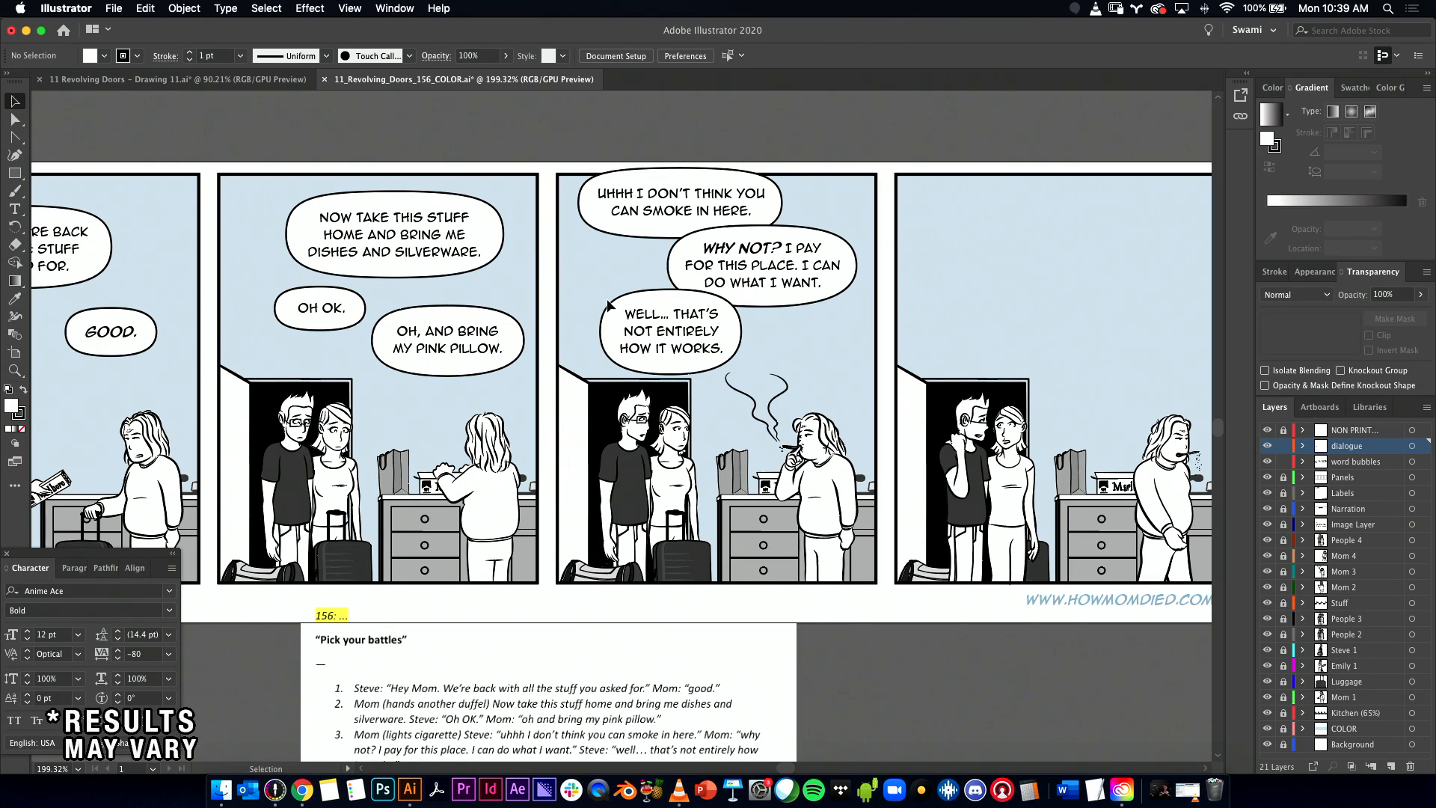
Step: Duplicate the "Oh, and bring my pink pillow." bubble and text into the fourth panel, and replace its text with "I saw some ashtrays outside."
drag(443, 349, 1024, 237)
scroll(1024, 237, right, 5)
key(t)
click(709, 293)
key(super+a)
text(I SAW SOME ASHTRAYS OUTSIDE.)
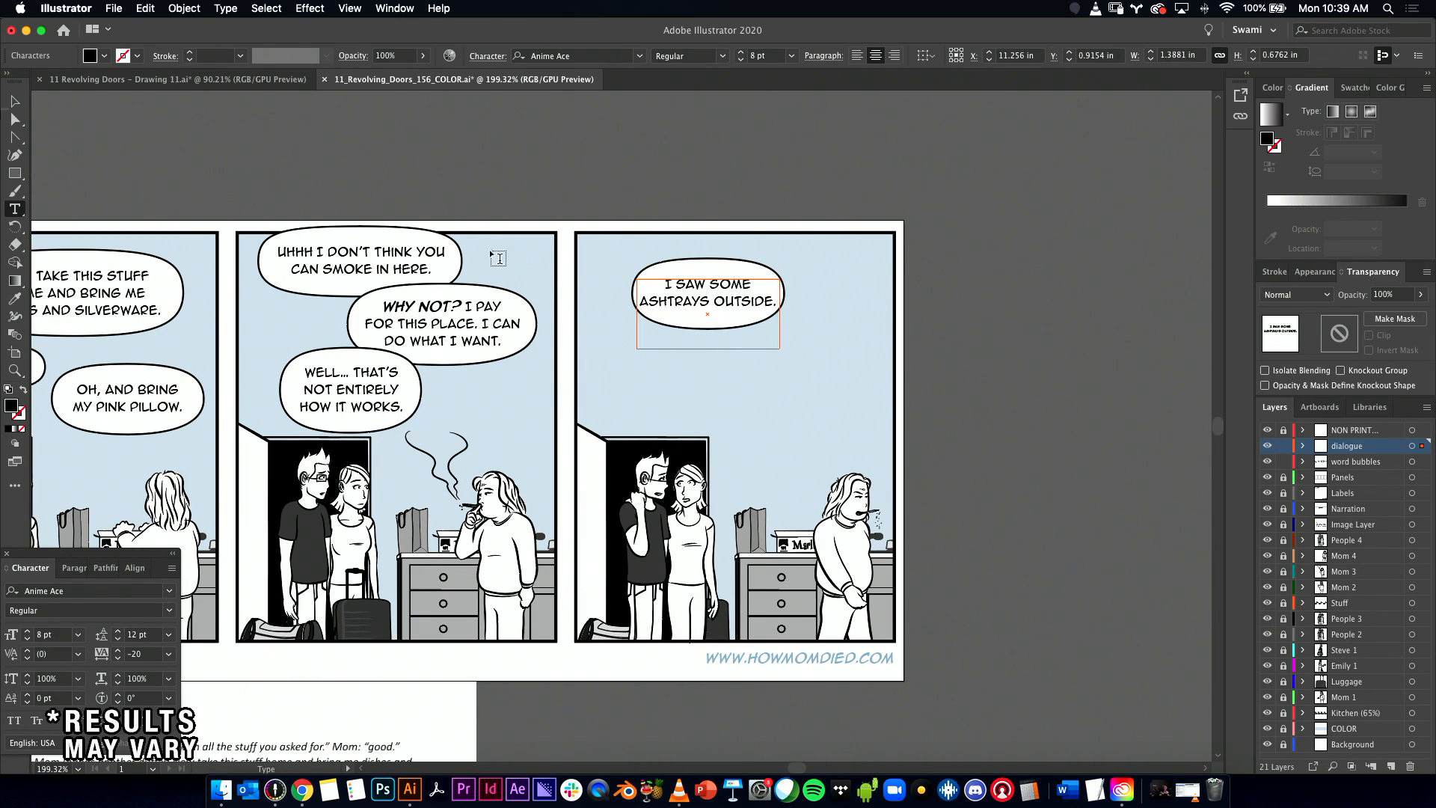
key(Escape)
Step: Enlarge the ashtrays bubble to about 1.67 by 0.73 in, center it around its text, and widen its text box to about 1.49 in
click(766, 267)
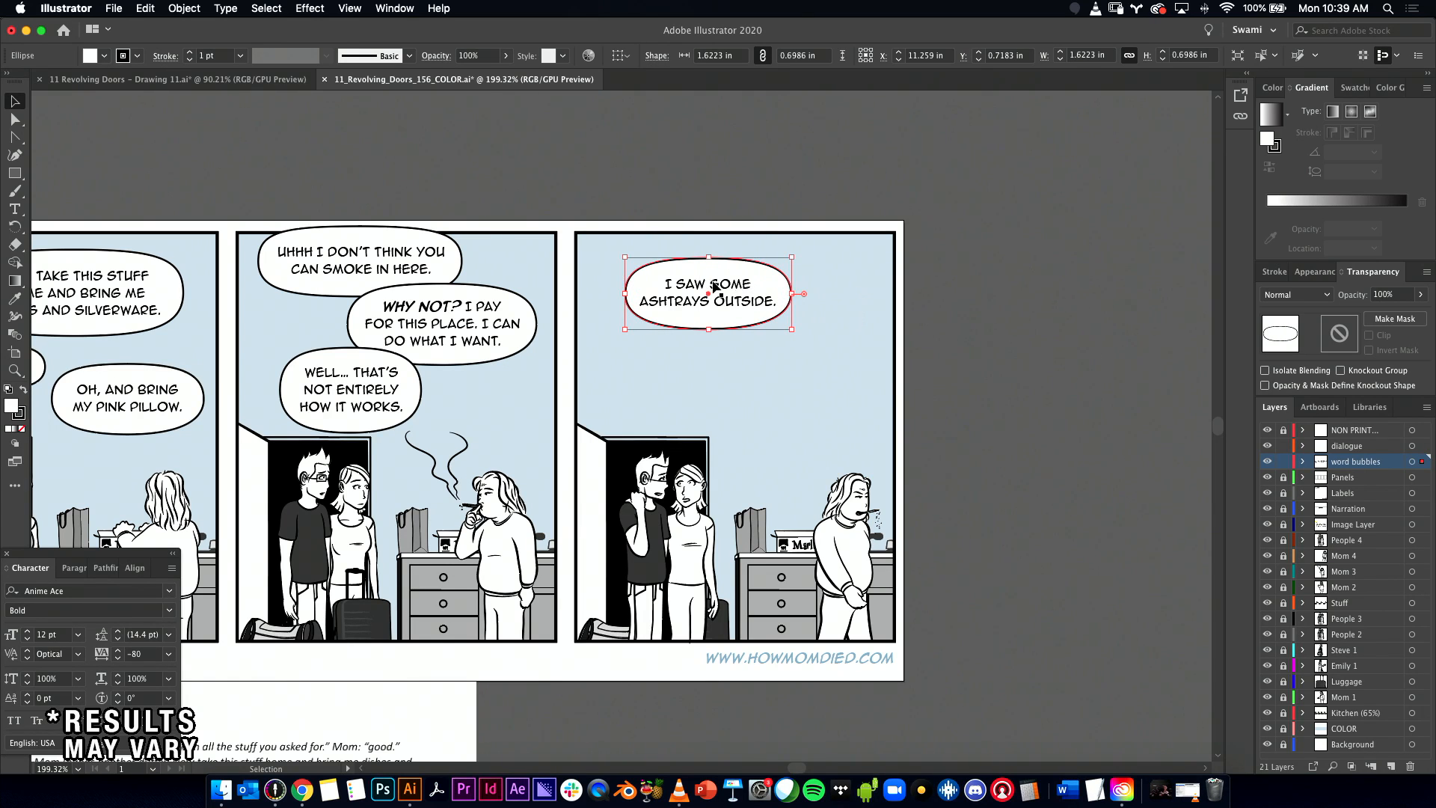
scroll(715, 287, up, 1)
drag(733, 252, 732, 254)
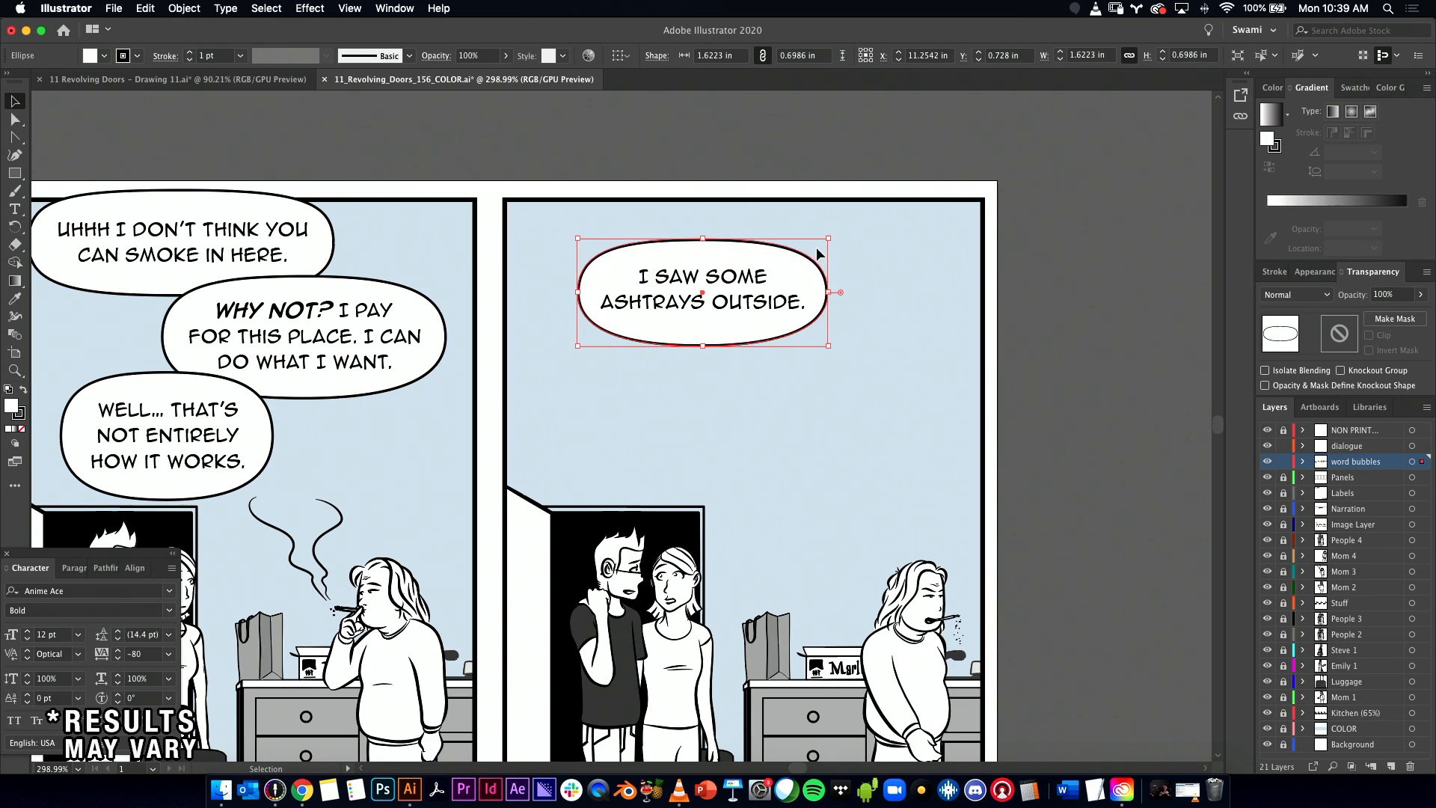
drag(830, 237, 833, 237)
click(809, 316)
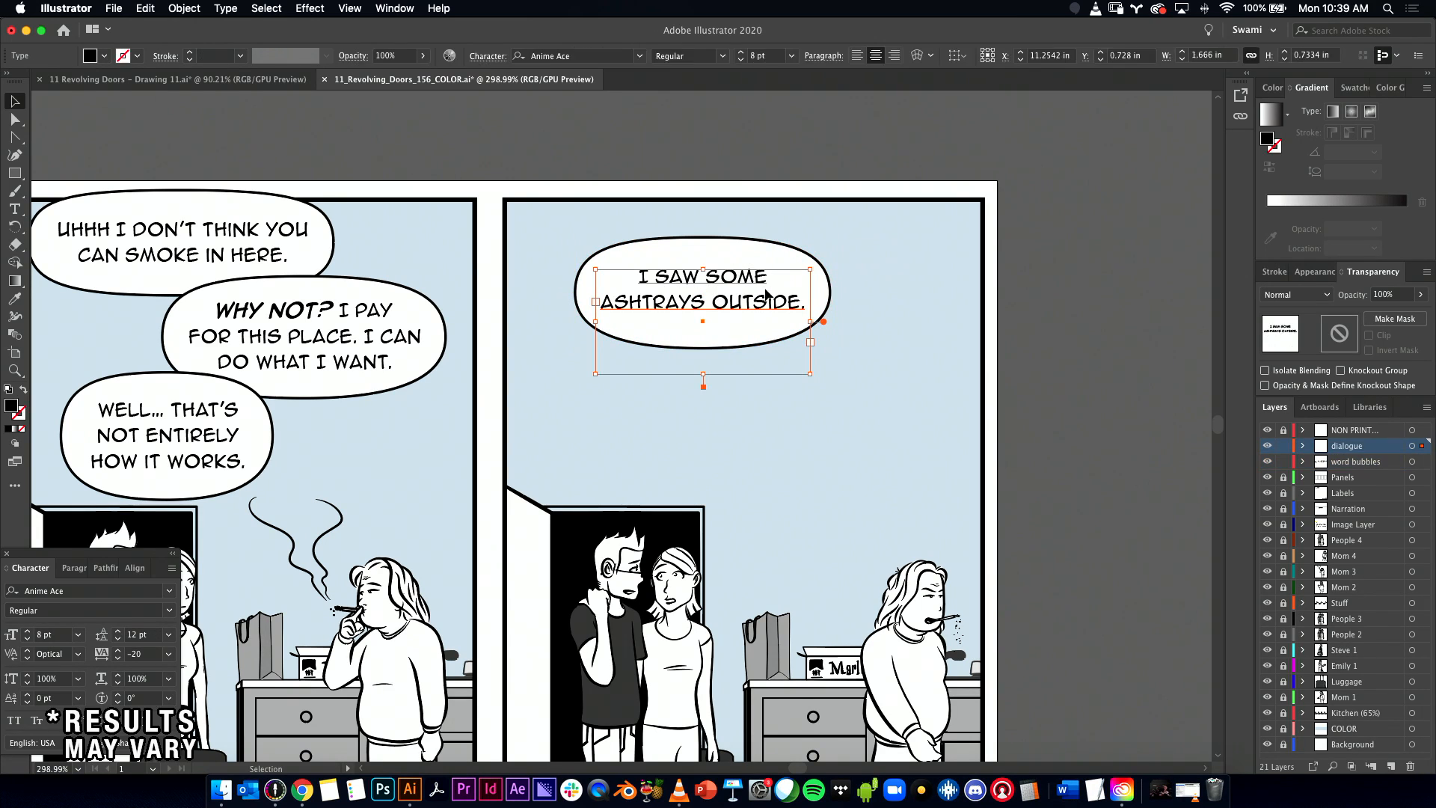
mouse_move(814, 323)
mouse_down()
mouse_move(793, 321)
mouse_move(818, 321)
mouse_up()
key(t)
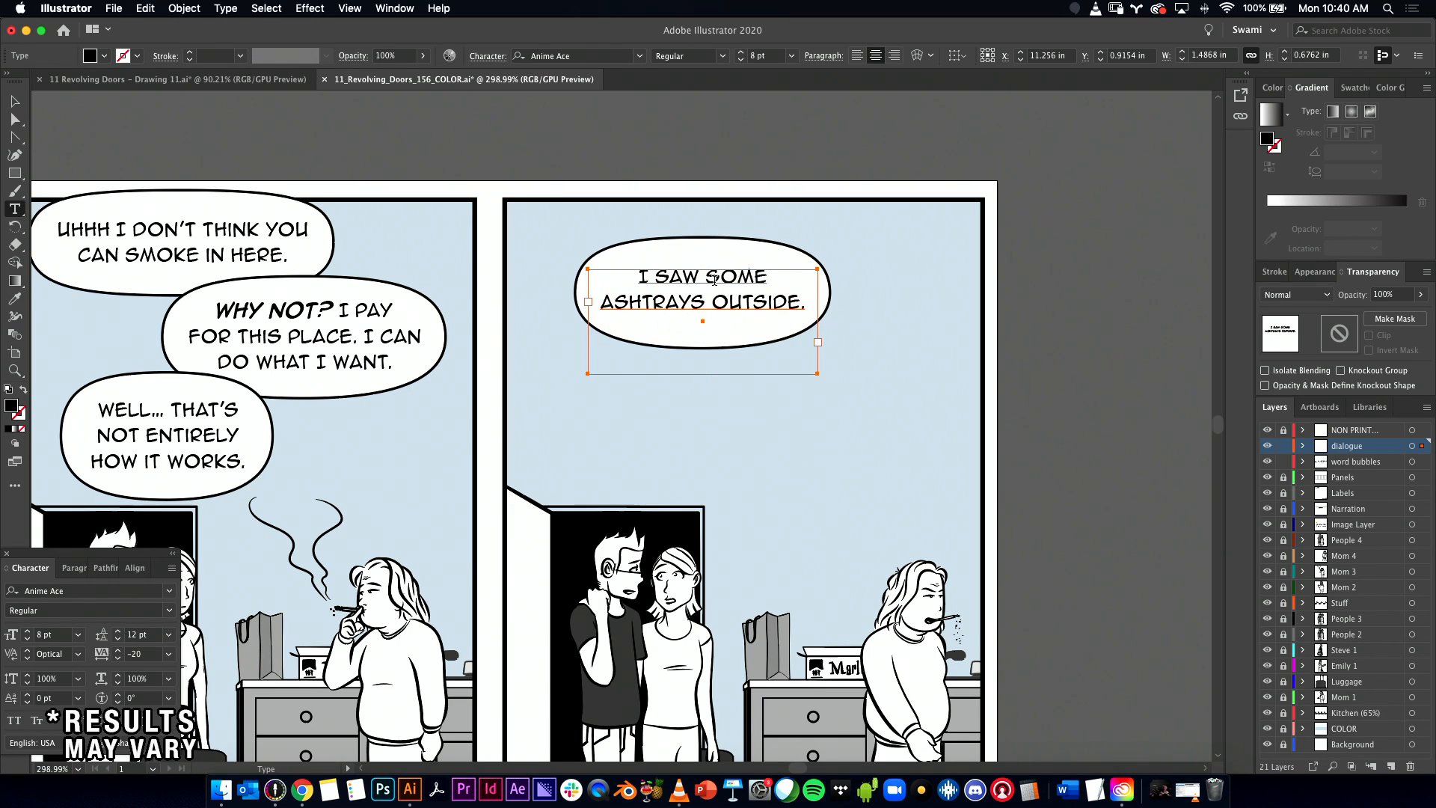
click(708, 276)
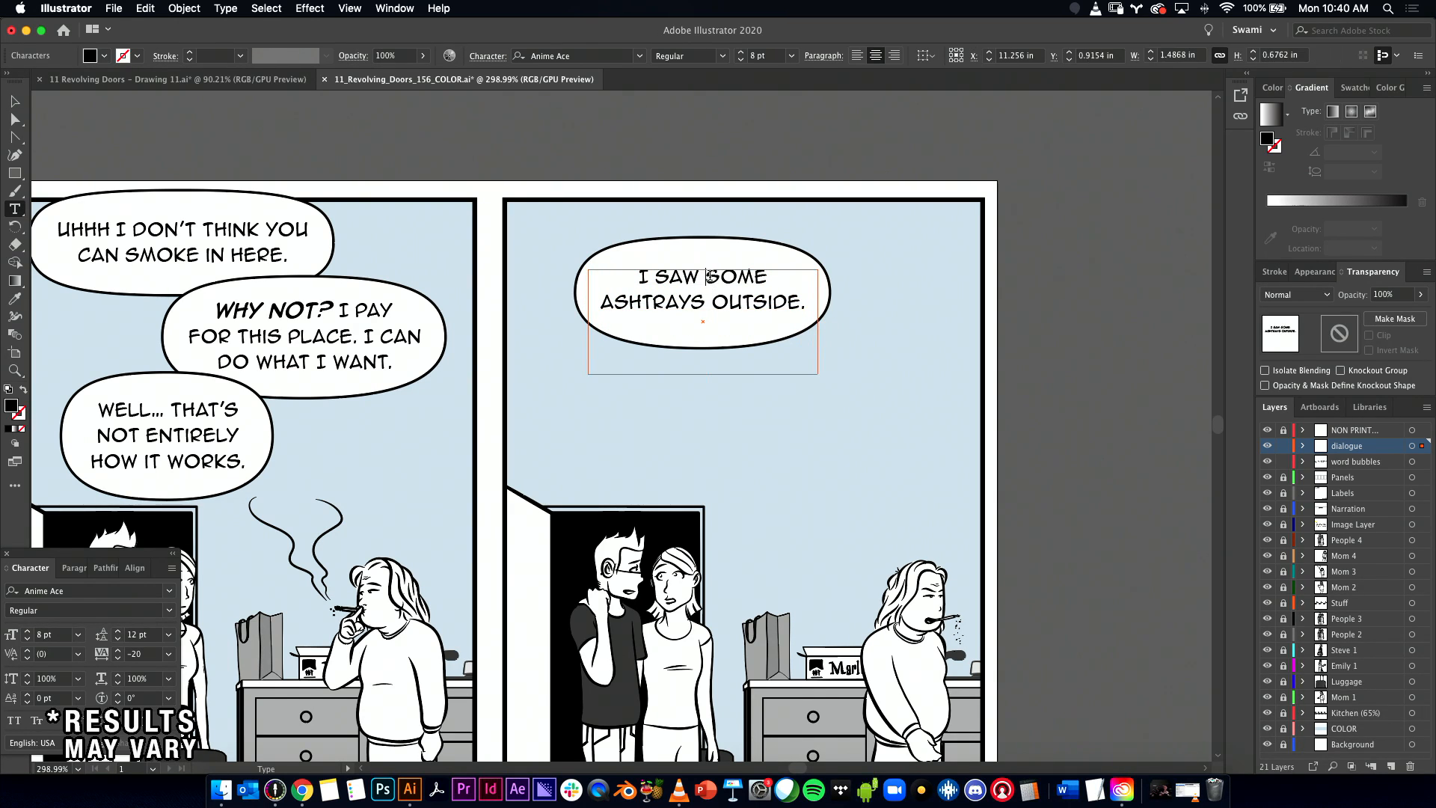
key(Escape)
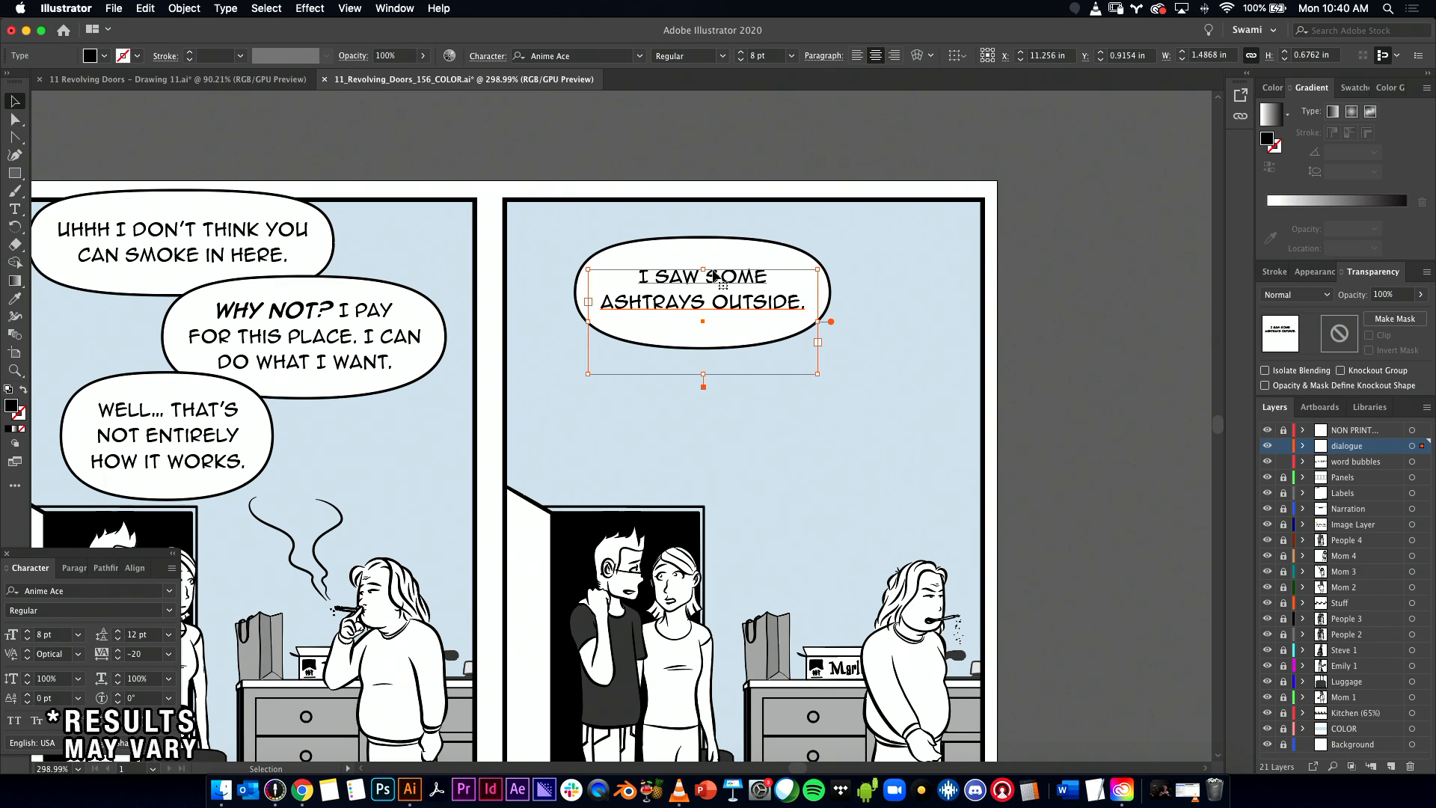
Step: Try to narrow the ashtrays bubble to about 1.56 in with Free Transform
click(733, 254)
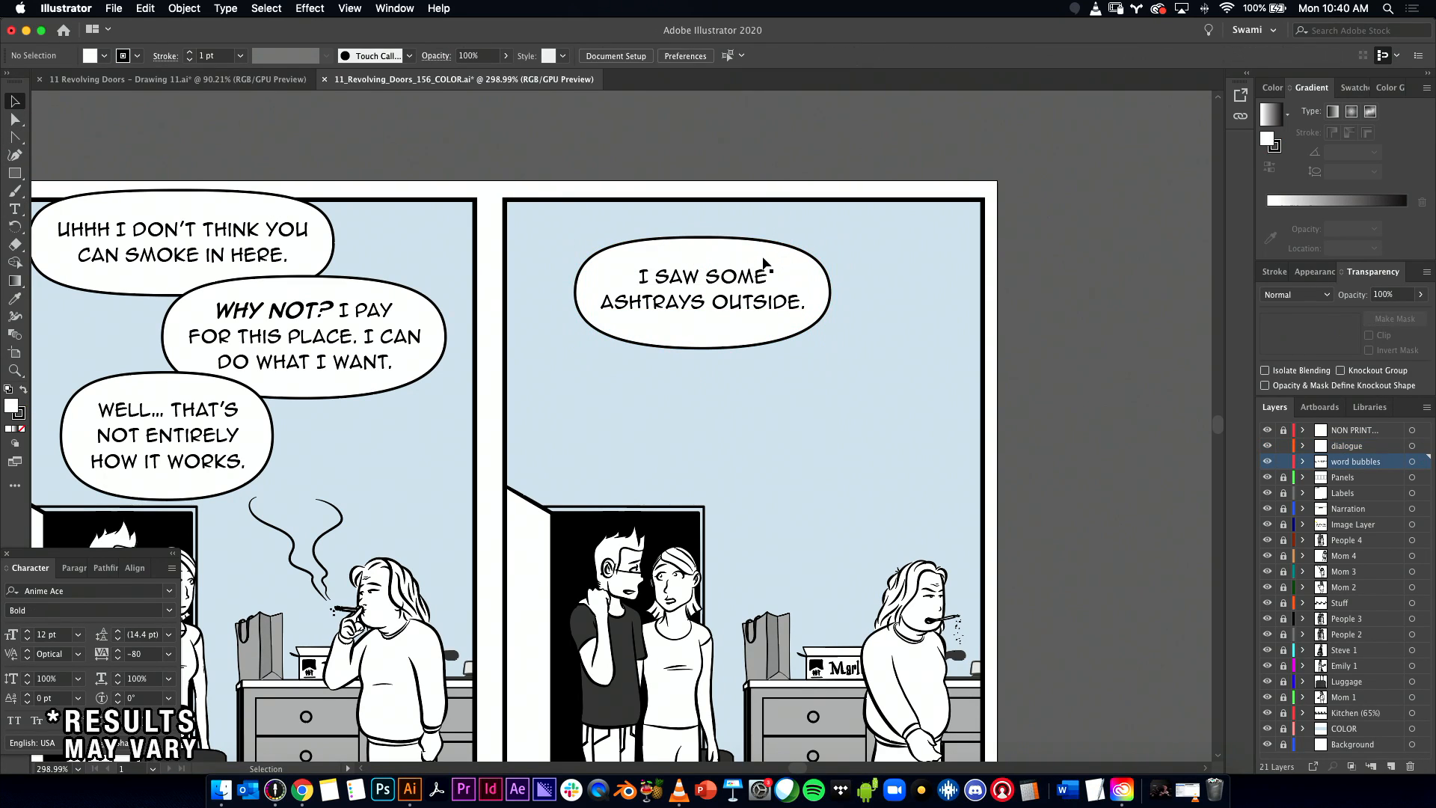
mouse_move(832, 238)
mouse_down()
mouse_move(860, 254)
mouse_move(825, 241)
mouse_up()
key(e)
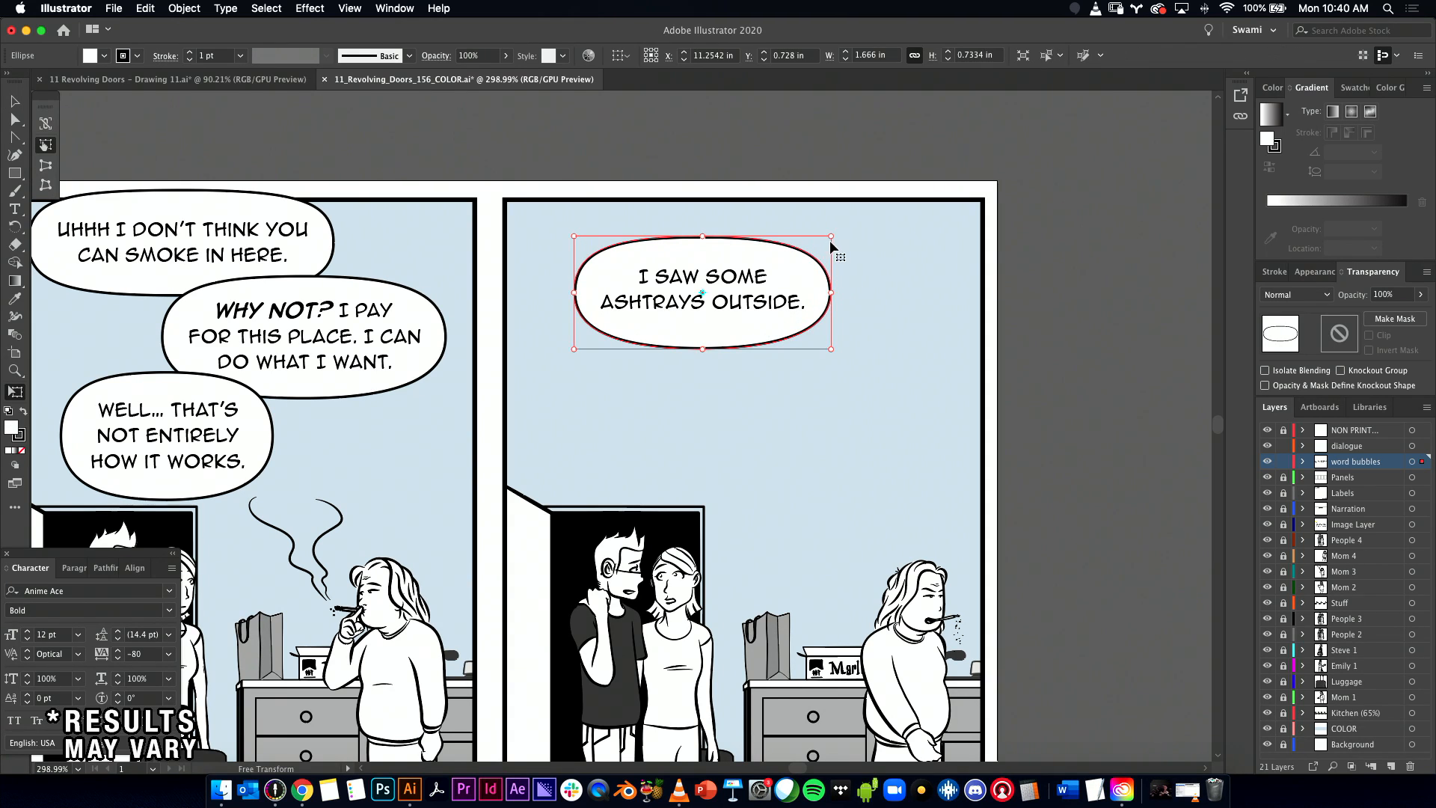
drag(831, 236, 823, 266)
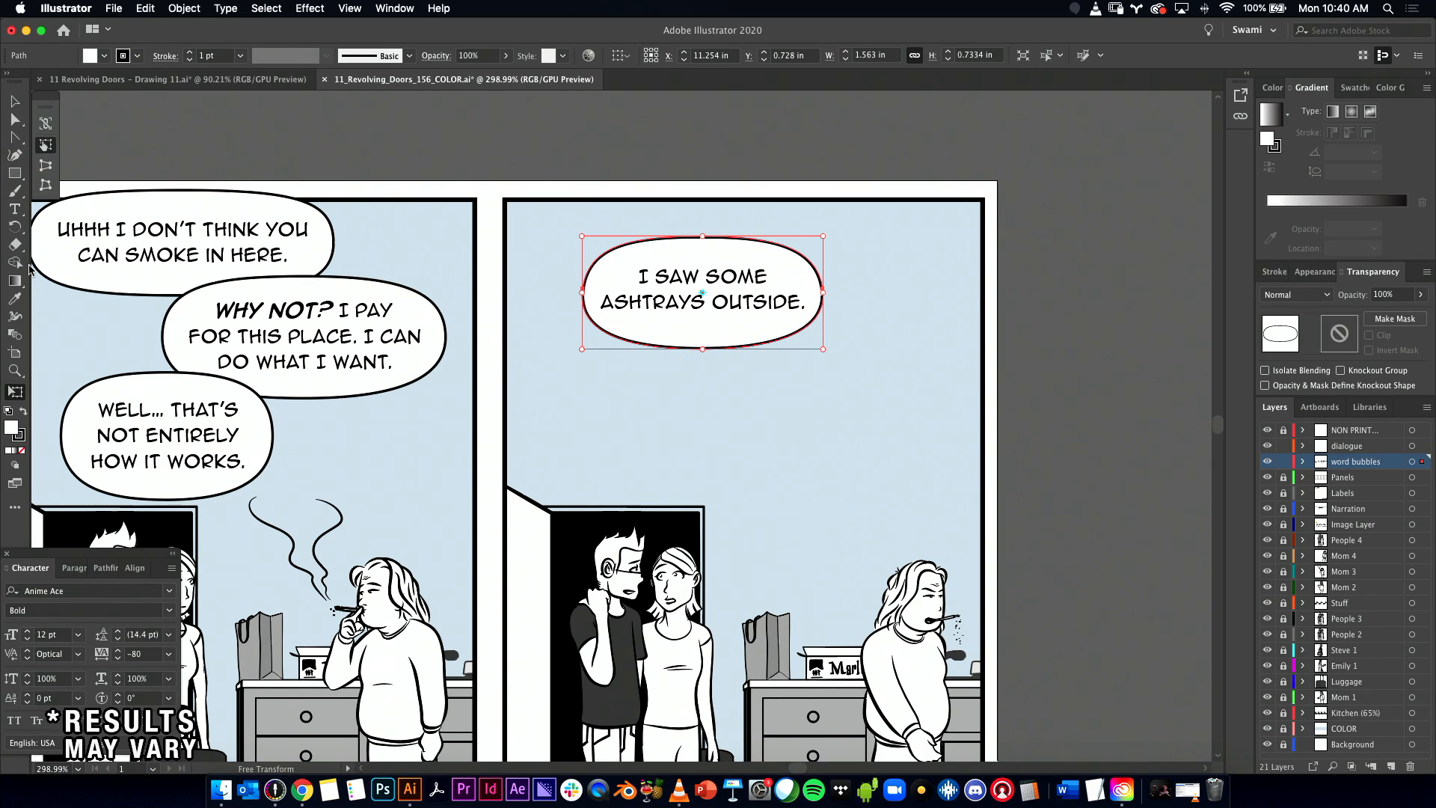
click(45, 147)
key(v)
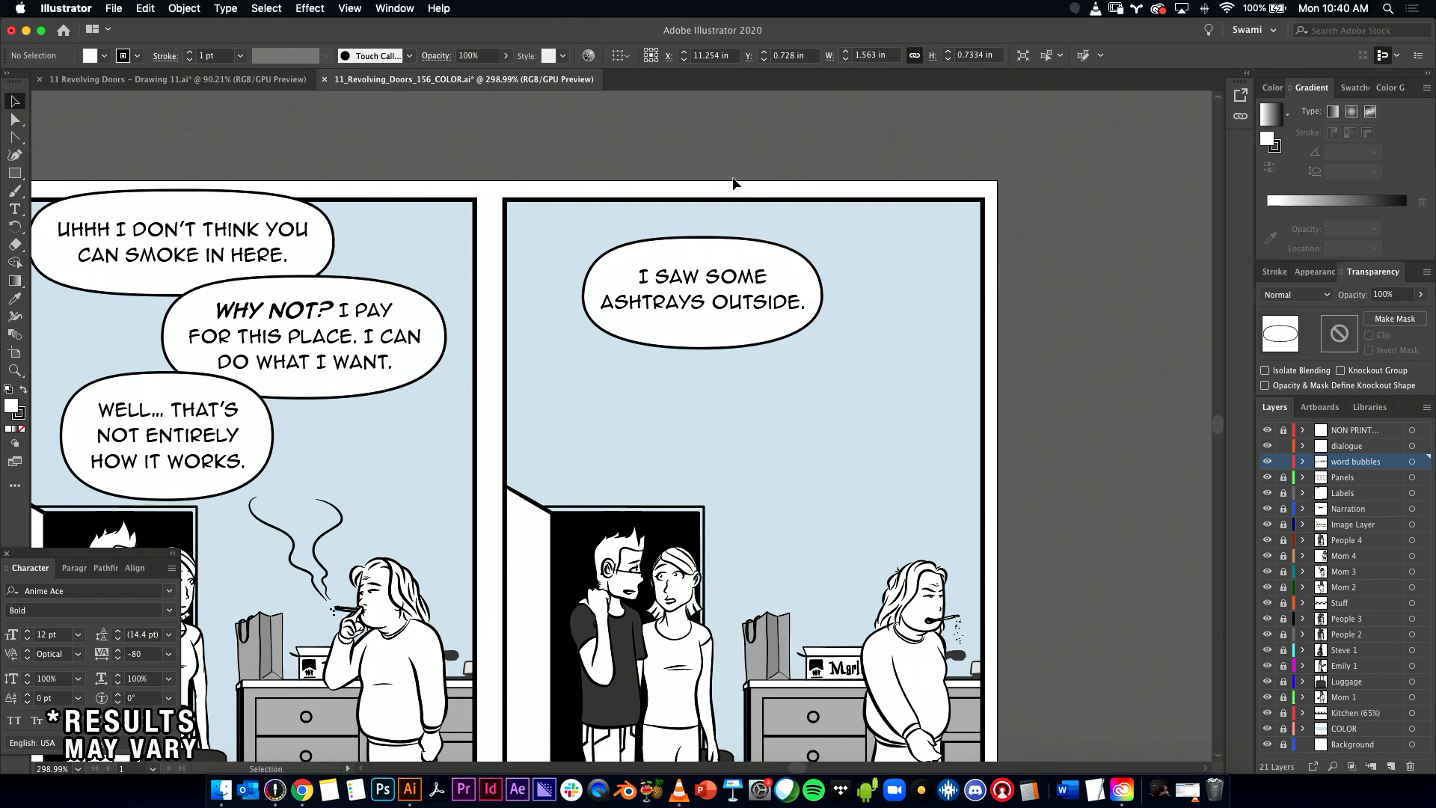
Step: Try a slightly wider shape for the ashtrays bubble, and undo its recent reshaping
drag(824, 294, 829, 295)
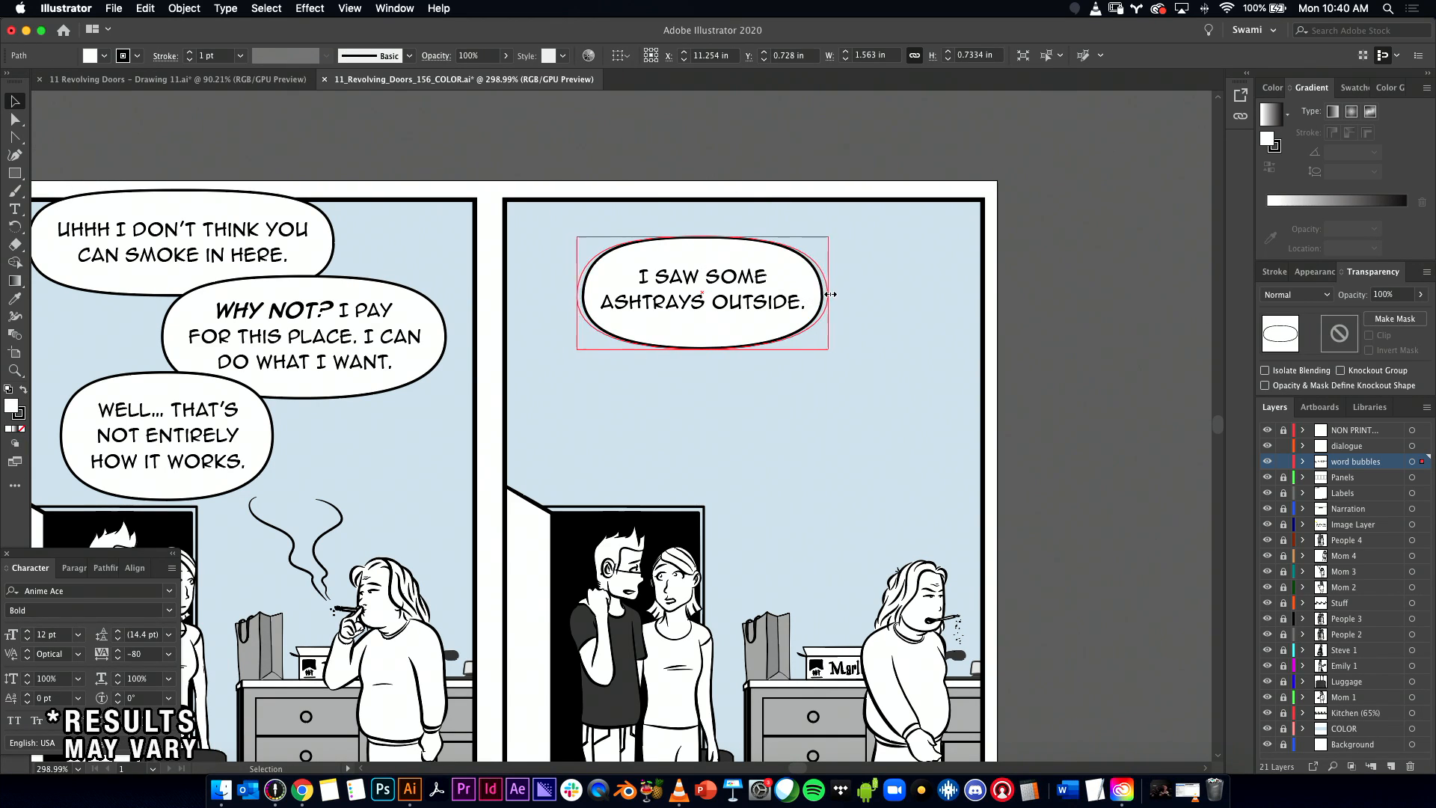
click(841, 294)
scroll(778, 301, down, 2)
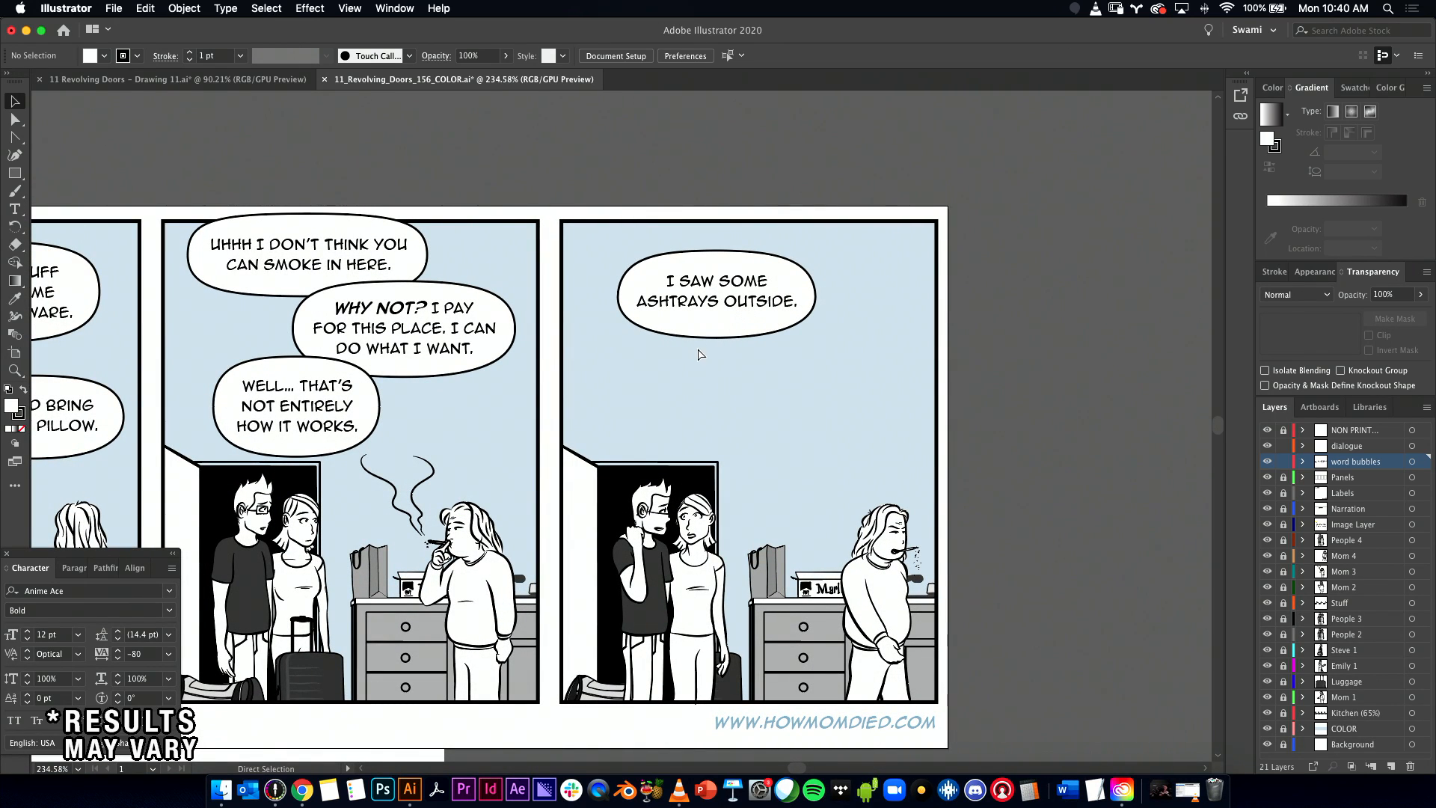
click(722, 338)
key(super+d)
click(791, 182)
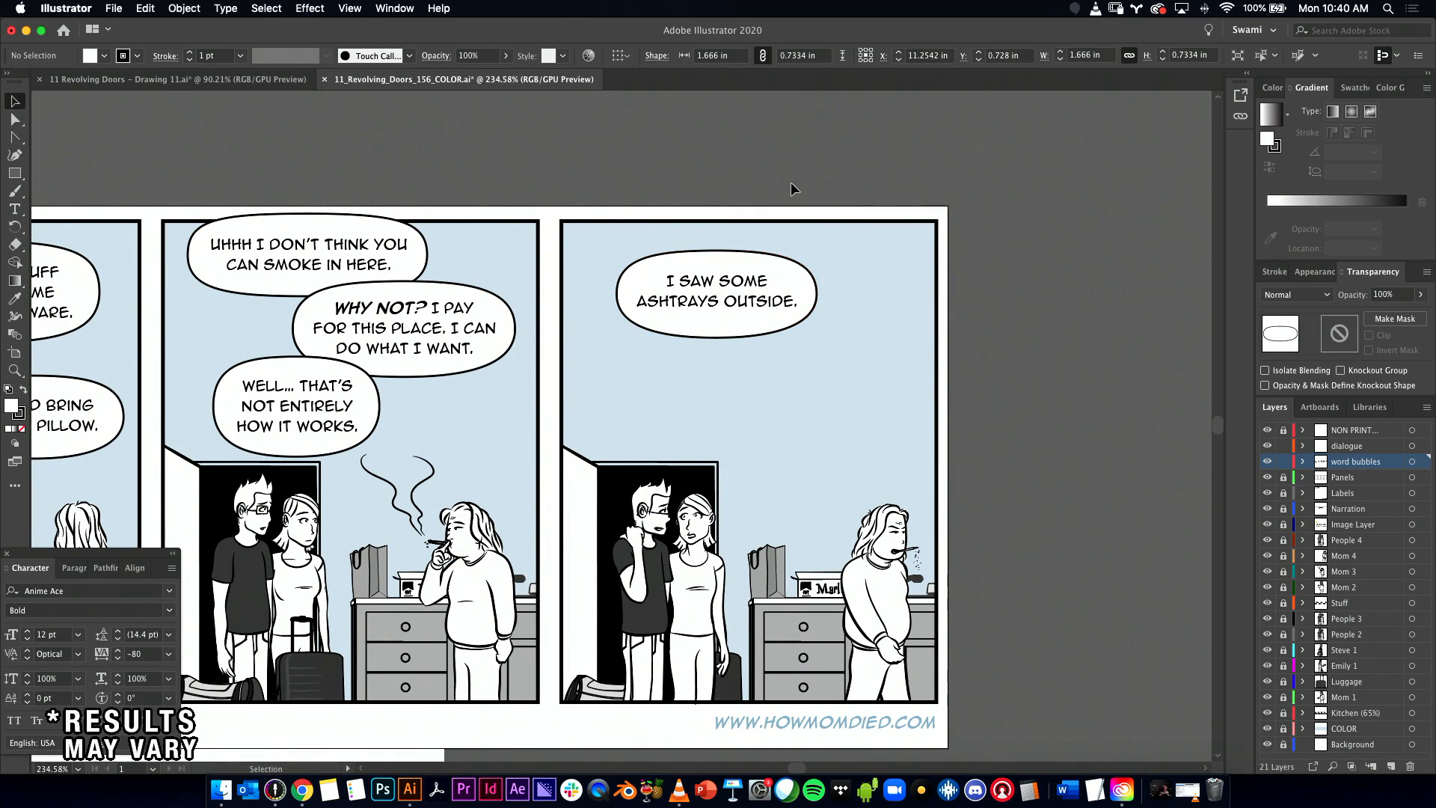
Step: Move the ashtrays bubble together with its text slightly left and up in the fourth panel
click(804, 311)
click(744, 208)
drag(797, 206, 679, 341)
key(super+shift+a)
drag(812, 202, 721, 301)
click(732, 220)
Step: In the Google Docs script, add a comma after "smoke outside" and copy "Yeah I think you have to smoke outside, Mom."
key(super+Tab)
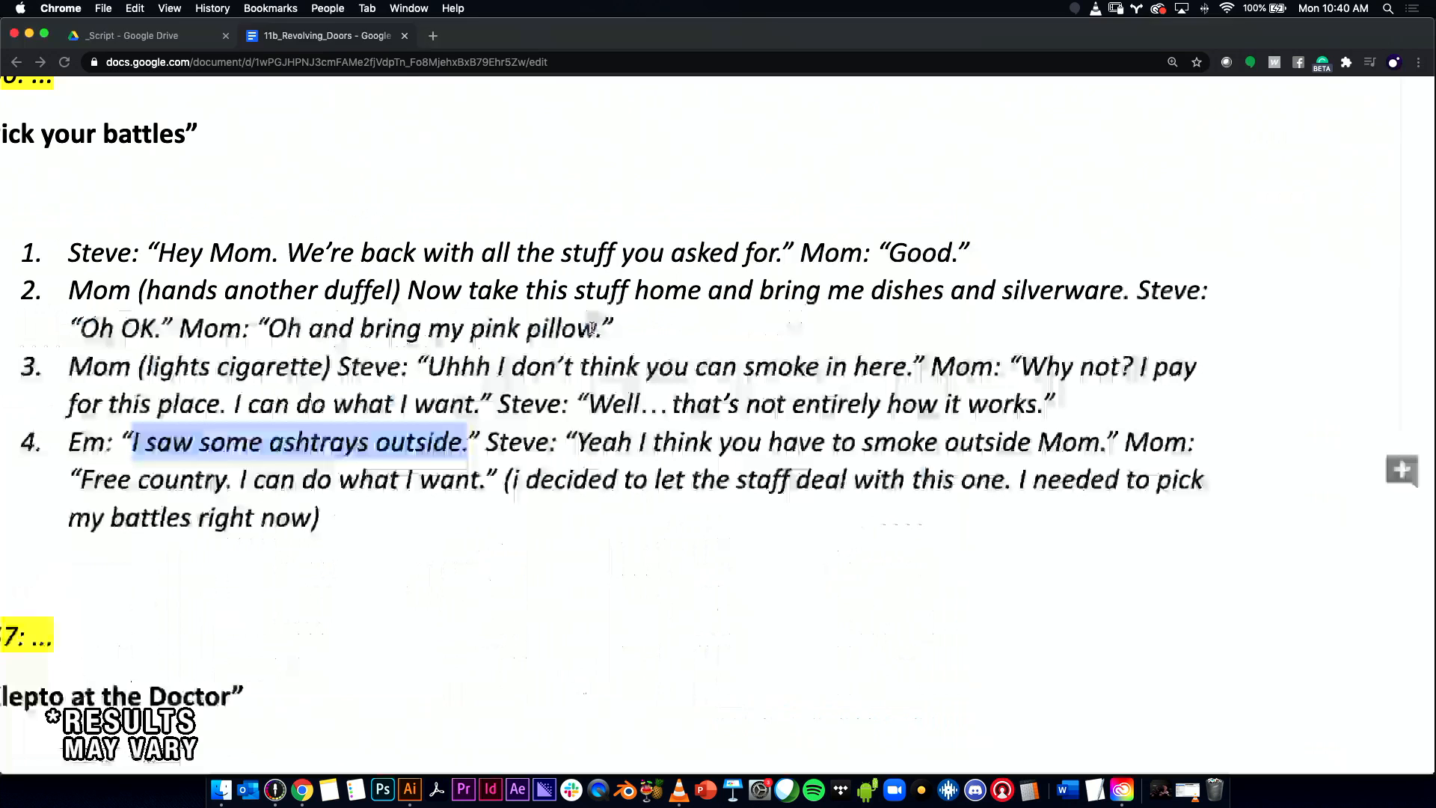
drag(573, 436, 1105, 446)
click(997, 442)
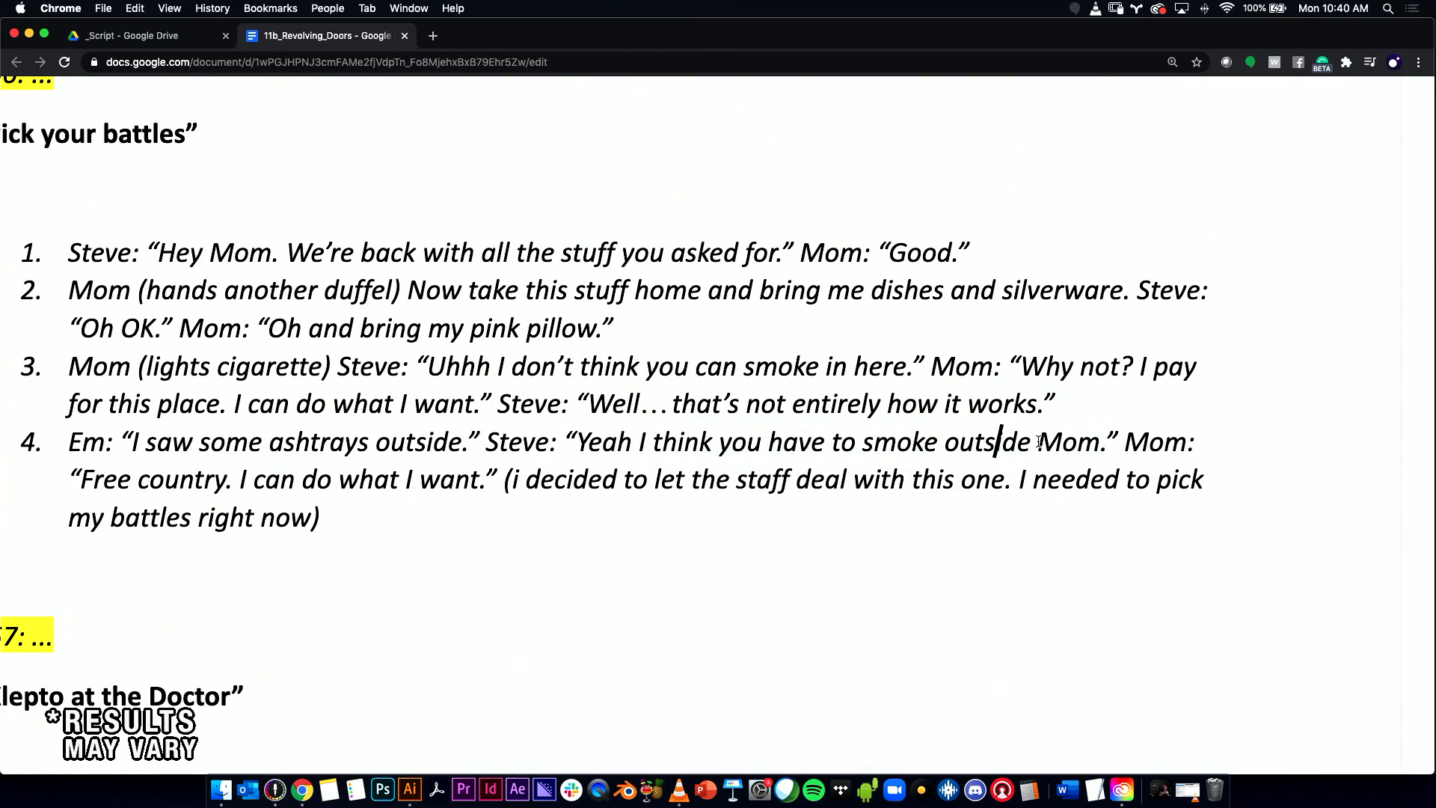
click(1032, 443)
text(,)
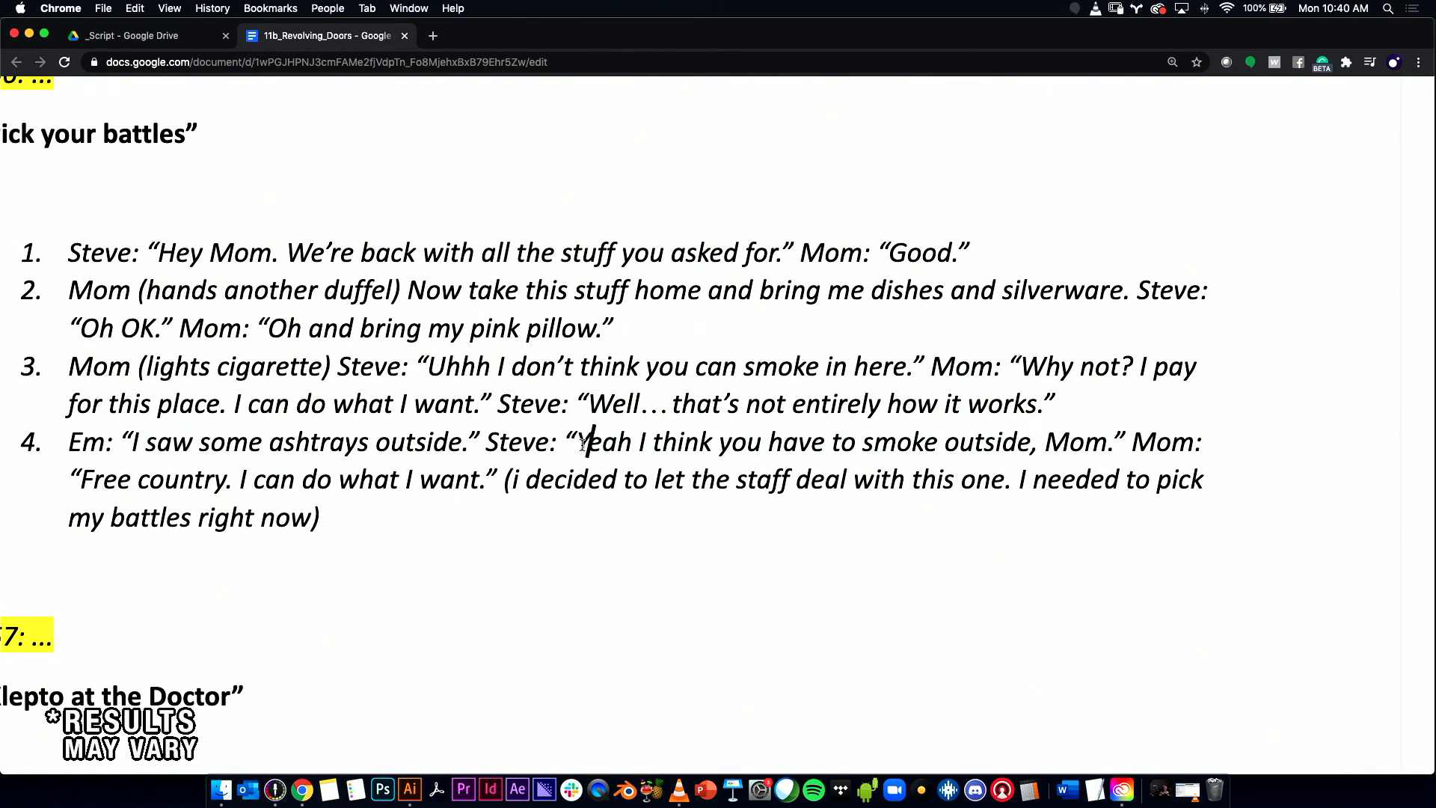
drag(578, 444, 1105, 446)
key(super+c)
key(super+Tab)
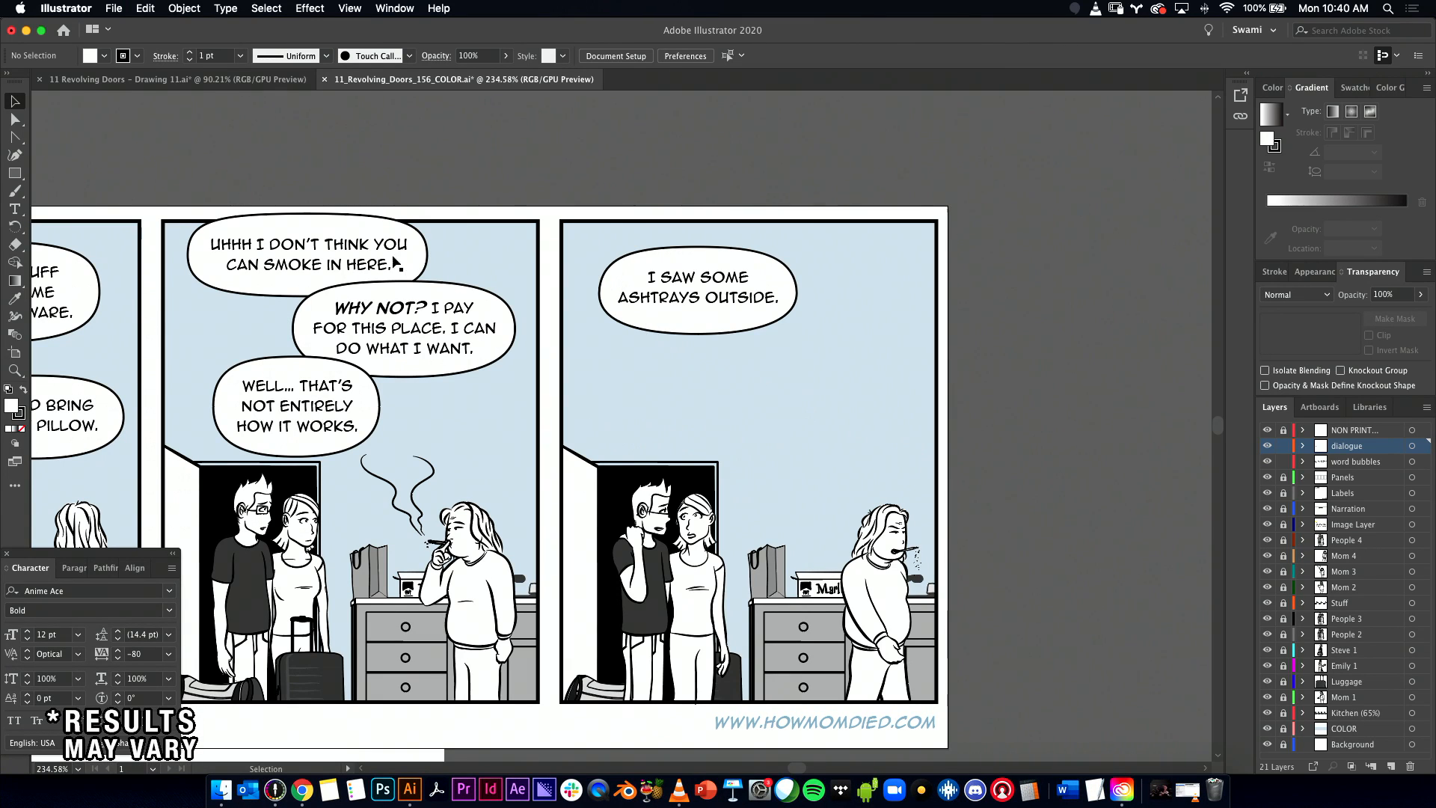
Step: Duplicate the "Well…" bubble and text into the fourth panel below the ashtrays bubble, and replace its text with the copied line
drag(326, 396, 859, 391)
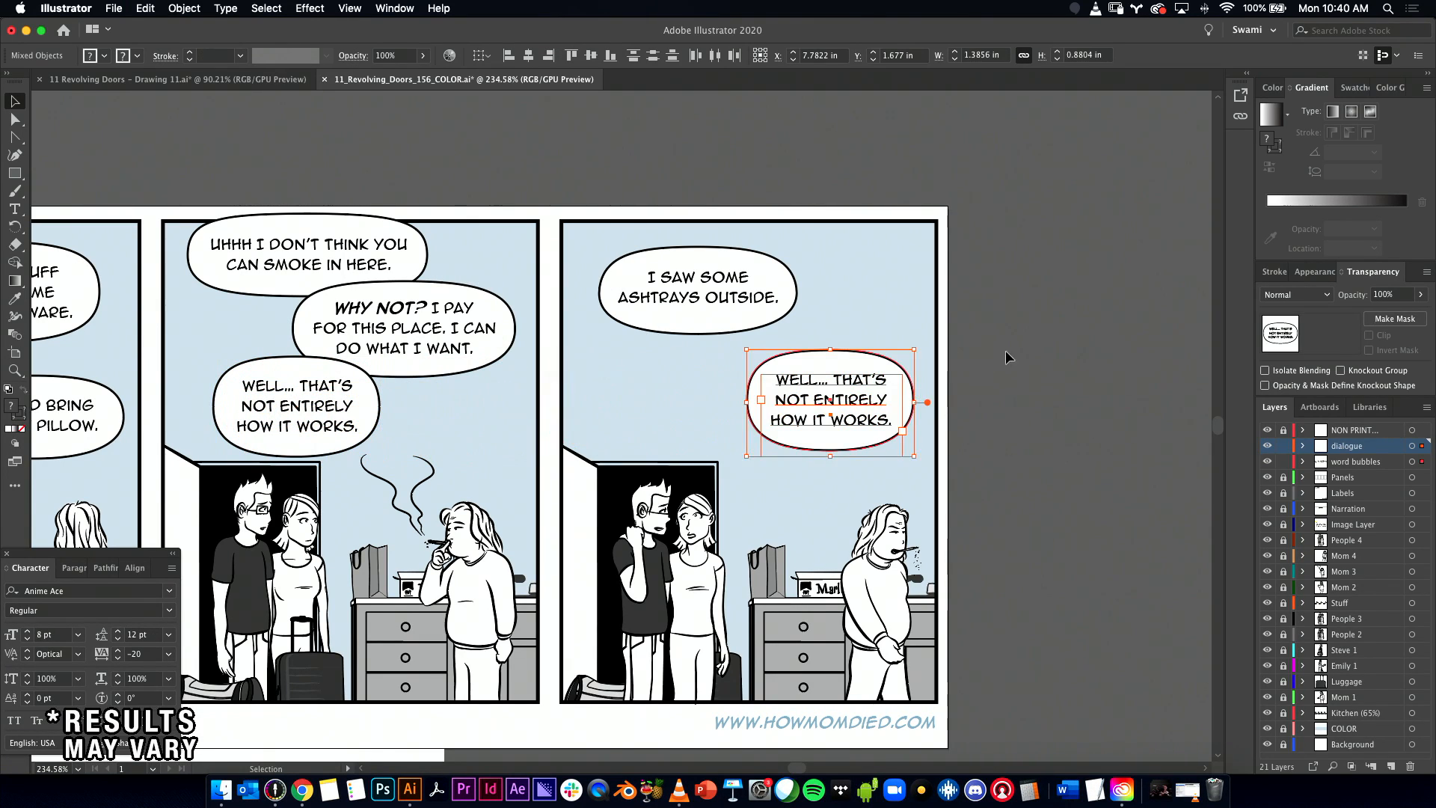
key(t)
click(898, 420)
key(super+a)
key(super+v)
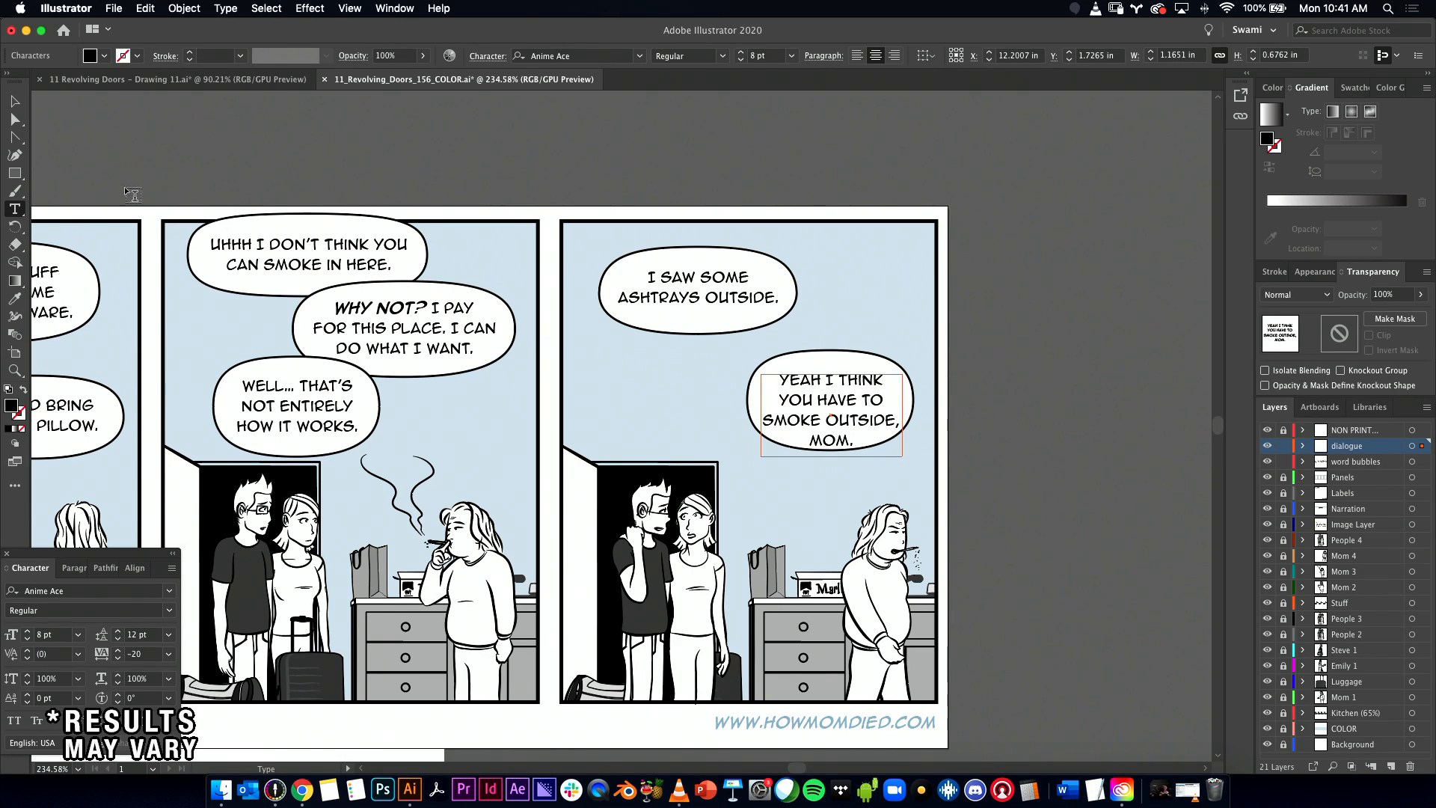
Step: Widen the new text box to about 1.42 in and break the line after "Yeah I think" for a three-line layout
click(17, 102)
drag(759, 416, 730, 416)
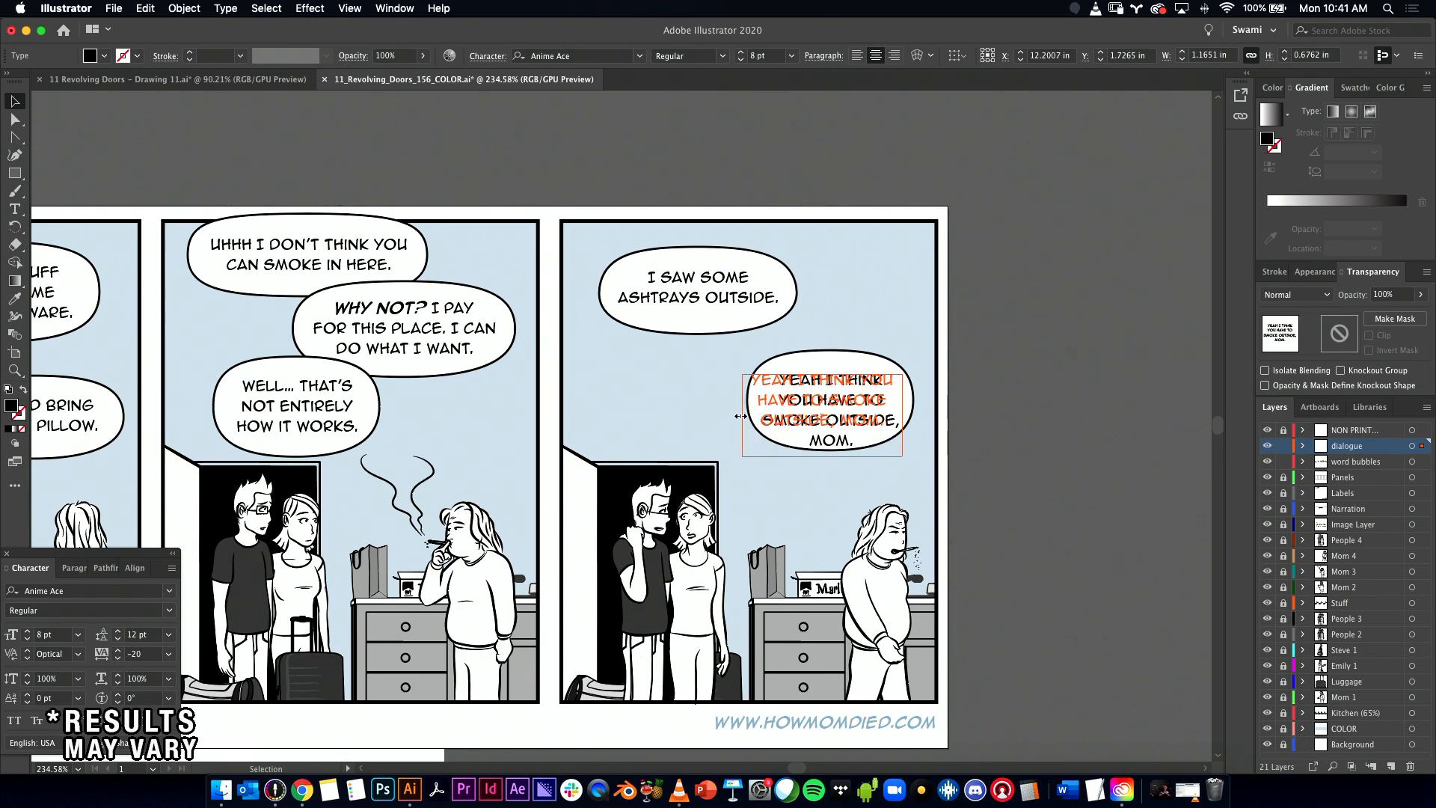
double_click(847, 405)
key(Return)
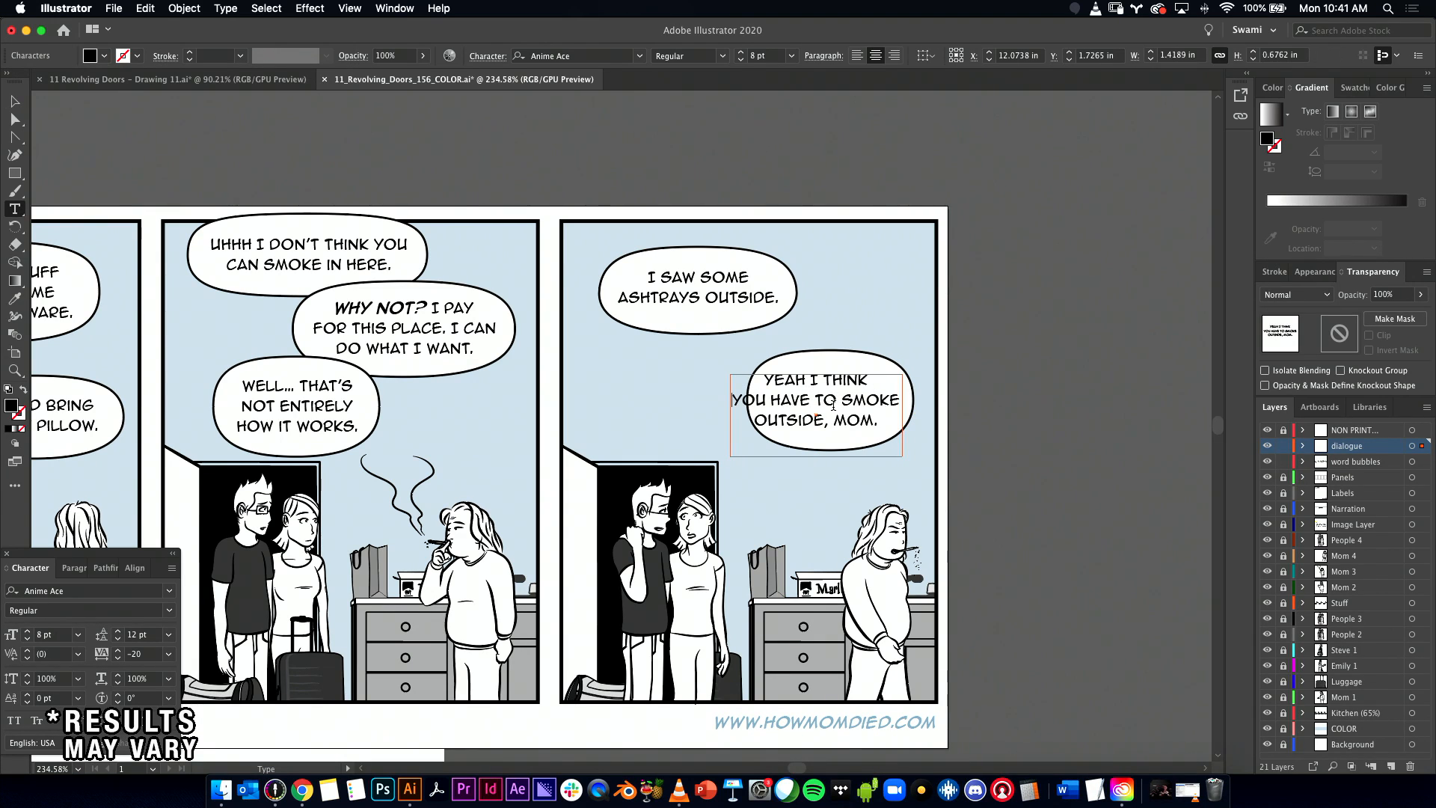
Step: Widen the "Yeah I think" bubble to about 1.70 in and move it with its text up against the ashtrays bubble
click(823, 350)
drag(914, 400, 838, 365)
shift+click(857, 404)
click(888, 380)
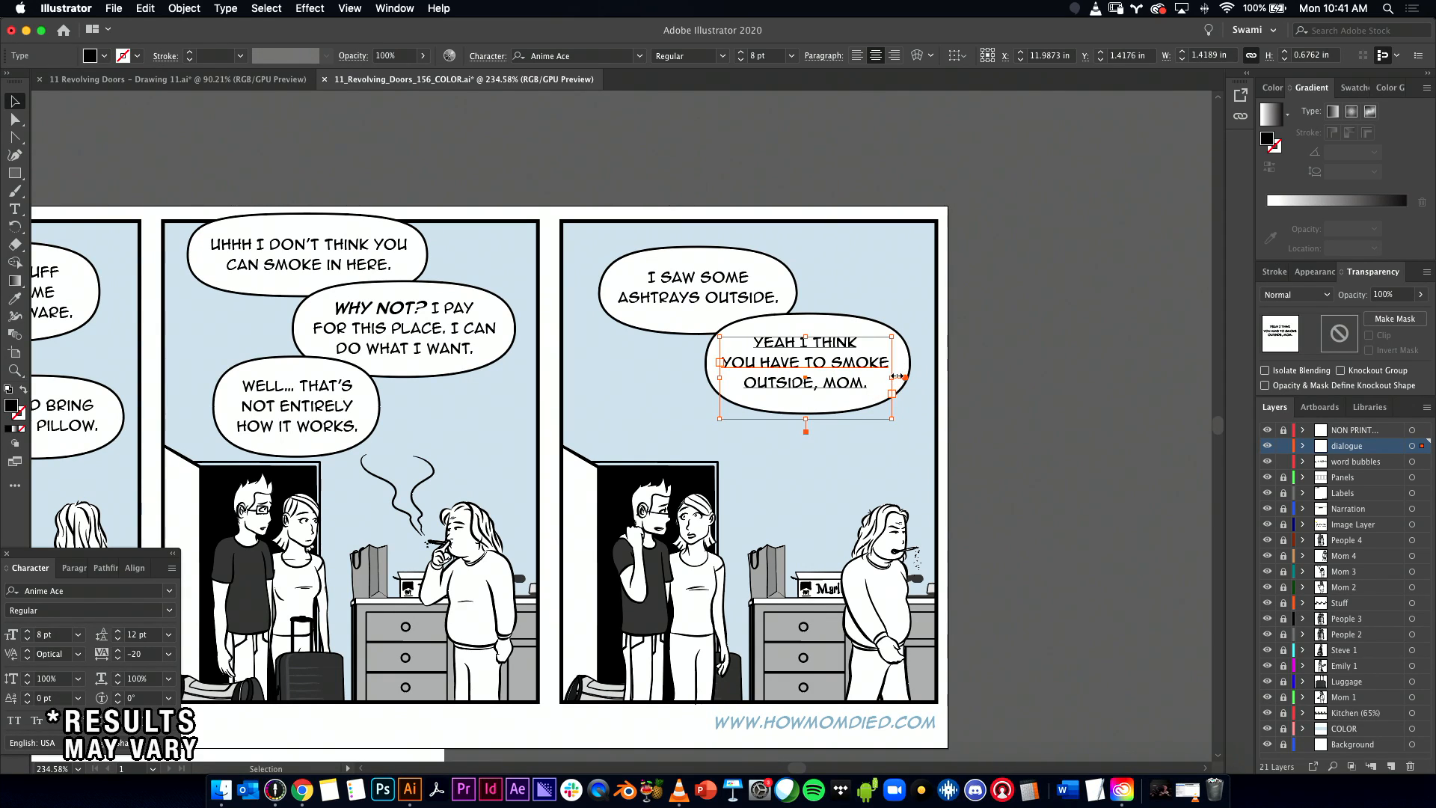
Step: Widen the "Yeah I think" text box to about 1.59 in and shift the centered text and bubble together slightly left and down
drag(896, 379, 917, 353)
key(super+shift+a)
drag(835, 369, 845, 372)
click(826, 328)
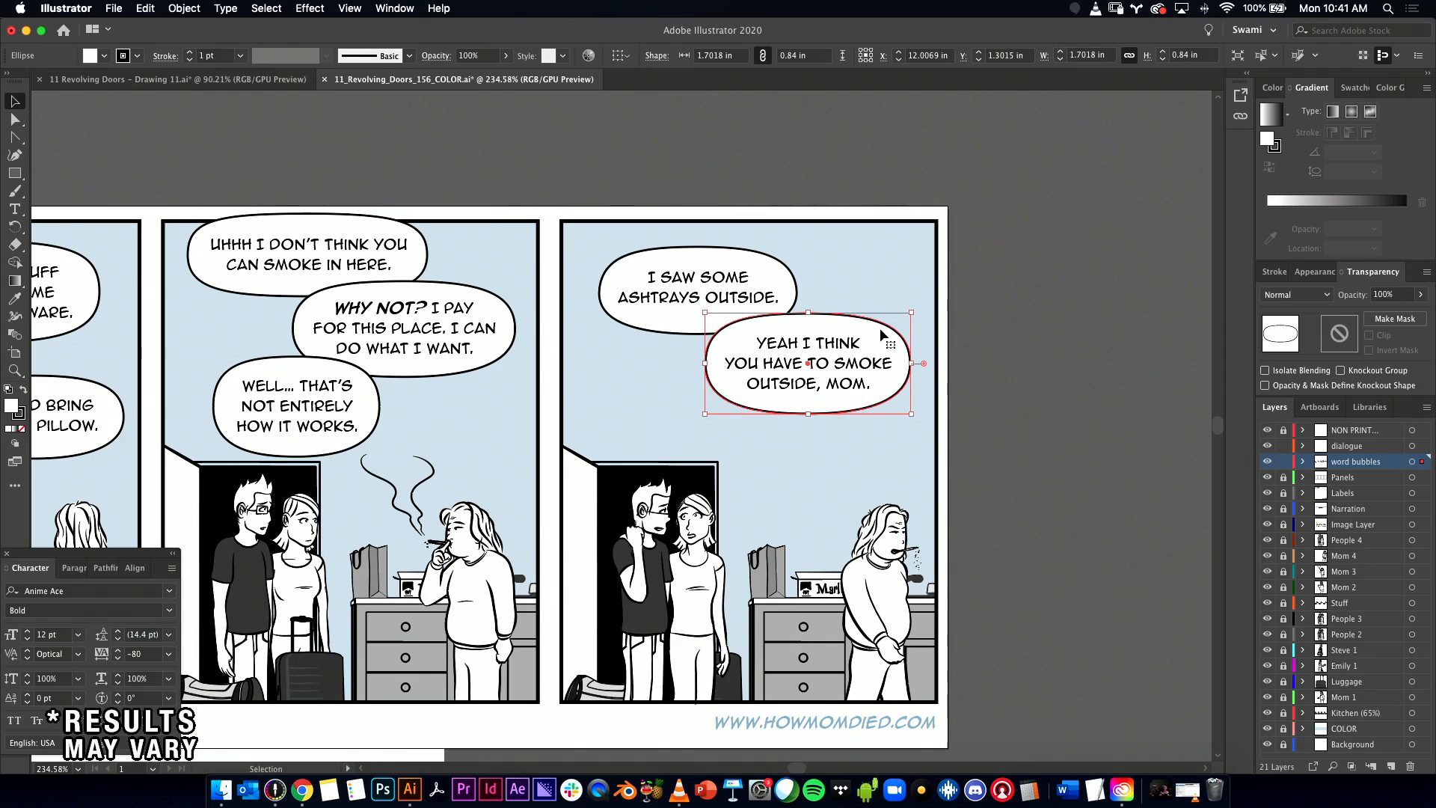
shift+click(840, 366)
drag(846, 369, 841, 373)
Step: Select the line "Free country. I can do what I want." in the Google Docs script and return to Illustrator
key(super+Tab)
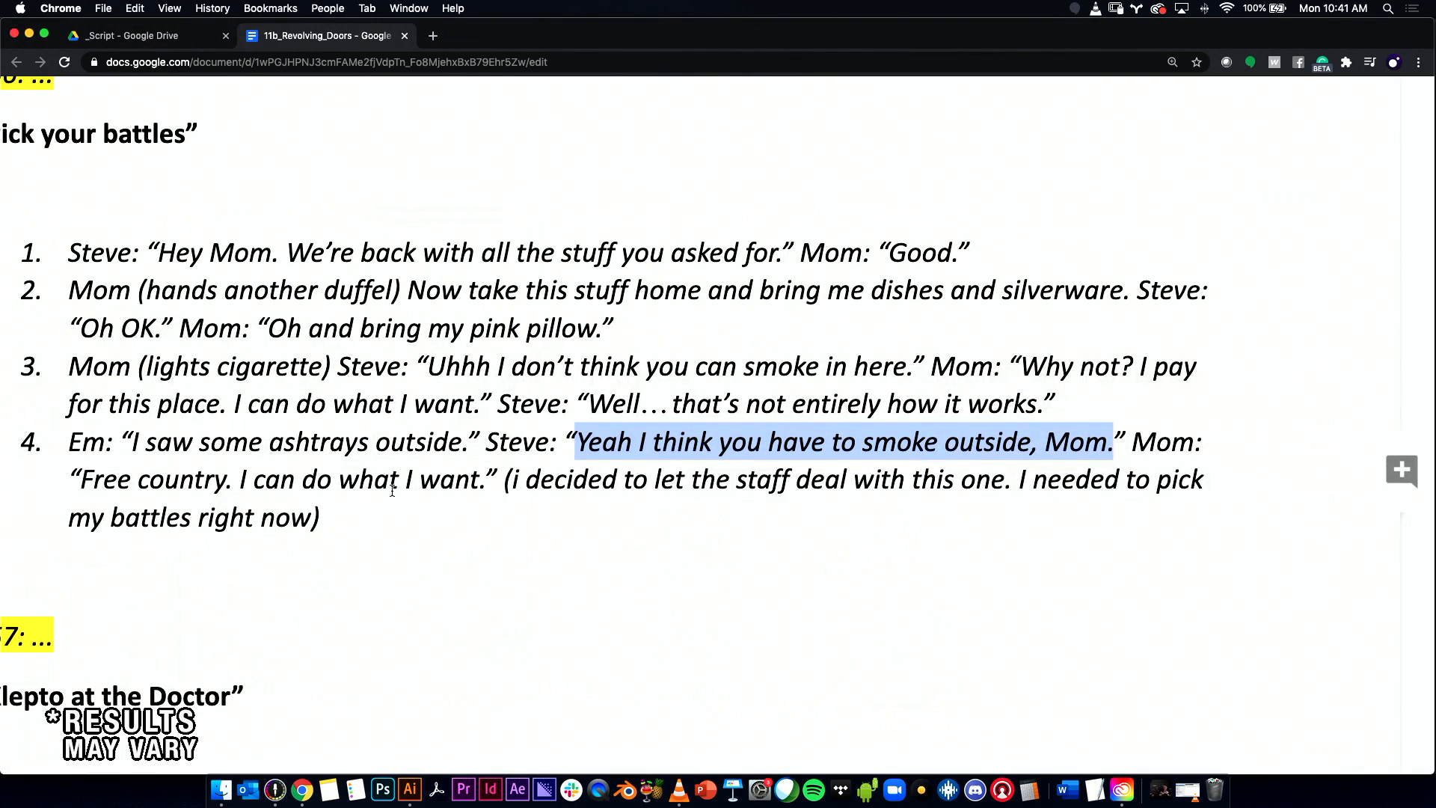
drag(82, 479, 493, 477)
key(super+Tab)
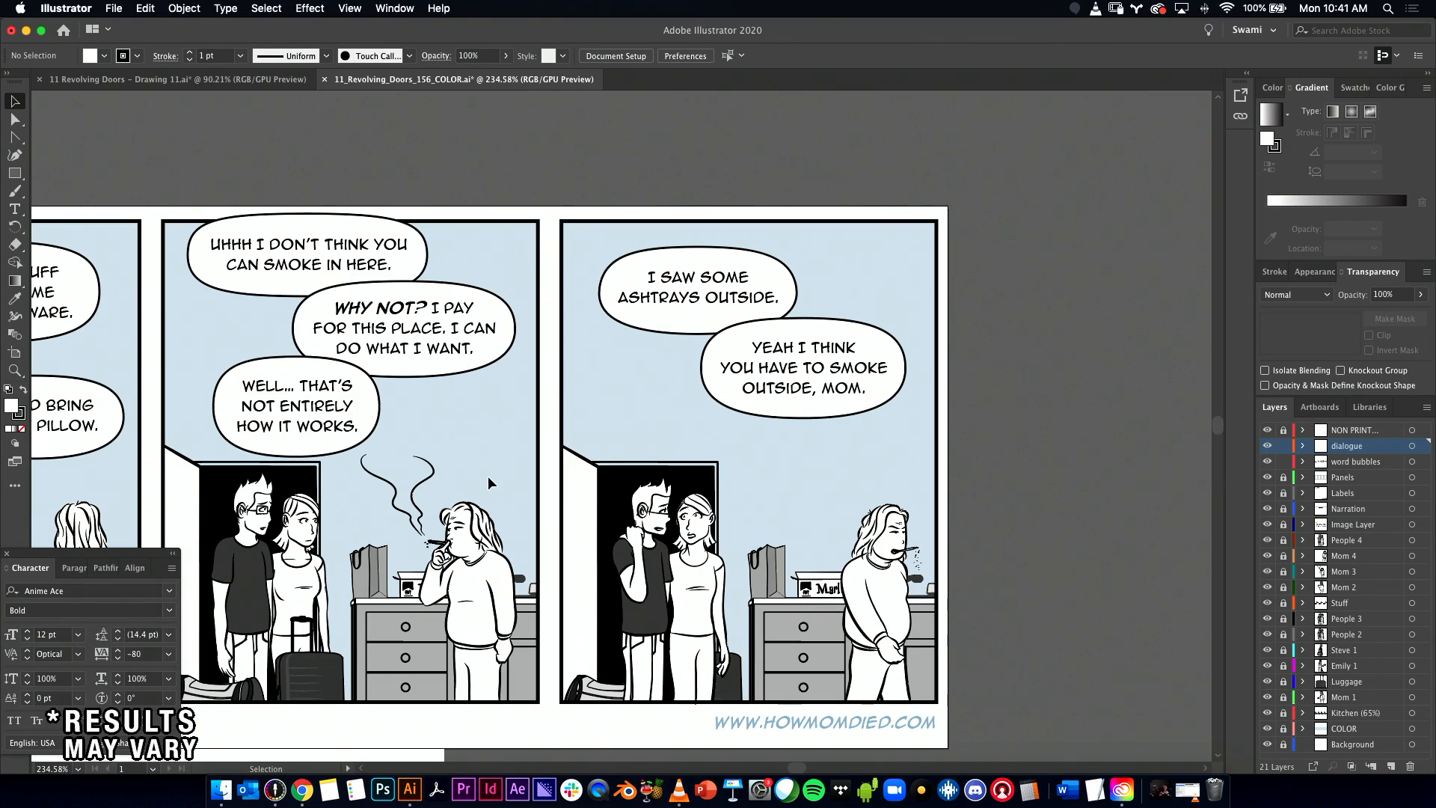
Step: Move both fourth-panel bubbles with their text up until the ashtrays bubble overlaps the panel's top border
drag(934, 247, 710, 307)
drag(792, 359, 785, 325)
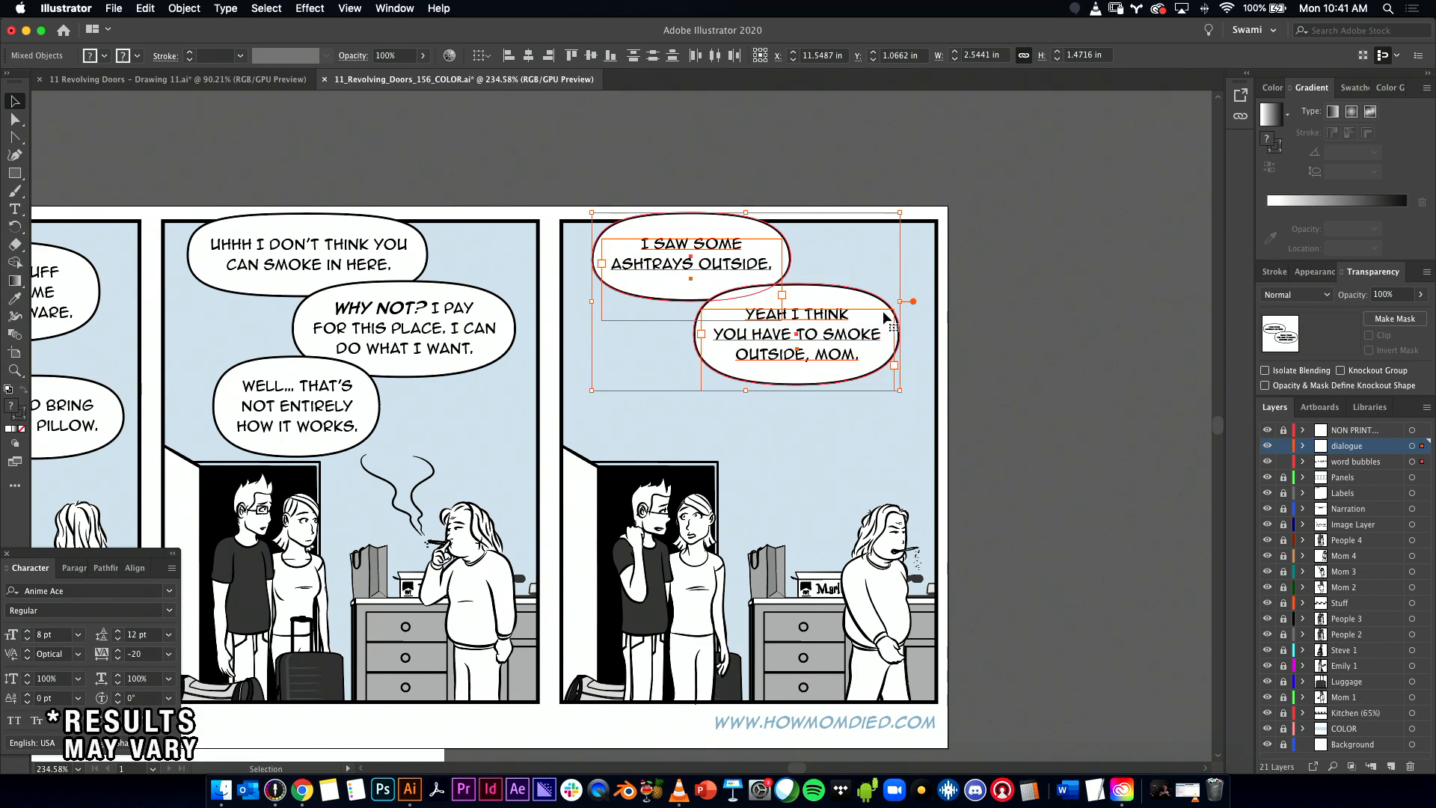
click(977, 318)
click(872, 352)
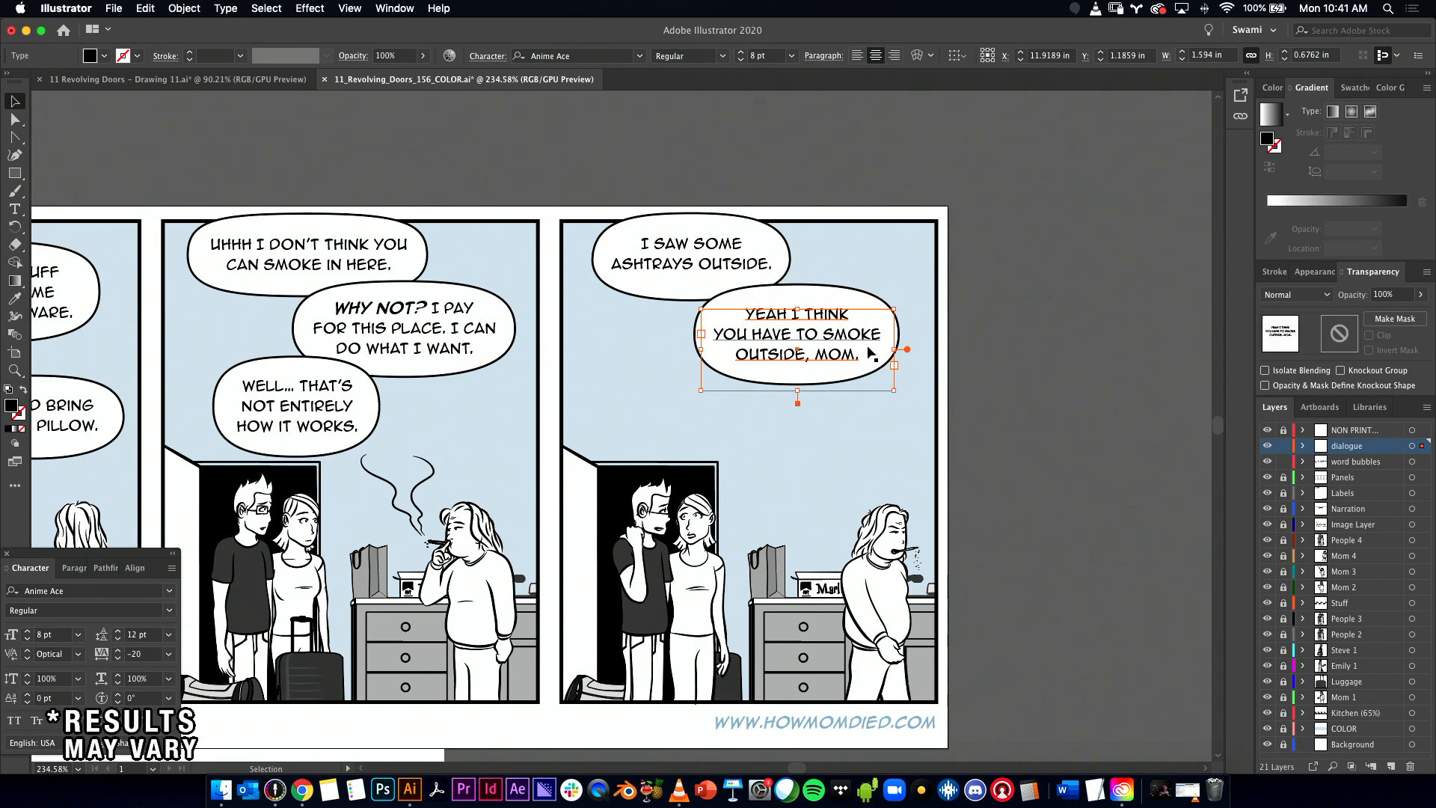
double_click(772, 354)
click(742, 365)
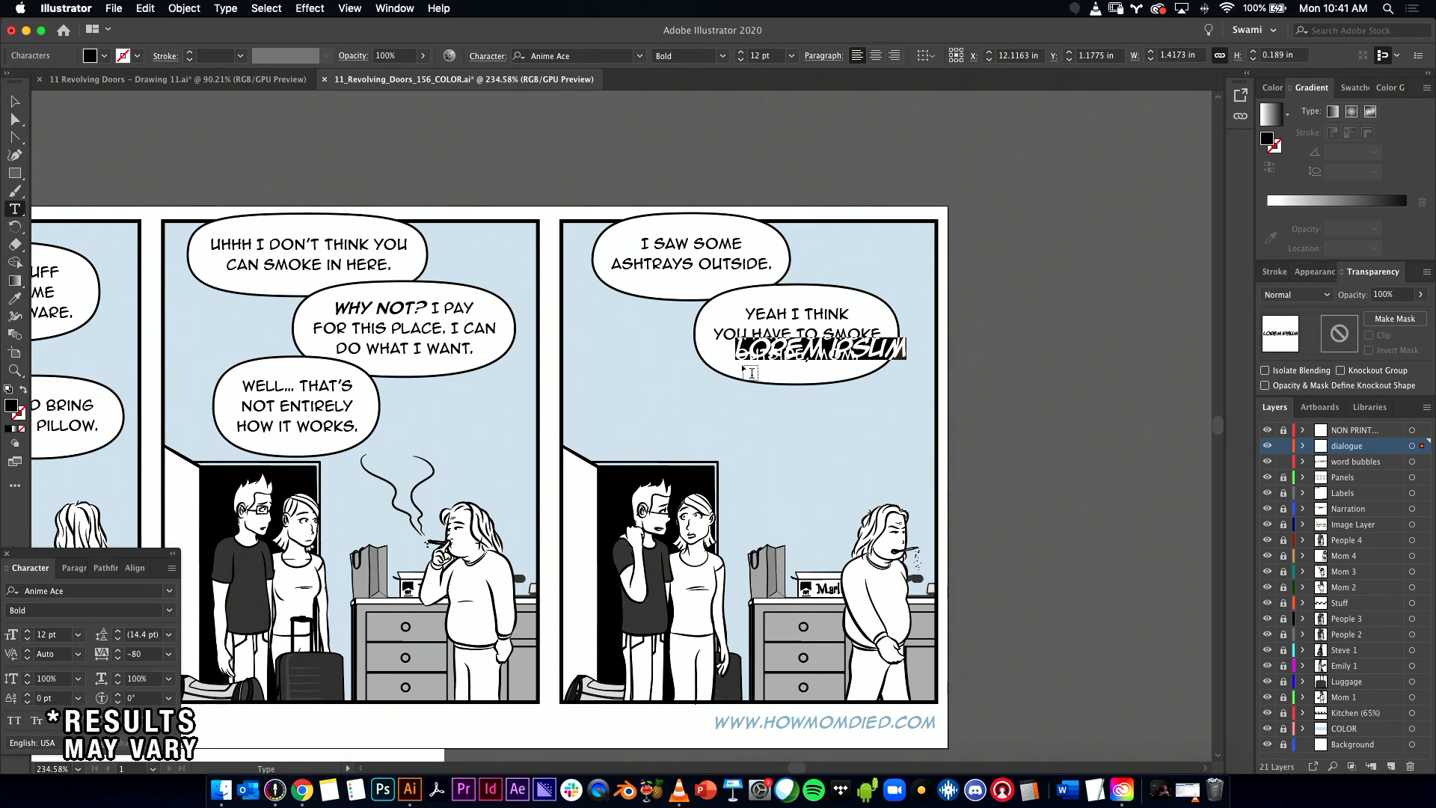
key(cmd+z)
click(736, 359)
key(cmd+z)
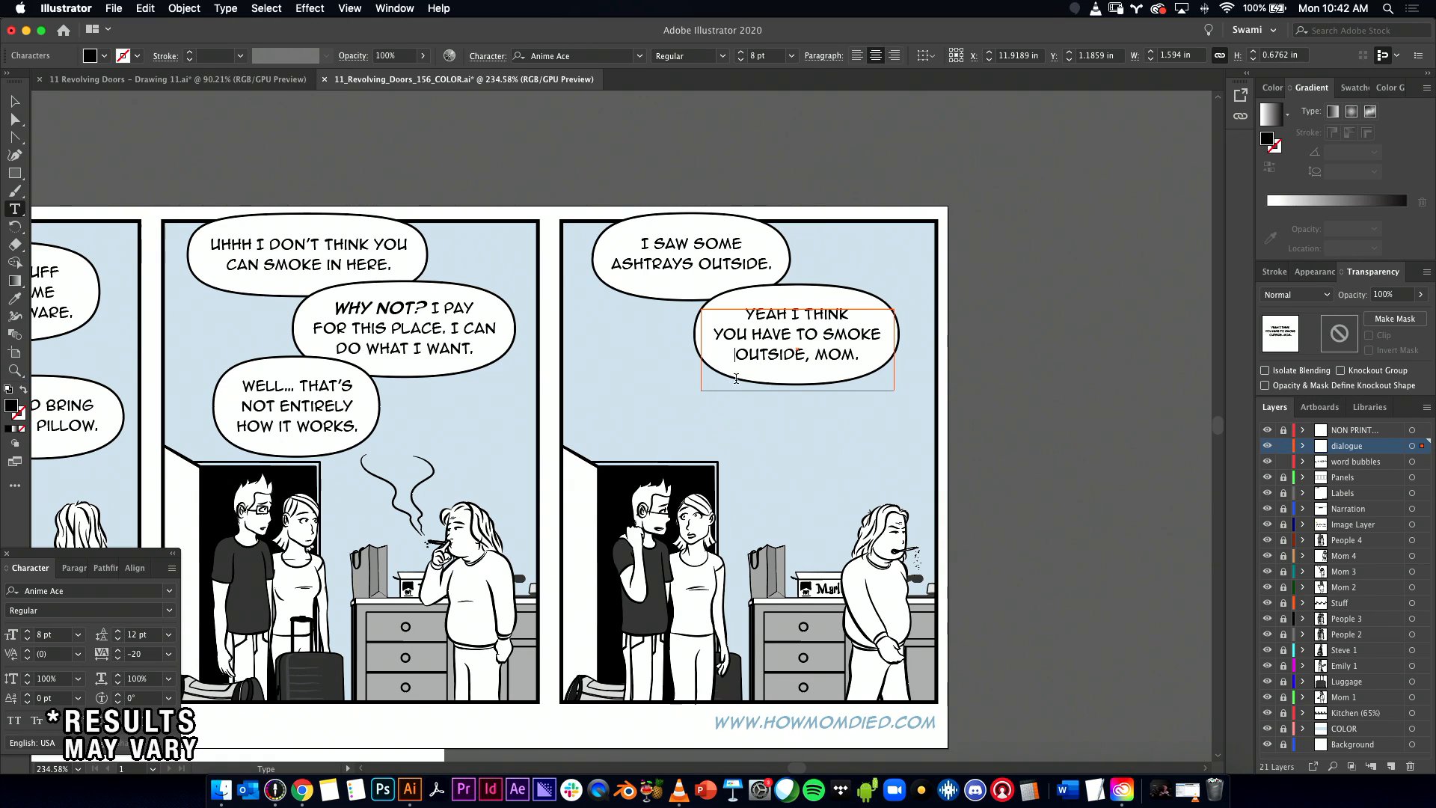
click(15, 101)
drag(898, 349, 1050, 349)
key(super+z)
Step: Nudge the "Yeah I think" bubble and its text up one increment
drag(991, 299, 836, 351)
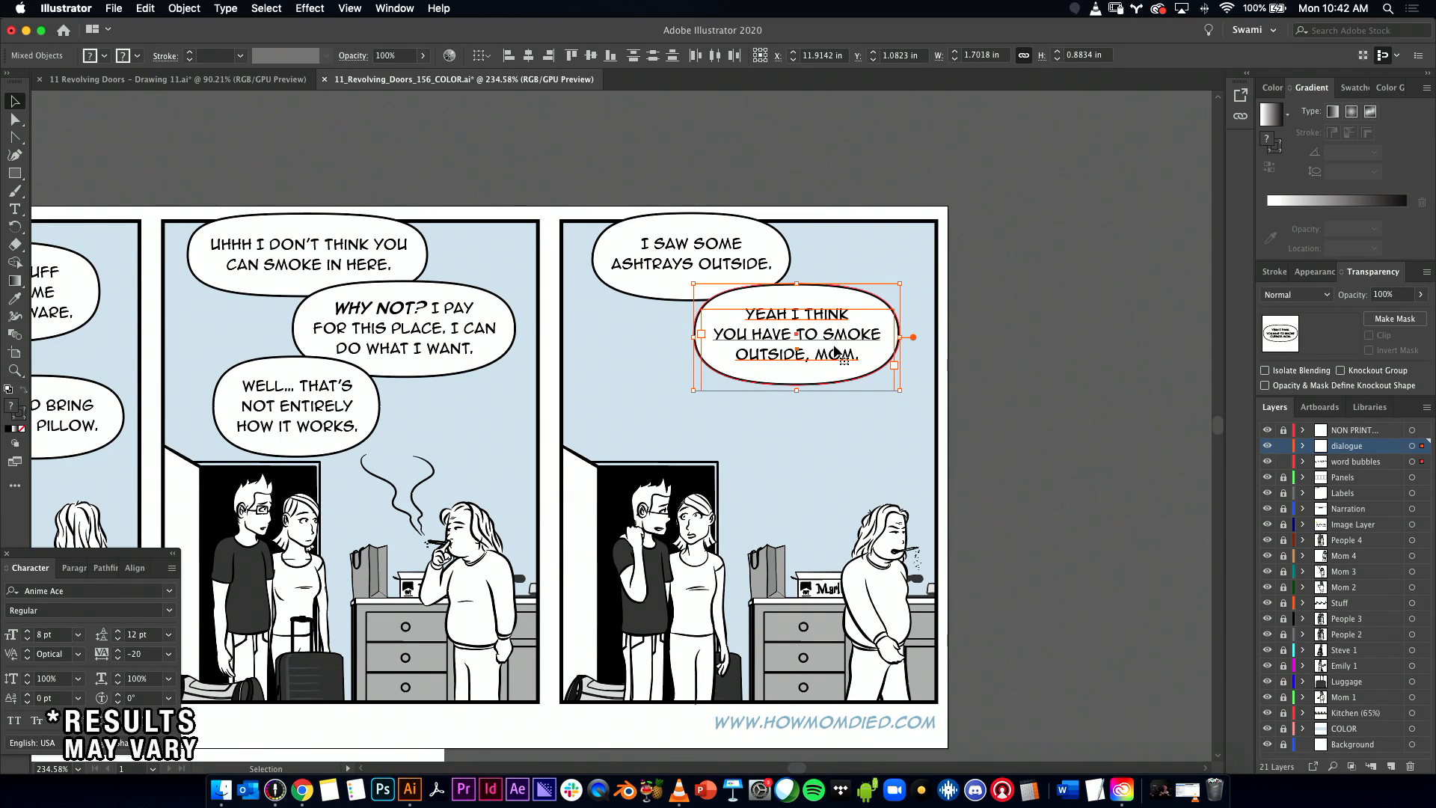
key(Up)
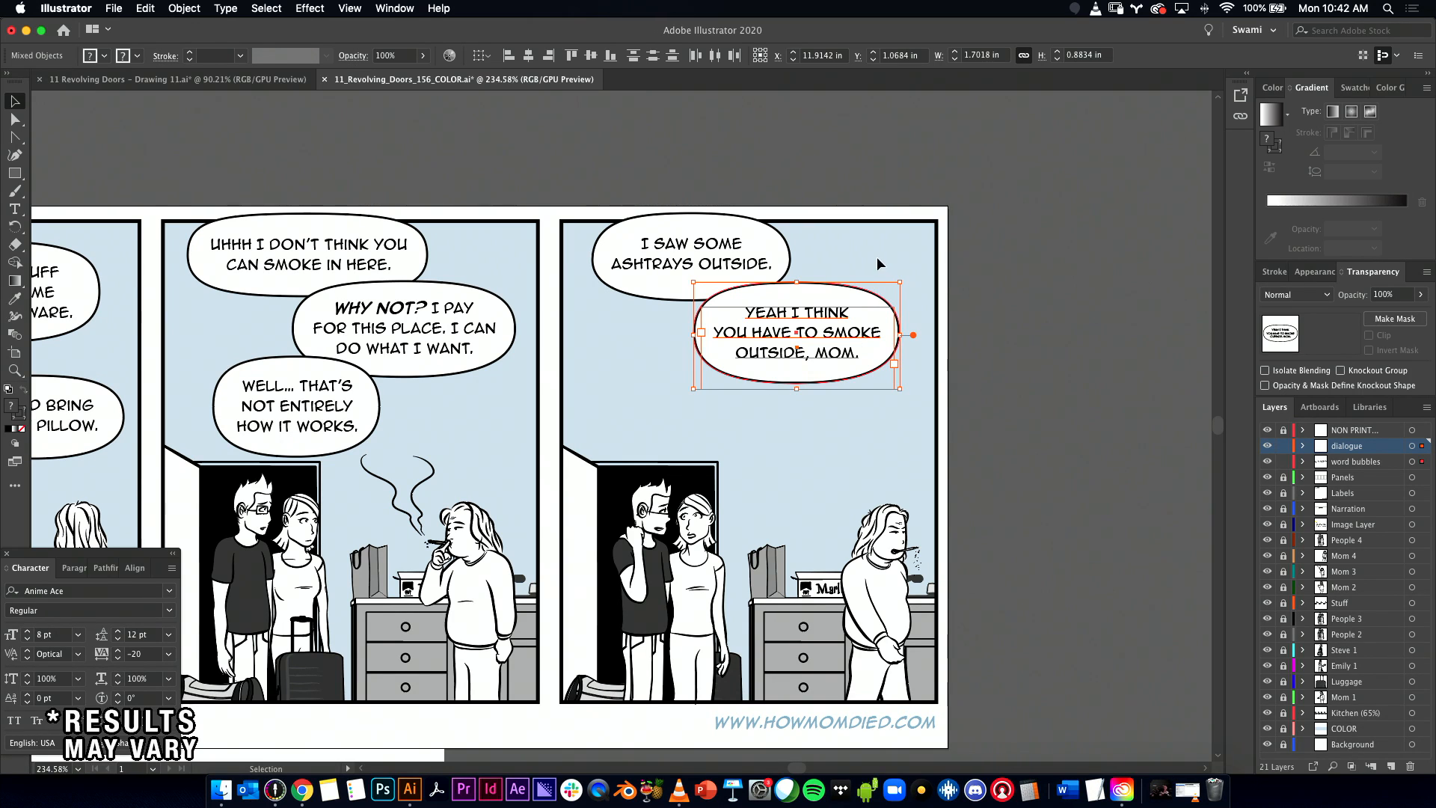
Step: Copy "Free country. I can do what I want." from panel 4 of the Google Docs script
key(super+Tab)
key(Down)
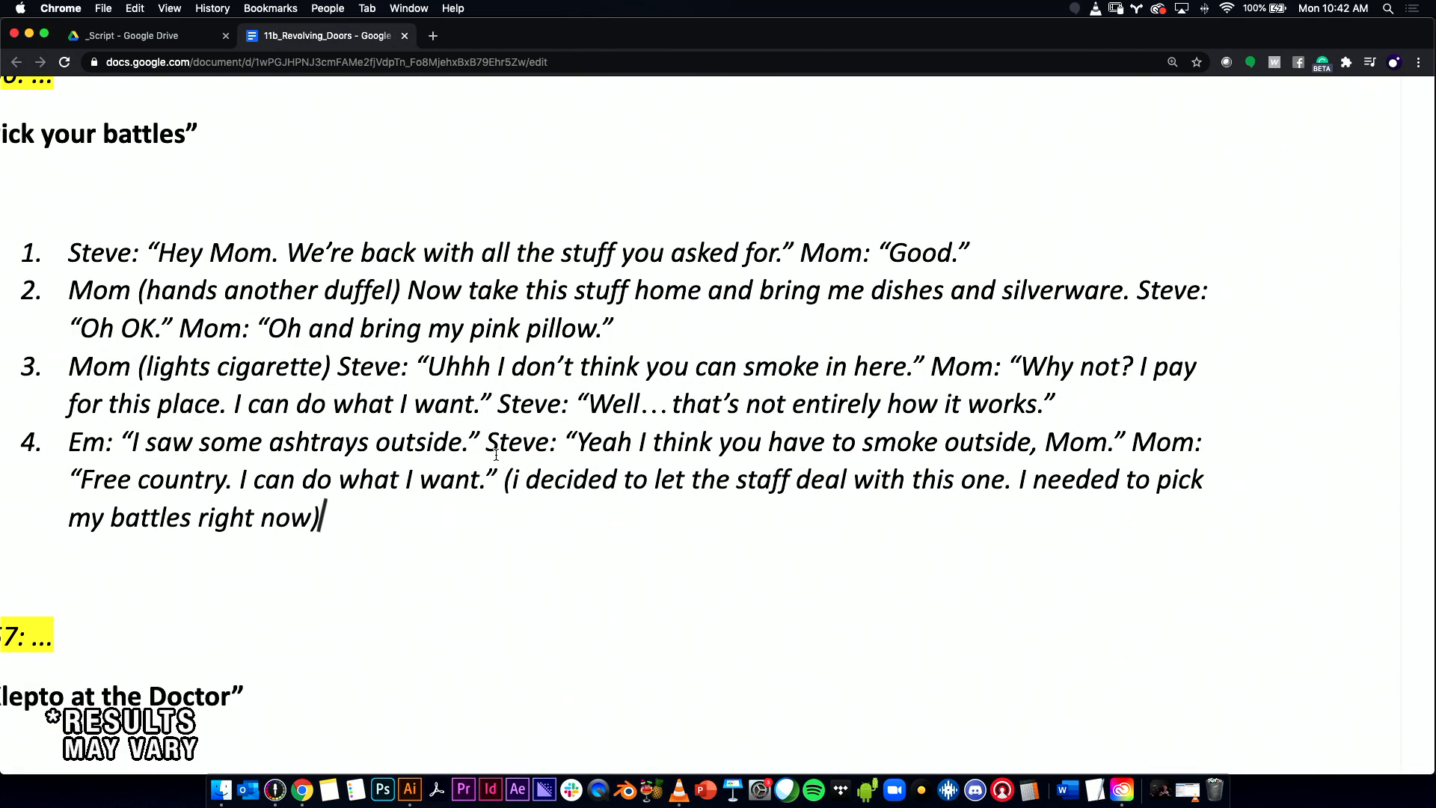
double_click(516, 481)
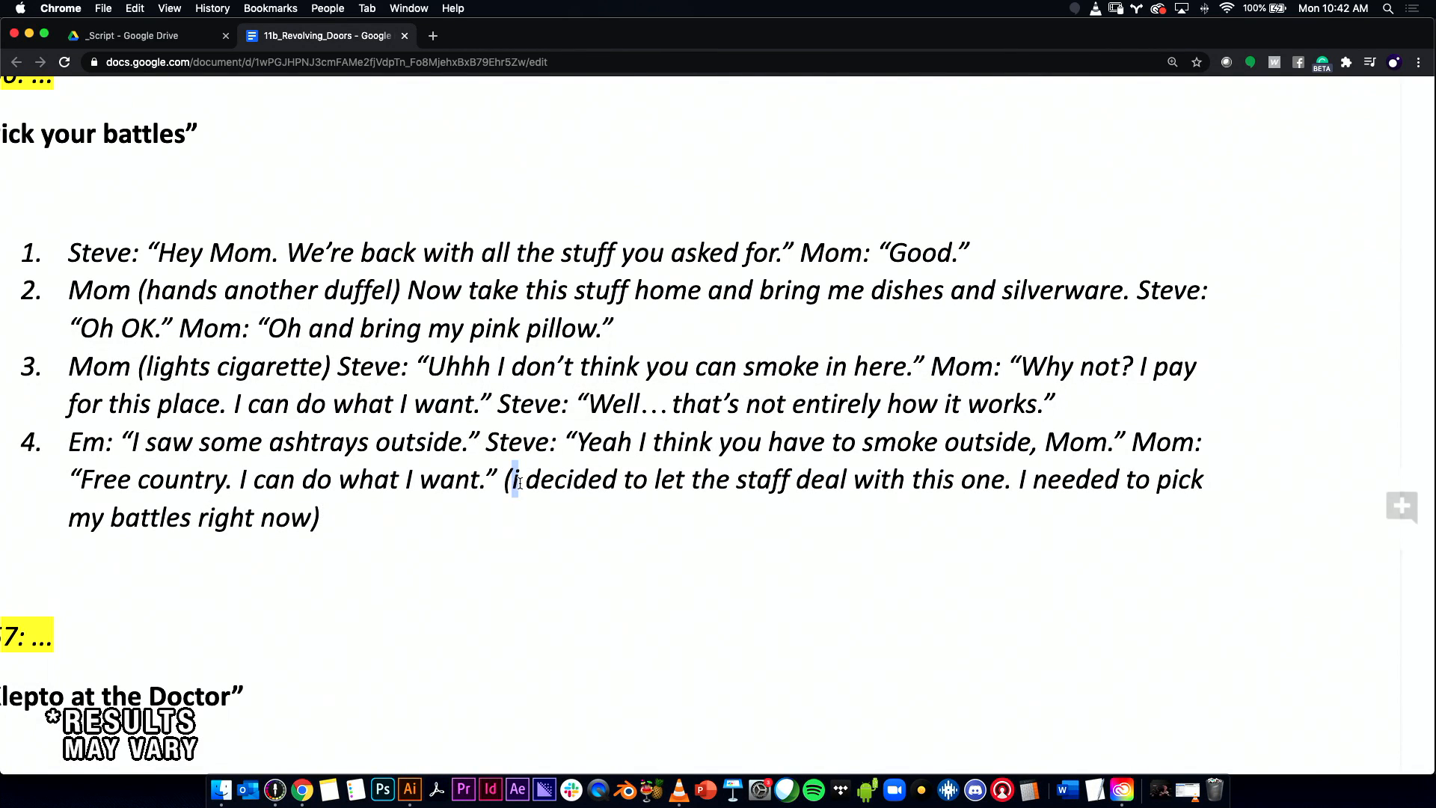
drag(78, 482, 492, 476)
key(super+c)
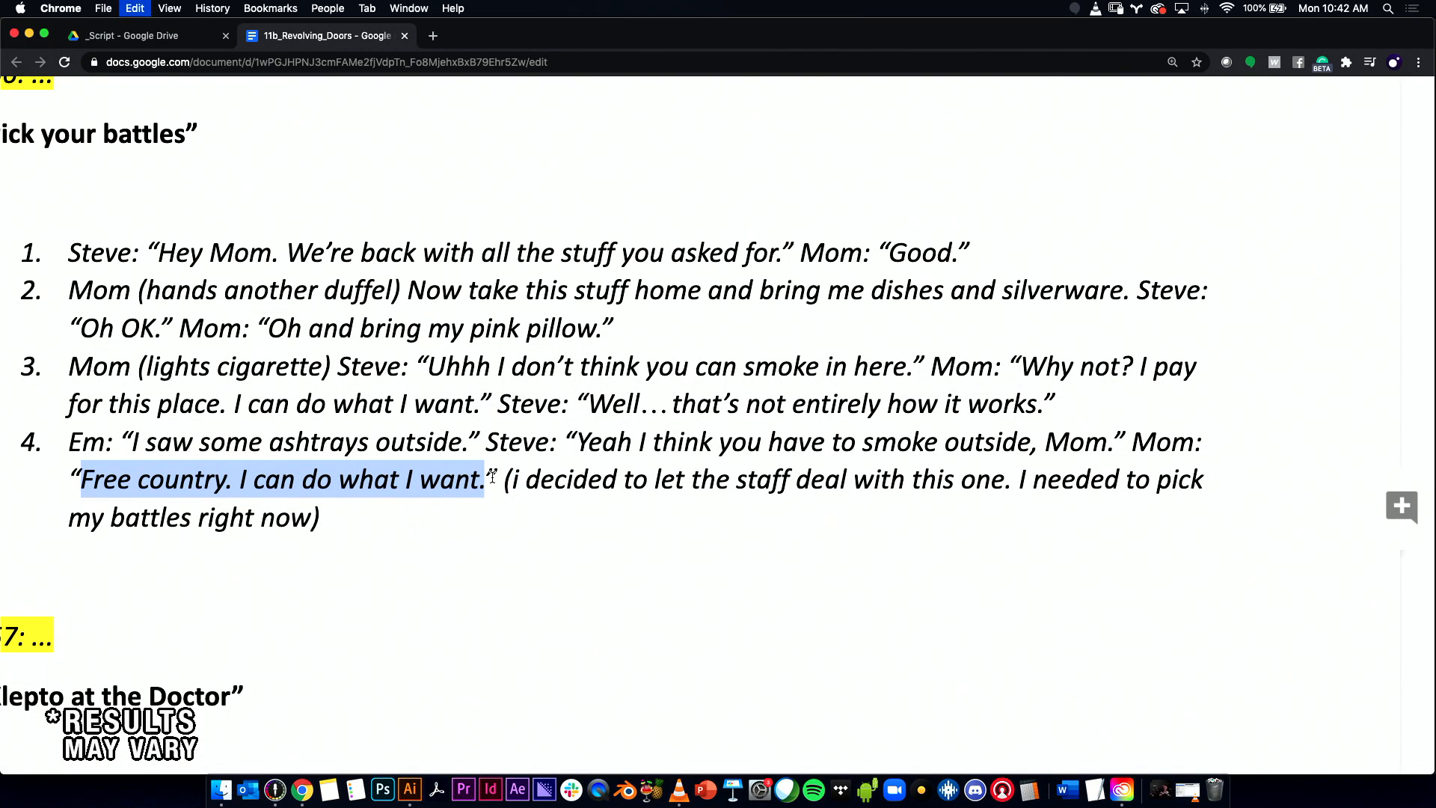
Step: Back in Illustrator, nudge both fourth-panel bubbles and their text slightly up together
key(super+Tab)
drag(880, 187, 745, 340)
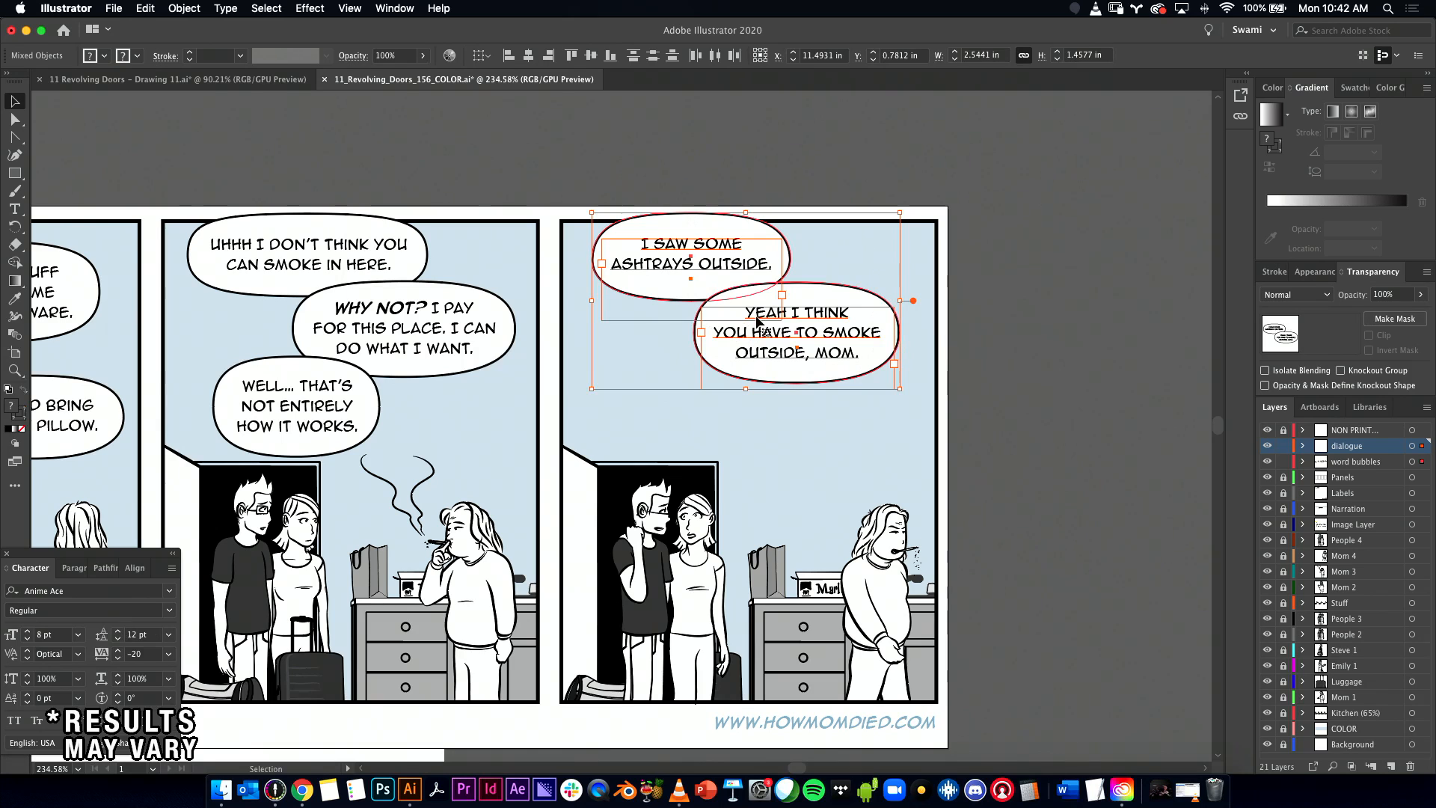
click(844, 214)
Step: Duplicate the "Yeah I think" bubble and text directly below it and replace the copy's text with the copied line
click(886, 297)
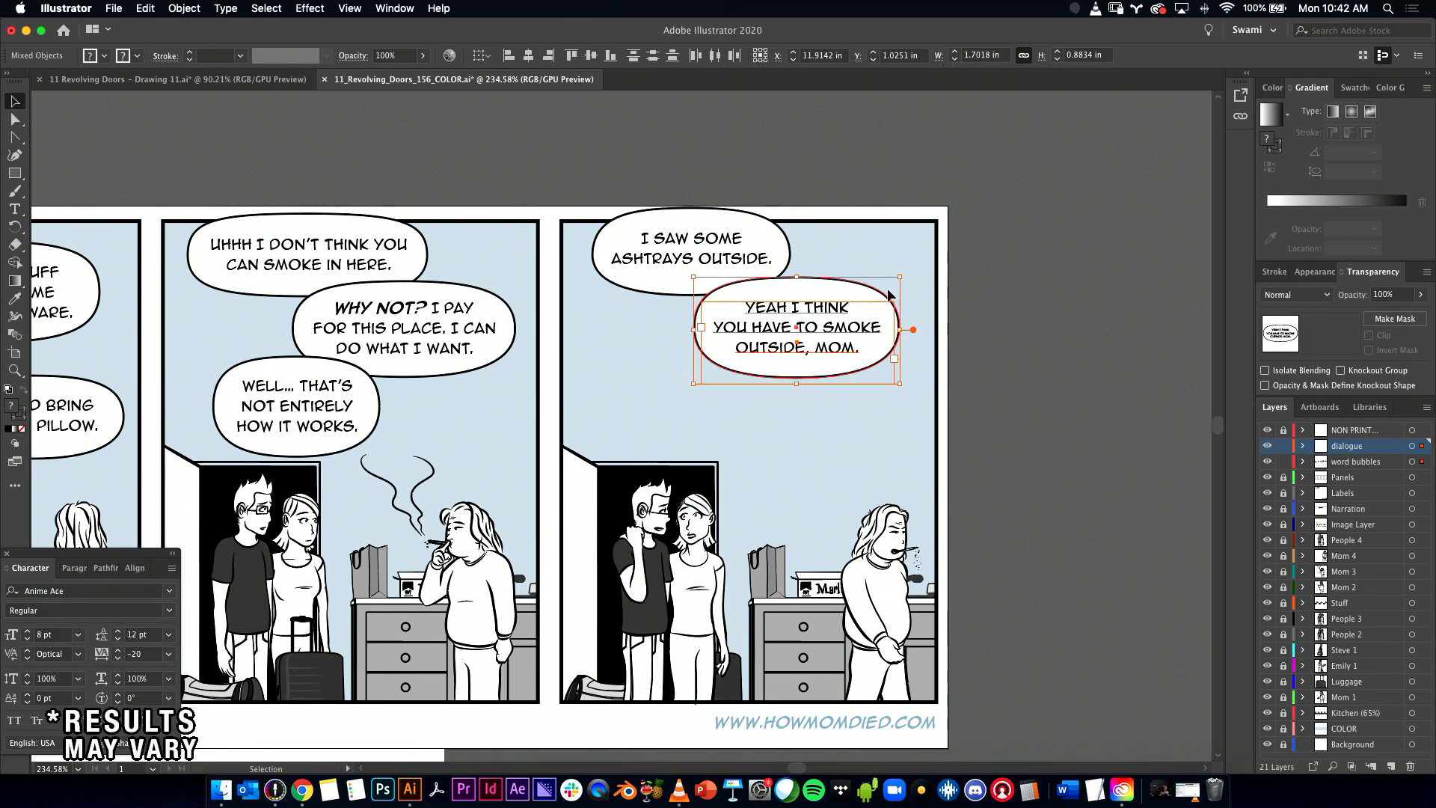
drag(841, 324, 841, 448)
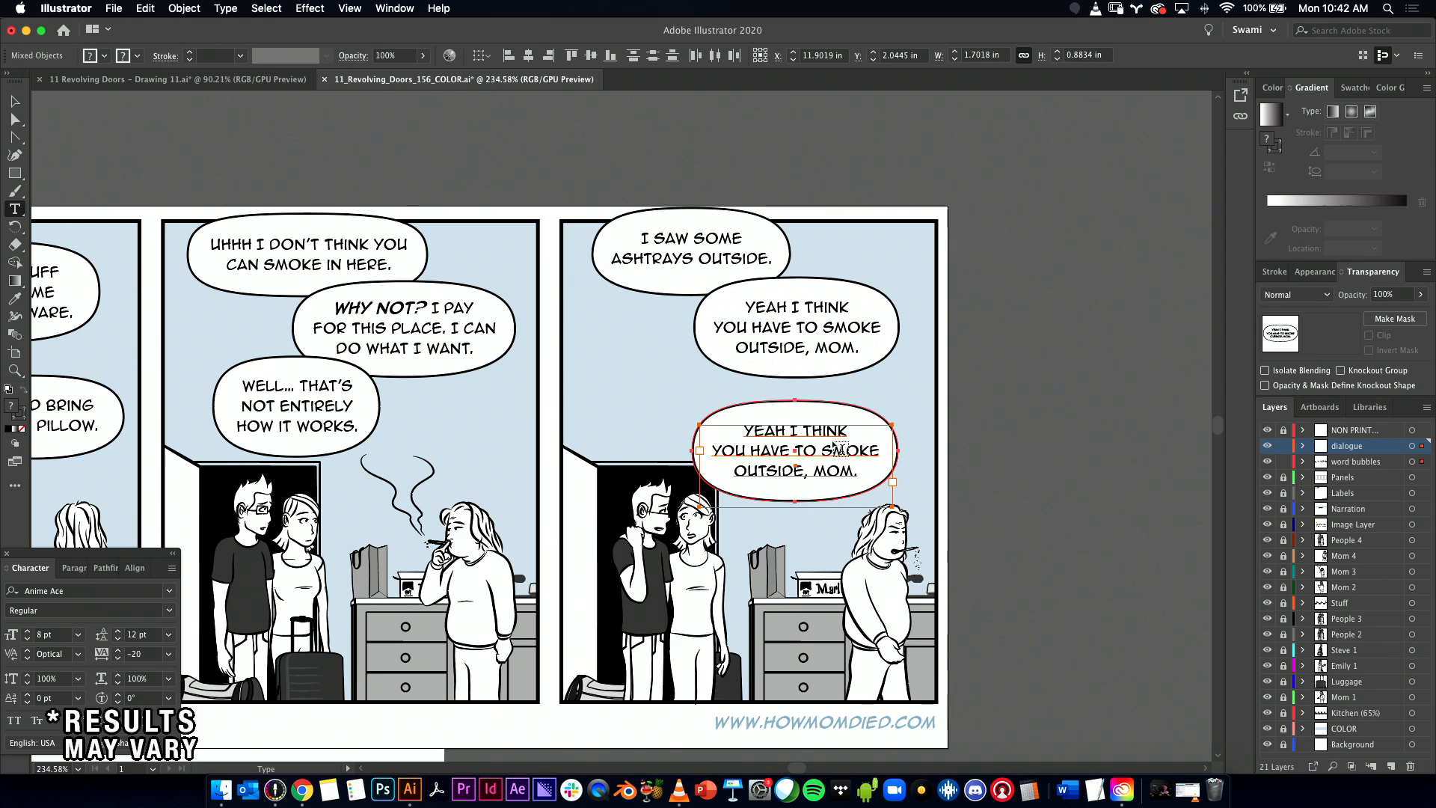
double_click(823, 449)
key(ctrl+a)
key(ctrl+v)
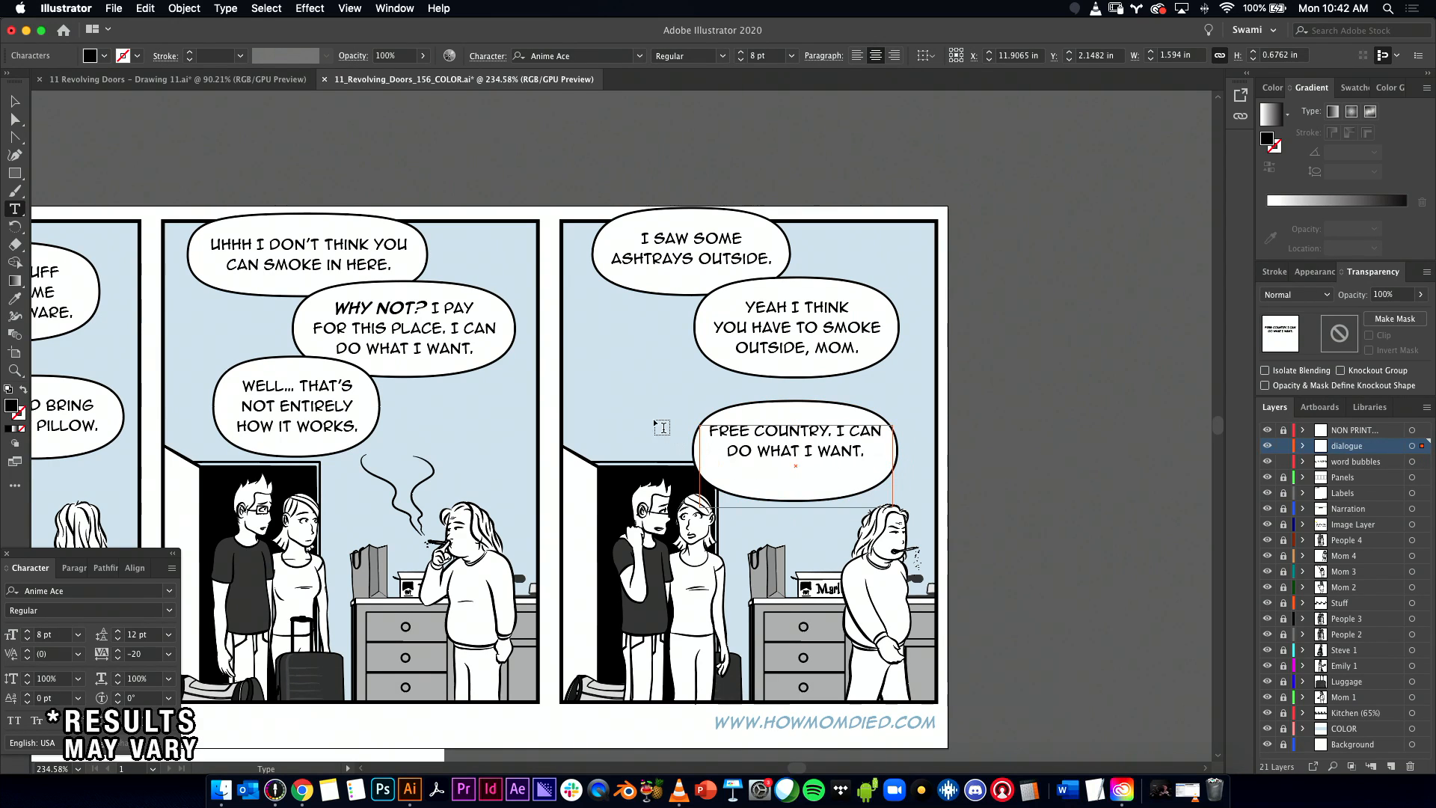
Step: Break the new text into three lines, after "Free country." and after "I can do what"
click(841, 433)
key(Return)
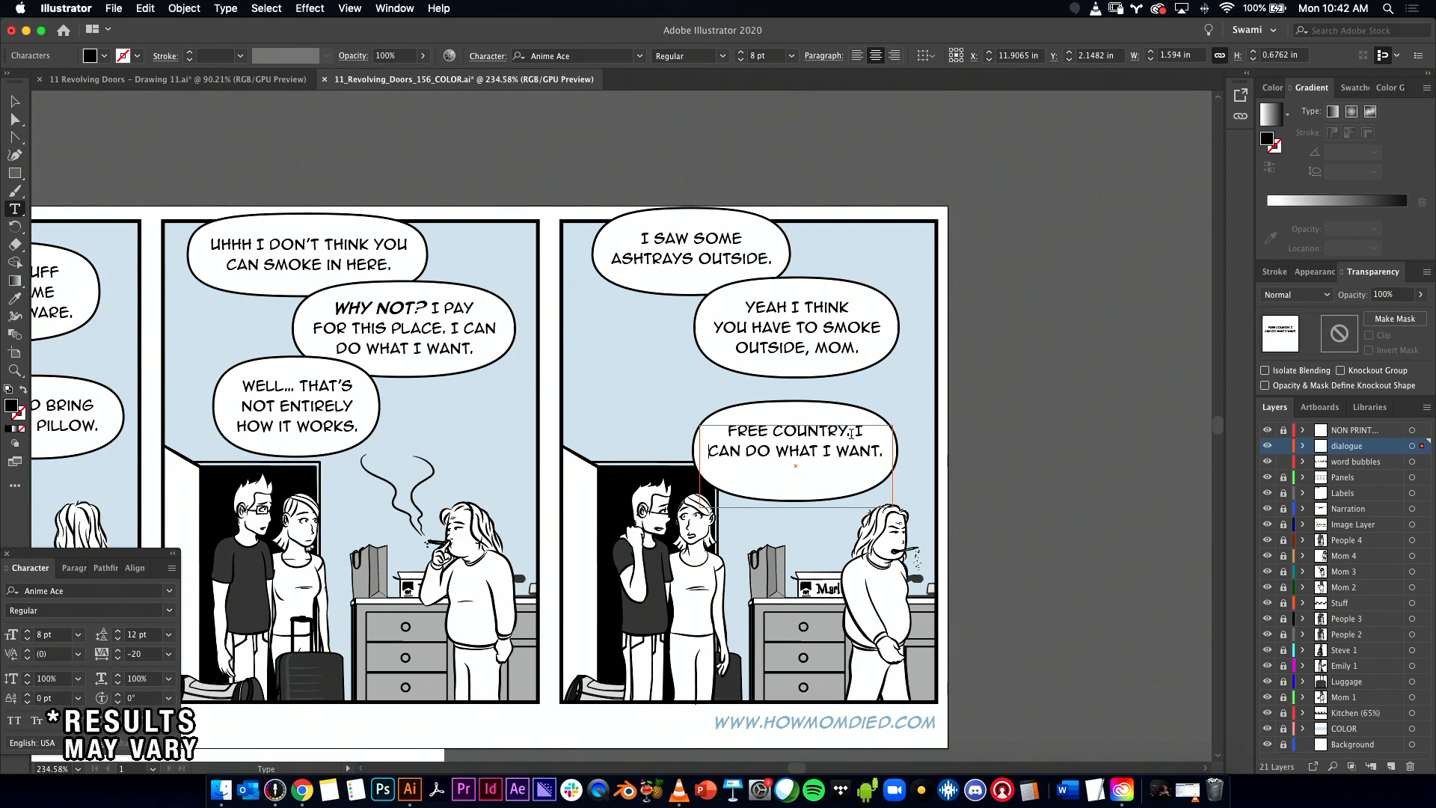
key(BackSpace)
click(837, 432)
key(Return)
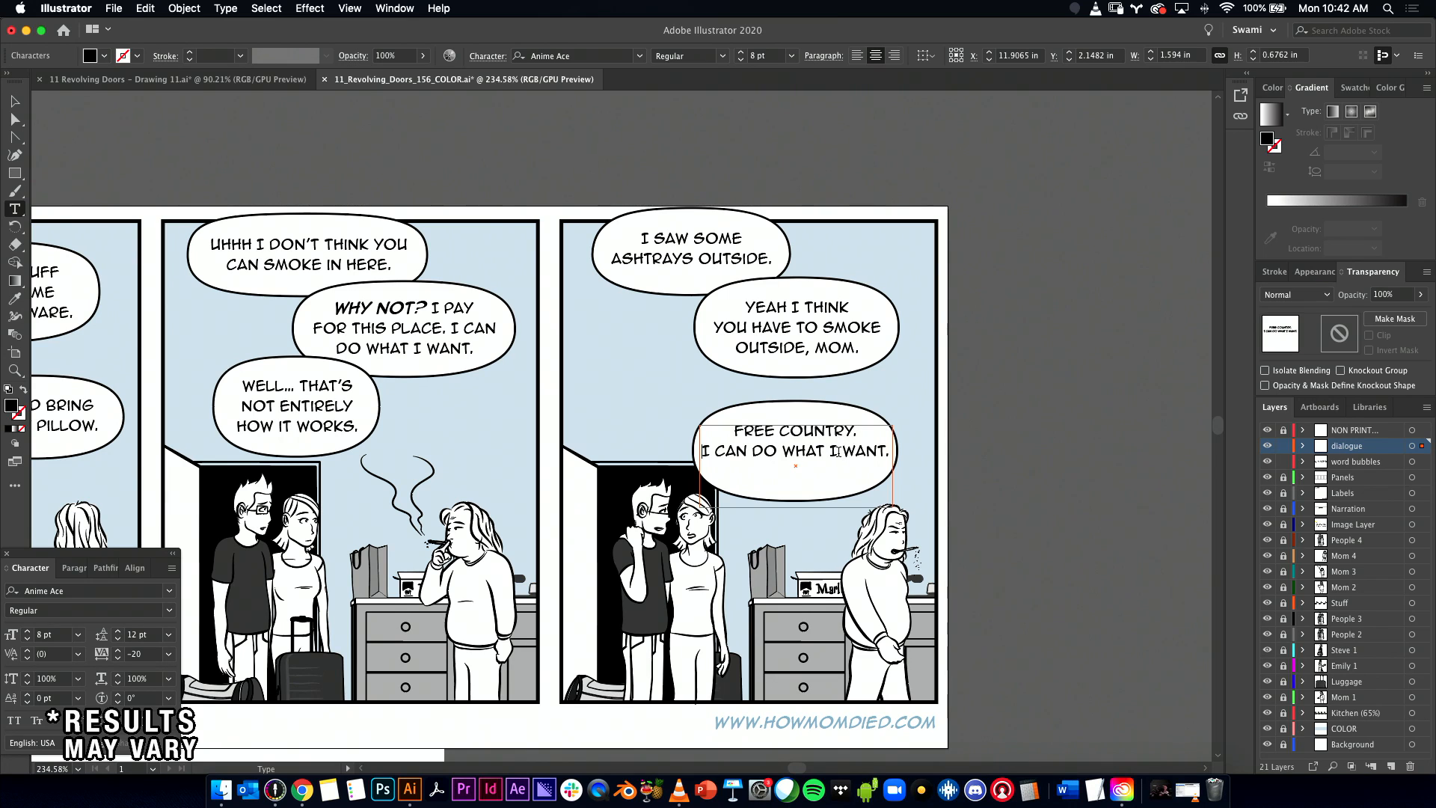
click(828, 451)
key(Return)
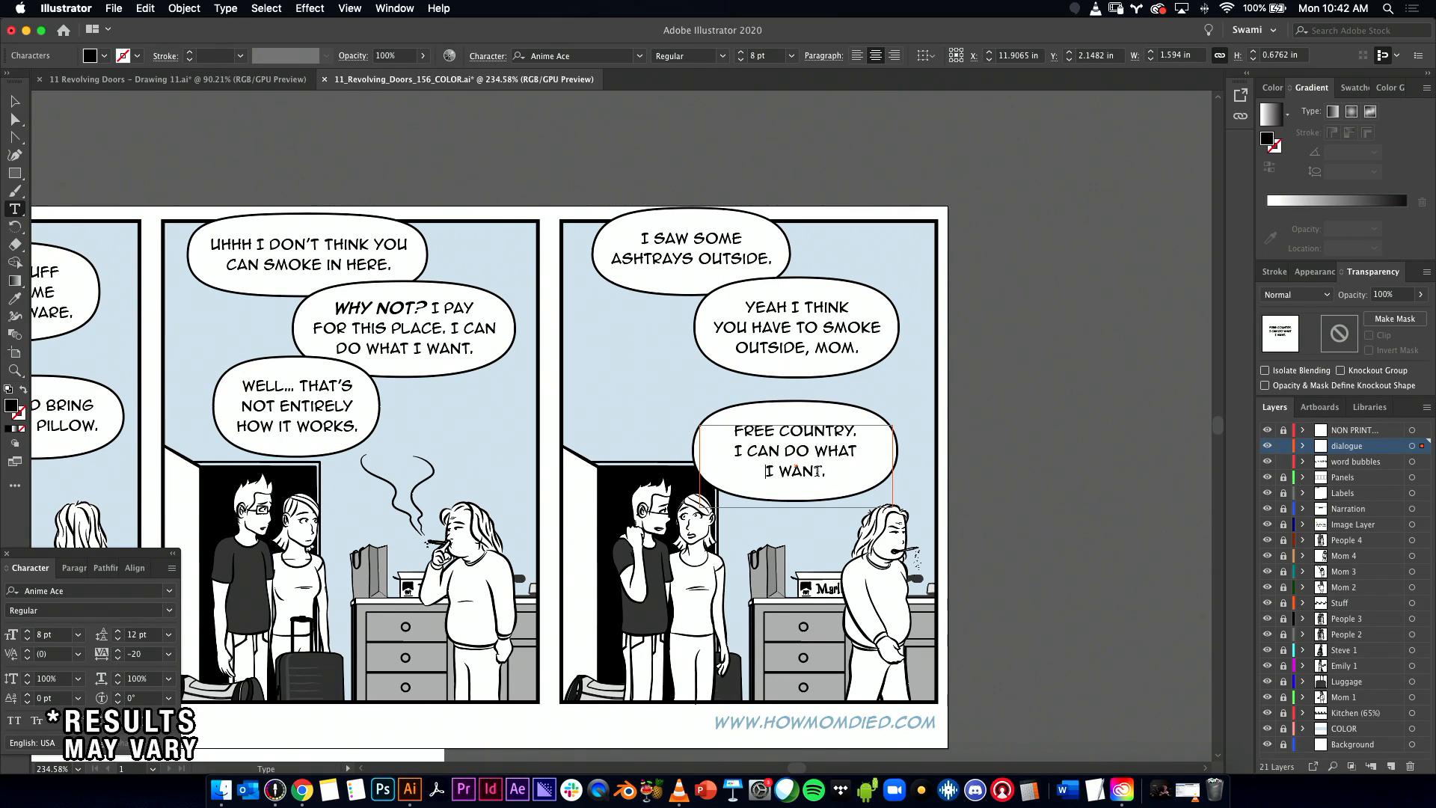
Step: Shrink the "Free country" bubble to about 1.44 by 0.81 in and position it around its text
key(Escape)
click(702, 474)
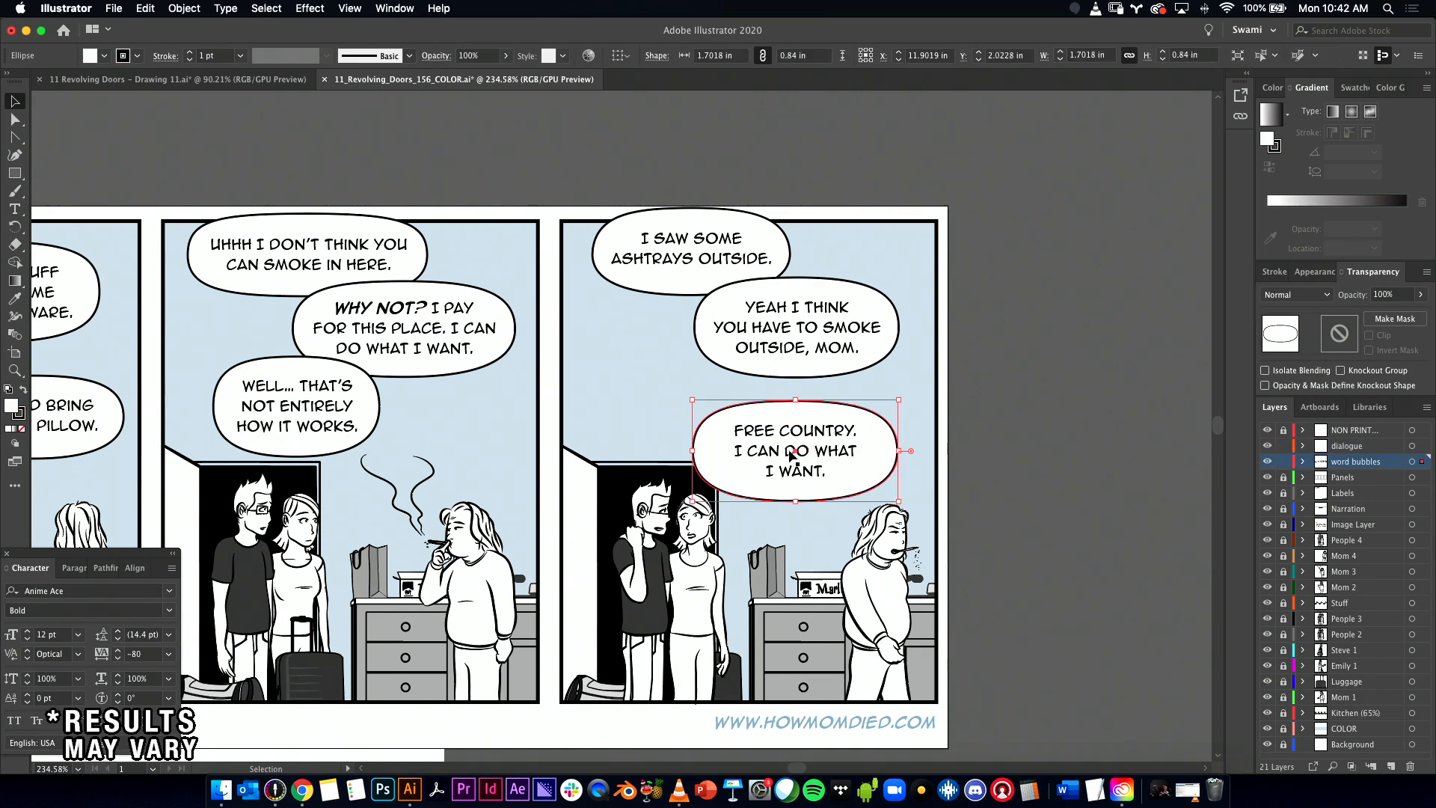
drag(694, 451, 706, 451)
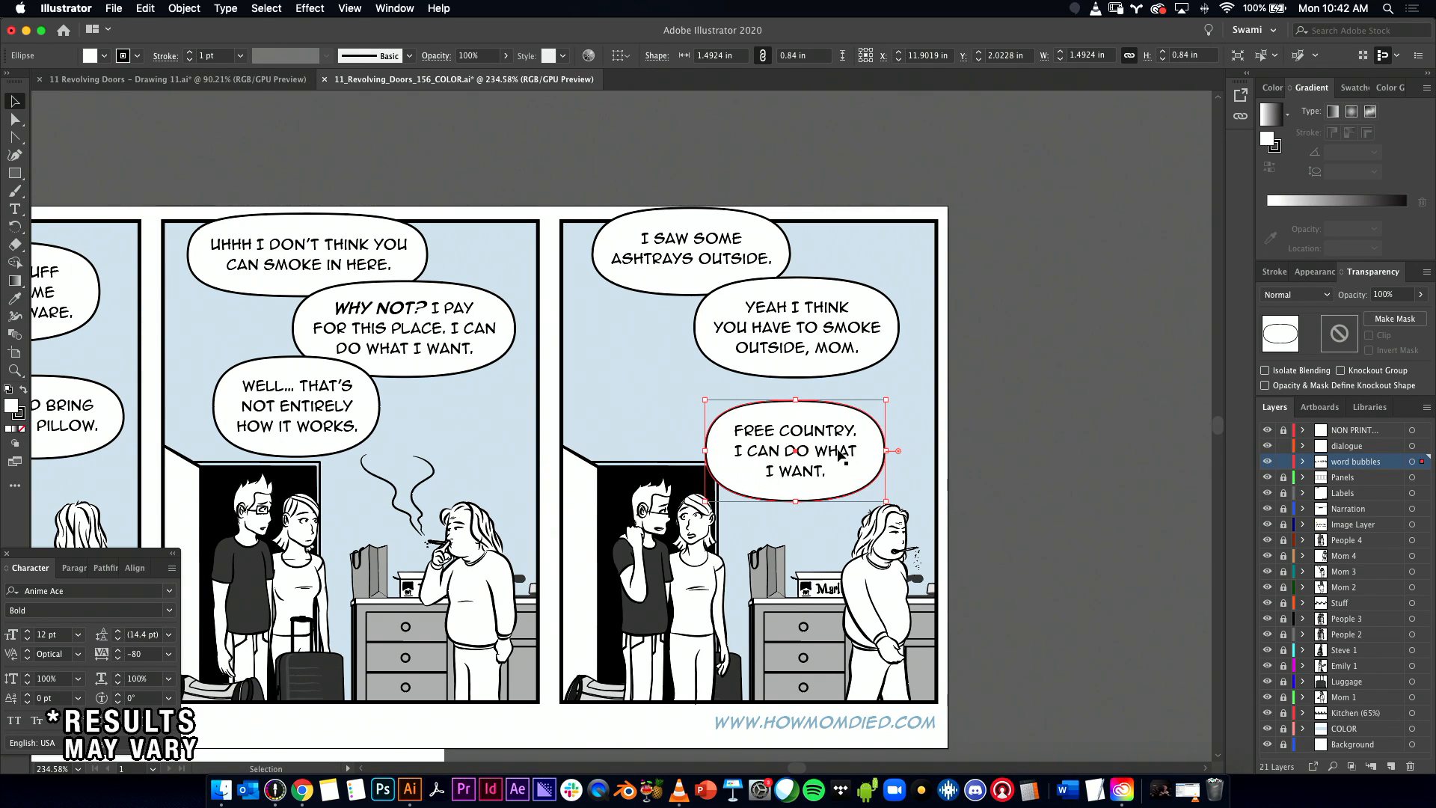
drag(800, 502, 836, 483)
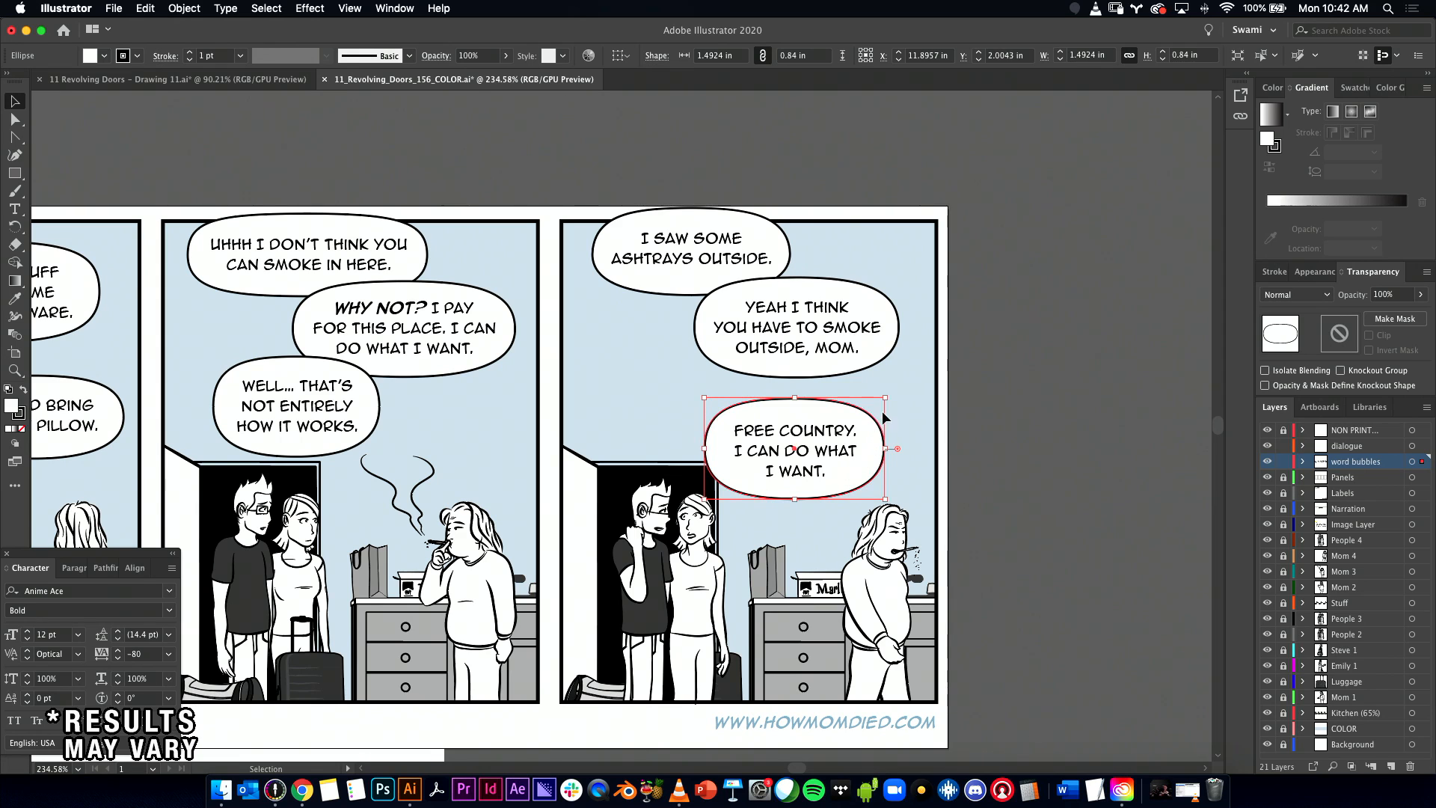
drag(707, 496, 711, 493)
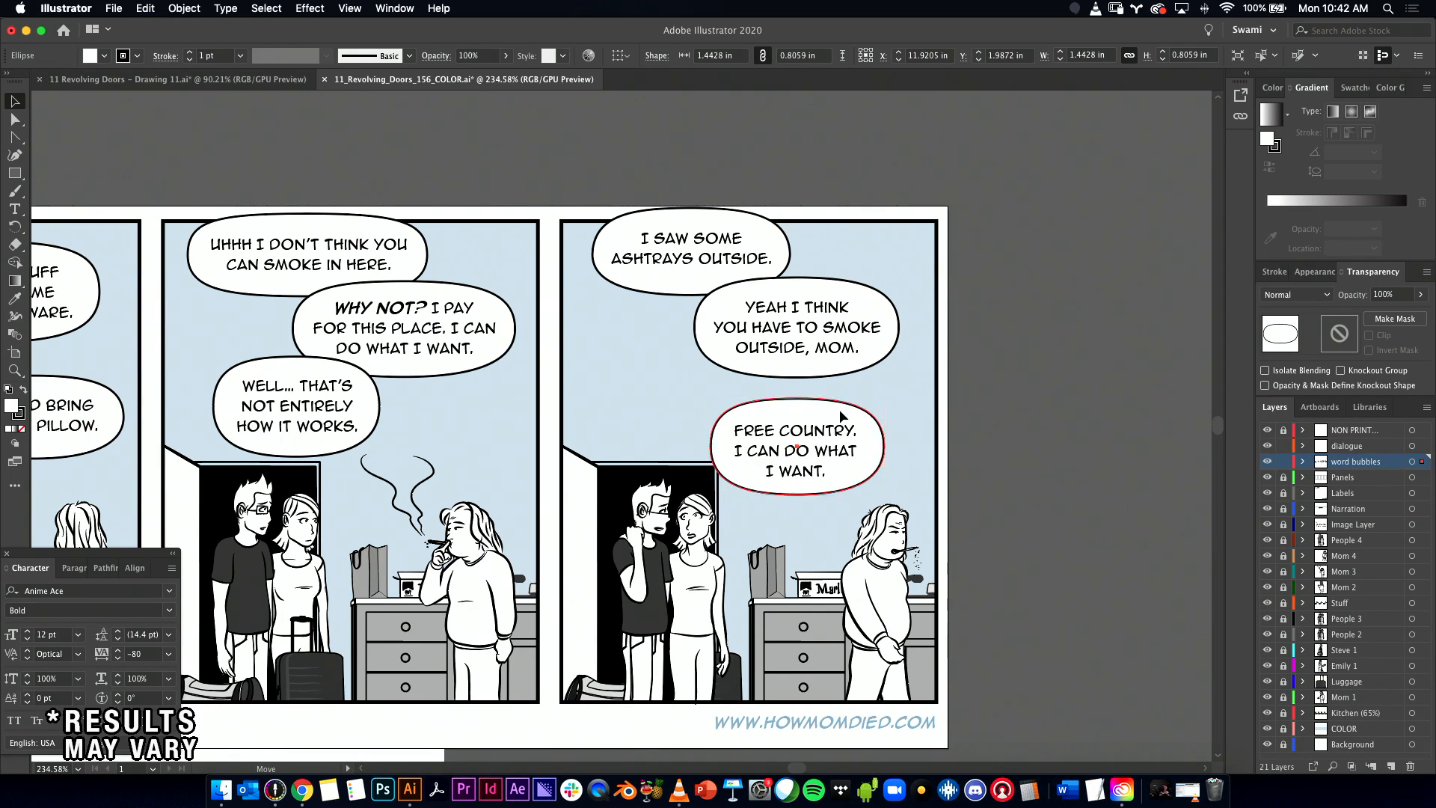
Step: Move the "Free country" bubble with its text right and slightly up, and shift the "Yeah I think" bubble with its text slightly left
drag(825, 429, 861, 440)
shift+click(833, 440)
click(707, 311)
shift+click(825, 338)
drag(825, 338, 813, 340)
click(800, 424)
shift+click(911, 441)
drag(912, 442, 832, 447)
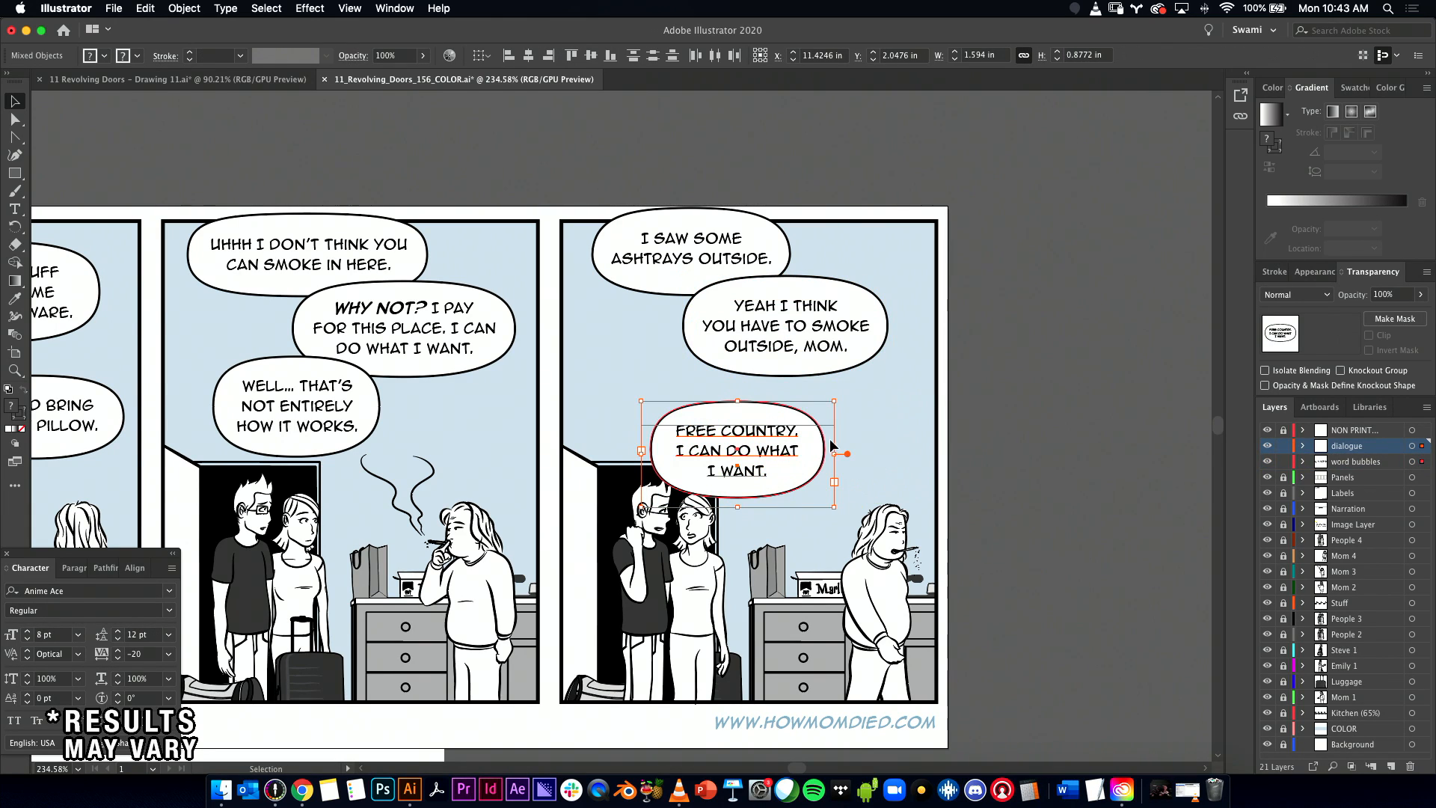
key(super+z)
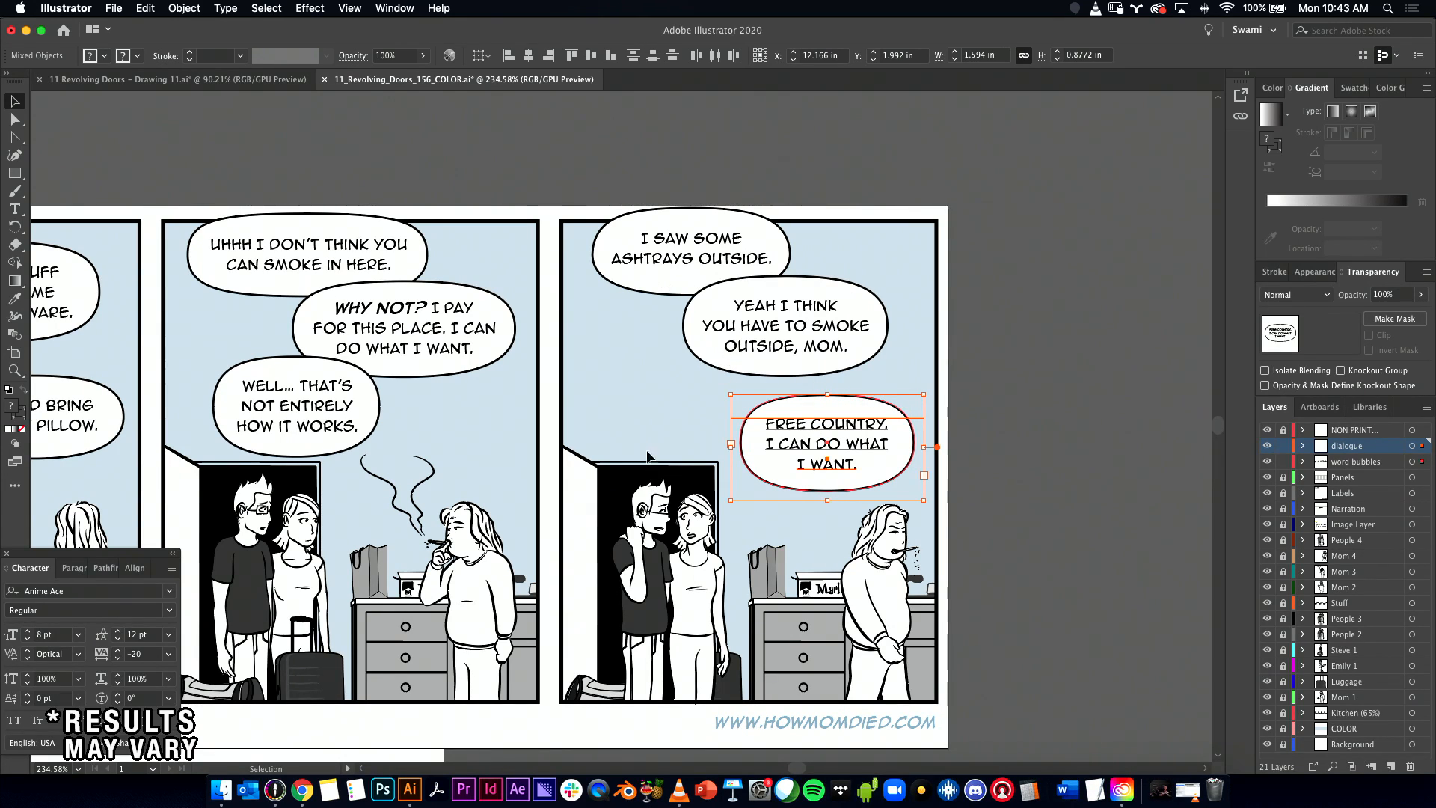
Step: In the Google Docs script, capitalize the "I" of "I decided" and copy the narration through "my battles right now"
key(super+Tab)
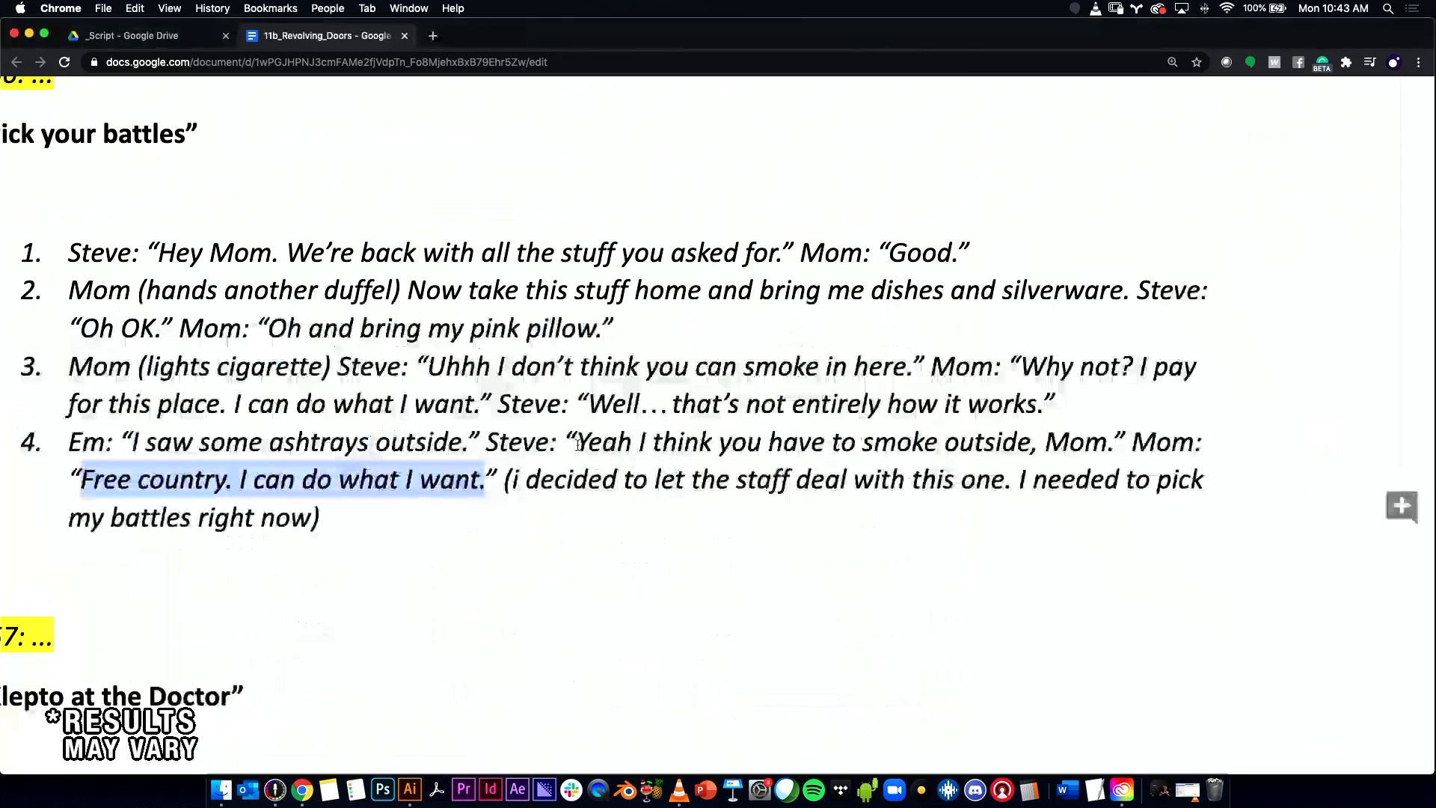
click(512, 485)
text(I)
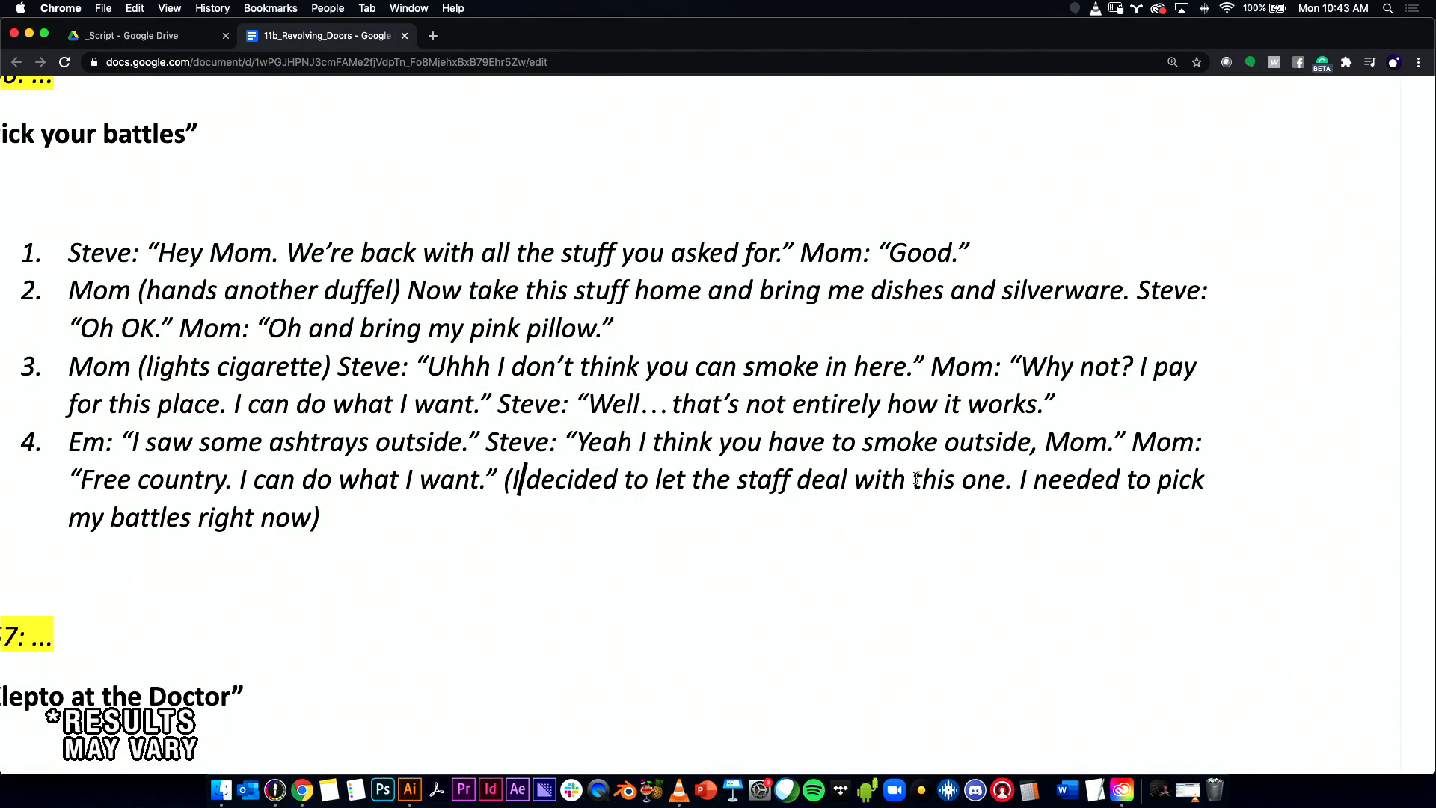
drag(513, 473, 315, 526)
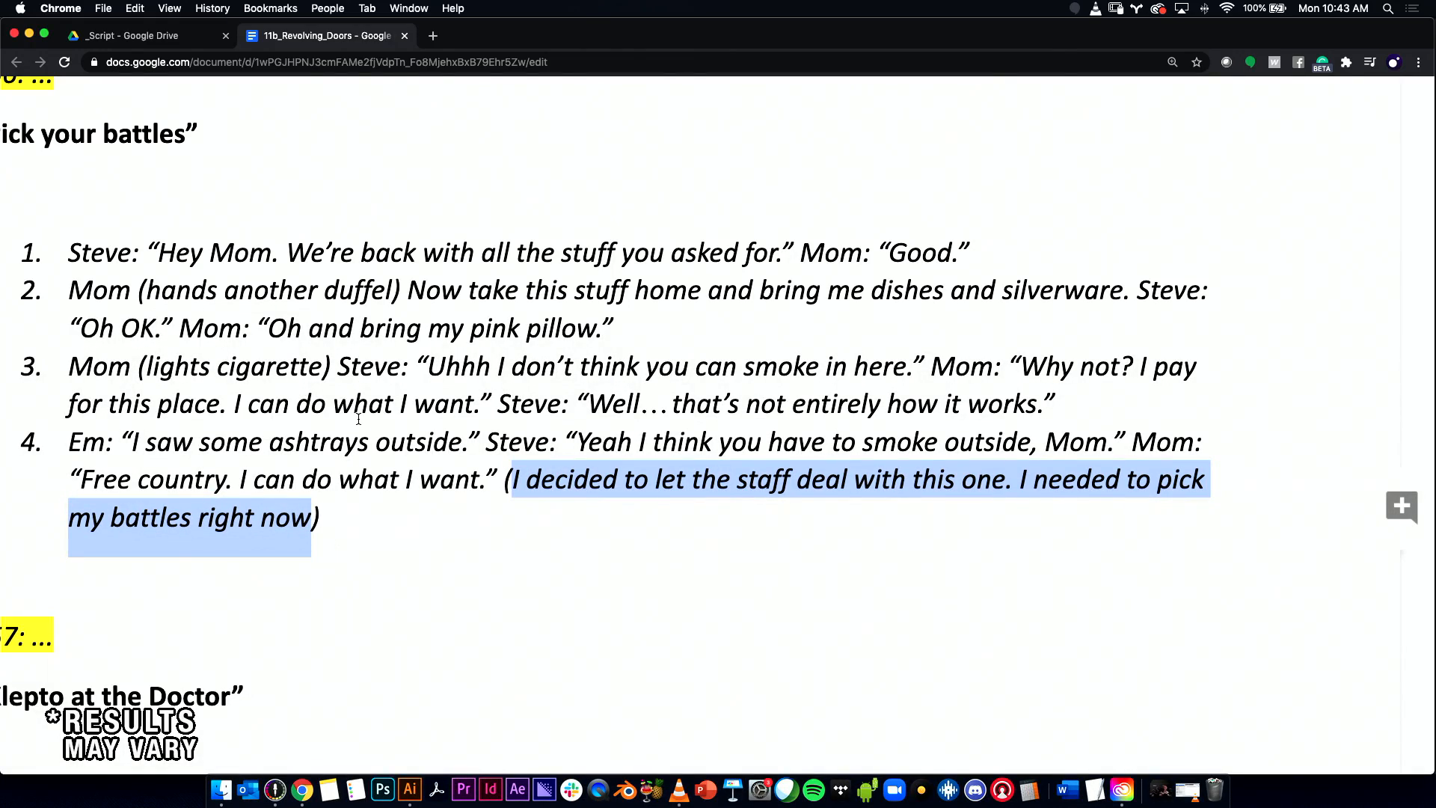
Step: In Illustrator, place the NARRATION template box with its text along the bottom of the fourth panel
key(super+Tab)
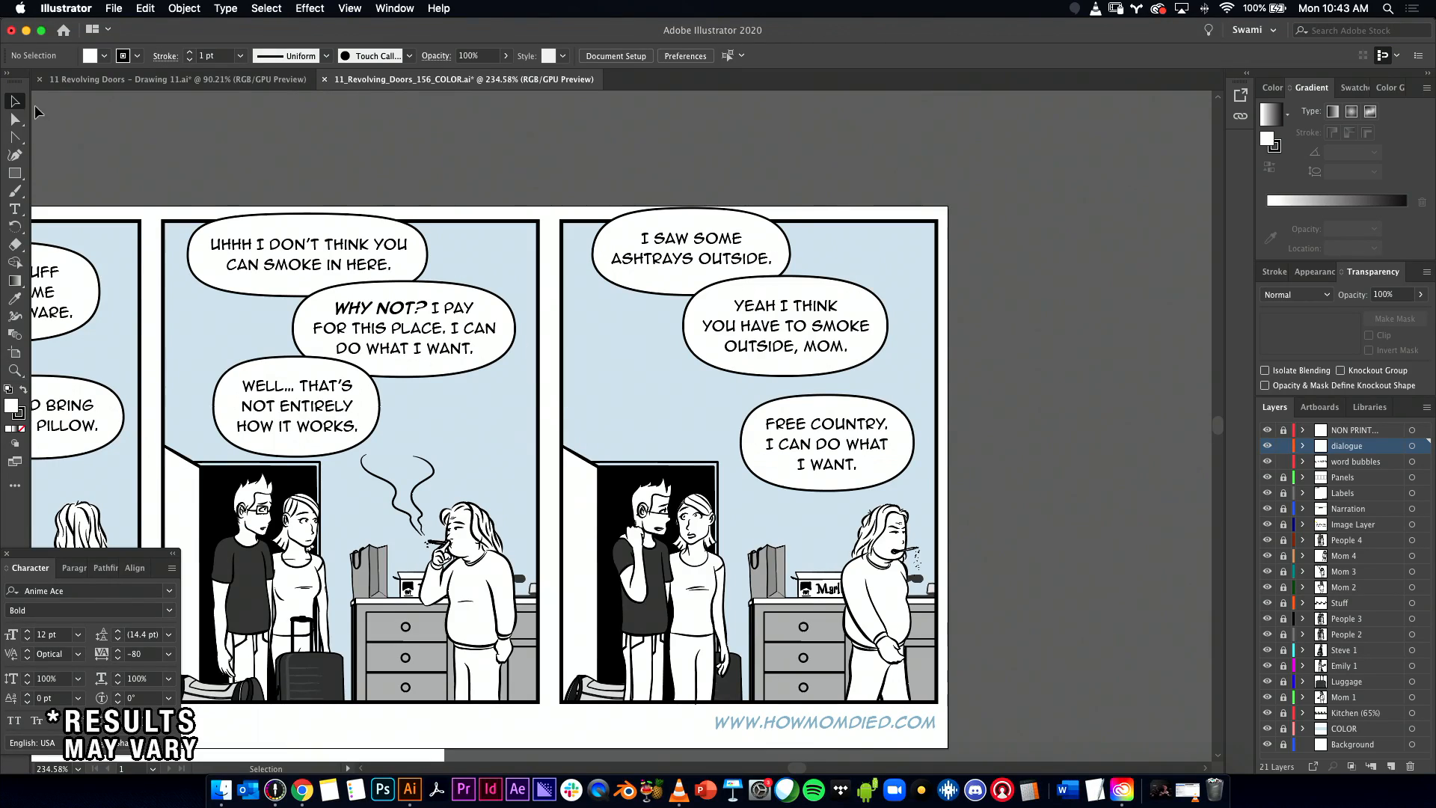
scroll(290, 377, down, 6)
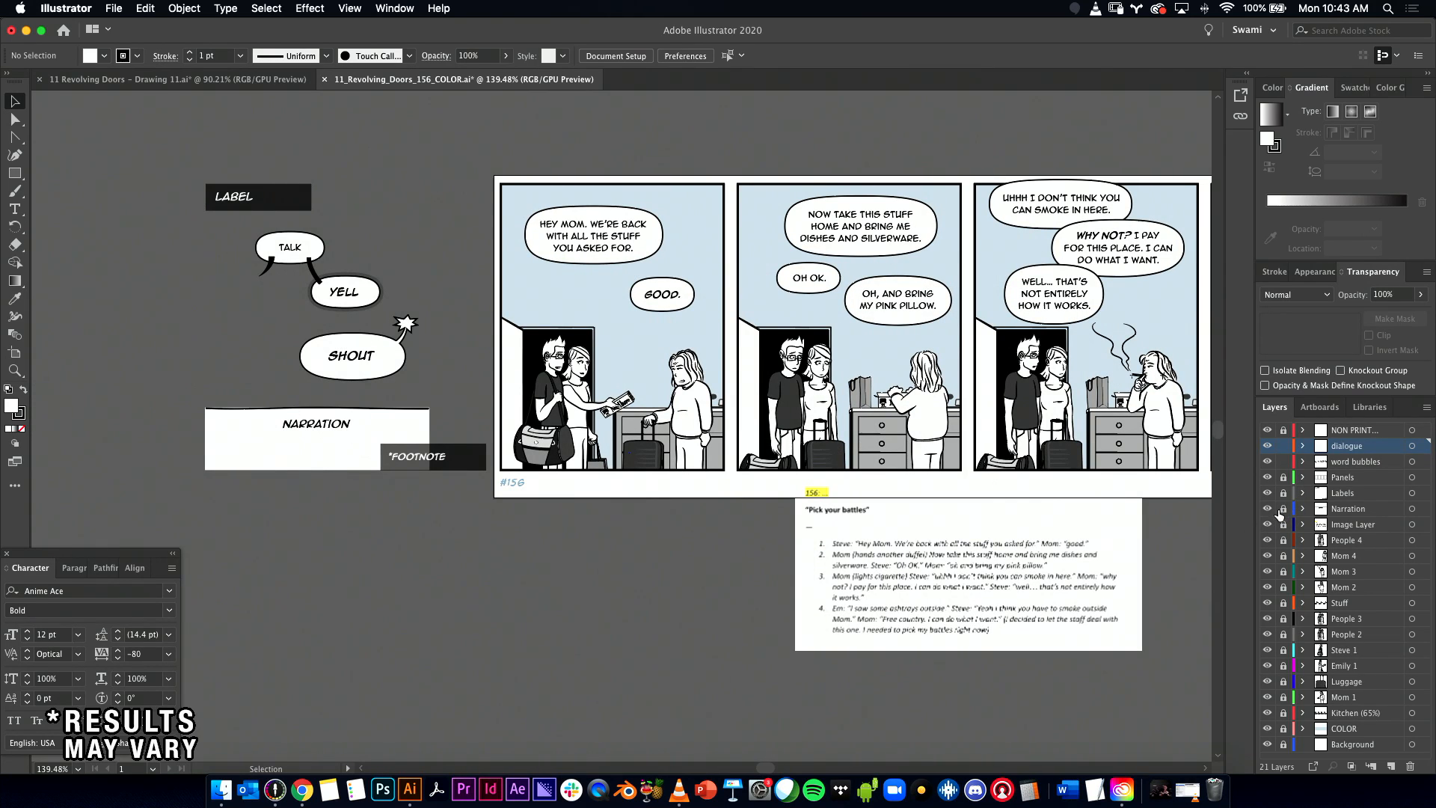
click(329, 359)
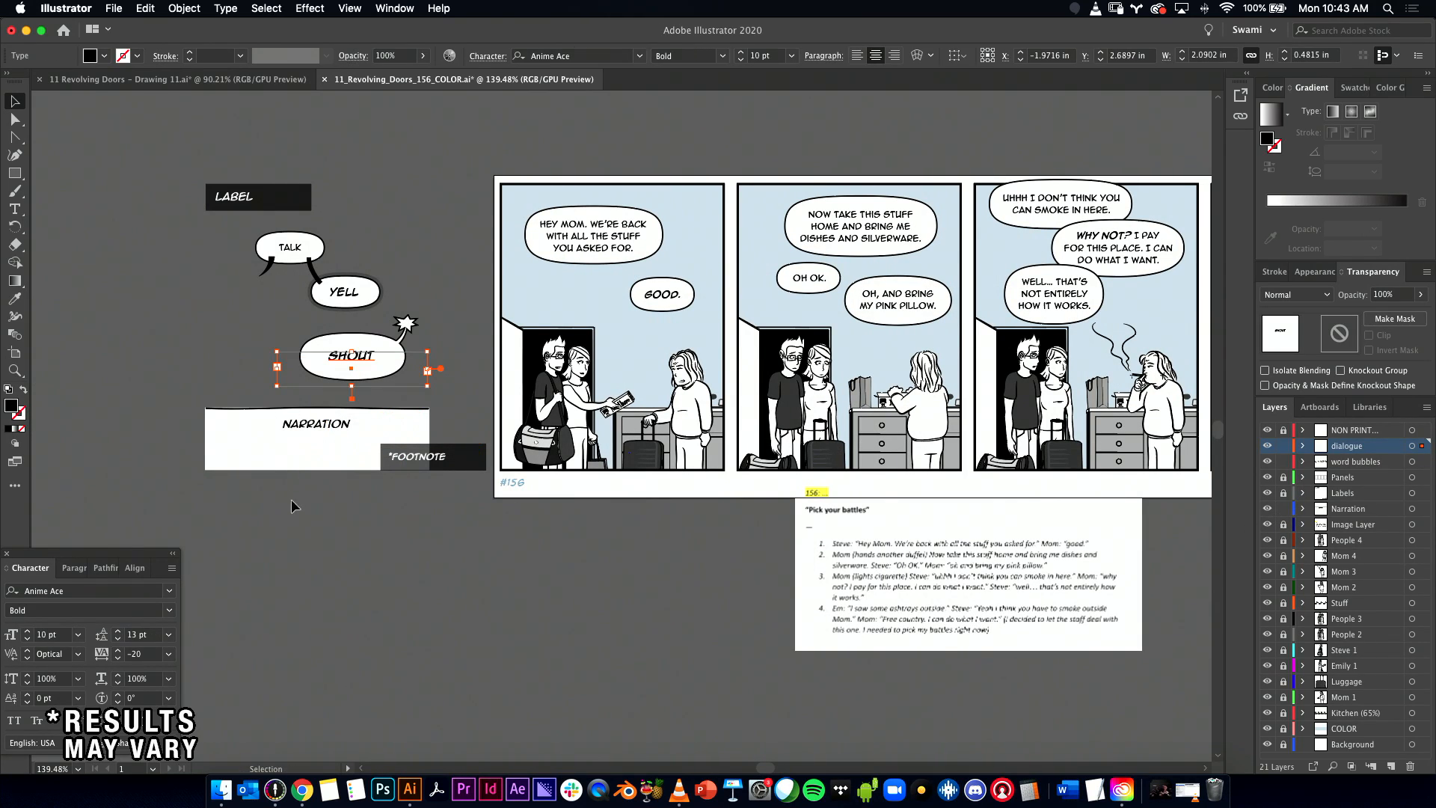
click(321, 416)
drag(322, 416, 1092, 343)
scroll(1093, 343, right, 10)
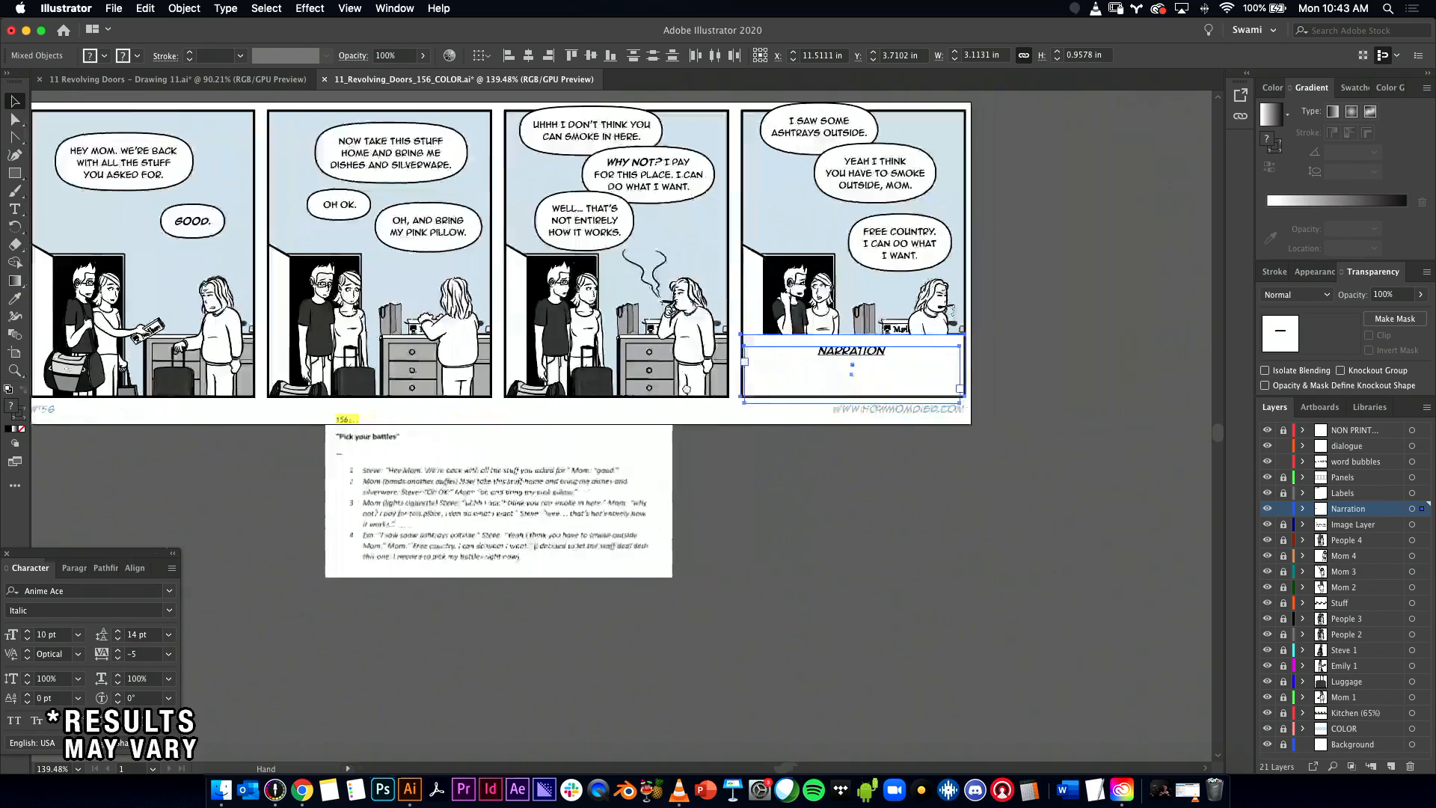
Step: Replace the NARRATION placeholder with "I decided to let the staff deal with this one. I needed to pick my battles right now"
drag(663, 409, 930, 510)
key(t)
click(860, 447)
key(ctrl+a)
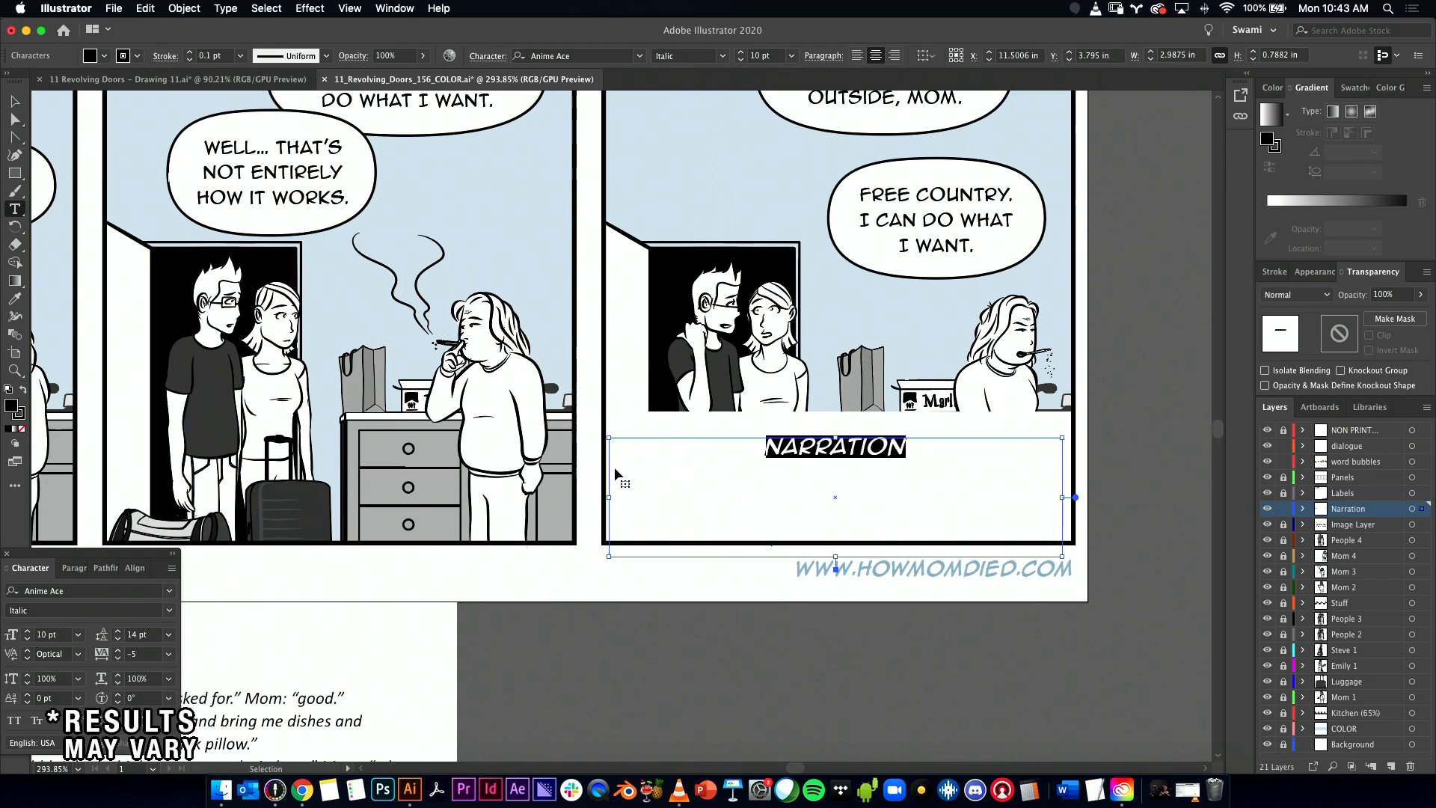
text(I DECIDED TO LET THE STAFF DEAL WITH THIS ONE. I NEEDED TO PICK MY BATTLES RIGHT NOW)
key(Escape)
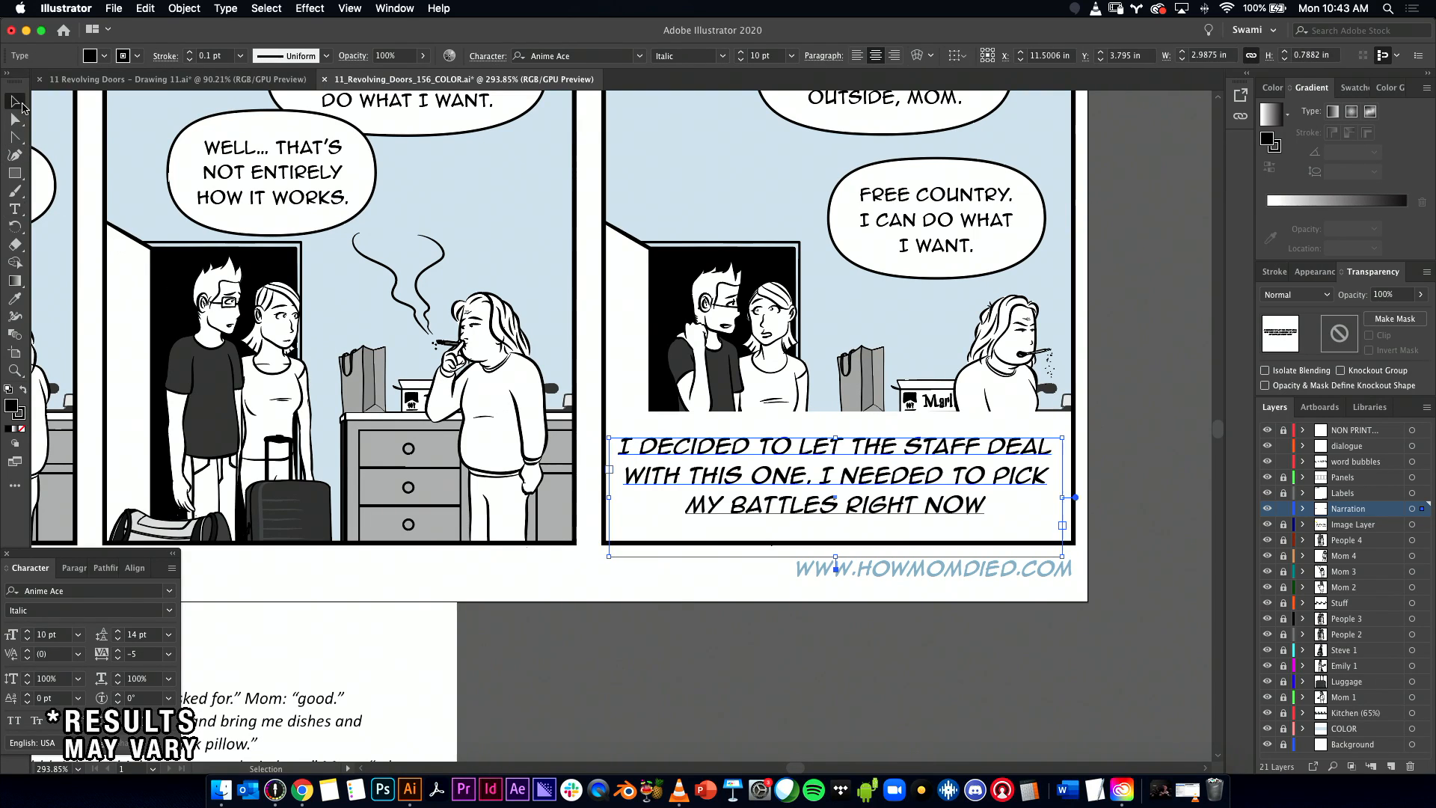
Step: Nudge the narration text slightly down and right inside its white box in the fourth panel
click(768, 669)
scroll(950, 494, down, 3)
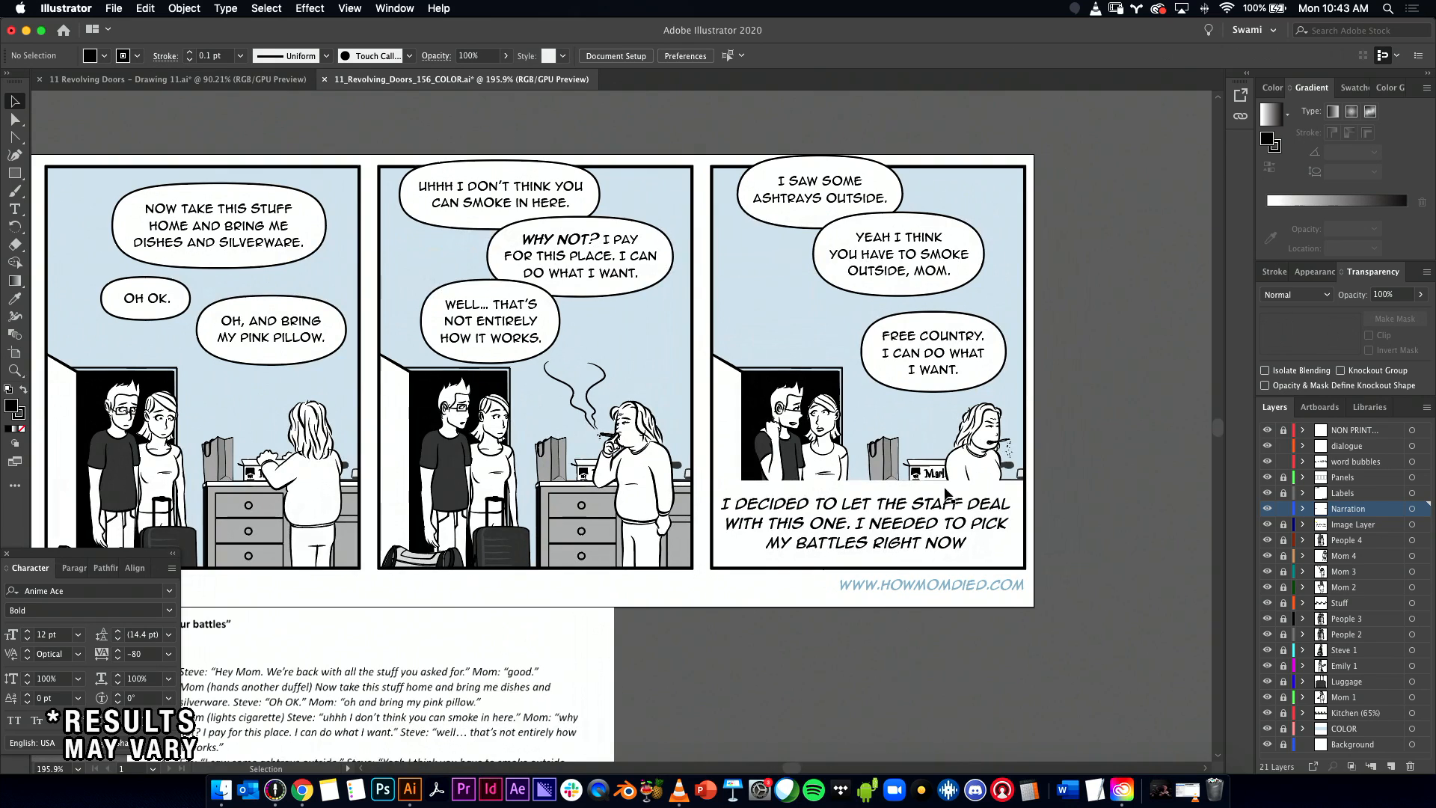
click(925, 488)
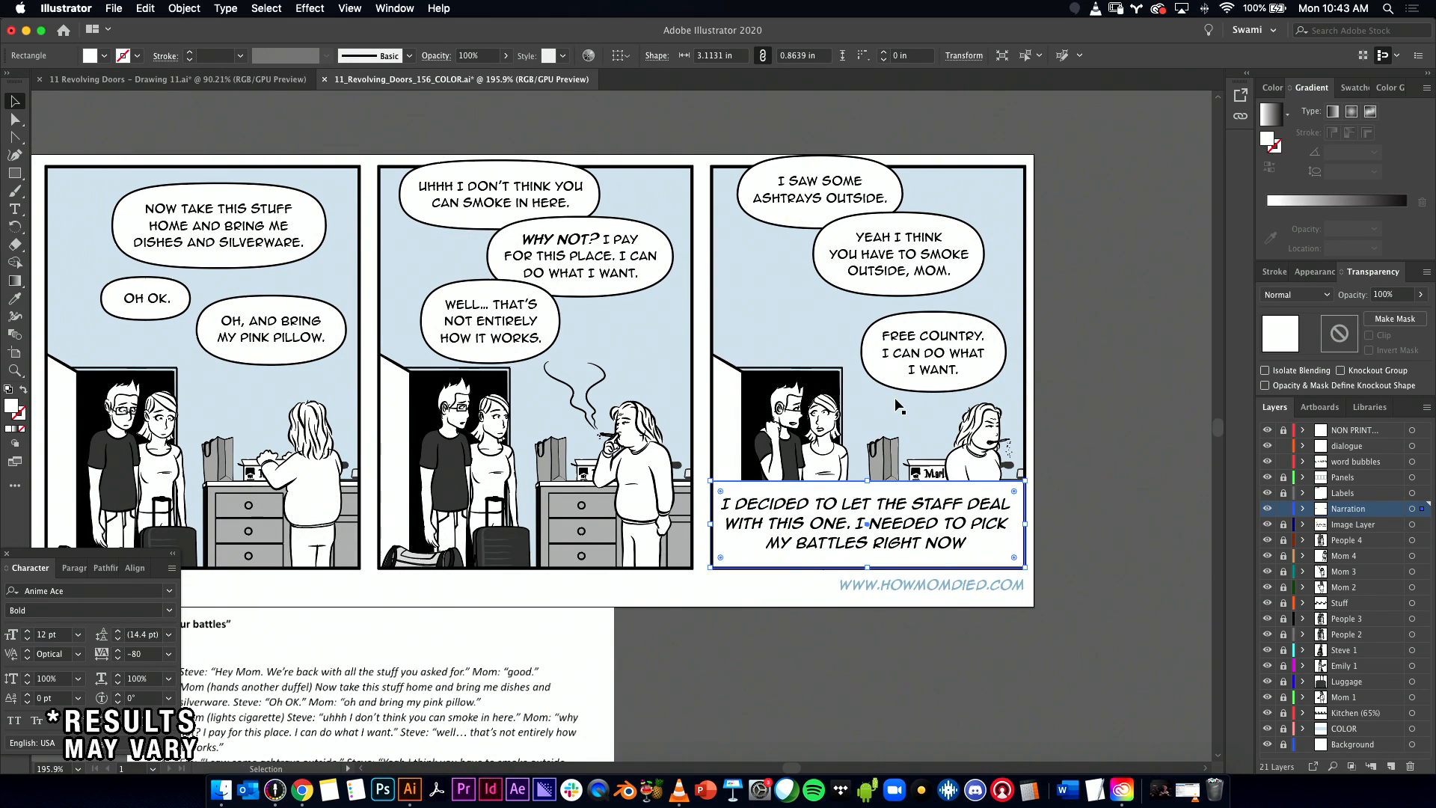
click(1096, 475)
click(890, 502)
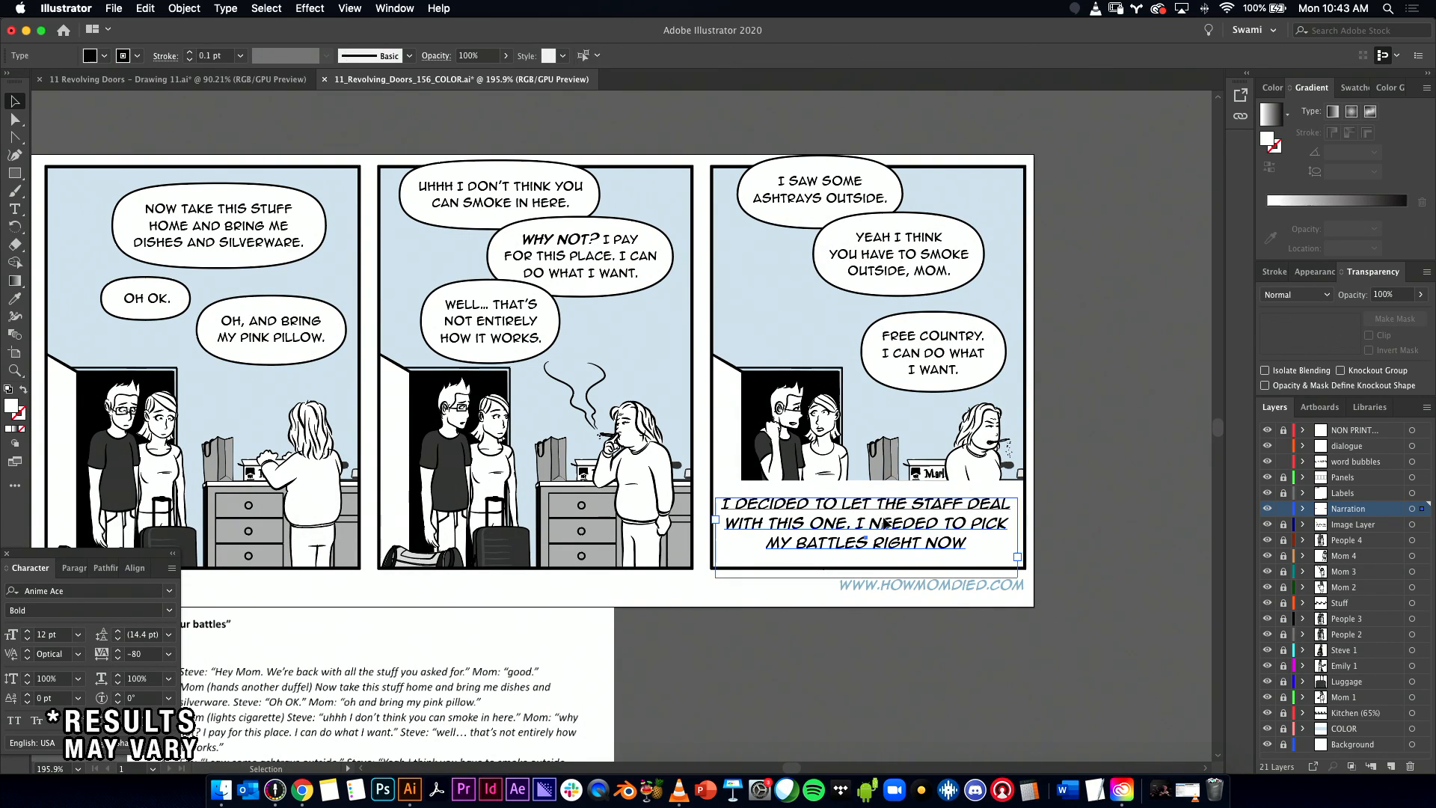
drag(904, 532, 910, 546)
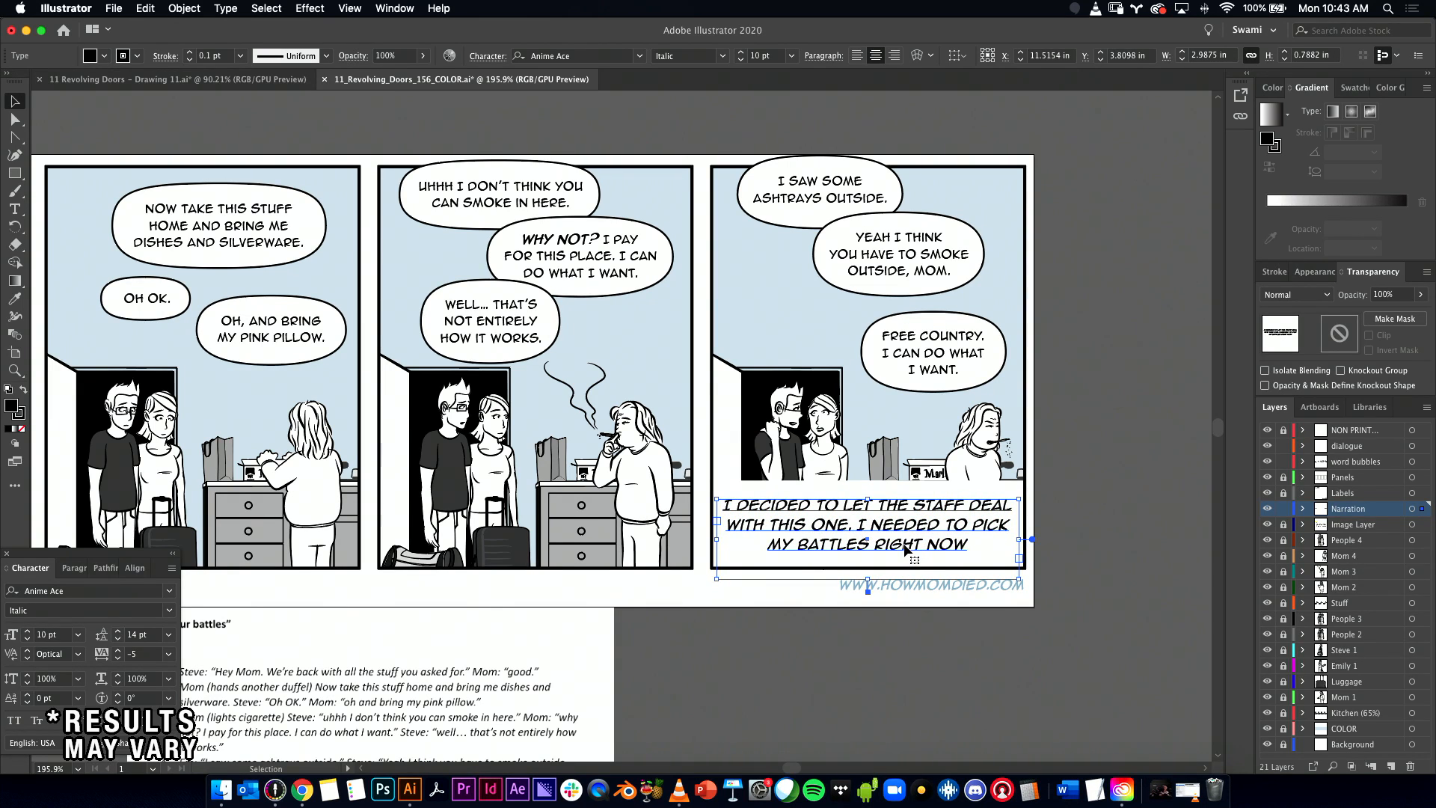
click(1083, 519)
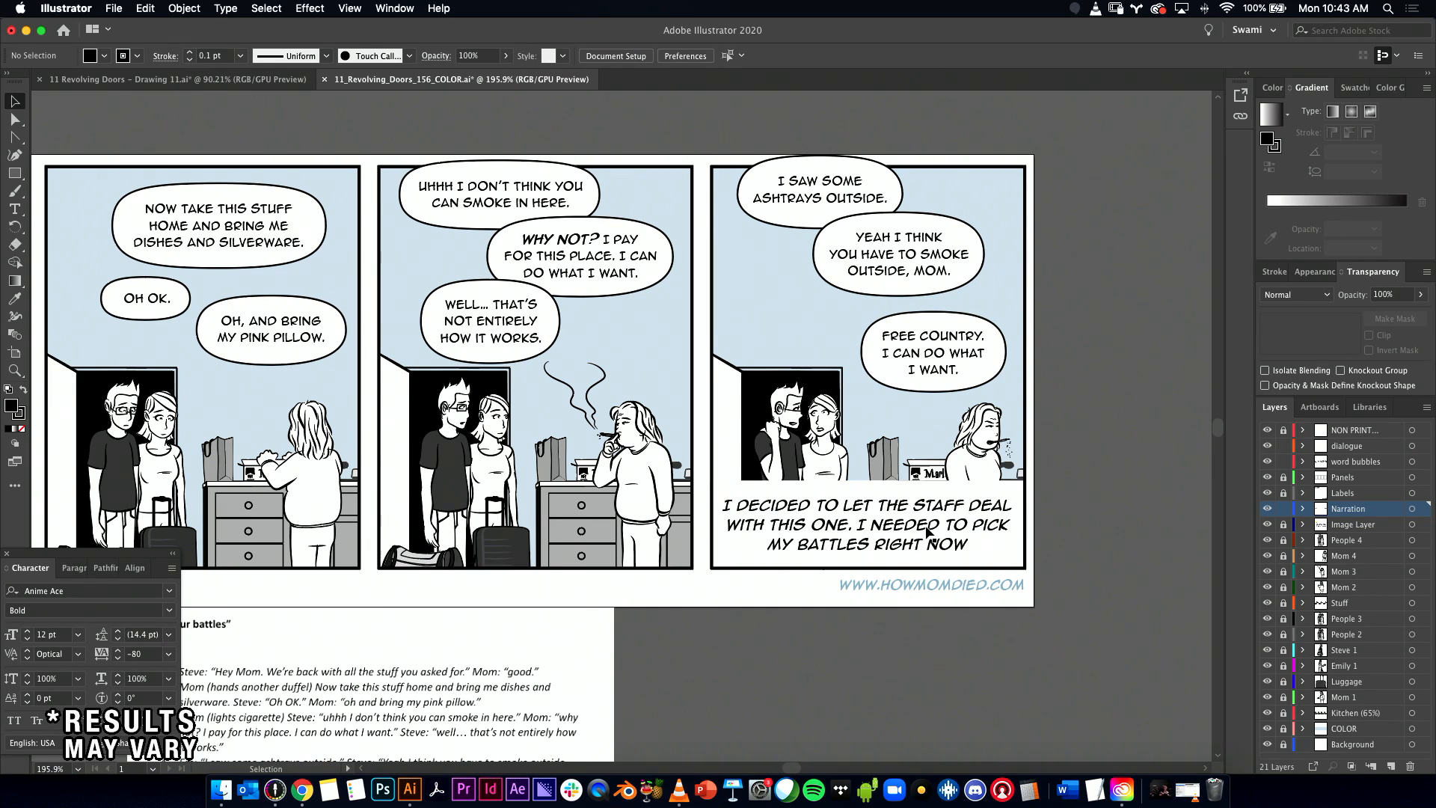
scroll(928, 531, left, 3)
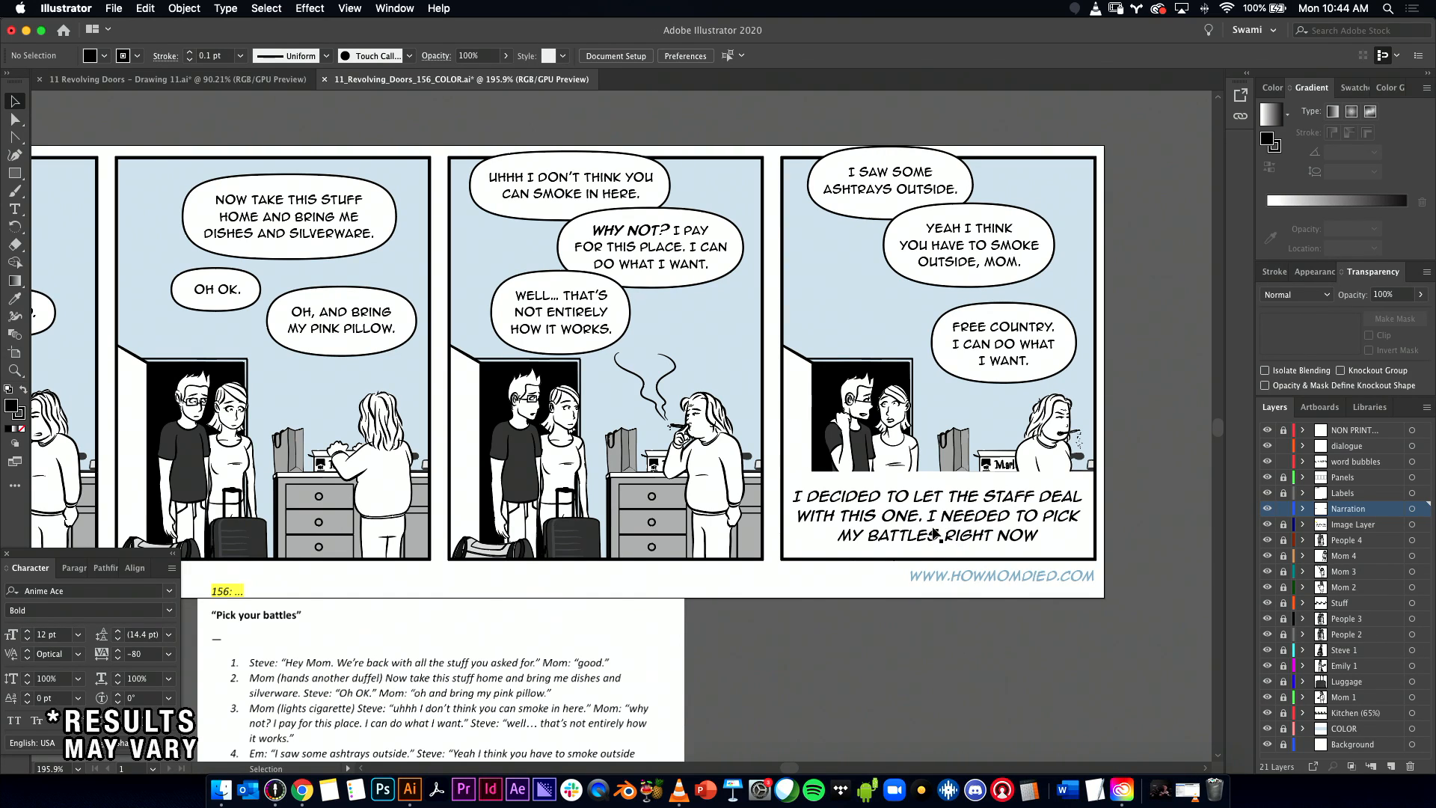
Step: Delete the narration text and its white box from the bottom of the fourth panel
click(932, 527)
key(Delete)
key(Delete)
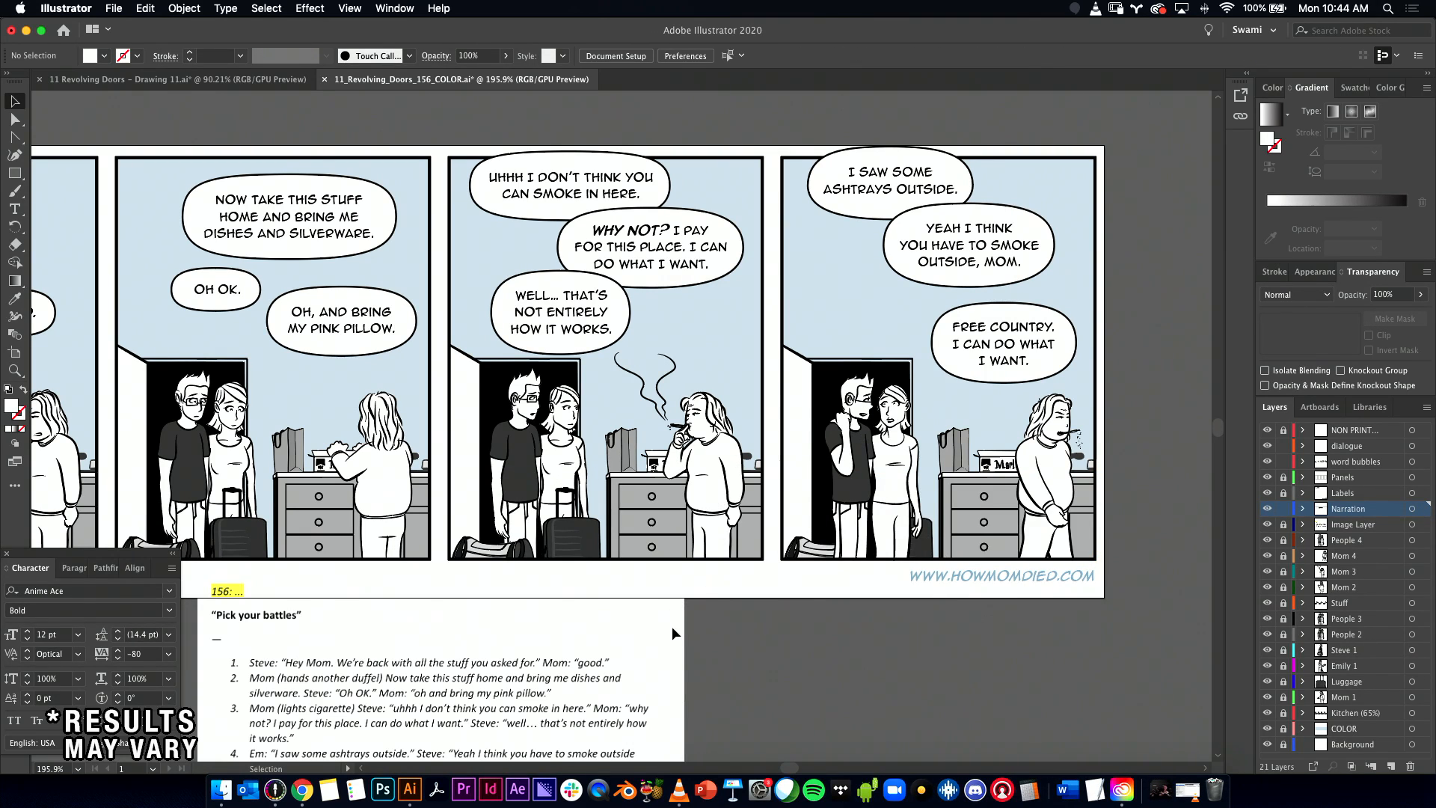
Step: Compare targeting the whole Kitchen (65%) layer with selecting only the objects on it, clearing the selection each time
drag(665, 622, 770, 593)
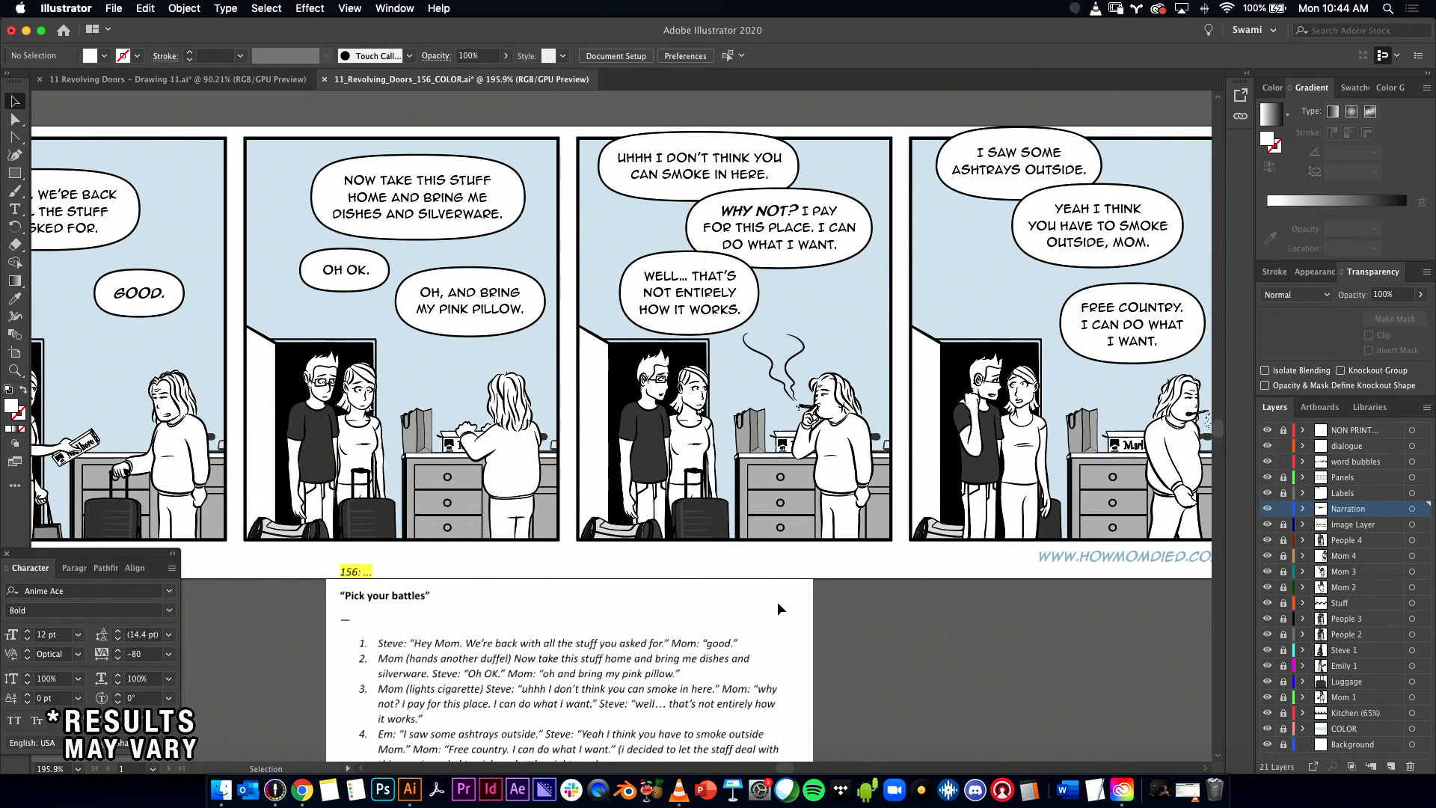
scroll(770, 597, down, 3)
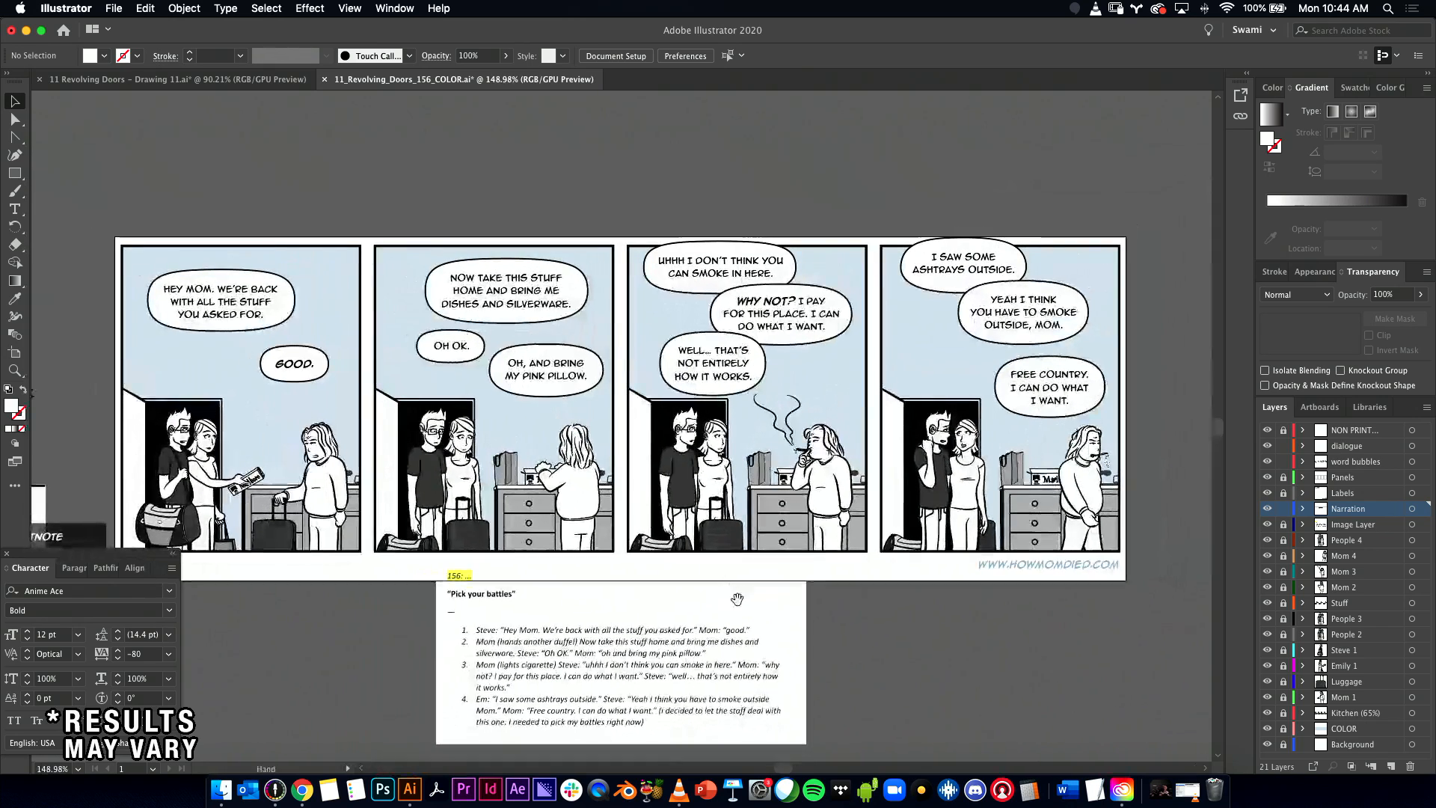
scroll(735, 594, down, 2)
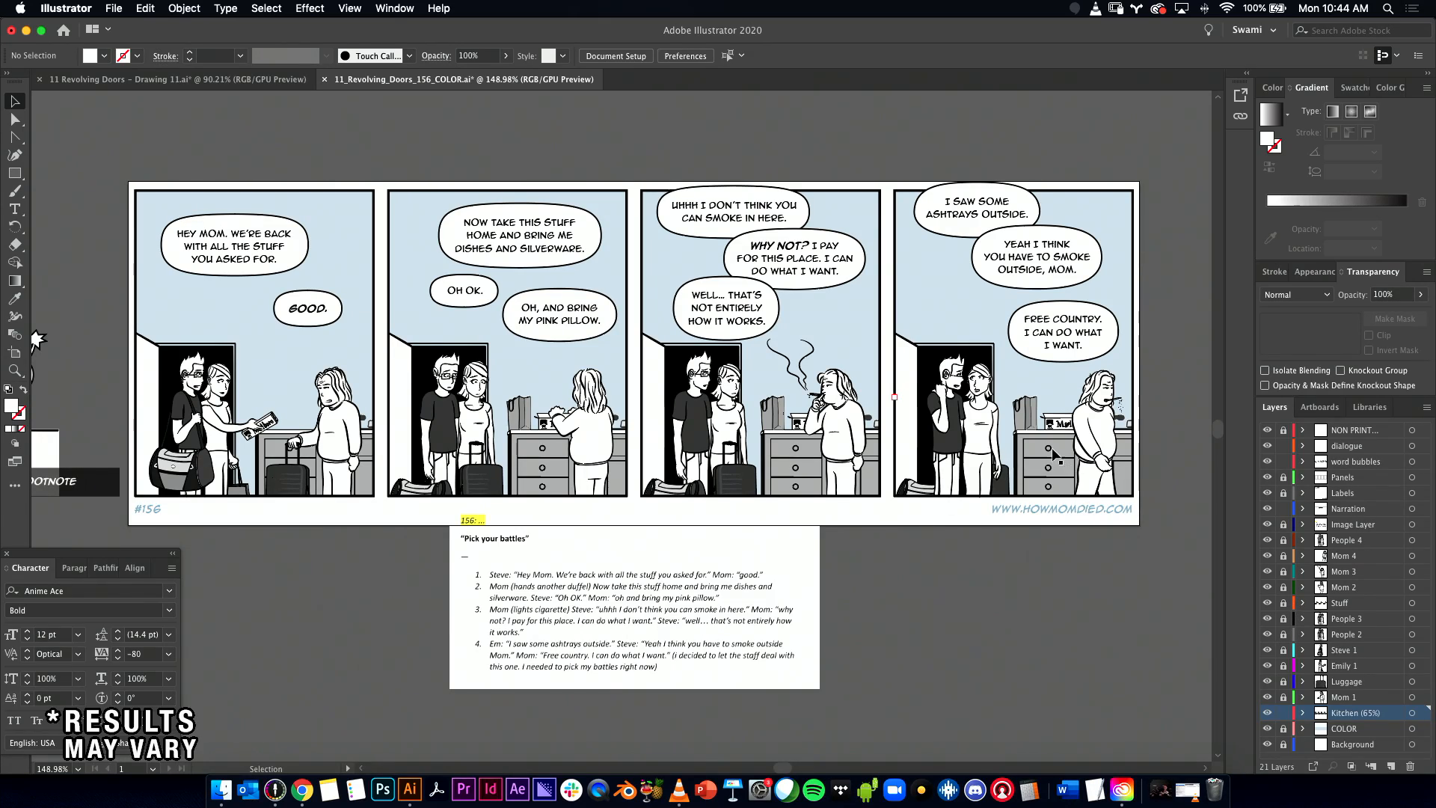
scroll(1064, 477, up, 3)
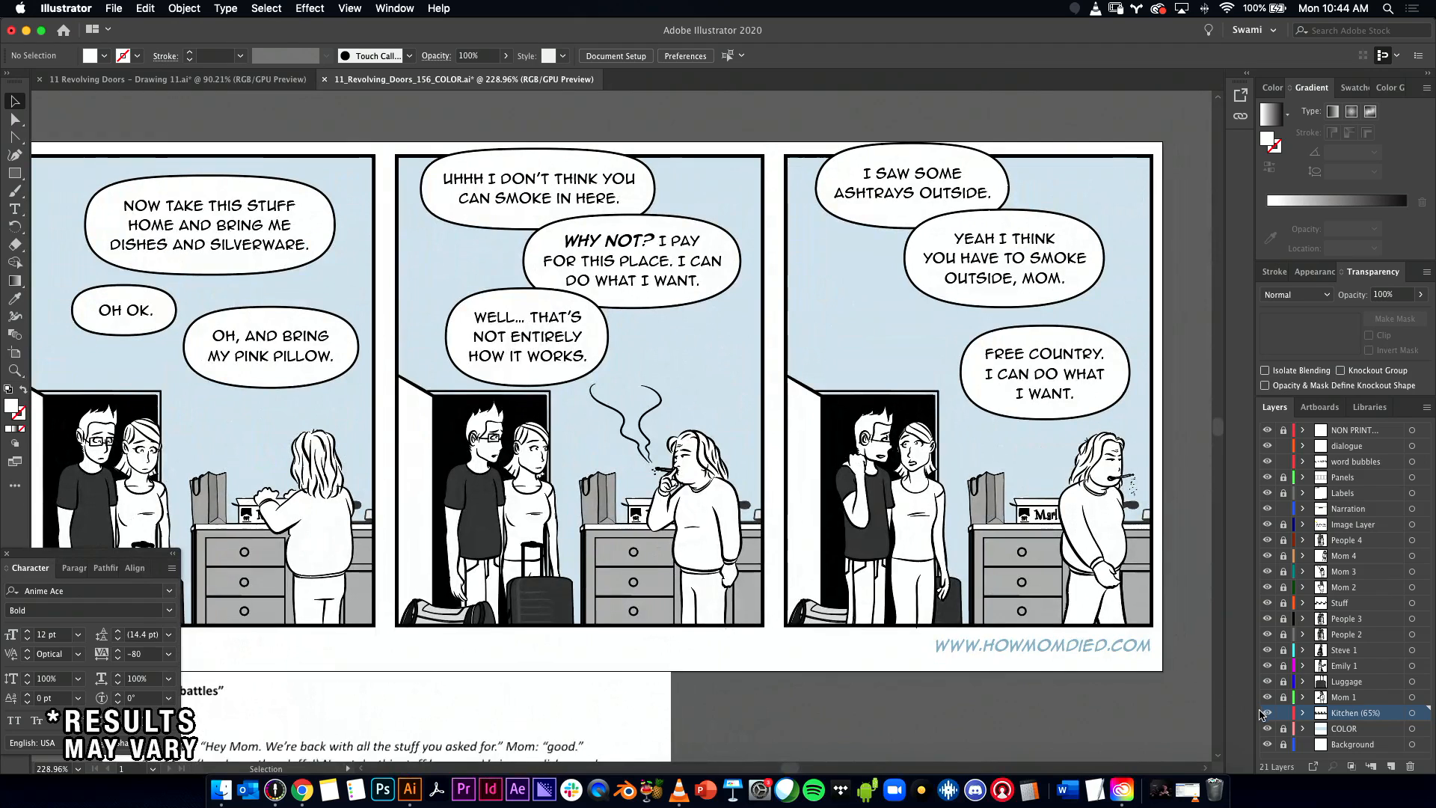
click(1412, 718)
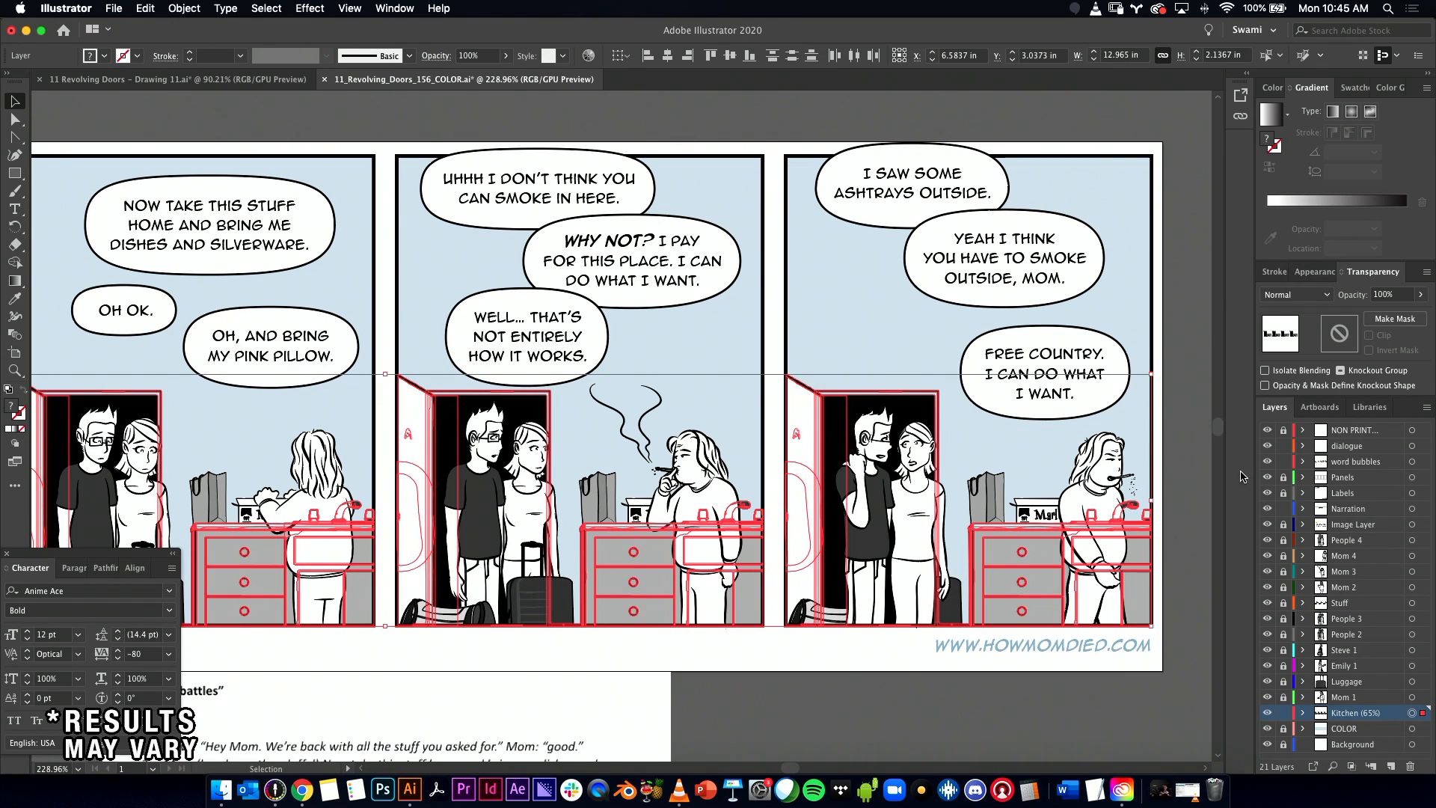
click(1208, 725)
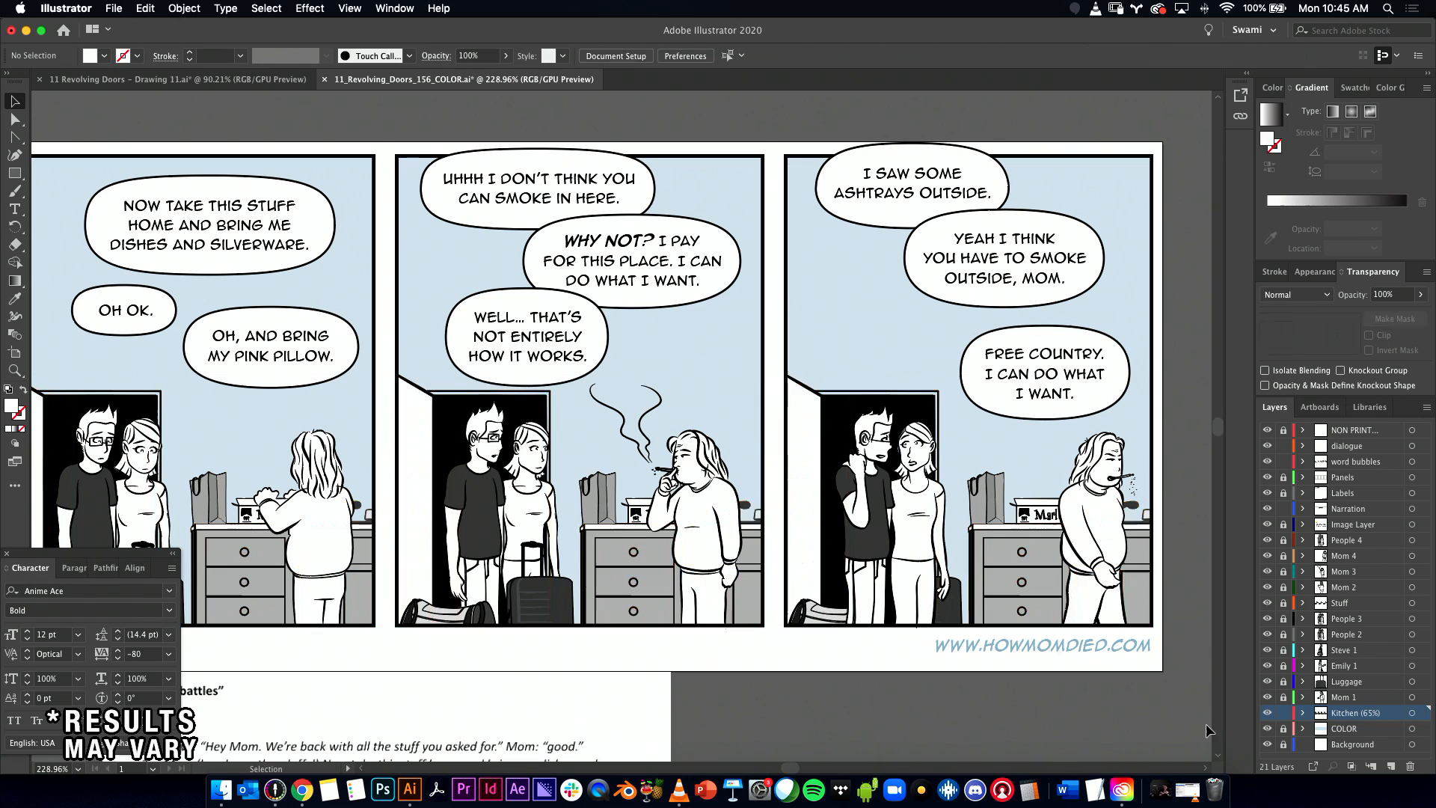
click(1424, 716)
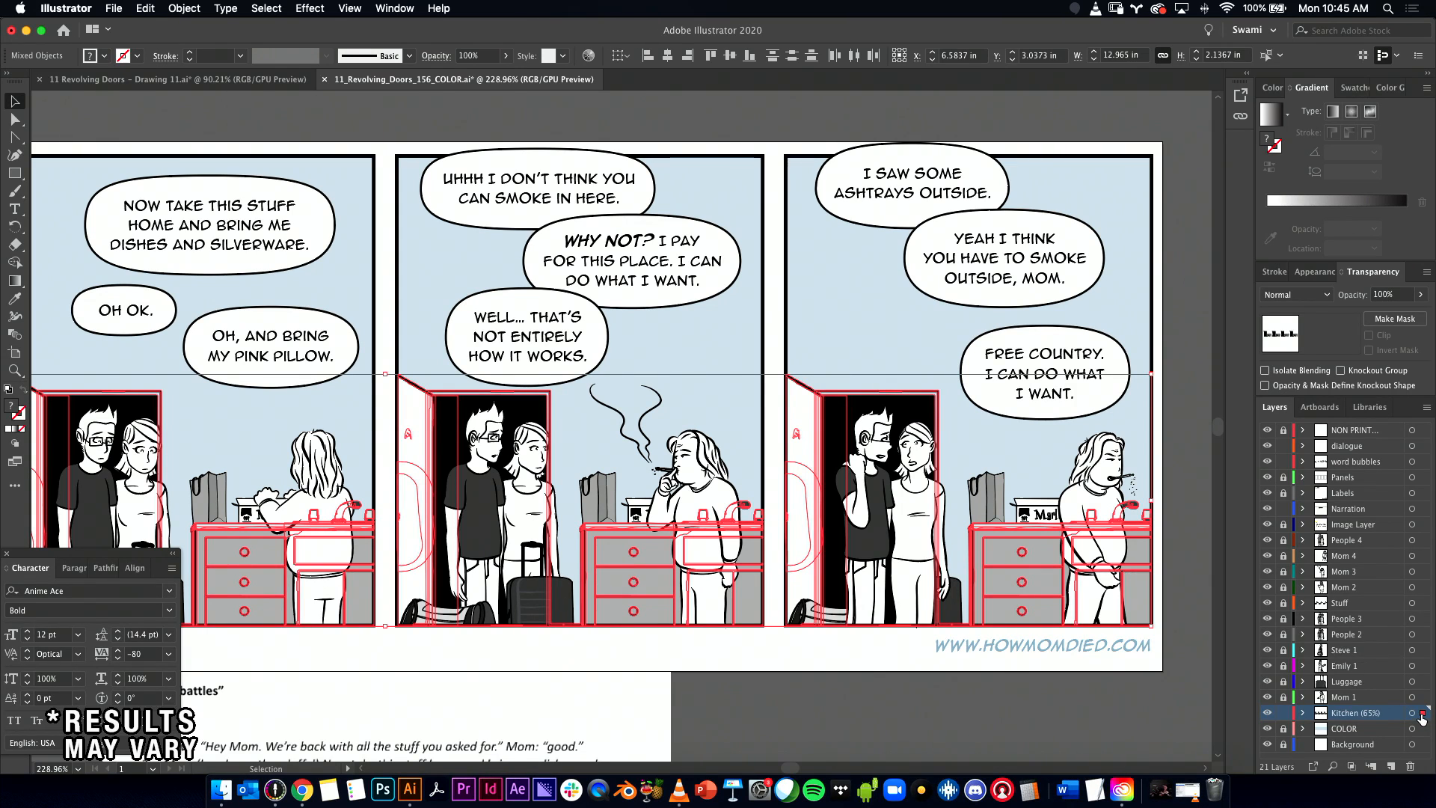
key(shift+super+a)
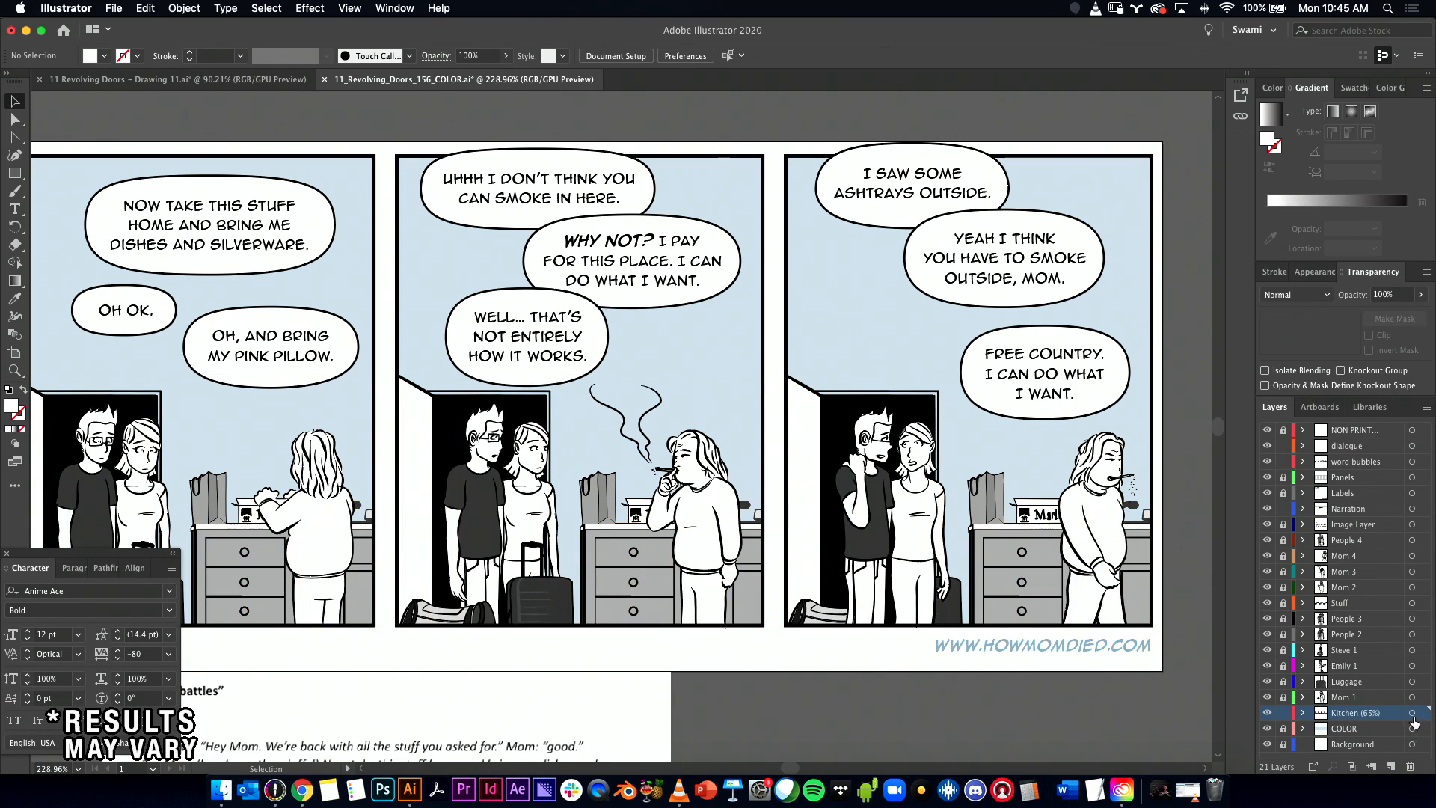
Step: Target the Kitchen (65%) layer as a whole and set its opacity to 65%
click(1412, 714)
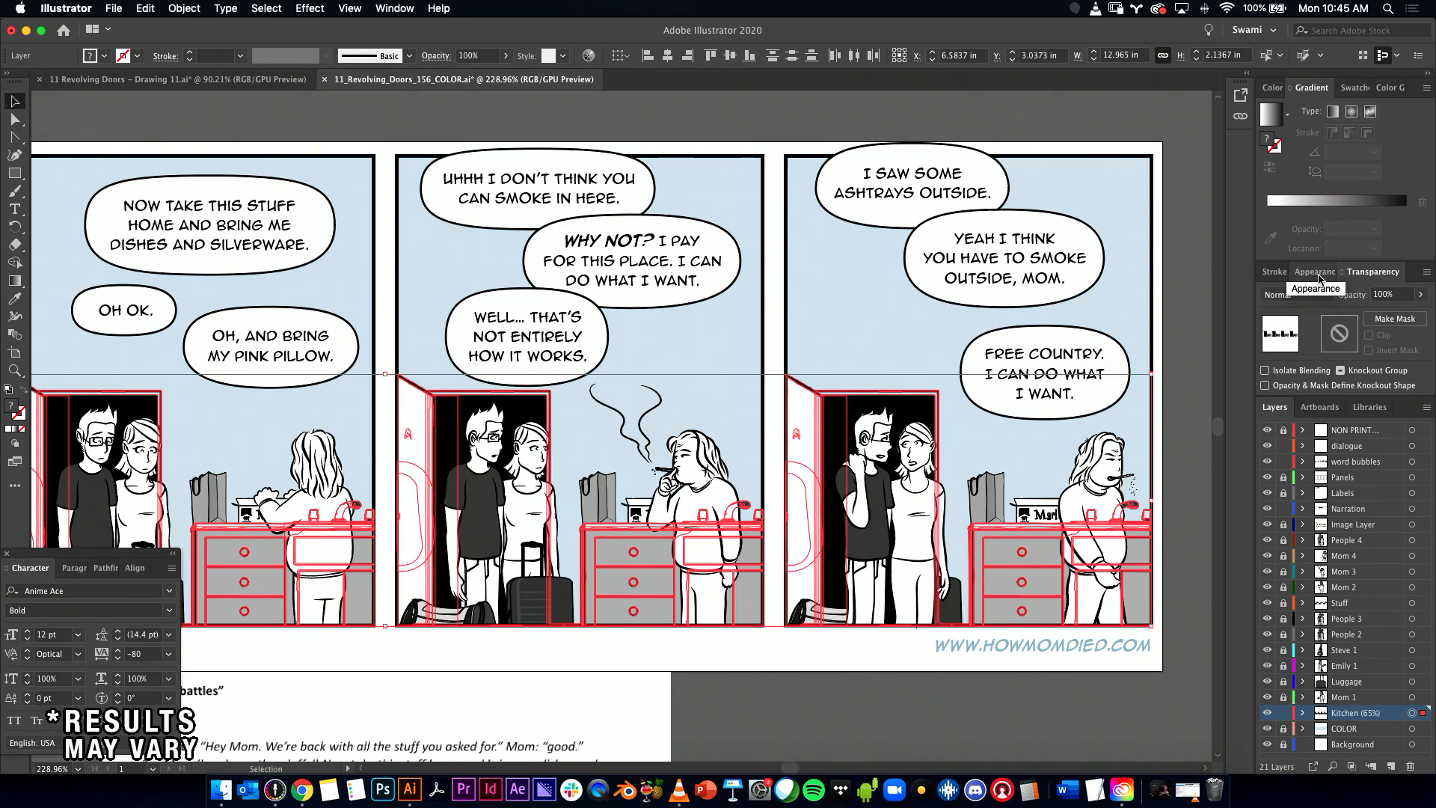
click(1391, 295)
text(65)
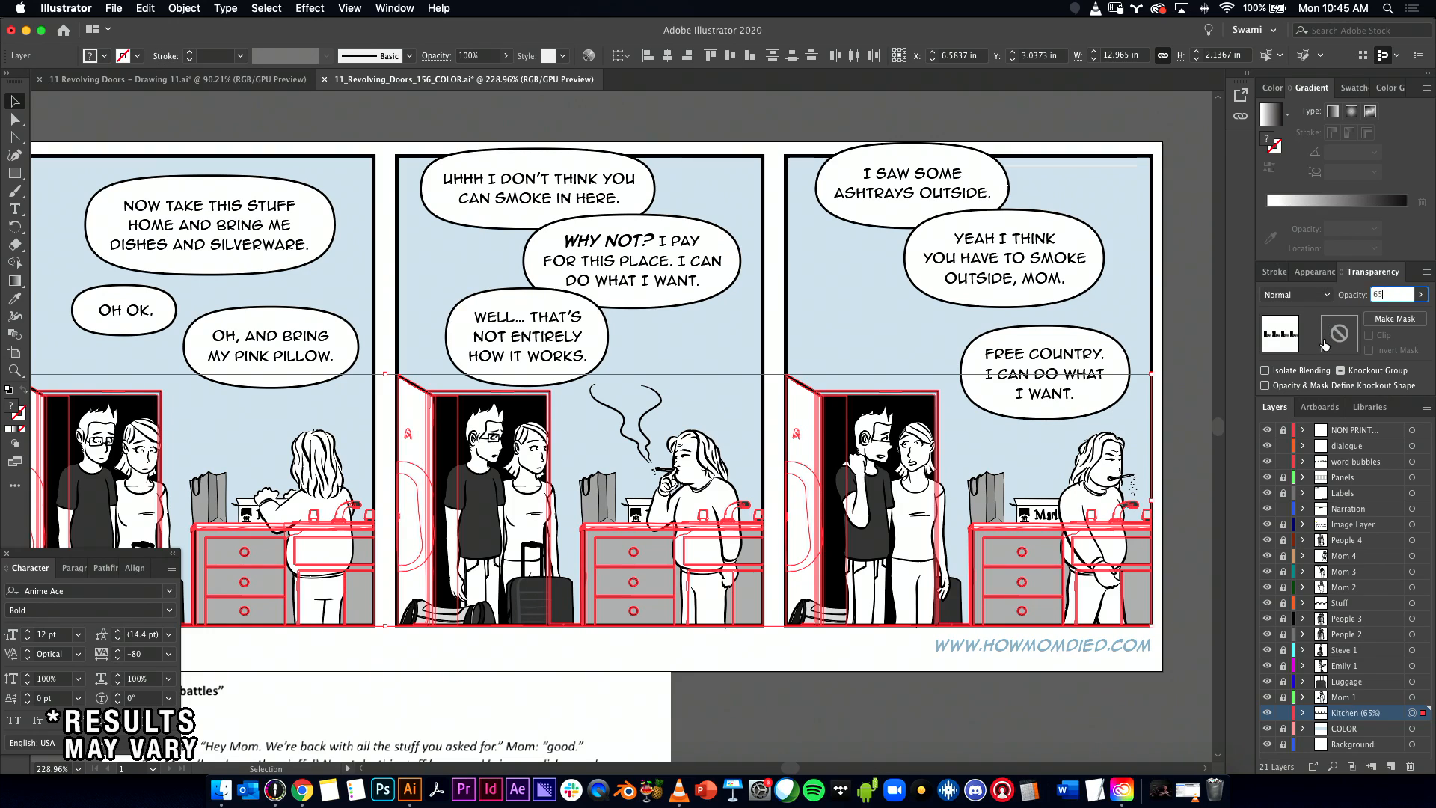
key(Return)
click(886, 754)
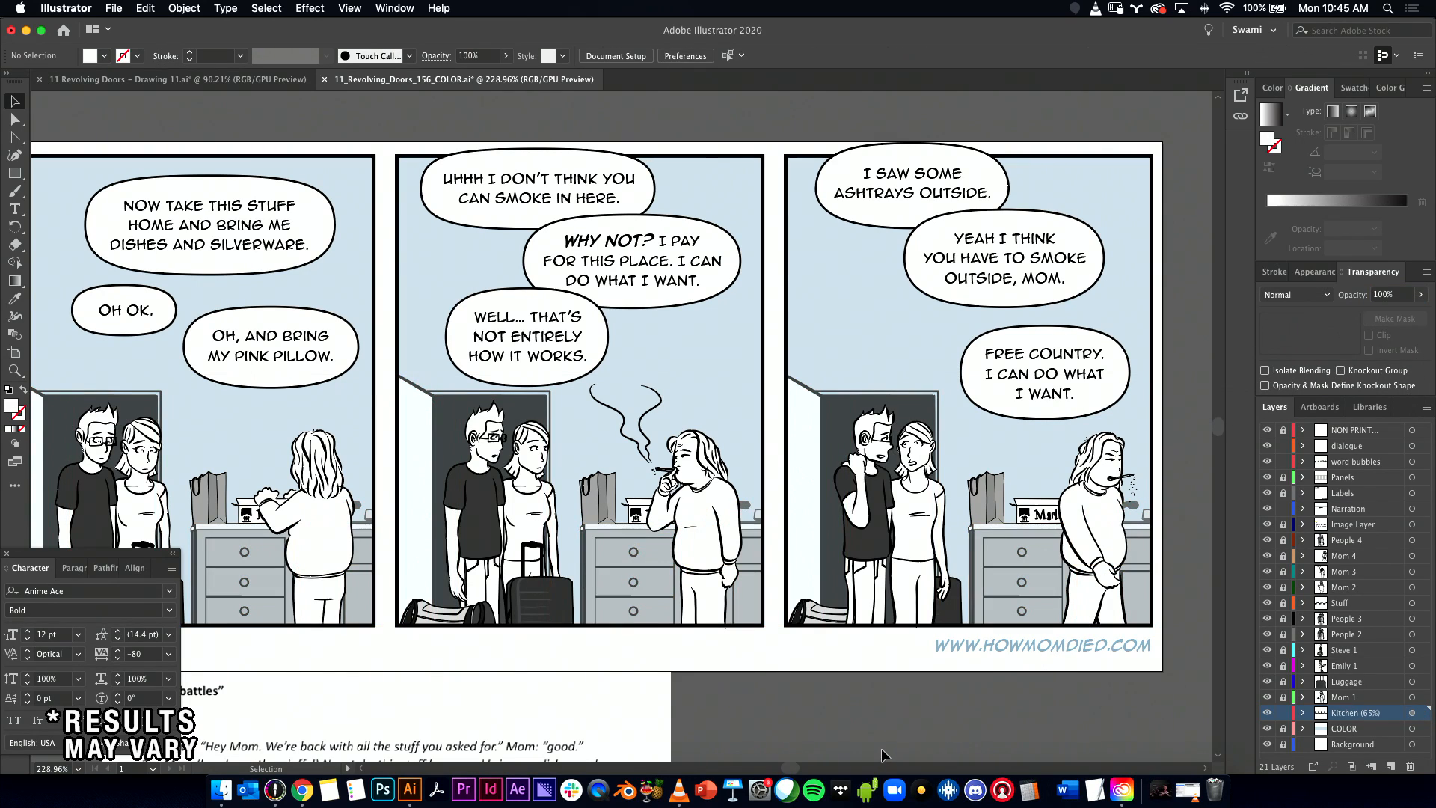
drag(1045, 598, 1200, 603)
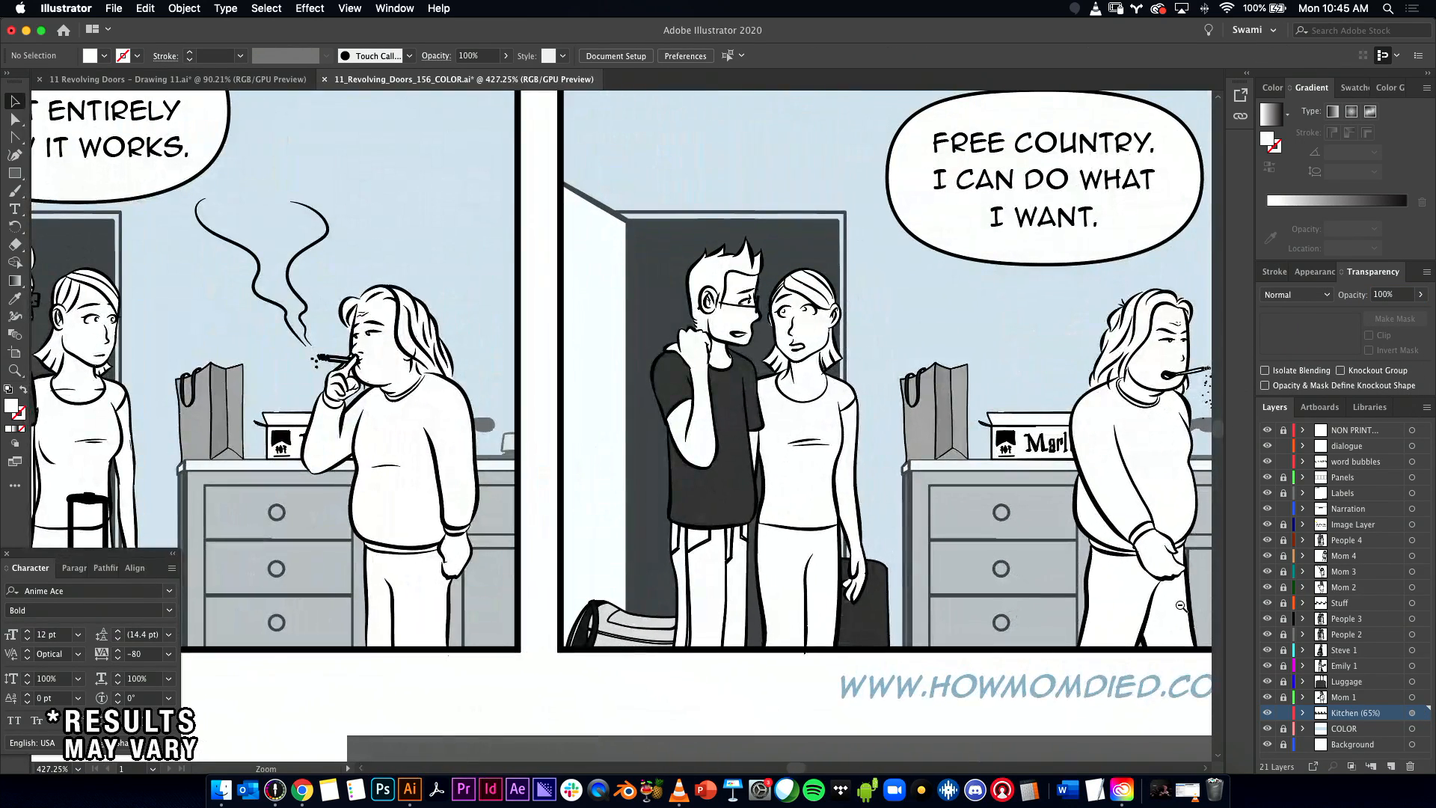
Step: Undo the layer's opacity change and instead apply 65% opacity to the selected individual objects on the Kitchen (65%) layer
key(super+z)
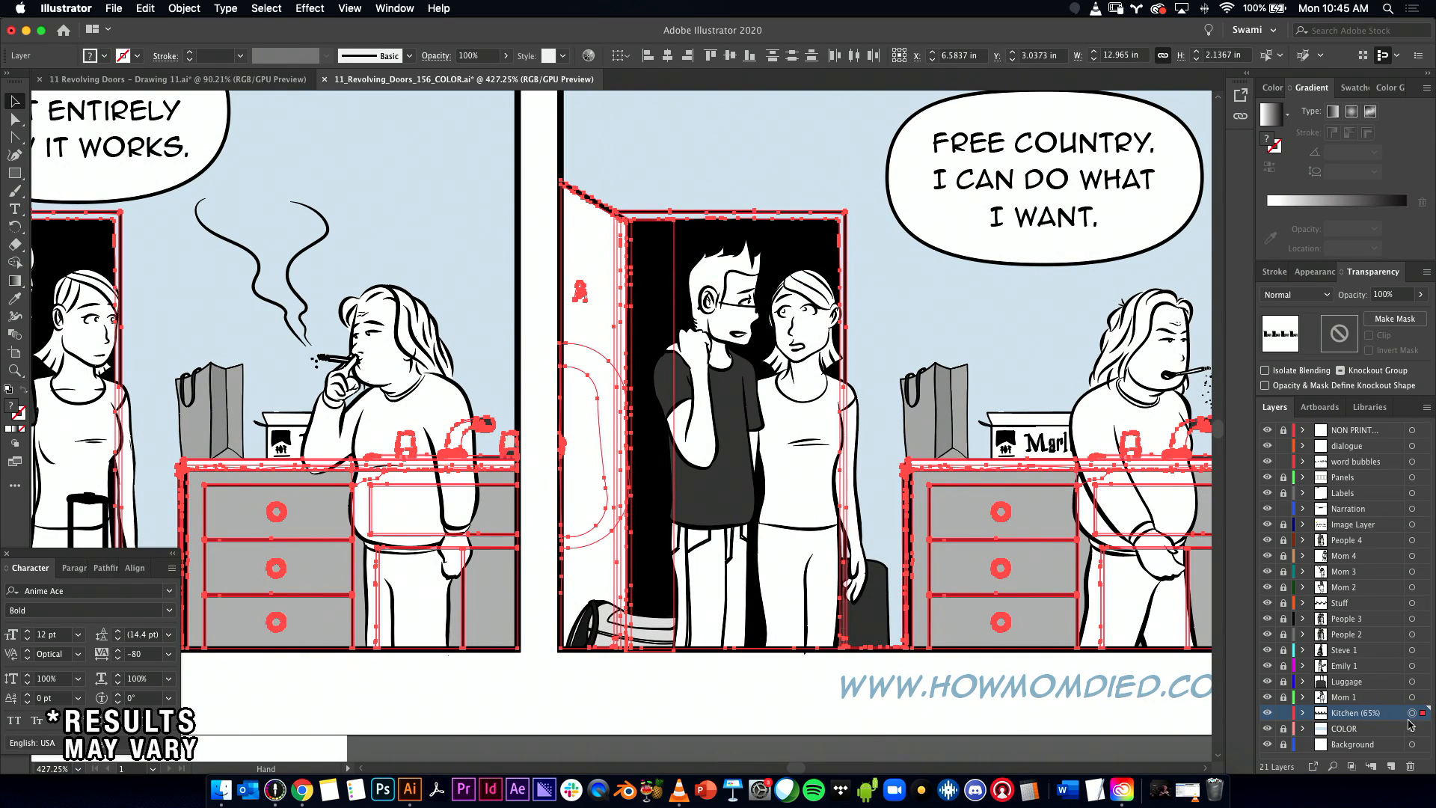
click(1168, 757)
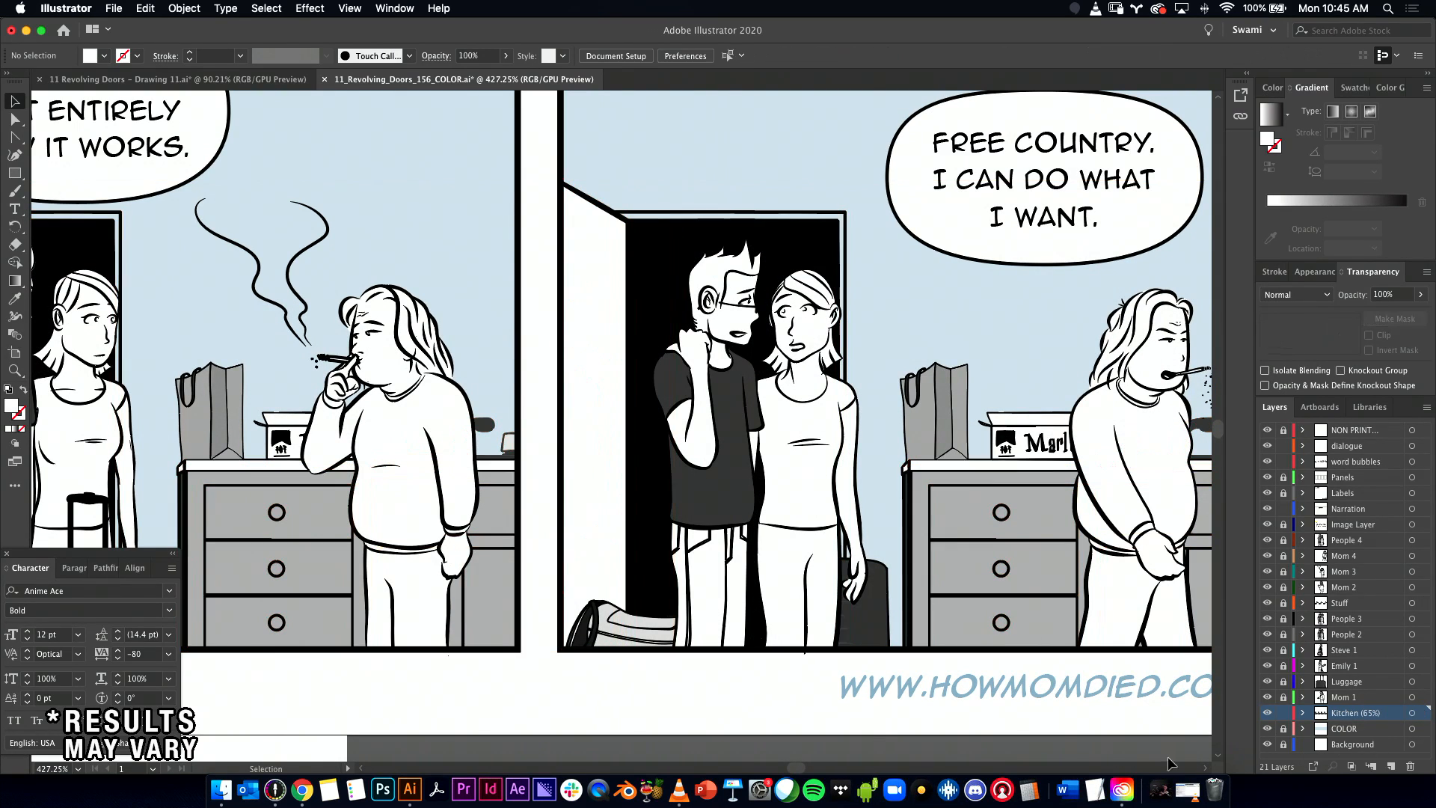
click(1421, 718)
click(1390, 294)
text(65)
key(Return)
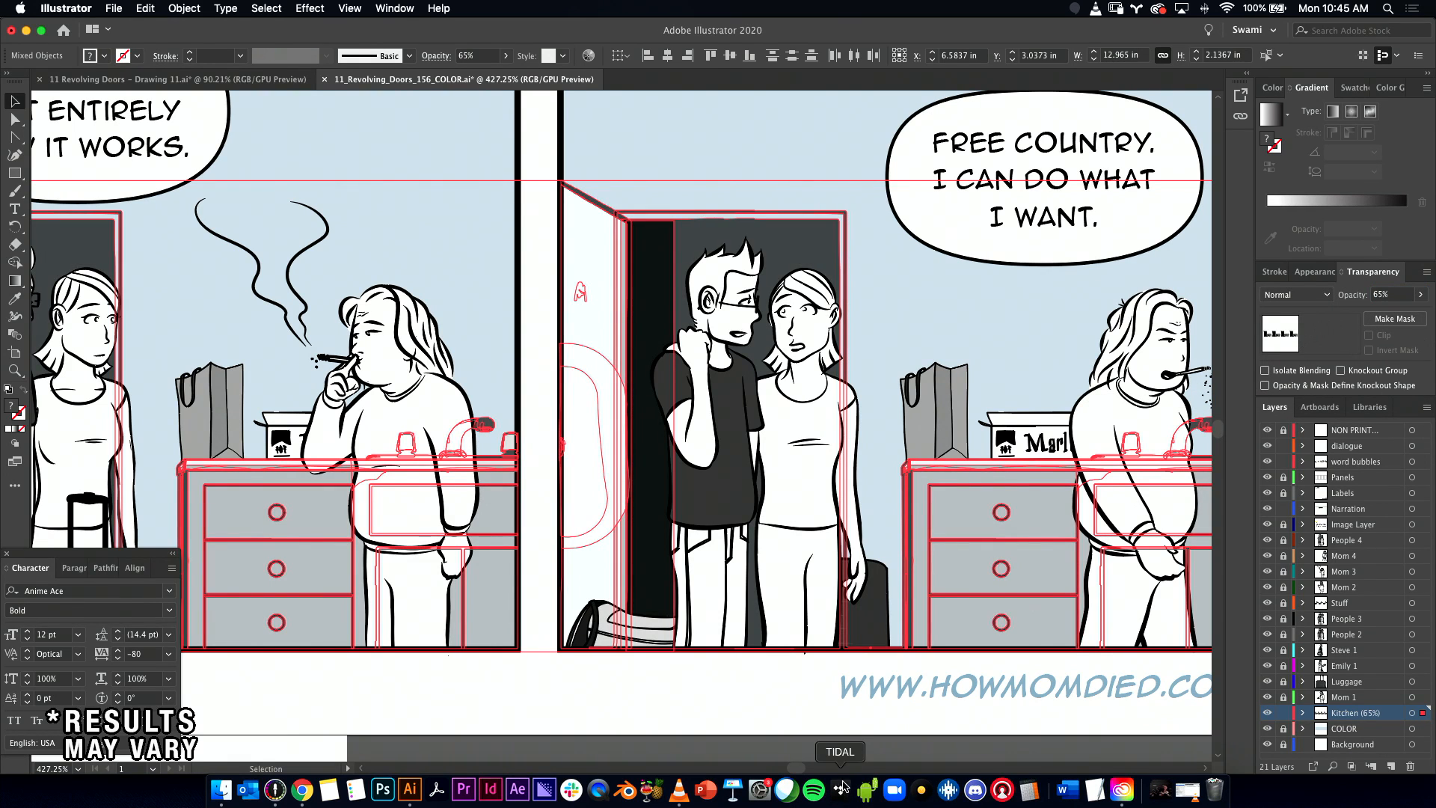
click(876, 748)
Step: Examine how the overlapping shapes look at the corner of the kitchen counter in the fourth panel
click(909, 485)
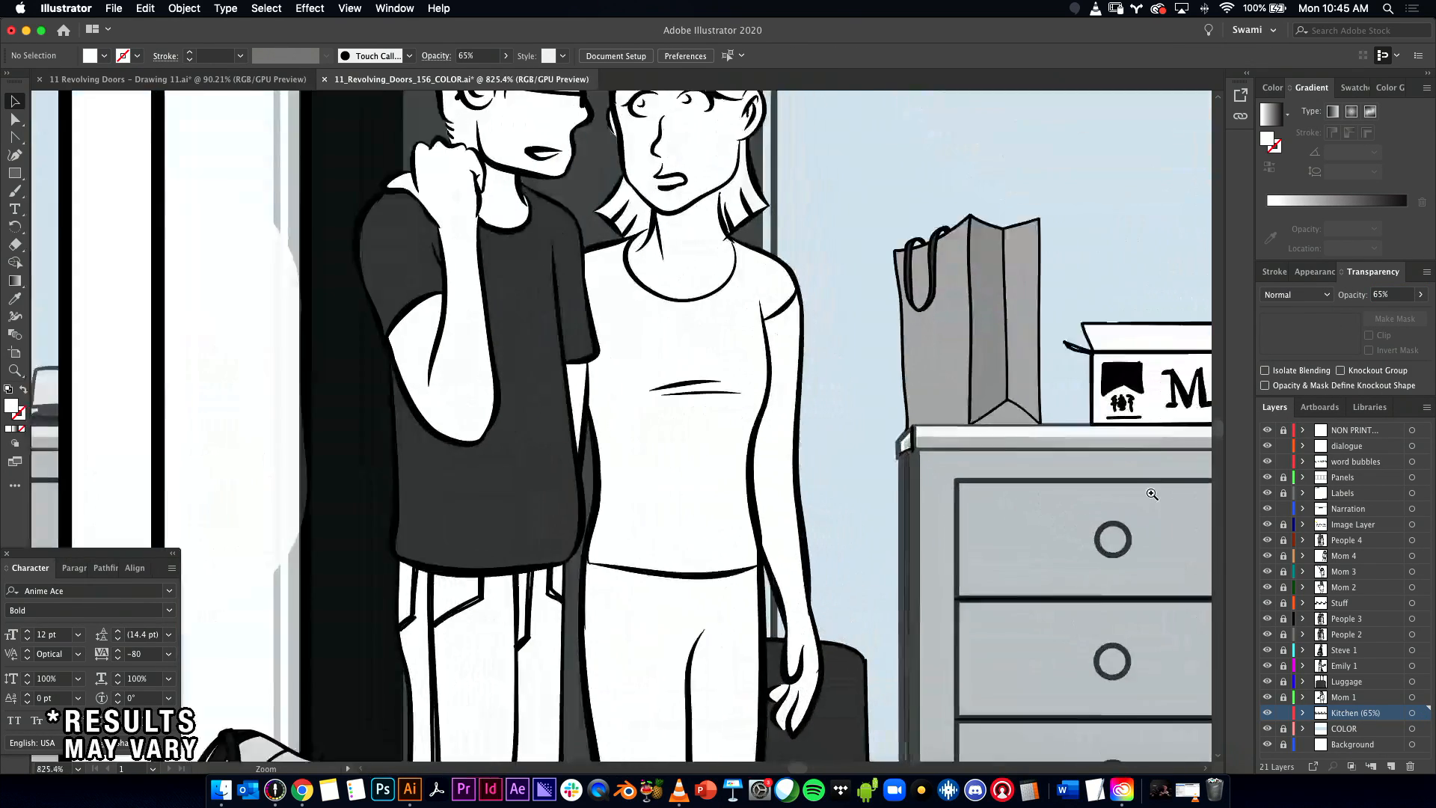
drag(1137, 494, 1166, 529)
drag(1000, 491, 872, 265)
drag(837, 445, 858, 443)
drag(831, 399, 829, 430)
scroll(829, 430, up, 4)
drag(854, 490, 716, 536)
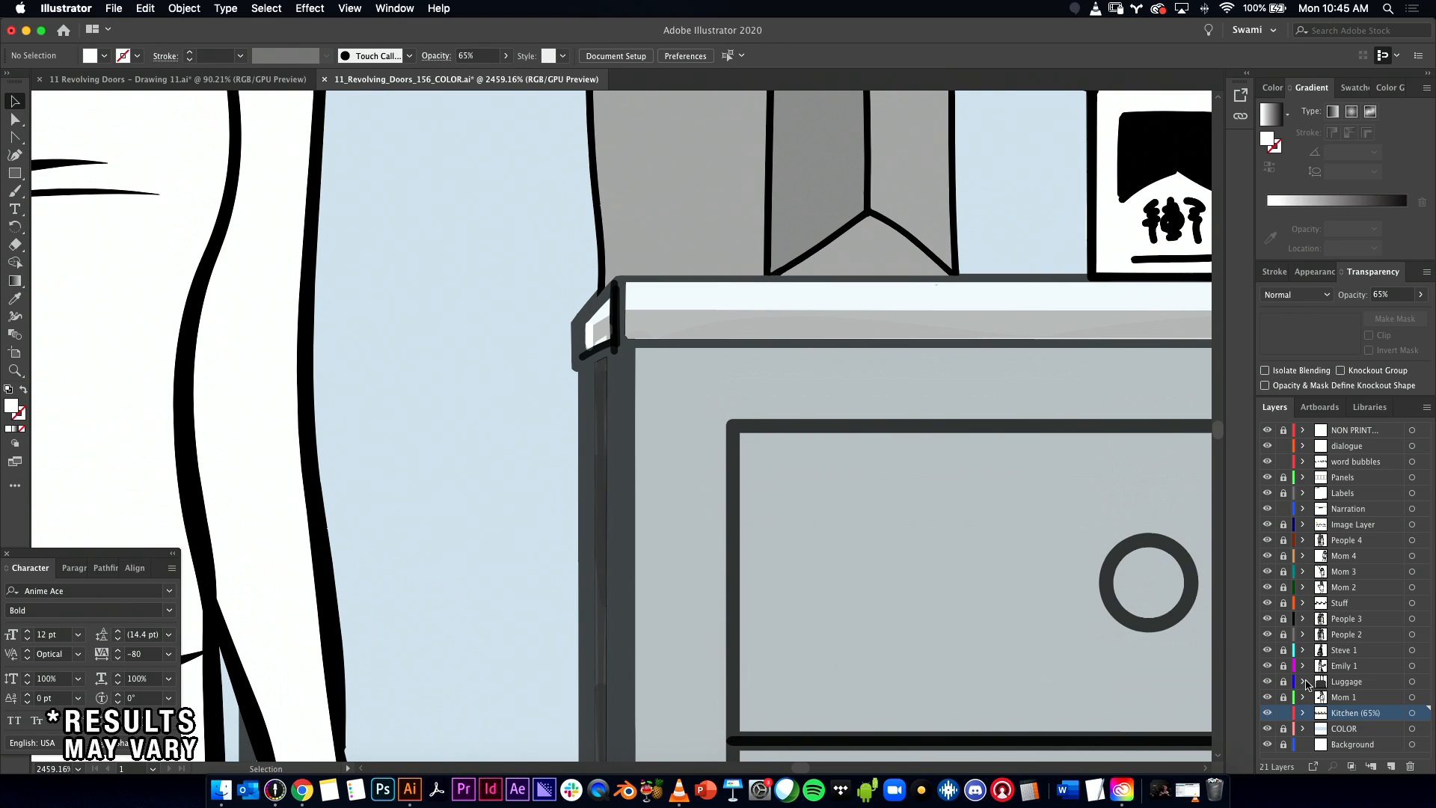
Step: With the kitchen objects back at full opacity, target the entire Kitchen (65%) layer and give it 65% opacity
click(1411, 713)
click(1412, 714)
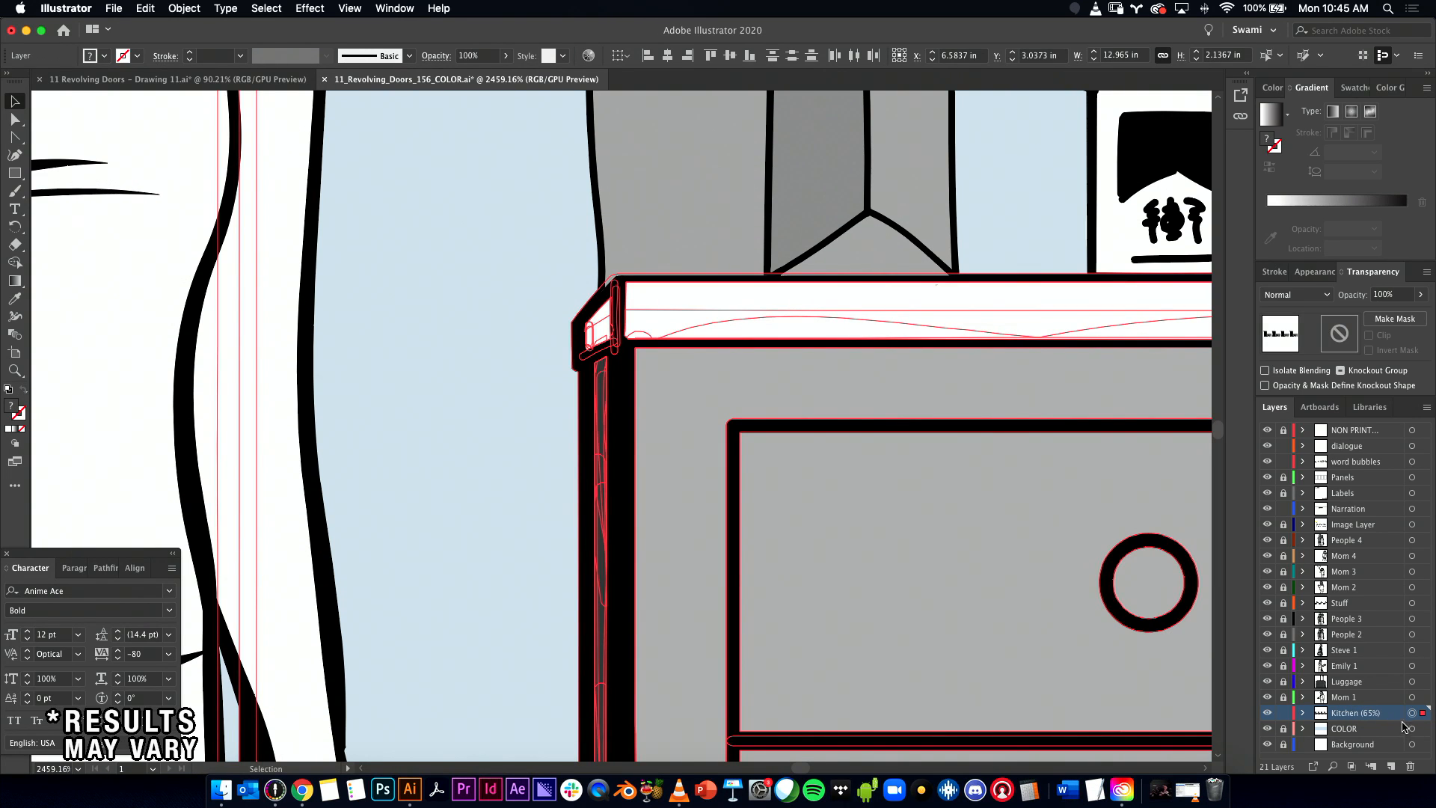
double_click(1389, 297)
text(65)
key(Return)
click(380, 399)
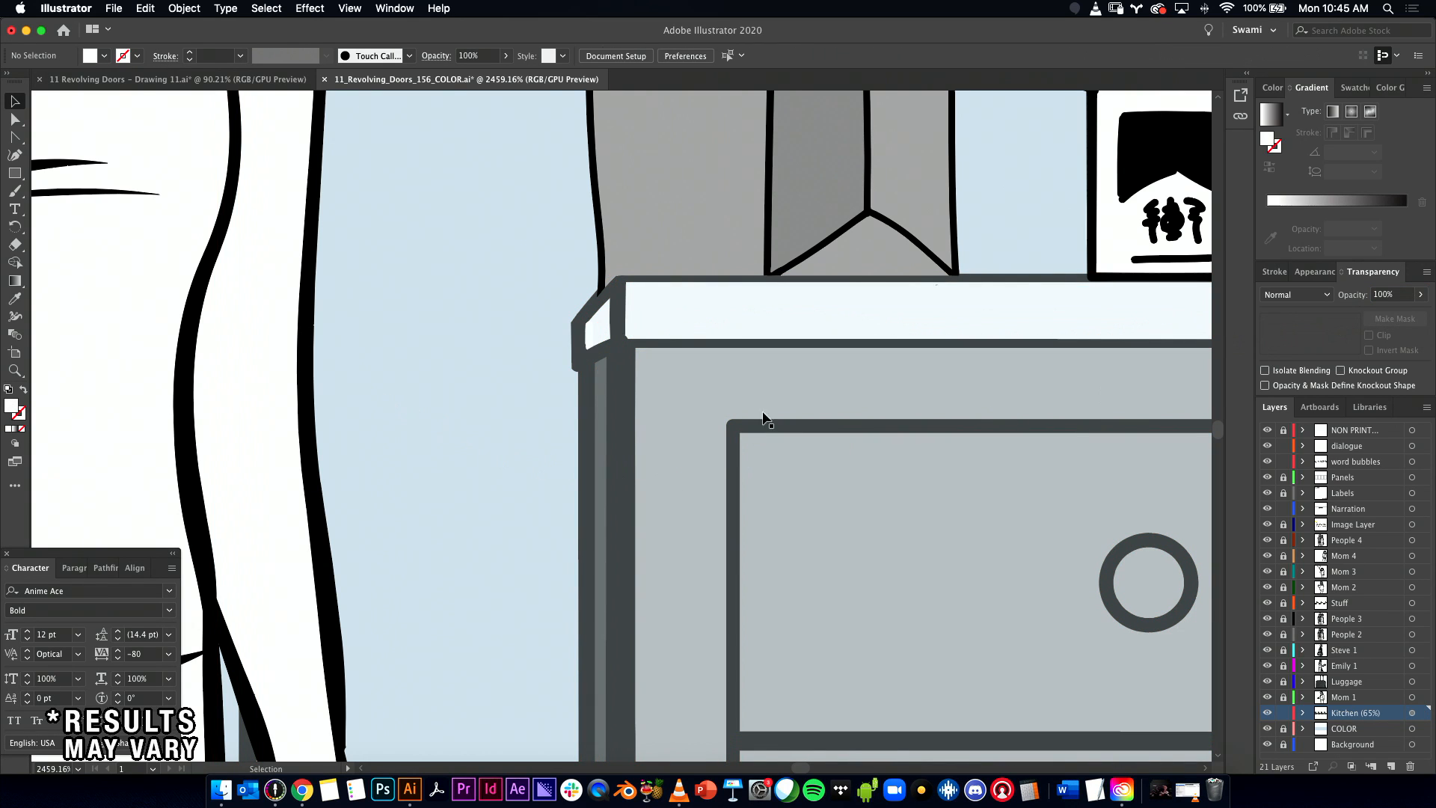
Step: Try lowering the Kitchen (65%) layer's opacity to 24% and undo that change
click(1413, 713)
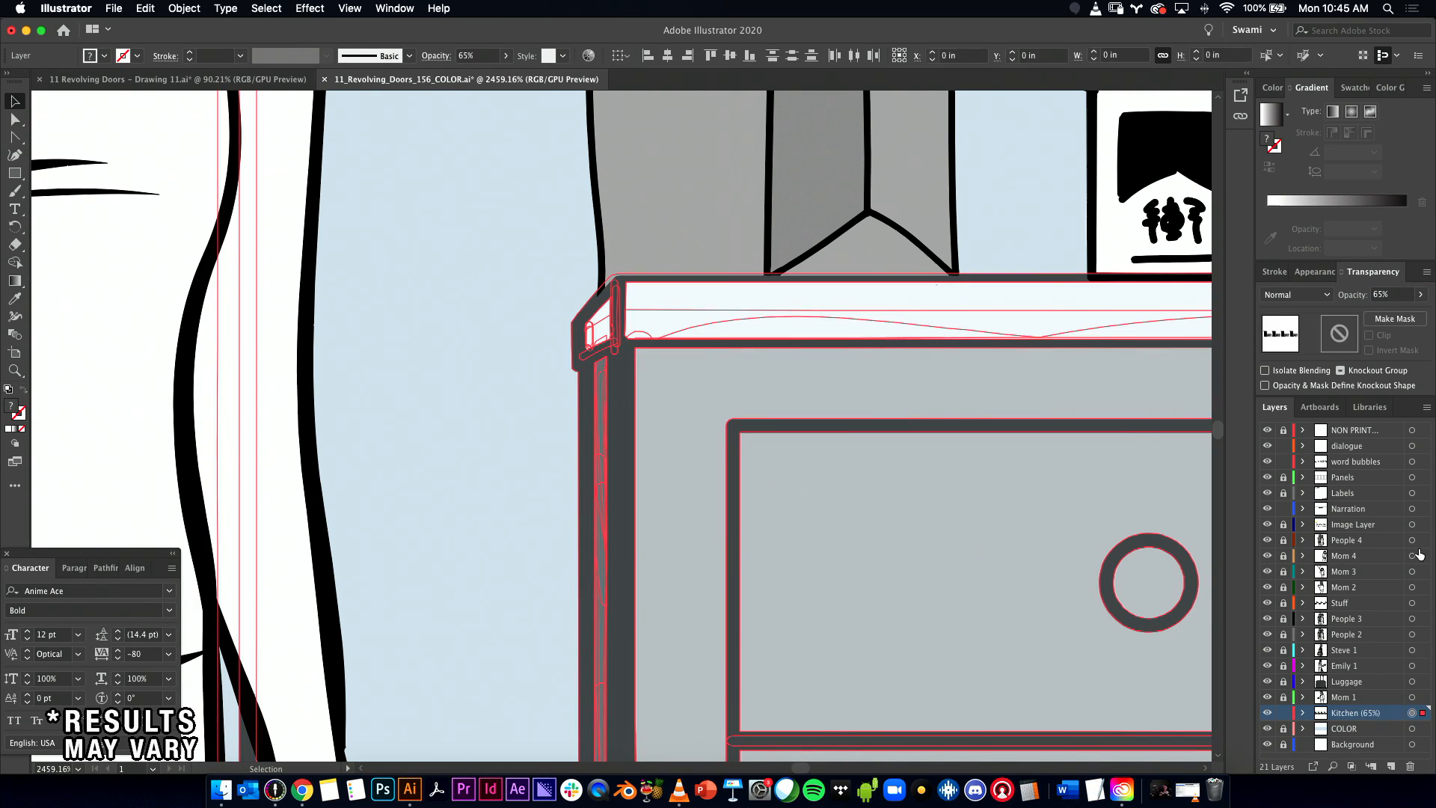
click(1420, 294)
drag(1420, 313, 1374, 323)
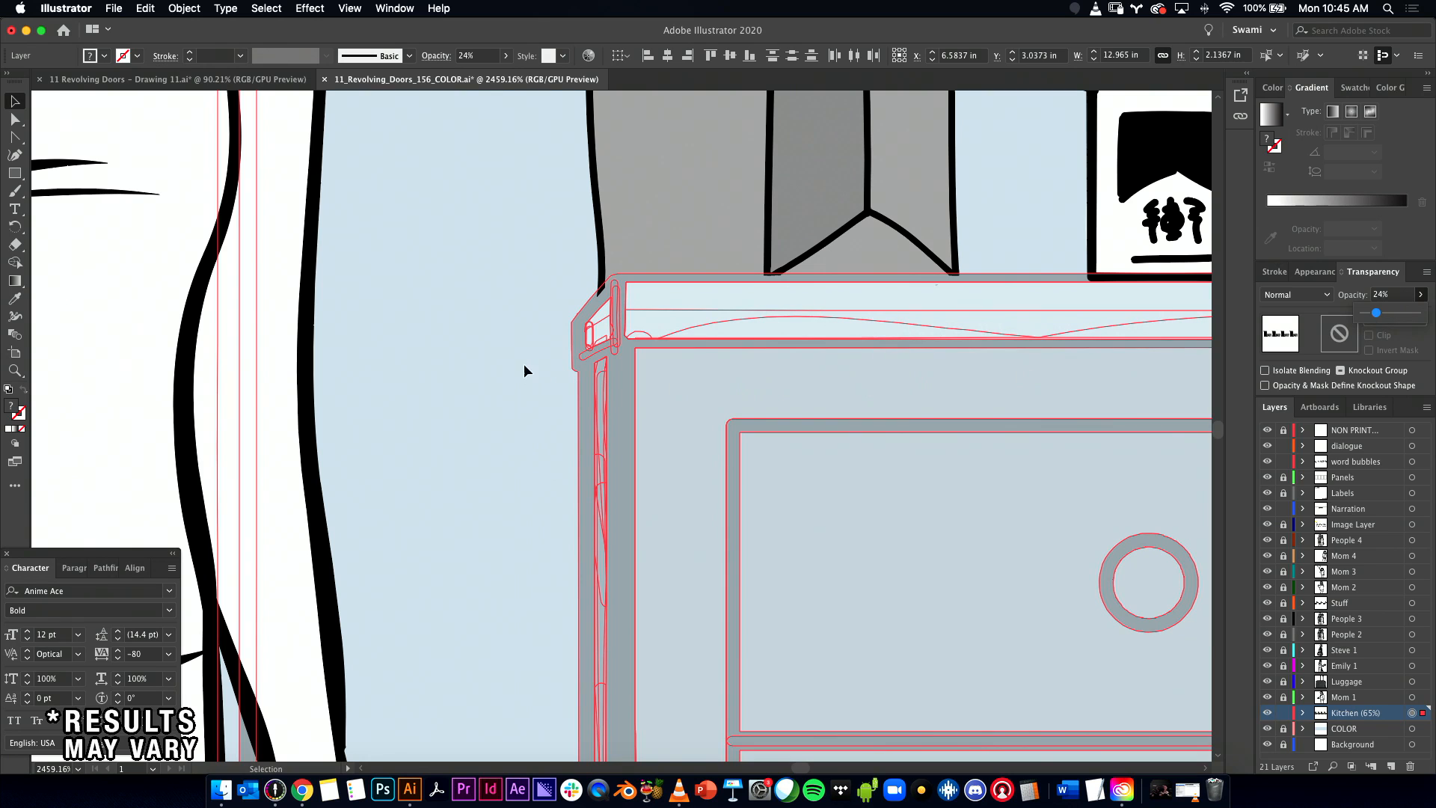
click(565, 382)
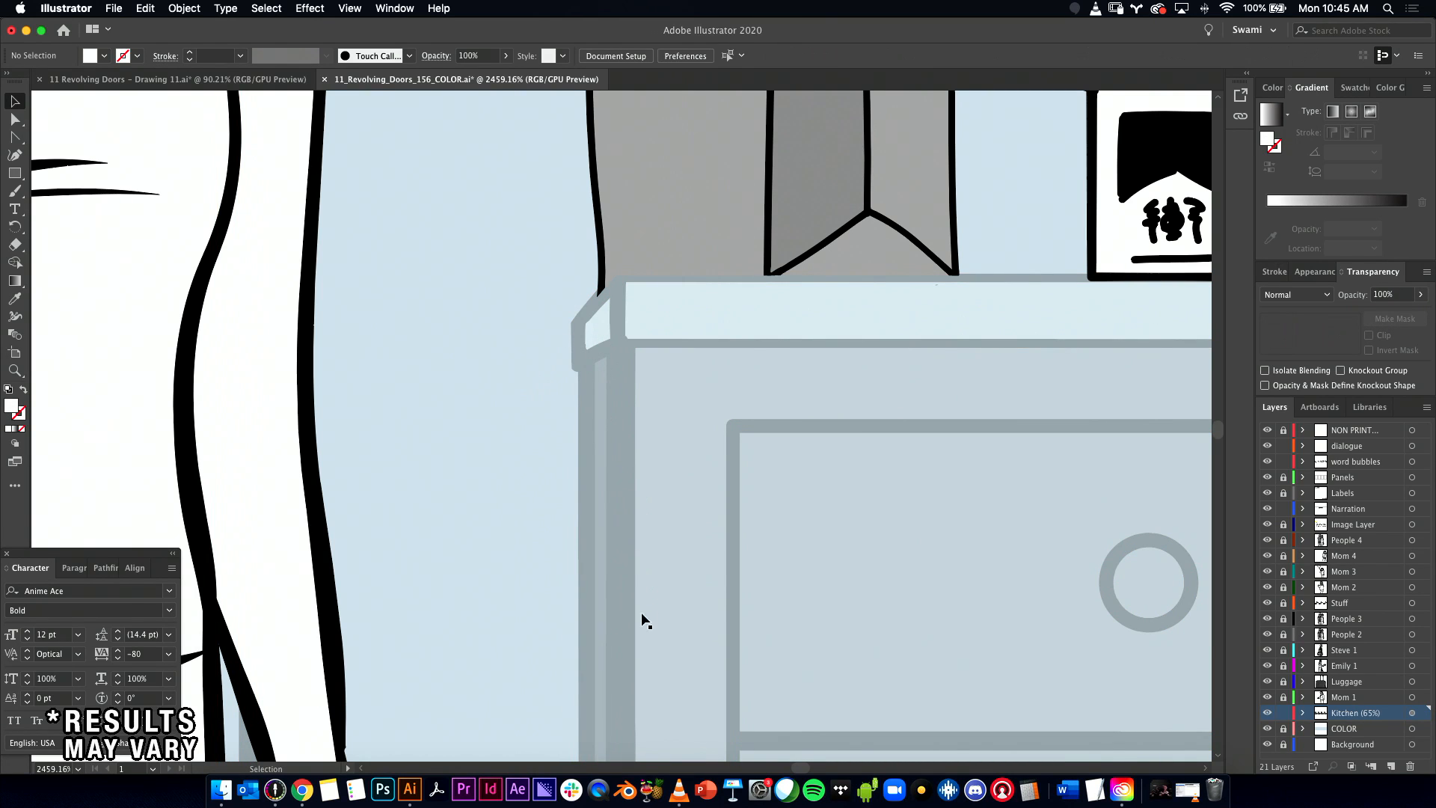
key(super+z)
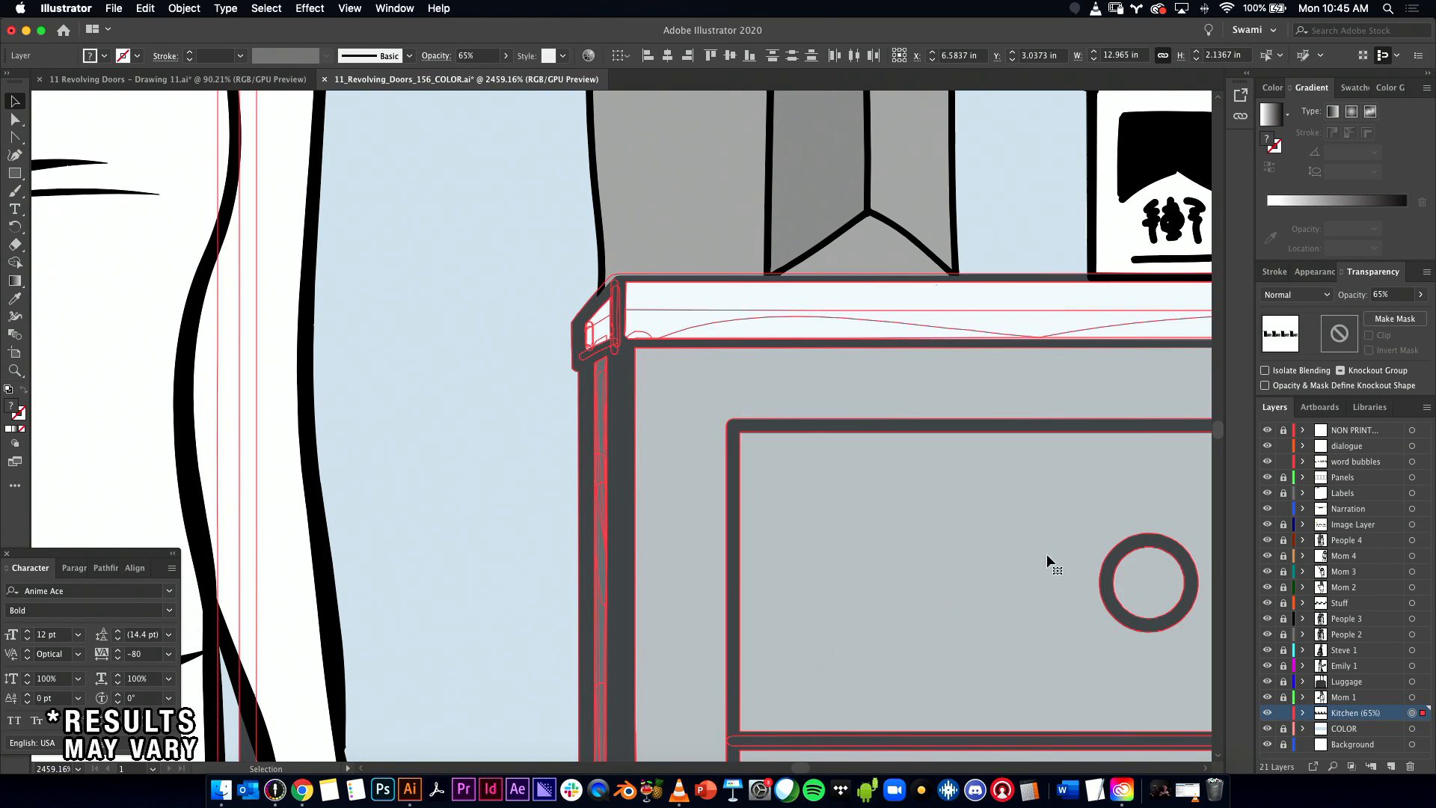
Step: Review the faded kitchen background behind the characters across all the panels of the strip
scroll(537, 419, down, 10)
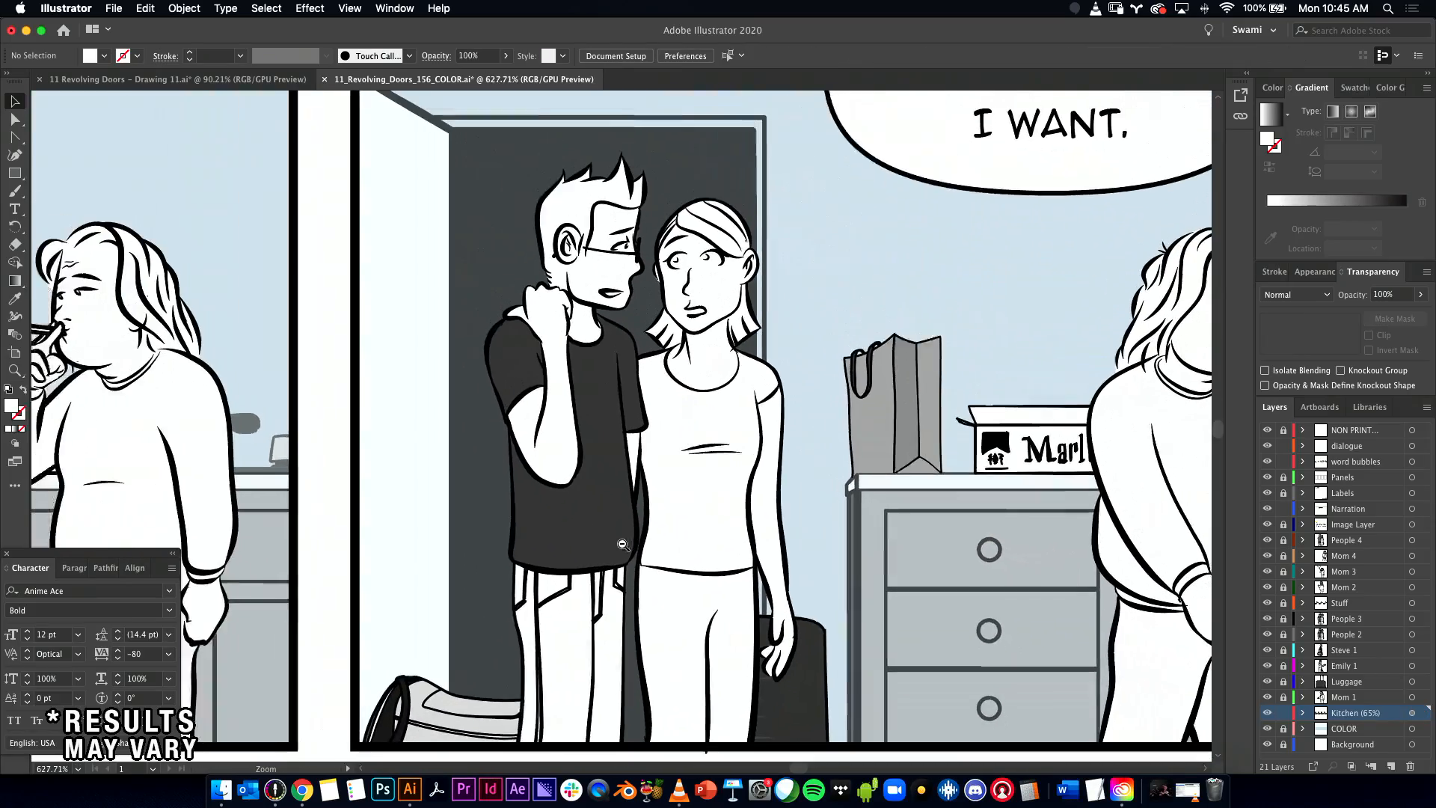
scroll(771, 446, down, 5)
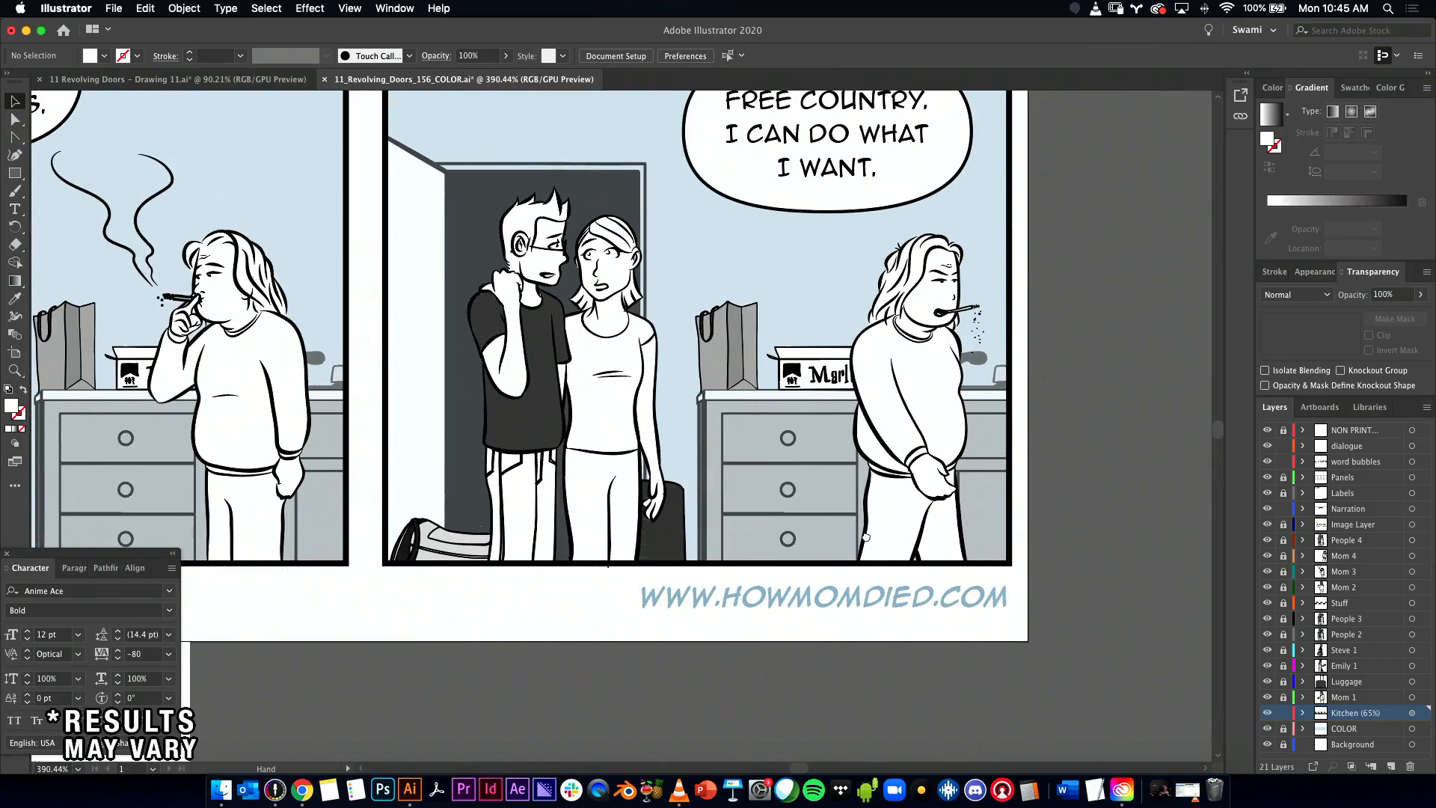
scroll(946, 532, down, 5)
scroll(897, 516, down, 8)
scroll(897, 516, left, 8)
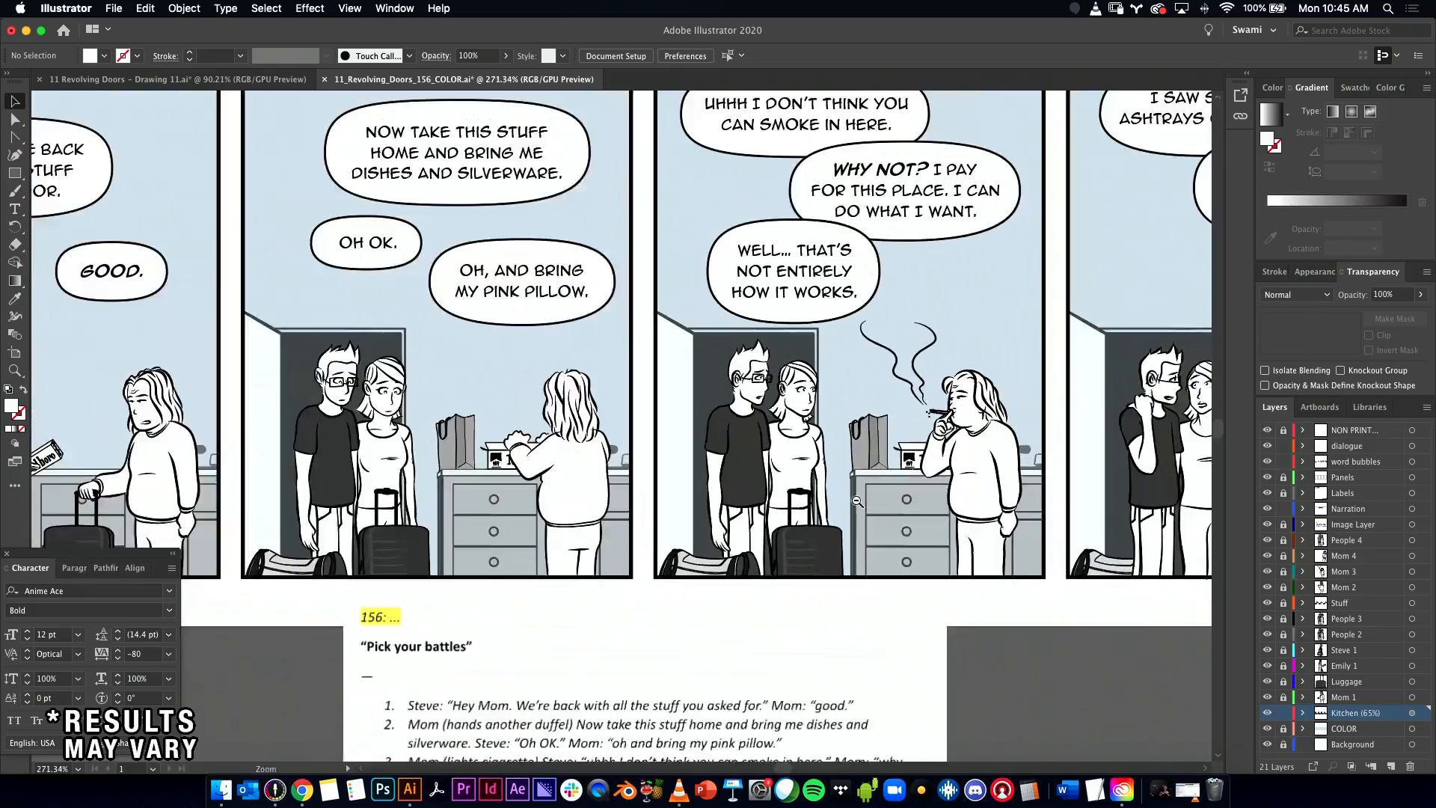
scroll(851, 491, left, 3)
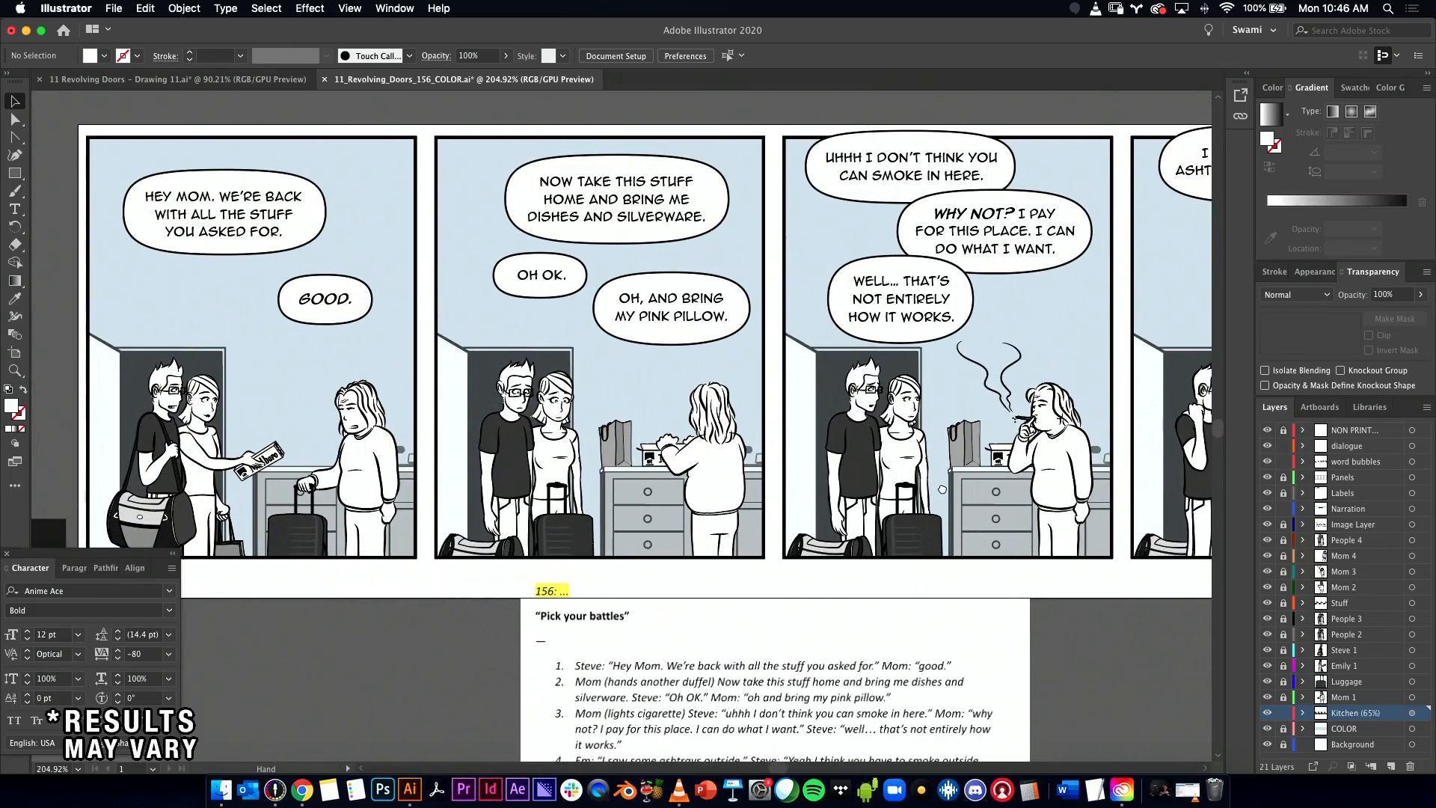
scroll(942, 489, right, 10)
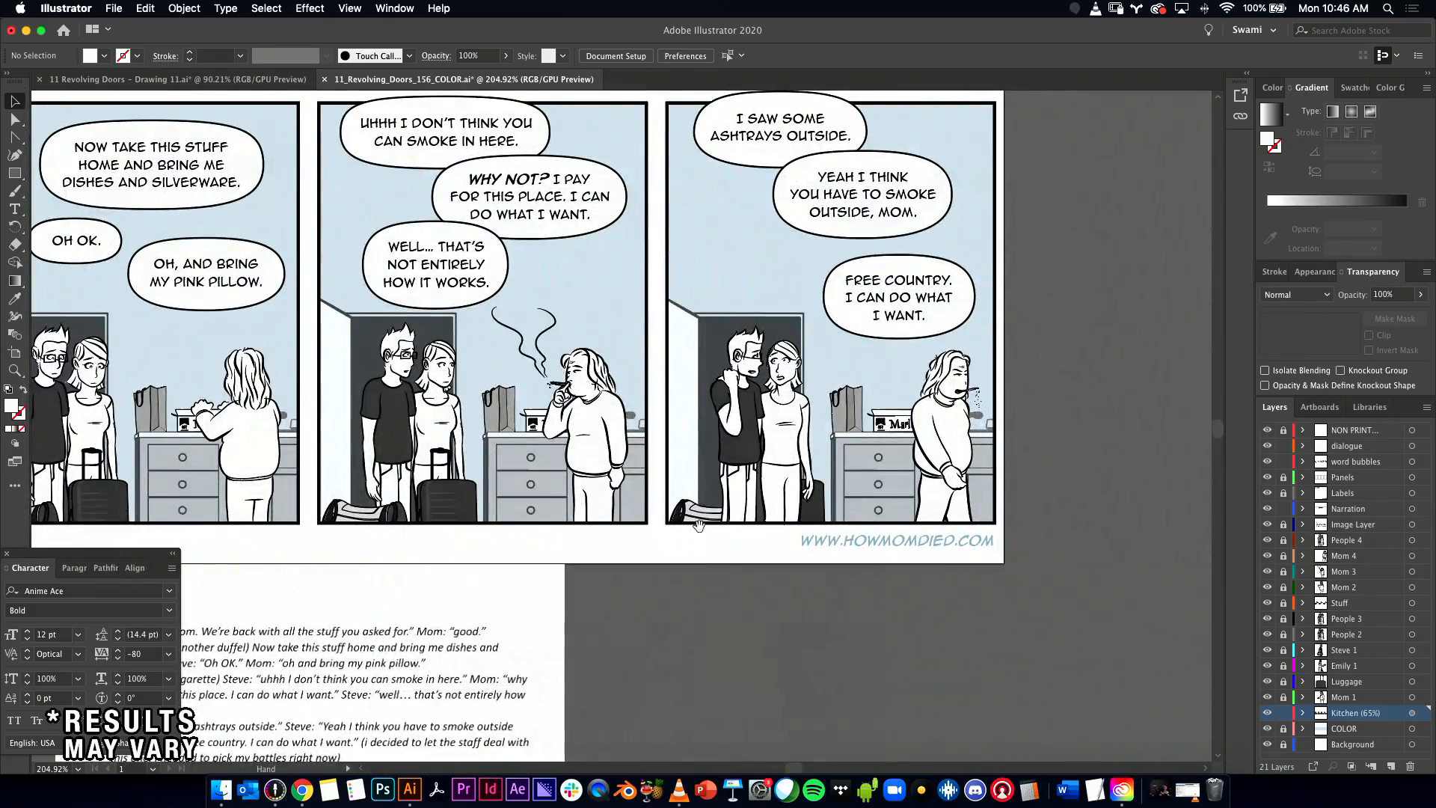
Step: Try moving the Stuff layer above the People 4 layer, and undo that reordering
scroll(846, 519, up, 3)
scroll(847, 519, up, 3)
click(695, 522)
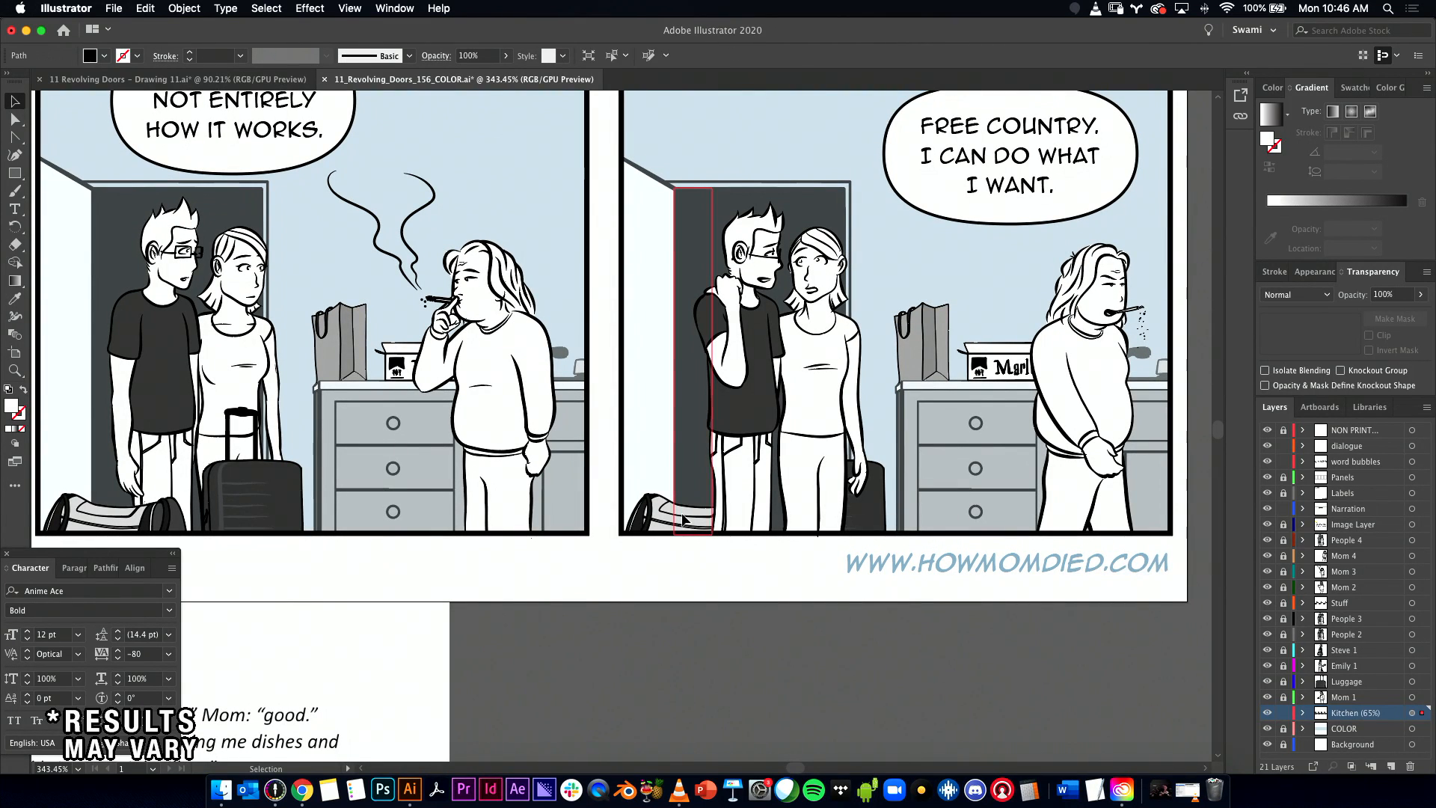
click(659, 524)
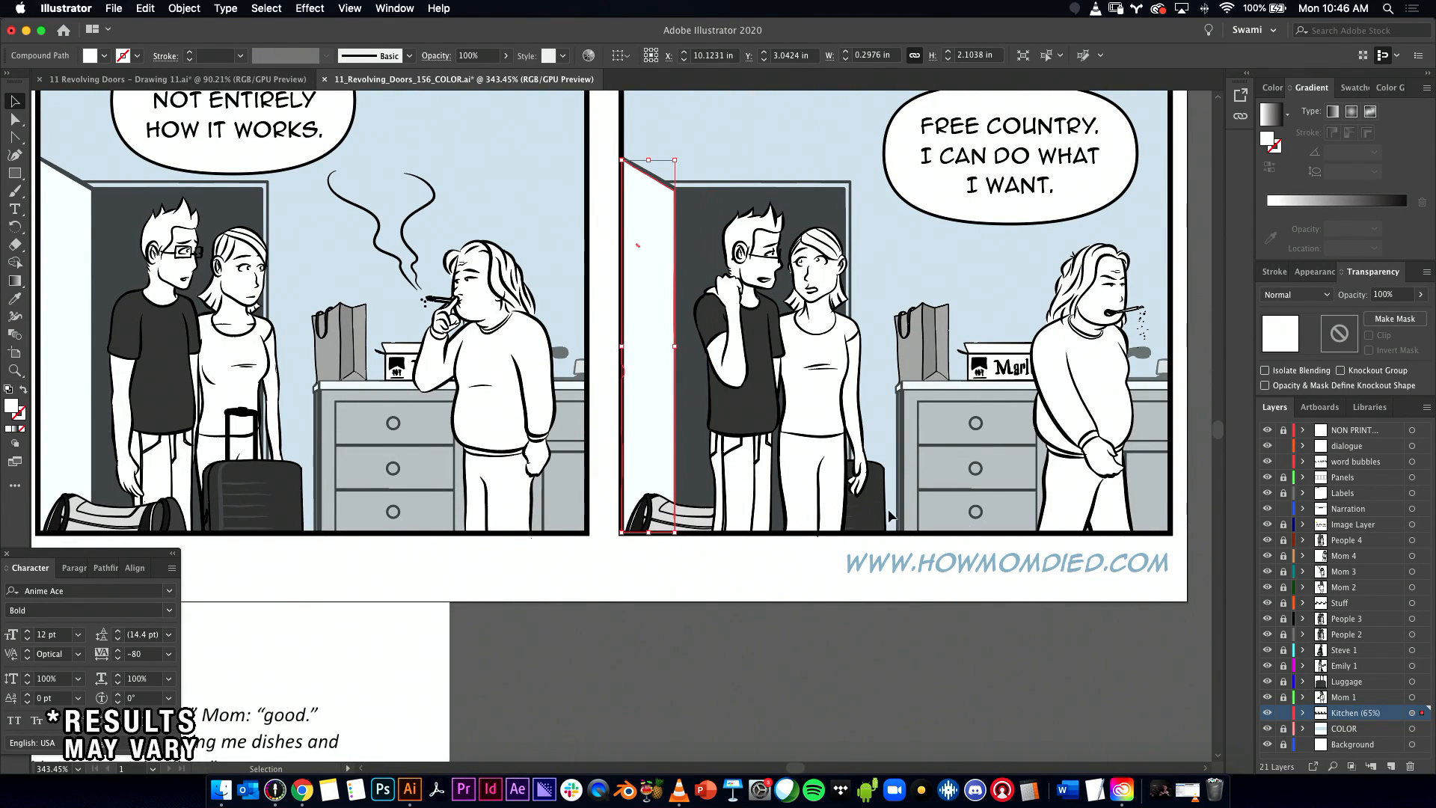
click(1283, 604)
click(1269, 603)
click(1269, 603)
drag(1345, 606, 1360, 540)
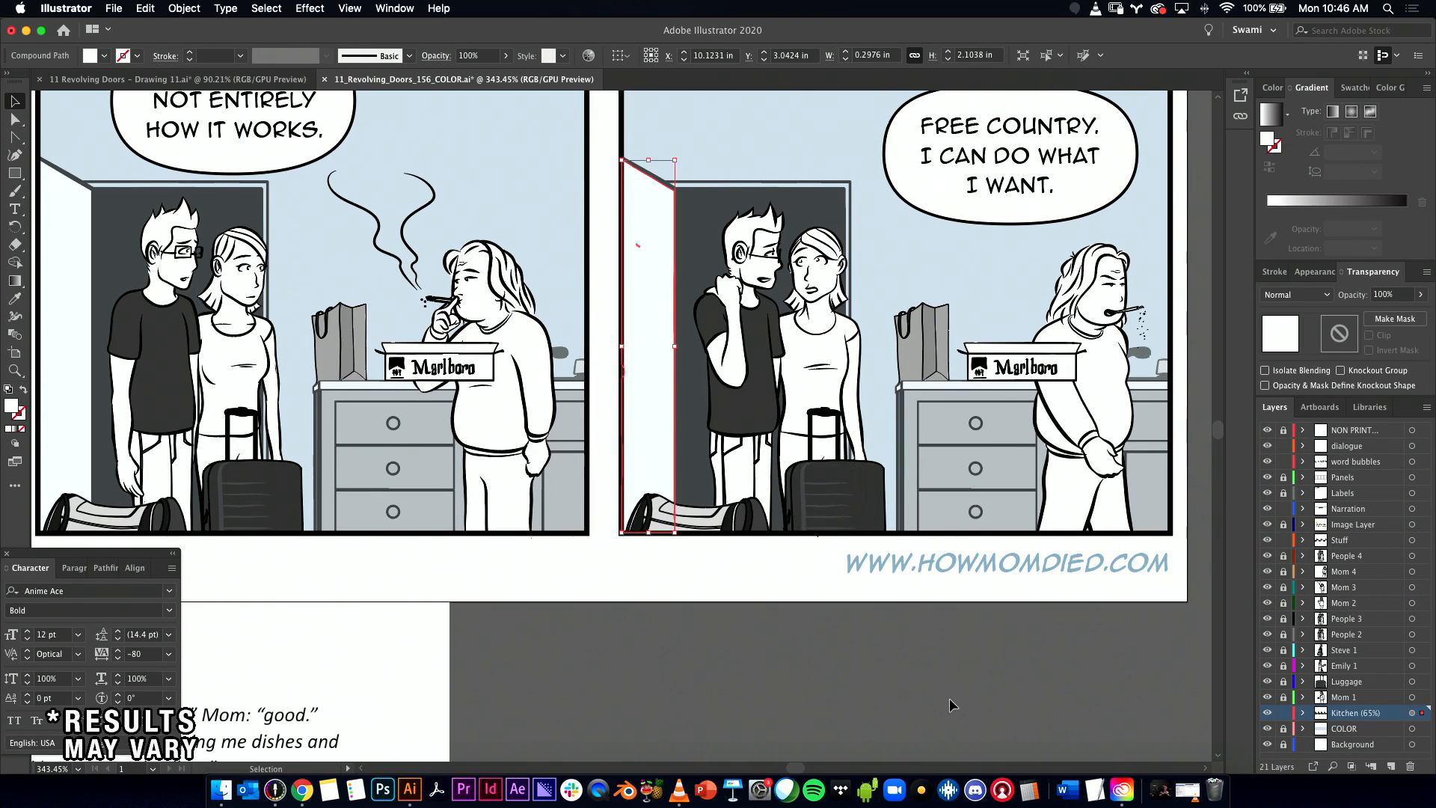
click(950, 700)
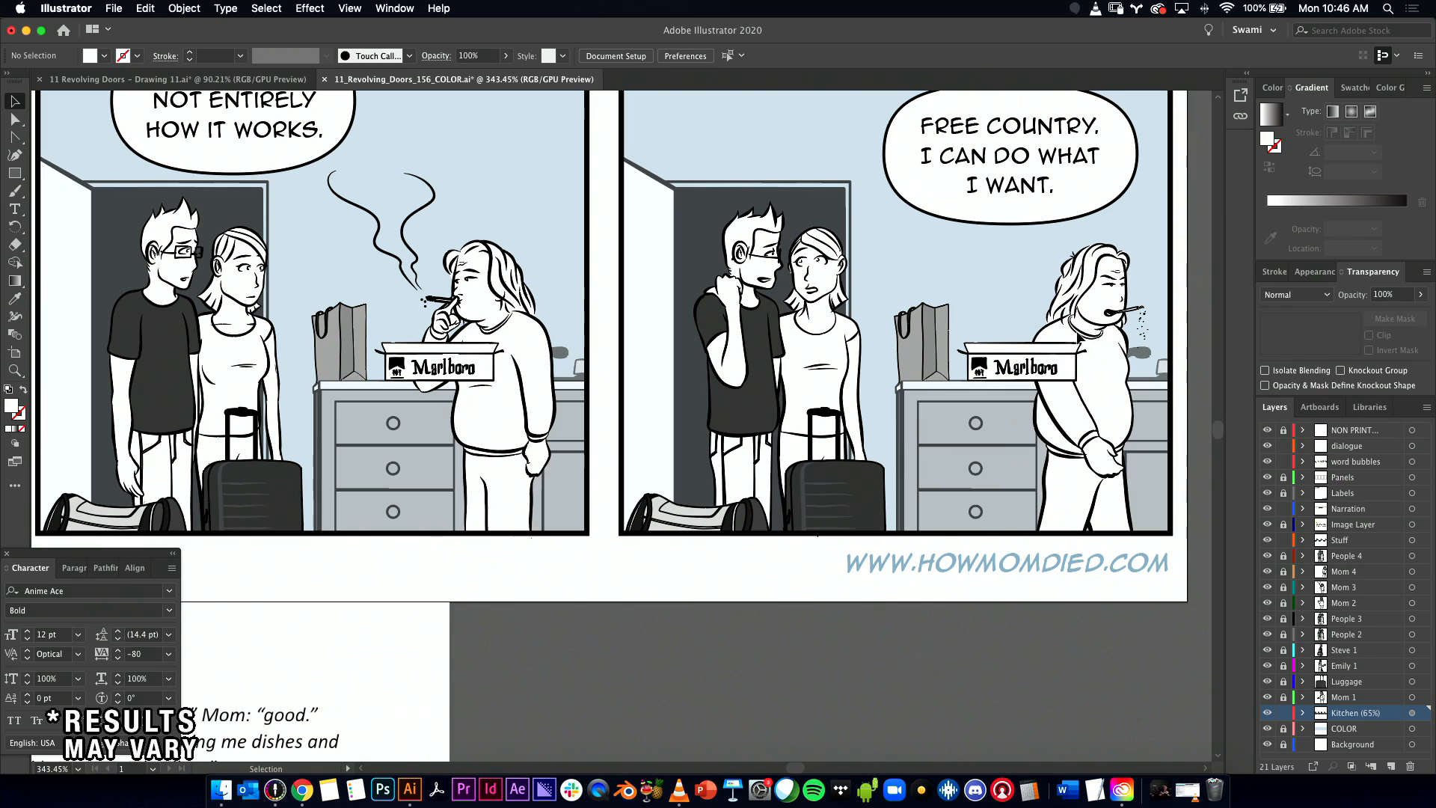
key(ctrl+z)
key(ctrl+z)
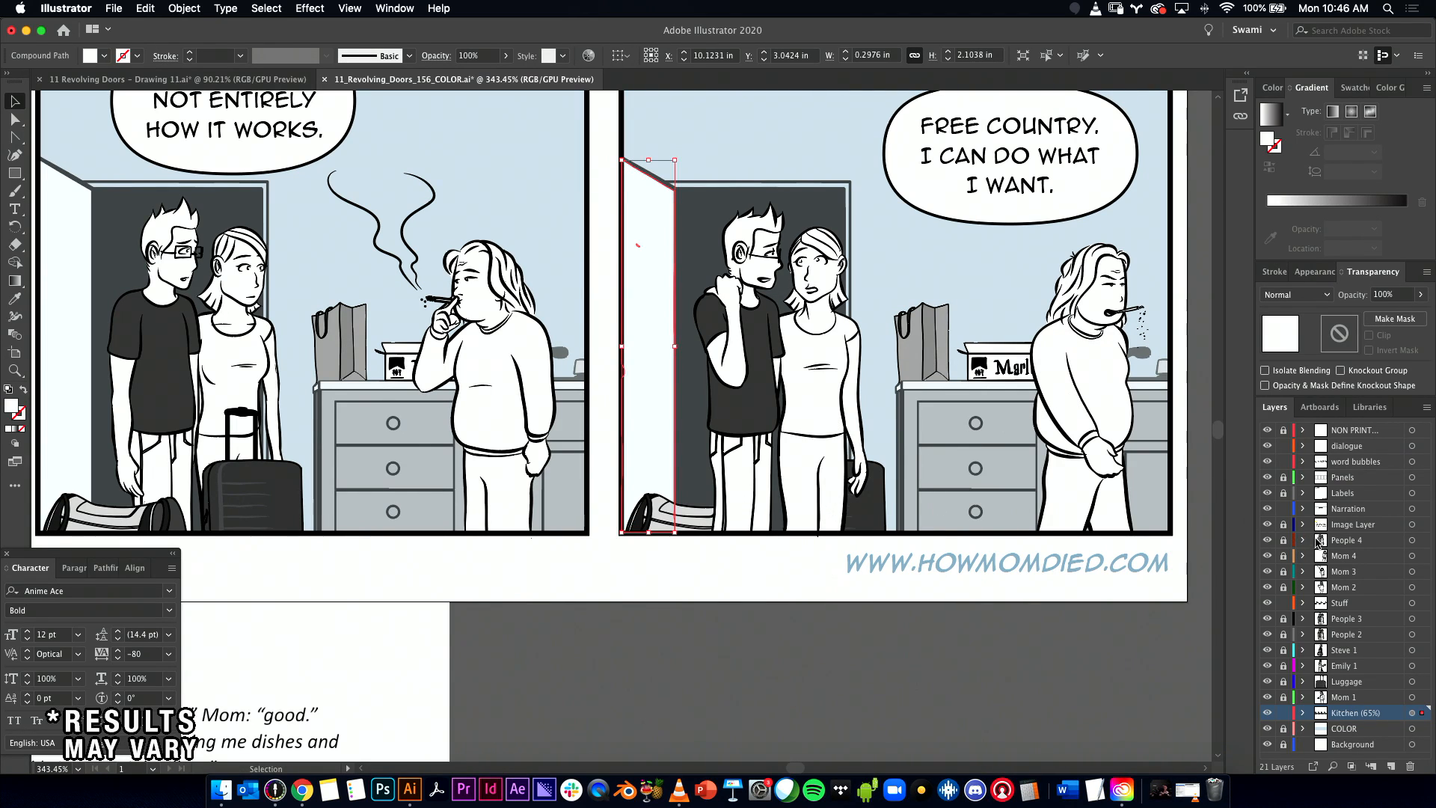
Step: Identify the People 4 layer by toggling its visibility and move it directly below the Stuff layer
click(1270, 540)
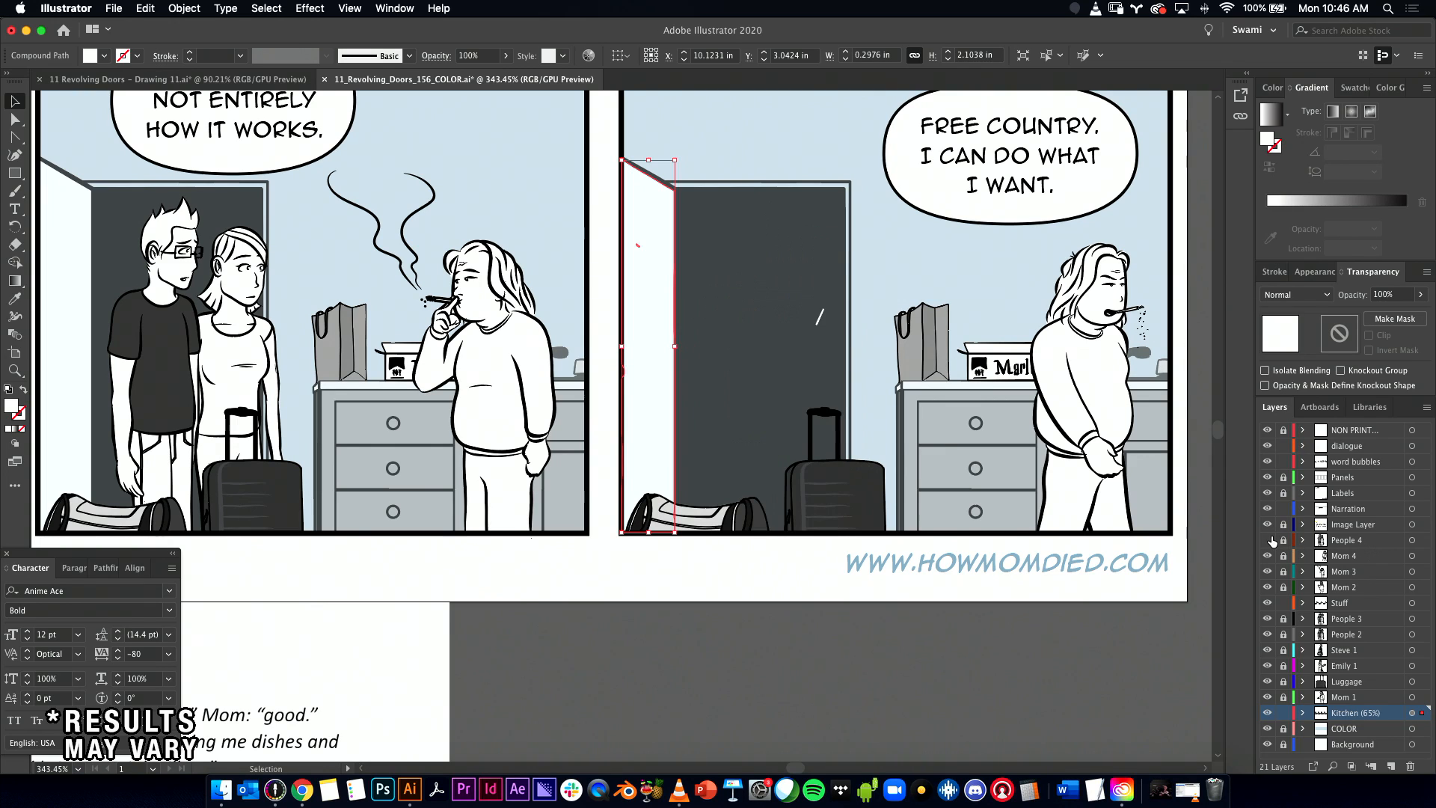
click(1269, 540)
click(1347, 542)
drag(1346, 542, 1343, 611)
click(1019, 630)
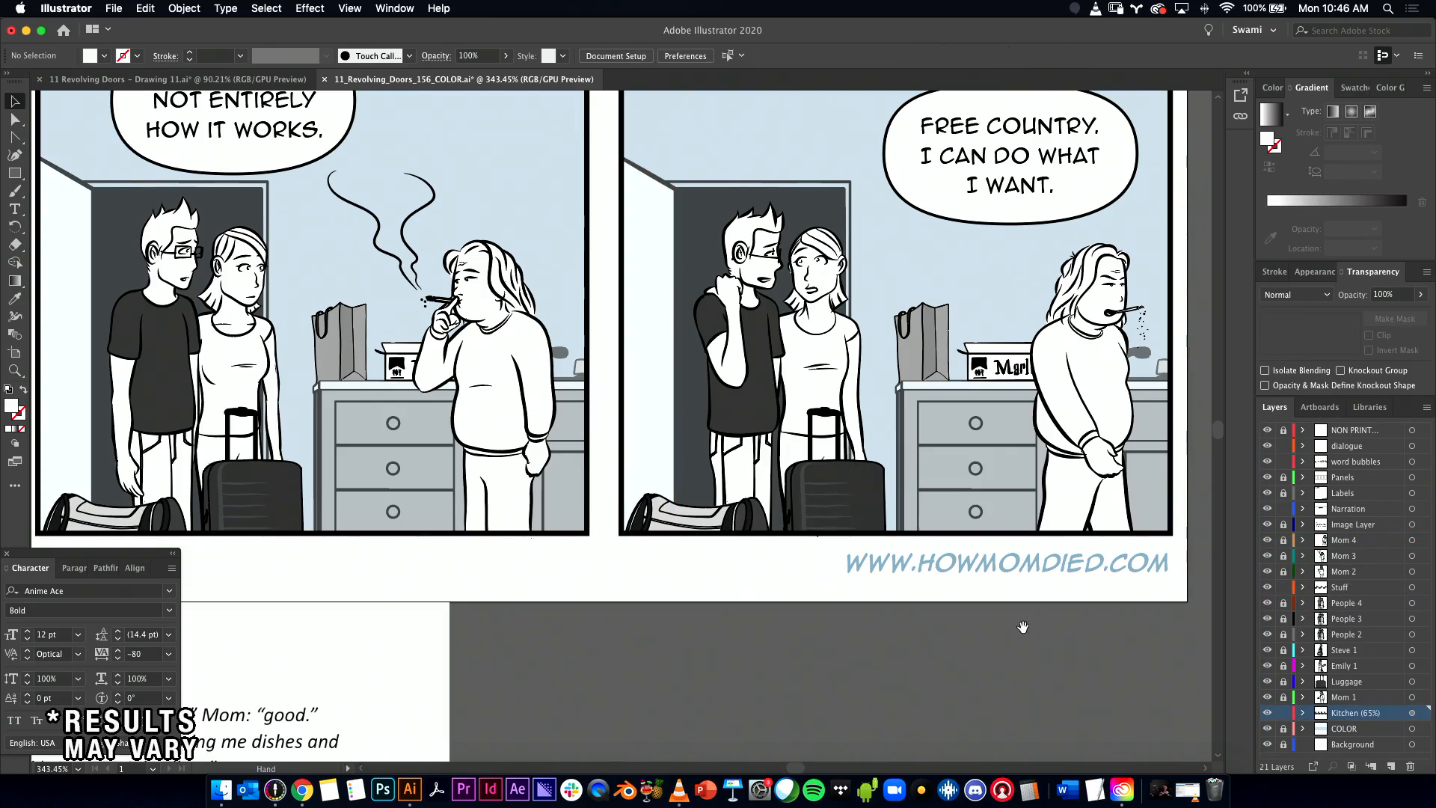
Step: Check the objects in the first three panels by temporarily hiding the couple's character layers and the Stuff layer
scroll(1019, 630, left, 2)
scroll(859, 625, down, 5)
scroll(859, 625, down, 1)
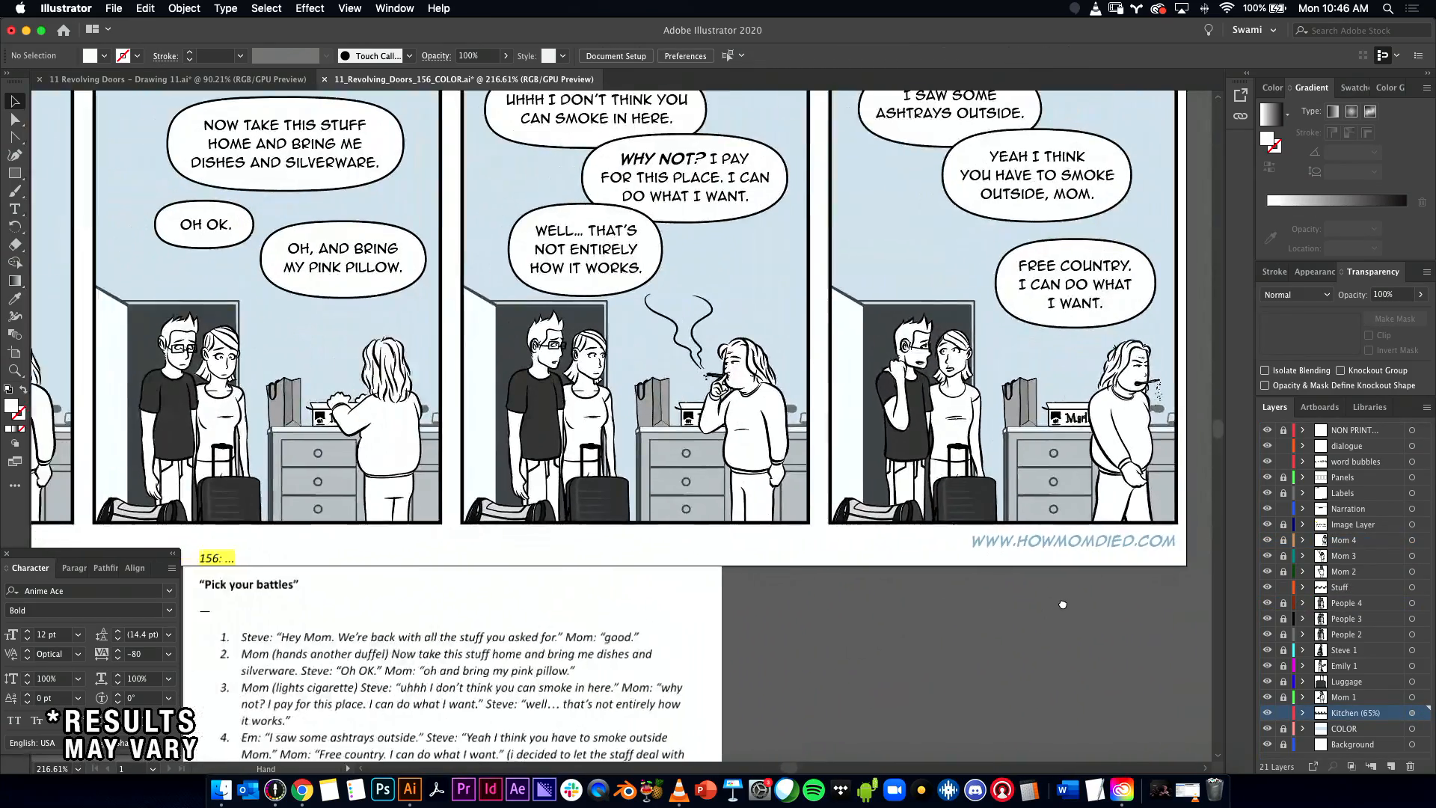
scroll(1018, 635, left, 5)
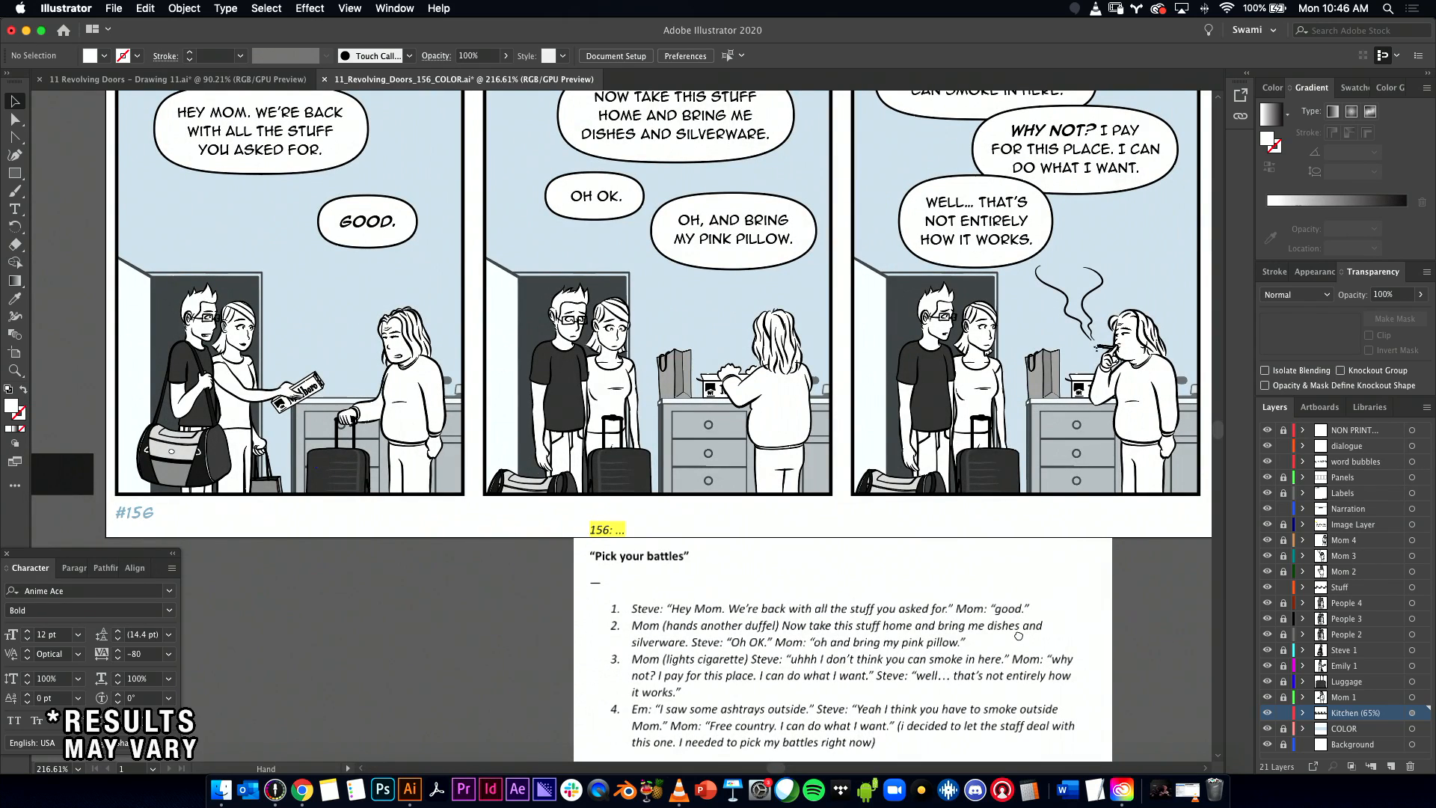
scroll(1018, 635, right, 6)
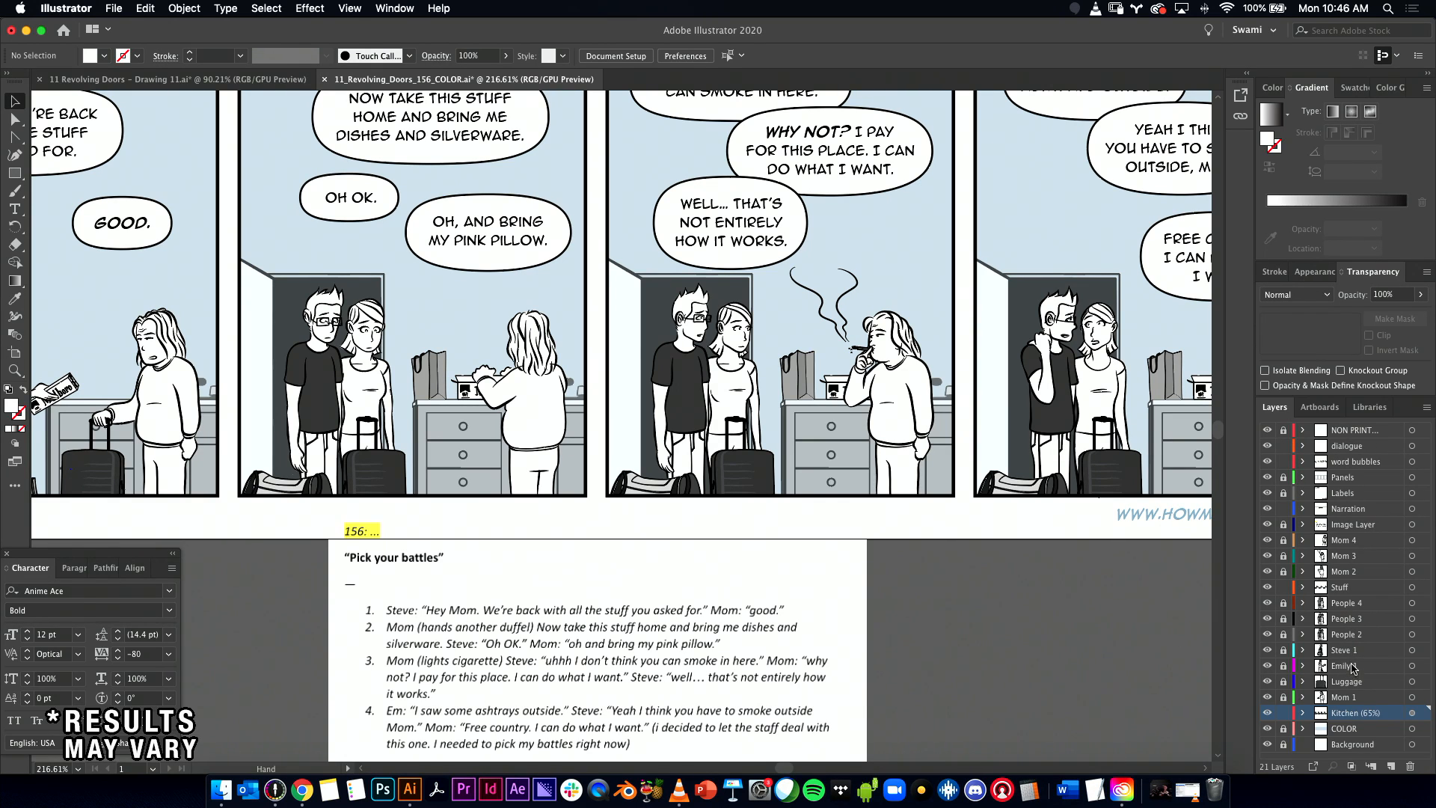
drag(1270, 608, 1264, 650)
mouse_move(1040, 596)
mouse_down()
mouse_move(992, 600)
mouse_move(1032, 610)
mouse_up()
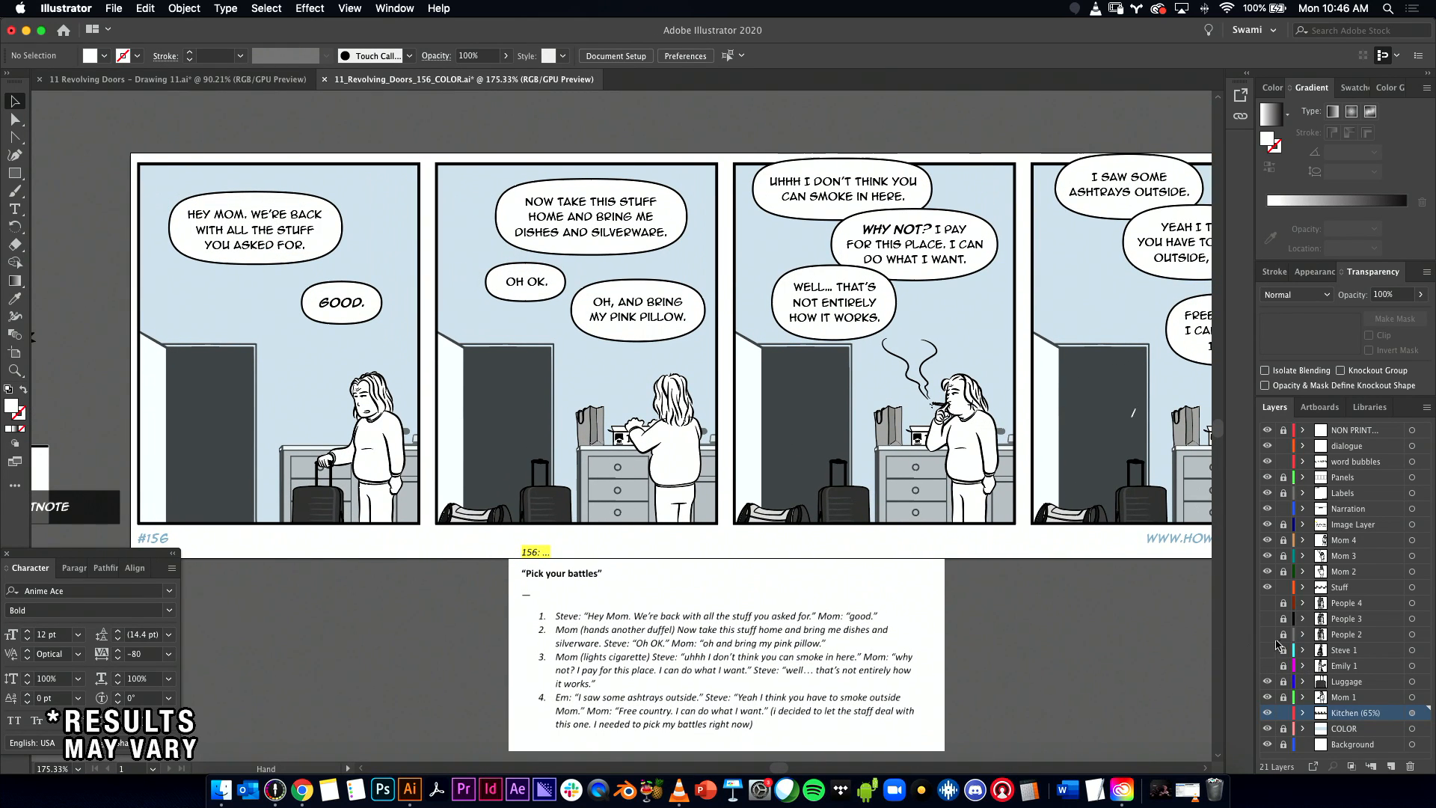
click(1268, 588)
click(1268, 588)
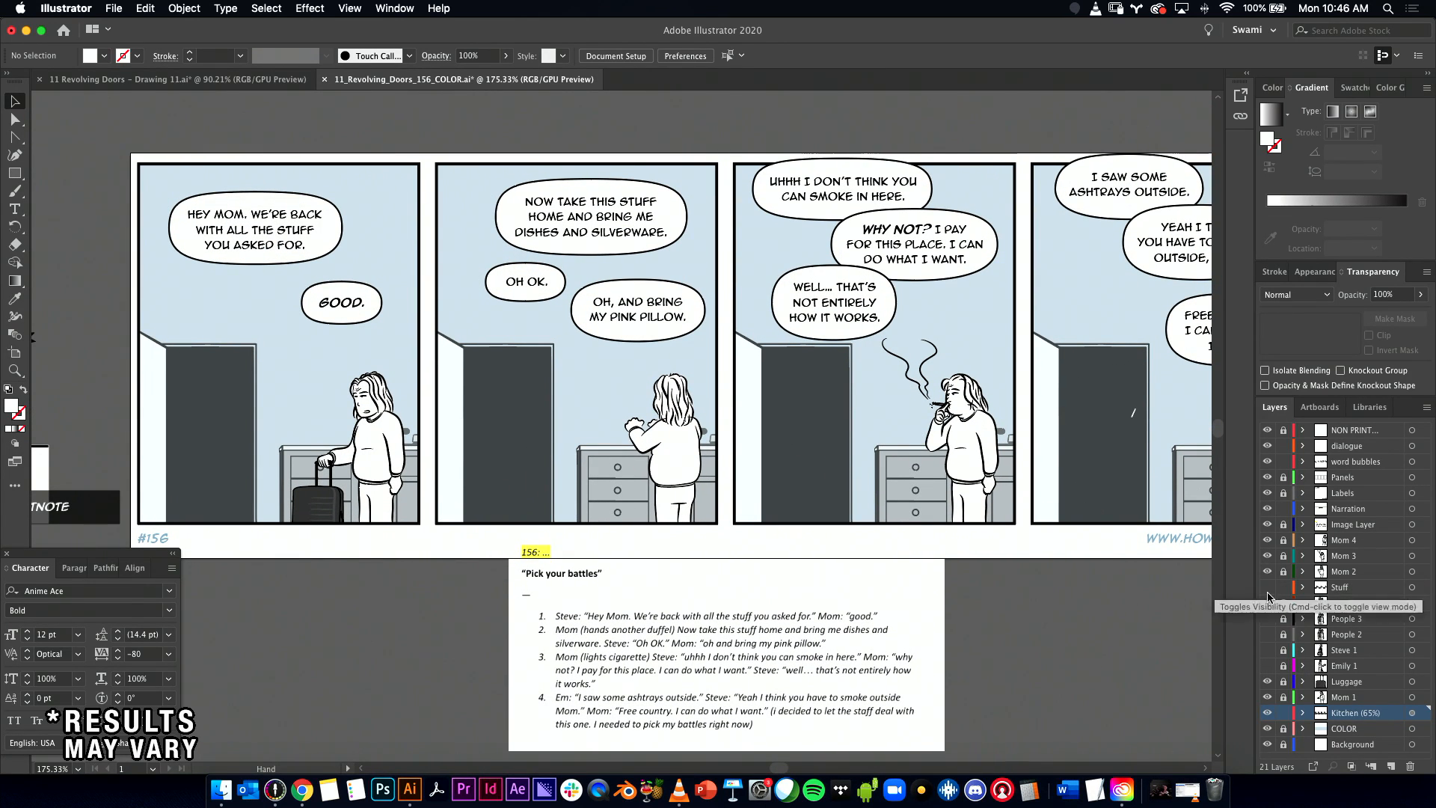
drag(1268, 603, 1267, 665)
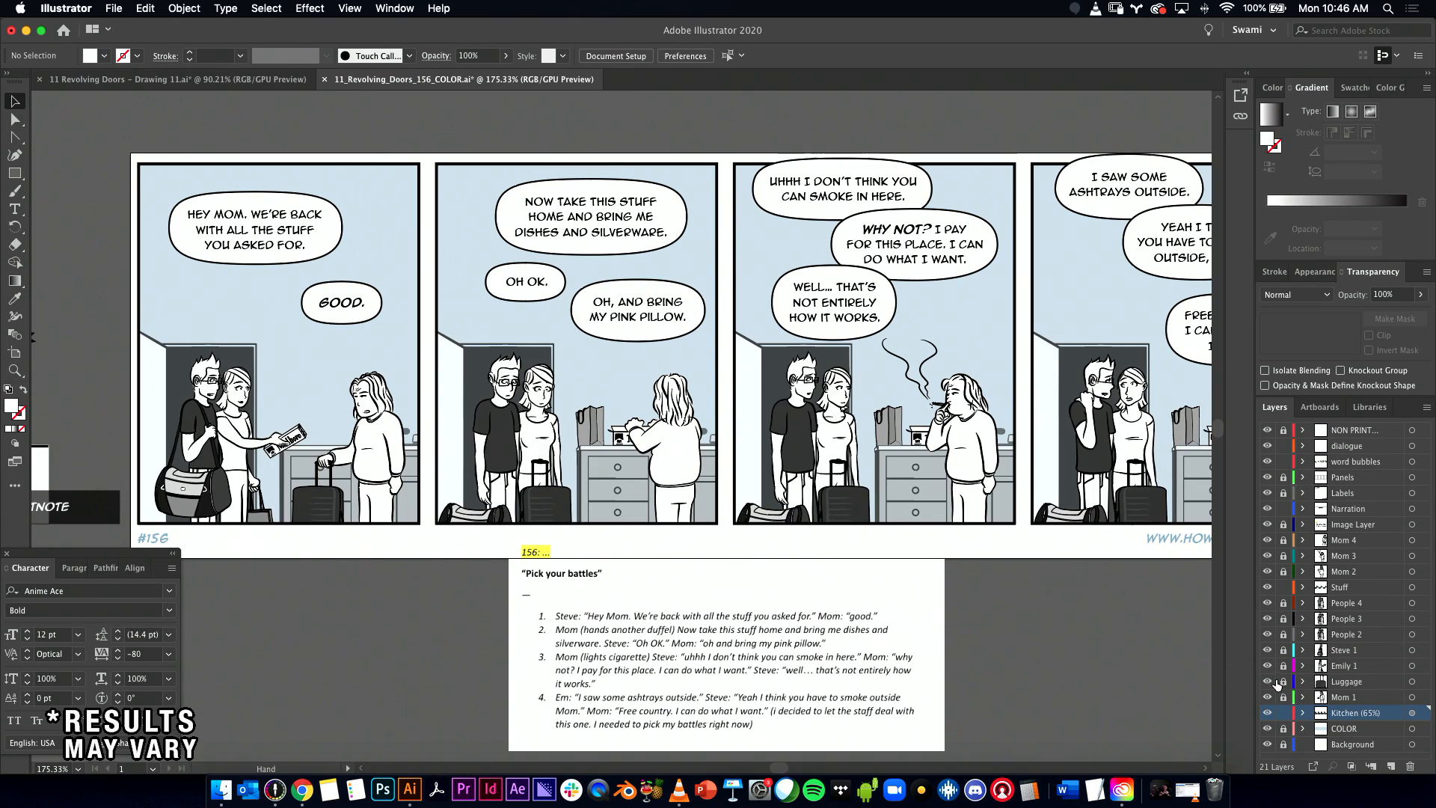
Step: With People 4 hidden and all layers unlocked, select the stray white stroke in the fourth panel's doorway
drag(974, 581, 789, 580)
drag(893, 436, 1230, 518)
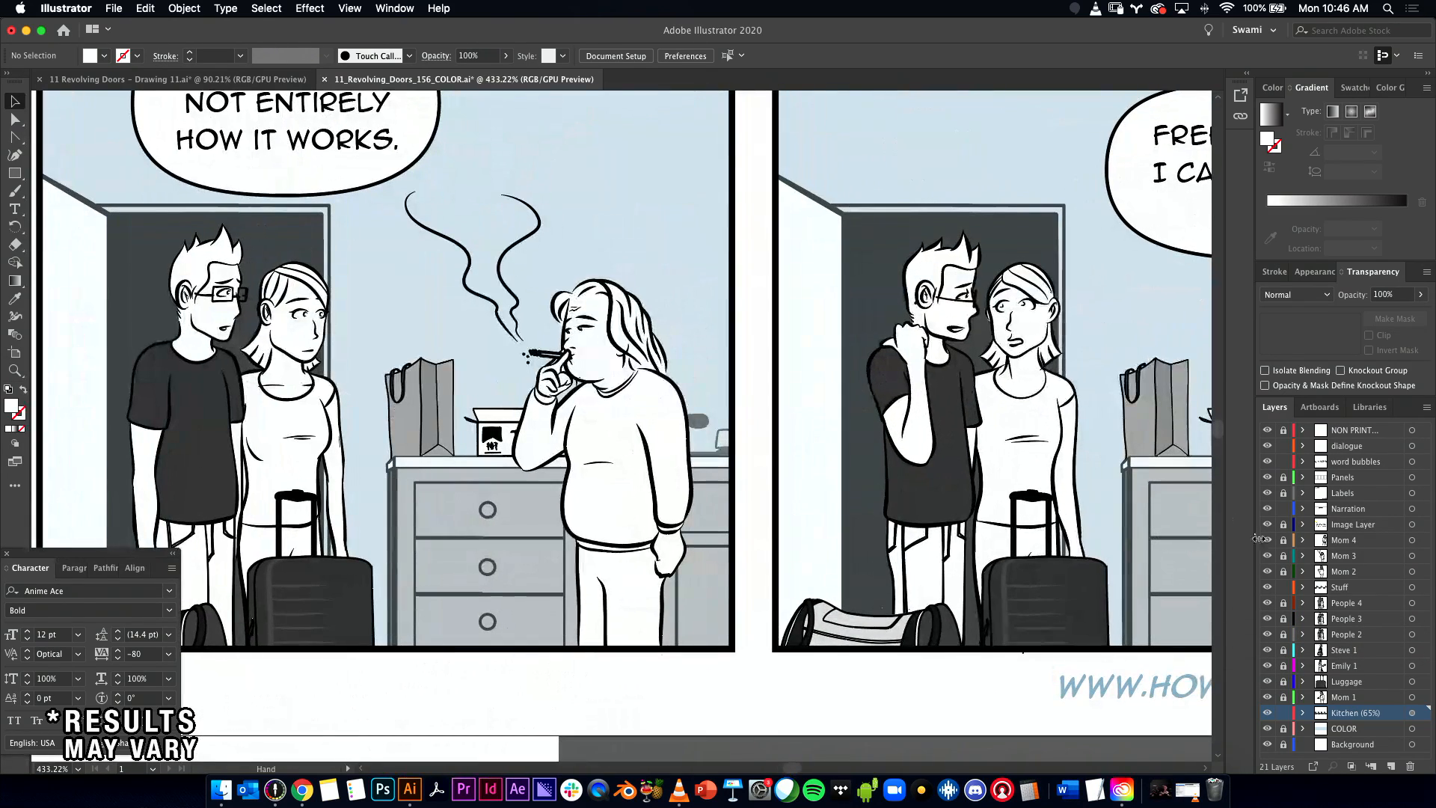
click(1268, 603)
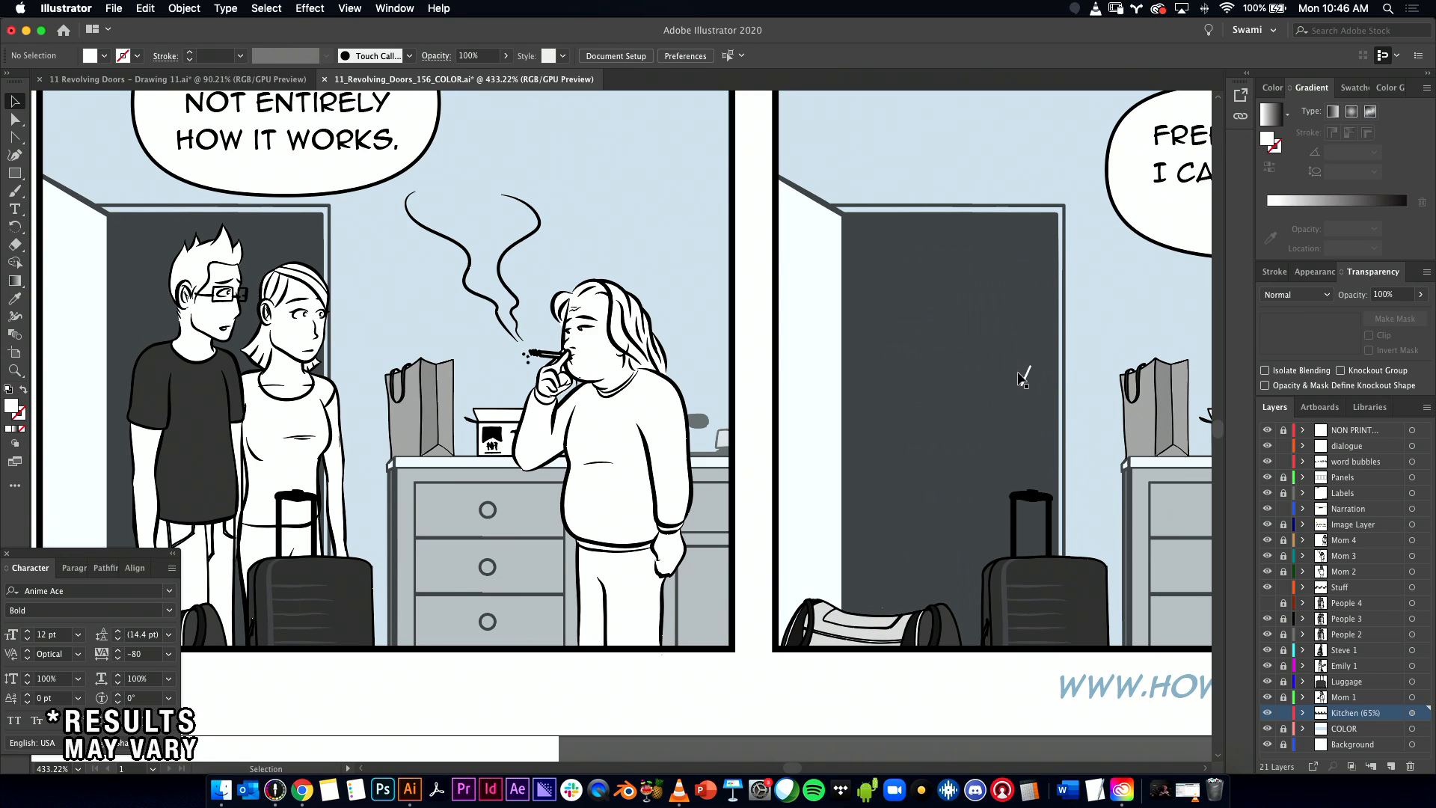
click(1026, 380)
alt+click(1283, 493)
scroll(1025, 374, up, 5)
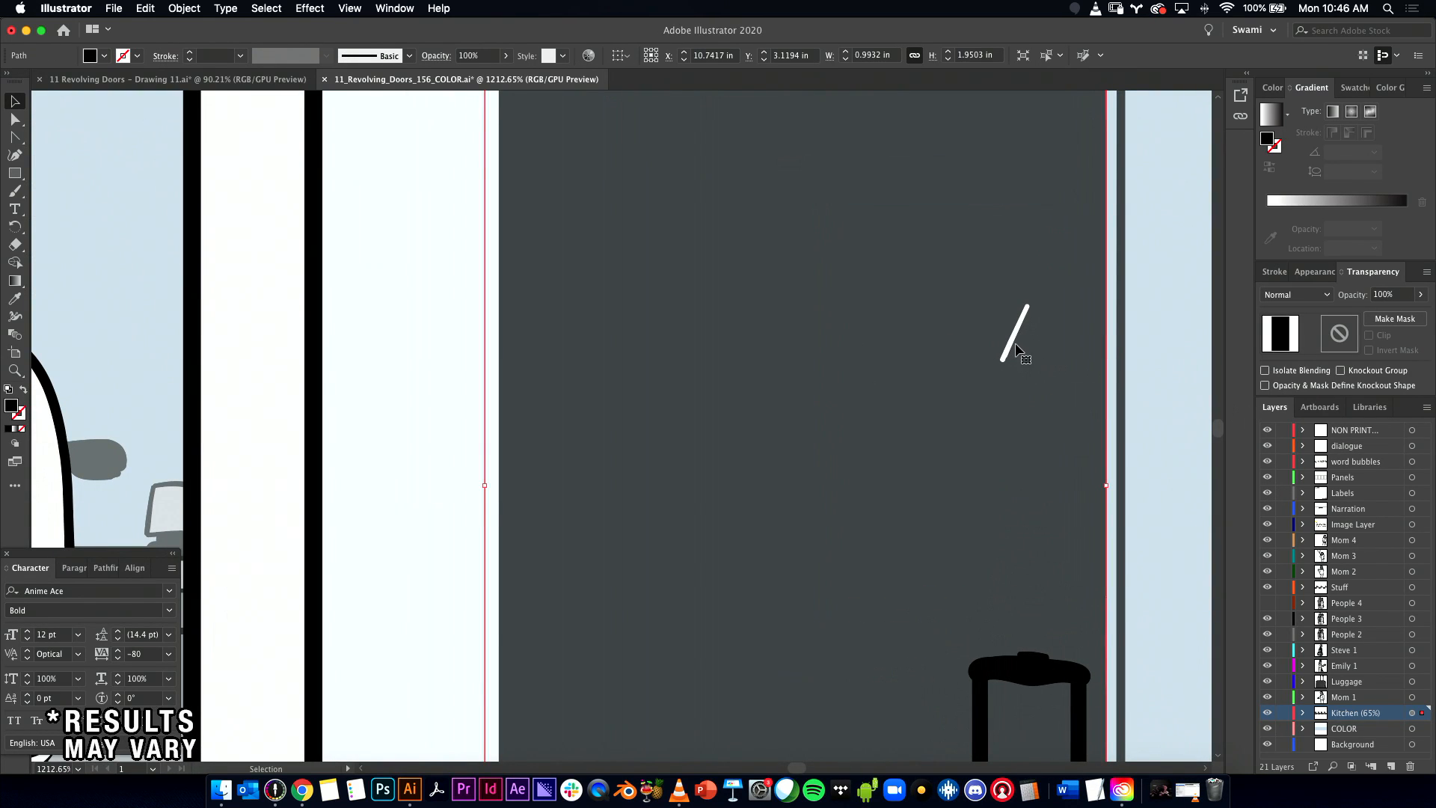
click(1015, 348)
drag(1040, 337, 950, 410)
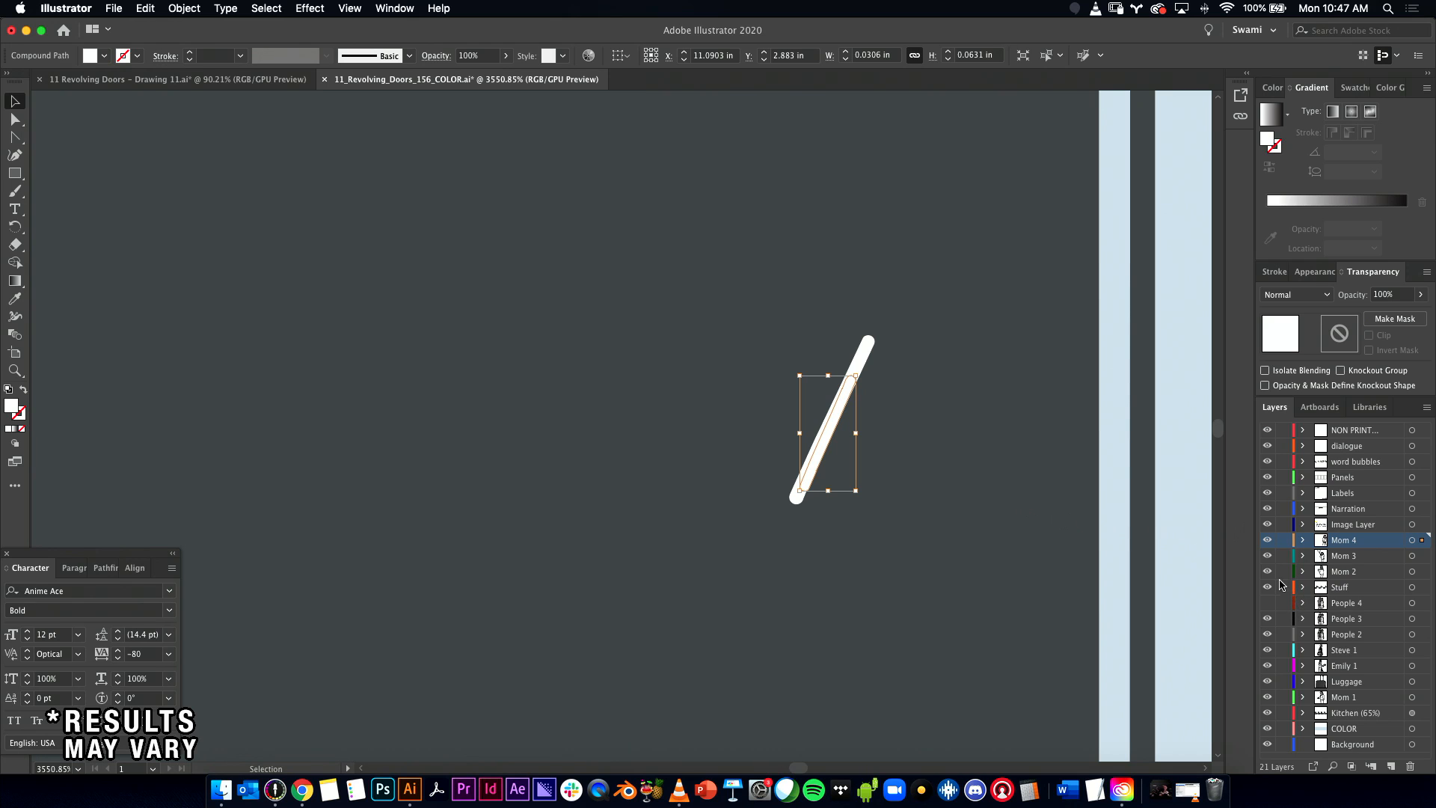
Step: Compare the stray white stroke with the fourth panel's figures by switching the People 4 layer on and off
click(1268, 604)
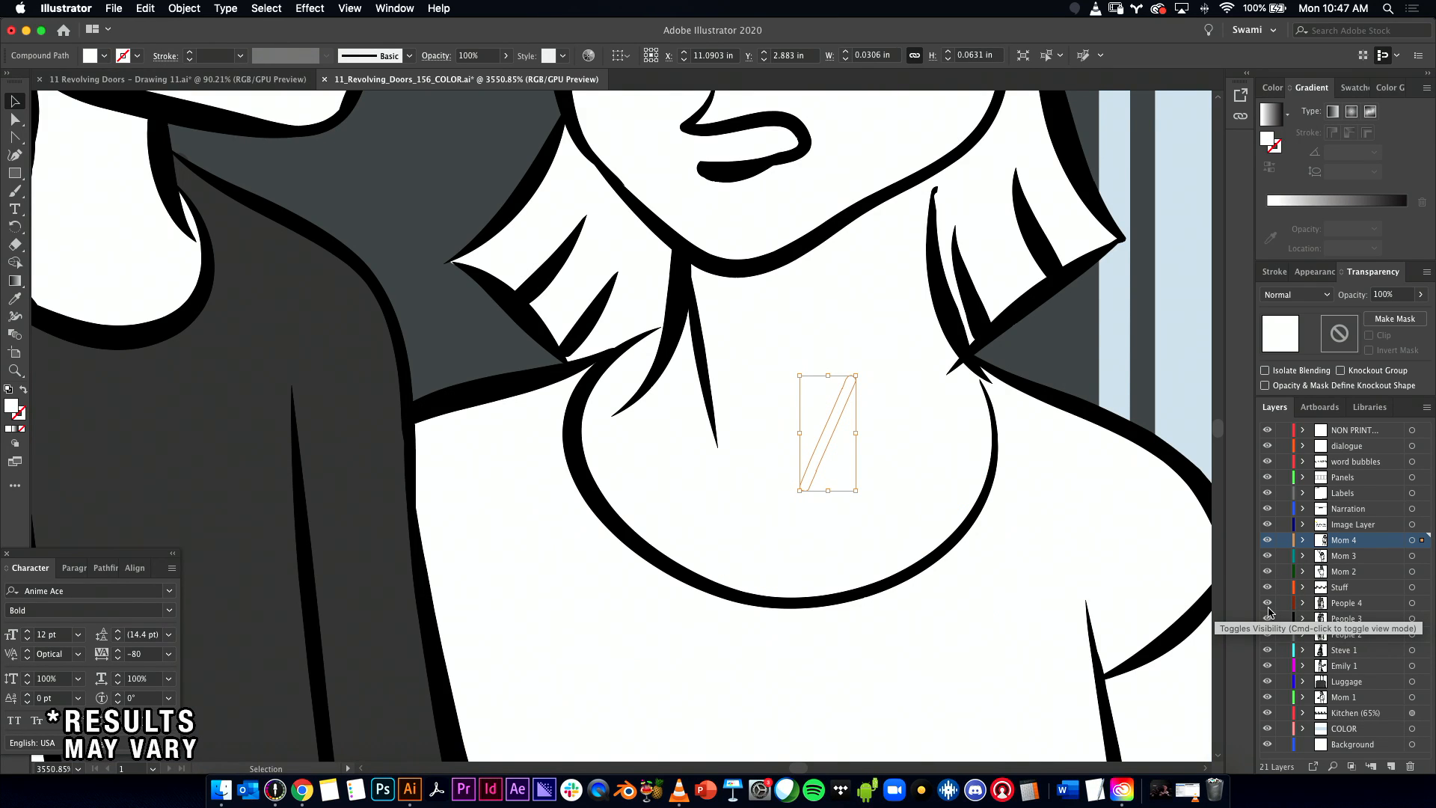
click(1268, 606)
click(1268, 606)
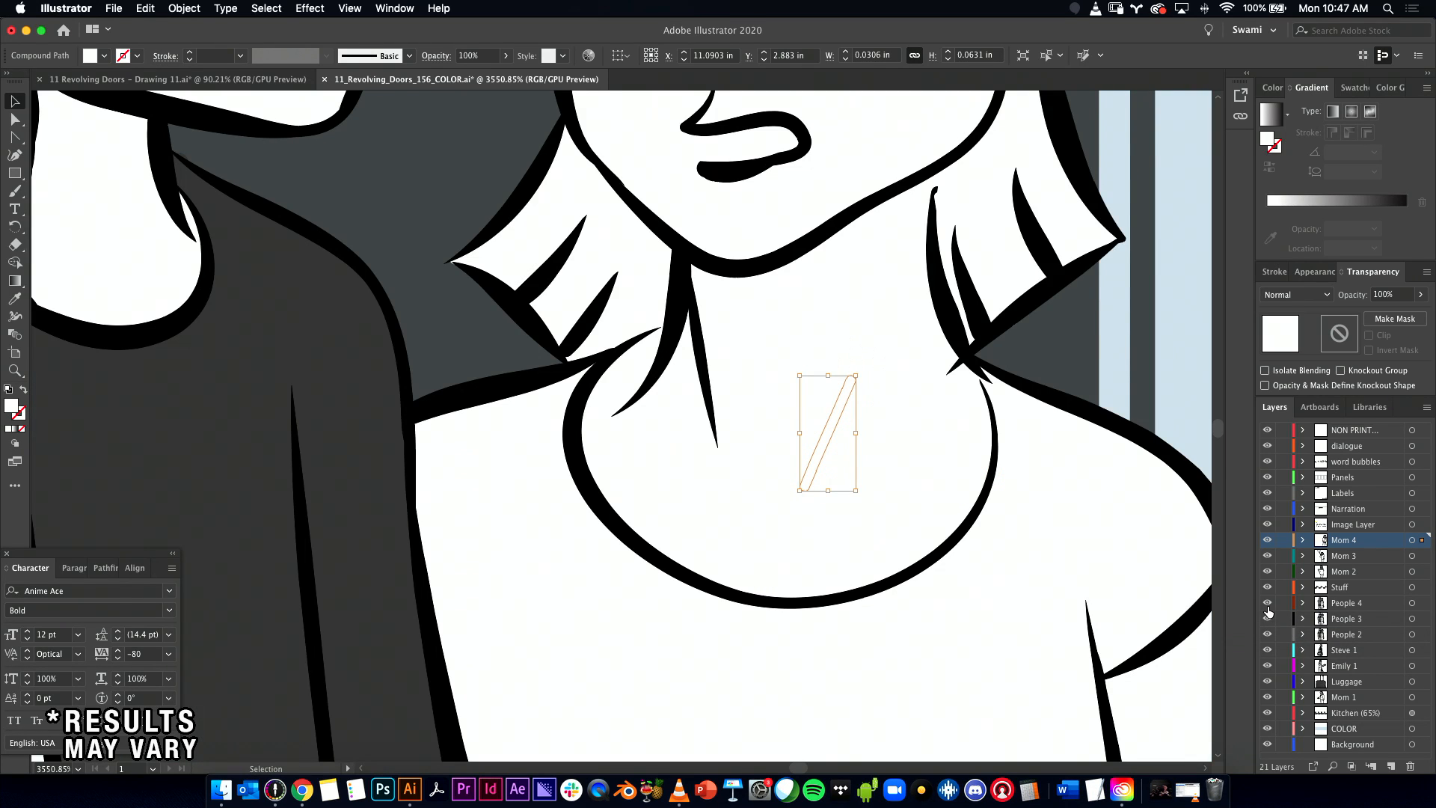
click(1268, 605)
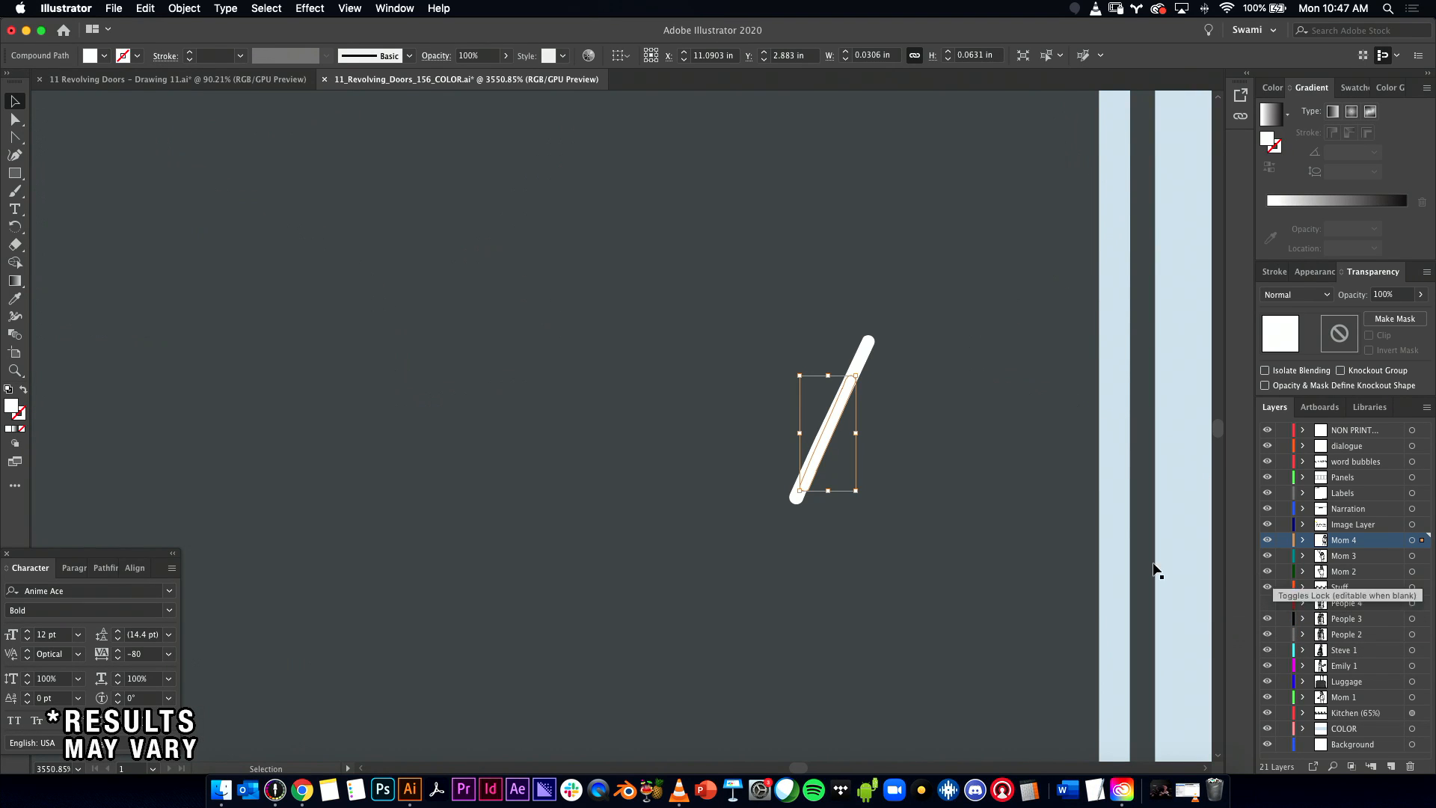
scroll(891, 468, down, 3)
scroll(874, 468, right, 5)
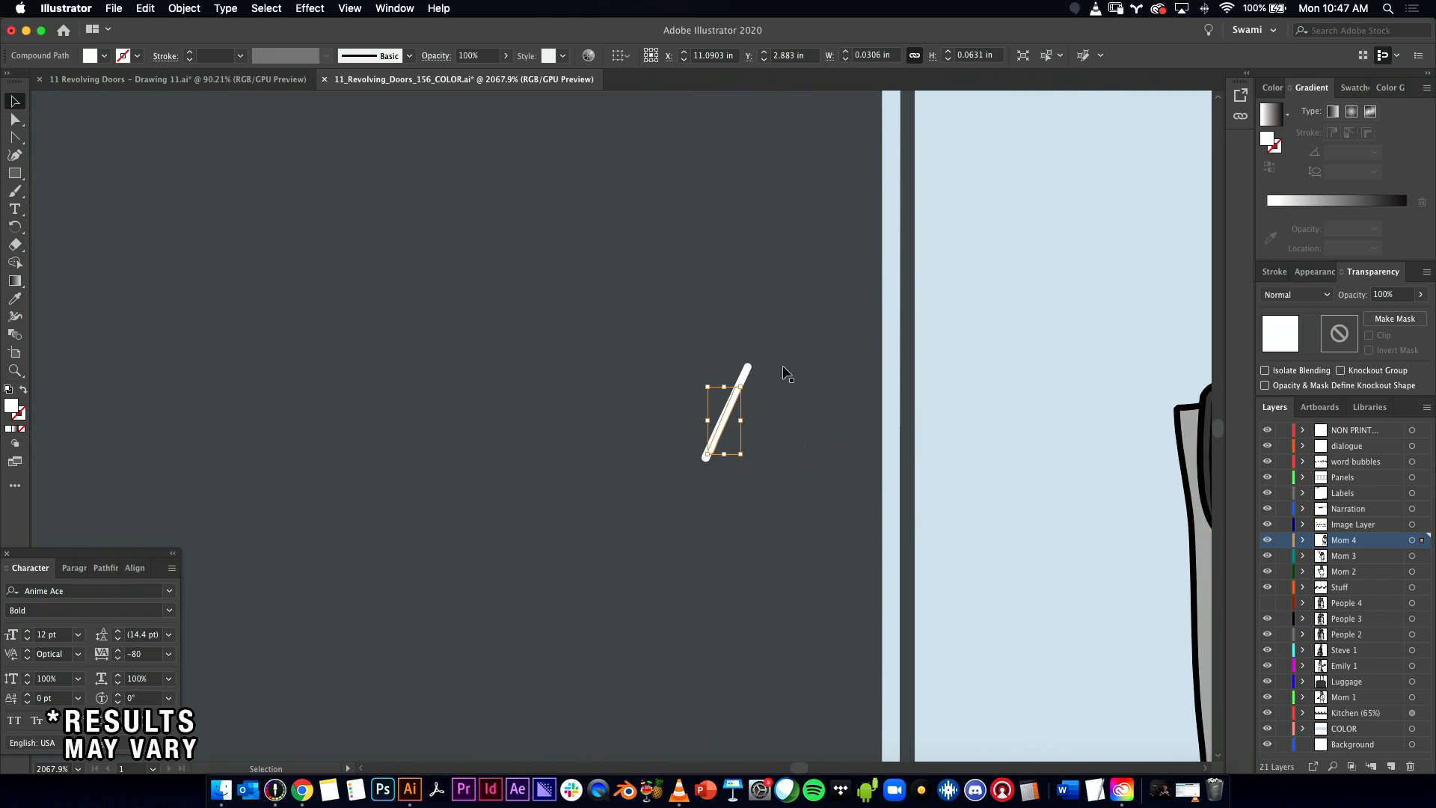
click(1266, 603)
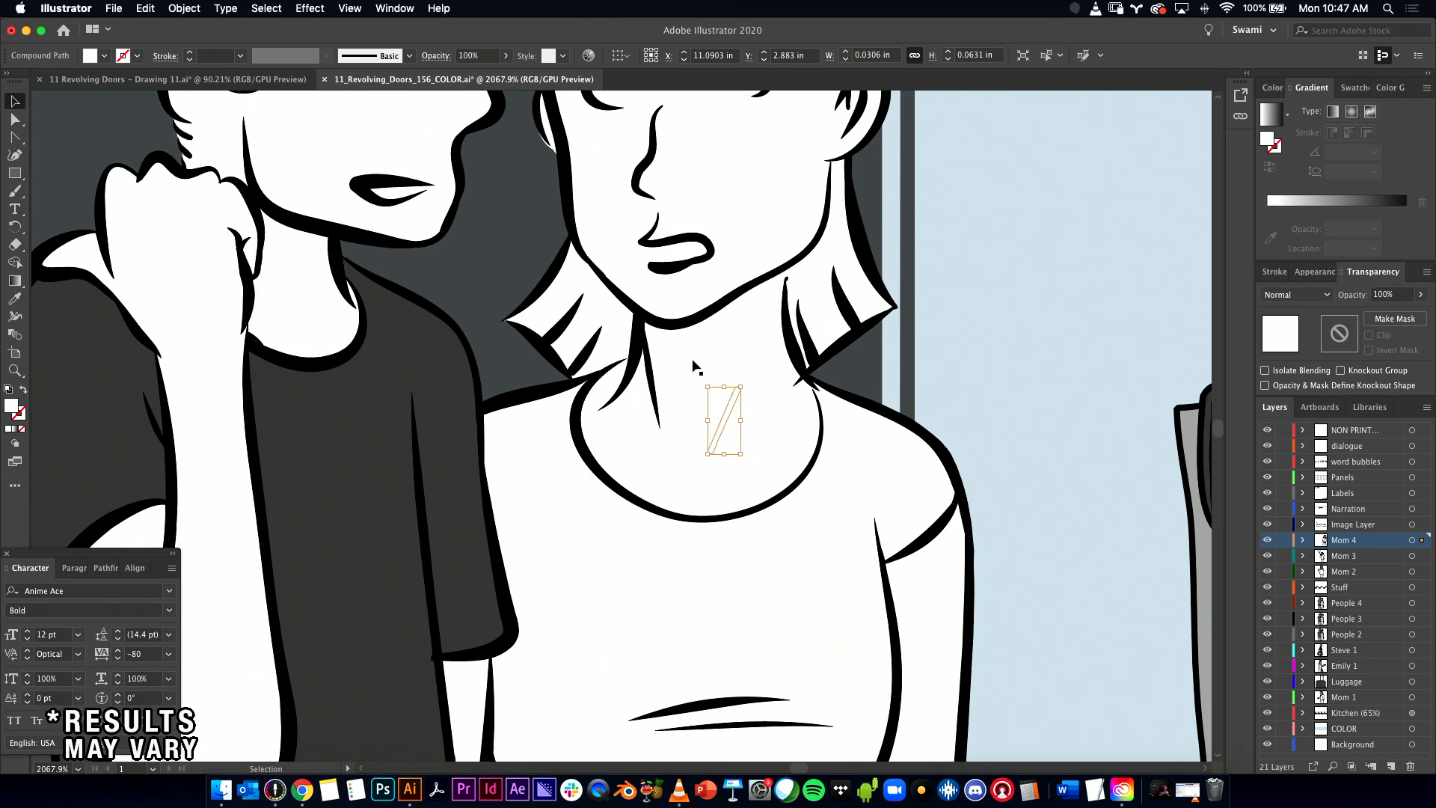
click(644, 362)
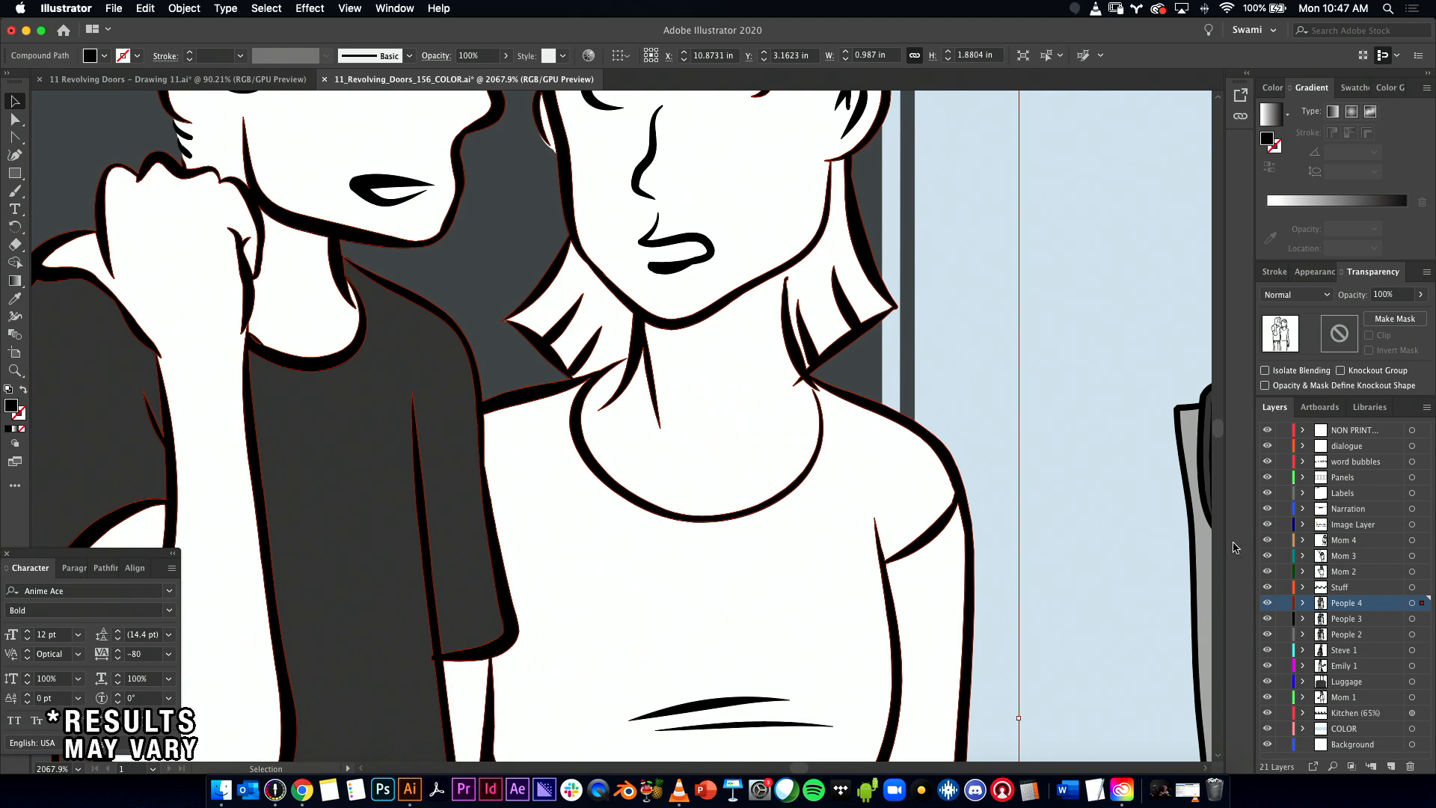
Step: Hide the layers from Mom 3 down to Mom 1 and delete the stray white strokes on the fourth panel's doorway
click(1338, 542)
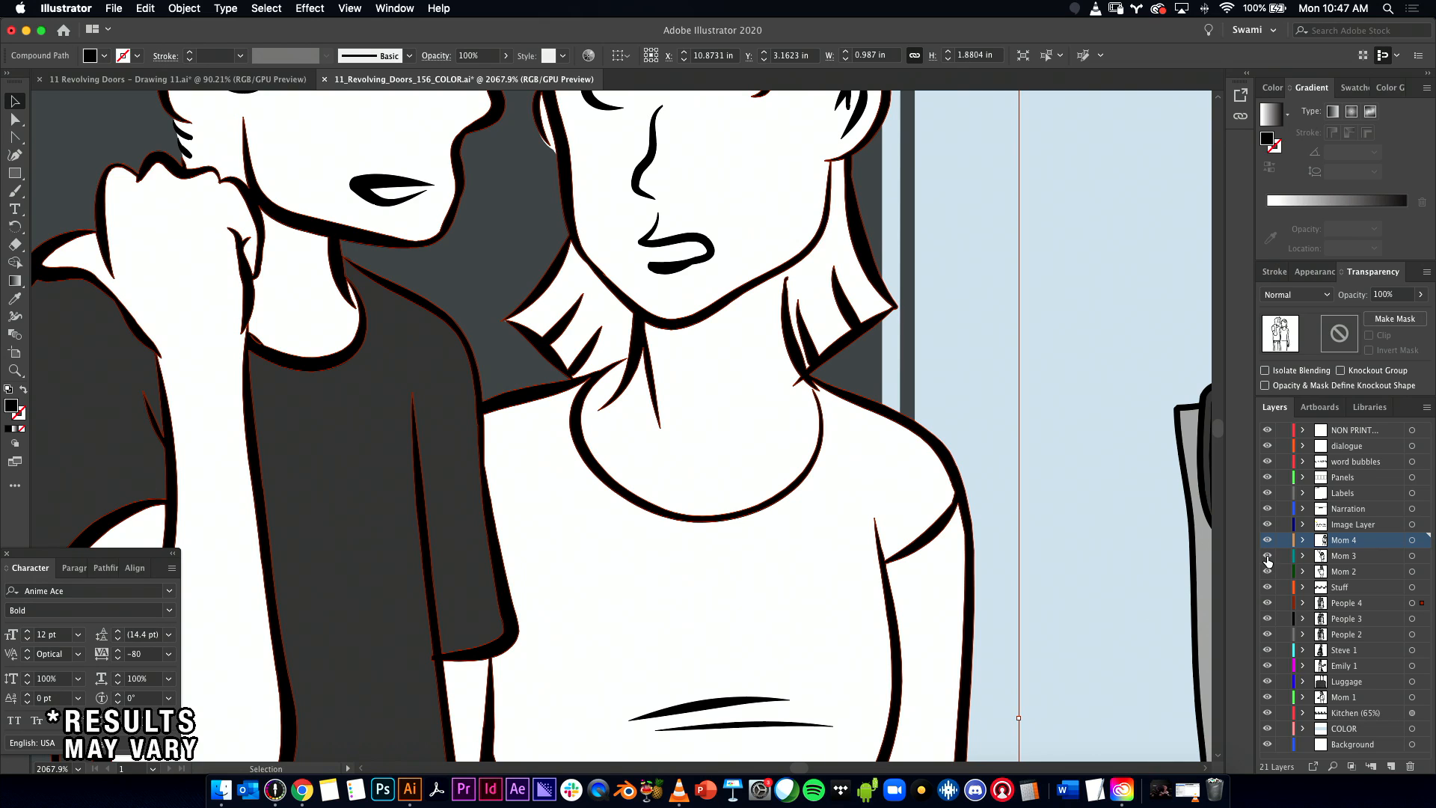
drag(1266, 679, 1267, 698)
click(723, 394)
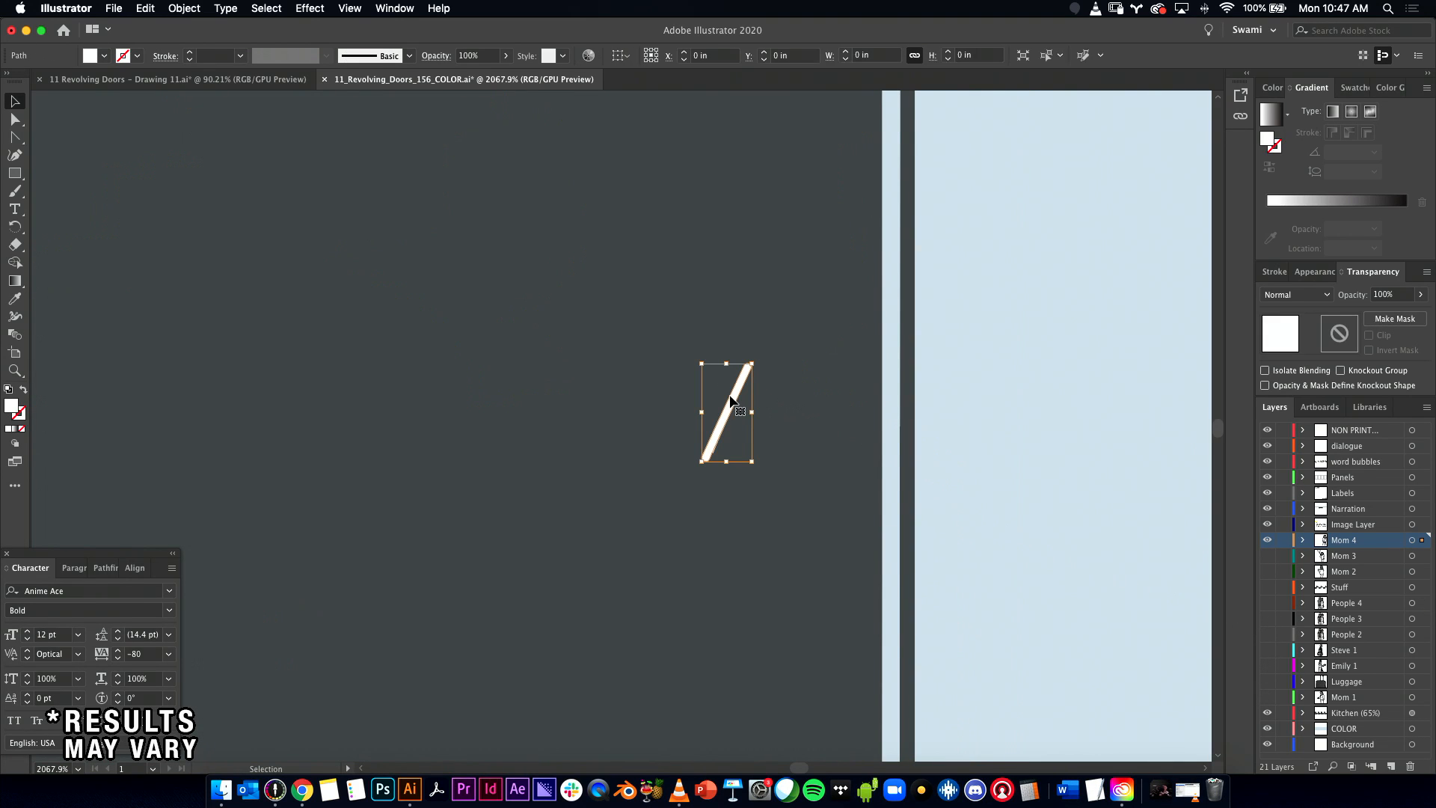
click(853, 490)
click(732, 429)
key(Delete)
scroll(884, 493, down, 8)
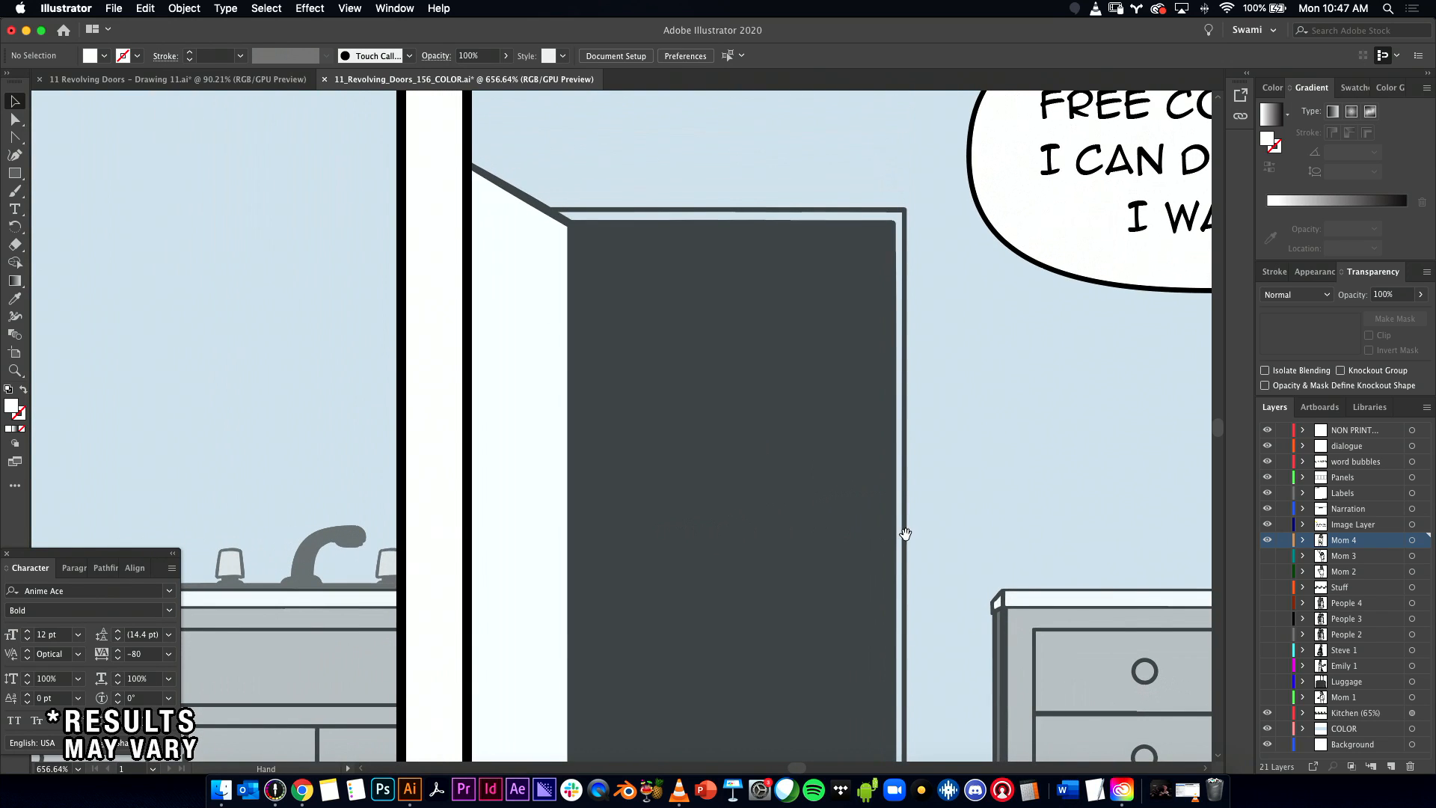
Step: Make the hidden layers from Mom 3 down to Mom 1 visible again
scroll(696, 465, down, 2)
scroll(1025, 427, up, 2)
scroll(1024, 426, left, 3)
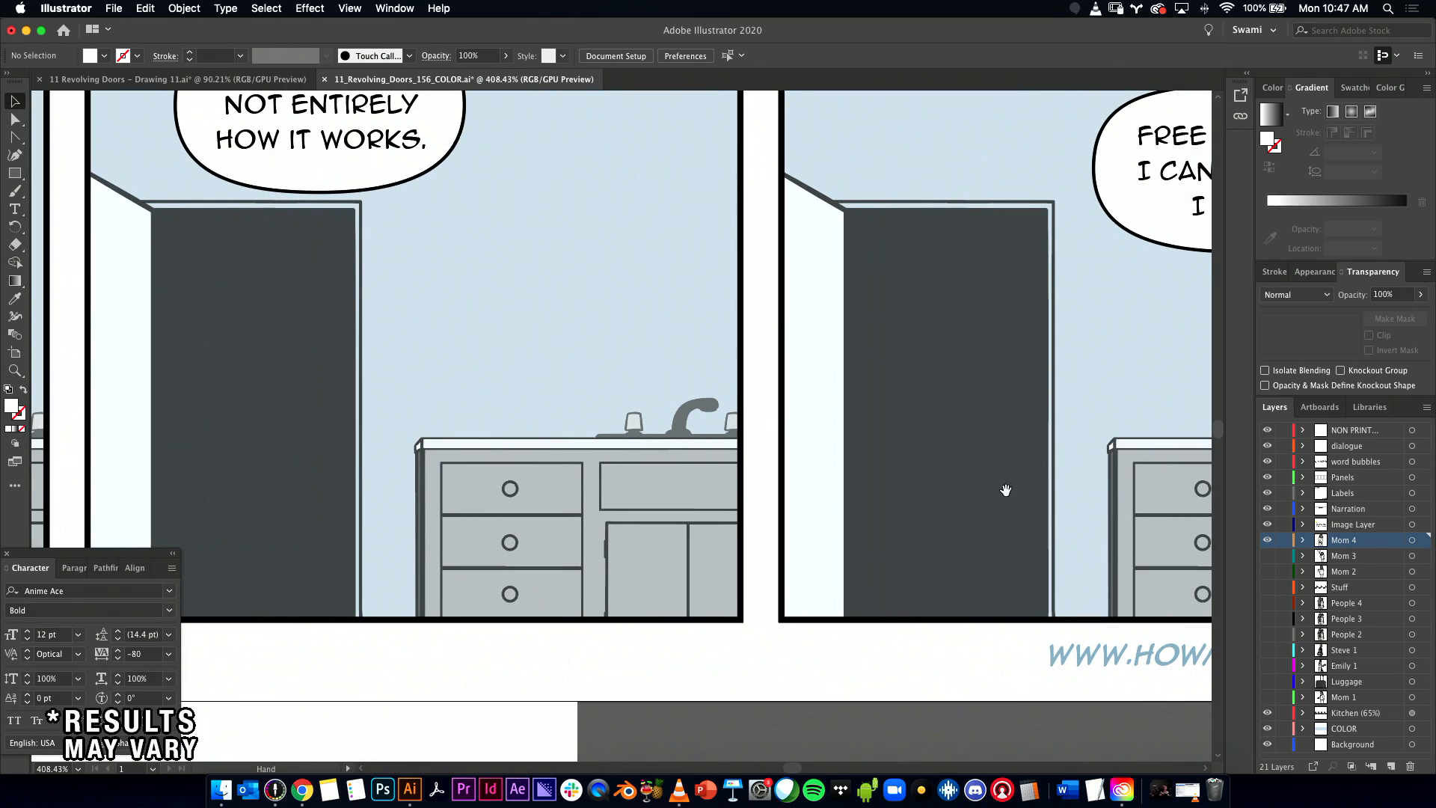
scroll(788, 523, right, 3)
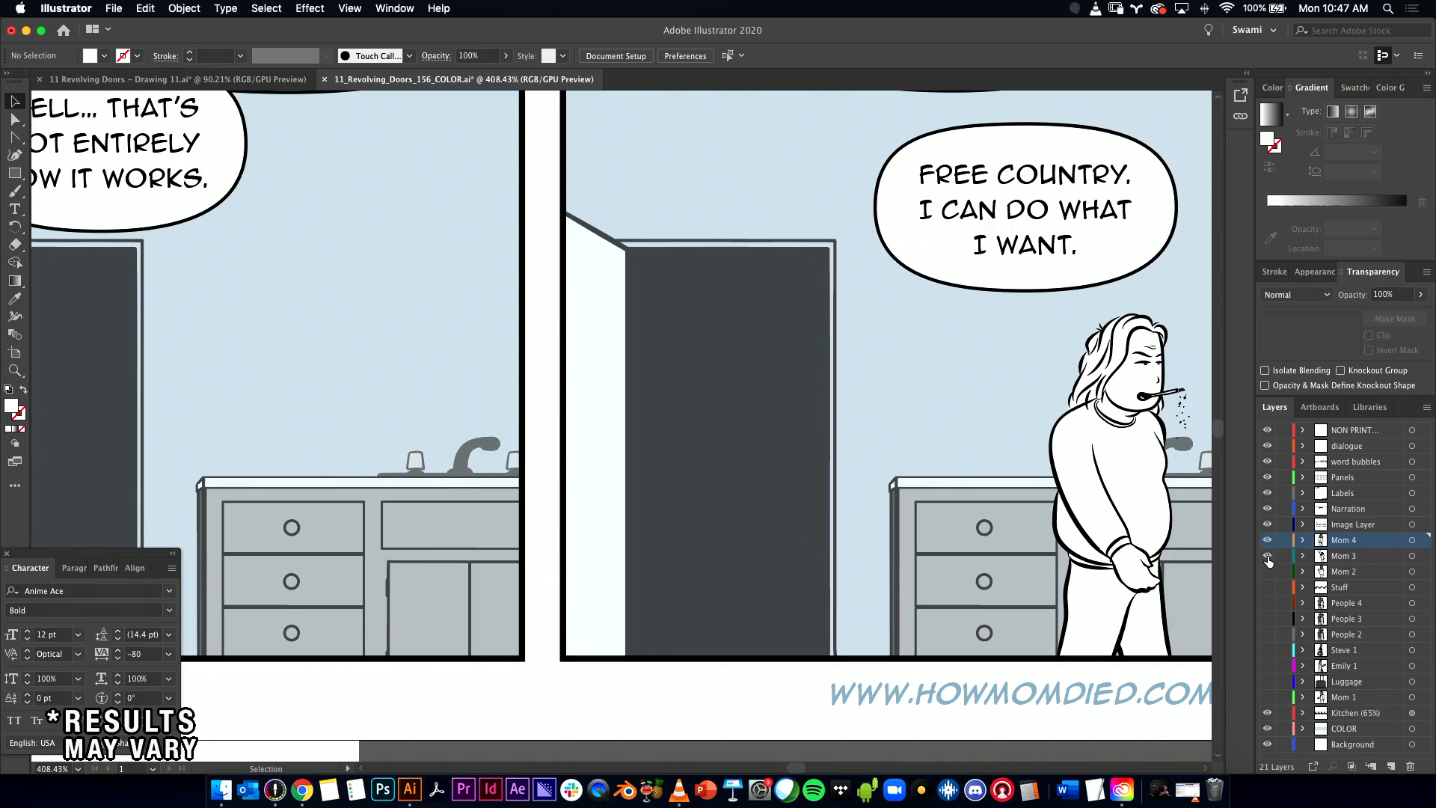
scroll(790, 433, down, 3)
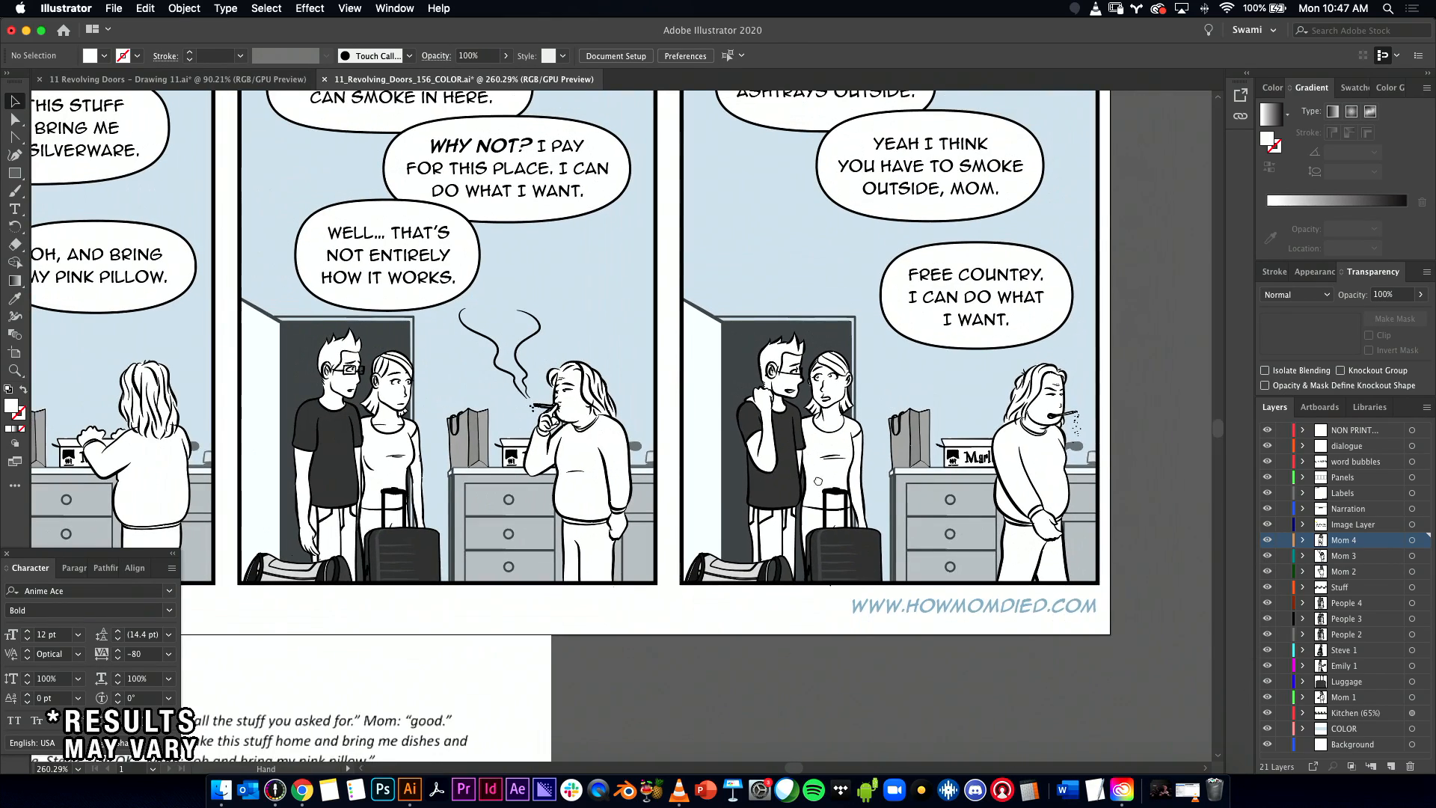
Step: Review the panels of the strip and lock its layers again, starting from Background and going up the stack
scroll(877, 507, right, 1)
scroll(877, 508, down, 2)
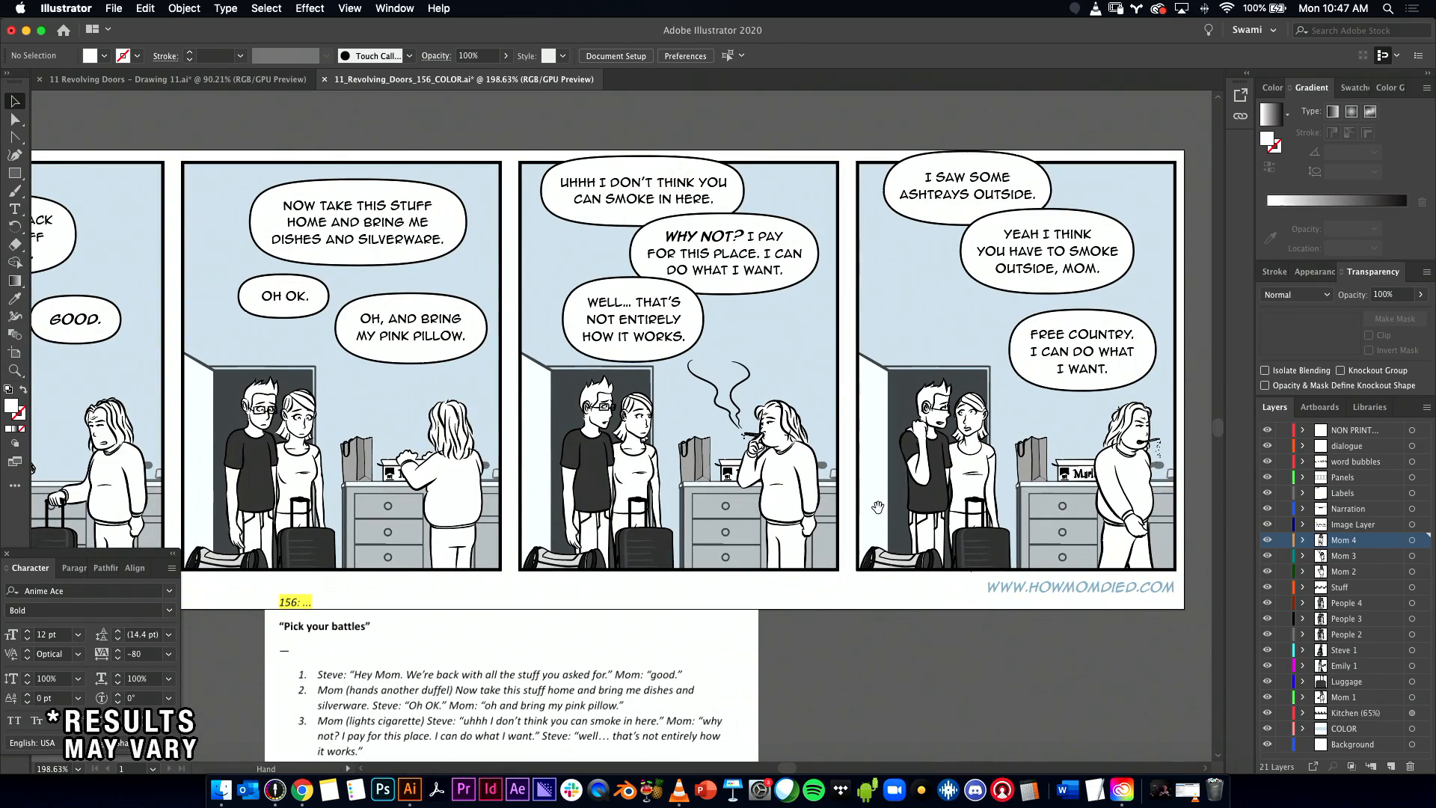
scroll(863, 524, left, 5)
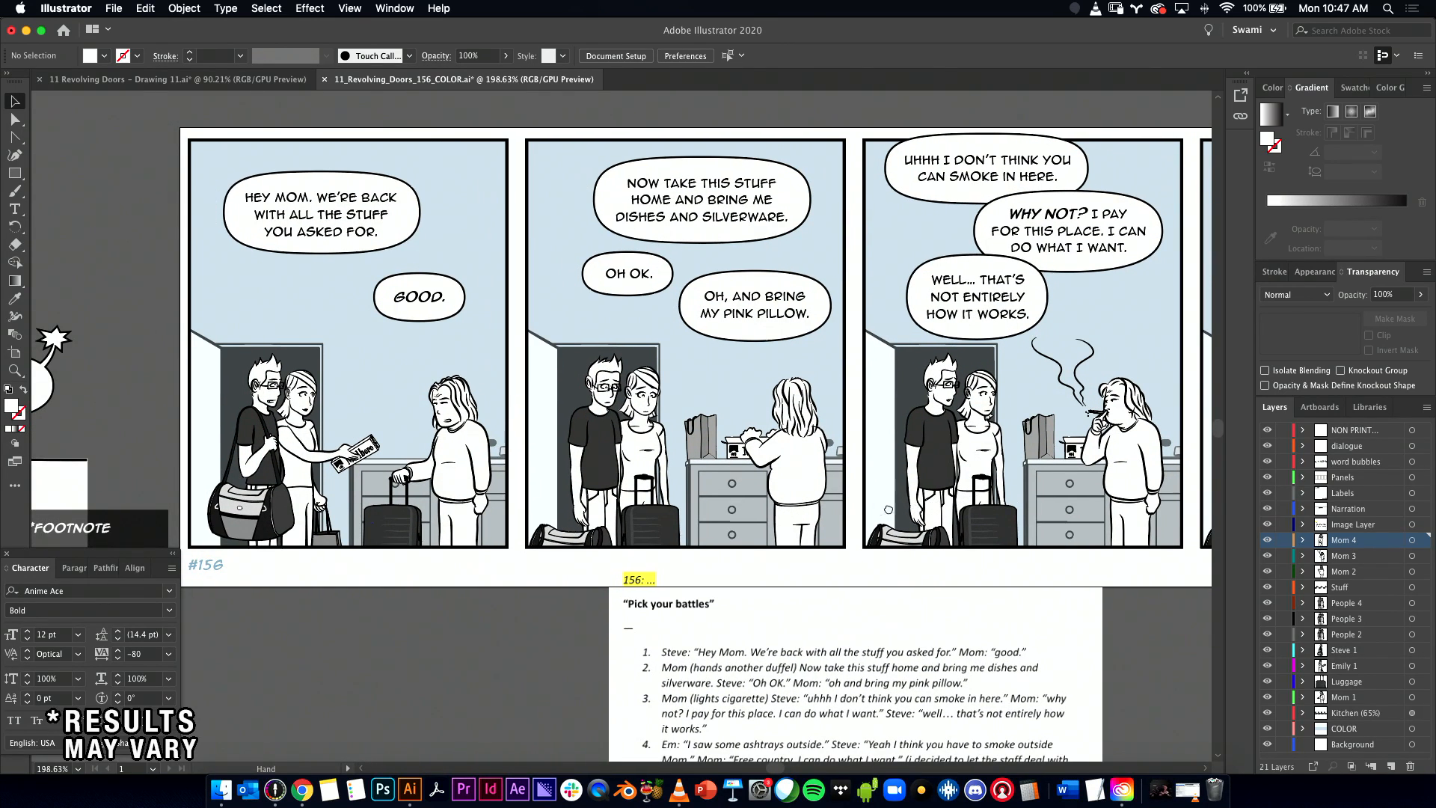
scroll(895, 509, right, 6)
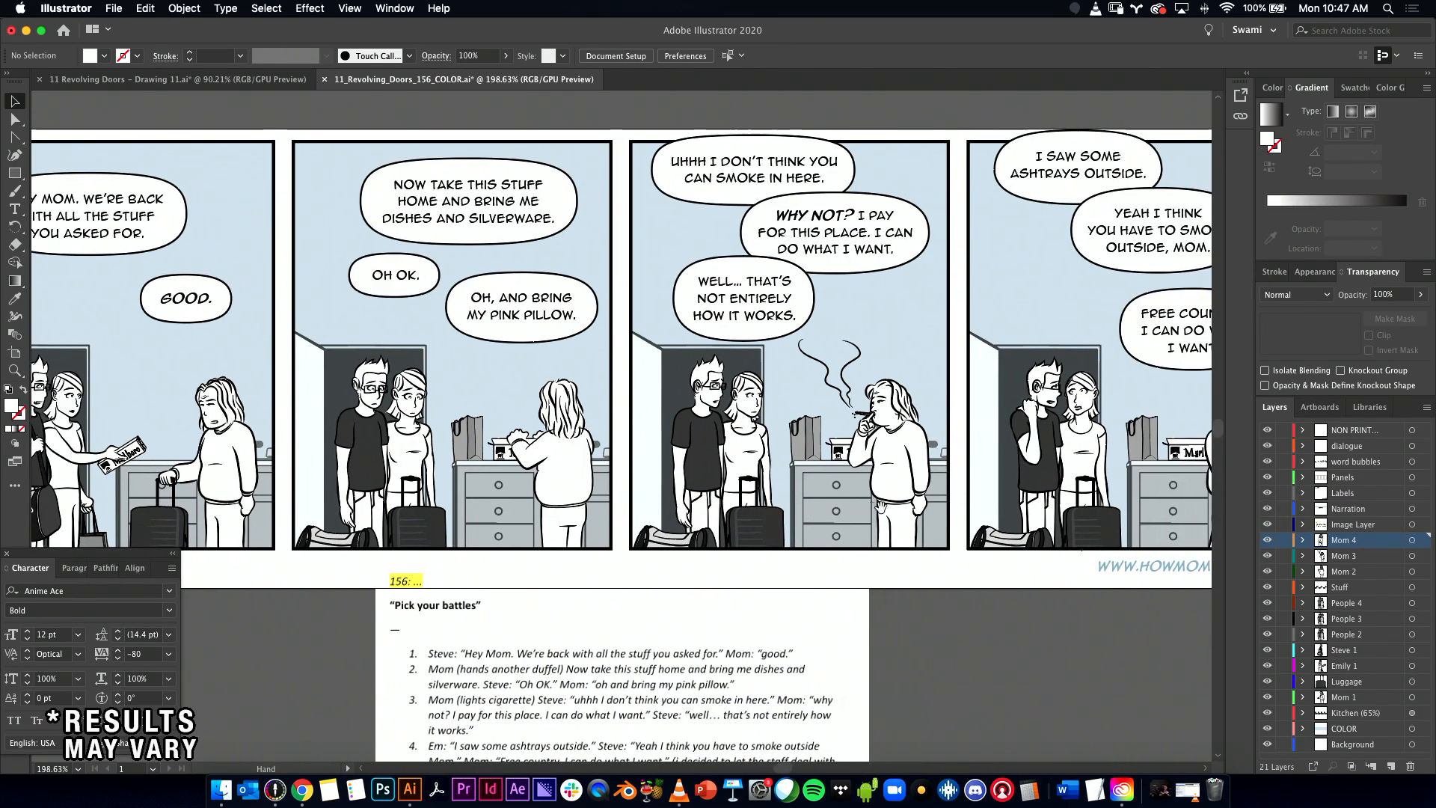
scroll(877, 507, right, 2)
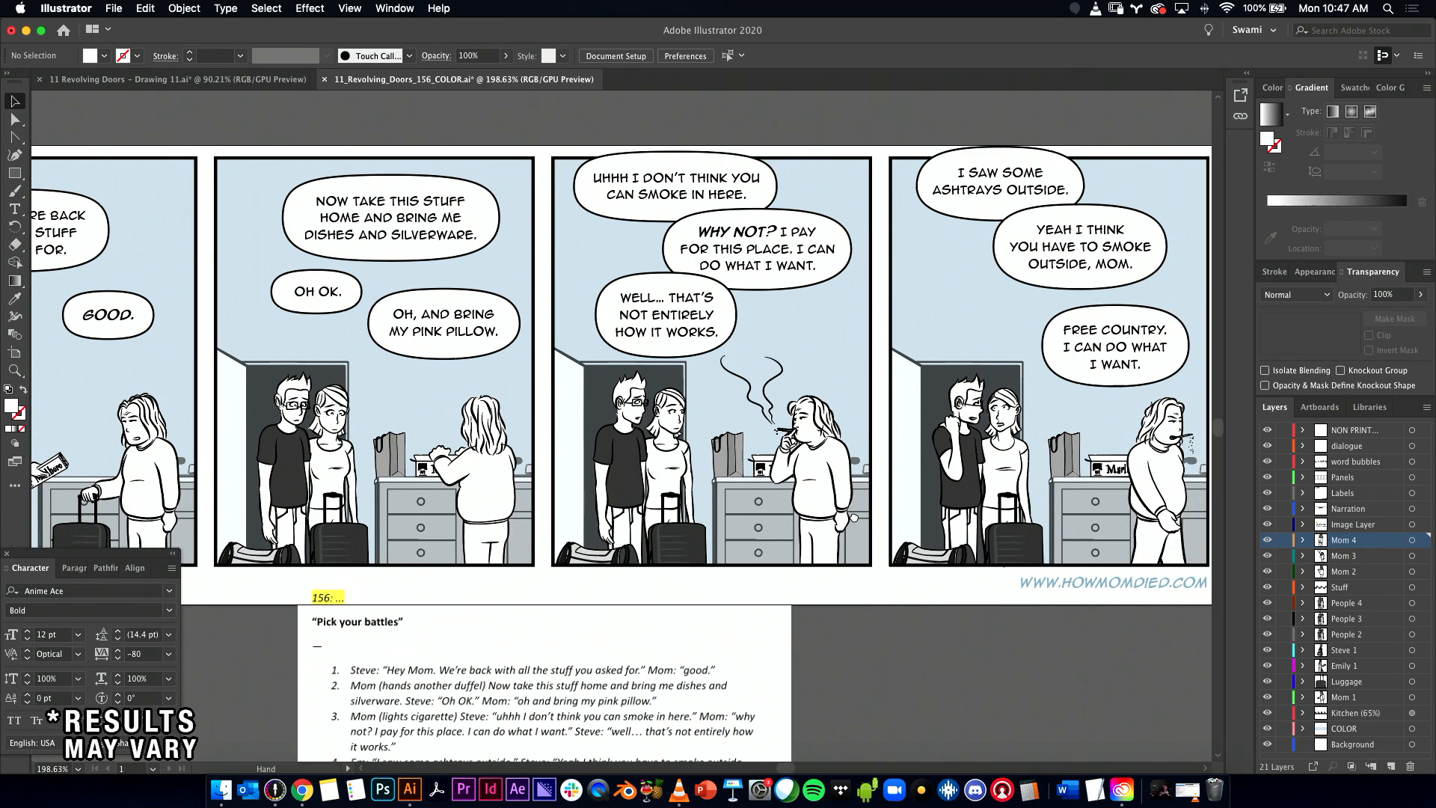
scroll(879, 483, down, 3)
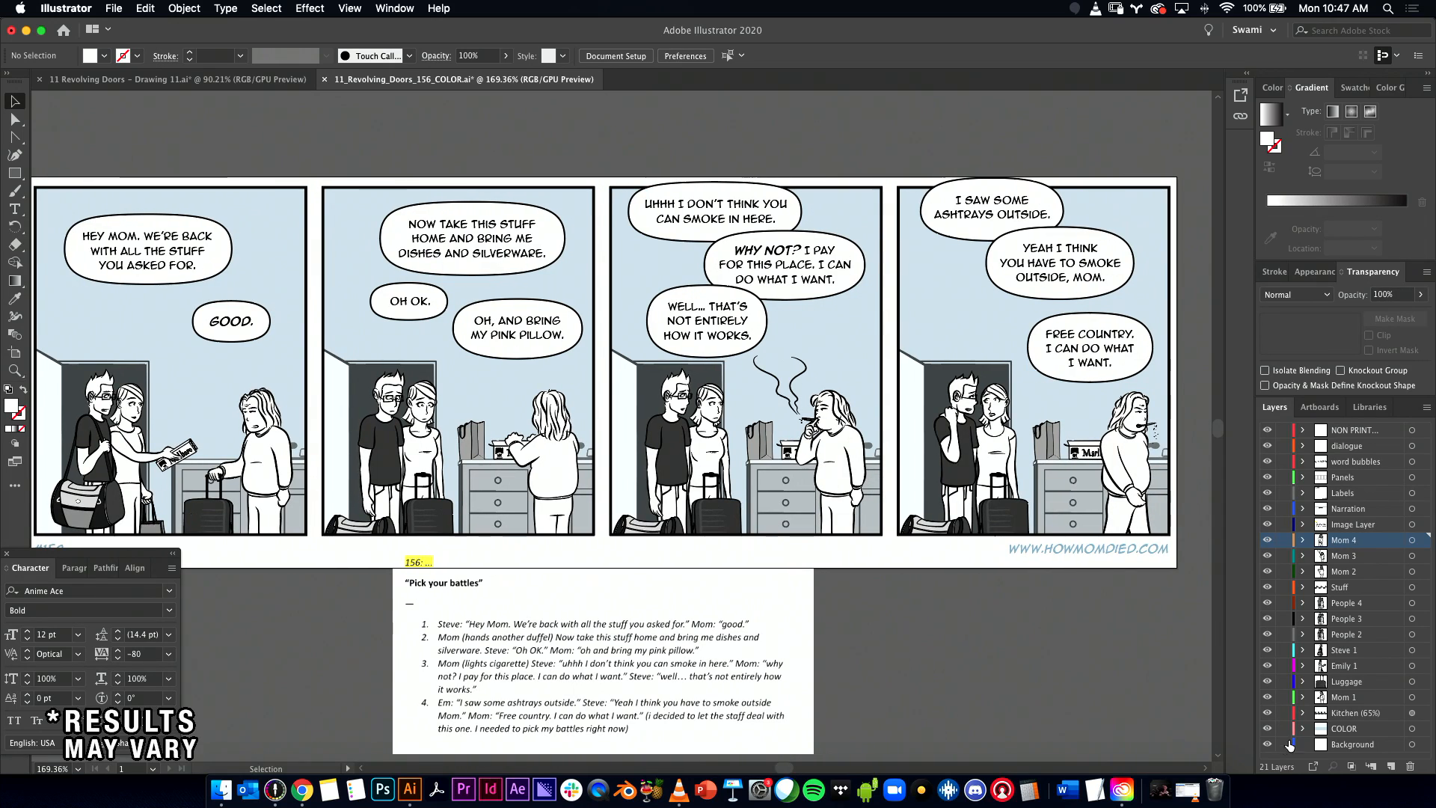
drag(1283, 744, 1284, 478)
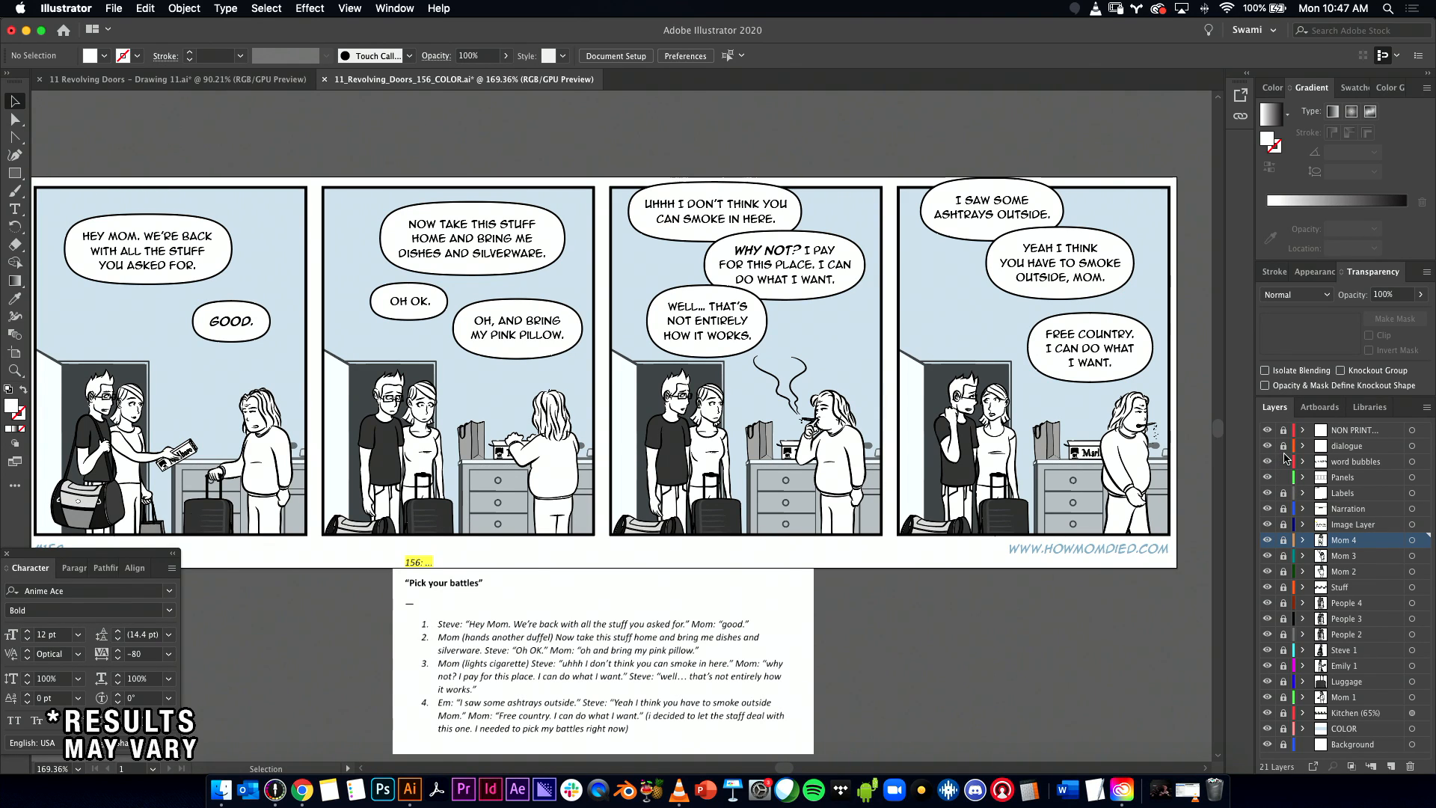
Step: Unlock the dialogue layer and set "FREE COUNTRY." in the fourth panel's lowest bubble to Anime Ace Bold
click(1284, 446)
click(1086, 342)
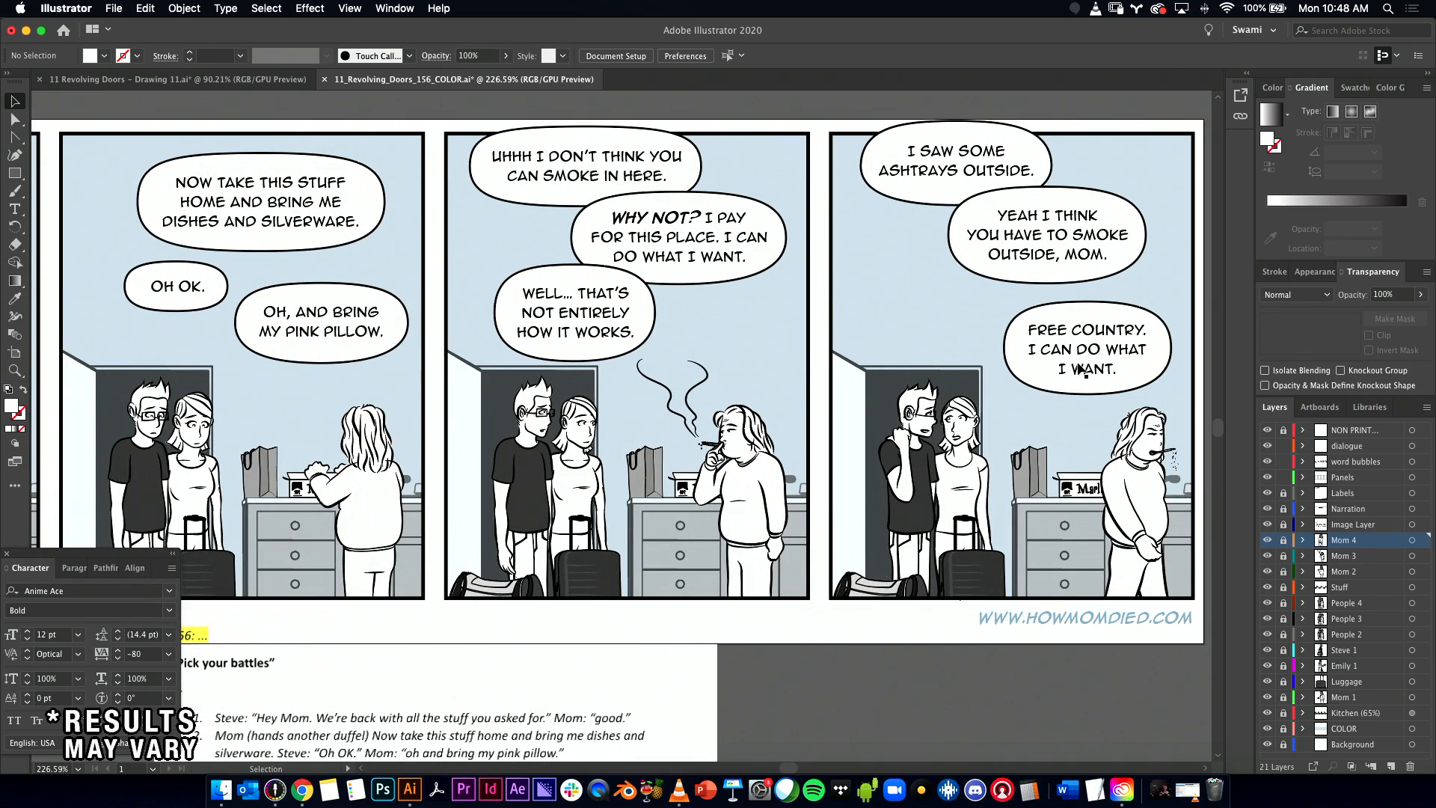
key(t)
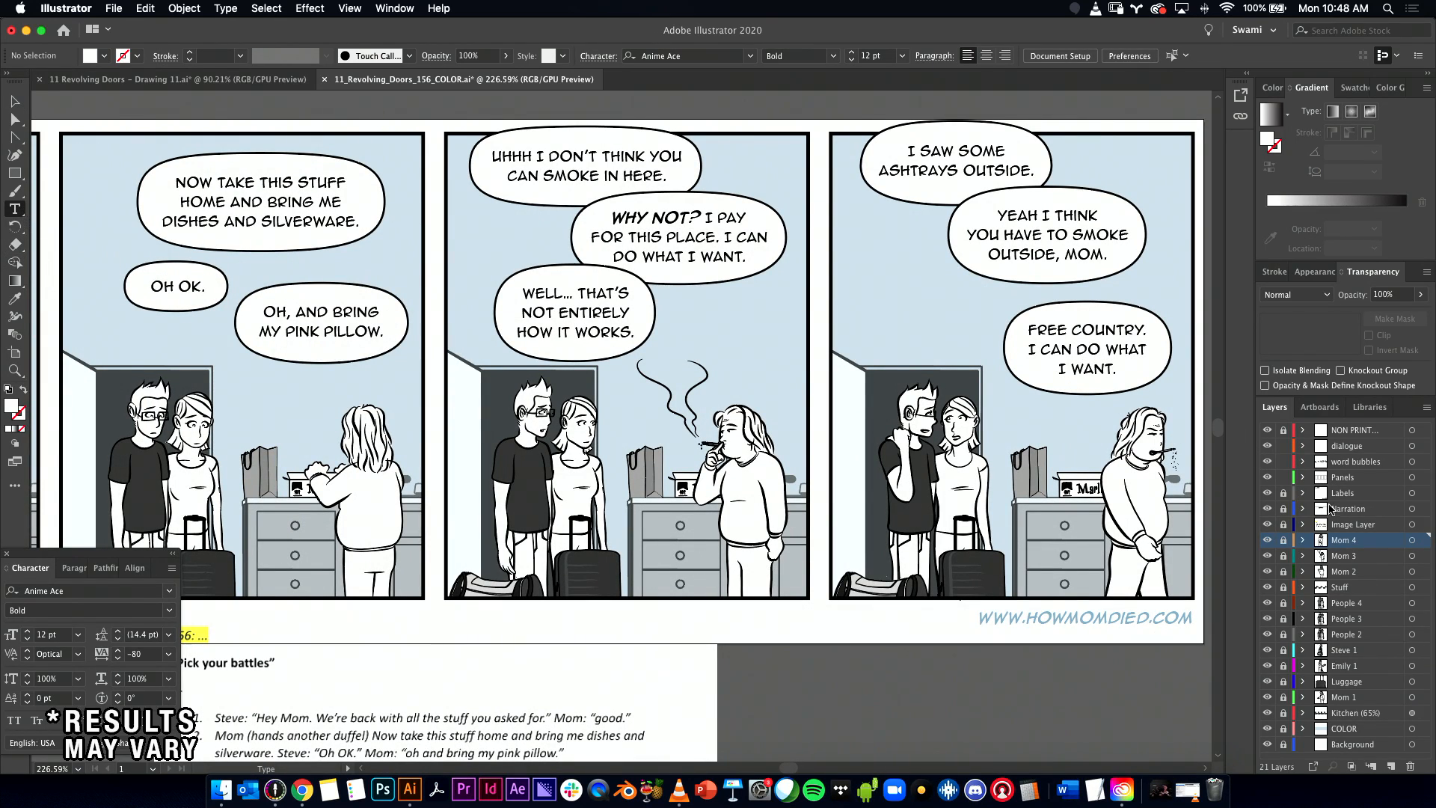
click(1348, 448)
drag(1029, 326, 1153, 329)
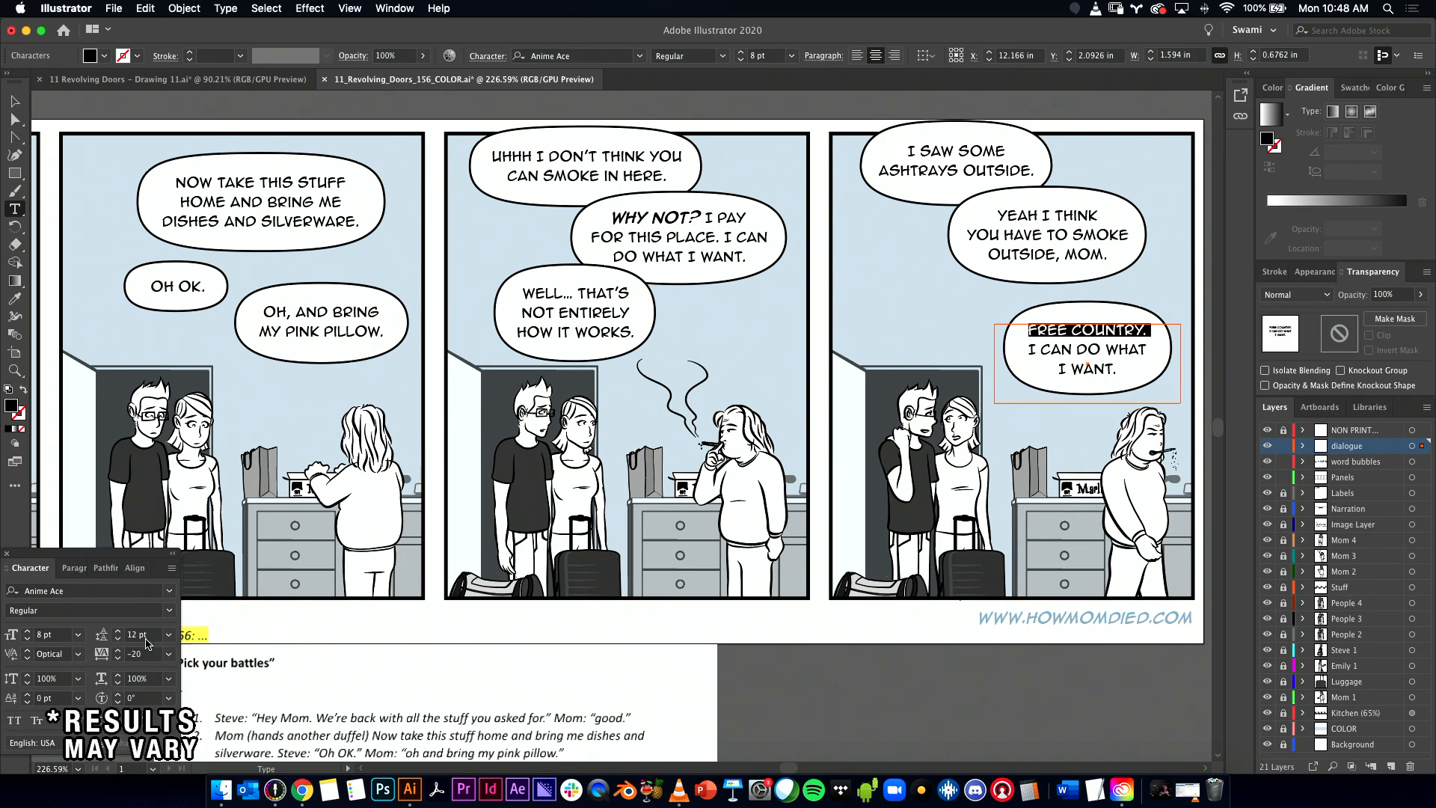
click(82, 609)
text(Bold)
key(Return)
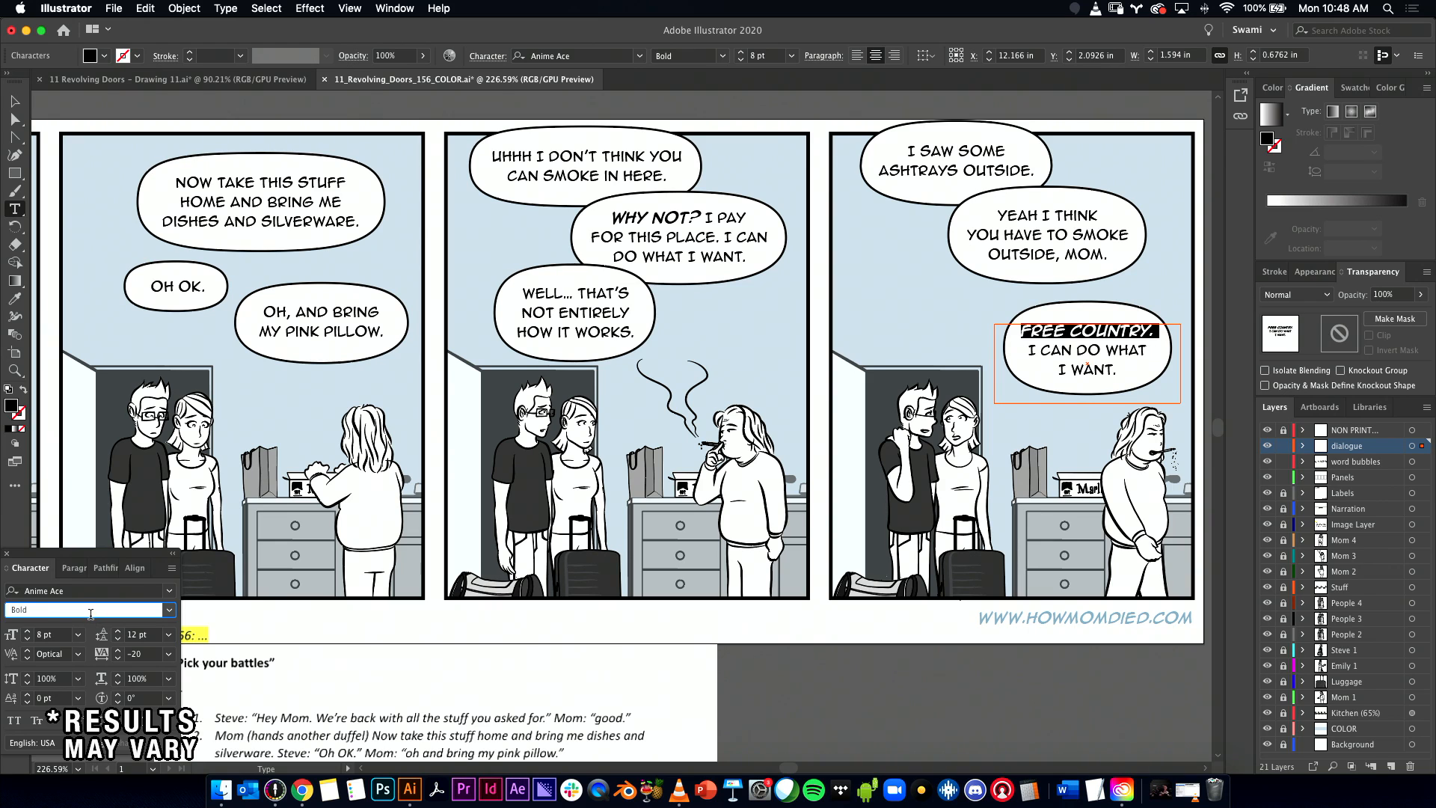
click(21, 103)
click(965, 663)
Step: Adjust the tracking of the N in "COUNTRY", trying 0 and 20 before setting it to 50
drag(1157, 353, 857, 387)
key(t)
click(139, 654)
text(0)
key(Return)
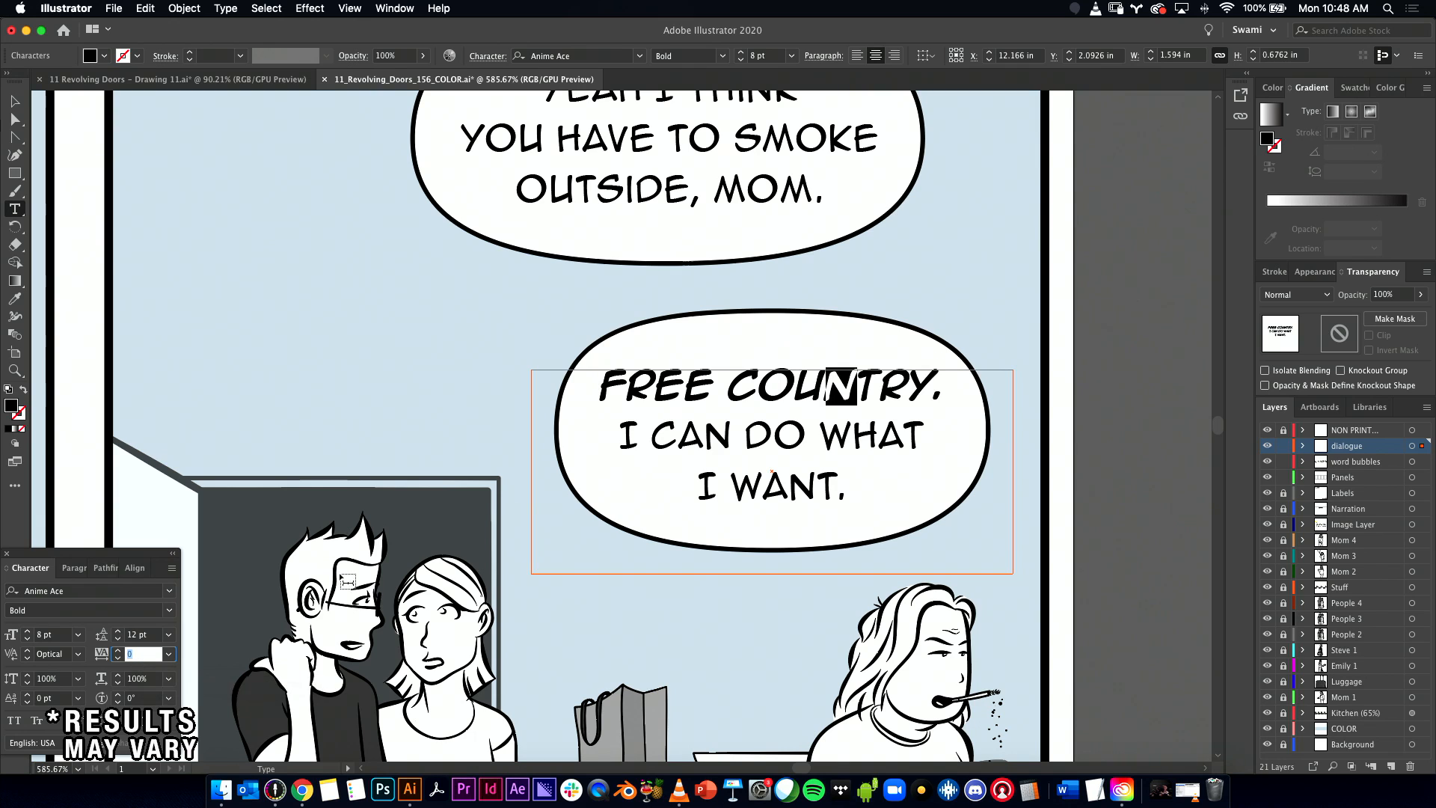
text(20)
key(Return)
click(876, 384)
drag(825, 385, 858, 385)
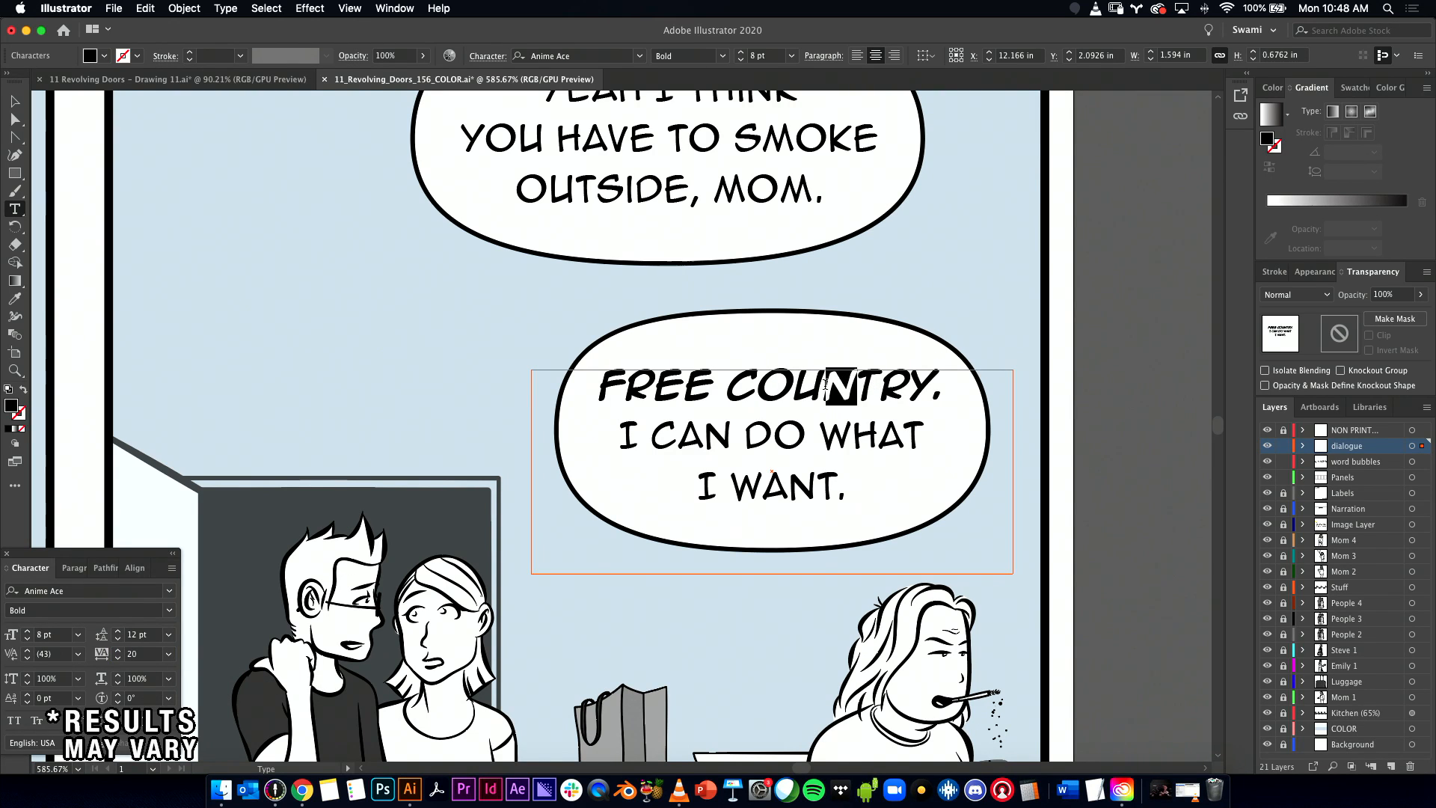
click(144, 655)
text(50)
key(Return)
Step: Set the tracking of the T in "COUNTRY" to -90 and deselect the text
drag(858, 386, 883, 385)
click(137, 655)
text(-90)
key(Return)
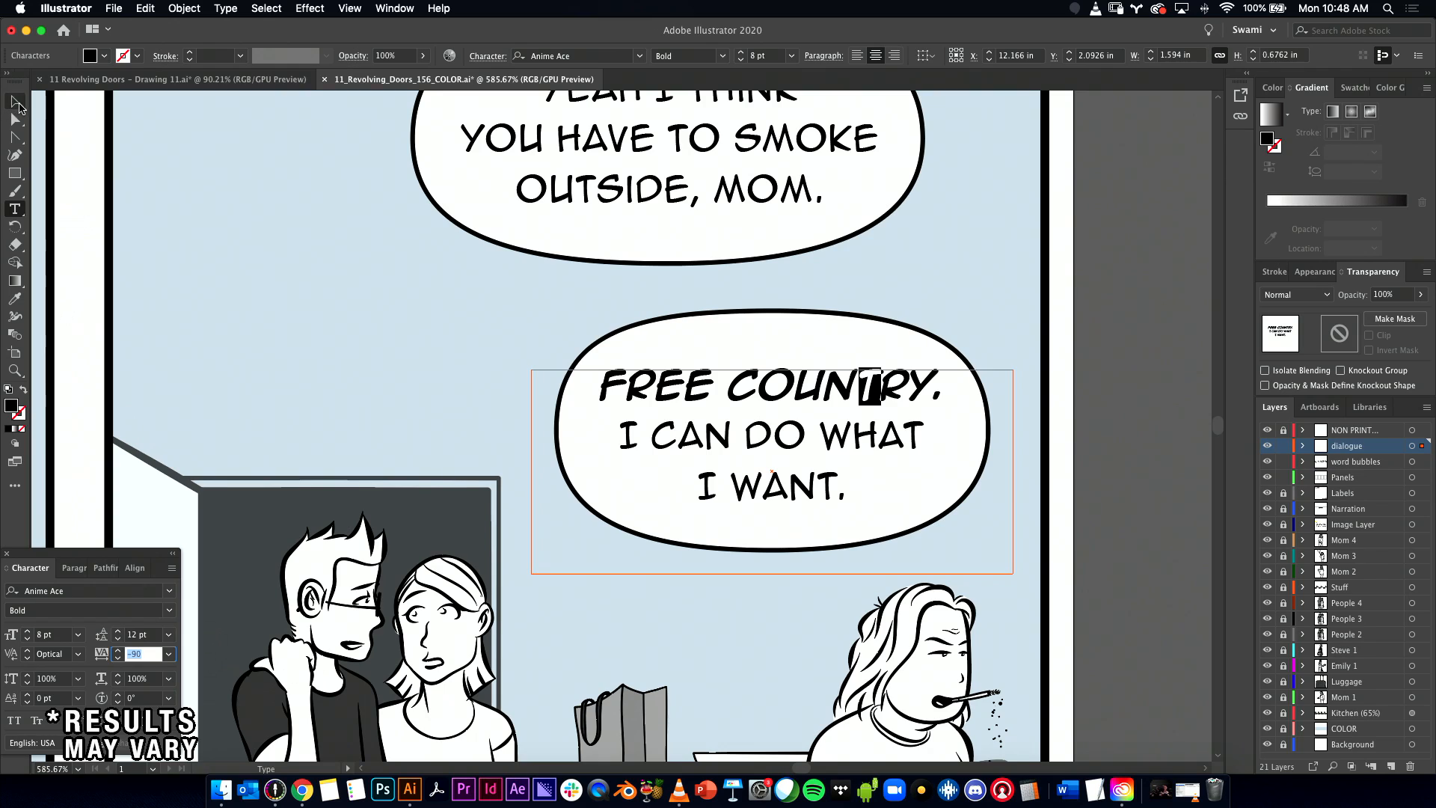
click(17, 107)
click(314, 233)
drag(769, 481, 858, 511)
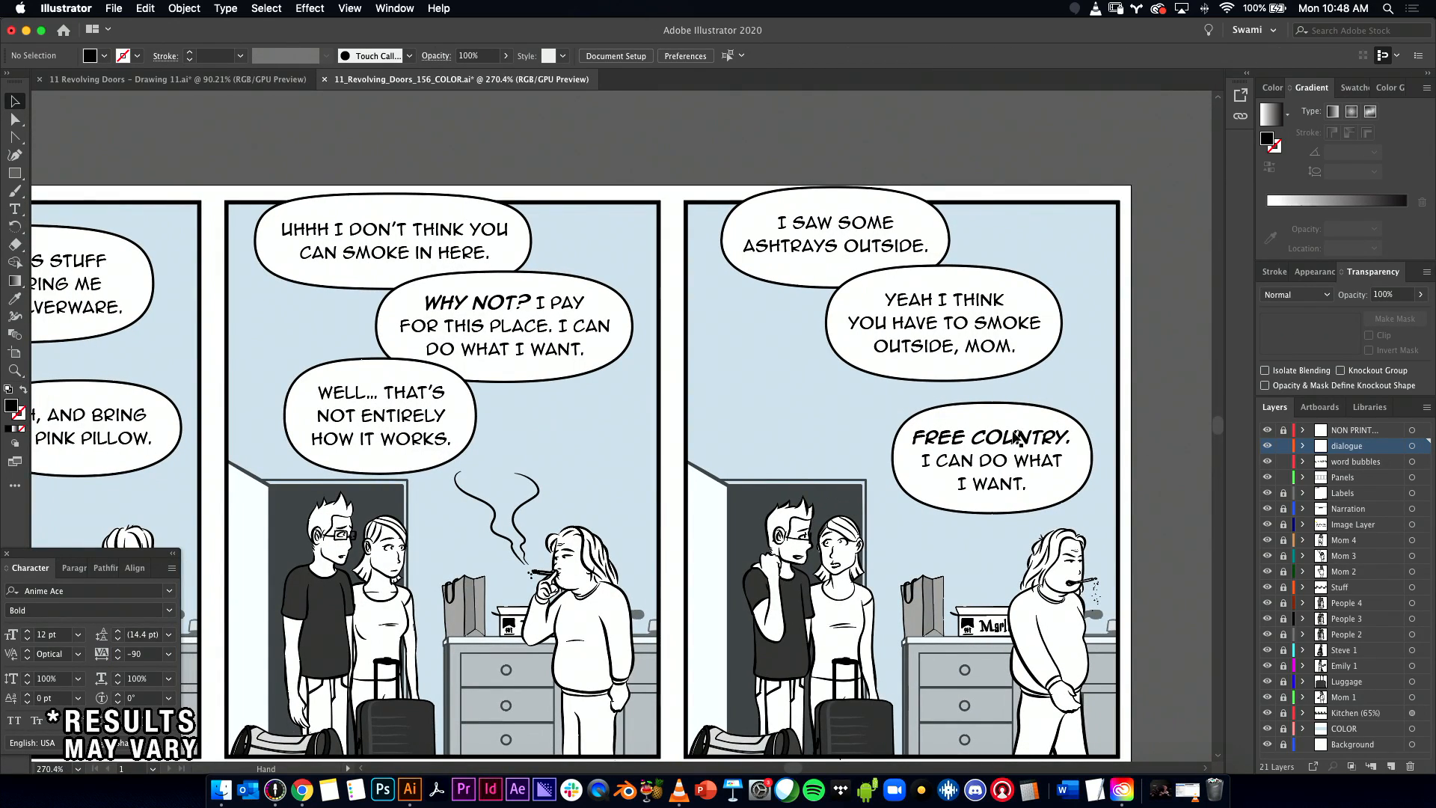